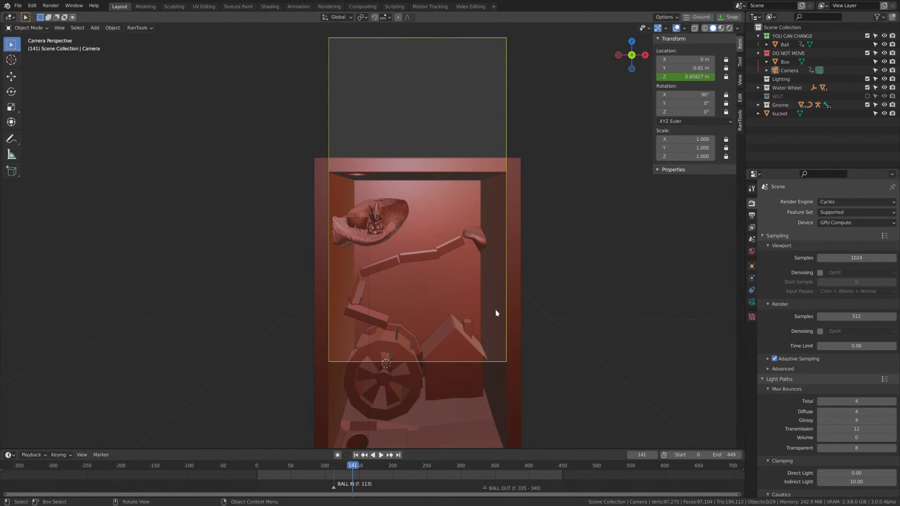
Play and scrub the camera animation to examine how the camera travels down the box after the ball enters.
{"action": "key", "text": "space"}
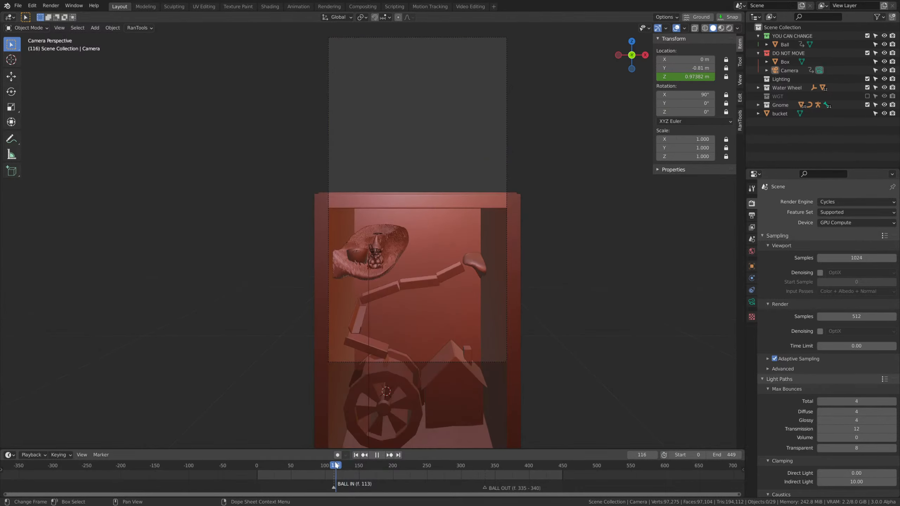
{"action": "left_click_drag", "start_coordinate": [389, 474], "coordinate": [334, 473]}
{"action": "key", "text": "space"}
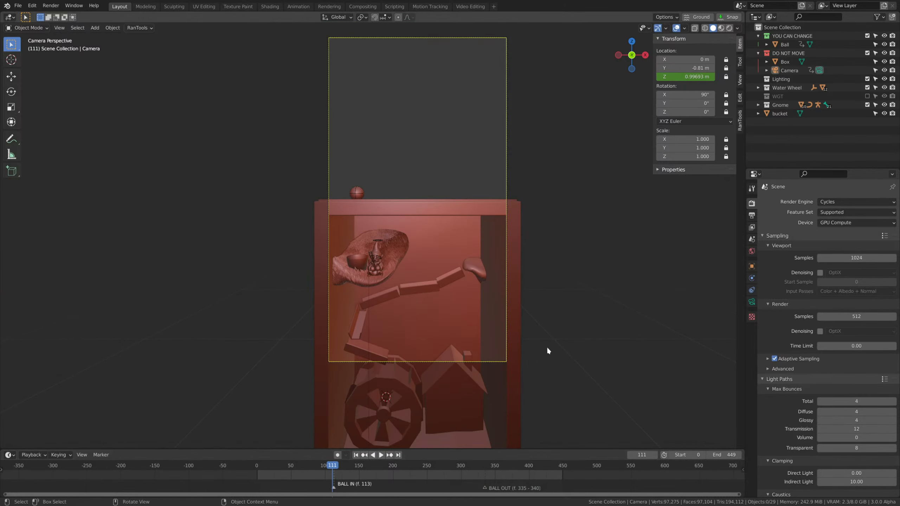
{"action": "scroll", "coordinate": [598, 280], "scroll_direction": "up", "scroll_amount": 3}
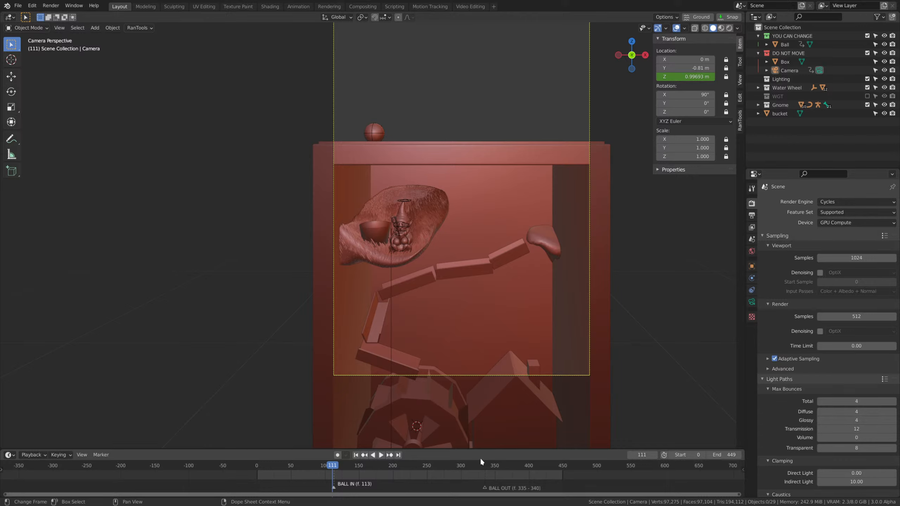
{"action": "left_click_drag", "start_coordinate": [322, 464], "coordinate": [226, 462]}
{"action": "key", "text": "space"}
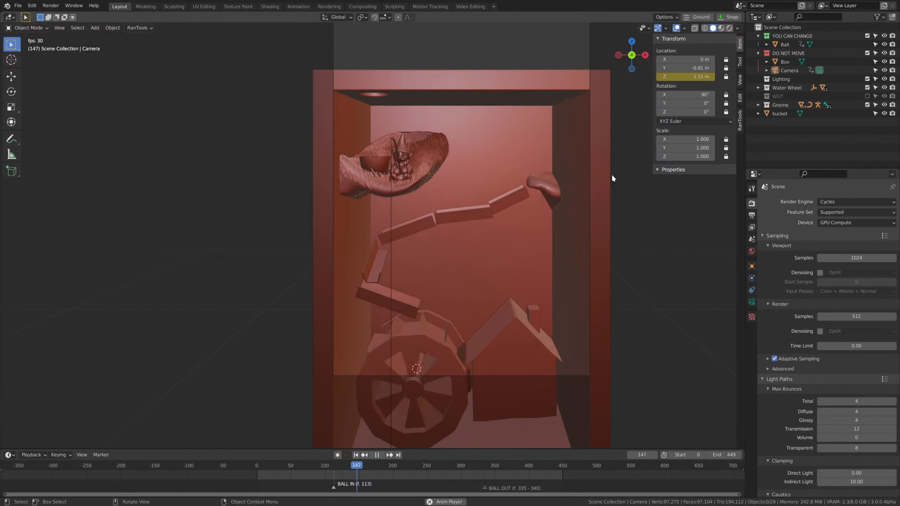
{"action": "key", "text": "space"}
{"action": "key", "text": "space"}
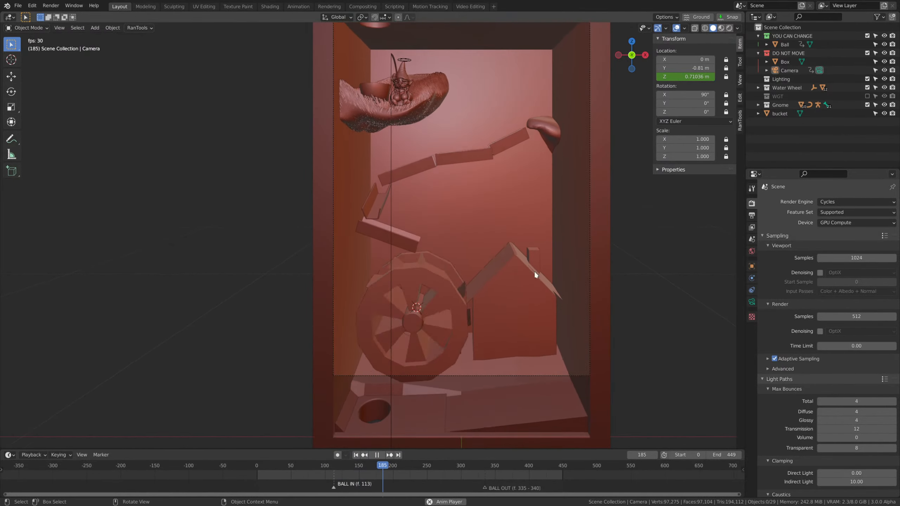
{"action": "key", "text": "space"}
Compare the start and end of the ball's passage by moving the playhead from frame 112 to frame 334.
{"action": "left_click", "coordinate": [332, 465]}
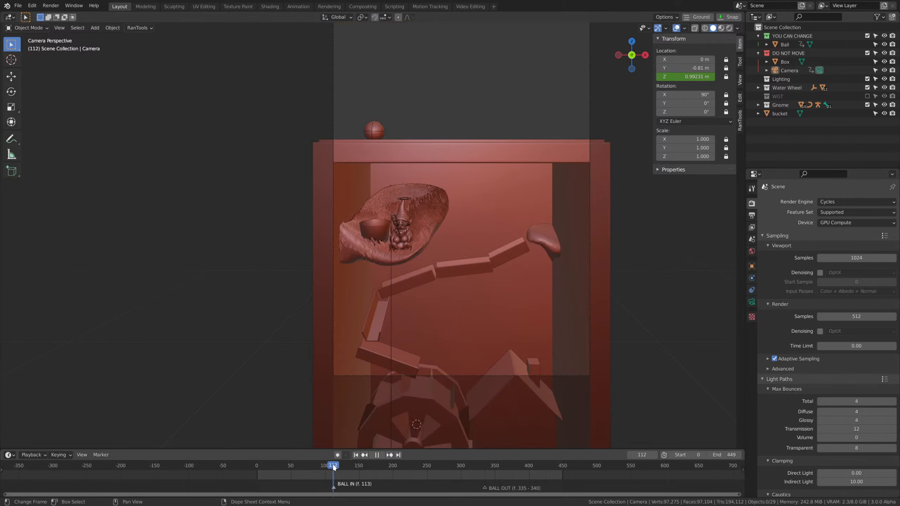
{"action": "key", "text": "space"}
{"action": "left_click_drag", "start_coordinate": [333, 465], "coordinate": [484, 470]}
{"action": "scroll", "coordinate": [554, 231], "scroll_direction": "down", "scroll_amount": 1}
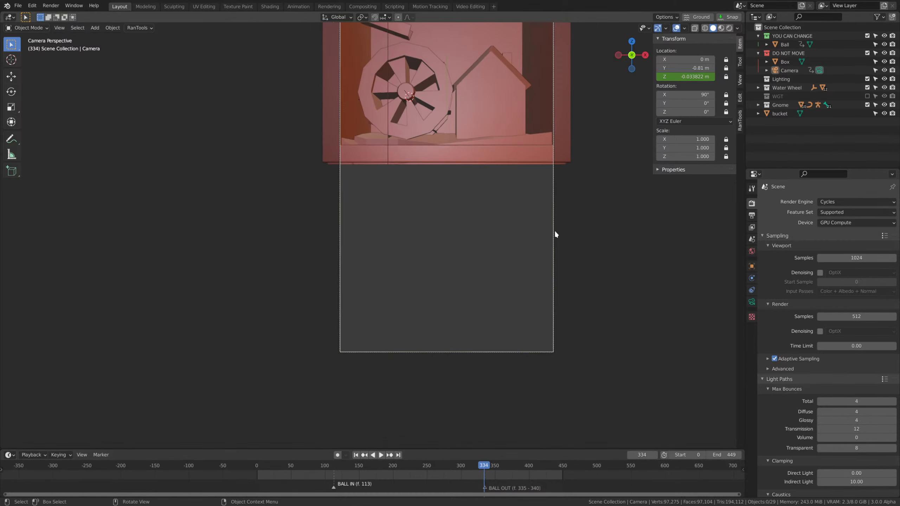
{"action": "scroll", "coordinate": [555, 234], "scroll_direction": "down", "scroll_amount": 1}
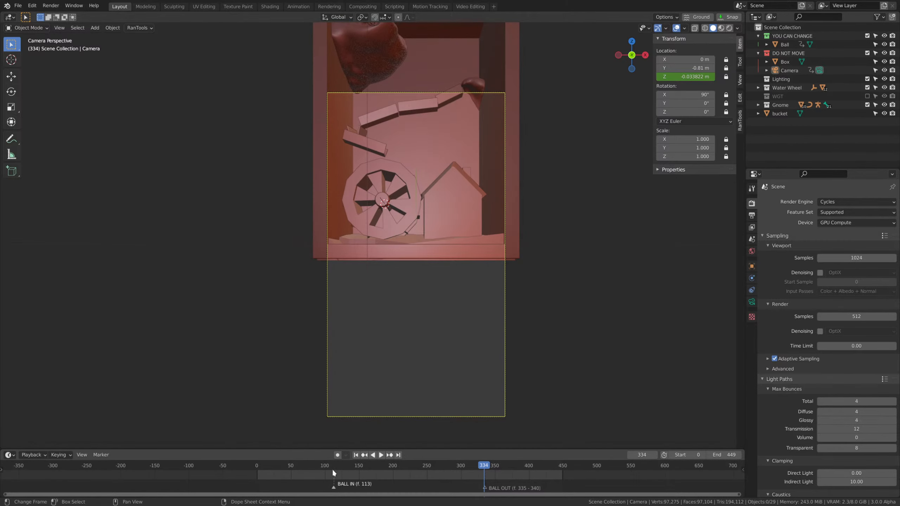
Select the ball at frame 113 and play the animation up to frame 168 to check its drop into the box.
{"action": "left_click", "coordinate": [333, 469]}
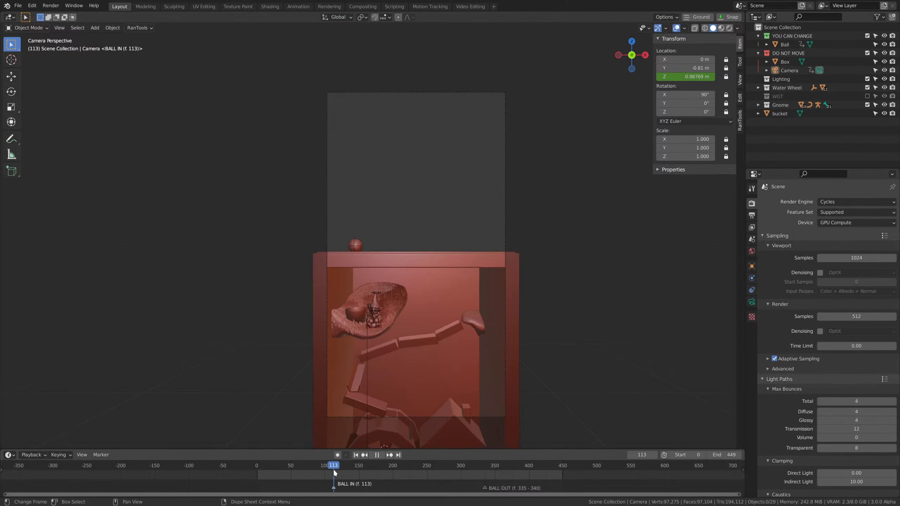
{"action": "left_click", "coordinate": [356, 246]}
{"action": "middle_click_drag", "start_coordinate": [554, 314], "coordinate": [572, 250], "text": "shift"}
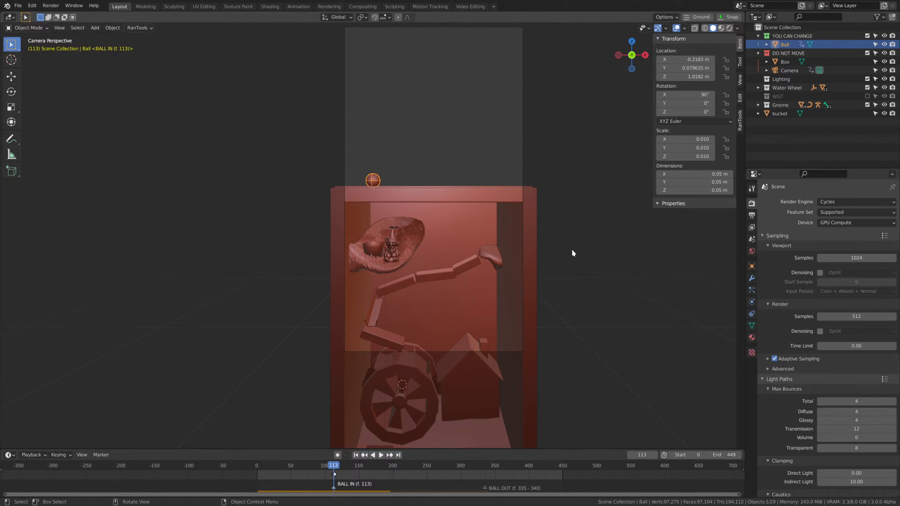
{"action": "scroll", "coordinate": [572, 249], "scroll_direction": "up", "scroll_amount": 2}
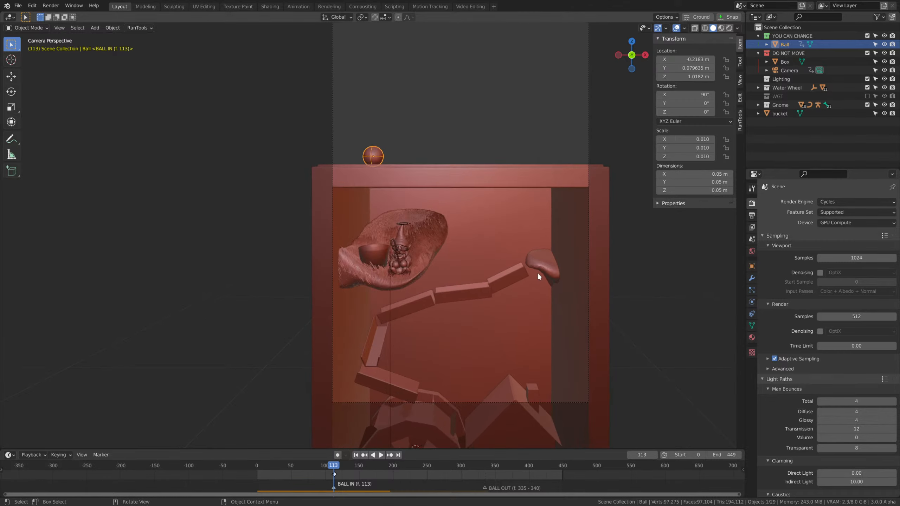
{"action": "key", "text": "space"}
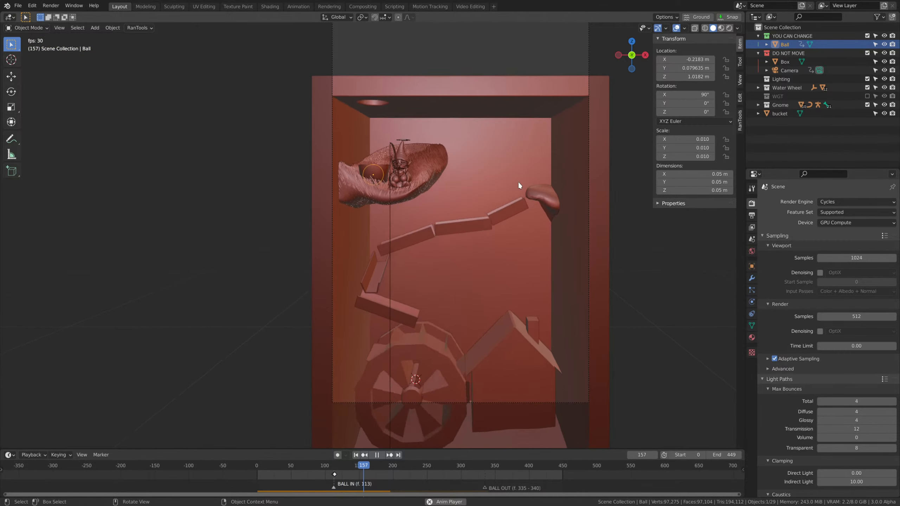
{"action": "key", "text": "space"}
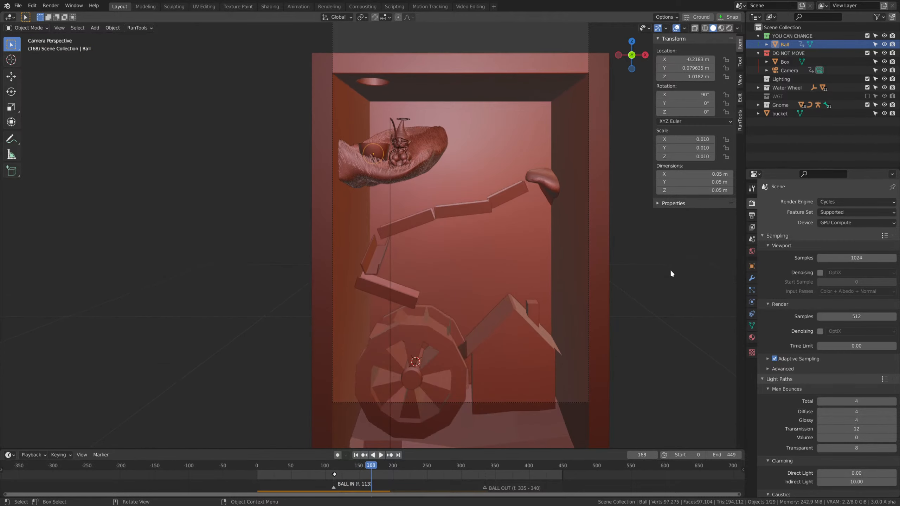
Play the animation from frame 168 to frame 253 and examine the layout down to the exit hole in the floor.
{"action": "left_click", "coordinate": [670, 270]}
{"action": "left_click", "coordinate": [401, 152]}
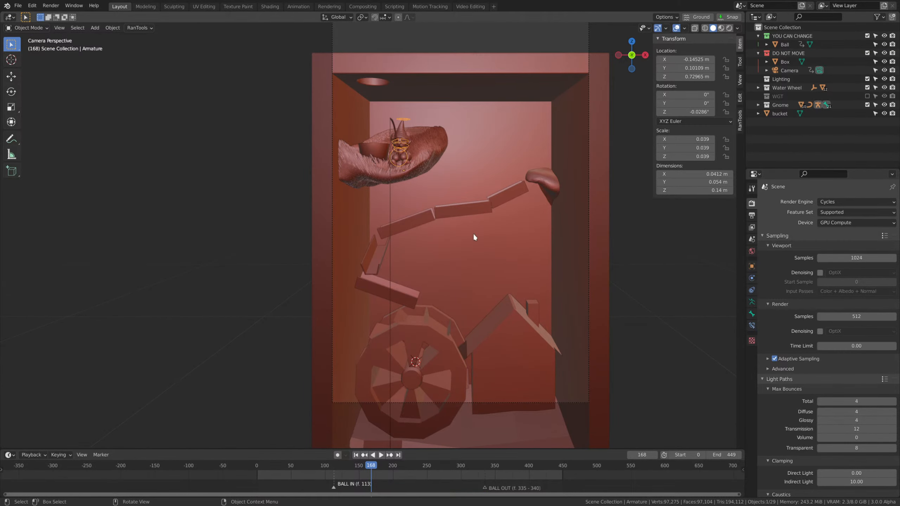
{"action": "left_click", "coordinate": [609, 228]}
{"action": "middle_click_drag", "start_coordinate": [577, 202], "coordinate": [583, 158], "text": "shift"}
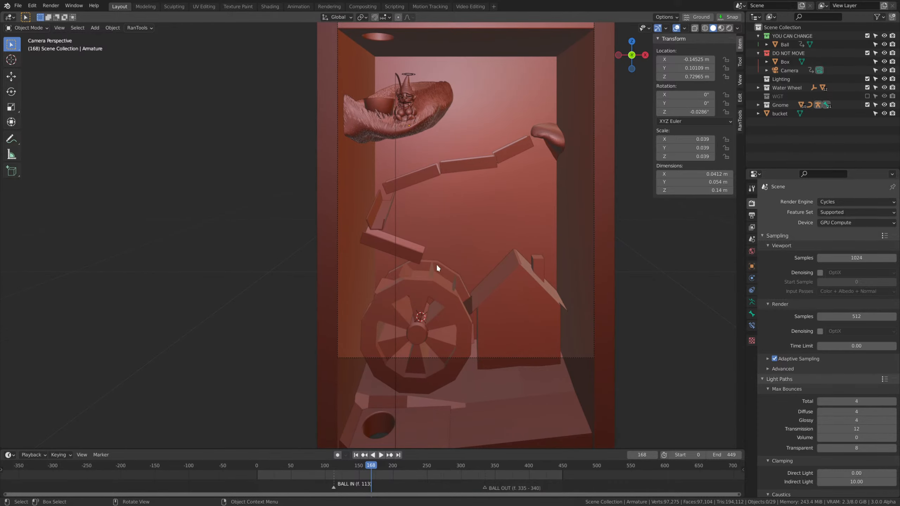
{"action": "key", "text": "space"}
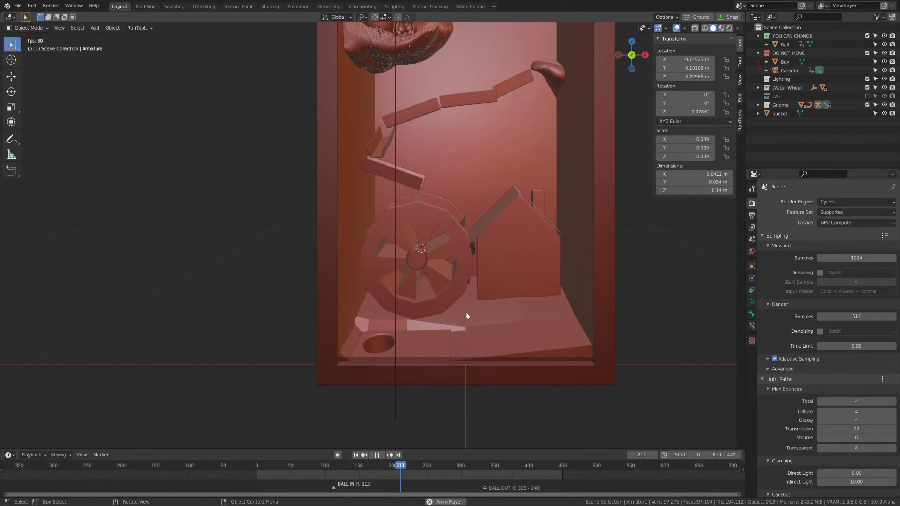
{"action": "key", "text": "space"}
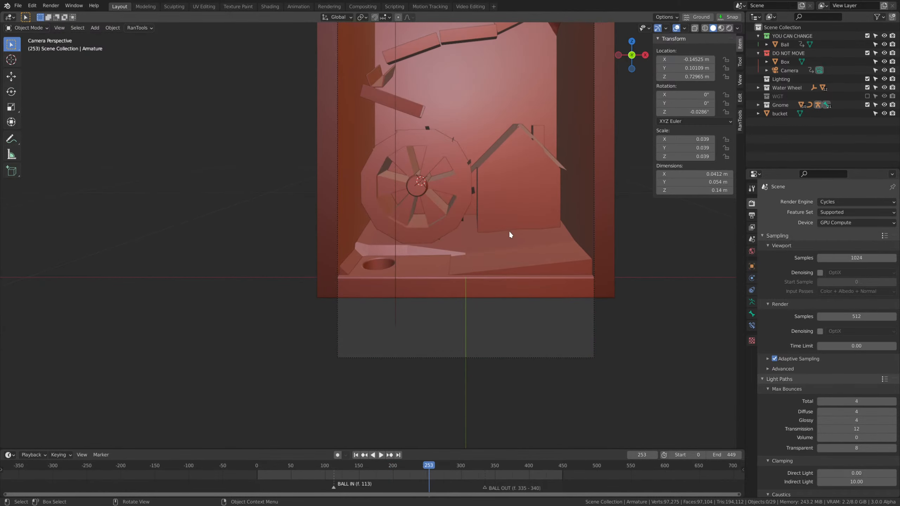
{"action": "scroll", "coordinate": [461, 183], "scroll_direction": "up", "scroll_amount": 2}
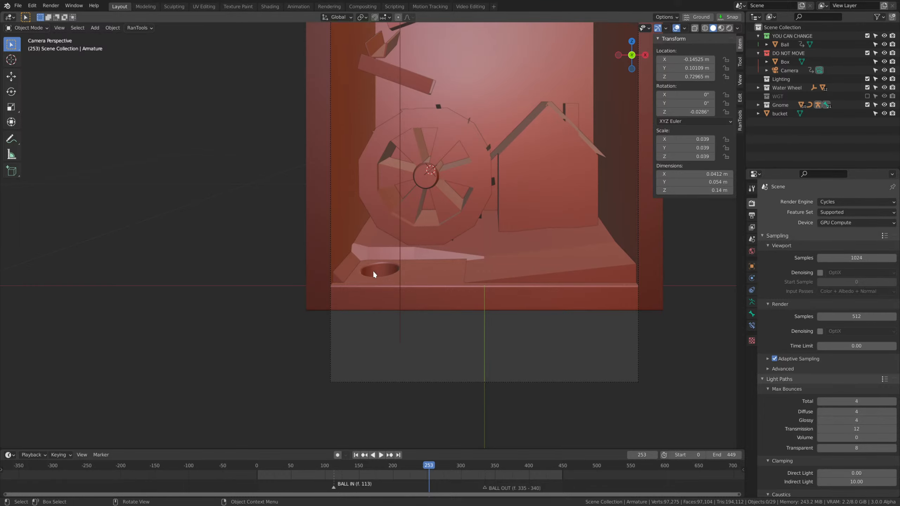
{"action": "scroll", "coordinate": [443, 192], "scroll_direction": "down", "scroll_amount": 3}
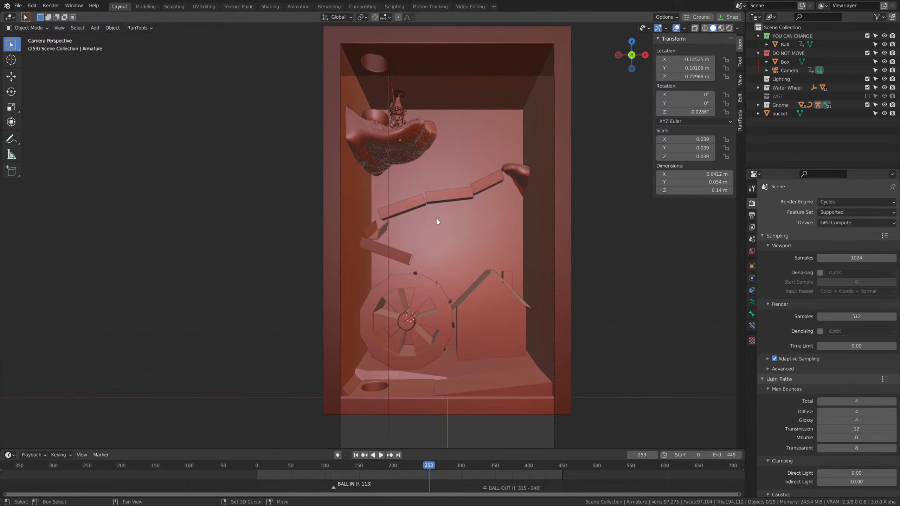
Go back to frame 126 and examine the gnome, the bucket and the ball up close on the furry ledge.
{"action": "mouse_move", "coordinate": [426, 466]}
{"action": "left_mouse_down"}
{"action": "mouse_move", "coordinate": [343, 465]}
{"action": "mouse_move", "coordinate": [410, 466]}
{"action": "left_mouse_up"}
{"action": "middle_click_drag", "start_coordinate": [539, 177], "coordinate": [446, 291]}
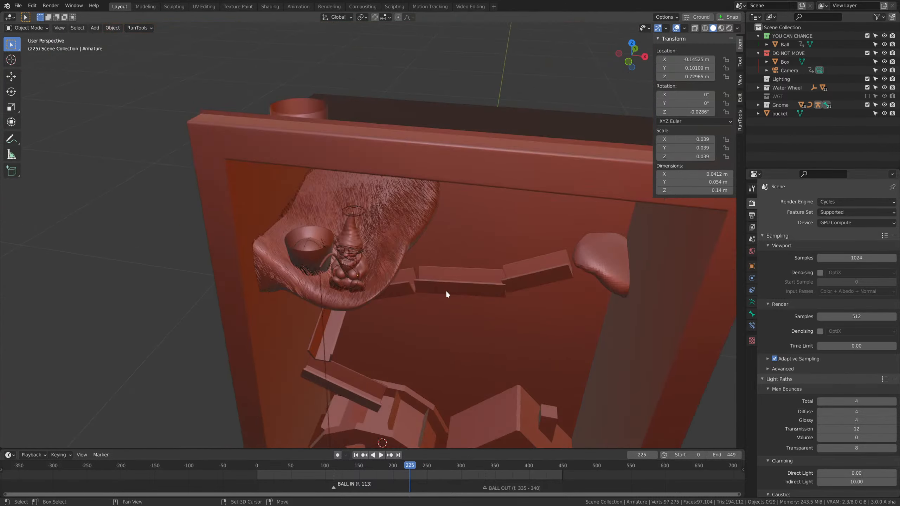
{"action": "scroll", "coordinate": [446, 291], "scroll_direction": "up", "scroll_amount": 4}
{"action": "left_click", "coordinate": [343, 294]}
{"action": "scroll", "coordinate": [408, 328], "scroll_direction": "down", "scroll_amount": 4}
{"action": "scroll", "coordinate": [385, 296], "scroll_direction": "up", "scroll_amount": 2}
{"action": "mouse_move", "coordinate": [410, 329]}
{"action": "middle_mouse_down"}
{"action": "mouse_move", "coordinate": [385, 296]}
{"action": "mouse_move", "coordinate": [395, 272]}
{"action": "mouse_move", "coordinate": [412, 314]}
{"action": "middle_mouse_up"}
{"action": "scroll", "coordinate": [395, 272], "scroll_direction": "up", "scroll_amount": 3}
{"action": "scroll", "coordinate": [396, 270], "scroll_direction": "up", "scroll_amount": 2}
{"action": "left_click", "coordinate": [394, 272]}
{"action": "scroll", "coordinate": [394, 272], "scroll_direction": "down", "scroll_amount": 4}
{"action": "left_click_drag", "start_coordinate": [393, 464], "coordinate": [343, 461]}
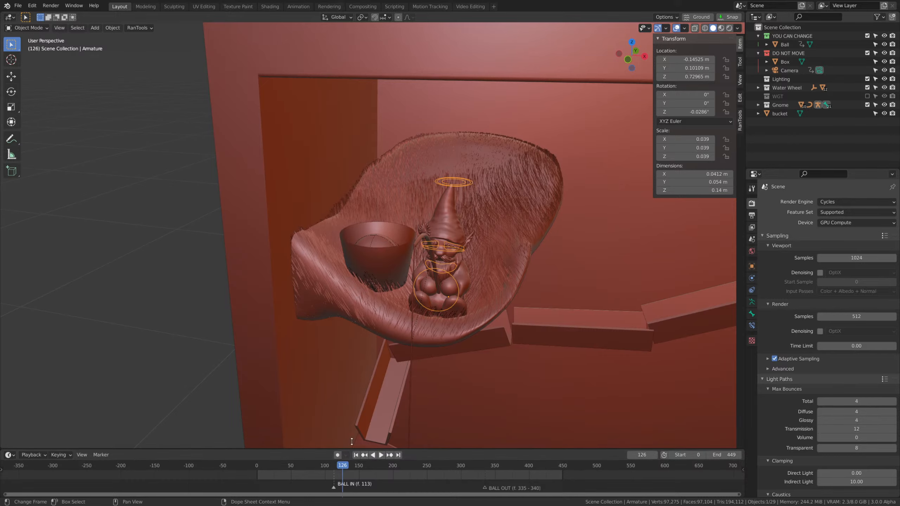
{"action": "middle_click_drag", "start_coordinate": [462, 328], "coordinate": [500, 314]}
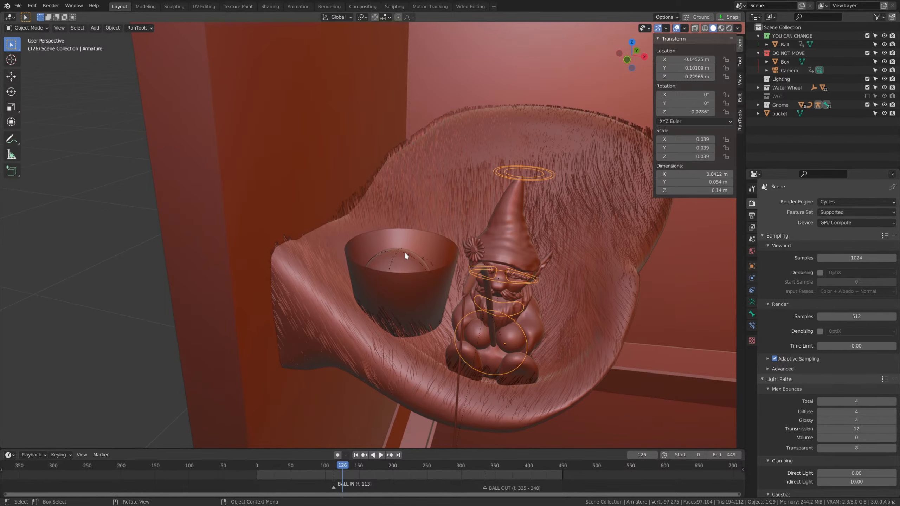
{"action": "middle_click_drag", "start_coordinate": [494, 309], "coordinate": [486, 260]}
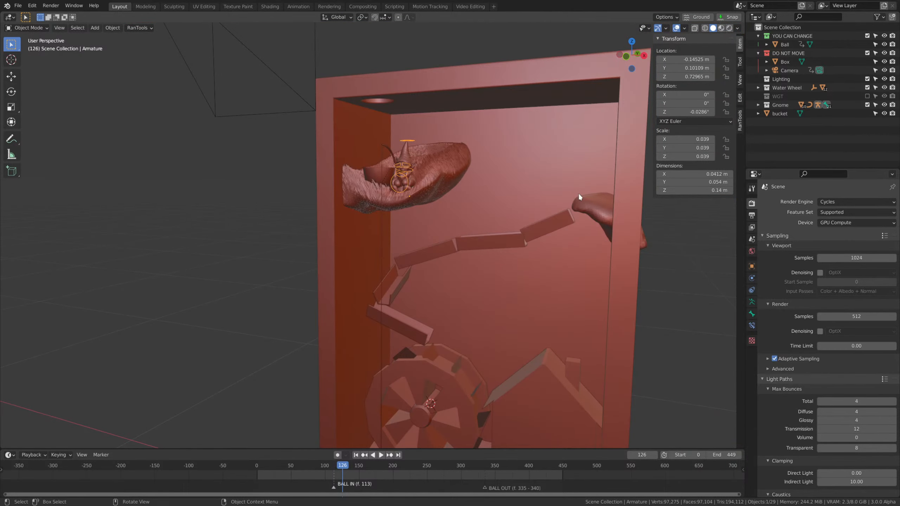
Select the gnome's fishing line curve, inspect its path down the box, and return to the camera view.
{"action": "middle_click_drag", "start_coordinate": [579, 198], "coordinate": [599, 239]}
{"action": "left_click", "coordinate": [410, 323]}
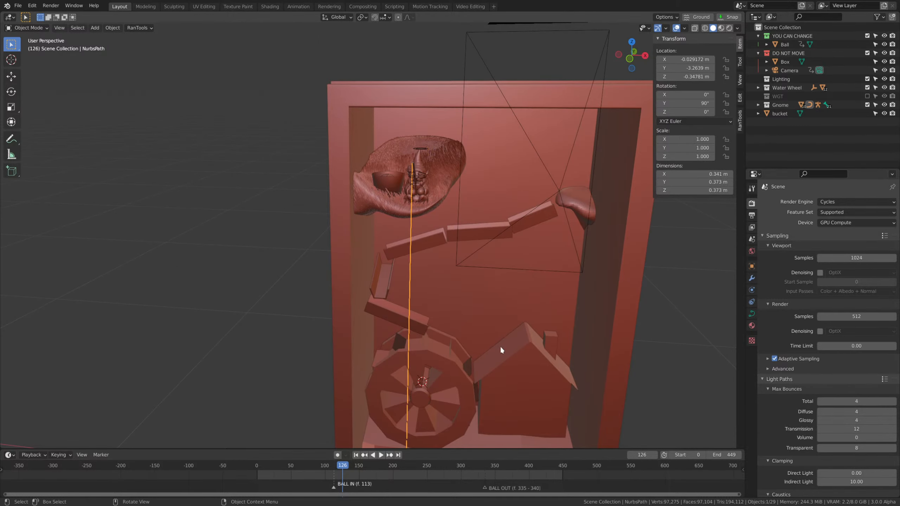
{"action": "middle_click_drag", "start_coordinate": [500, 258], "coordinate": [509, 247]}
{"action": "middle_click_drag", "start_coordinate": [522, 160], "coordinate": [461, 217]}
{"action": "key", "text": "KP_0"}
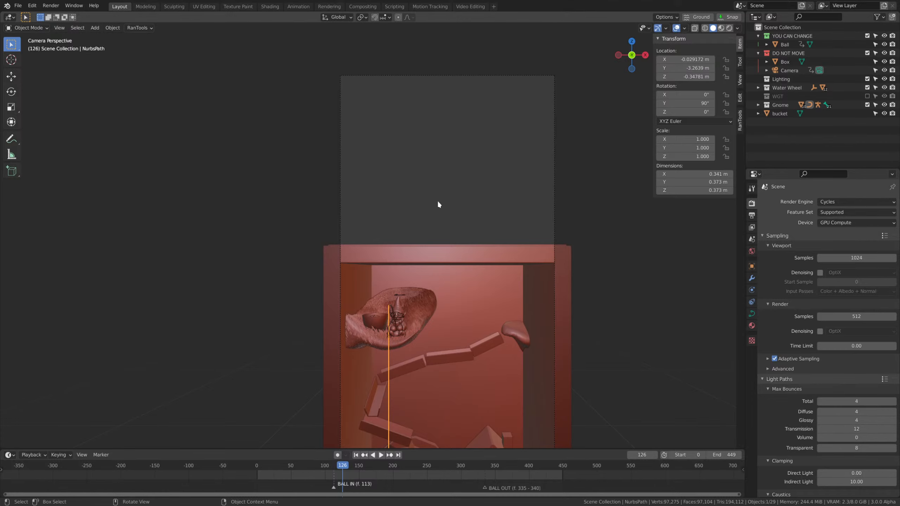
Try moving the gnome's body control bone in Pose Mode, and undo the move.
{"action": "left_click", "coordinate": [384, 303]}
{"action": "key", "text": "KP_Decimal"}
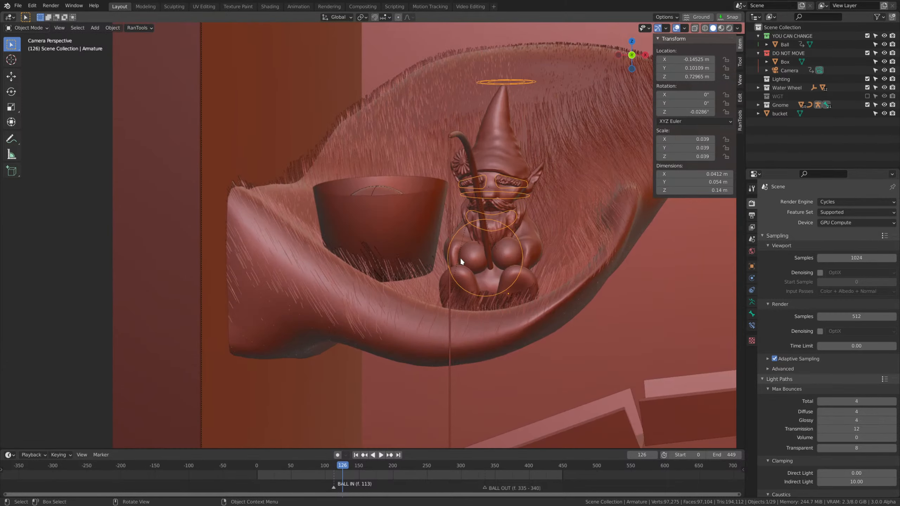
{"action": "middle_click_drag", "start_coordinate": [460, 258], "coordinate": [427, 261]}
{"action": "key", "text": "ctrl+Tab"}
{"action": "middle_click_drag", "start_coordinate": [436, 298], "coordinate": [449, 300]}
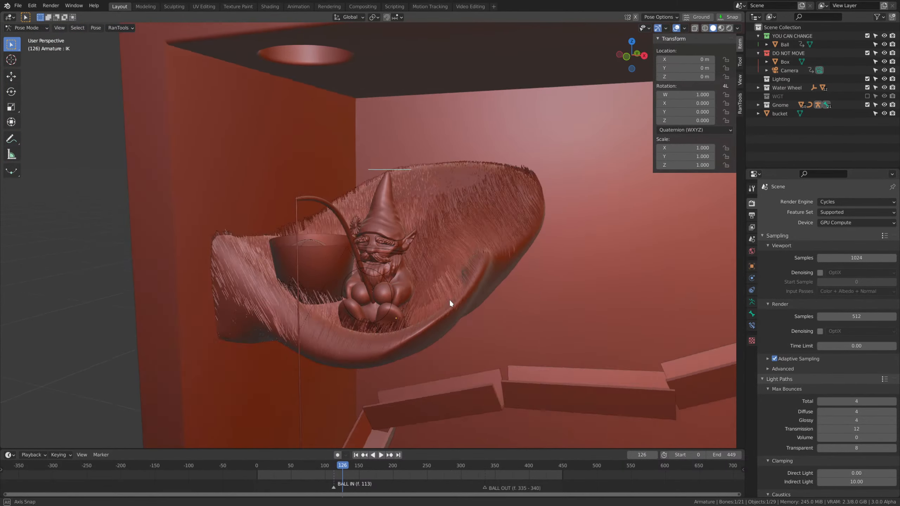
{"action": "scroll", "coordinate": [448, 300], "scroll_direction": "up", "scroll_amount": 2}
{"action": "left_click", "coordinate": [396, 309]}
{"action": "middle_click_drag", "start_coordinate": [396, 312], "coordinate": [470, 311]}
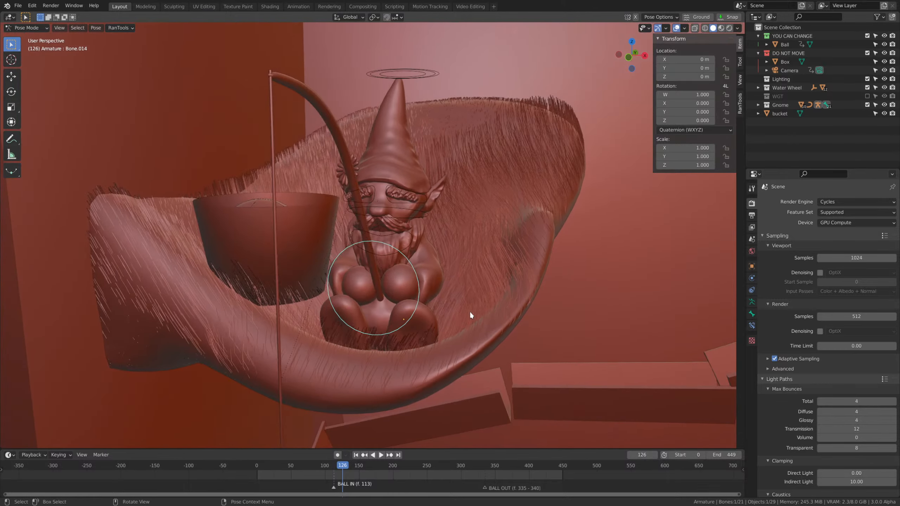
{"action": "key", "text": "g"}
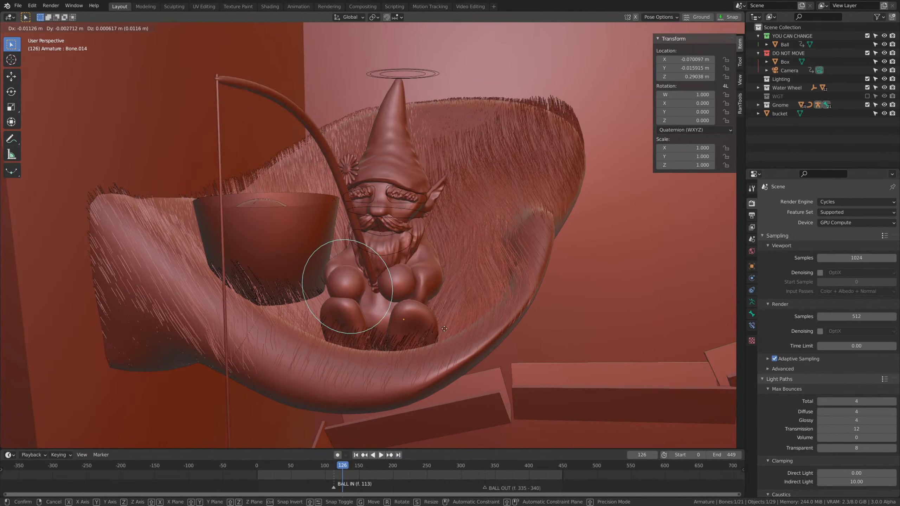
{"action": "left_click", "coordinate": [450, 304]}
{"action": "key", "text": "ctrl+z"}
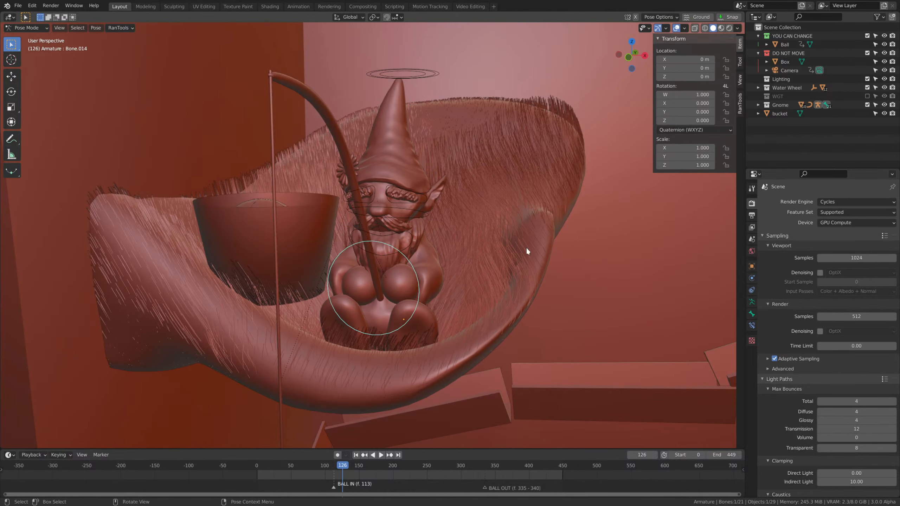
Try moving the IK control ring above the gnome's hat, and undo the move.
{"action": "middle_click_drag", "start_coordinate": [526, 247], "coordinate": [457, 303]}
{"action": "scroll", "coordinate": [457, 302], "scroll_direction": "down", "scroll_amount": 2}
{"action": "scroll", "coordinate": [455, 302], "scroll_direction": "up", "scroll_amount": 2}
{"action": "left_click", "coordinate": [405, 71]}
{"action": "key", "text": "g"}
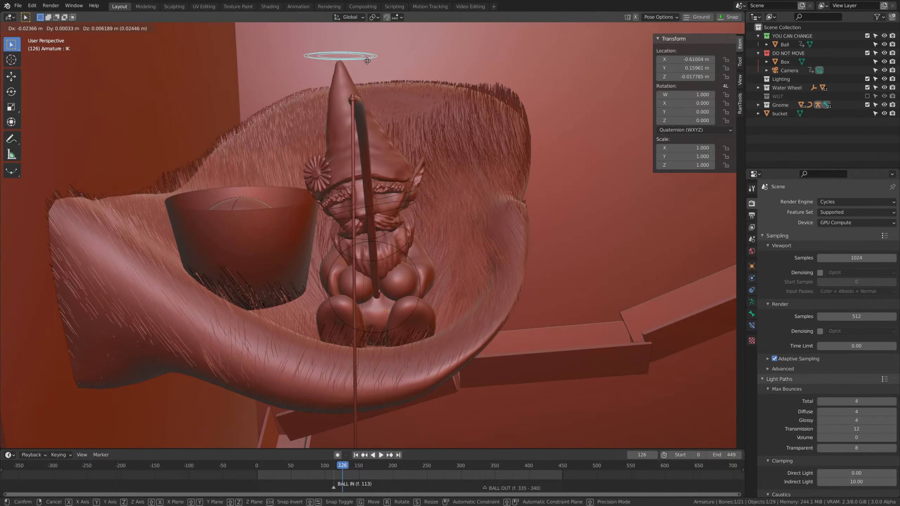
{"action": "left_click", "coordinate": [448, 38]}
{"action": "key", "text": "ctrl+z"}
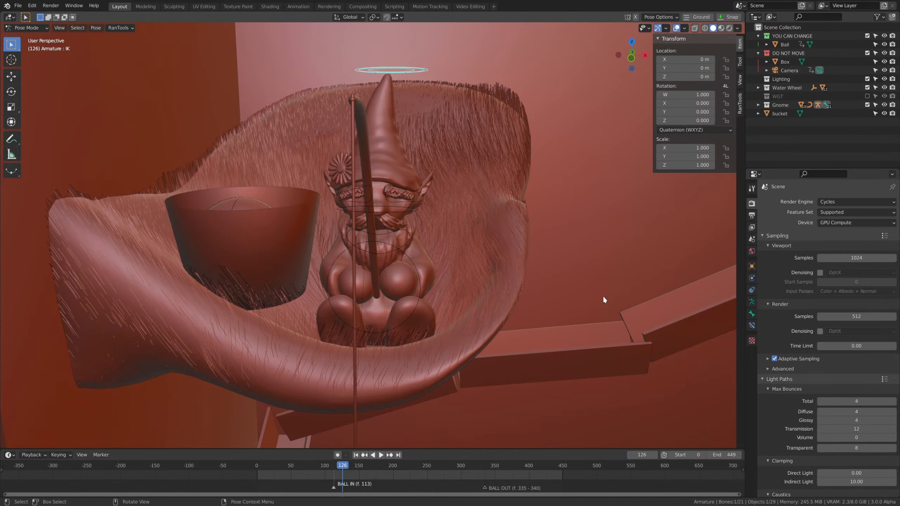
Return the gnome armature to Object Mode, restore the camera view and clear the selection.
{"action": "scroll", "coordinate": [548, 256], "scroll_direction": "down", "scroll_amount": 3}
{"action": "scroll", "coordinate": [547, 256], "scroll_direction": "up", "scroll_amount": 1}
{"action": "scroll", "coordinate": [548, 255], "scroll_direction": "up", "scroll_amount": 3}
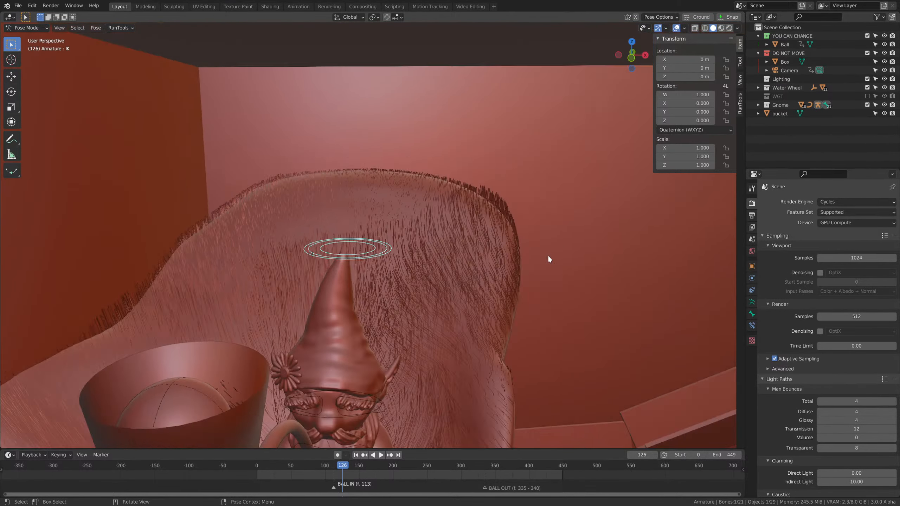
{"action": "scroll", "coordinate": [548, 254], "scroll_direction": "down", "scroll_amount": 4}
{"action": "key", "text": "KP_0"}
{"action": "middle_click_drag", "start_coordinate": [503, 292], "coordinate": [466, 265], "text": "shift"}
{"action": "key", "text": "ctrl+Tab"}
{"action": "left_click", "coordinate": [578, 292]}
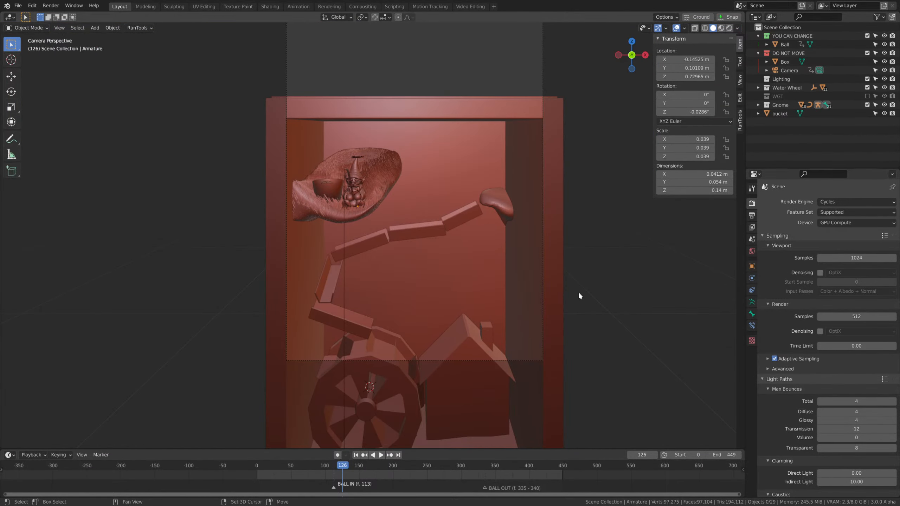
At frame 192, mirror the spout, the five troughs, the water wheel and the house across the global X axis.
{"action": "left_click_drag", "start_coordinate": [342, 465], "coordinate": [387, 466]}
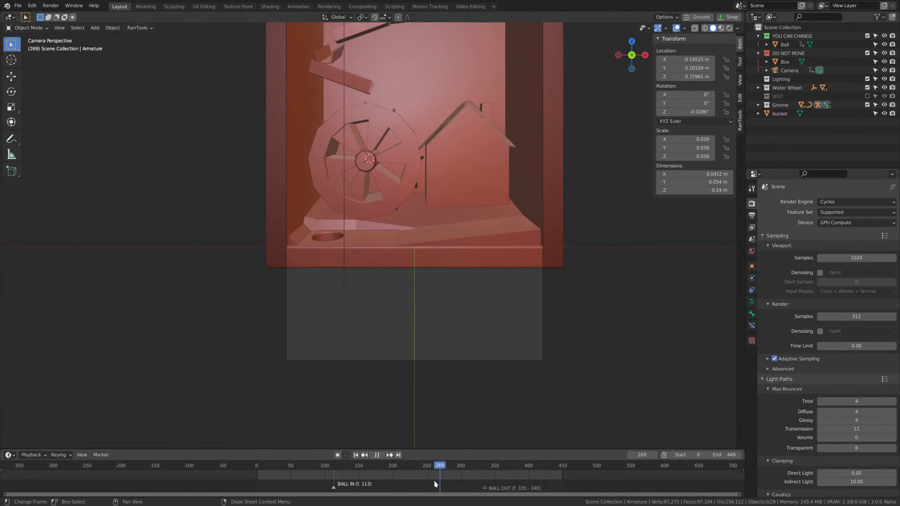
{"action": "left_click", "coordinate": [498, 102]}
{"action": "left_click", "coordinate": [463, 118], "text": "shift"}
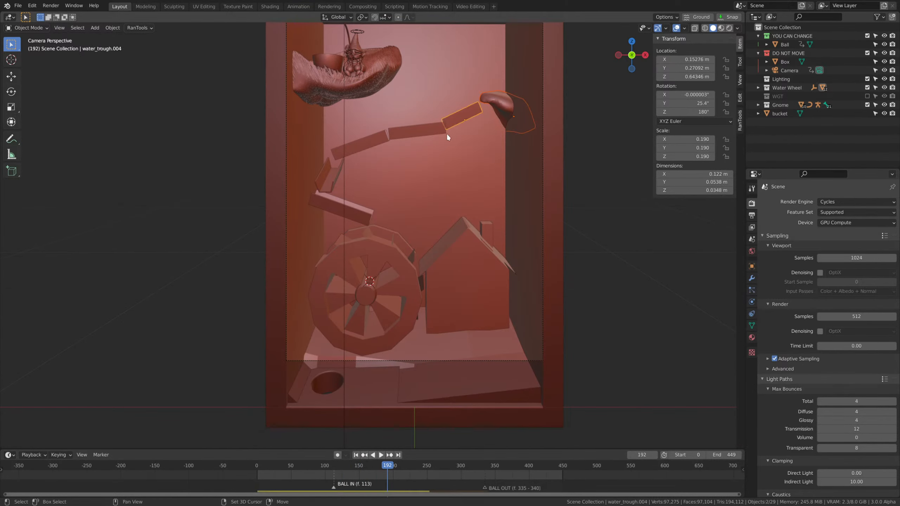
{"action": "left_click", "coordinate": [424, 131], "text": "shift"}
{"action": "left_click", "coordinate": [374, 140], "text": "shift"}
{"action": "left_click", "coordinate": [332, 184], "text": "shift"}
{"action": "left_click", "coordinate": [341, 210], "text": "shift"}
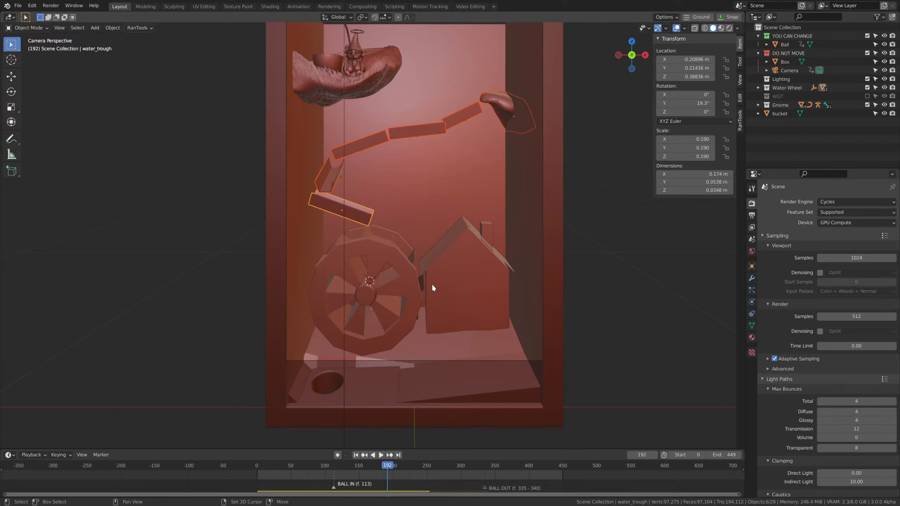
{"action": "left_click", "coordinate": [399, 268], "text": "shift"}
{"action": "left_click", "coordinate": [498, 296], "text": "shift"}
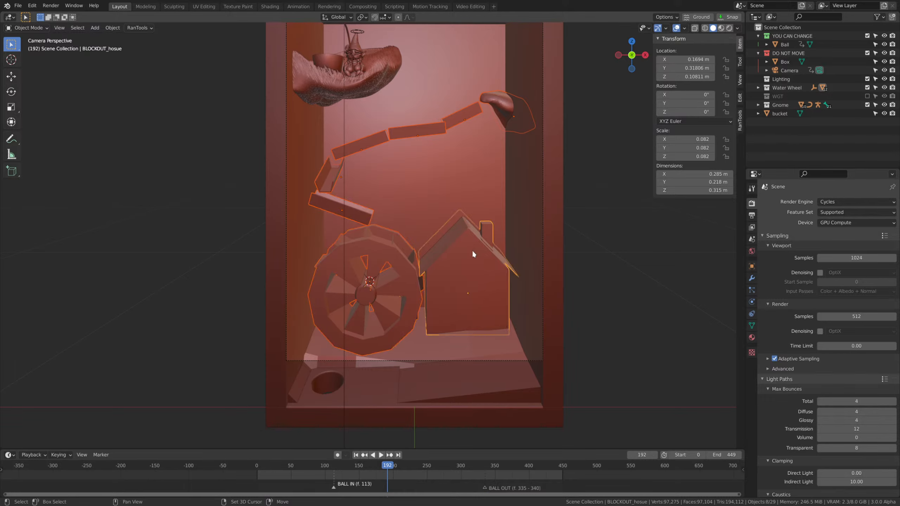
{"action": "key", "text": "ctrl+m"}
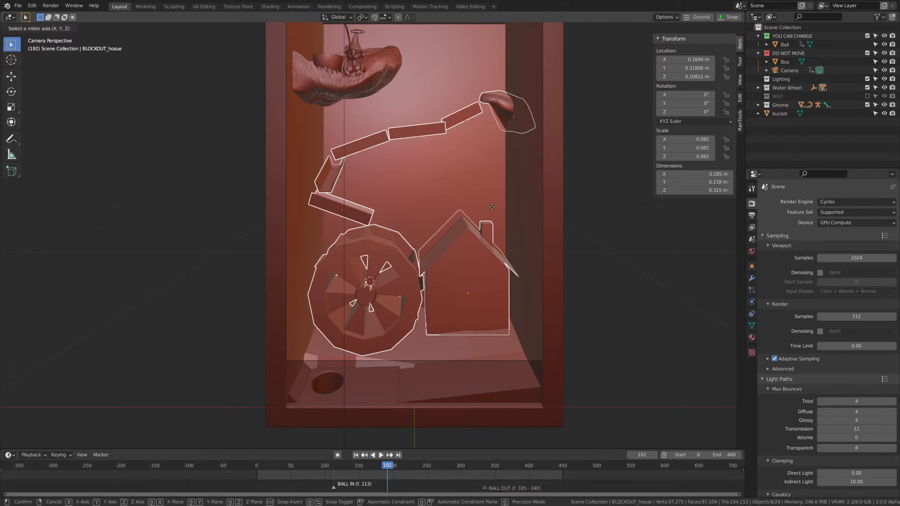
{"action": "key", "text": "x"}
{"action": "left_click", "coordinate": [492, 207]}
Try lowering the topmost trough along Z beneath the gnome's ledge, and undo the move.
{"action": "middle_click_drag", "start_coordinate": [491, 205], "coordinate": [536, 281]}
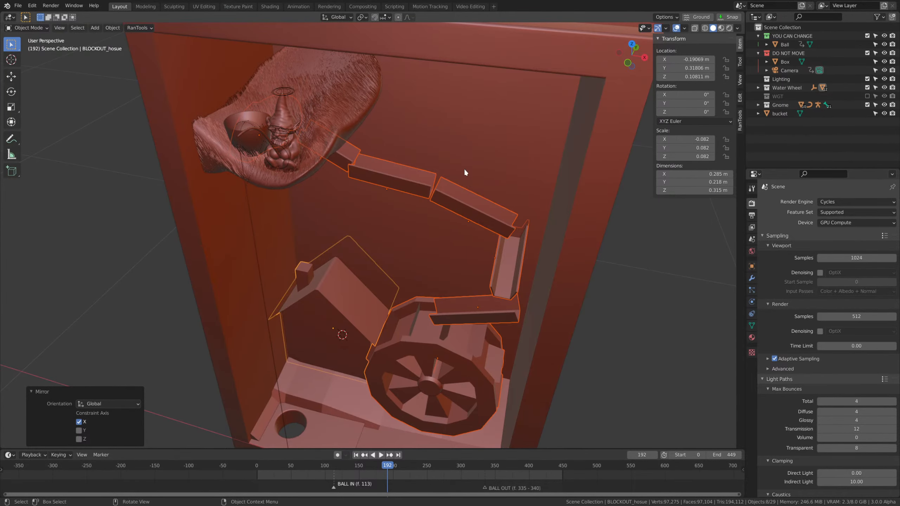
{"action": "middle_click_drag", "start_coordinate": [307, 210], "coordinate": [276, 209]}
{"action": "scroll", "coordinate": [387, 182], "scroll_direction": "up", "scroll_amount": 1}
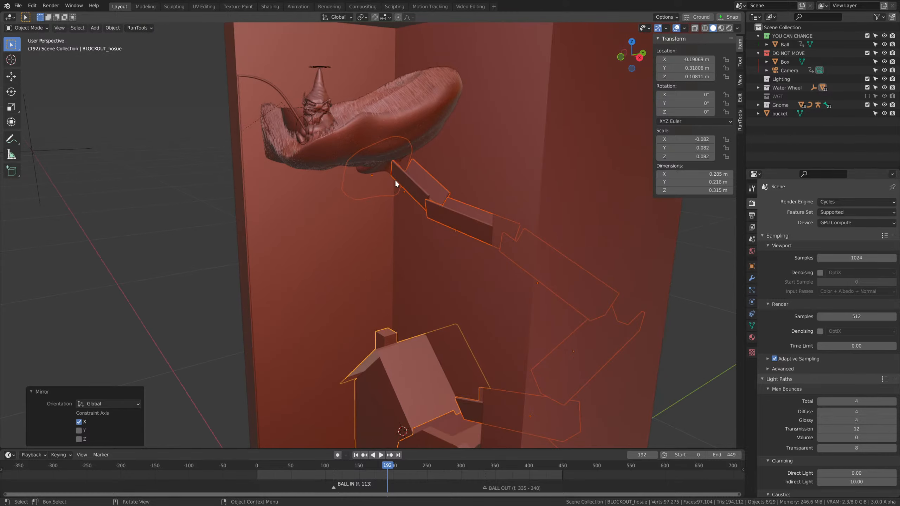
{"action": "left_click", "coordinate": [406, 184]}
{"action": "middle_click_drag", "start_coordinate": [418, 238], "coordinate": [469, 187]}
{"action": "key", "text": "g"}
{"action": "key", "text": "z"}
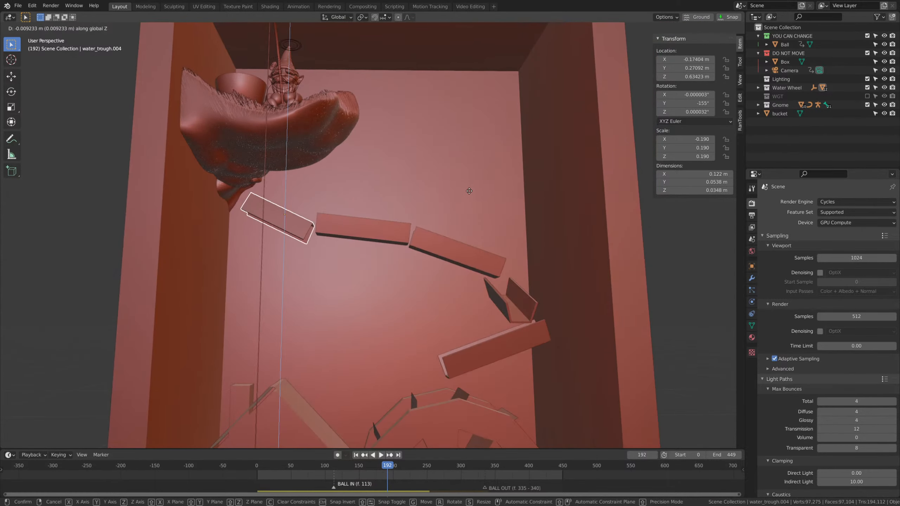
{"action": "left_click", "coordinate": [470, 196]}
{"action": "key", "text": "ctrl+z"}
At frame 0, lower the top two troughs along Z so they connect, the second by about 0.045 m.
{"action": "middle_click_drag", "start_coordinate": [326, 127], "coordinate": [379, 257]}
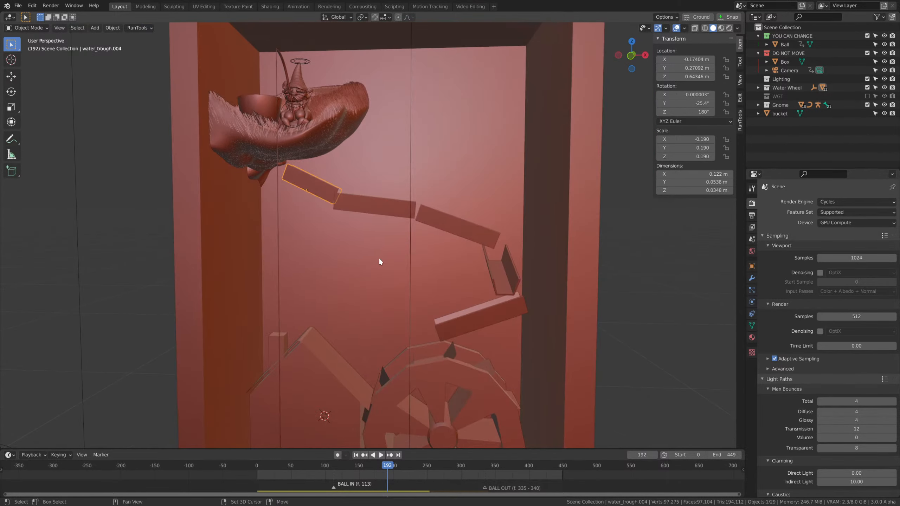
{"action": "left_click", "coordinate": [355, 455]}
{"action": "left_click", "coordinate": [370, 196]}
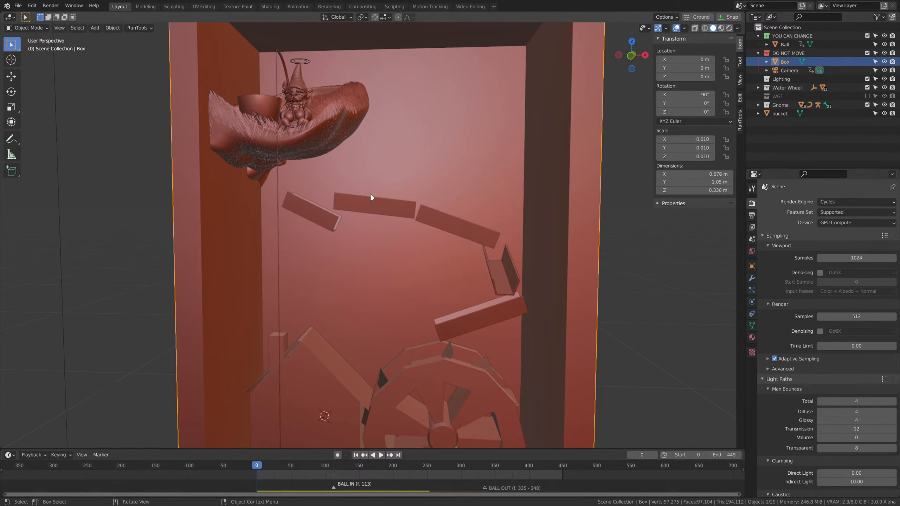
{"action": "left_click", "coordinate": [370, 205]}
{"action": "key", "text": "g"}
{"action": "key", "text": "z"}
{"action": "left_click", "coordinate": [402, 267]}
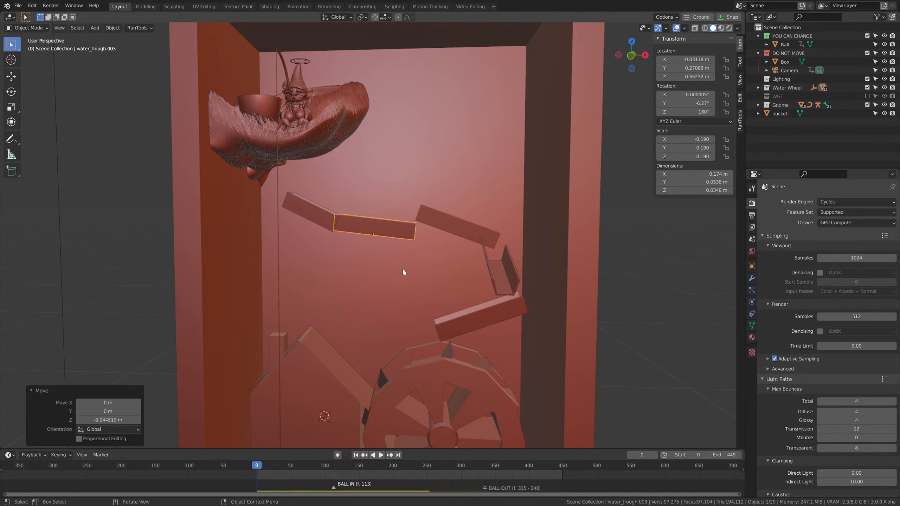
Lower the third trough along Z by about 0.042 m to line up with the end of the second.
{"action": "mouse_move", "coordinate": [402, 268]}
{"action": "middle_mouse_down"}
{"action": "mouse_move", "coordinate": [406, 248]}
{"action": "mouse_move", "coordinate": [408, 256]}
{"action": "middle_mouse_up"}
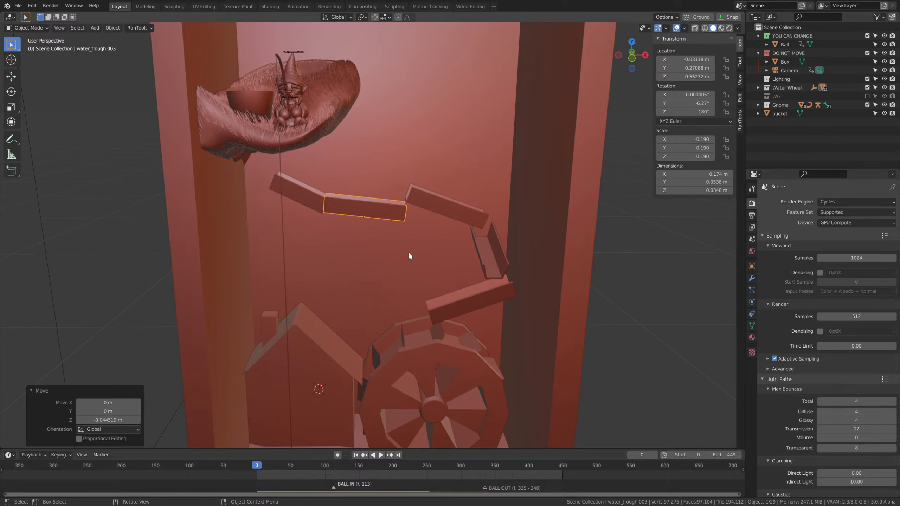
{"action": "left_click", "coordinate": [432, 207]}
{"action": "middle_click_drag", "start_coordinate": [432, 207], "coordinate": [437, 231]}
{"action": "key", "text": "g"}
{"action": "key", "text": "z"}
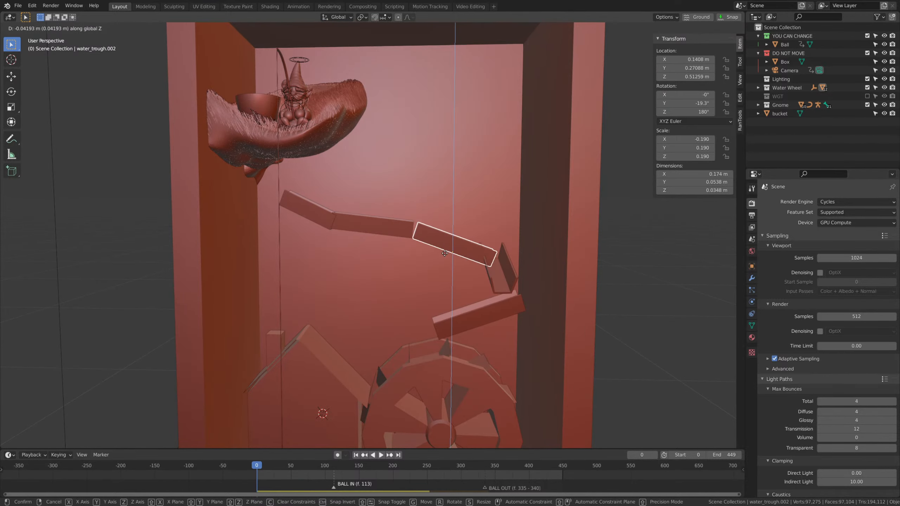
{"action": "left_click", "coordinate": [445, 253]}
Lower the steep fourth trough along Z to sit beneath the end of the third trough.
{"action": "left_click", "coordinate": [502, 271]}
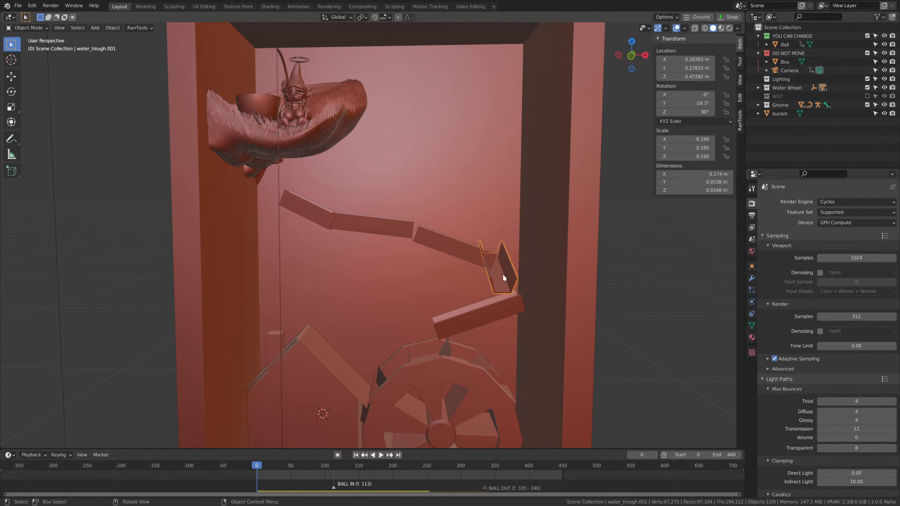
{"action": "middle_click_drag", "start_coordinate": [502, 272], "coordinate": [638, 312]}
{"action": "key", "text": "g"}
{"action": "key", "text": "z"}
{"action": "left_click", "coordinate": [431, 293]}
Lower the bottom trough above the water wheel by about 0.025 m and rotate it about 9° around Y.
{"action": "left_click", "coordinate": [409, 288]}
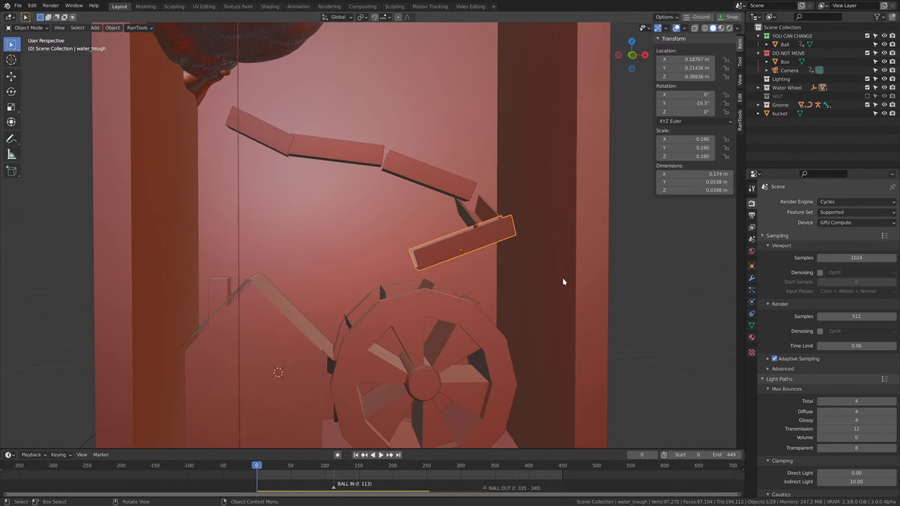
{"action": "middle_click_drag", "start_coordinate": [543, 282], "coordinate": [506, 238]}
{"action": "key", "text": "g"}
{"action": "key", "text": "z"}
{"action": "left_click", "coordinate": [502, 254]}
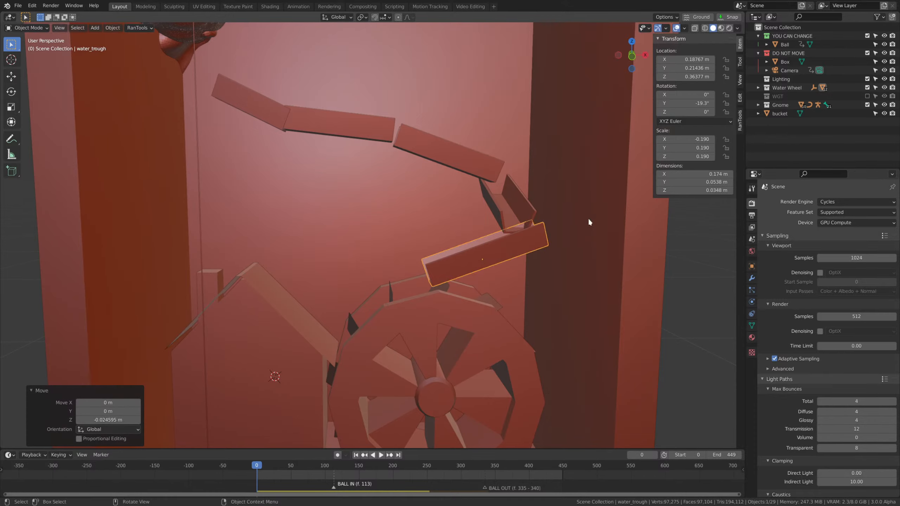
{"action": "key", "text": "r"}
{"action": "key", "text": "x"}
{"action": "key", "text": "y"}
{"action": "left_click", "coordinate": [530, 234]}
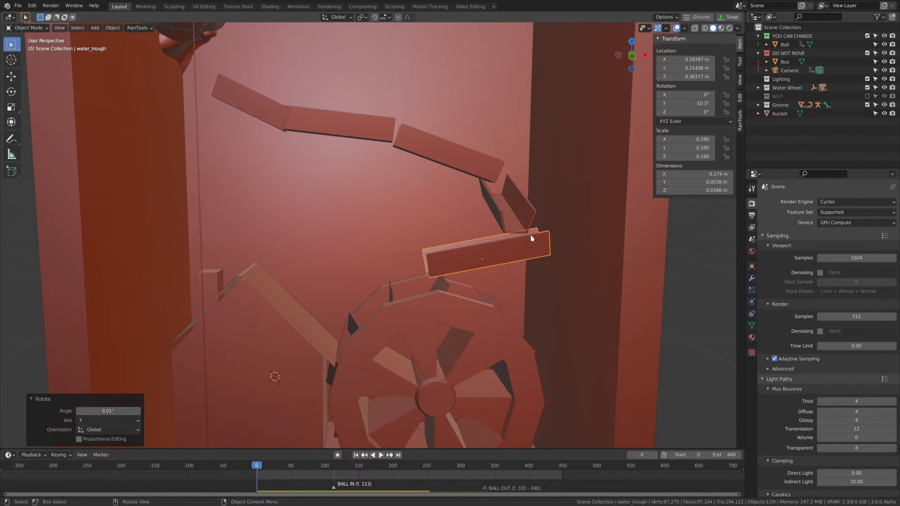
Play the animation briefly to check the water wheel beneath the bottom trough.
{"action": "middle_click_drag", "start_coordinate": [530, 234], "coordinate": [448, 280]}
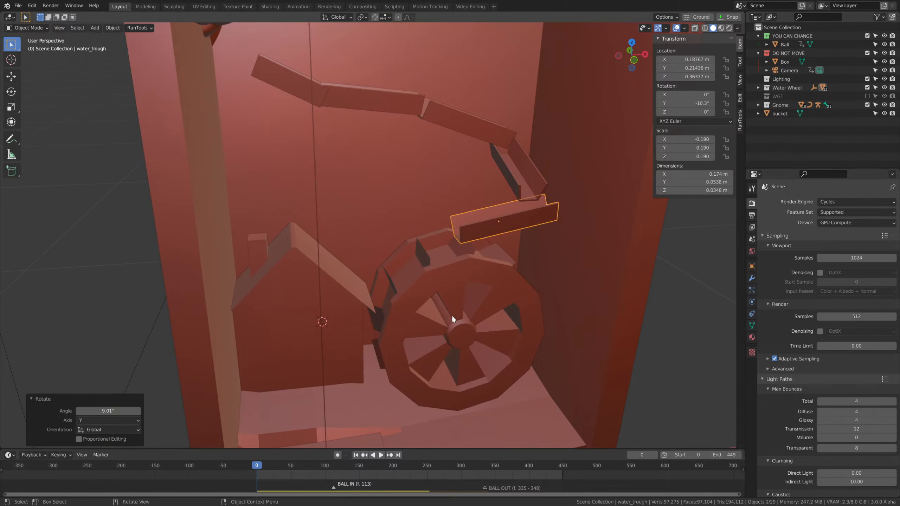
{"action": "key", "text": "space"}
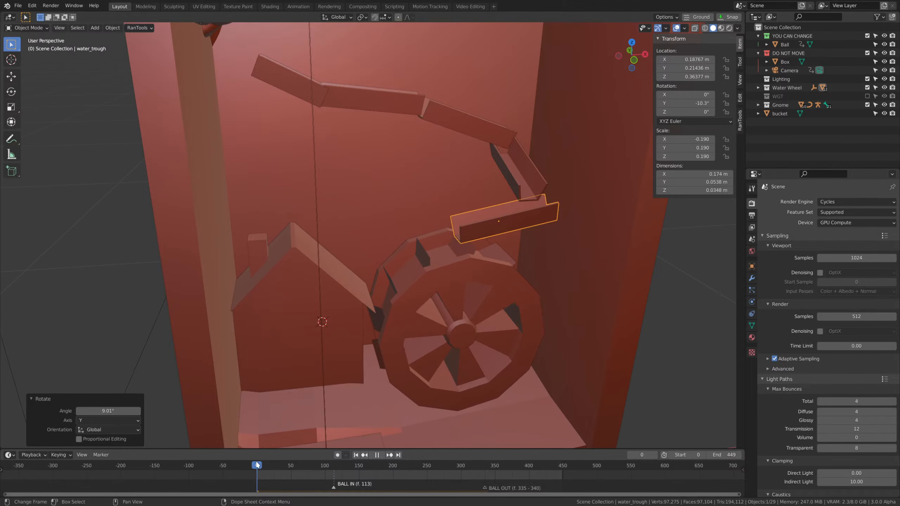
{"action": "key", "text": "Escape"}
Reverse the water wheel driver empty's keyframes by scaling them by -1, and shift them back to start at frame 0.
{"action": "scroll", "coordinate": [559, 319], "scroll_direction": "down", "scroll_amount": 5}
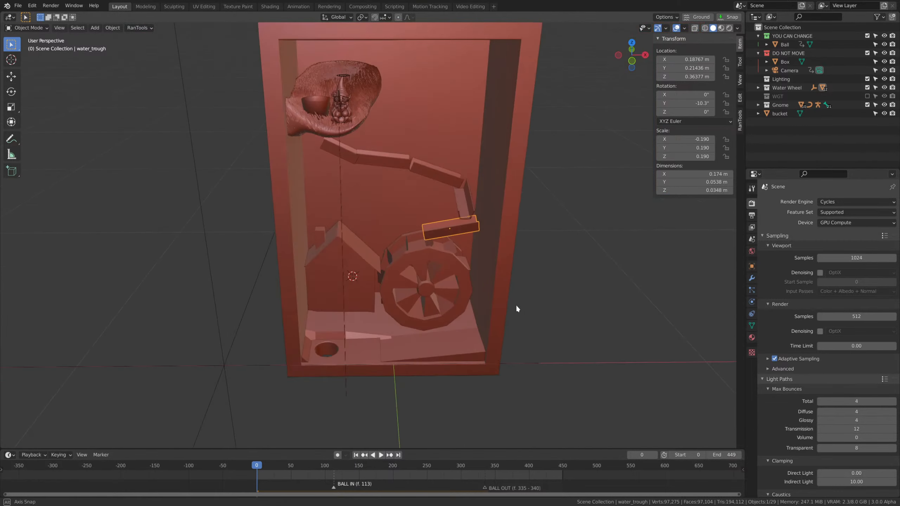
{"action": "scroll", "coordinate": [532, 284], "scroll_direction": "down", "scroll_amount": 4}
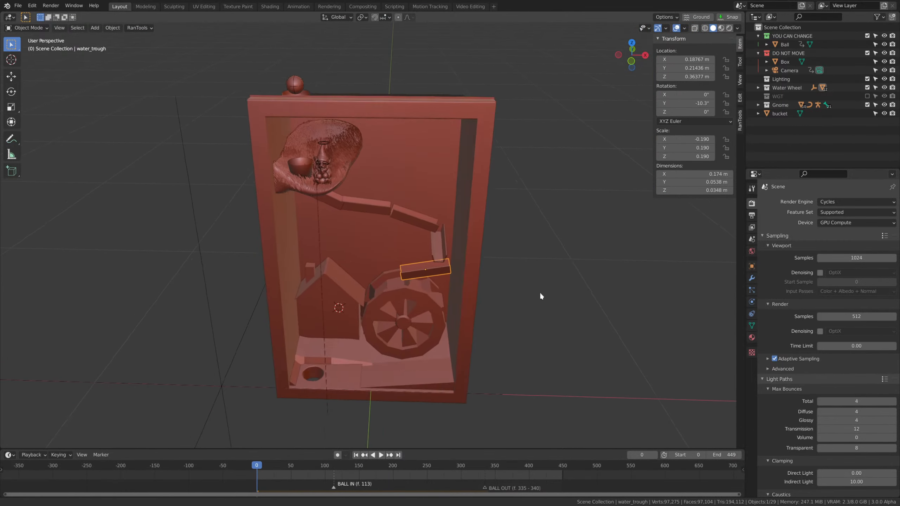
{"action": "scroll", "coordinate": [517, 350], "scroll_direction": "down", "scroll_amount": 3}
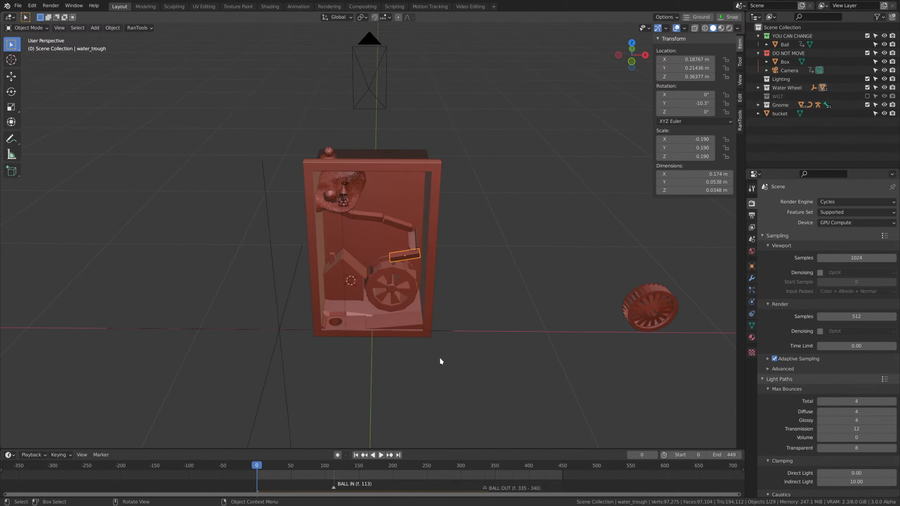
{"action": "left_click", "coordinate": [278, 332]}
{"action": "middle_click_drag", "start_coordinate": [364, 368], "coordinate": [467, 386], "text": "shift"}
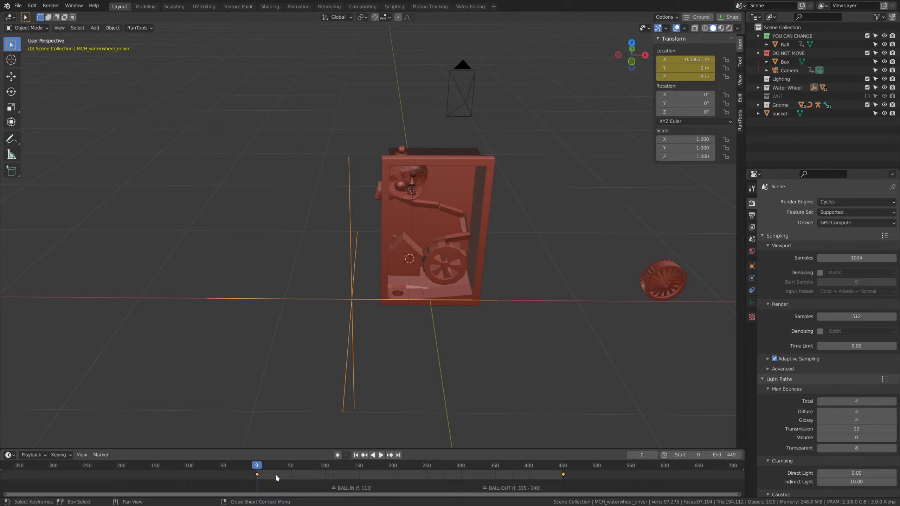
{"action": "type", "text": "s-1"}
{"action": "key", "text": "Return"}
{"action": "key", "text": "g"}
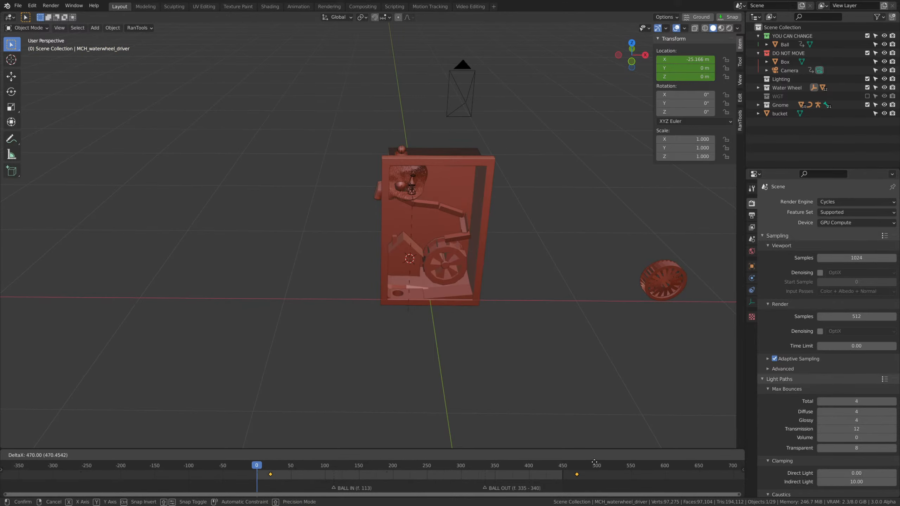
{"action": "left_click", "coordinate": [582, 462]}
Focus the view on the mirrored water wheel and scrub to frame 55 to check its rotation.
{"action": "scroll", "coordinate": [496, 390], "scroll_direction": "down", "scroll_amount": 3}
{"action": "middle_click_drag", "start_coordinate": [424, 350], "coordinate": [419, 349]}
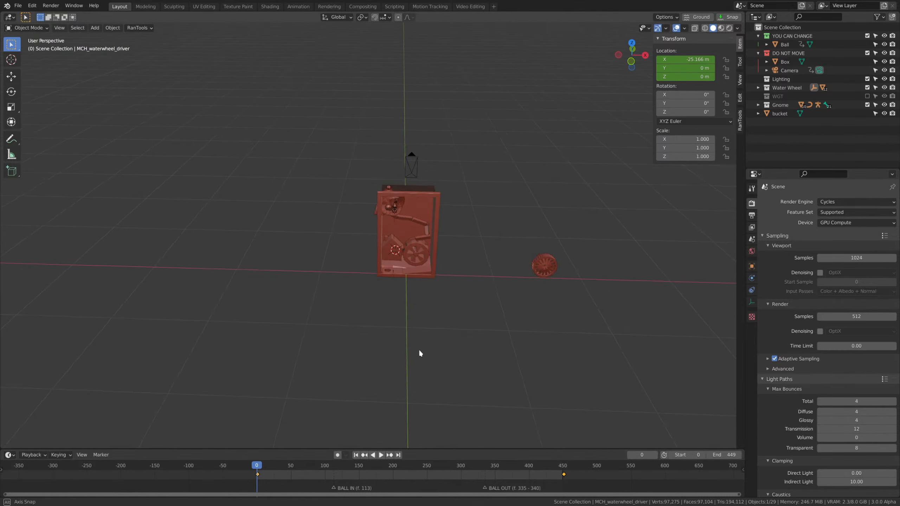
{"action": "scroll", "coordinate": [422, 349], "scroll_direction": "up", "scroll_amount": 4}
{"action": "scroll", "coordinate": [305, 314], "scroll_direction": "down", "scroll_amount": 6}
{"action": "left_click", "coordinate": [303, 312]}
{"action": "middle_click_drag", "start_coordinate": [303, 315], "coordinate": [383, 331]}
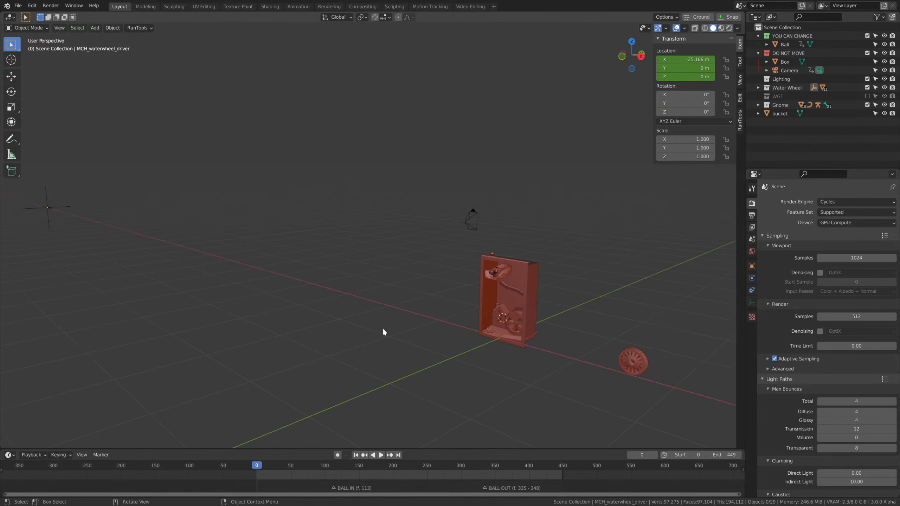
{"action": "left_click", "coordinate": [513, 309]}
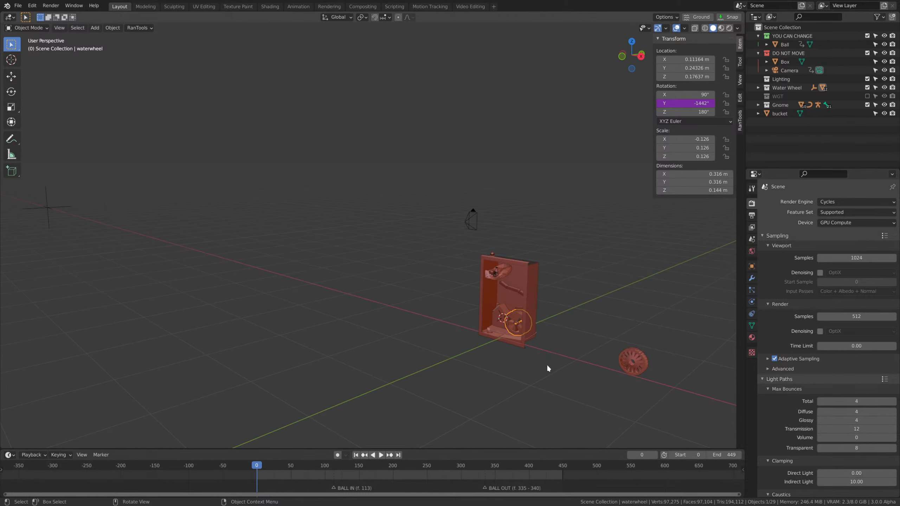
{"action": "key", "text": "KP_Decimal"}
{"action": "middle_click_drag", "start_coordinate": [548, 364], "coordinate": [325, 438]}
{"action": "left_click_drag", "start_coordinate": [256, 467], "coordinate": [294, 467]}
Open the driver settings of the water wheel's Y rotation to inspect its input variable.
{"action": "right_click", "coordinate": [669, 102]}
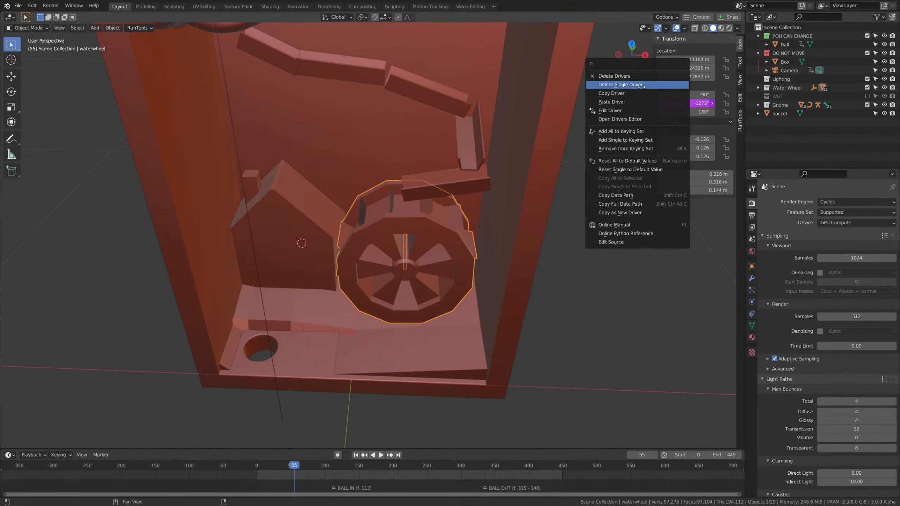
{"action": "left_click", "coordinate": [630, 110]}
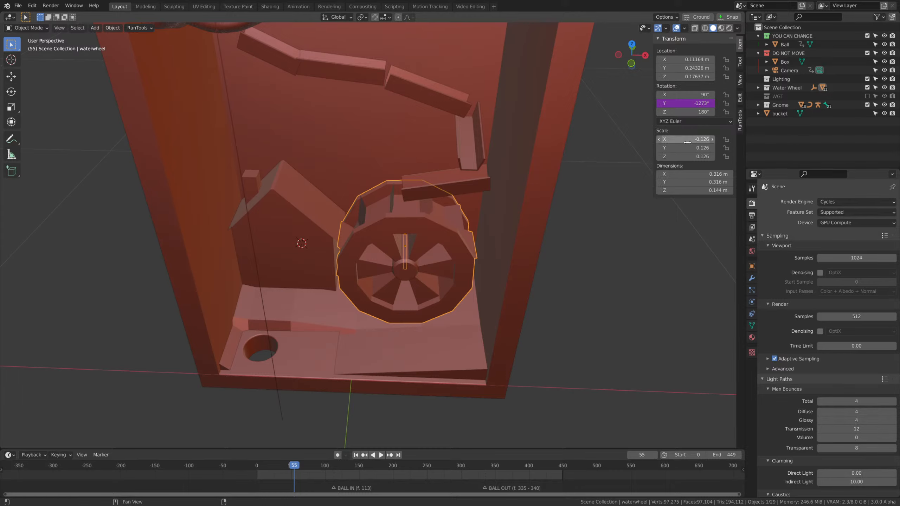
{"action": "right_click", "coordinate": [664, 103]}
{"action": "left_click", "coordinate": [680, 102]}
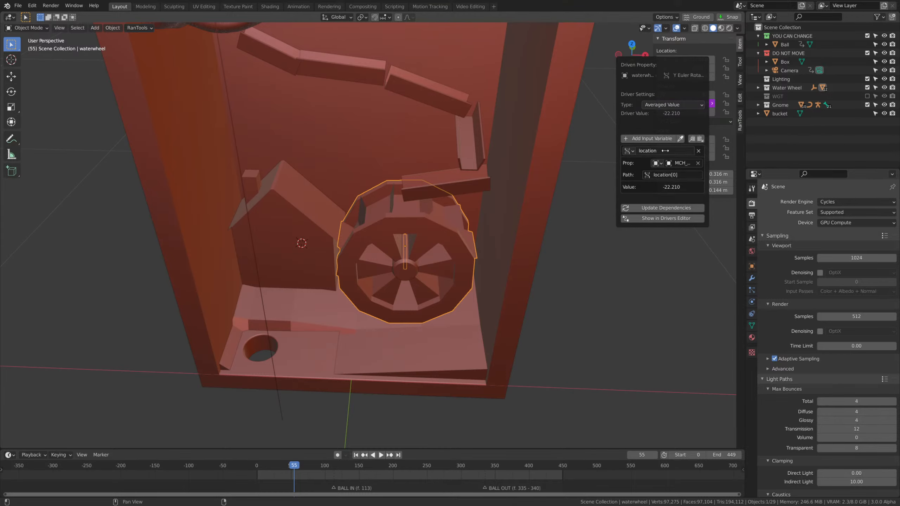
Select the distant water wheel driver empty and scrub to frame 261 to examine its travel along X.
{"action": "scroll", "coordinate": [638, 378], "scroll_direction": "down", "scroll_amount": 9}
{"action": "middle_click_drag", "start_coordinate": [193, 251], "coordinate": [530, 239], "text": "shift"}
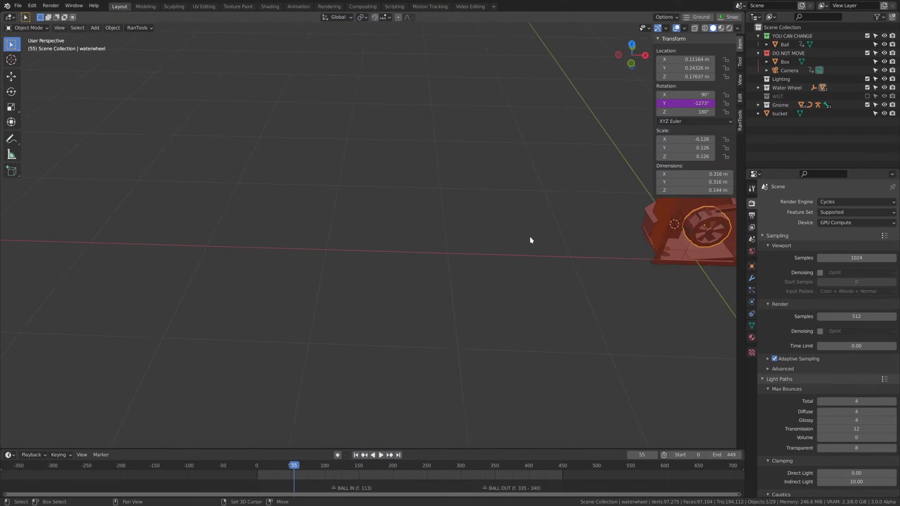
{"action": "scroll", "coordinate": [530, 239], "scroll_direction": "down", "scroll_amount": 3}
{"action": "middle_click_drag", "start_coordinate": [186, 259], "coordinate": [436, 359]}
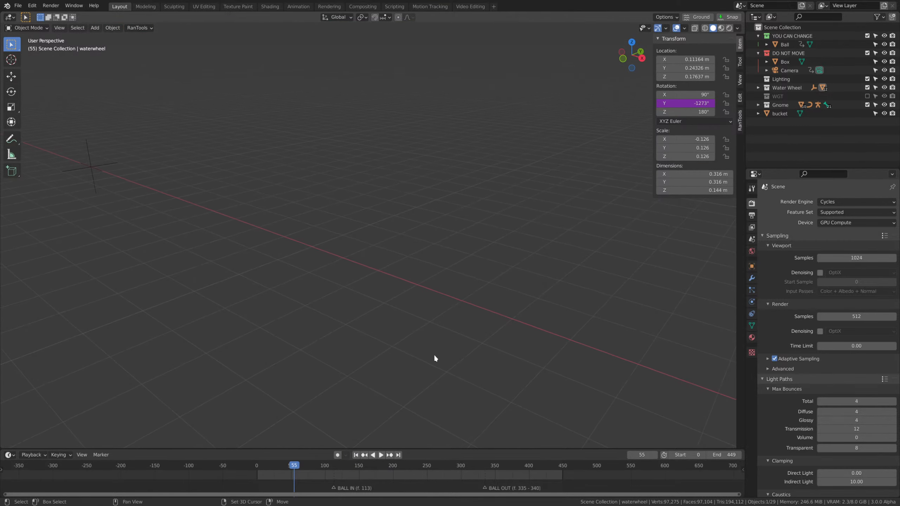
{"action": "left_click", "coordinate": [98, 157]}
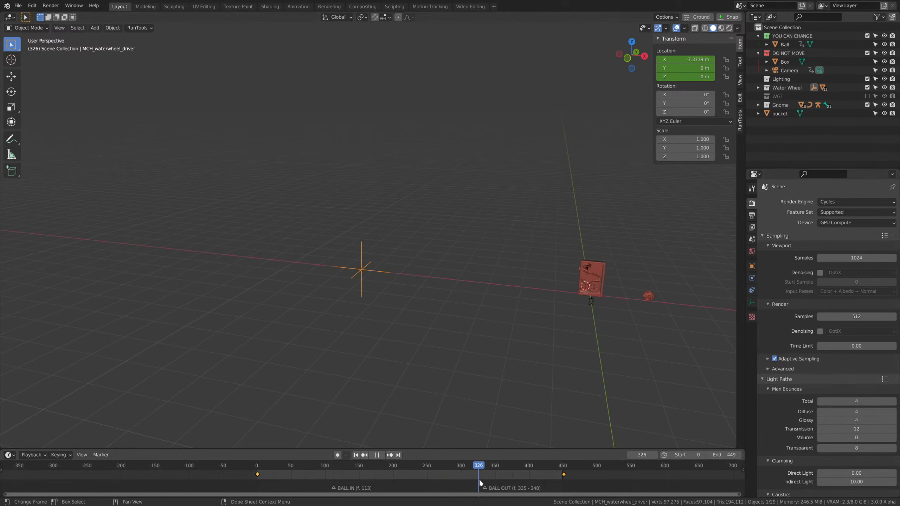
{"action": "left_click_drag", "start_coordinate": [376, 467], "coordinate": [435, 467]}
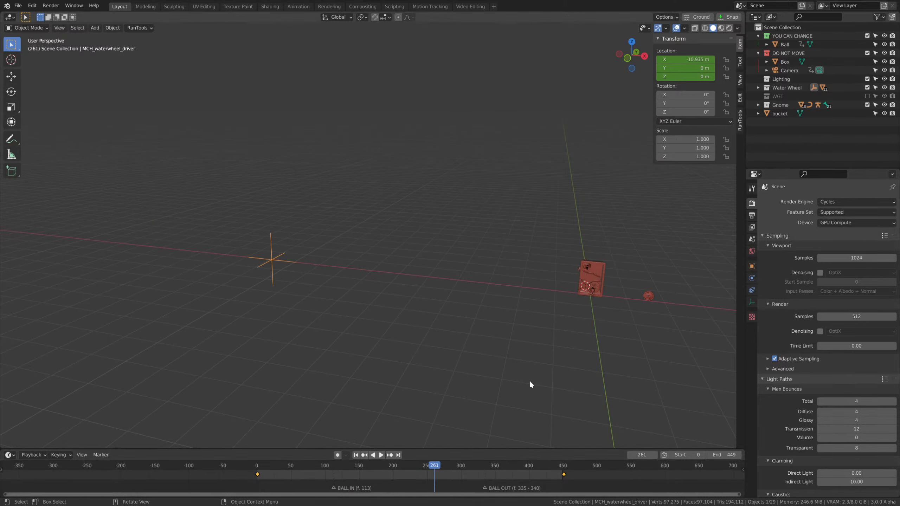
Return to the camera view and scrub to frame 221 to review the wheel's rotation in the new layout.
{"action": "key", "text": "KP_0"}
{"action": "scroll", "coordinate": [610, 345], "scroll_direction": "down", "scroll_amount": 2}
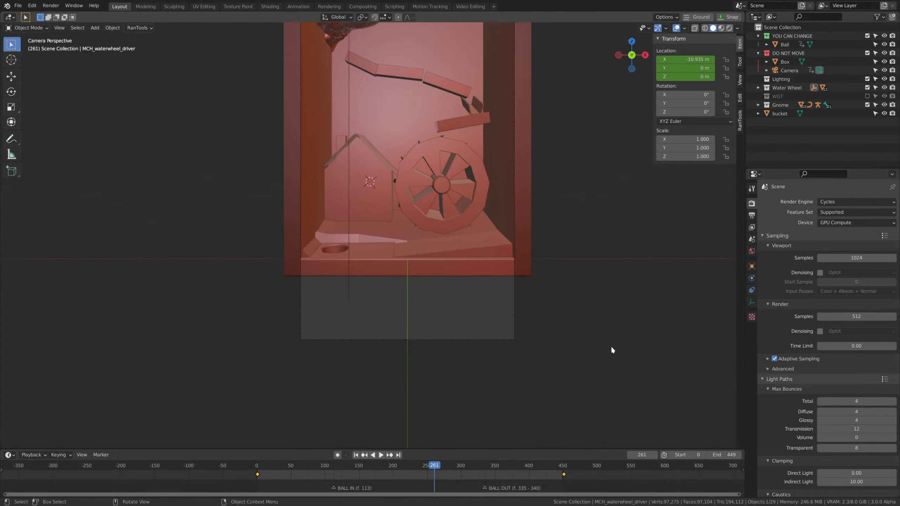
{"action": "left_click_drag", "start_coordinate": [429, 467], "coordinate": [407, 472]}
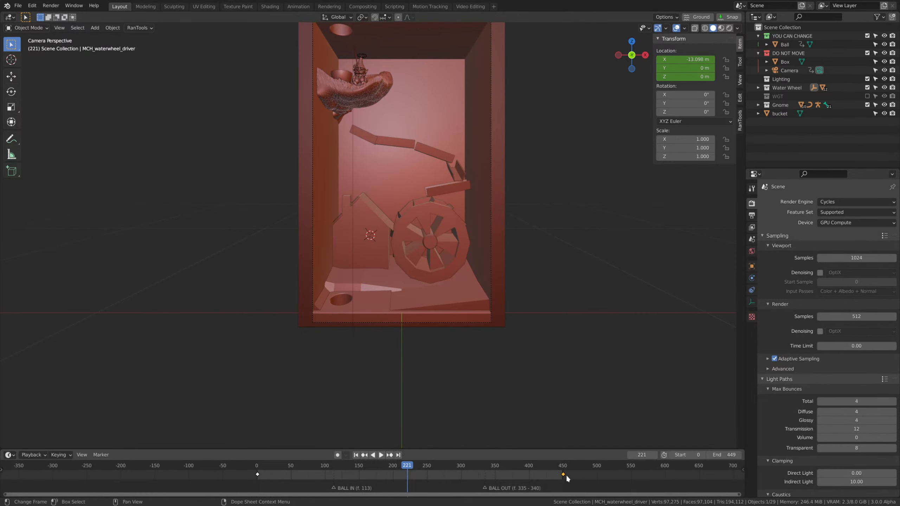
Select the water wheel and scrub to frame 190 to check its rotation.
{"action": "scroll", "coordinate": [548, 235], "scroll_direction": "up", "scroll_amount": 3}
{"action": "left_click", "coordinate": [503, 268]}
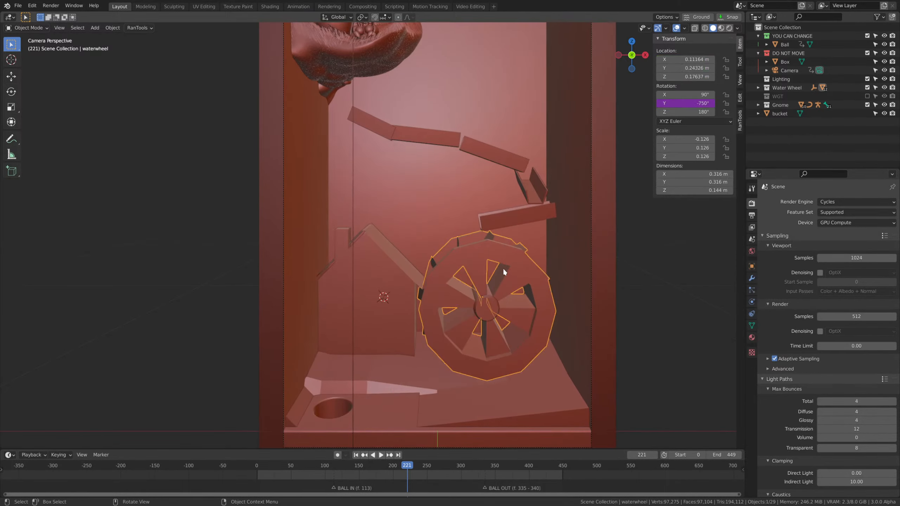
{"action": "mouse_move", "coordinate": [390, 468]}
{"action": "left_mouse_down"}
{"action": "mouse_move", "coordinate": [284, 467]}
{"action": "mouse_move", "coordinate": [434, 465]}
{"action": "mouse_move", "coordinate": [366, 467]}
{"action": "mouse_move", "coordinate": [386, 466]}
{"action": "left_mouse_up"}
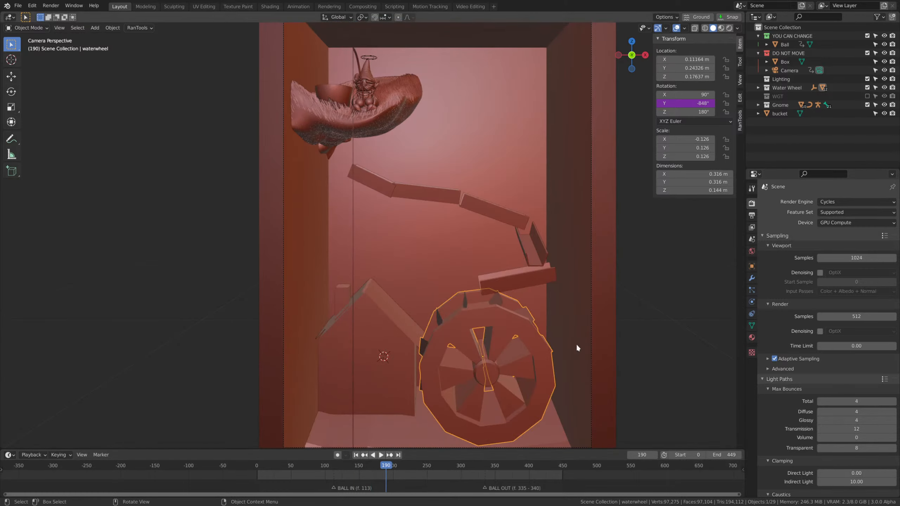
Select the uppermost water trough beneath the gnome's ledge.
{"action": "left_click", "coordinate": [576, 344]}
{"action": "middle_click_drag", "start_coordinate": [499, 337], "coordinate": [397, 329]}
{"action": "scroll", "coordinate": [314, 193], "scroll_direction": "up", "scroll_amount": 5}
{"action": "left_click", "coordinate": [318, 199]}
{"action": "middle_click_drag", "start_coordinate": [457, 298], "coordinate": [424, 364]}
{"action": "left_click", "coordinate": [411, 275]}
Try rotating the uppermost trough about 84° around the global Z axis and undo the rotation.
{"action": "key", "text": "r"}
{"action": "key", "text": "z"}
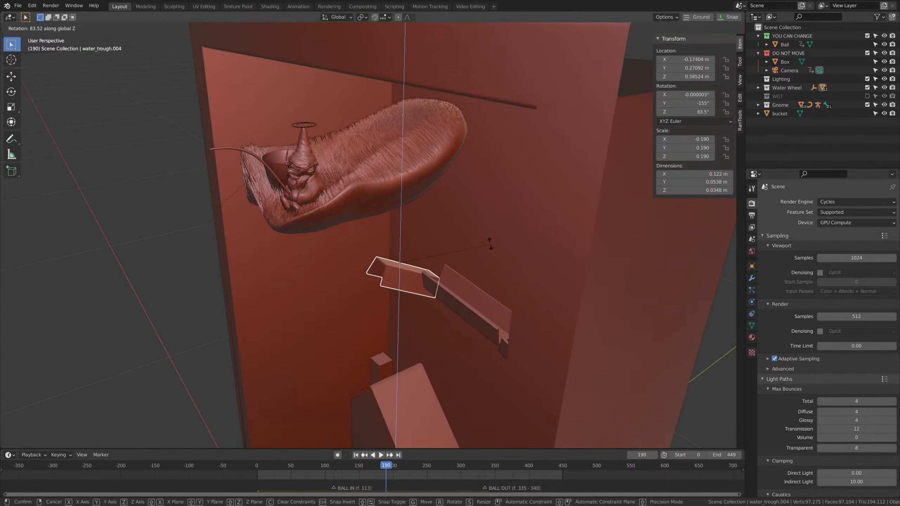
{"action": "left_click", "coordinate": [491, 244]}
{"action": "key", "text": "ctrl+z"}
Go to frame 0 and rotate the uppermost trough about 92.1° around the global Z axis.
{"action": "left_click_drag", "start_coordinate": [388, 465], "coordinate": [183, 442]}
{"action": "key", "text": "r"}
{"action": "key", "text": "z"}
{"action": "left_click", "coordinate": [474, 261]}
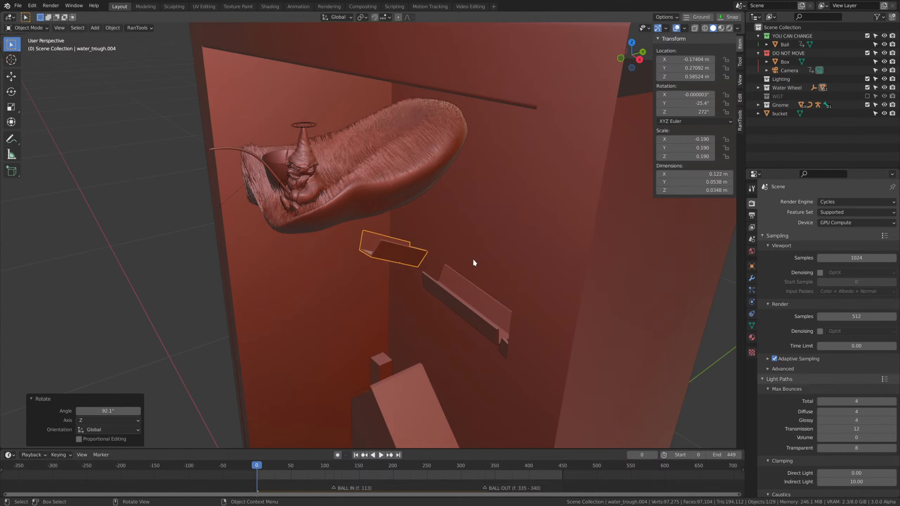
Move the uppermost trough about -0.032 m along Y and 0.062 m along X to meet the next trough.
{"action": "key", "text": "g"}
{"action": "middle_click_drag", "start_coordinate": [475, 263], "coordinate": [477, 289]}
{"action": "key", "text": "y"}
{"action": "left_click", "coordinate": [454, 298]}
{"action": "key", "text": "g"}
{"action": "key", "text": "x"}
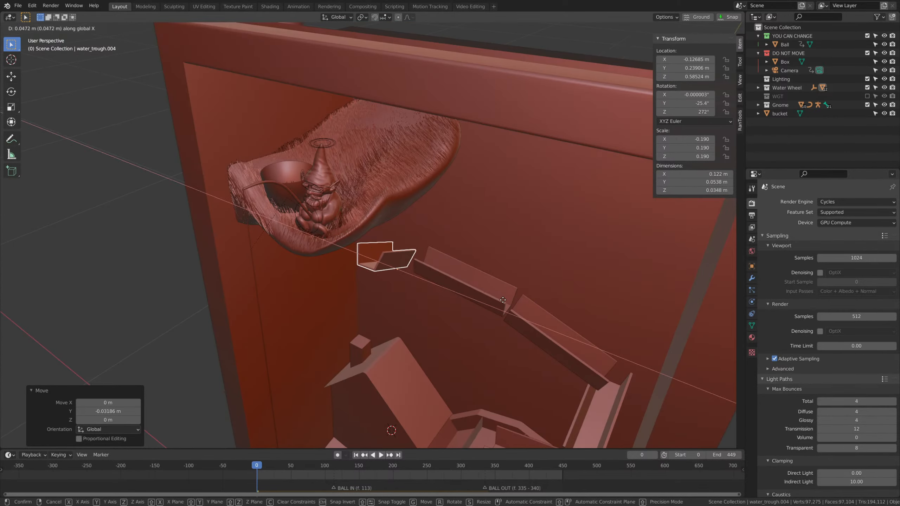
{"action": "left_click", "coordinate": [507, 301]}
Tilt the second trough from the top 11.1° around Y and raise it about 0.011 m.
{"action": "middle_click_drag", "start_coordinate": [486, 342], "coordinate": [471, 319]}
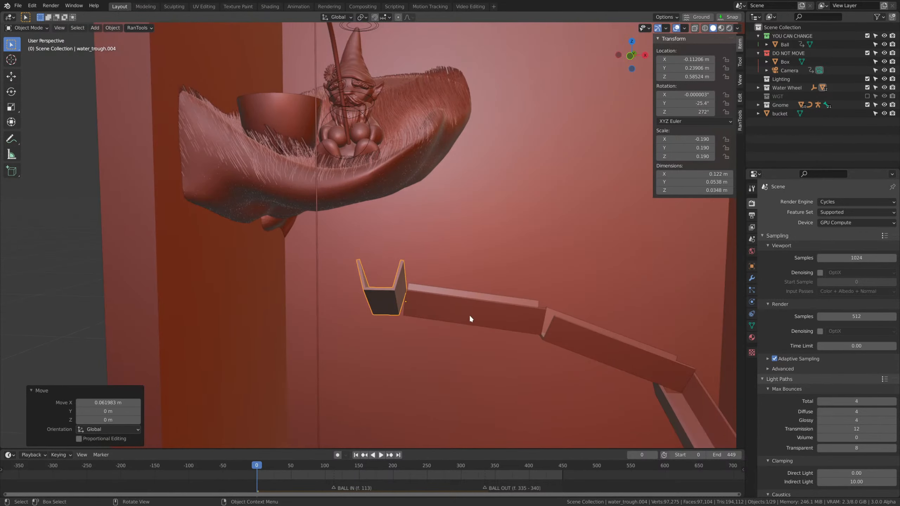
{"action": "left_click", "coordinate": [471, 318]}
{"action": "key", "text": "r"}
{"action": "key", "text": "y"}
{"action": "left_click", "coordinate": [593, 337]}
{"action": "key", "text": "g"}
{"action": "key", "text": "z"}
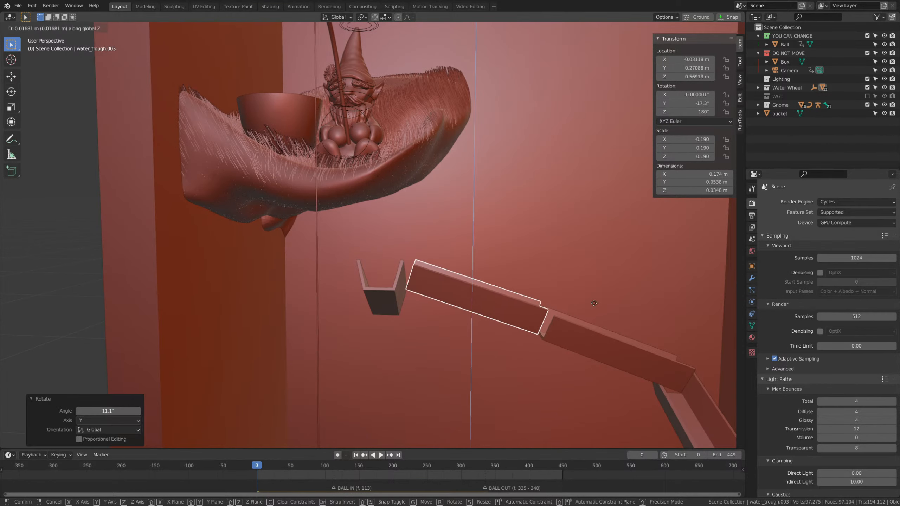
{"action": "left_click", "coordinate": [592, 353]}
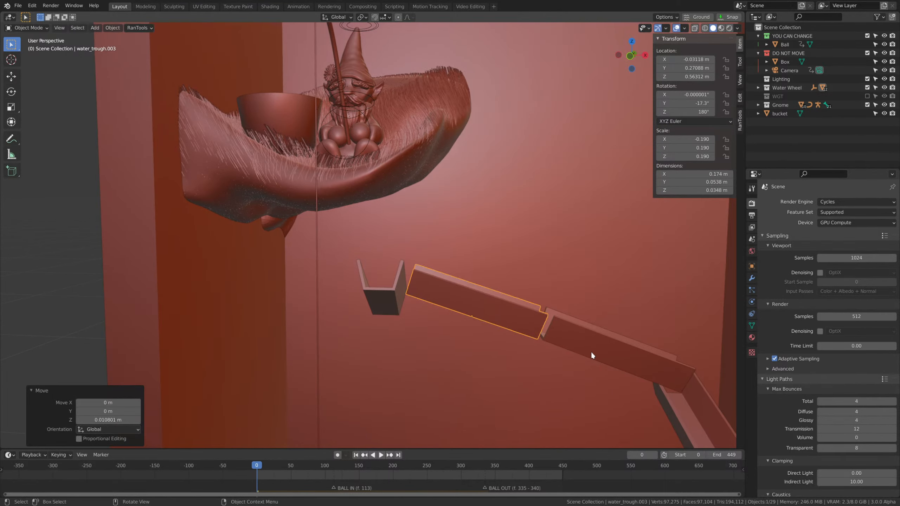
Try a steeper second trough, rotated another 15° around Y and moved up and 0.007 m along X against the third.
{"action": "middle_click_drag", "start_coordinate": [591, 355], "coordinate": [567, 284]}
{"action": "key", "text": "r"}
{"action": "key", "text": "y"}
{"action": "left_click", "coordinate": [562, 294]}
{"action": "key", "text": "g"}
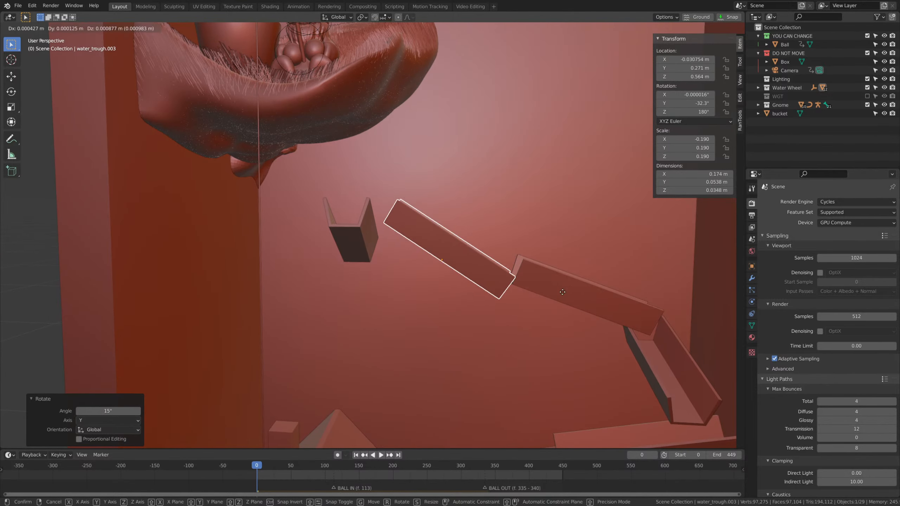
{"action": "key", "text": "z"}
{"action": "left_click", "coordinate": [567, 270]}
{"action": "key", "text": "g"}
{"action": "left_click", "coordinate": [574, 274]}
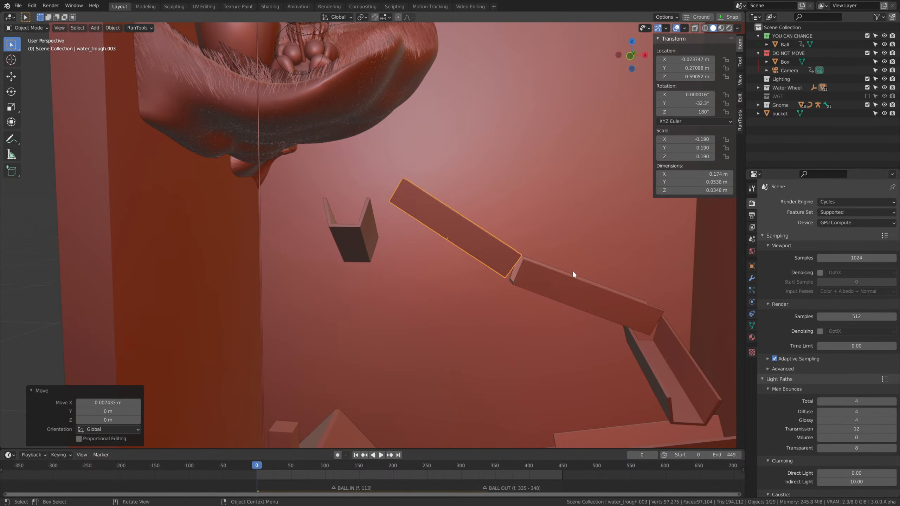
Flatten the second trough to a Y rotation of about -12.4° and lower it about 0.053 m.
{"action": "left_click", "coordinate": [358, 217]}
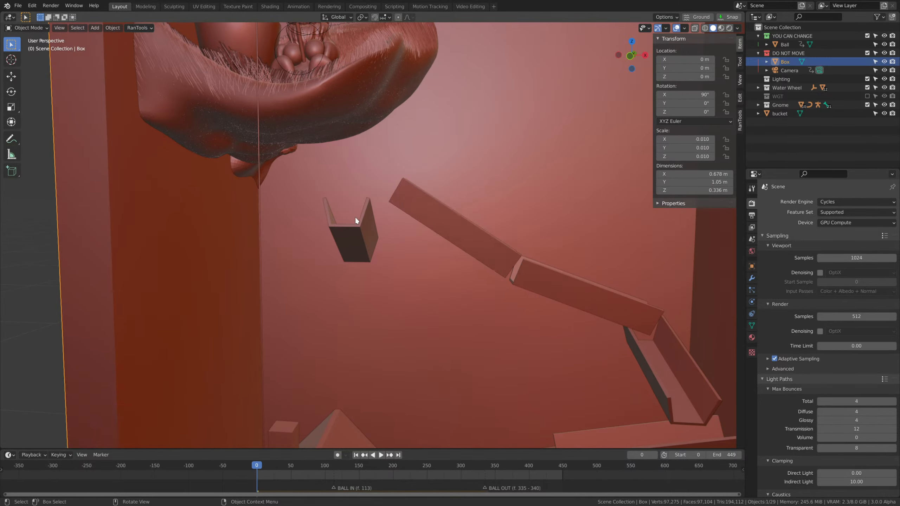
{"action": "middle_click_drag", "start_coordinate": [358, 217], "coordinate": [586, 277]}
{"action": "key", "text": "r"}
{"action": "key", "text": "x"}
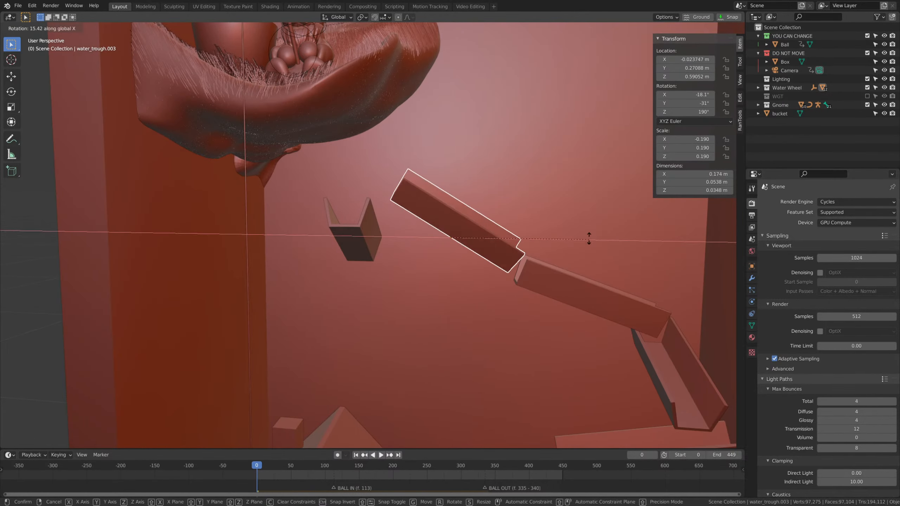
{"action": "key", "text": "y"}
{"action": "left_click", "coordinate": [589, 227]}
{"action": "key", "text": "g"}
{"action": "key", "text": "z"}
{"action": "left_click", "coordinate": [590, 276]}
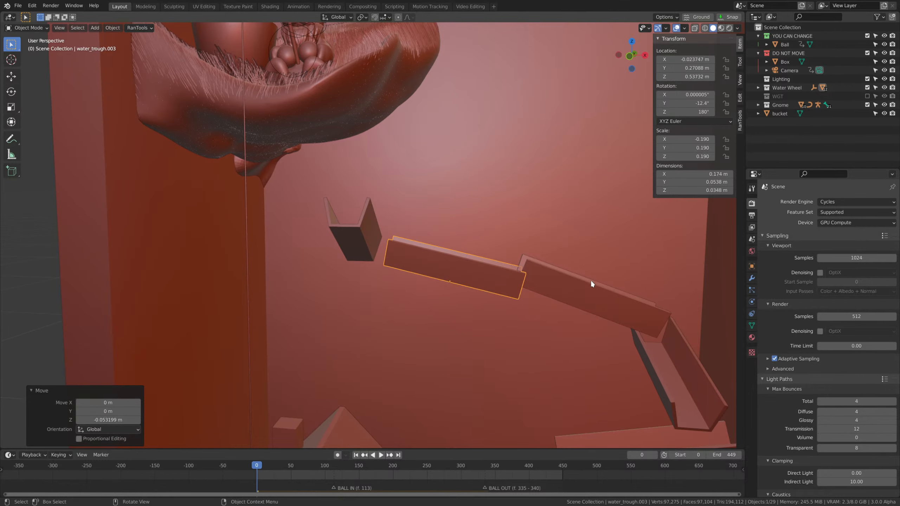
Rotate the third trough about -17.8° around Y and shift it about -0.008 m along X.
{"action": "left_click", "coordinate": [659, 307]}
{"action": "key", "text": "r"}
{"action": "key", "text": "y"}
{"action": "left_click", "coordinate": [631, 300]}
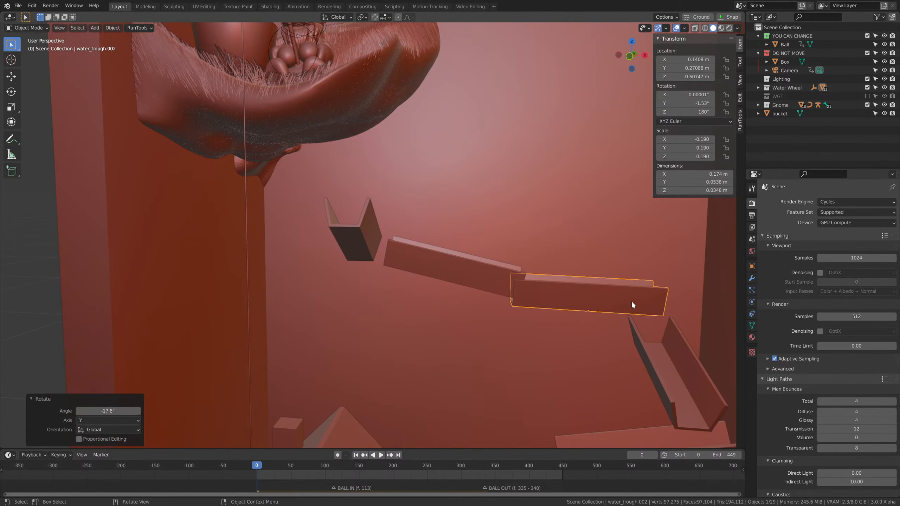
{"action": "key", "text": "g"}
{"action": "key", "text": "x"}
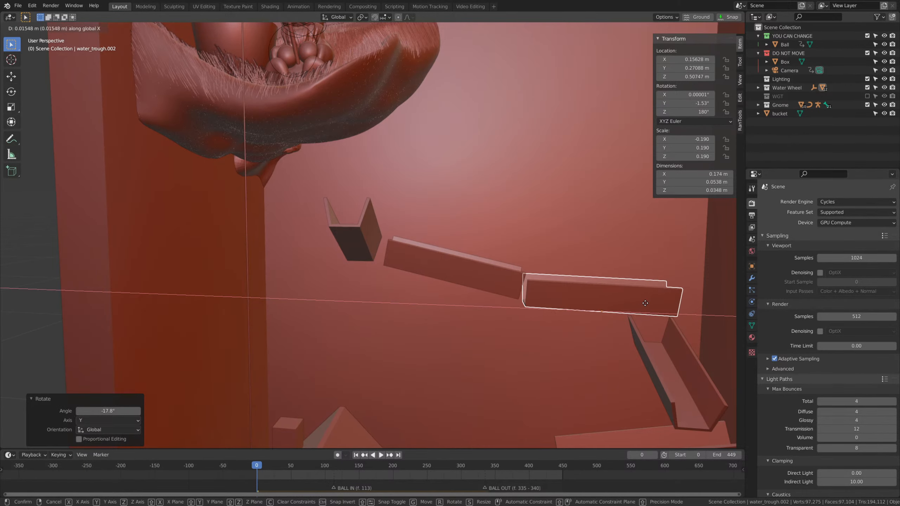
{"action": "left_click", "coordinate": [625, 301]}
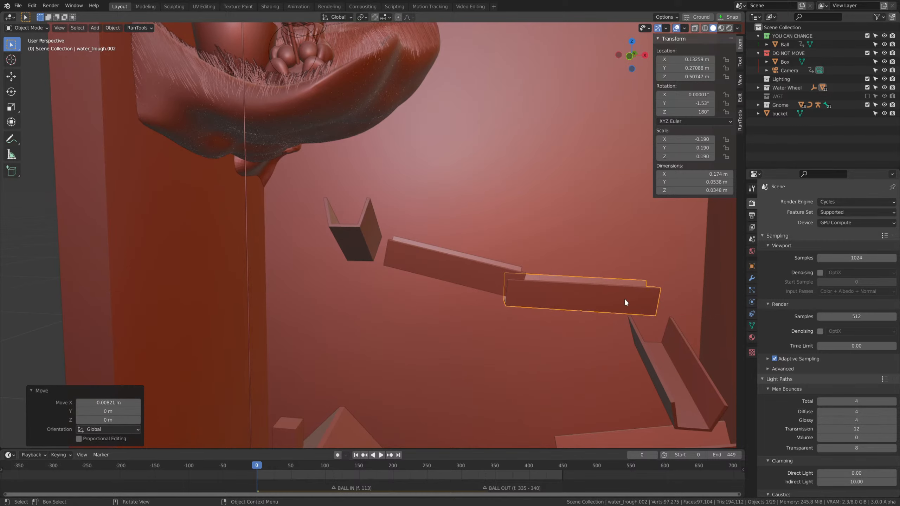
Shift the second trough about -0.021 m along X so its lower end meets the third trough.
{"action": "left_click", "coordinate": [489, 272]}
{"action": "key", "text": "g"}
{"action": "key", "text": "x"}
{"action": "left_click", "coordinate": [499, 289]}
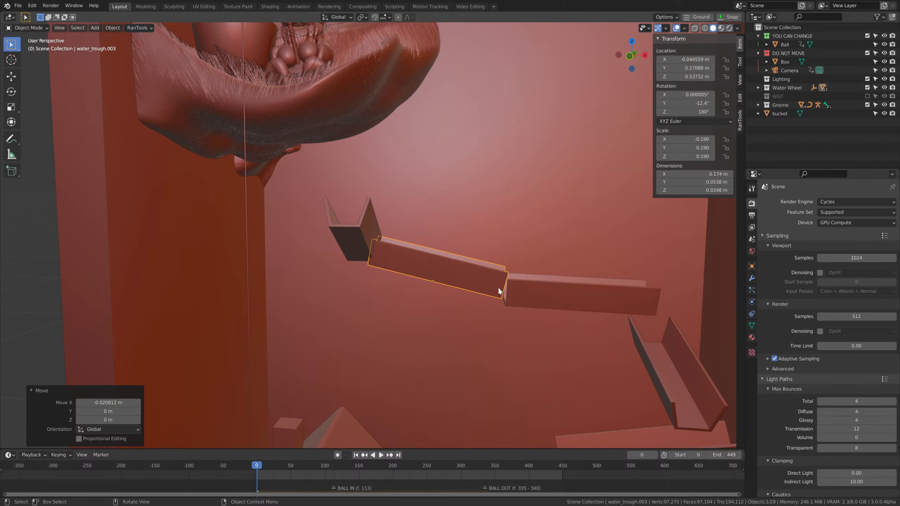
Adjust the uppermost trough's height to about 0.615 m and shift it about 0.024 m along X above the second trough.
{"action": "left_click", "coordinate": [361, 245]}
{"action": "middle_click_drag", "start_coordinate": [361, 245], "coordinate": [528, 305]}
{"action": "key", "text": "g"}
{"action": "key", "text": "z"}
{"action": "left_click", "coordinate": [545, 331]}
{"action": "key", "text": "g"}
{"action": "key", "text": "x"}
{"action": "left_click", "coordinate": [461, 321]}
Make a linked duplicate of the uppermost trough, offset about -0.137 m along Y.
{"action": "key", "text": "shift+d"}
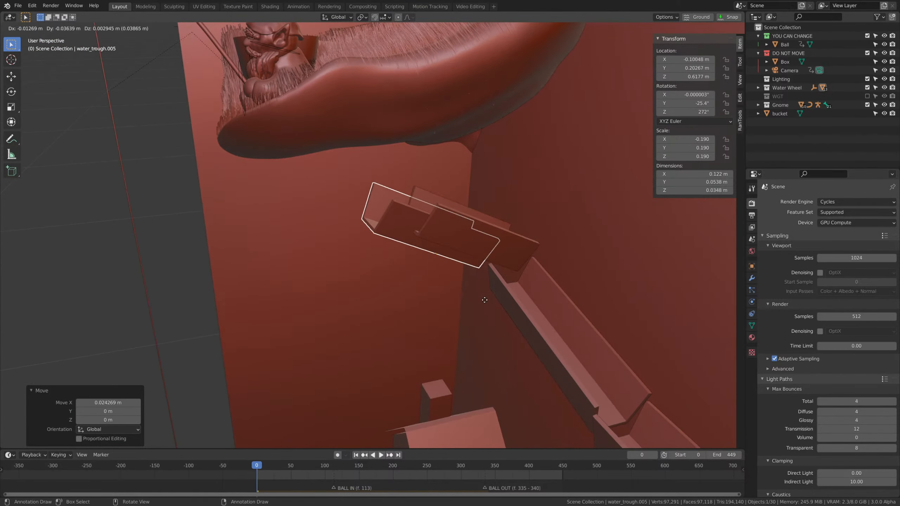
{"action": "key", "text": "z"}
{"action": "key", "text": "y"}
{"action": "left_click", "coordinate": [380, 308]}
{"action": "middle_click_drag", "start_coordinate": [380, 307], "coordinate": [410, 315]}
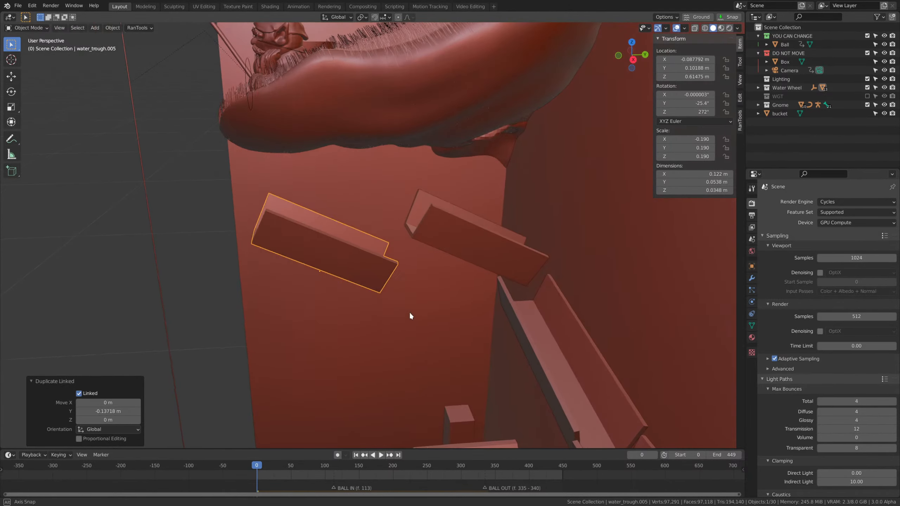
Raise the duplicated trough about 0.035 m and tilt it about 16.4° around the global X axis.
{"action": "key", "text": "g"}
{"action": "key", "text": "z"}
{"action": "left_click", "coordinate": [427, 266]}
{"action": "key", "text": "r"}
{"action": "key", "text": "x"}
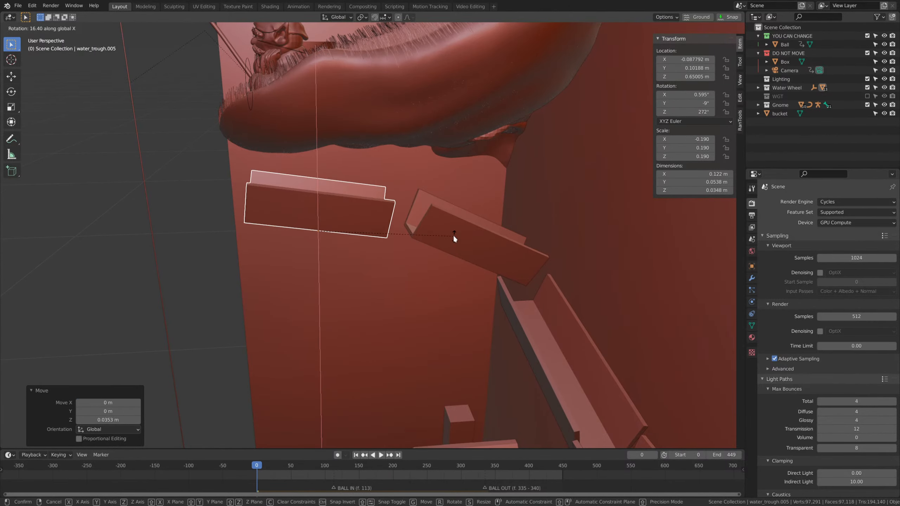
{"action": "left_click", "coordinate": [453, 235]}
Tilt the original trough behind the duplicate around the global X axis to a shallower slope and adjust its height.
{"action": "left_click", "coordinate": [473, 245]}
{"action": "middle_click_drag", "start_coordinate": [553, 277], "coordinate": [511, 283]}
{"action": "key", "text": "r"}
{"action": "key", "text": "x"}
{"action": "left_click", "coordinate": [574, 236]}
{"action": "key", "text": "g"}
{"action": "key", "text": "z"}
{"action": "left_click", "coordinate": [552, 261]}
Shift the duplicated trough about 0.028 m along Y and switch the viewport to Material Preview shading.
{"action": "left_click", "coordinate": [383, 229]}
{"action": "mouse_move", "coordinate": [383, 229]}
{"action": "middle_mouse_down"}
{"action": "mouse_move", "coordinate": [438, 239]}
{"action": "mouse_move", "coordinate": [434, 226]}
{"action": "mouse_move", "coordinate": [375, 229]}
{"action": "mouse_move", "coordinate": [489, 270]}
{"action": "mouse_move", "coordinate": [404, 253]}
{"action": "mouse_move", "coordinate": [452, 275]}
{"action": "mouse_move", "coordinate": [440, 264]}
{"action": "middle_mouse_up"}
{"action": "key", "text": "g"}
{"action": "key", "text": "y"}
{"action": "left_click", "coordinate": [415, 233]}
{"action": "key", "text": "z"}
{"action": "left_click", "coordinate": [426, 305]}
{"action": "scroll", "coordinate": [405, 254], "scroll_direction": "down", "scroll_amount": 4}
{"action": "scroll", "coordinate": [440, 263], "scroll_direction": "up", "scroll_amount": 2}
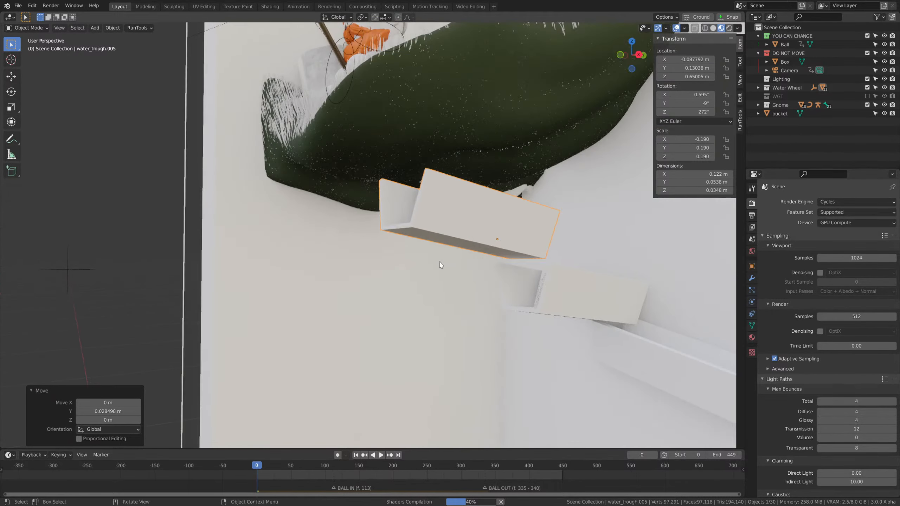
Lower the duplicated trough and reposition it to about Y 0.113 m and Z 0.629 m, beside the original trough.
{"action": "key", "text": "g"}
{"action": "key", "text": "z"}
{"action": "left_click", "coordinate": [435, 301]}
{"action": "key", "text": "g"}
{"action": "middle_click_drag", "start_coordinate": [537, 330], "coordinate": [511, 335]}
{"action": "left_click", "coordinate": [494, 331]}
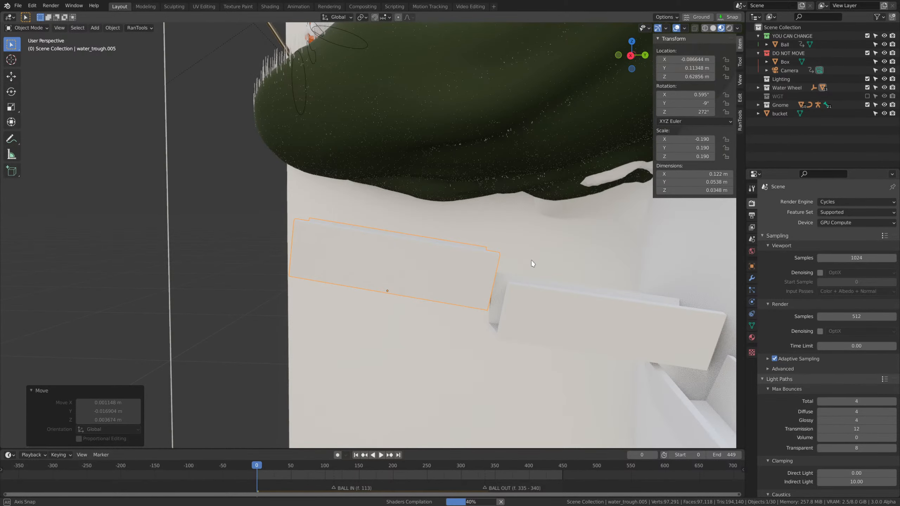
Turn the duplicated trough to a Z rotation of about 274° and shift it about 0.01 m along Y.
{"action": "key", "text": "r"}
{"action": "key", "text": "y"}
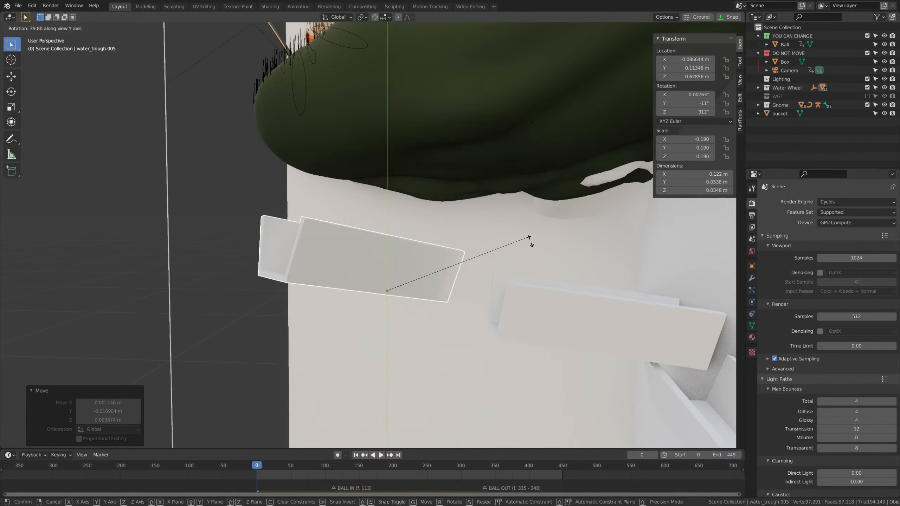
{"action": "left_click", "coordinate": [525, 334]}
{"action": "middle_click_drag", "start_coordinate": [525, 334], "coordinate": [549, 322]}
{"action": "key", "text": "g"}
{"action": "key", "text": "y"}
{"action": "left_click", "coordinate": [544, 341]}
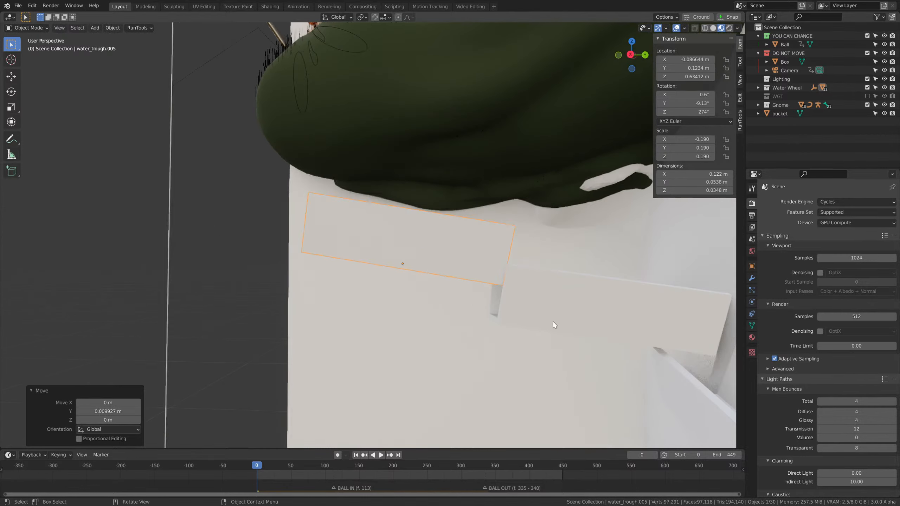
Lower the duplicated trough about 0.015 m and nudge it slightly away from the neighbouring trough.
{"action": "key", "text": "g"}
{"action": "key", "text": "z"}
{"action": "left_click", "coordinate": [538, 124]}
{"action": "key", "text": "g"}
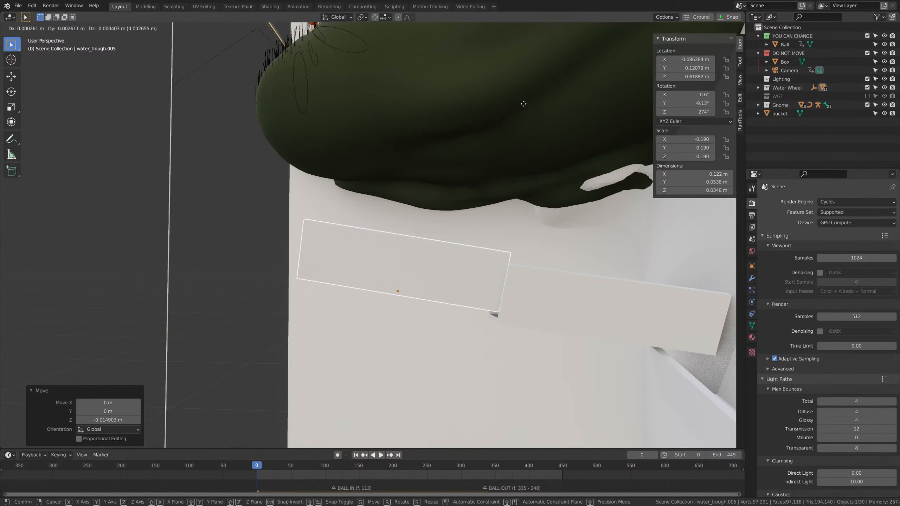
{"action": "left_click", "coordinate": [515, 100]}
Tilt the duplicated trough about -5.8° around the global X axis and raise it about 0.004 m.
{"action": "key", "text": "r"}
{"action": "key", "text": "x"}
{"action": "left_click", "coordinate": [547, 173]}
{"action": "key", "text": "g"}
{"action": "key", "text": "z"}
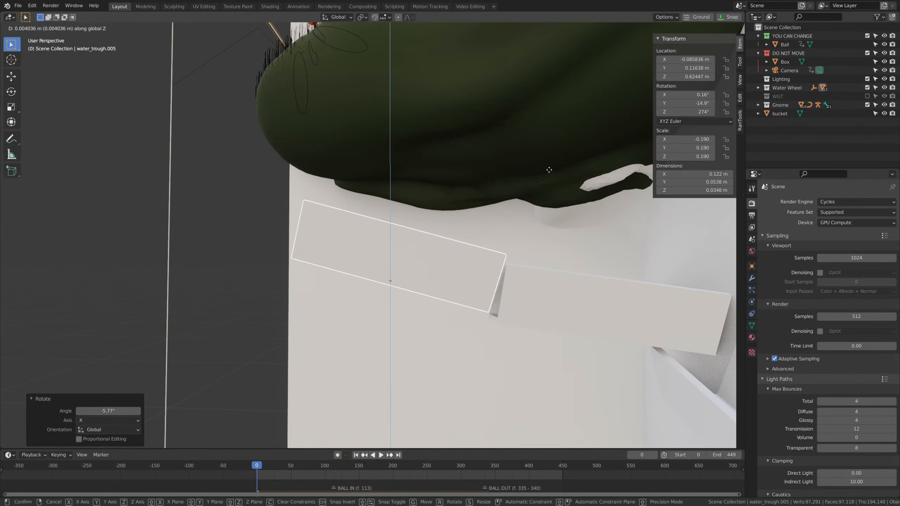
{"action": "left_click", "coordinate": [548, 168]}
Duplicate the front trough again and turn the new copy around Z to a Z rotation of about 201°.
{"action": "middle_click_drag", "start_coordinate": [445, 216], "coordinate": [391, 158]}
{"action": "left_click", "coordinate": [297, 134]}
{"action": "middle_click_drag", "start_coordinate": [298, 134], "coordinate": [491, 221]}
{"action": "key", "text": "r"}
{"action": "key", "text": "z"}
{"action": "left_click", "coordinate": [424, 286]}
Reposition the new trough copy below the gnome's ledge and lengthen it along its local X axis to an X scale of -0.308.
{"action": "middle_click_drag", "start_coordinate": [424, 286], "coordinate": [505, 251]}
{"action": "key", "text": "g"}
{"action": "left_click", "coordinate": [426, 236]}
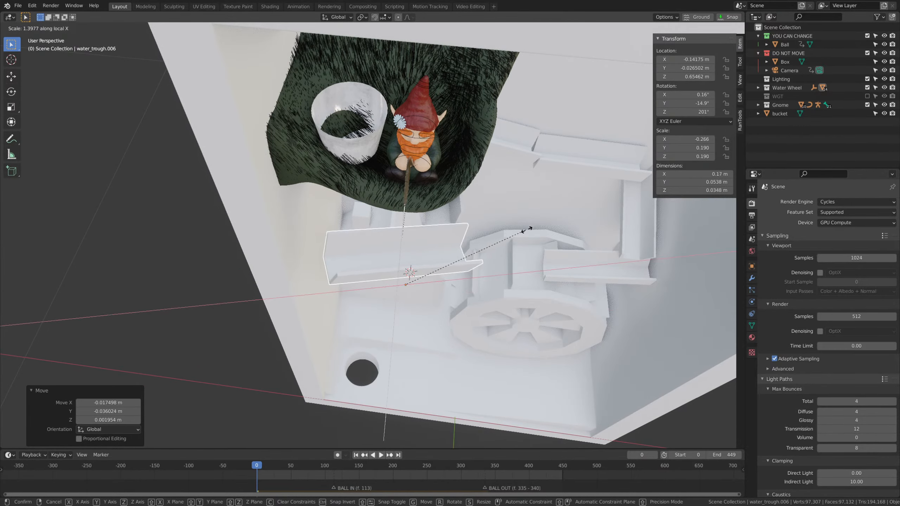
{"action": "left_click", "coordinate": [552, 234]}
{"action": "middle_click_drag", "start_coordinate": [551, 234], "coordinate": [474, 229]}
Raise the lengthened trough to about 0.71 m and nudge it into line with the bucket and the next trough.
{"action": "key", "text": "g"}
{"action": "key", "text": "z"}
{"action": "left_click", "coordinate": [531, 186]}
{"action": "key", "text": "g"}
{"action": "left_click", "coordinate": [454, 198]}
{"action": "mouse_move", "coordinate": [453, 198]}
{"action": "middle_mouse_down"}
{"action": "mouse_move", "coordinate": [485, 210]}
{"action": "mouse_move", "coordinate": [461, 213]}
{"action": "mouse_move", "coordinate": [466, 237]}
{"action": "mouse_move", "coordinate": [452, 220]}
{"action": "mouse_move", "coordinate": [462, 226]}
{"action": "mouse_move", "coordinate": [474, 190]}
{"action": "mouse_move", "coordinate": [465, 191]}
{"action": "mouse_move", "coordinate": [536, 189]}
{"action": "mouse_move", "coordinate": [443, 190]}
{"action": "middle_mouse_up"}
{"action": "left_click", "coordinate": [452, 263]}
{"action": "key", "text": "g"}
{"action": "key", "text": "z"}
{"action": "left_click", "coordinate": [453, 242]}
Shift the lengthened trough forward to a Y location of about -0.024 m.
{"action": "left_click", "coordinate": [473, 205]}
{"action": "key", "text": "g"}
{"action": "key", "text": "y"}
{"action": "left_click", "coordinate": [524, 181]}
Return the viewport to Solid shading and lower the lengthened trough about 0.012 m.
{"action": "key", "text": "z"}
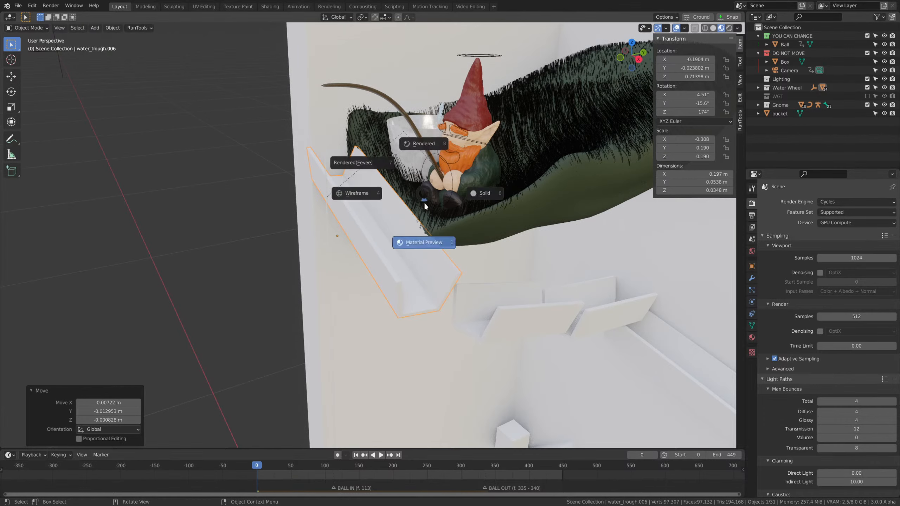
{"action": "key", "text": "z"}
{"action": "left_click", "coordinate": [509, 202]}
{"action": "key", "text": "g"}
{"action": "key", "text": "z"}
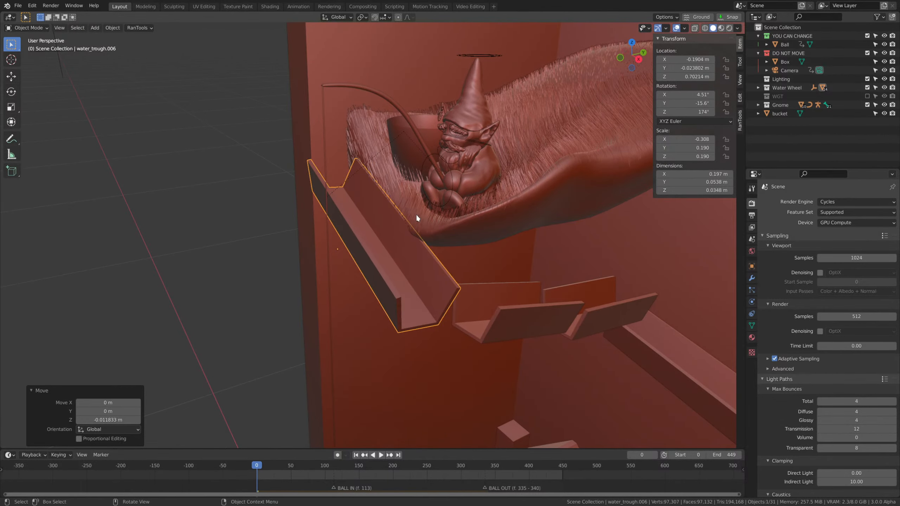
Shift the lengthened trough along the global Y axis to a Y location of about -0.031 m.
{"action": "middle_click_drag", "start_coordinate": [416, 214], "coordinate": [482, 221]}
{"action": "key", "text": "g"}
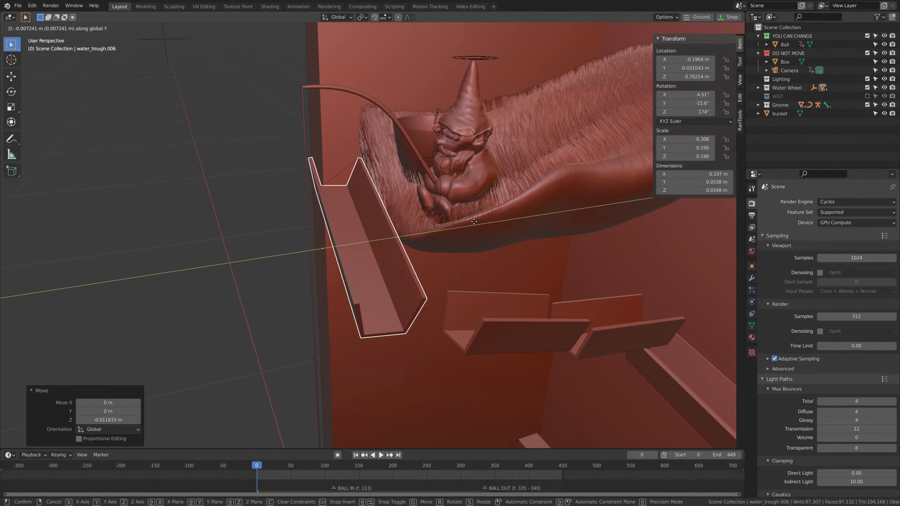
{"action": "left_click", "coordinate": [475, 221]}
{"action": "middle_click_drag", "start_coordinate": [478, 283], "coordinate": [558, 291]}
{"action": "key", "text": "s"}
{"action": "left_click", "coordinate": [546, 302]}
{"action": "key", "text": "ctrl+z"}
Shorten the trough below the bucket to an X scale of -0.270 and slide it along its local X axis towards the side wall.
{"action": "key", "text": "s"}
{"action": "key", "text": "x"}
{"action": "key", "text": "x"}
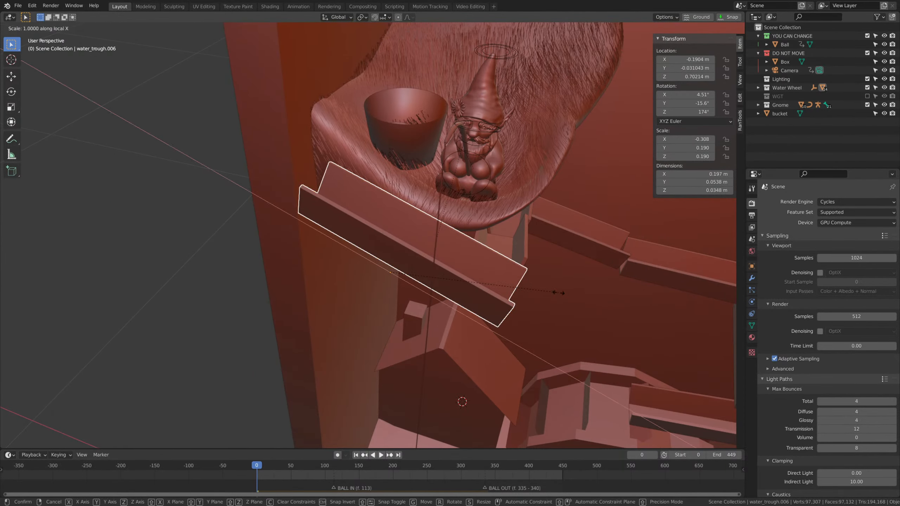
{"action": "left_click", "coordinate": [538, 281]}
{"action": "key", "text": "g"}
{"action": "key", "text": "x"}
{"action": "key", "text": "x"}
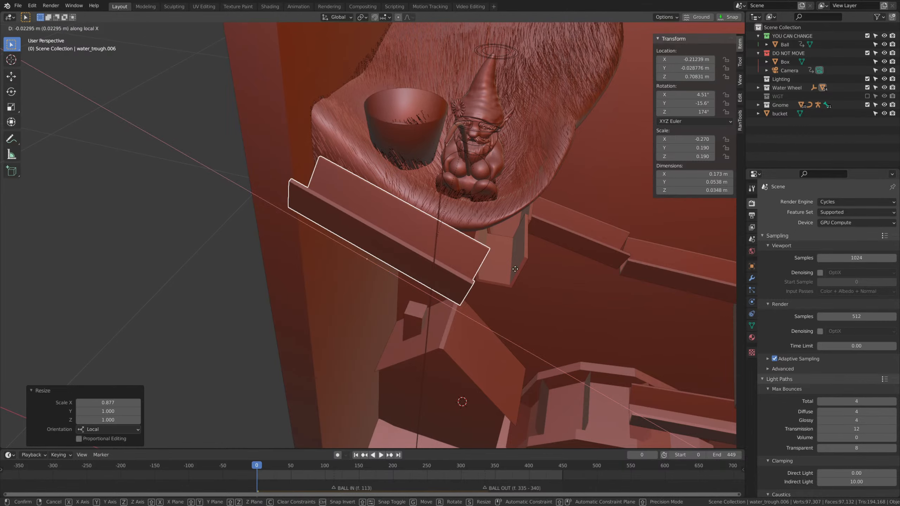
{"action": "left_click", "coordinate": [533, 291]}
Lengthen the second trough along its local X axis to an X scale of -0.290 and shift it to a Y location of about 0.057 m.
{"action": "middle_click_drag", "start_coordinate": [532, 291], "coordinate": [468, 262]}
{"action": "left_click", "coordinate": [498, 305]}
{"action": "key", "text": "s"}
{"action": "key", "text": "x"}
Rotate the second trough about -5.3° around global Z and shift it along X into line with its neighbours.
{"action": "key", "text": "x"}
{"action": "left_click", "coordinate": [558, 285]}
{"action": "middle_click_drag", "start_coordinate": [558, 285], "coordinate": [542, 288]}
{"action": "key", "text": "g"}
{"action": "key", "text": "y"}
{"action": "left_click", "coordinate": [465, 281]}
{"action": "middle_click_drag", "start_coordinate": [466, 280], "coordinate": [616, 309]}
{"action": "key", "text": "r"}
{"action": "key", "text": "z"}
{"action": "left_click", "coordinate": [513, 316]}
{"action": "key", "text": "g"}
{"action": "key", "text": "x"}
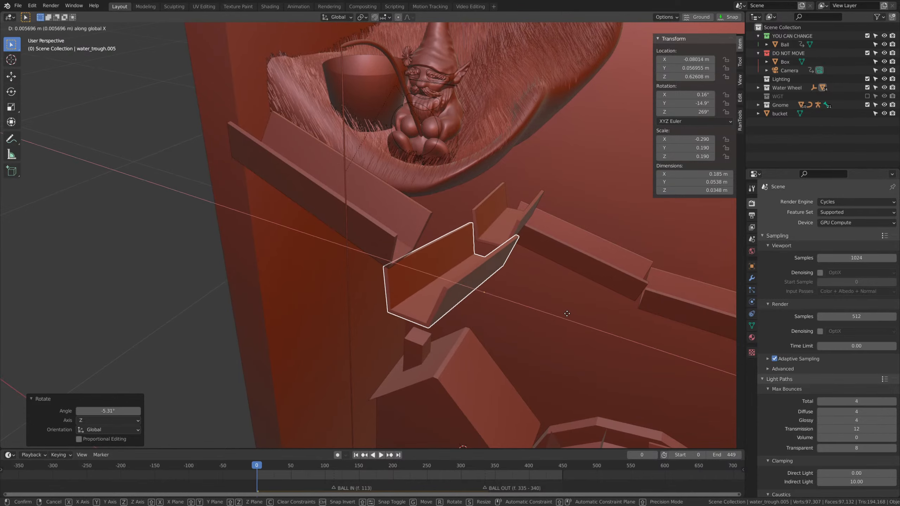
{"action": "left_click", "coordinate": [621, 313]}
Lengthen the third trough to an X scale of -0.272, tilt it slightly around global X and reposition it against the second trough.
{"action": "left_click", "coordinate": [501, 213]}
{"action": "middle_click_drag", "start_coordinate": [501, 213], "coordinate": [469, 248]}
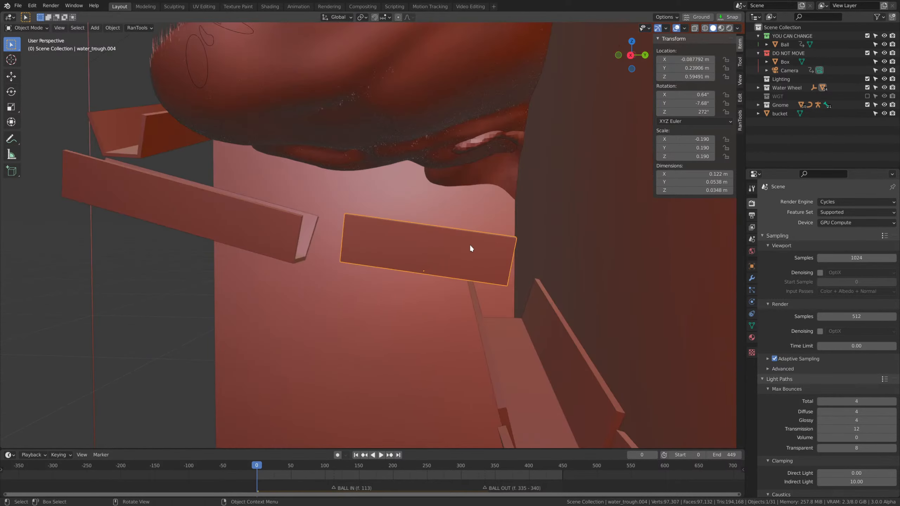
{"action": "left_click", "coordinate": [566, 270]}
{"action": "key", "text": "r"}
{"action": "key", "text": "x"}
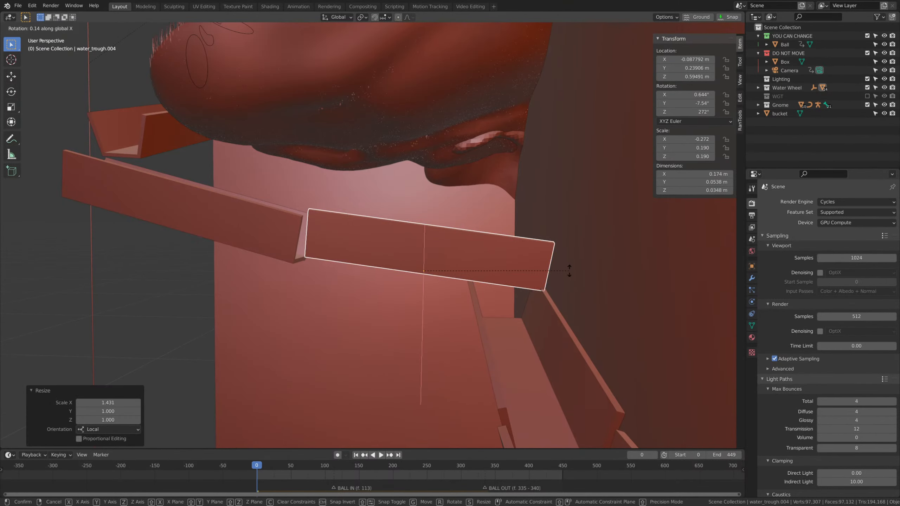
{"action": "left_click", "coordinate": [569, 262]}
{"action": "key", "text": "g"}
{"action": "left_click", "coordinate": [552, 261]}
Adjust trough length along X and shift it along Y to close the gap at the back of the run.
{"action": "middle_click_drag", "start_coordinate": [551, 261], "coordinate": [410, 267]}
{"action": "key", "text": "s"}
{"action": "key", "text": "x"}
{"action": "middle_click_drag", "start_coordinate": [522, 297], "coordinate": [510, 279]}
{"action": "left_click", "coordinate": [525, 278]}
{"action": "key", "text": "g"}
{"action": "key", "text": "y"}
{"action": "left_click", "coordinate": [523, 280]}
Scale the first back-wall trough to an X scale of -0.230 and slide it about -0.024 m along its local X axis.
{"action": "left_click", "coordinate": [458, 327]}
{"action": "key", "text": "s"}
{"action": "key", "text": "x"}
{"action": "key", "text": "x"}
{"action": "left_click", "coordinate": [618, 318]}
{"action": "key", "text": "g"}
{"action": "key", "text": "x"}
{"action": "key", "text": "x"}
{"action": "left_click", "coordinate": [599, 308]}
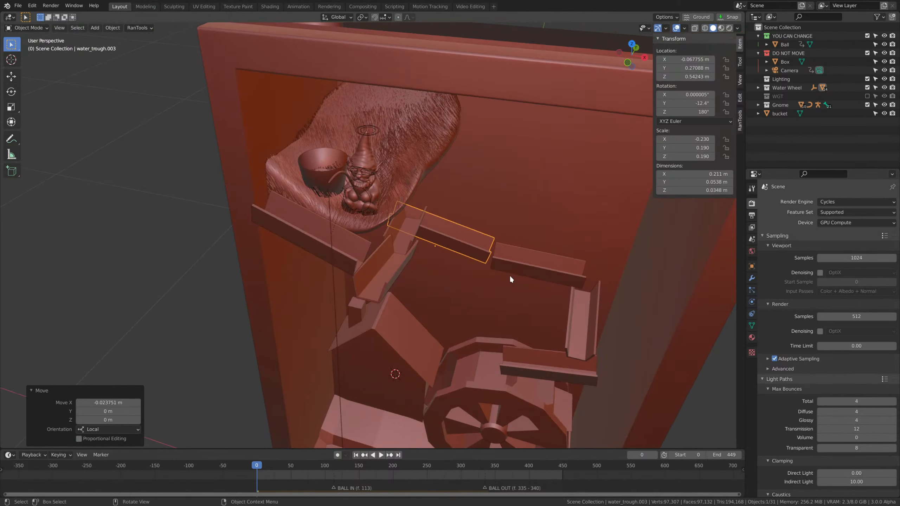
Select the bucket, play the ball animation and stop at frame 120.
{"action": "middle_click_drag", "start_coordinate": [408, 310], "coordinate": [512, 259]}
{"action": "left_click", "coordinate": [349, 217]}
{"action": "scroll", "coordinate": [512, 257], "scroll_direction": "up", "scroll_amount": 3}
{"action": "middle_click_drag", "start_coordinate": [556, 200], "coordinate": [537, 214]}
{"action": "middle_click_drag", "start_coordinate": [457, 312], "coordinate": [441, 245]}
{"action": "left_click", "coordinate": [444, 236]}
{"action": "key", "text": "Escape"}
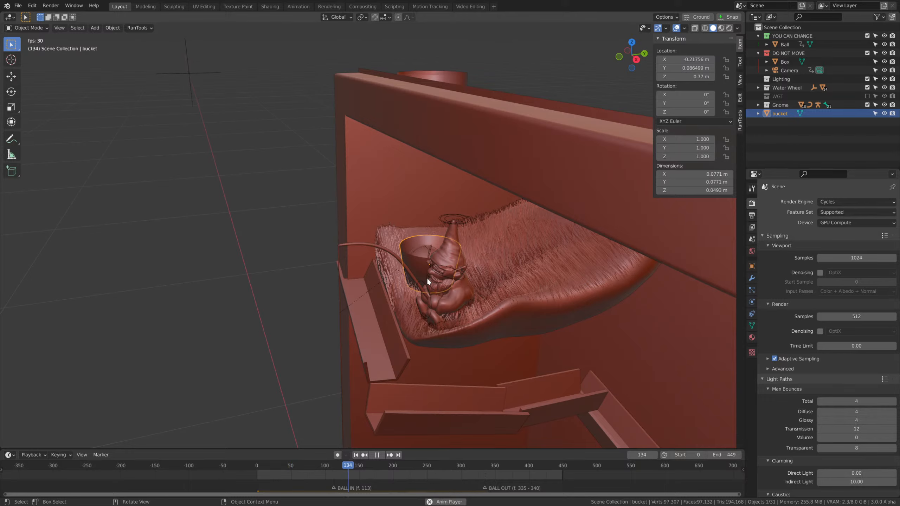
{"action": "left_click_drag", "start_coordinate": [326, 468], "coordinate": [339, 472]}
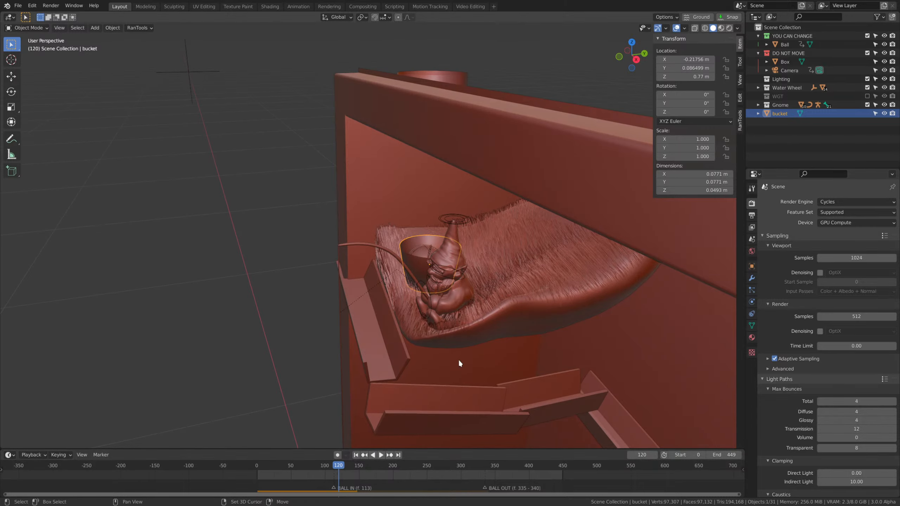
Select the gnome's armature, advance the animation to frame 140 and add a timeline marker there.
{"action": "scroll", "coordinate": [443, 275], "scroll_direction": "up", "scroll_amount": 2}
{"action": "middle_click_drag", "start_coordinate": [443, 275], "coordinate": [544, 303]}
{"action": "scroll", "coordinate": [544, 303], "scroll_direction": "up", "scroll_amount": 1}
{"action": "left_click", "coordinate": [543, 301]}
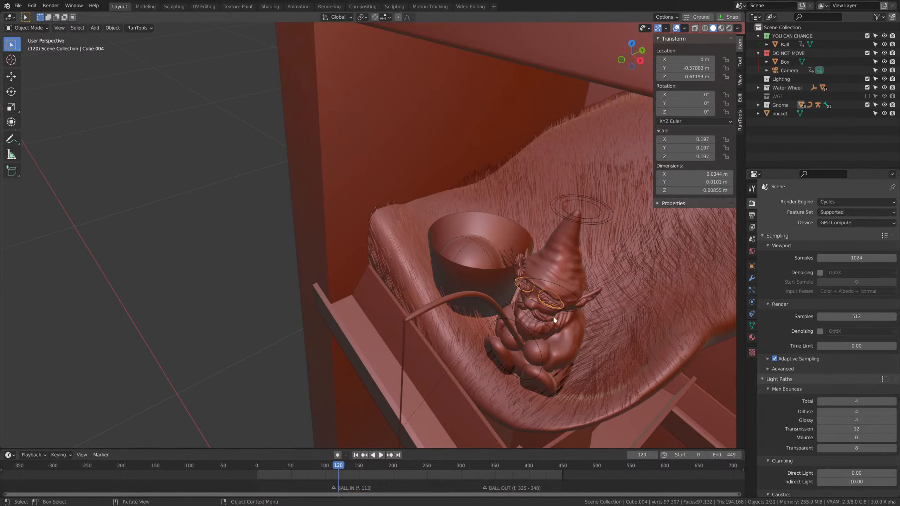
{"action": "middle_click_drag", "start_coordinate": [600, 339], "coordinate": [511, 293]}
{"action": "key", "text": "space"}
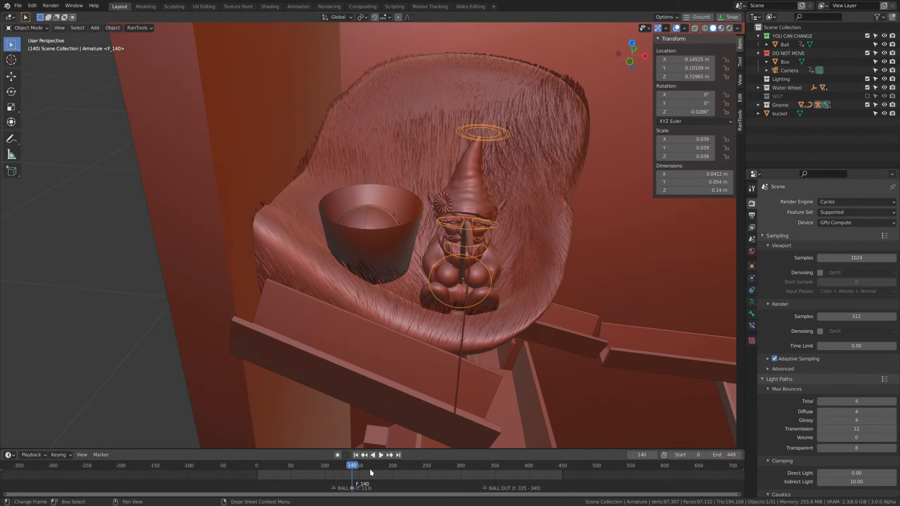
{"action": "scroll", "coordinate": [390, 475], "scroll_direction": "up", "scroll_amount": 3}
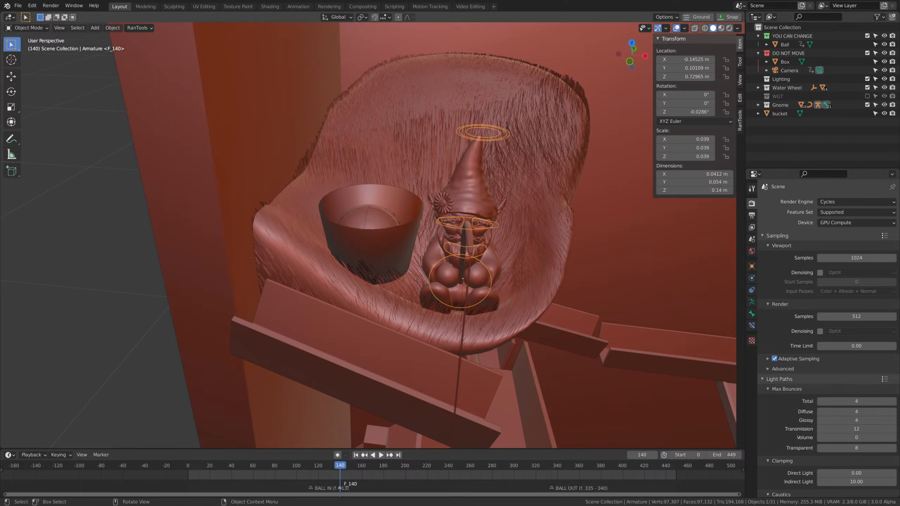
Insert a rotation keyframe on the upright bucket at about frame 135 and advance to frame 142.
{"action": "middle_click_drag", "start_coordinate": [445, 244], "coordinate": [422, 244]}
{"action": "scroll", "coordinate": [424, 244], "scroll_direction": "up", "scroll_amount": 1}
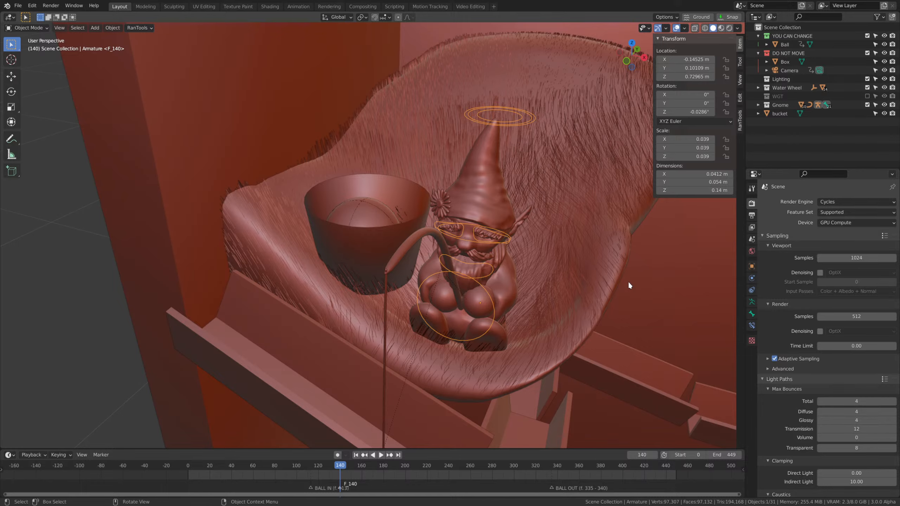
{"action": "left_click", "coordinate": [399, 250]}
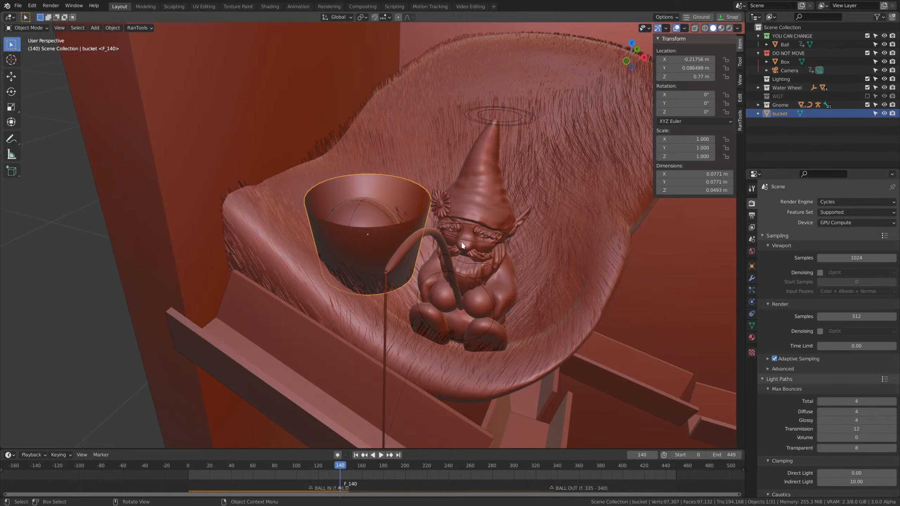
{"action": "middle_click_drag", "start_coordinate": [400, 250], "coordinate": [517, 245]}
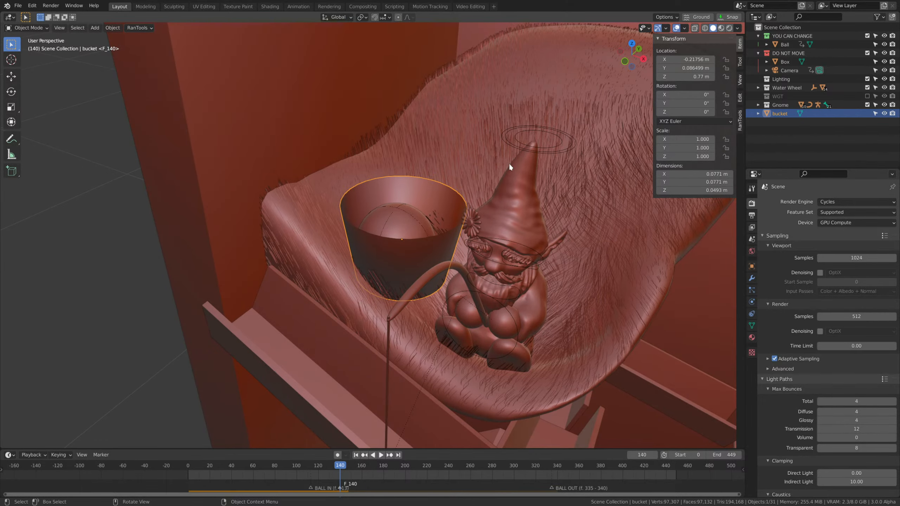
{"action": "middle_click_drag", "start_coordinate": [509, 163], "coordinate": [521, 202]}
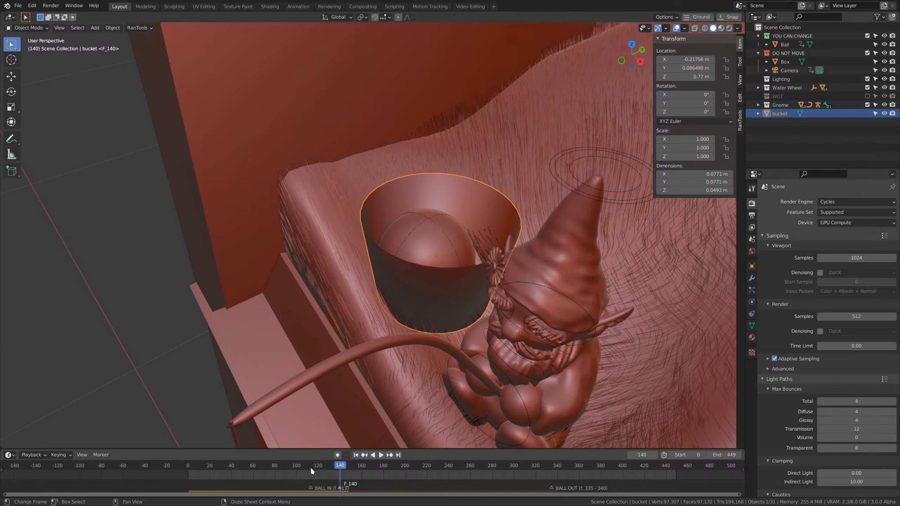
{"action": "middle_click_drag", "start_coordinate": [397, 383], "coordinate": [571, 294]}
{"action": "middle_click_drag", "start_coordinate": [531, 321], "coordinate": [541, 252]}
{"action": "scroll", "coordinate": [546, 220], "scroll_direction": "down", "scroll_amount": 1}
{"action": "left_click_drag", "start_coordinate": [337, 465], "coordinate": [339, 468]}
{"action": "key", "text": "i"}
{"action": "left_click", "coordinate": [493, 219]}
{"action": "key", "text": "Right"}
{"action": "key", "text": "Right"}
{"action": "key", "text": "Right"}
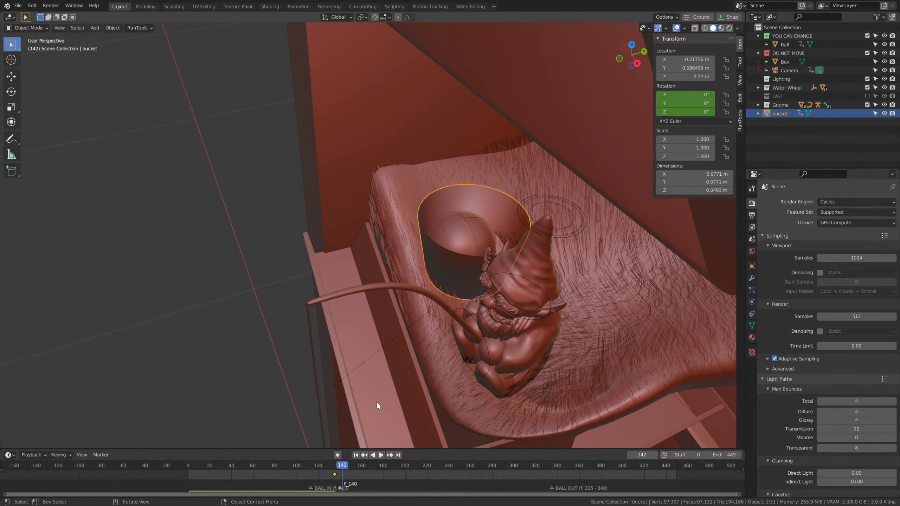
Enter Edit Mode on the bucket with wireframe shading and select its bottom face.
{"action": "middle_click_drag", "start_coordinate": [376, 401], "coordinate": [480, 283]}
{"action": "key", "text": "ctrl+Tab"}
{"action": "left_click", "coordinate": [475, 250]}
{"action": "middle_click_drag", "start_coordinate": [475, 251], "coordinate": [464, 220]}
{"action": "middle_click_drag", "start_coordinate": [461, 312], "coordinate": [454, 276]}
{"action": "key", "text": "Tab"}
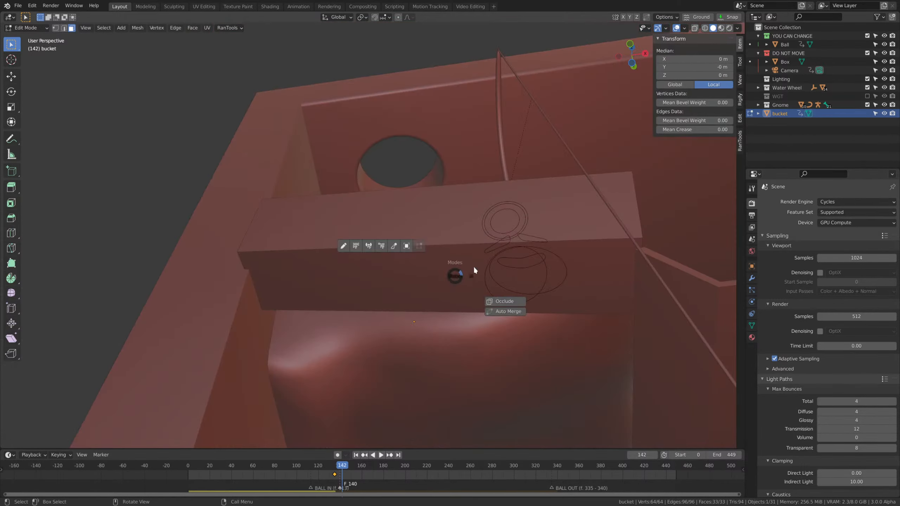
{"action": "left_click", "coordinate": [477, 265]}
{"action": "key", "text": "shift+z"}
{"action": "middle_click_drag", "start_coordinate": [429, 308], "coordinate": [413, 345]}
{"action": "left_click", "coordinate": [405, 355]}
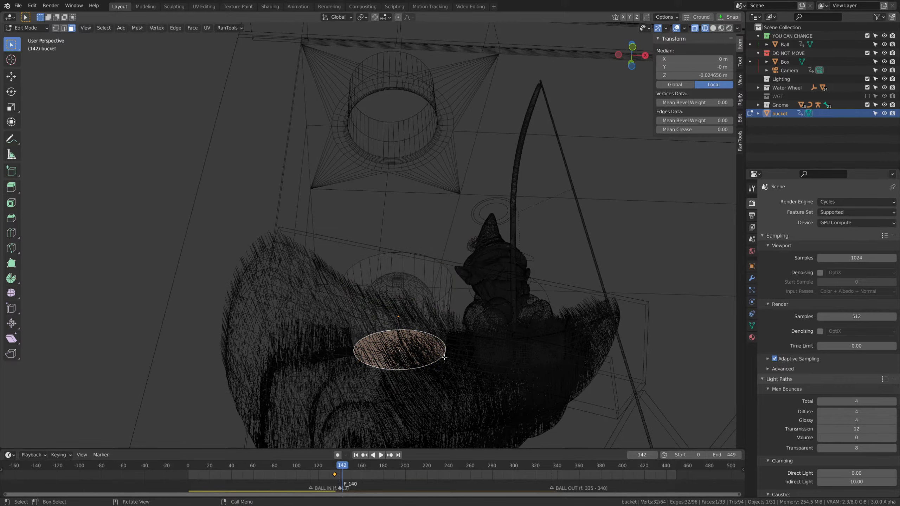
Try setting the bucket's origin to the current 3D cursor.
{"action": "key", "text": "Tab"}
{"action": "left_click", "coordinate": [404, 214]}
{"action": "middle_click_drag", "start_coordinate": [464, 328], "coordinate": [463, 355]}
{"action": "key", "text": "shift+s"}
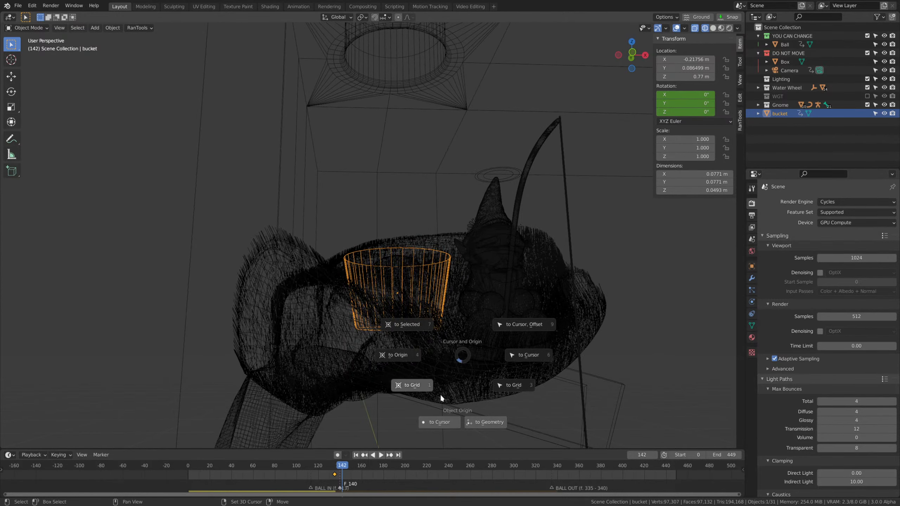
{"action": "left_click", "coordinate": [441, 422]}
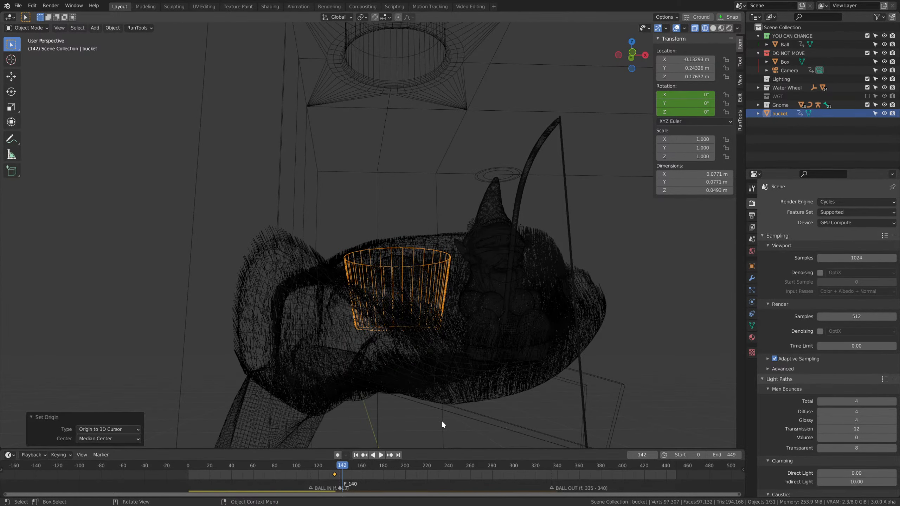
Snap the 3D cursor to the bucket's bottom face and set the bucket's origin to that cursor.
{"action": "middle_click_drag", "start_coordinate": [441, 424], "coordinate": [420, 293]}
{"action": "key", "text": "Tab"}
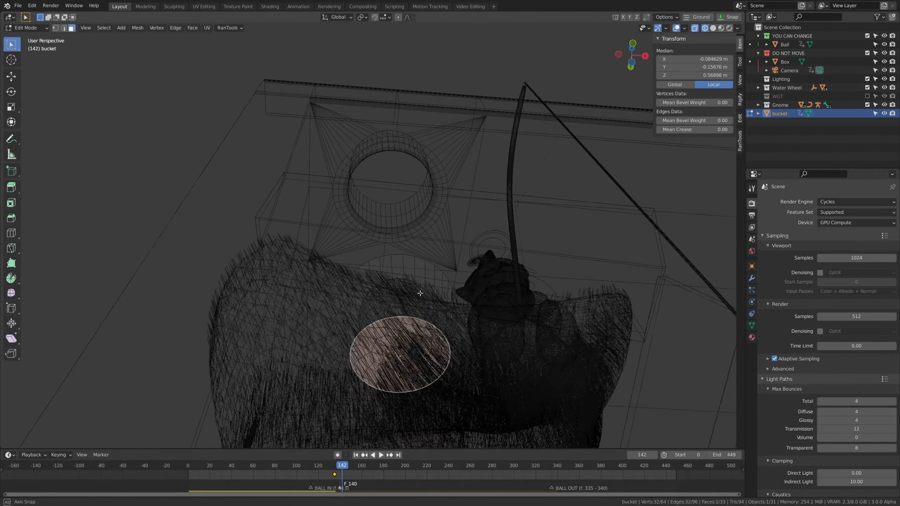
{"action": "key", "text": "shift+s"}
{"action": "left_click", "coordinate": [394, 298]}
{"action": "middle_click_drag", "start_coordinate": [442, 329], "coordinate": [438, 356]}
{"action": "key", "text": "Tab"}
{"action": "left_click", "coordinate": [430, 258]}
{"action": "key", "text": "shift+s"}
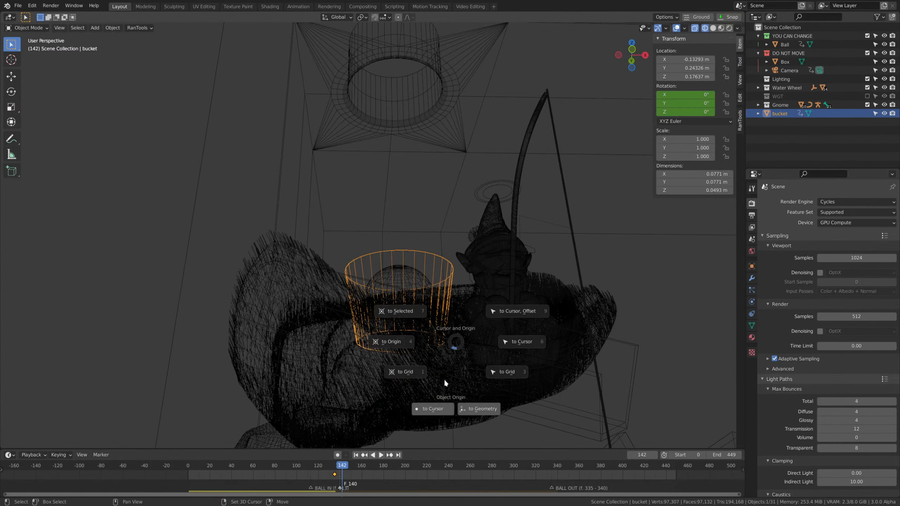
{"action": "left_click", "coordinate": [435, 410]}
Return the viewport to Solid shading and set the current frame to 140.
{"action": "middle_click_drag", "start_coordinate": [430, 403], "coordinate": [400, 346]}
{"action": "key", "text": "z"}
{"action": "left_click", "coordinate": [431, 319]}
{"action": "scroll", "coordinate": [435, 290], "scroll_direction": "down", "scroll_amount": 3}
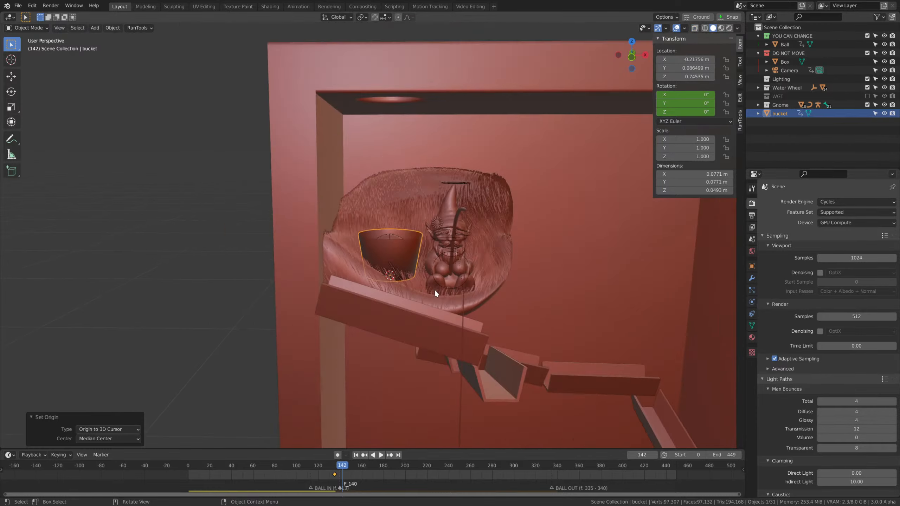
{"action": "middle_click_drag", "start_coordinate": [435, 290], "coordinate": [469, 296]}
{"action": "left_click_drag", "start_coordinate": [339, 469], "coordinate": [187, 469]}
{"action": "left_click_drag", "start_coordinate": [332, 468], "coordinate": [340, 472]}
{"action": "middle_click_drag", "start_coordinate": [478, 294], "coordinate": [441, 319]}
{"action": "key", "text": "r"}
{"action": "key", "text": "x"}
{"action": "left_click", "coordinate": [421, 303]}
{"action": "middle_click_drag", "start_coordinate": [481, 345], "coordinate": [543, 334]}
{"action": "key", "text": "ctrl+z"}
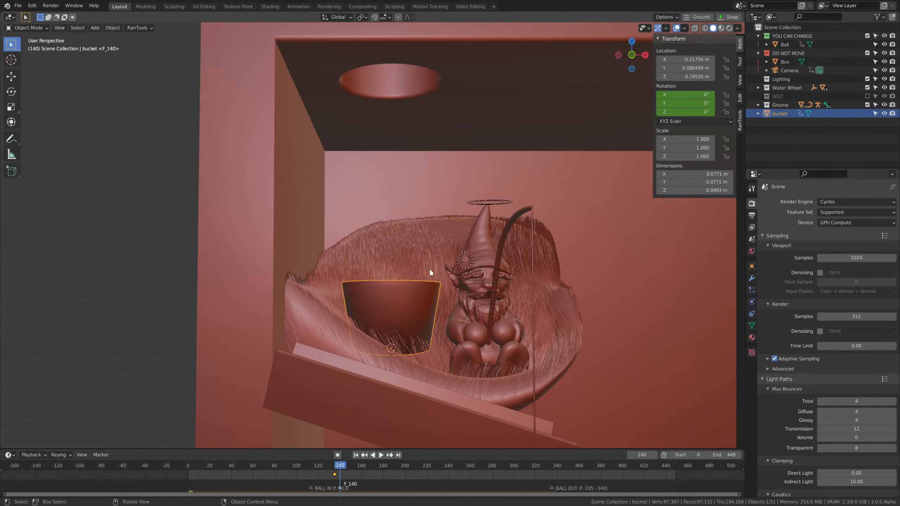
{"action": "middle_click_drag", "start_coordinate": [429, 269], "coordinate": [381, 340]}
{"action": "left_click", "coordinate": [425, 359]}
{"action": "key", "text": "ctrl+z"}
Tip the bucket forward to an X rotation of 53.6° at frame 140 and insert a Rotation keyframe.
{"action": "middle_click_drag", "start_coordinate": [487, 306], "coordinate": [488, 295]}
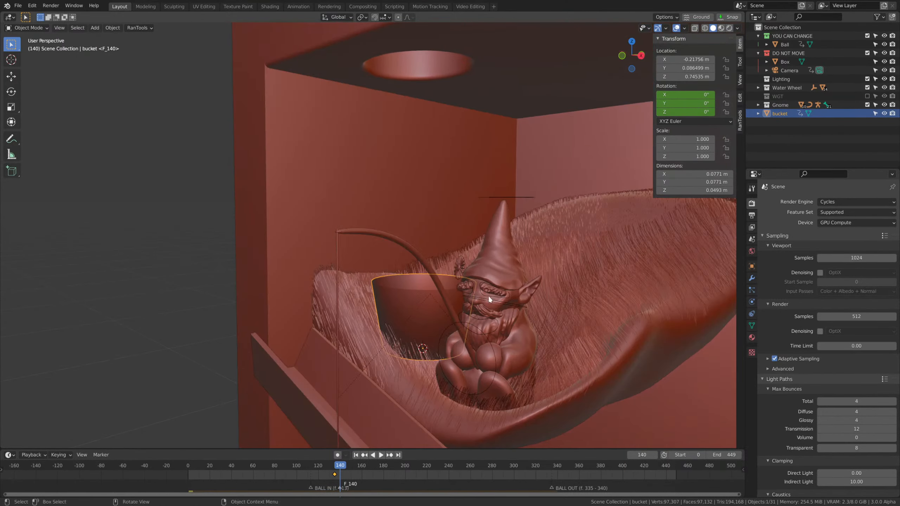
{"action": "key", "text": "r"}
{"action": "key", "text": "x"}
{"action": "left_click", "coordinate": [394, 265]}
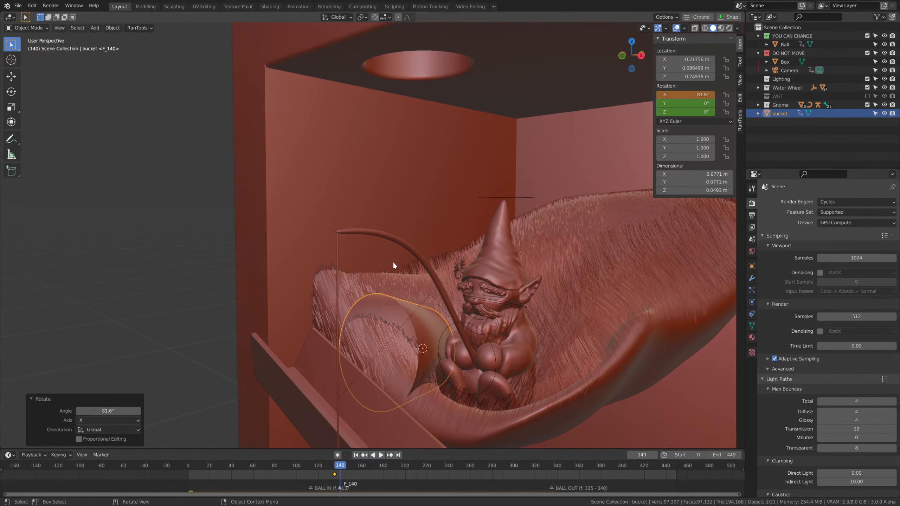
{"action": "mouse_move", "coordinate": [447, 308]}
{"action": "middle_mouse_down"}
{"action": "mouse_move", "coordinate": [488, 315]}
{"action": "mouse_move", "coordinate": [439, 304]}
{"action": "middle_mouse_up"}
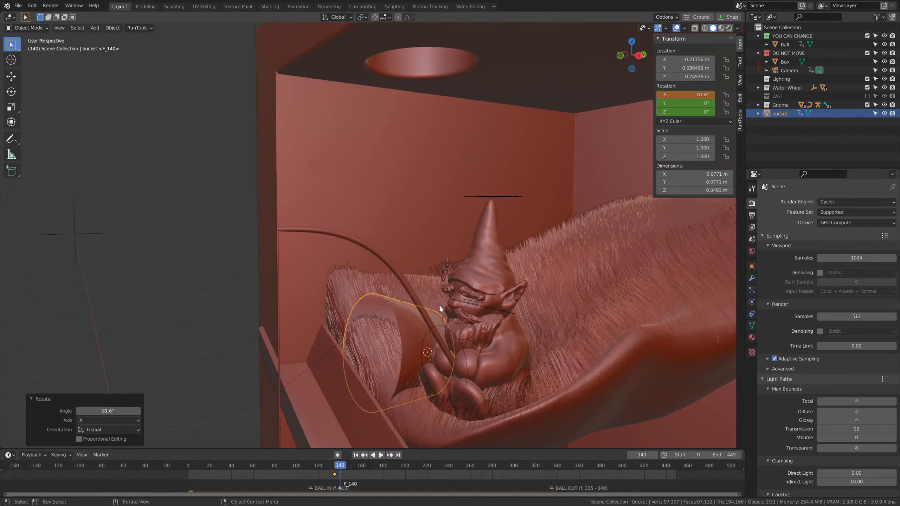
{"action": "key", "text": "r"}
{"action": "key", "text": "x"}
{"action": "left_click", "coordinate": [475, 292]}
{"action": "key", "text": "i"}
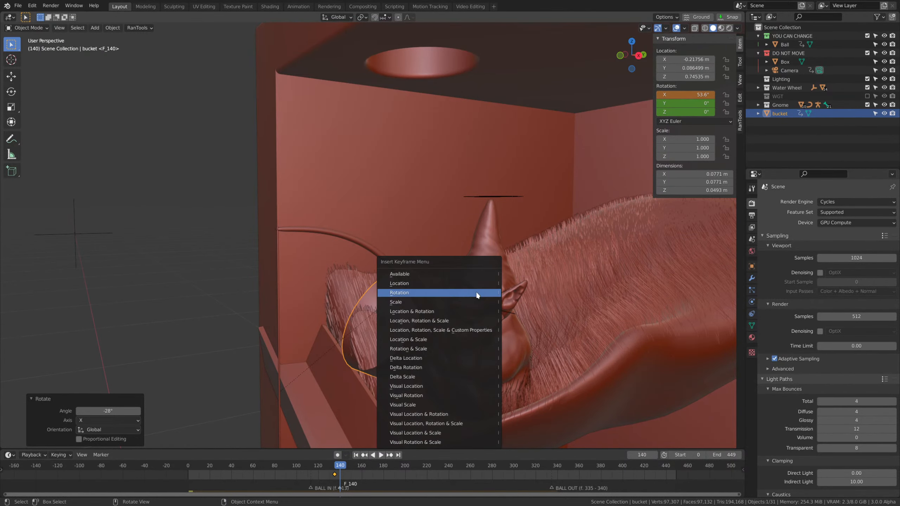
{"action": "left_click", "coordinate": [475, 292]}
Play the animation from the start past the bucket's tipping and check the bucket's rigid body settings.
{"action": "left_click_drag", "start_coordinate": [329, 468], "coordinate": [155, 449]}
{"action": "key", "text": "space"}
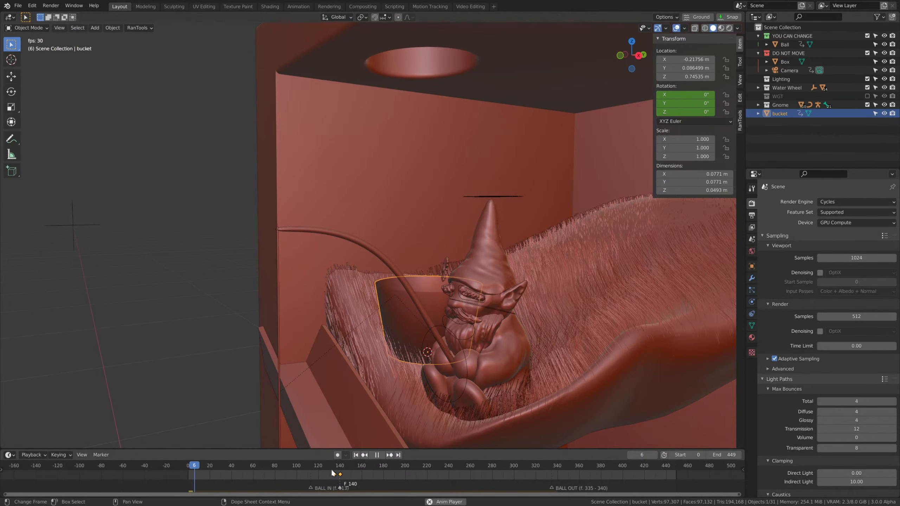
{"action": "scroll", "coordinate": [444, 300], "scroll_direction": "down", "scroll_amount": 2}
{"action": "middle_click_drag", "start_coordinate": [445, 300], "coordinate": [455, 301]}
{"action": "scroll", "coordinate": [454, 301], "scroll_direction": "up", "scroll_amount": 1}
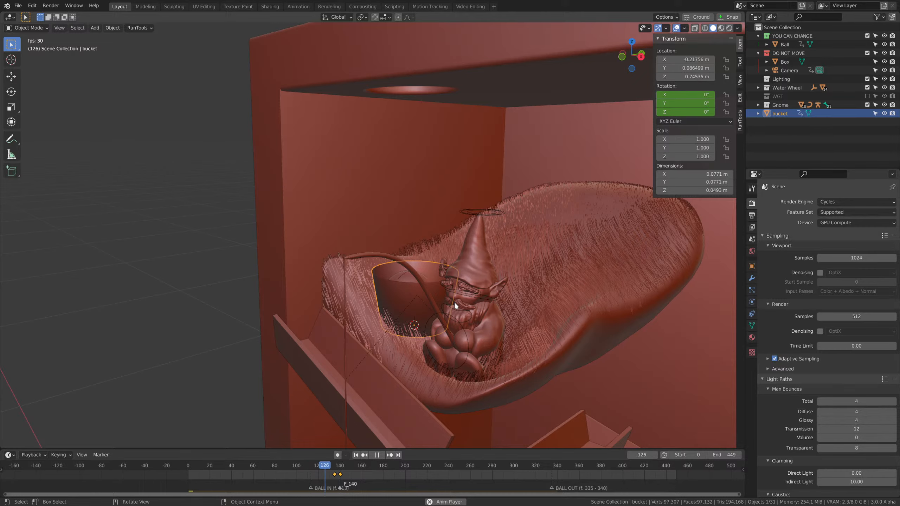
{"action": "key", "text": "space"}
{"action": "middle_click_drag", "start_coordinate": [455, 269], "coordinate": [474, 300]}
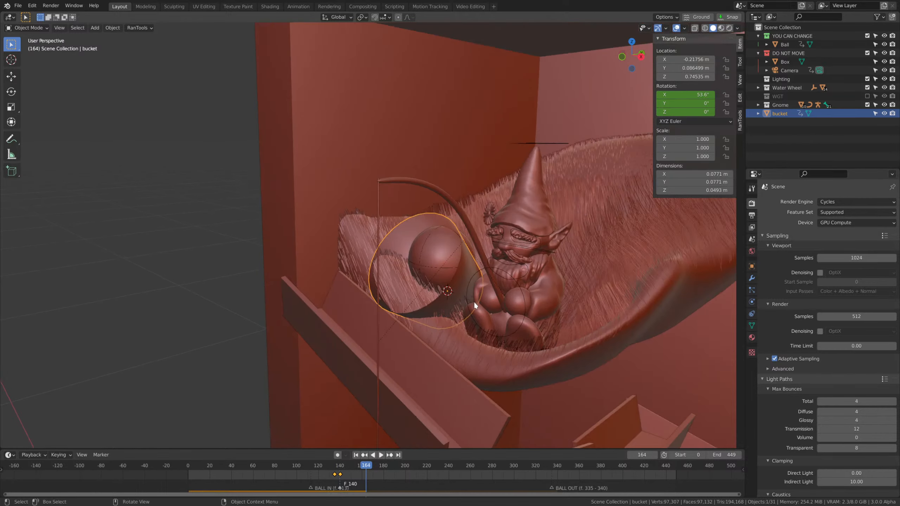
{"action": "left_click", "coordinate": [752, 302]}
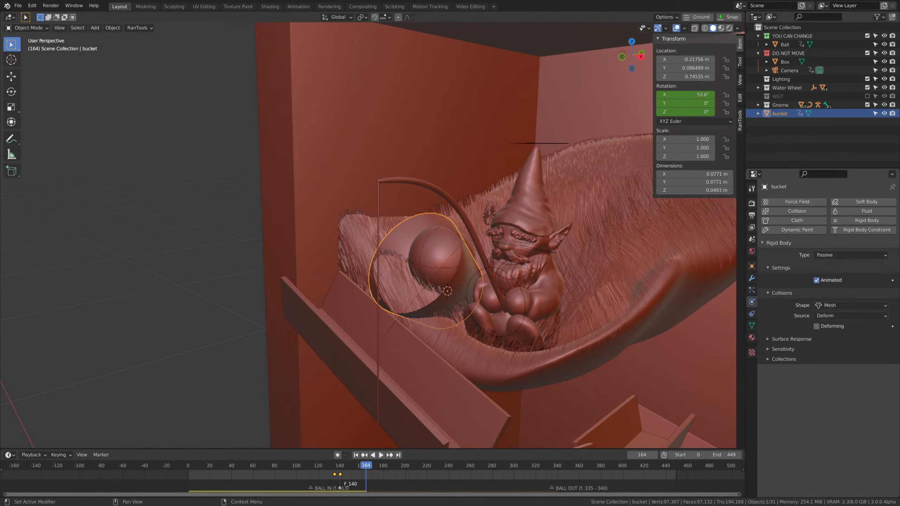
Return to frame 0 and raise the bucket about 0.02 m along Z to a height of about 0.765 m.
{"action": "left_click_drag", "start_coordinate": [340, 464], "coordinate": [188, 464]}
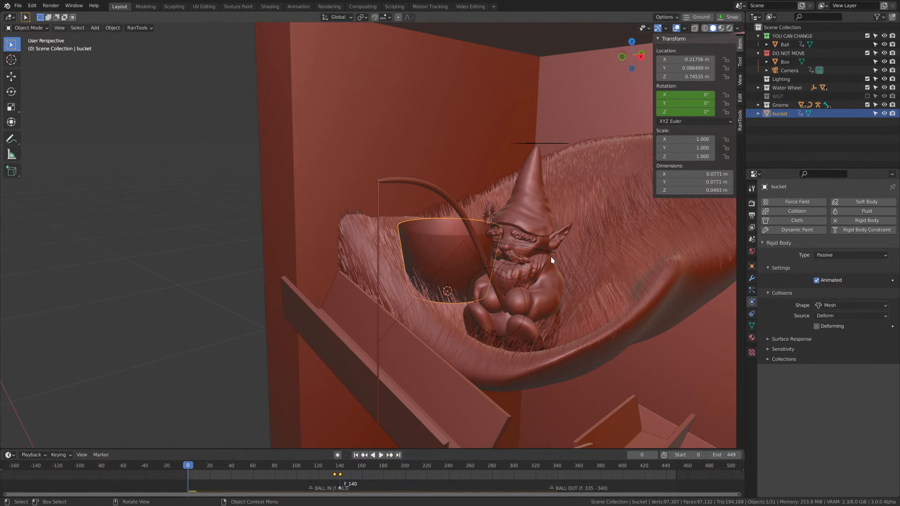
{"action": "middle_click_drag", "start_coordinate": [551, 256], "coordinate": [592, 257]}
{"action": "scroll", "coordinate": [591, 257], "scroll_direction": "up", "scroll_amount": 1}
{"action": "key", "text": "g"}
{"action": "key", "text": "z"}
{"action": "left_click", "coordinate": [444, 341]}
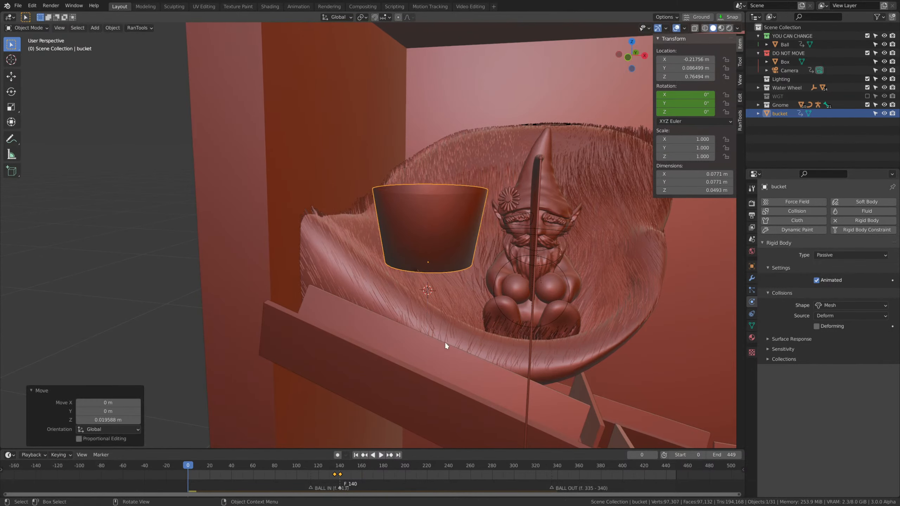
Play the animation from the start past the bucket's tipping to check how the ball leaves the bucket.
{"action": "middle_click_drag", "start_coordinate": [413, 425], "coordinate": [383, 436]}
{"action": "key", "text": "space"}
{"action": "middle_click_drag", "start_coordinate": [476, 327], "coordinate": [490, 318]}
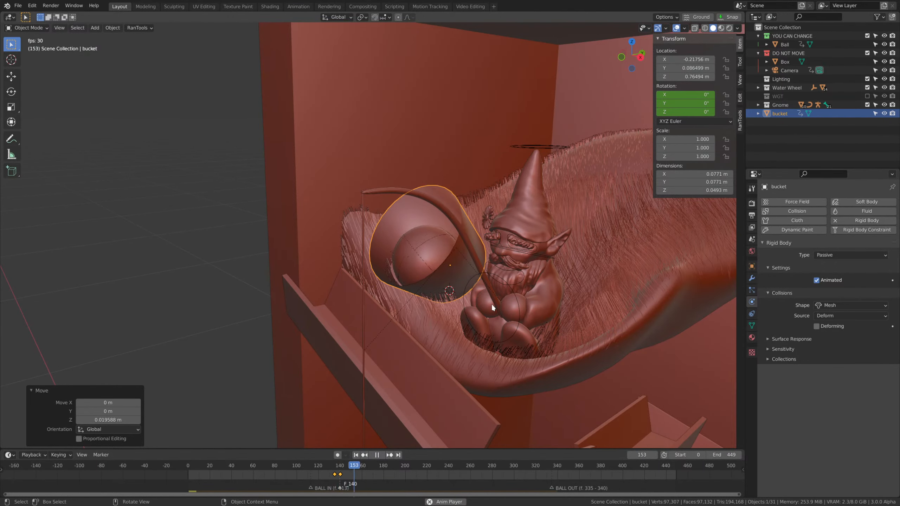
{"action": "key", "text": "space"}
At frame 140, tip the bucket a further 42.3° about X to an X rotation of 96°.
{"action": "left_click_drag", "start_coordinate": [352, 468], "coordinate": [340, 468]}
{"action": "middle_click_drag", "start_coordinate": [540, 288], "coordinate": [510, 275]}
{"action": "key", "text": "r"}
{"action": "key", "text": "x"}
{"action": "left_click", "coordinate": [485, 197]}
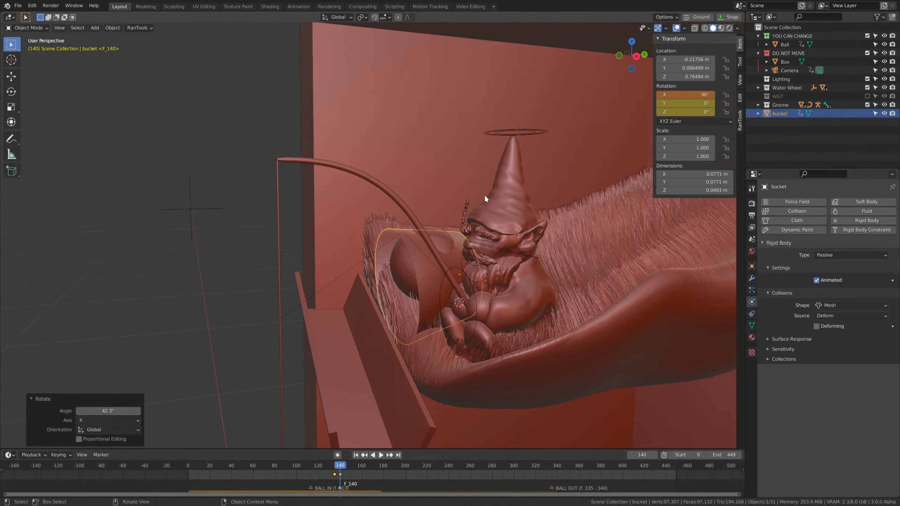
Raise the tipped bucket along Z to a height of about 0.789 m.
{"action": "key", "text": "g"}
{"action": "key", "text": "z"}
{"action": "left_click", "coordinate": [485, 174]}
{"action": "middle_click_drag", "start_coordinate": [496, 181], "coordinate": [527, 204]}
{"action": "key", "text": "g"}
{"action": "key", "text": "z"}
{"action": "left_click", "coordinate": [526, 203]}
Insert Location and Rotation keyframes for the bucket at frame 140.
{"action": "key", "text": "i"}
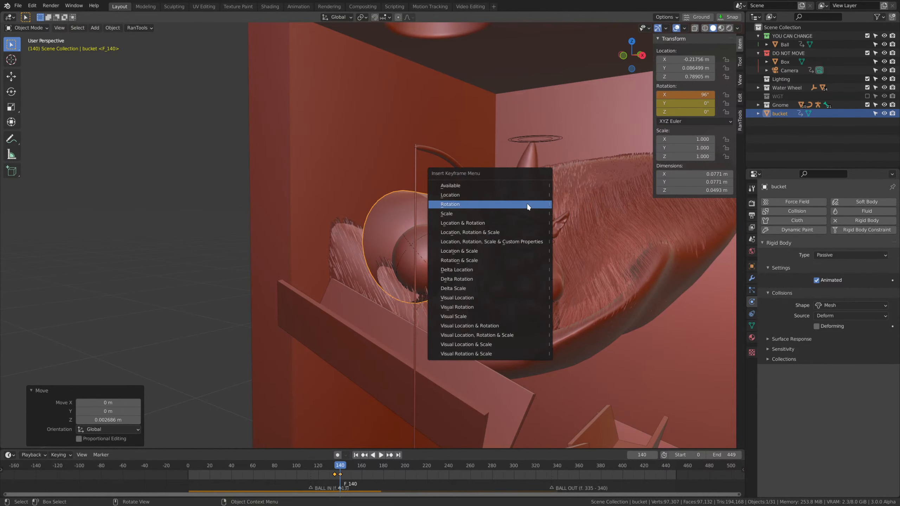
{"action": "left_click", "coordinate": [506, 195]}
{"action": "key", "text": "o"}
{"action": "key", "text": "i"}
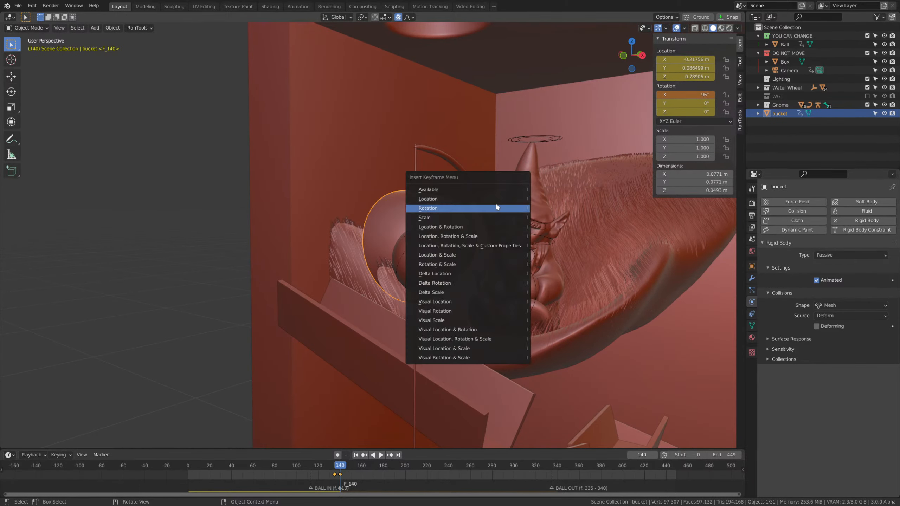
{"action": "left_click", "coordinate": [488, 205]}
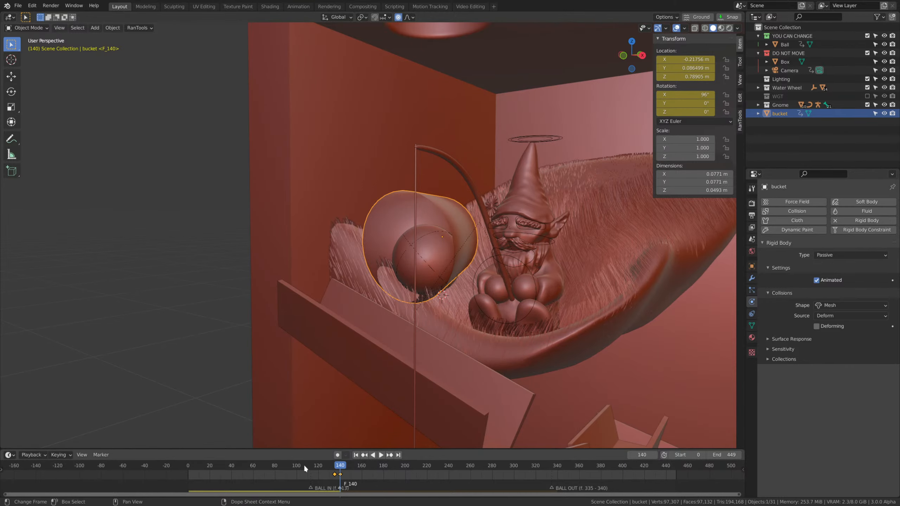
Replay the animation from the start, then go back to frame 142 and examine the ball above the top trough.
{"action": "key", "text": "shift+Left"}
{"action": "key", "text": "space"}
{"action": "middle_click_drag", "start_coordinate": [443, 340], "coordinate": [490, 340]}
{"action": "key", "text": "space"}
{"action": "mouse_move", "coordinate": [353, 466]}
{"action": "left_mouse_down"}
{"action": "mouse_move", "coordinate": [328, 468]}
{"action": "mouse_move", "coordinate": [343, 472]}
{"action": "left_mouse_up"}
{"action": "middle_click_drag", "start_coordinate": [440, 327], "coordinate": [400, 330]}
Select the top trough below the bucket and collapse its Fluid settings.
{"action": "left_click", "coordinate": [385, 308]}
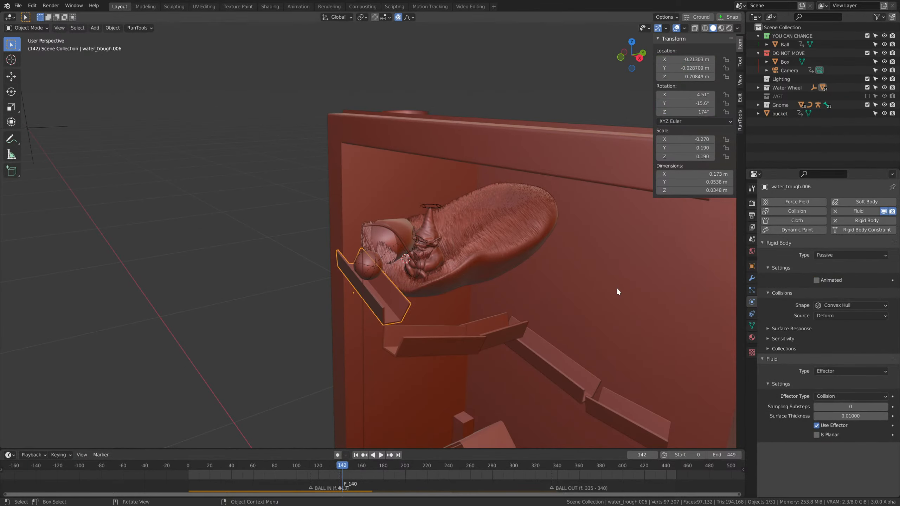
{"action": "middle_click_drag", "start_coordinate": [550, 315], "coordinate": [551, 236], "text": "shift"}
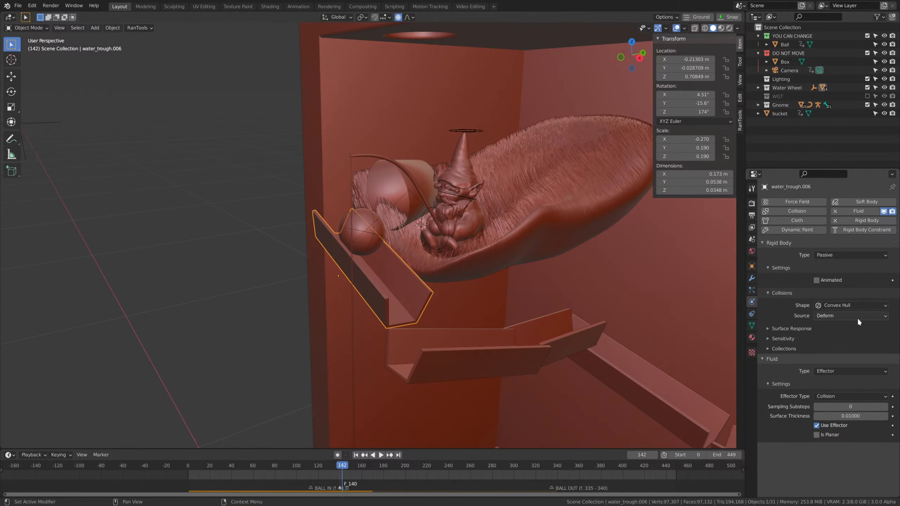
{"action": "left_click", "coordinate": [779, 359]}
{"action": "left_click", "coordinate": [778, 359]}
{"action": "left_click", "coordinate": [773, 359]}
Set the top trough's rigid body collision shape to Mesh.
{"action": "middle_click_drag", "start_coordinate": [455, 277], "coordinate": [369, 262]}
{"action": "scroll", "coordinate": [509, 385], "scroll_direction": "down", "scroll_amount": 5}
{"action": "middle_click_drag", "start_coordinate": [508, 386], "coordinate": [511, 353]}
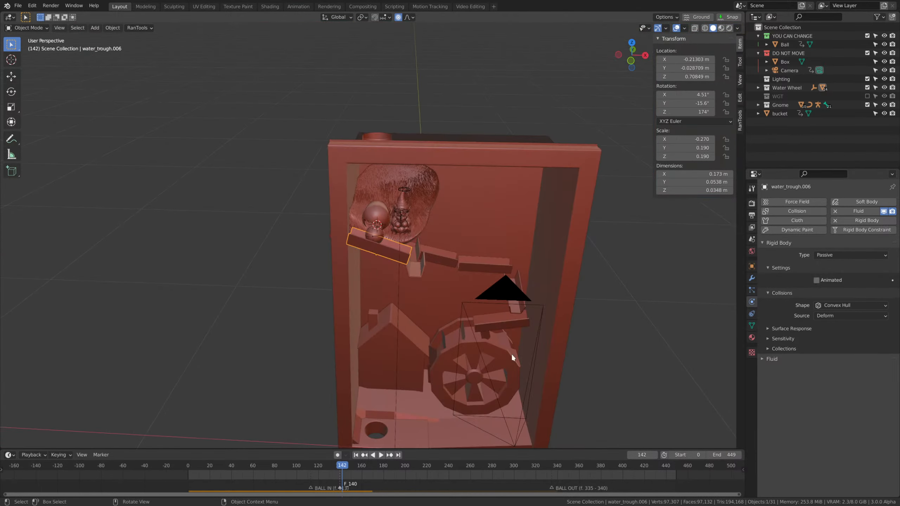
{"action": "scroll", "coordinate": [461, 287], "scroll_direction": "up", "scroll_amount": 5}
{"action": "middle_click_drag", "start_coordinate": [461, 287], "coordinate": [447, 269]}
{"action": "scroll", "coordinate": [448, 274], "scroll_direction": "up", "scroll_amount": 3}
{"action": "left_click", "coordinate": [844, 307]}
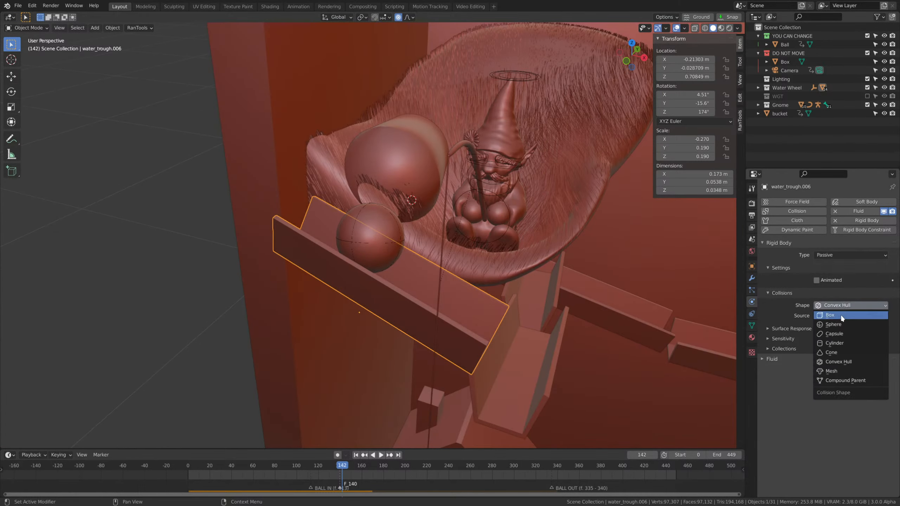
{"action": "left_click", "coordinate": [843, 371]}
Try to thicken the top trough's mesh by extruding its faces and scaling them by 1.085.
{"action": "left_click", "coordinate": [752, 278]}
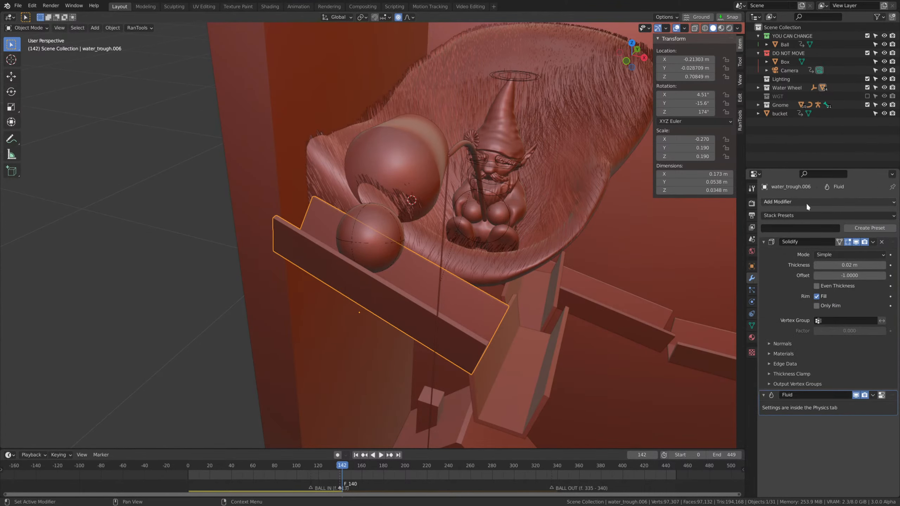
{"action": "key", "text": "Tab"}
{"action": "scroll", "coordinate": [494, 321], "scroll_direction": "down", "scroll_amount": 4}
{"action": "middle_click_drag", "start_coordinate": [506, 349], "coordinate": [500, 215]}
{"action": "scroll", "coordinate": [478, 316], "scroll_direction": "up", "scroll_amount": 3}
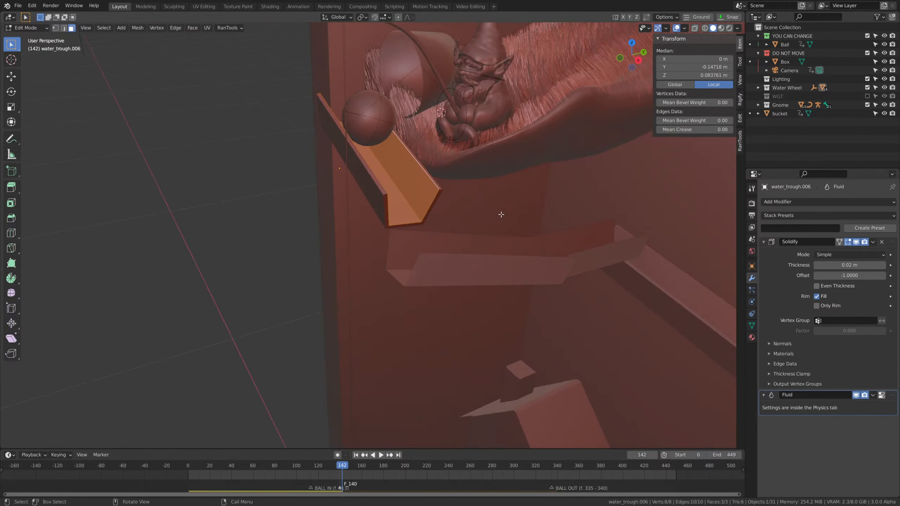
{"action": "key", "text": "e"}
{"action": "right_click", "coordinate": [501, 215]}
{"action": "key", "text": "Tab"}
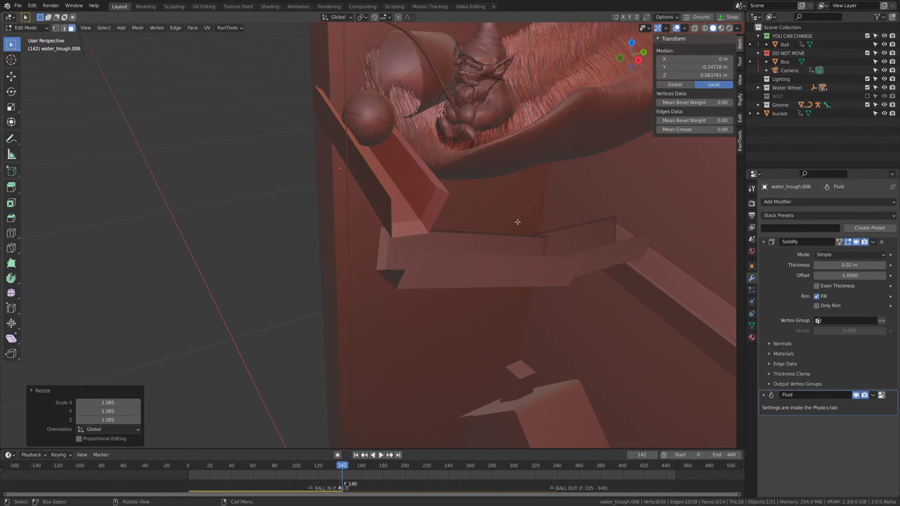
Try removing the top trough's Solidify modifier, then undo the removal and the face scaling.
{"action": "left_click", "coordinate": [882, 242]}
{"action": "mouse_move", "coordinate": [491, 251]}
{"action": "middle_mouse_down"}
{"action": "mouse_move", "coordinate": [456, 223]}
{"action": "mouse_move", "coordinate": [500, 239]}
{"action": "middle_mouse_up"}
{"action": "key", "text": "ctrl+z"}
{"action": "key", "text": "ctrl+z"}
{"action": "key", "text": "ctrl+z"}
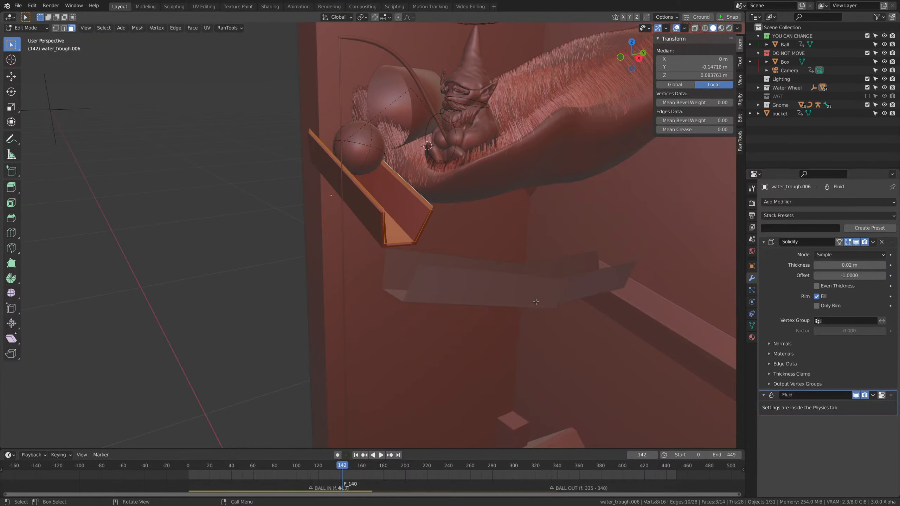
Inspect the extruded top trough in Object Mode, then undo the extrusion and leave Edit Mode.
{"action": "key", "text": "Tab"}
{"action": "left_click", "coordinate": [892, 248]}
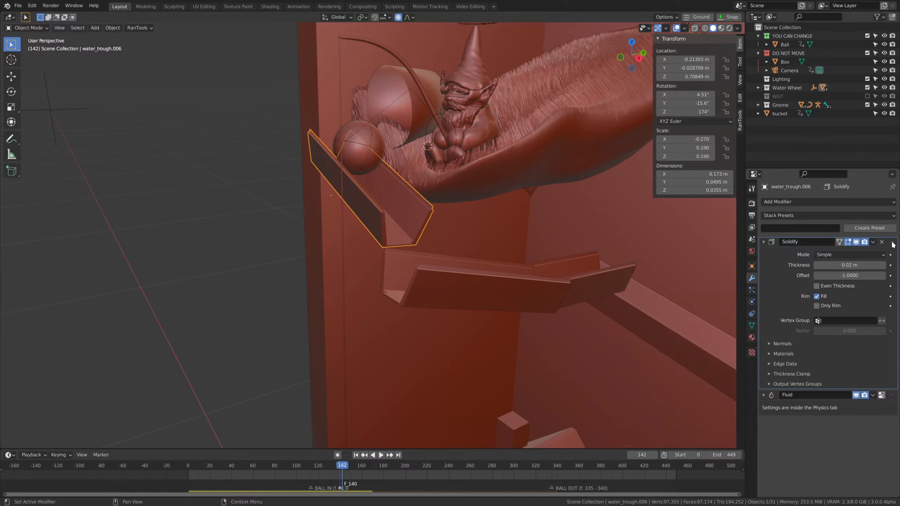
{"action": "middle_click_drag", "start_coordinate": [504, 226], "coordinate": [466, 235]}
{"action": "scroll", "coordinate": [522, 234], "scroll_direction": "up", "scroll_amount": 2}
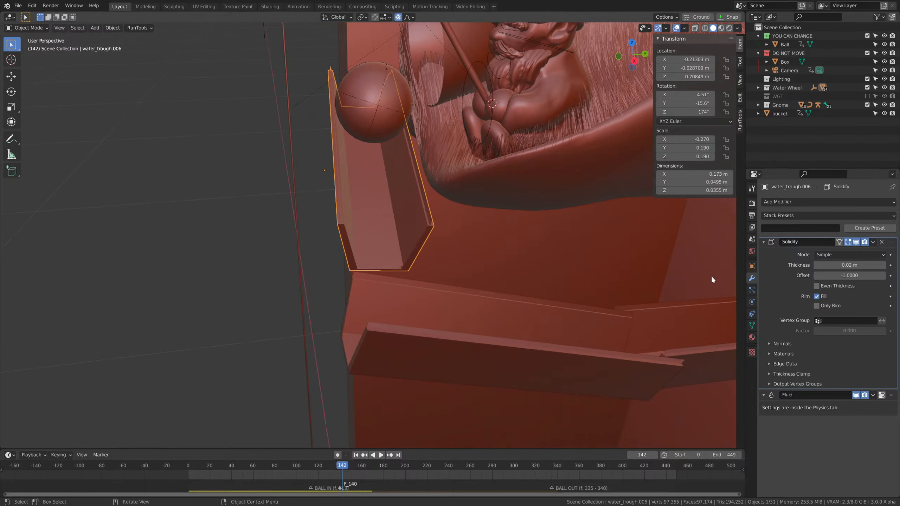
{"action": "key", "text": "ctrl+z"}
{"action": "key", "text": "ctrl+z"}
{"action": "key", "text": "ctrl+z"}
{"action": "key", "text": "ctrl+z"}
{"action": "key", "text": "ctrl+z"}
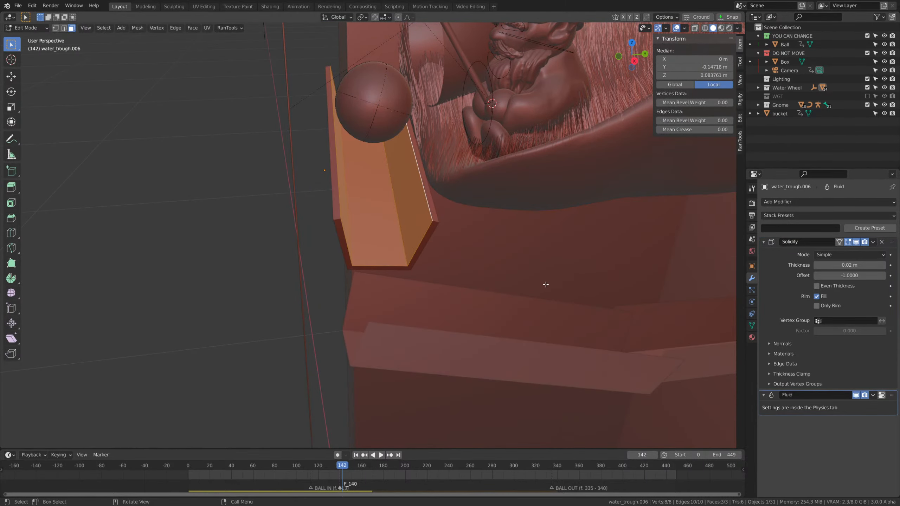
{"action": "key", "text": "Tab"}
Reselect the top trough and return to its physics properties.
{"action": "scroll", "coordinate": [491, 309], "scroll_direction": "down", "scroll_amount": 2}
{"action": "middle_click_drag", "start_coordinate": [490, 310], "coordinate": [534, 299]}
{"action": "left_click", "coordinate": [362, 145]}
{"action": "left_click", "coordinate": [417, 222]}
{"action": "scroll", "coordinate": [602, 296], "scroll_direction": "down", "scroll_amount": 4}
{"action": "middle_click_drag", "start_coordinate": [670, 357], "coordinate": [676, 318], "text": "shift"}
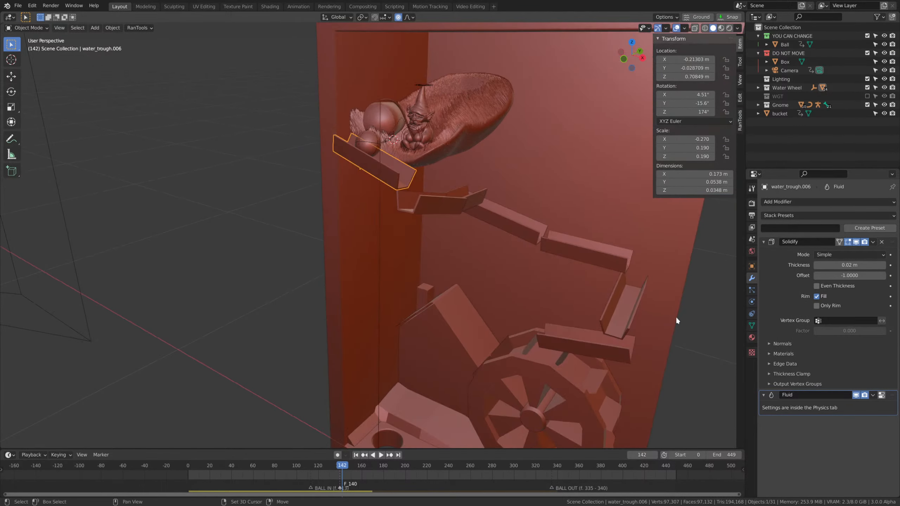
{"action": "left_click", "coordinate": [752, 301]}
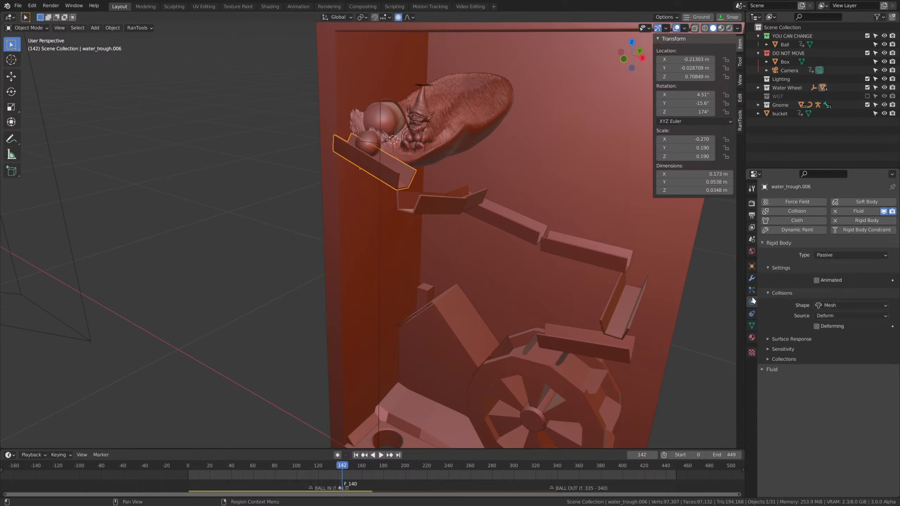
Select all seven troughs together, ending with the one above the water wheel as the active object.
{"action": "scroll", "coordinate": [592, 274], "scroll_direction": "down", "scroll_amount": 2}
{"action": "middle_click_drag", "start_coordinate": [554, 268], "coordinate": [558, 270]}
{"action": "scroll", "coordinate": [581, 266], "scroll_direction": "up", "scroll_amount": 1}
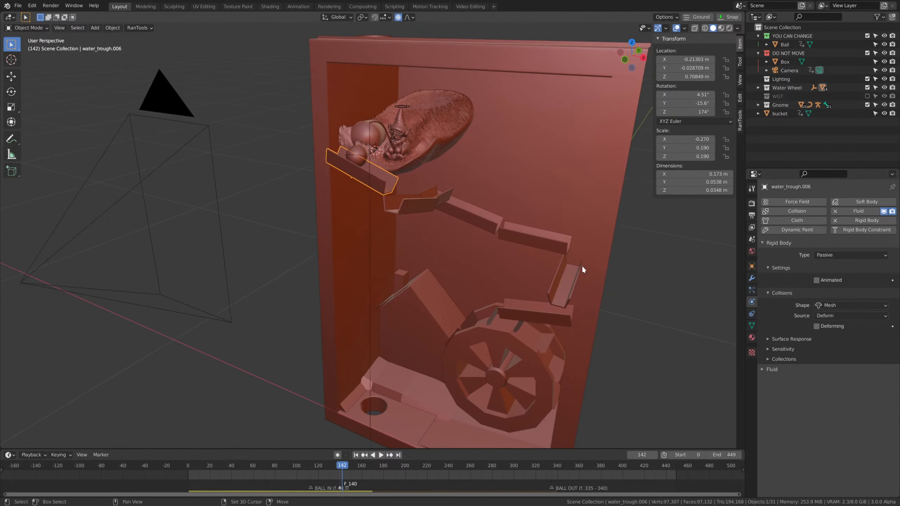
{"action": "scroll", "coordinate": [528, 238], "scroll_direction": "up", "scroll_amount": 1}
{"action": "middle_click_drag", "start_coordinate": [527, 236], "coordinate": [508, 251]}
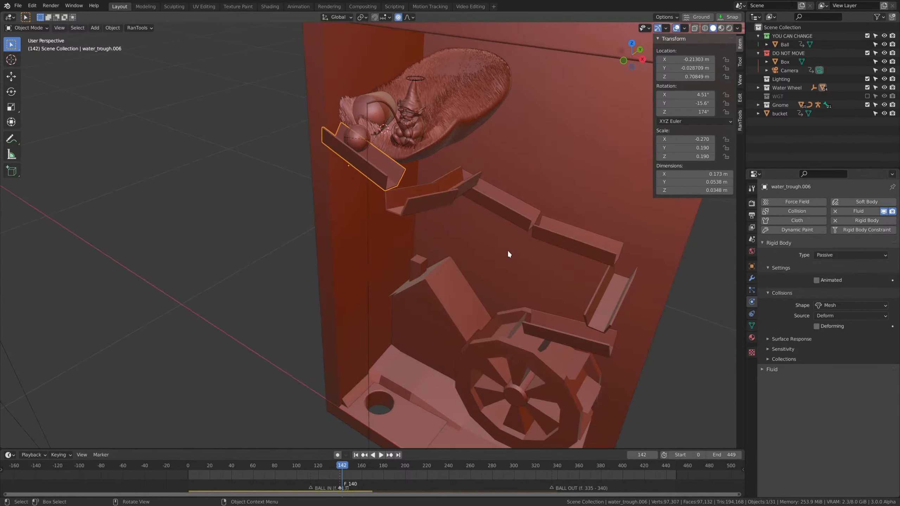
{"action": "middle_click_drag", "start_coordinate": [454, 186], "coordinate": [436, 203]}
{"action": "left_click", "coordinate": [435, 207], "text": "shift"}
{"action": "left_click", "coordinate": [455, 198], "text": "shift"}
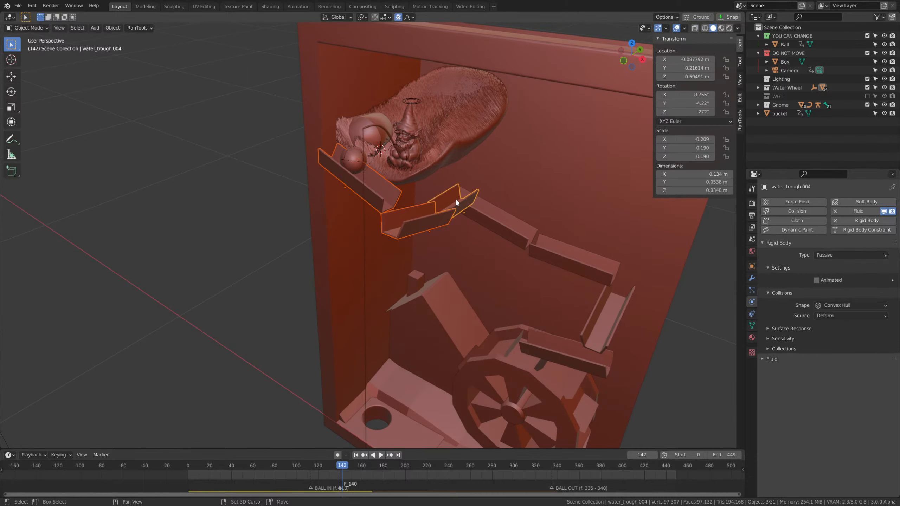
{"action": "left_click", "coordinate": [501, 228], "text": "shift"}
{"action": "left_click", "coordinate": [570, 259], "text": "shift"}
{"action": "left_click", "coordinate": [615, 320], "text": "shift"}
{"action": "left_click", "coordinate": [594, 359], "text": "shift"}
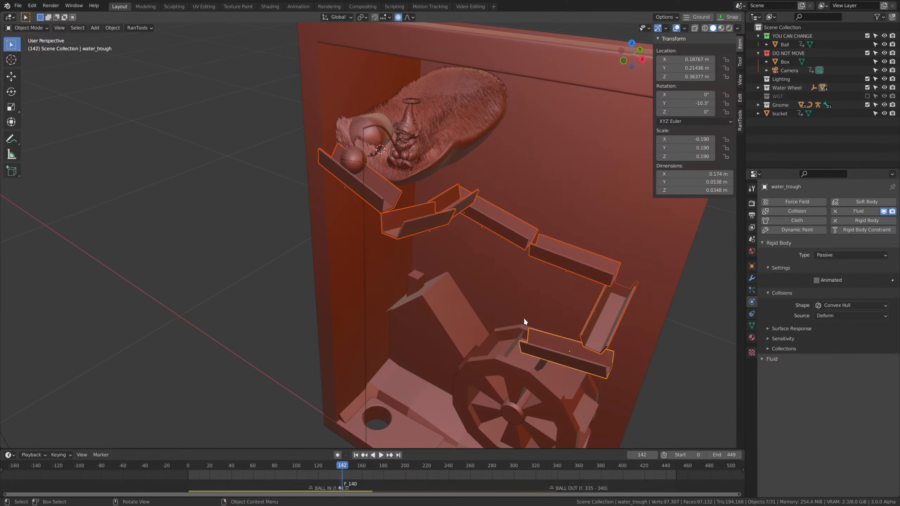
Set the collision shape of all selected troughs to Mesh and check the setting on individual troughs.
{"action": "middle_click_drag", "start_coordinate": [523, 318], "coordinate": [538, 322]}
{"action": "scroll", "coordinate": [538, 322], "scroll_direction": "up", "scroll_amount": 2}
{"action": "left_click", "coordinate": [827, 305]}
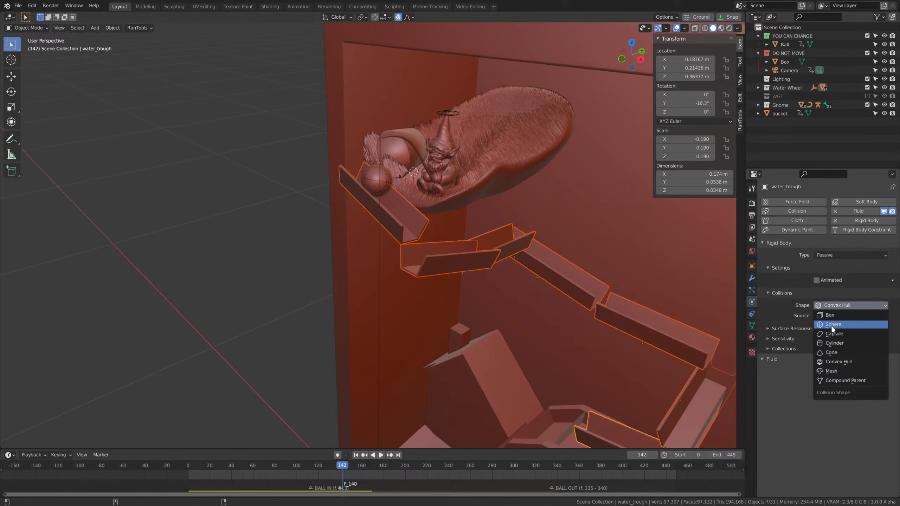
{"action": "left_click", "coordinate": [831, 371]}
{"action": "left_click", "coordinate": [569, 276]}
{"action": "left_click", "coordinate": [651, 326]}
{"action": "left_click", "coordinate": [699, 403]}
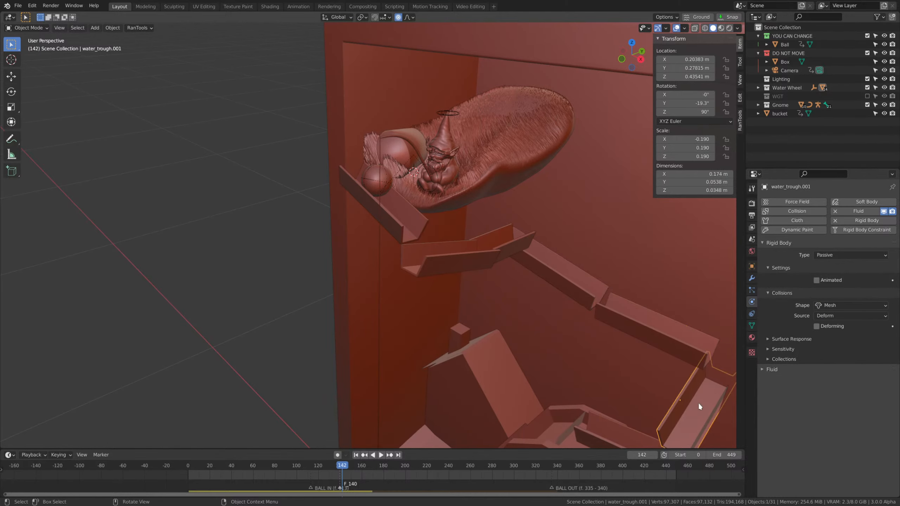
{"action": "scroll", "coordinate": [686, 354], "scroll_direction": "down", "scroll_amount": 4, "text": "shift"}
{"action": "left_click", "coordinate": [618, 400]}
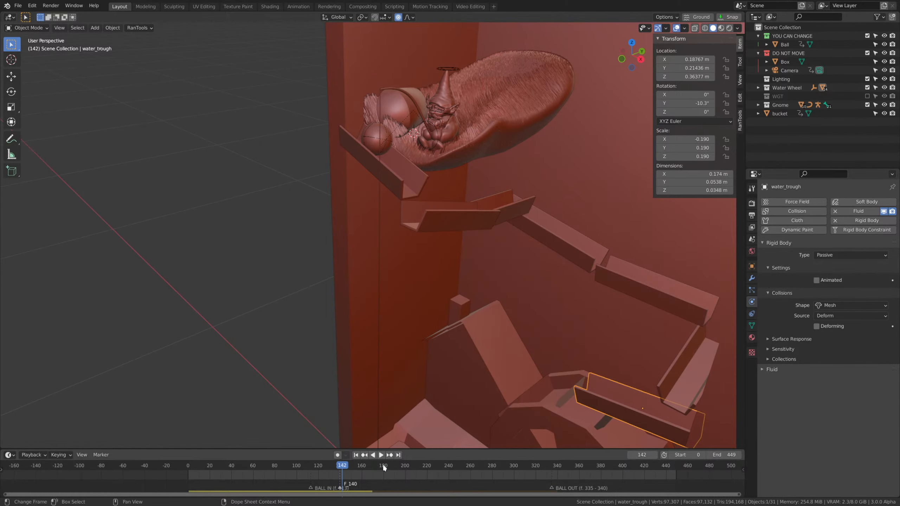
Play the simulation from the start, then scrub around the ball's release and stop at frame 142.
{"action": "key", "text": "shift+Left"}
{"action": "key", "text": "space"}
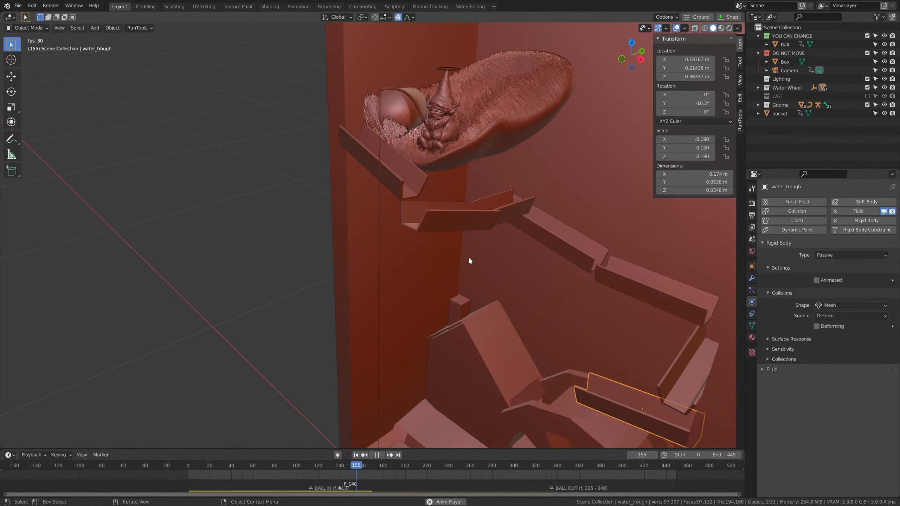
{"action": "key", "text": "space"}
{"action": "left_click", "coordinate": [331, 468]}
{"action": "left_click_drag", "start_coordinate": [331, 467], "coordinate": [342, 468]}
Widen the top trough's mesh along its Y axis in Edit Mode to a width of about 0.075 m.
{"action": "middle_click_drag", "start_coordinate": [459, 227], "coordinate": [484, 327], "text": "shift"}
{"action": "left_click", "coordinate": [464, 294]}
{"action": "key", "text": "Tab"}
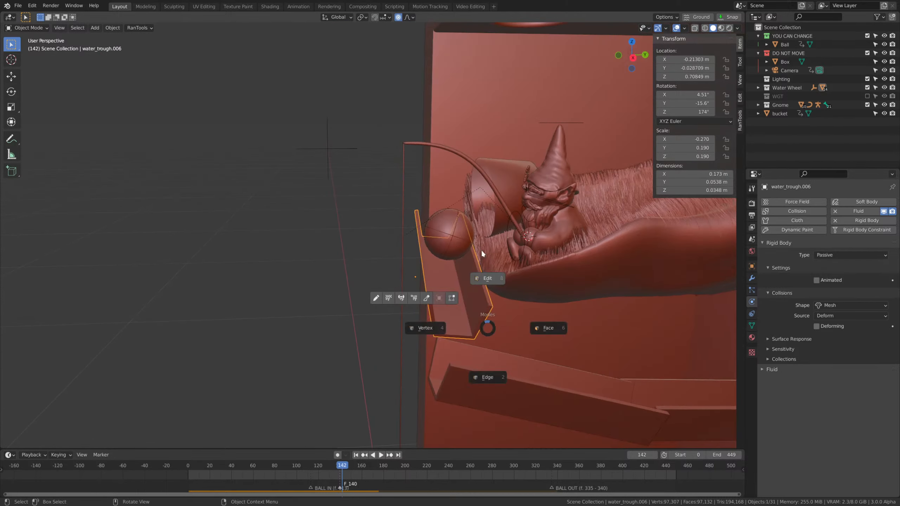
{"action": "left_click", "coordinate": [481, 249]}
{"action": "middle_click_drag", "start_coordinate": [535, 337], "coordinate": [525, 298]}
{"action": "key", "text": "s"}
{"action": "key", "text": "x"}
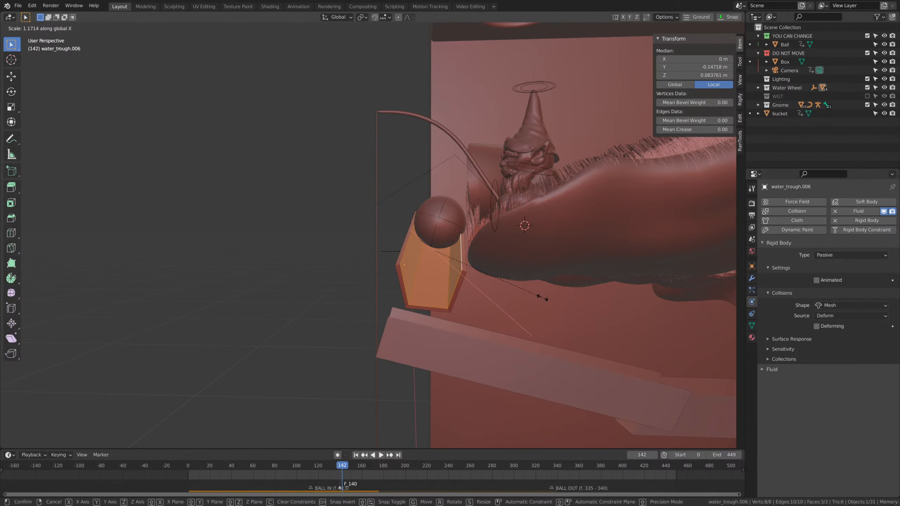
{"action": "key", "text": "y"}
{"action": "key", "text": "y"}
{"action": "key", "text": "Tab"}
Select all seven troughs and set their collision sensitivity margin to 0.1 m.
{"action": "middle_click_drag", "start_coordinate": [572, 304], "coordinate": [509, 301]}
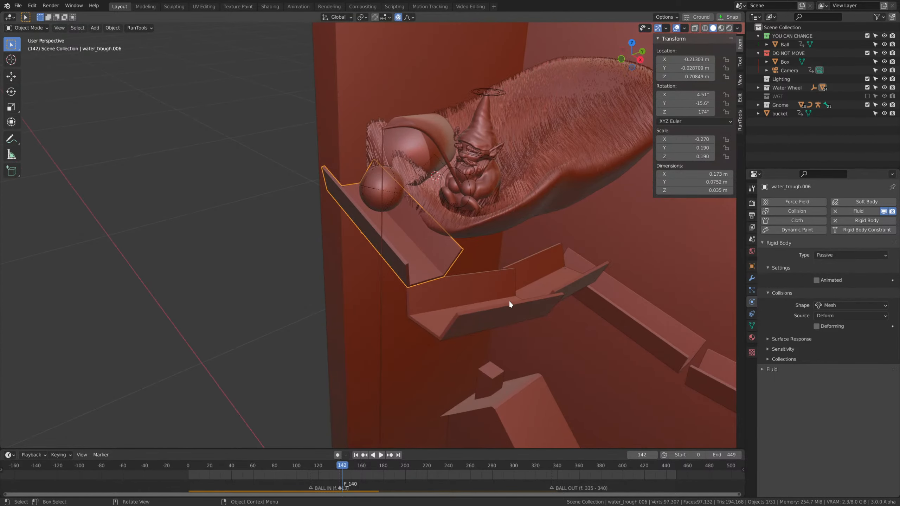
{"action": "left_click", "coordinate": [794, 350]}
{"action": "scroll", "coordinate": [575, 349], "scroll_direction": "down", "scroll_amount": 1}
{"action": "scroll", "coordinate": [575, 350], "scroll_direction": "down", "scroll_amount": 1}
{"action": "middle_click_drag", "start_coordinate": [574, 349], "coordinate": [596, 349]}
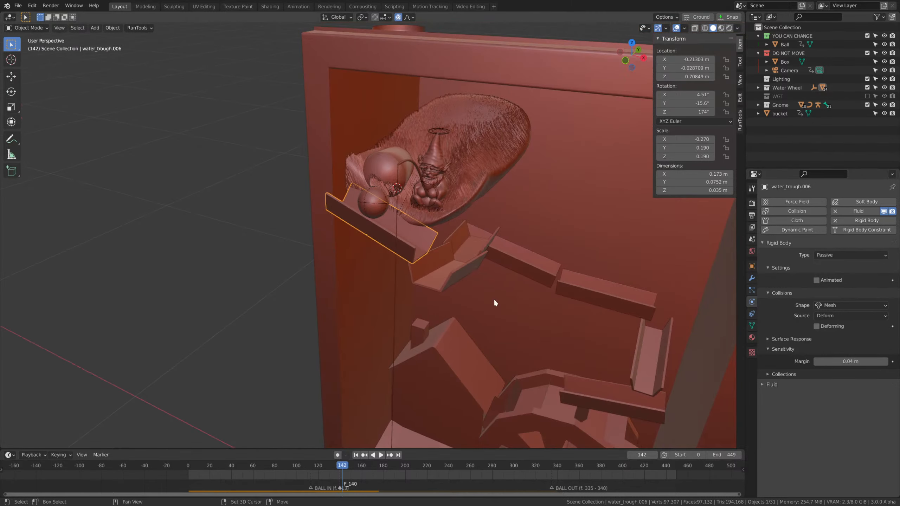
{"action": "left_click", "coordinate": [467, 271], "text": "shift"}
{"action": "left_click", "coordinate": [483, 246], "text": "shift"}
{"action": "left_click", "coordinate": [625, 421], "text": "shift"}
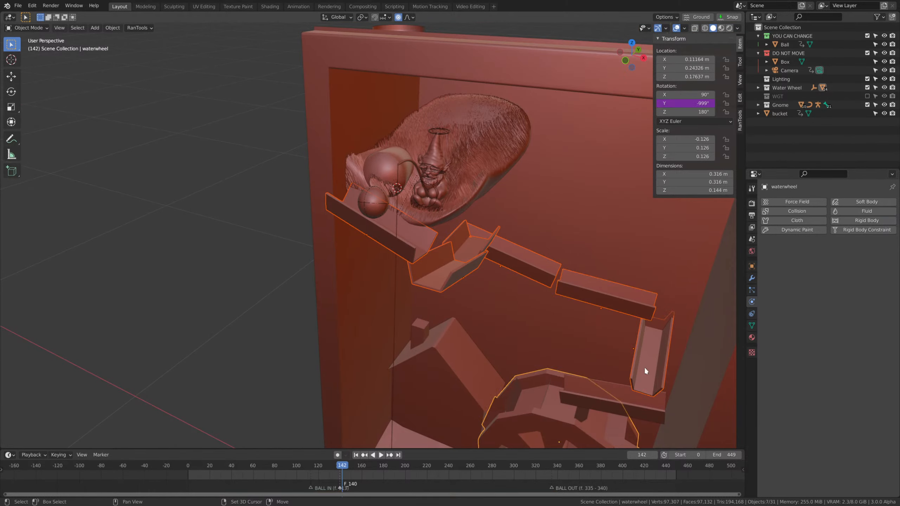
{"action": "left_click", "coordinate": [622, 407], "text": "shift"}
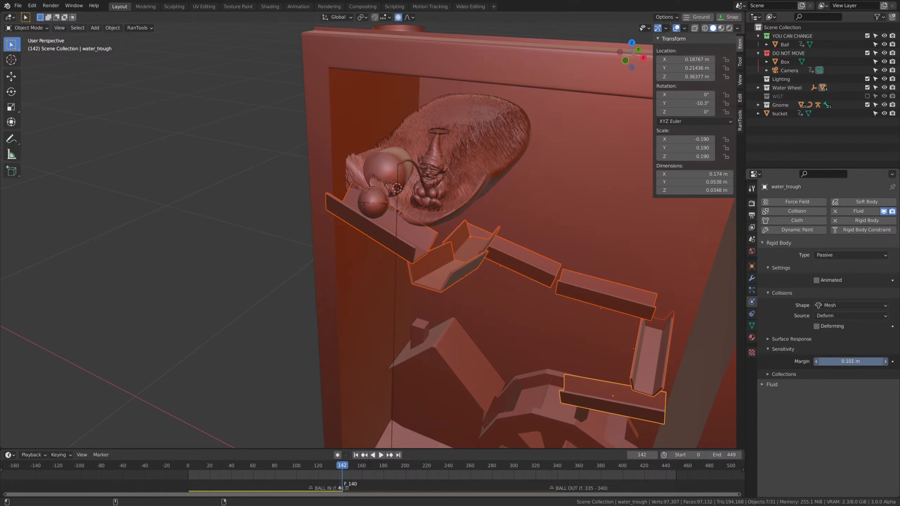
Play the simulation from the start to watch the ball's release and stop at frame 167.
{"action": "key", "text": "shift+Left"}
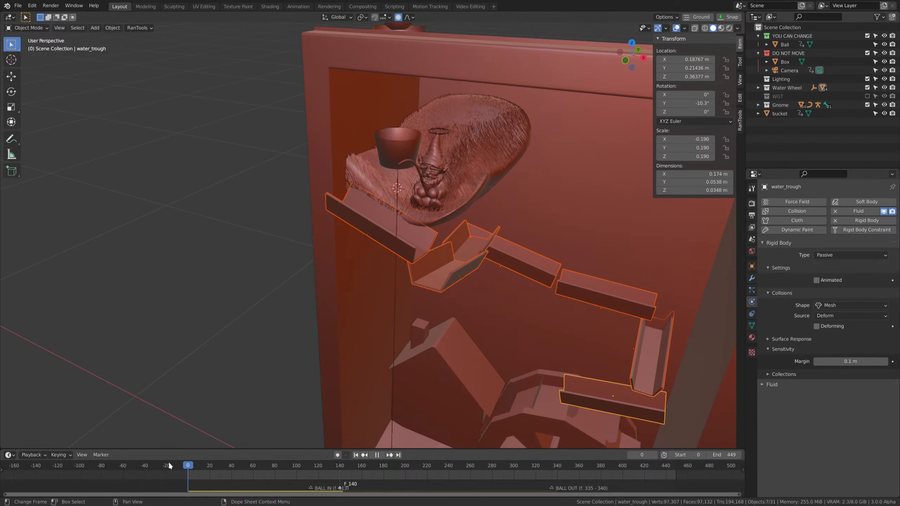
{"action": "key", "text": "space"}
{"action": "scroll", "coordinate": [583, 294], "scroll_direction": "up", "scroll_amount": 2}
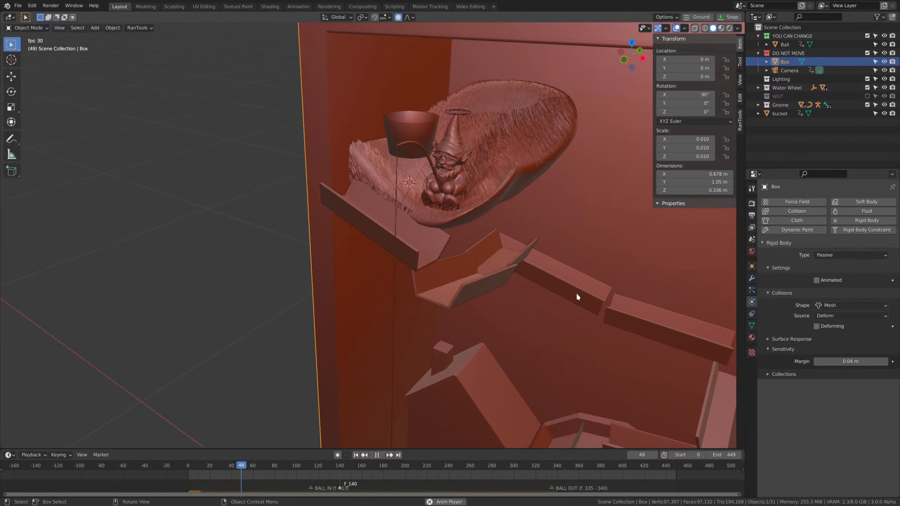
{"action": "left_click", "coordinate": [499, 280]}
{"action": "left_click", "coordinate": [568, 293]}
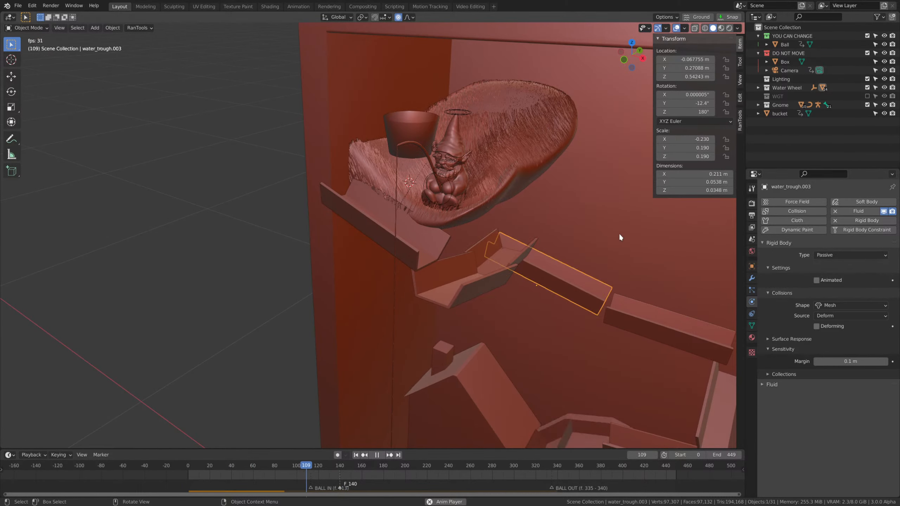
{"action": "key", "text": "space"}
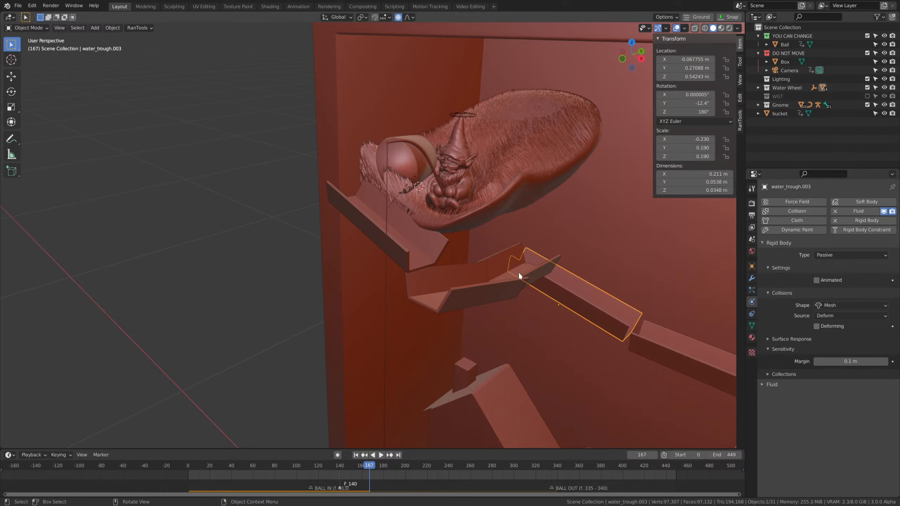
Extrude the faces of the top trough's mesh in place and scale them slightly smaller to give its walls real thickness.
{"action": "scroll", "coordinate": [500, 291], "scroll_direction": "up", "scroll_amount": 1}
{"action": "left_click", "coordinate": [442, 266]}
{"action": "key", "text": "Tab"}
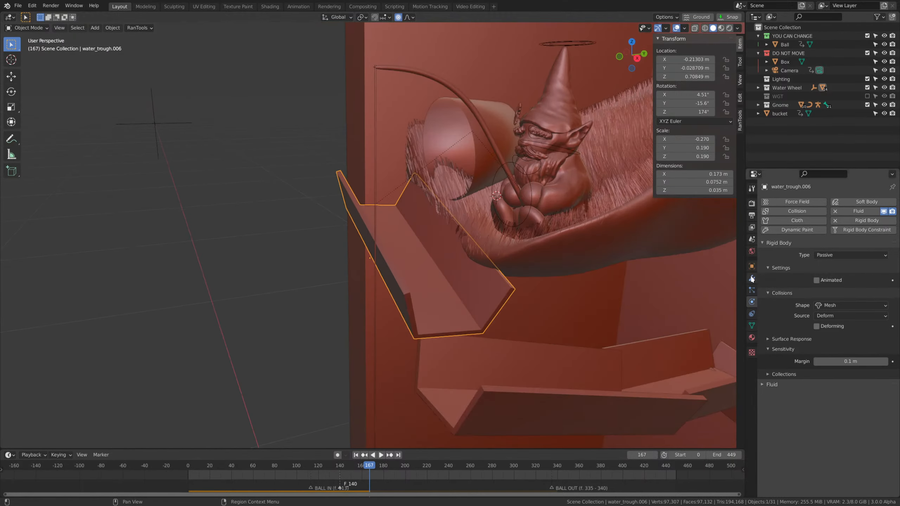
{"action": "middle_click_drag", "start_coordinate": [513, 303], "coordinate": [497, 301]}
{"action": "scroll", "coordinate": [496, 301], "scroll_direction": "up", "scroll_amount": 3}
{"action": "key", "text": "e"}
{"action": "right_click", "coordinate": [576, 305]}
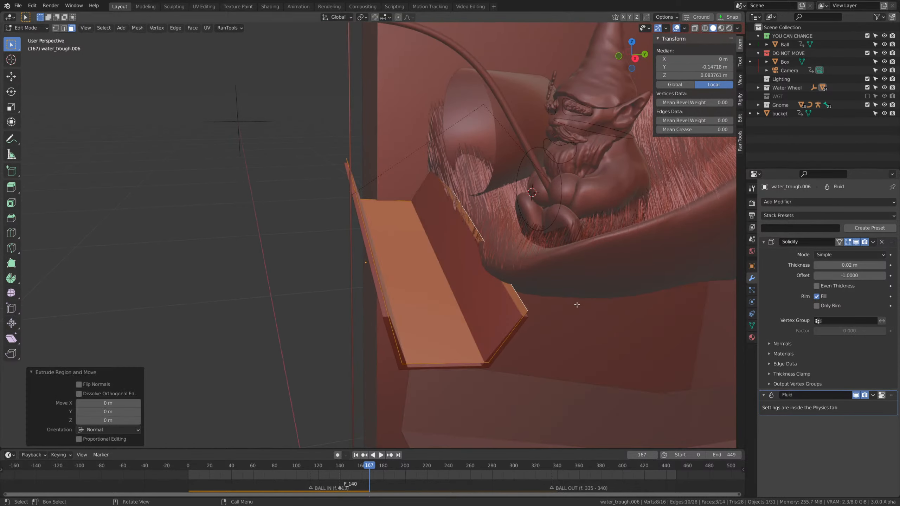
{"action": "key", "text": "s"}
{"action": "left_click", "coordinate": [567, 303]}
{"action": "key", "text": "Tab"}
{"action": "scroll", "coordinate": [567, 341], "scroll_direction": "down", "scroll_amount": 3}
{"action": "middle_click_drag", "start_coordinate": [555, 351], "coordinate": [579, 351]}
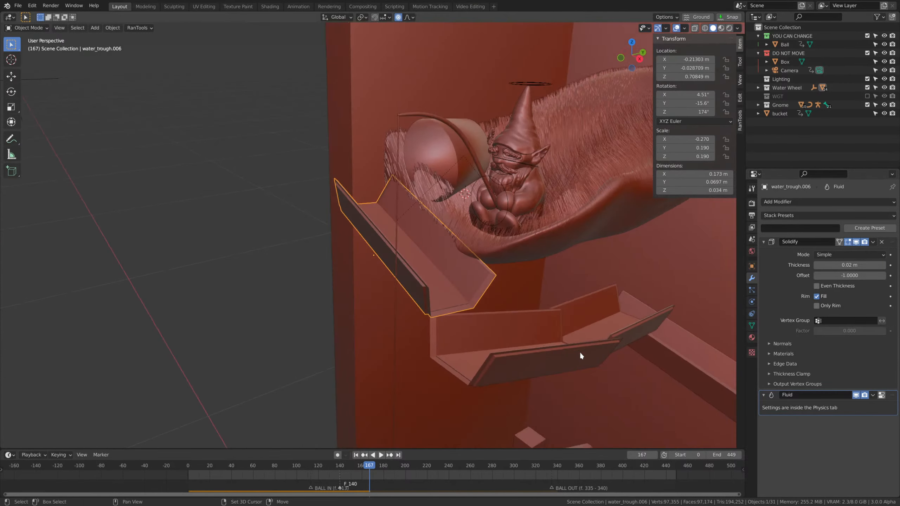
Remove the Solidify modifier from each of the upper three troughs and inspect the top trough's mesh in Edit Mode.
{"action": "left_click", "coordinate": [579, 351], "text": "shift"}
{"action": "left_click", "coordinate": [592, 305], "text": "shift"}
{"action": "middle_click_drag", "start_coordinate": [630, 308], "coordinate": [538, 250], "text": "shift"}
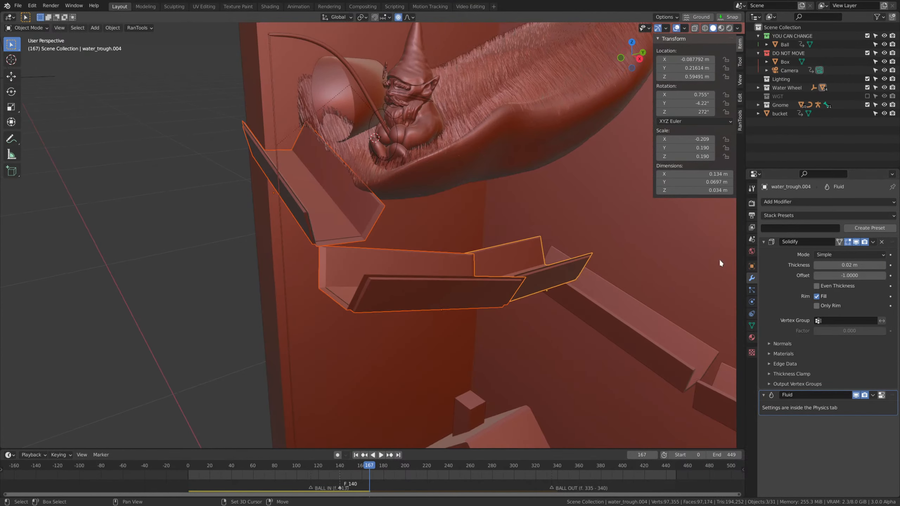
{"action": "left_click", "coordinate": [882, 242]}
{"action": "left_click", "coordinate": [503, 294]}
{"action": "left_click", "coordinate": [882, 242]}
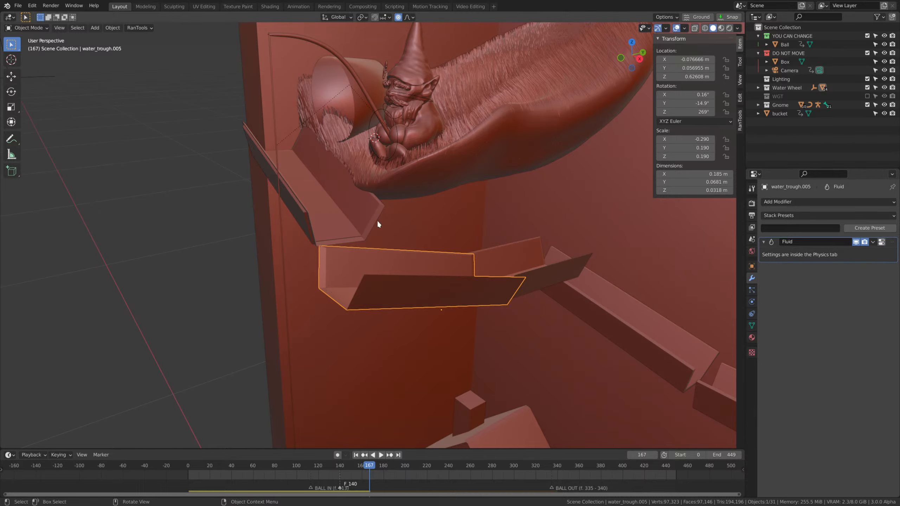
{"action": "left_click", "coordinate": [377, 224]}
{"action": "key", "text": "Tab"}
{"action": "middle_click_drag", "start_coordinate": [468, 251], "coordinate": [565, 295]}
{"action": "key", "text": "Tab"}
{"action": "scroll", "coordinate": [564, 301], "scroll_direction": "down", "scroll_amount": 3}
{"action": "middle_click_drag", "start_coordinate": [558, 347], "coordinate": [531, 280]}
Play the simulation again from frame 0 and stop at frame 159 to check the ball against the top trough.
{"action": "left_click_drag", "start_coordinate": [367, 470], "coordinate": [166, 458]}
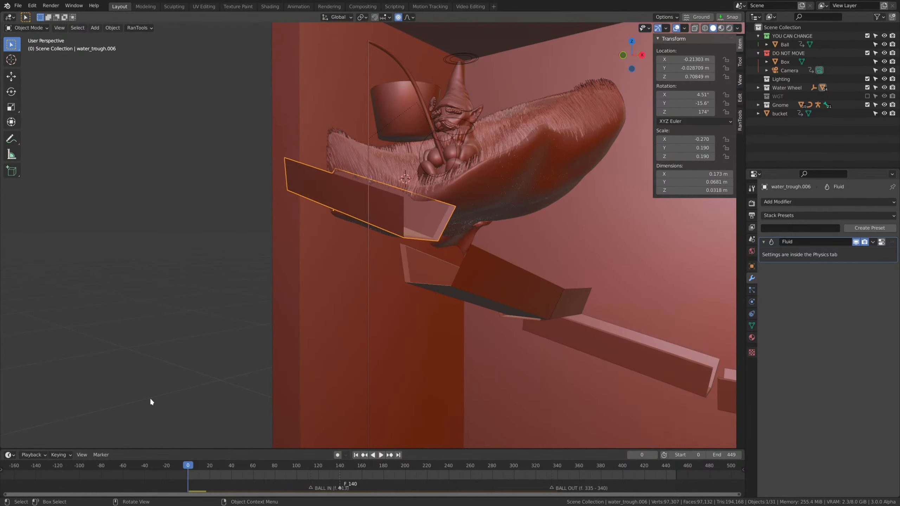
{"action": "key", "text": "space"}
{"action": "middle_click_drag", "start_coordinate": [521, 216], "coordinate": [605, 267]}
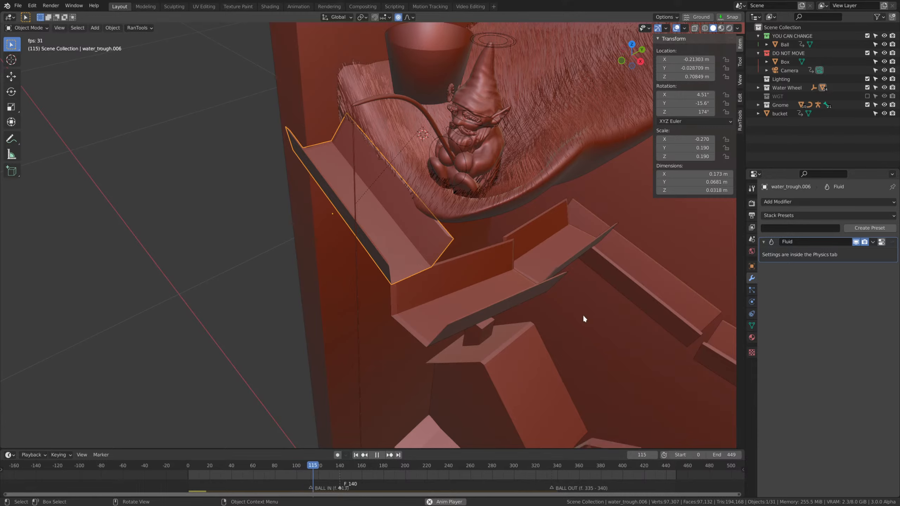
{"action": "middle_click_drag", "start_coordinate": [582, 314], "coordinate": [548, 295]}
{"action": "key", "text": "space"}
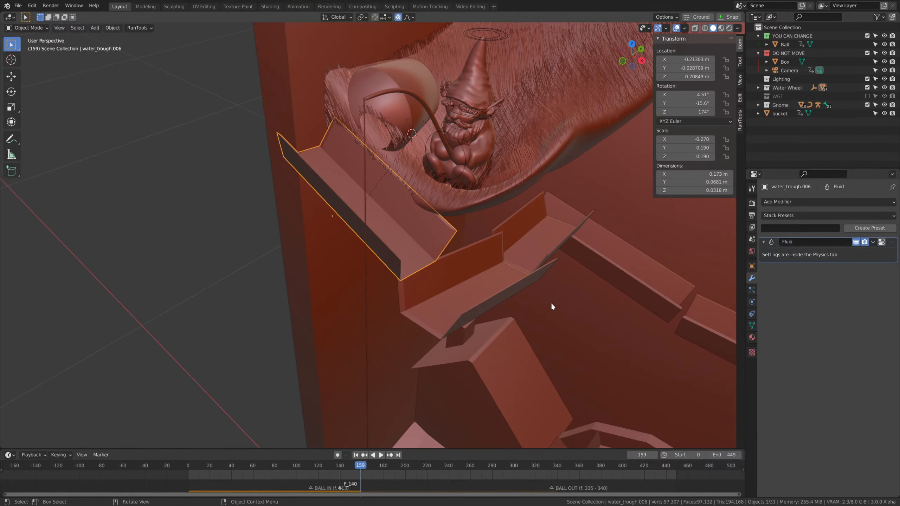
Select the outer faces of the top trough's mesh in Edit Mode and scale them.
{"action": "key", "text": "Tab"}
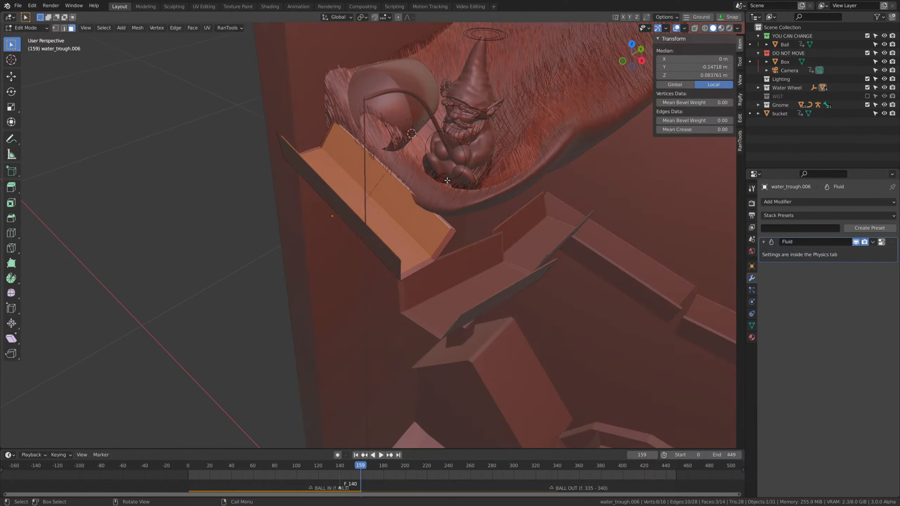
{"action": "middle_click_drag", "start_coordinate": [451, 230], "coordinate": [439, 182]}
{"action": "left_click", "coordinate": [357, 228], "text": "alt"}
{"action": "middle_click_drag", "start_coordinate": [486, 241], "coordinate": [465, 276]}
{"action": "scroll", "coordinate": [452, 277], "scroll_direction": "up", "scroll_amount": 2}
{"action": "middle_click_drag", "start_coordinate": [385, 227], "coordinate": [361, 215]}
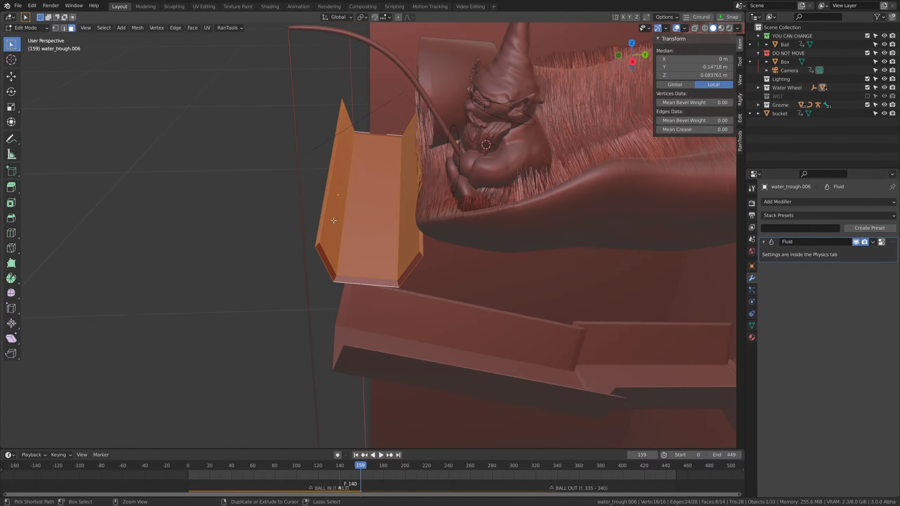
{"action": "left_click_drag", "start_coordinate": [328, 216], "coordinate": [413, 243], "text": "ctrl"}
{"action": "middle_click_drag", "start_coordinate": [508, 300], "coordinate": [468, 247]}
{"action": "key", "text": "s"}
{"action": "left_click", "coordinate": [518, 281]}
Try to scale the selected trough faces along their local X axis and undo the change.
{"action": "key", "text": "s"}
{"action": "key", "text": "x"}
{"action": "key", "text": "x"}
{"action": "key", "text": "Escape"}
{"action": "key", "text": "s"}
{"action": "key", "text": "x"}
{"action": "key", "text": "x"}
{"action": "left_click", "coordinate": [481, 248]}
{"action": "key", "text": "ctrl+z"}
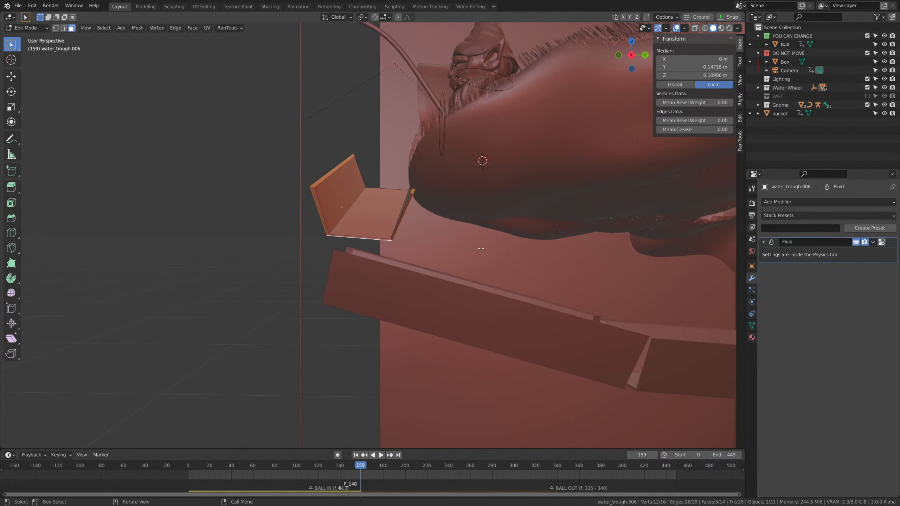
Enlarge the selected outer faces and move them slightly down, making the top trough about 0.072 m wide, and return to Object Mode.
{"action": "key", "text": "s"}
{"action": "left_click", "coordinate": [495, 251]}
{"action": "key", "text": "g"}
{"action": "left_click", "coordinate": [492, 262]}
{"action": "key", "text": "Tab"}
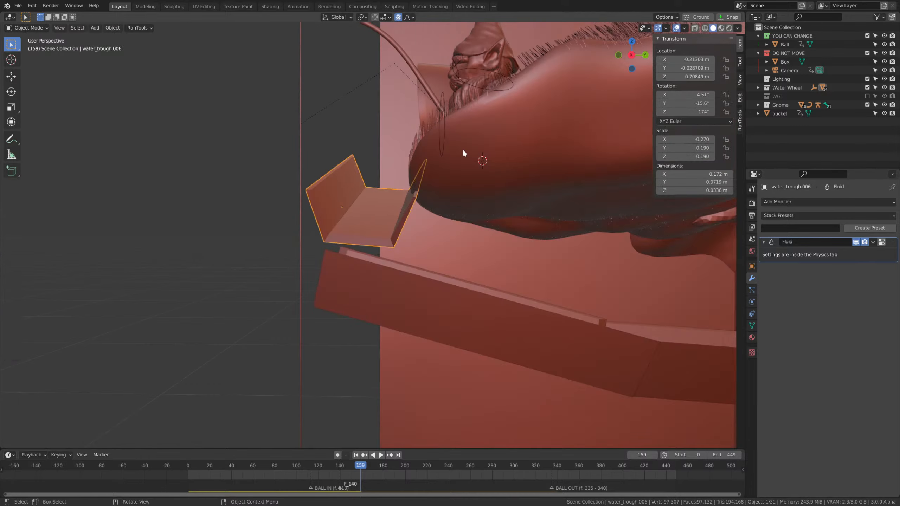
Replay the simulation from the start with the top trough's physics settings shown, stopping at frame 159.
{"action": "middle_click_drag", "start_coordinate": [462, 149], "coordinate": [453, 384]}
{"action": "left_click_drag", "start_coordinate": [355, 466], "coordinate": [185, 459]}
{"action": "key", "text": "space"}
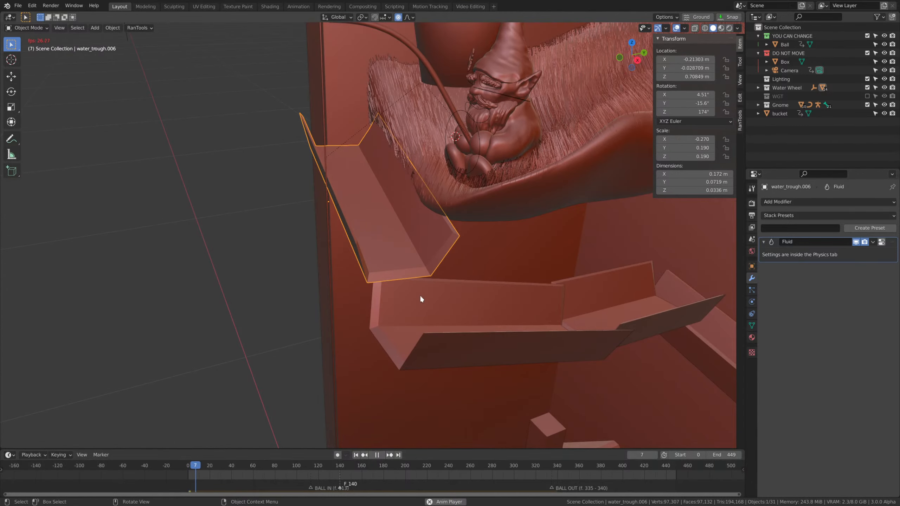
{"action": "middle_click_drag", "start_coordinate": [435, 280], "coordinate": [464, 315]}
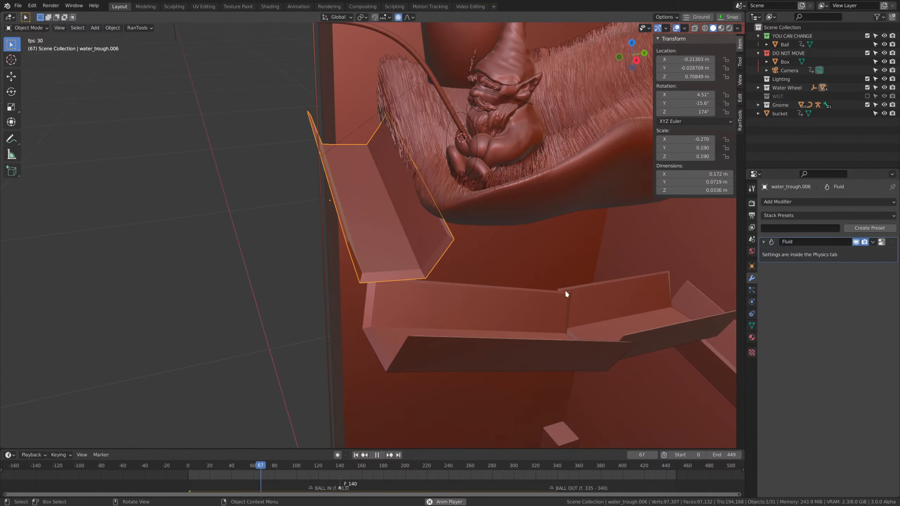
{"action": "left_click", "coordinate": [751, 302]}
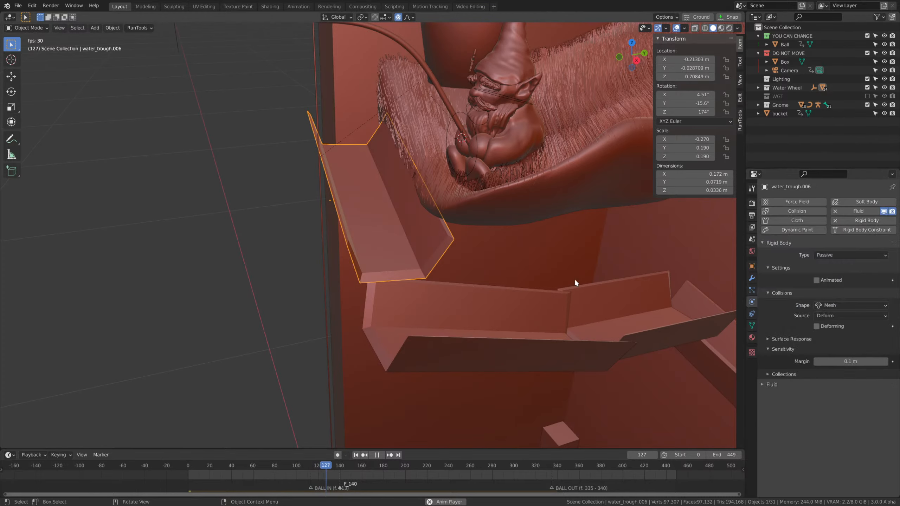
{"action": "middle_click_drag", "start_coordinate": [574, 279], "coordinate": [560, 286]}
{"action": "key", "text": "space"}
{"action": "middle_click_drag", "start_coordinate": [688, 337], "coordinate": [630, 312]}
Set the top trough's collision shape to Convex Hull and play the simulation from the start to frame 158.
{"action": "left_click", "coordinate": [850, 305]}
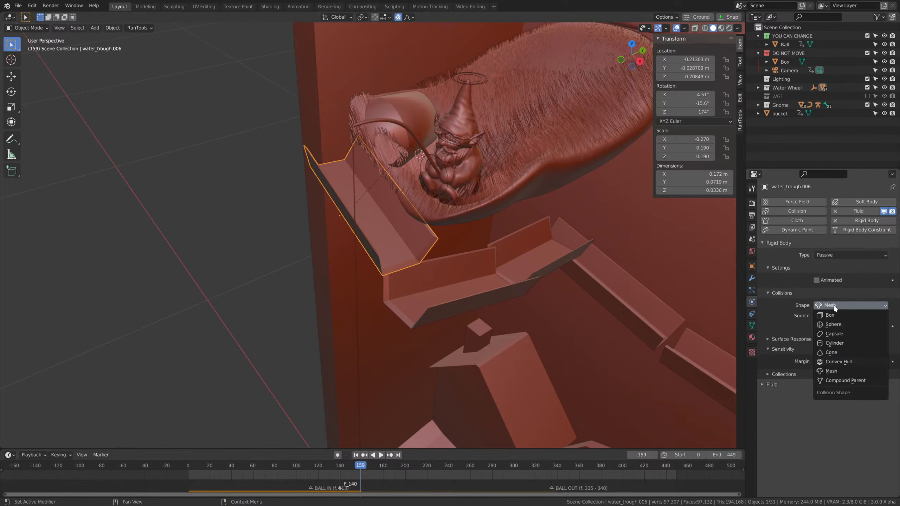
{"action": "left_click", "coordinate": [835, 371]}
{"action": "key", "text": "shift+Left"}
{"action": "key", "text": "space"}
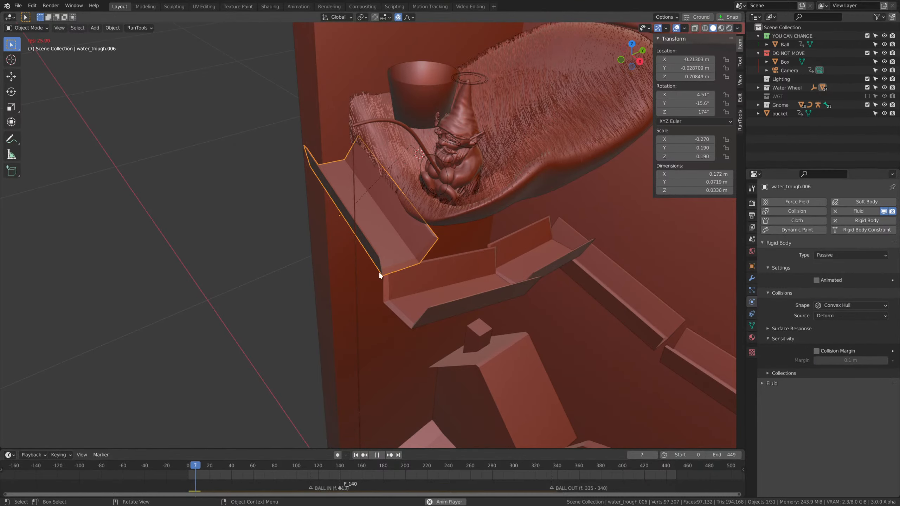
{"action": "middle_click_drag", "start_coordinate": [378, 272], "coordinate": [471, 274]}
{"action": "scroll", "coordinate": [471, 273], "scroll_direction": "up", "scroll_amount": 1}
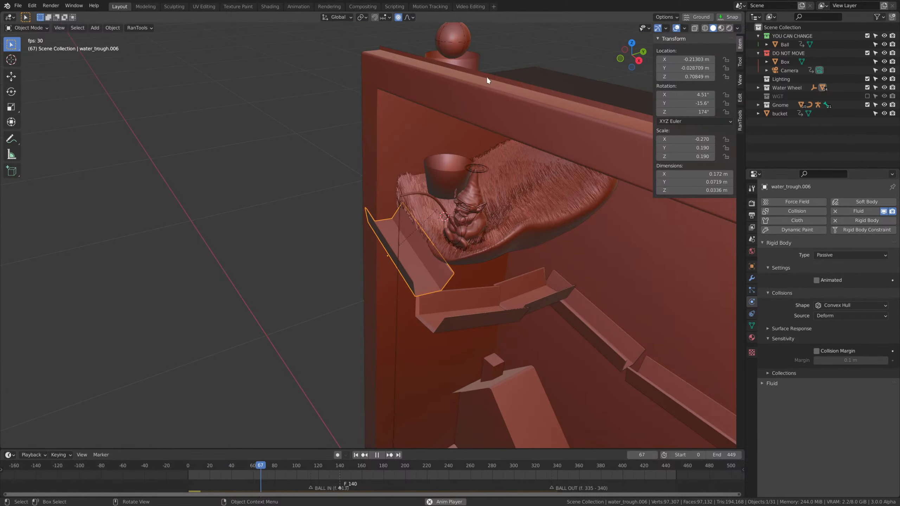
{"action": "middle_click_drag", "start_coordinate": [551, 290], "coordinate": [543, 275]}
{"action": "scroll", "coordinate": [556, 282], "scroll_direction": "up", "scroll_amount": 1}
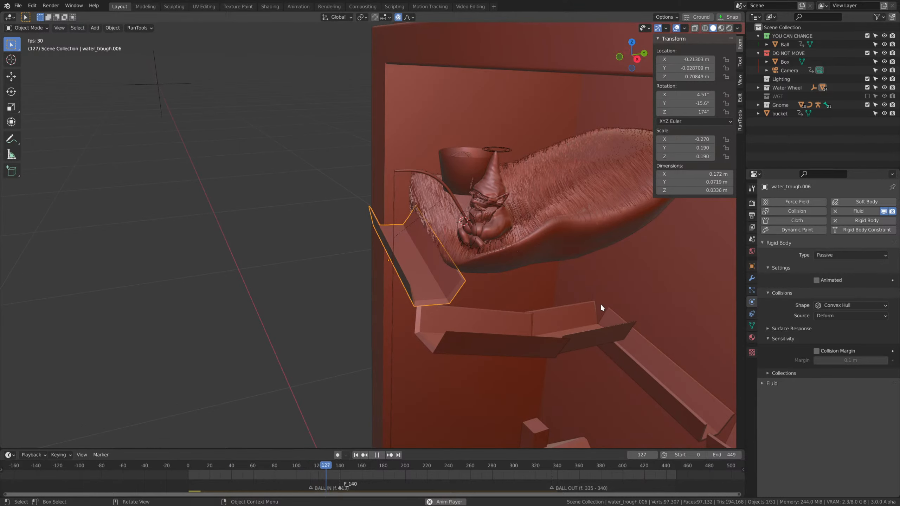
{"action": "key", "text": "space"}
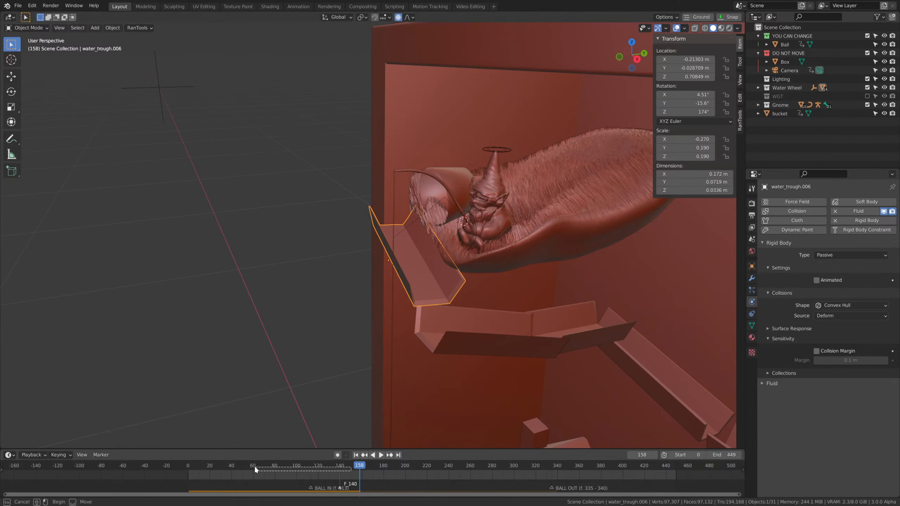
Scrub and step through the frames around the ball's release and examine its contact with the top trough at frame 143.
{"action": "left_click_drag", "start_coordinate": [255, 467], "coordinate": [257, 467]}
{"action": "middle_click_drag", "start_coordinate": [452, 333], "coordinate": [438, 327]}
{"action": "scroll", "coordinate": [438, 326], "scroll_direction": "up", "scroll_amount": 1}
{"action": "left_click_drag", "start_coordinate": [345, 466], "coordinate": [323, 470]}
{"action": "key", "text": "space"}
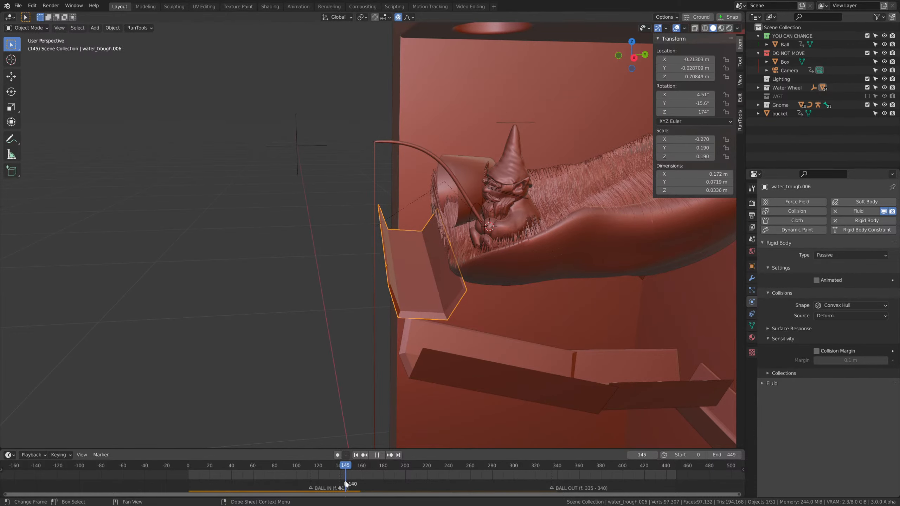
{"action": "key", "text": "space"}
{"action": "key", "text": "Left"}
{"action": "key", "text": "Left"}
{"action": "key", "text": "Left"}
{"action": "key", "text": "Right"}
{"action": "key", "text": "Left"}
{"action": "key", "text": "Left"}
{"action": "key", "text": "Right"}
{"action": "key", "text": "Right"}
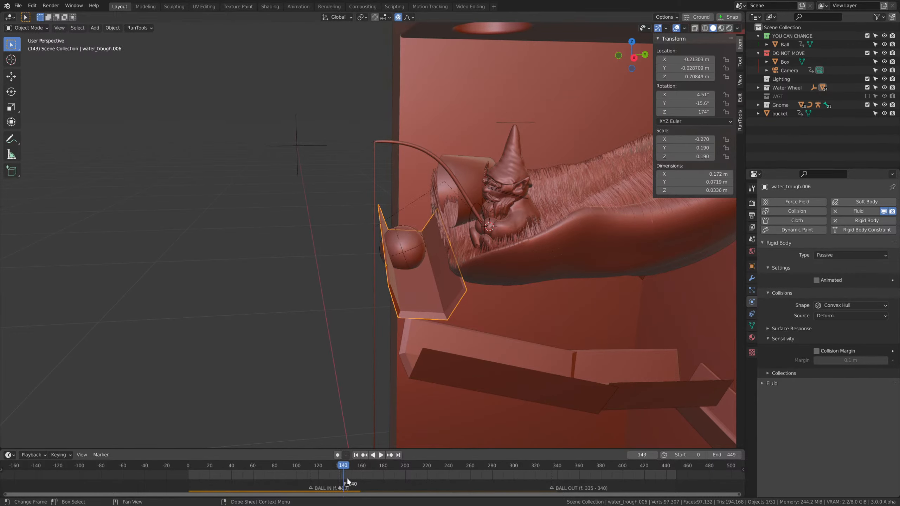
{"action": "middle_click_drag", "start_coordinate": [420, 321], "coordinate": [414, 300]}
{"action": "scroll", "coordinate": [408, 297], "scroll_direction": "up", "scroll_amount": 4}
{"action": "scroll", "coordinate": [414, 300], "scroll_direction": "up", "scroll_amount": 1}
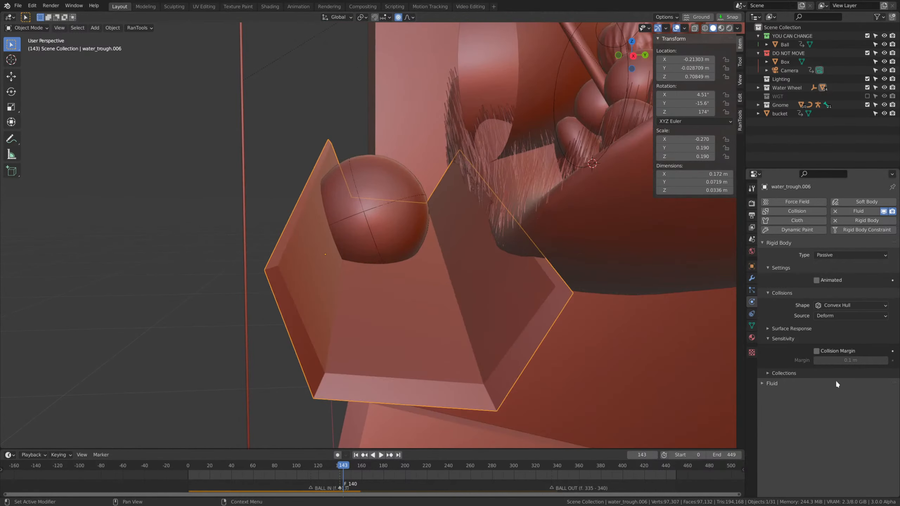
Enable the top trough's collision margin at 0.1 m and replay the simulation from the start to frame 175.
{"action": "left_click", "coordinate": [821, 352]}
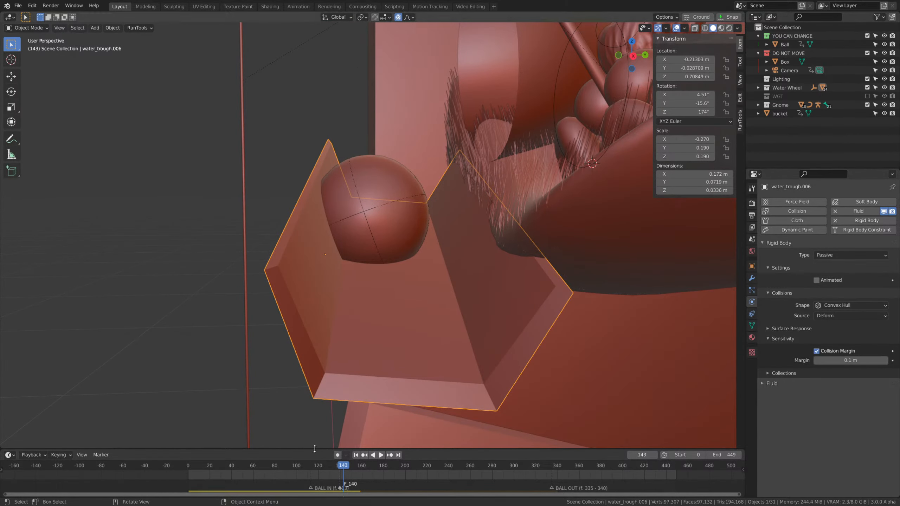
{"action": "key", "text": "shift+Left"}
{"action": "key", "text": "space"}
{"action": "scroll", "coordinate": [450, 239], "scroll_direction": "down", "scroll_amount": 4}
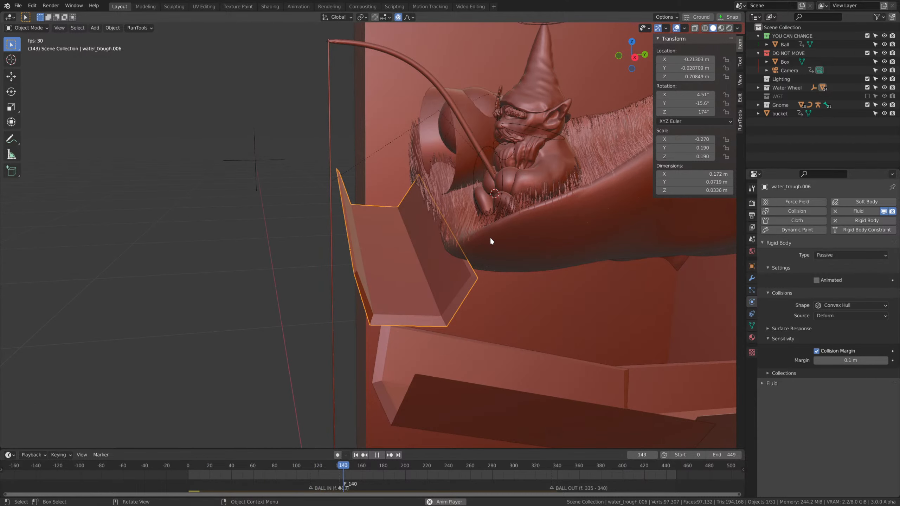
{"action": "key", "text": "space"}
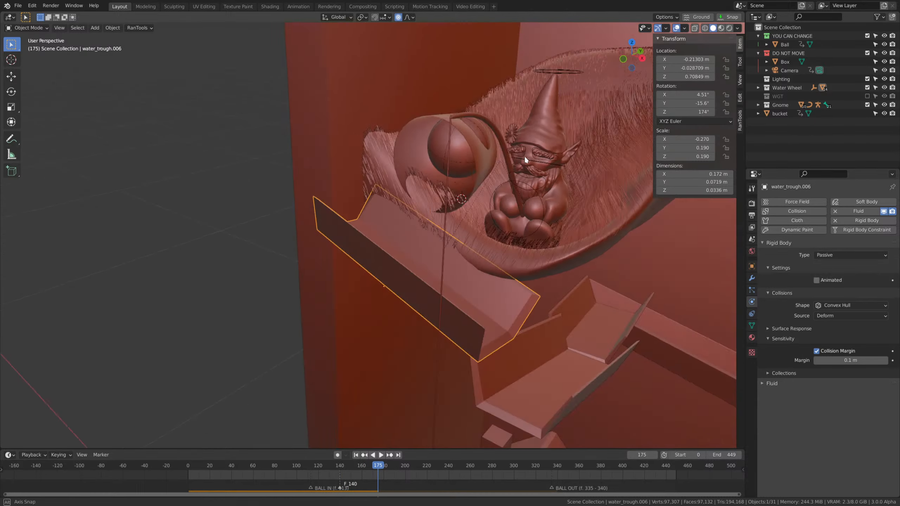
Set the top trough's collision margin to 0.01 m and replay the simulation from the start to frame 168.
{"action": "scroll", "coordinate": [525, 155], "scroll_direction": "up", "scroll_amount": 3}
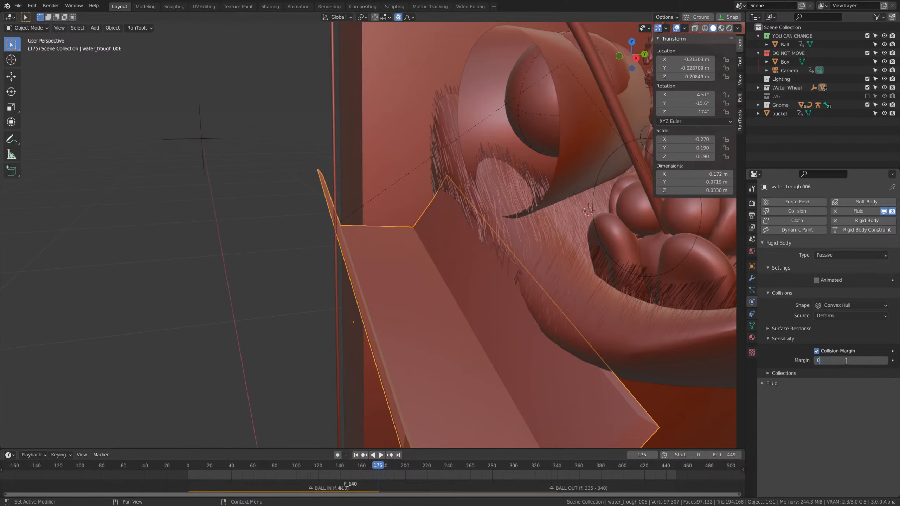
{"action": "type", "text": ".01"}
{"action": "key", "text": "Return"}
{"action": "key", "text": "shift+Left"}
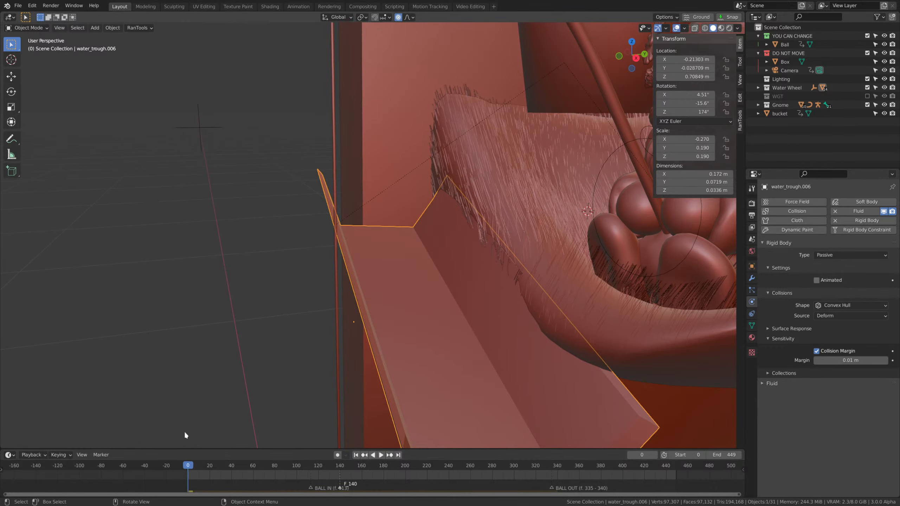
{"action": "scroll", "coordinate": [470, 250], "scroll_direction": "down", "scroll_amount": 3}
{"action": "middle_click_drag", "start_coordinate": [520, 239], "coordinate": [525, 238]}
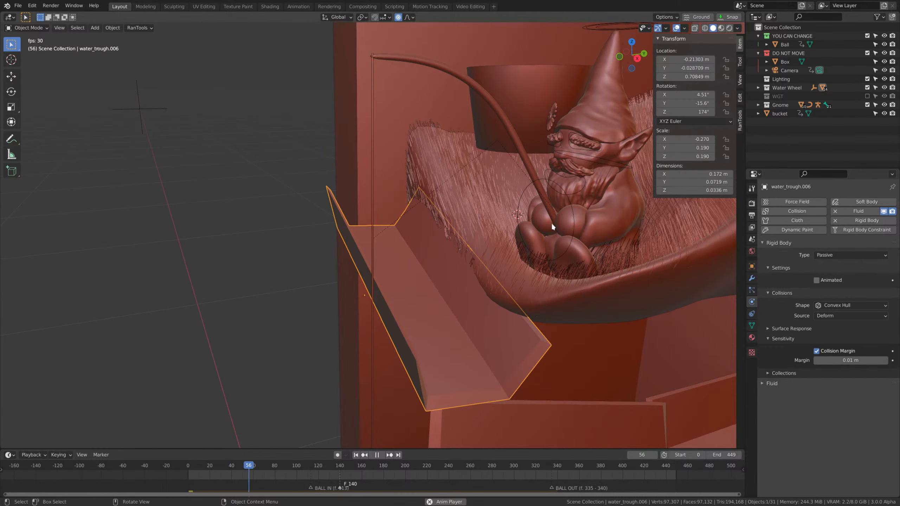
{"action": "middle_click_drag", "start_coordinate": [630, 269], "coordinate": [628, 269]}
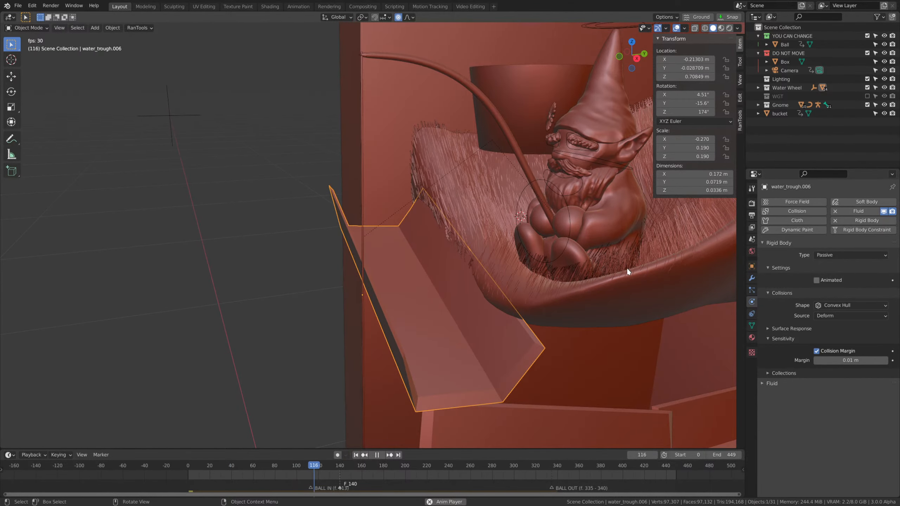
{"action": "scroll", "coordinate": [627, 268], "scroll_direction": "down", "scroll_amount": 4}
{"action": "middle_click_drag", "start_coordinate": [537, 293], "coordinate": [548, 292]}
{"action": "scroll", "coordinate": [548, 293], "scroll_direction": "up", "scroll_amount": 1}
{"action": "key", "text": "space"}
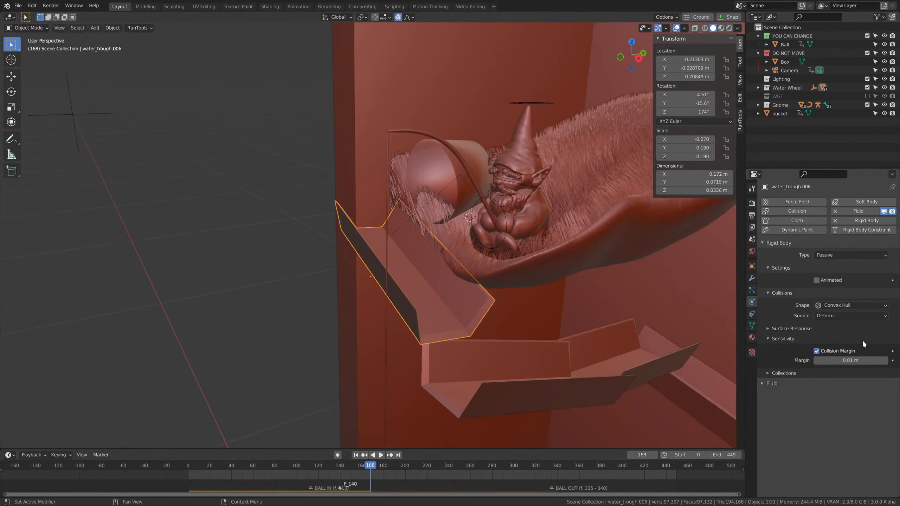
Set the top trough's collision shape to Mesh and the rigid body world's substeps per frame to 20.
{"action": "left_click", "coordinate": [817, 306]}
{"action": "left_click", "coordinate": [836, 374]}
{"action": "left_click", "coordinate": [751, 239]}
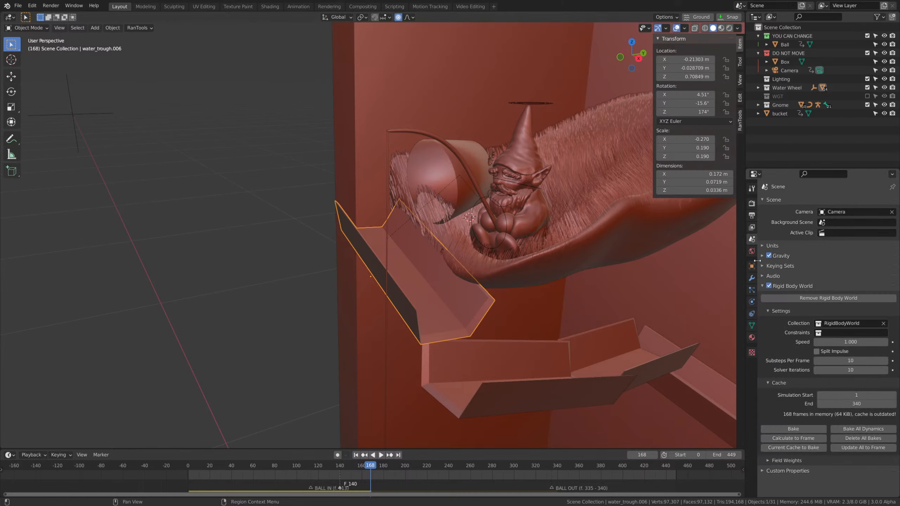
{"action": "left_click", "coordinate": [836, 359]}
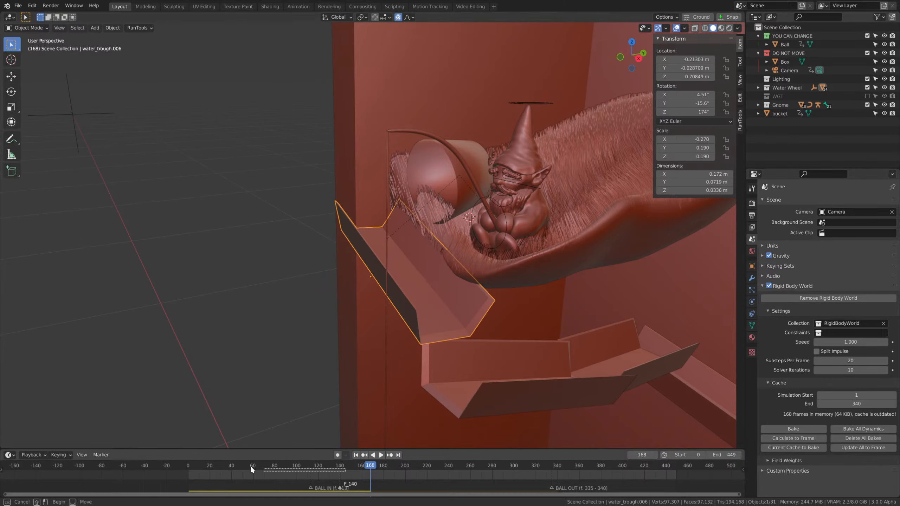
Replay the simulation from the start to frame 158.
{"action": "key", "text": "shift+Left"}
{"action": "key", "text": "space"}
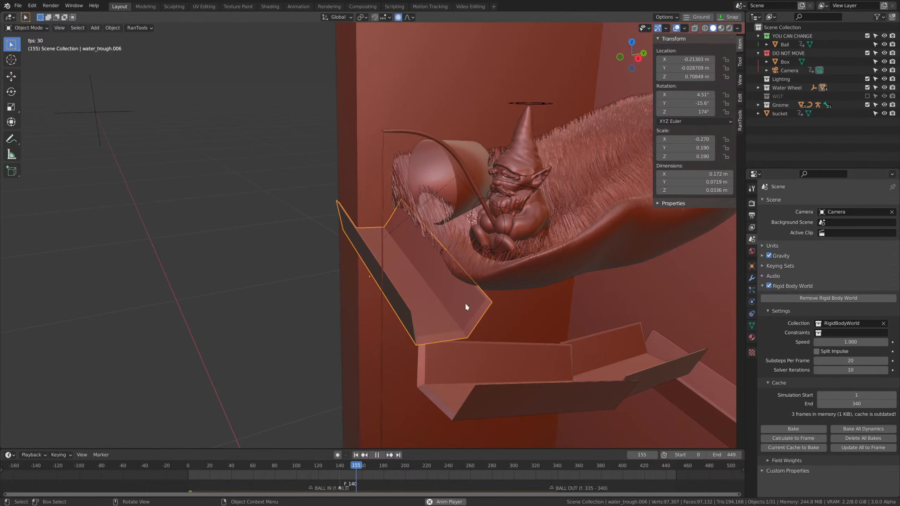
{"action": "key", "text": "space"}
Scale up the top trough's mesh by 1.134 and add seven evenly spaced crosswise loop cuts along its length.
{"action": "middle_click_drag", "start_coordinate": [465, 302], "coordinate": [403, 344]}
{"action": "scroll", "coordinate": [508, 343], "scroll_direction": "up", "scroll_amount": 5}
{"action": "middle_click_drag", "start_coordinate": [508, 343], "coordinate": [512, 368]}
{"action": "key", "text": "Tab"}
{"action": "key", "text": "s"}
{"action": "left_click", "coordinate": [496, 345]}
{"action": "key", "text": "ctrl+r"}
{"action": "scroll", "coordinate": [329, 286], "scroll_direction": "up", "scroll_amount": 6}
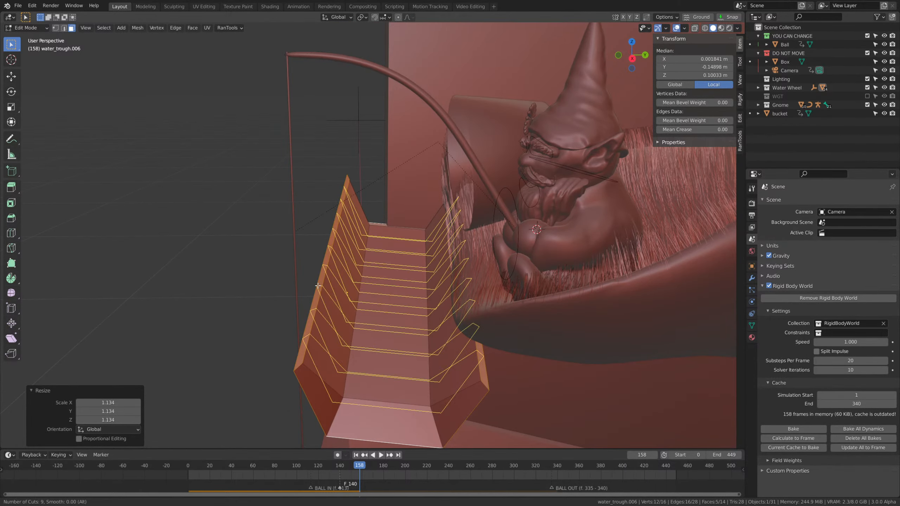
{"action": "left_click", "coordinate": [321, 286]}
{"action": "right_click", "coordinate": [317, 284]}
{"action": "key", "text": "Tab"}
{"action": "scroll", "coordinate": [468, 337], "scroll_direction": "down", "scroll_amount": 2}
{"action": "middle_click_drag", "start_coordinate": [468, 337], "coordinate": [492, 348]}
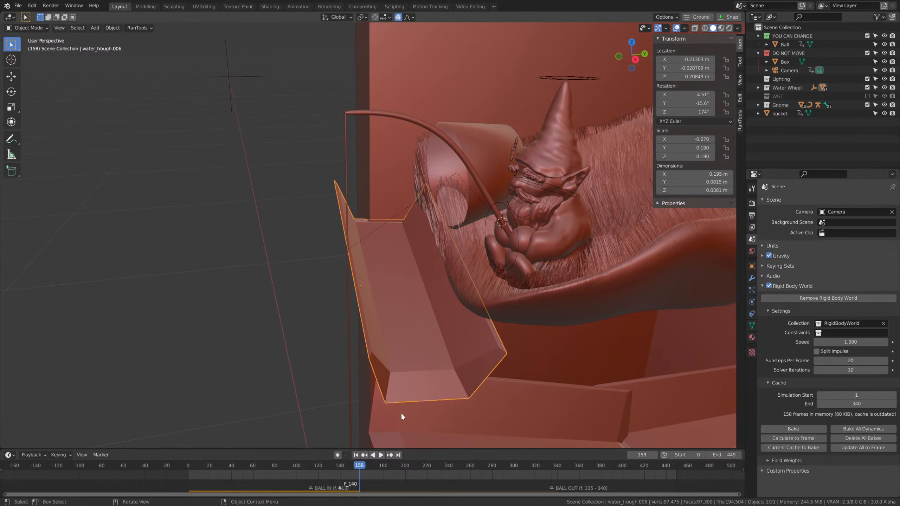
Replay the simulation from the start to frame 159 and watch the ball meet the subdivided top trough.
{"action": "left_click_drag", "start_coordinate": [358, 466], "coordinate": [188, 464]}
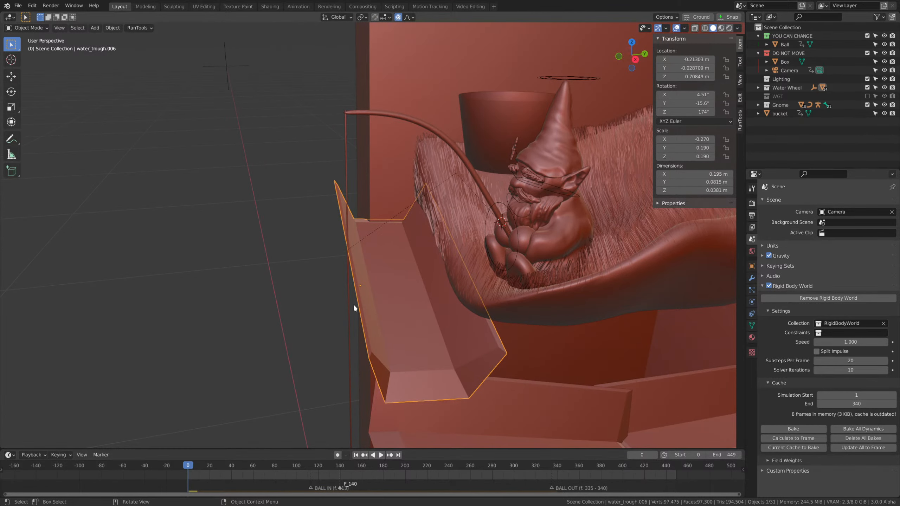
{"action": "middle_click_drag", "start_coordinate": [564, 262], "coordinate": [583, 266]}
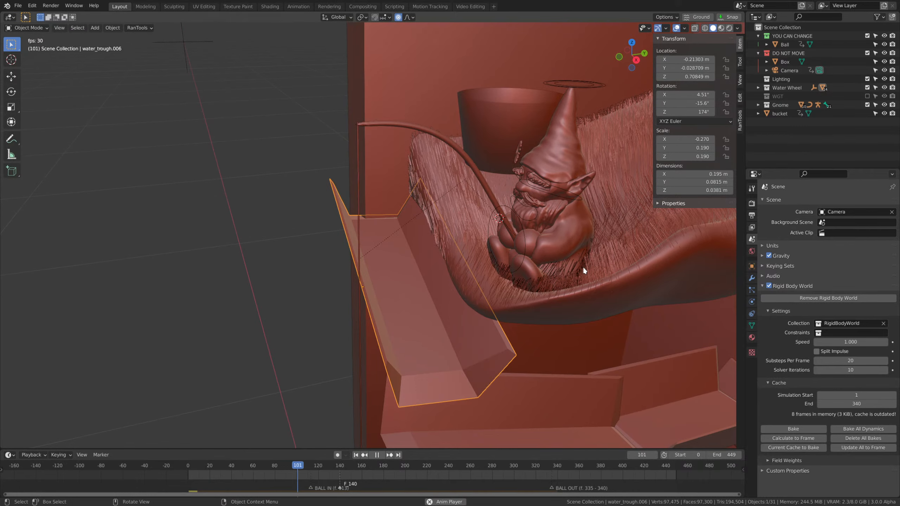
{"action": "key", "text": "space"}
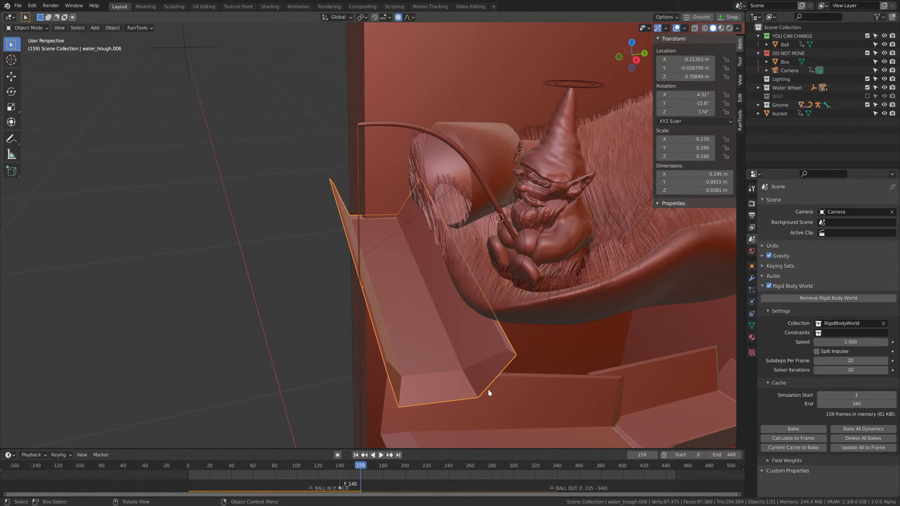
Go to frame 133, select the ball inside the bucket and set its collision shape to Mesh.
{"action": "left_click_drag", "start_coordinate": [355, 464], "coordinate": [332, 465]}
{"action": "left_click", "coordinate": [519, 100]}
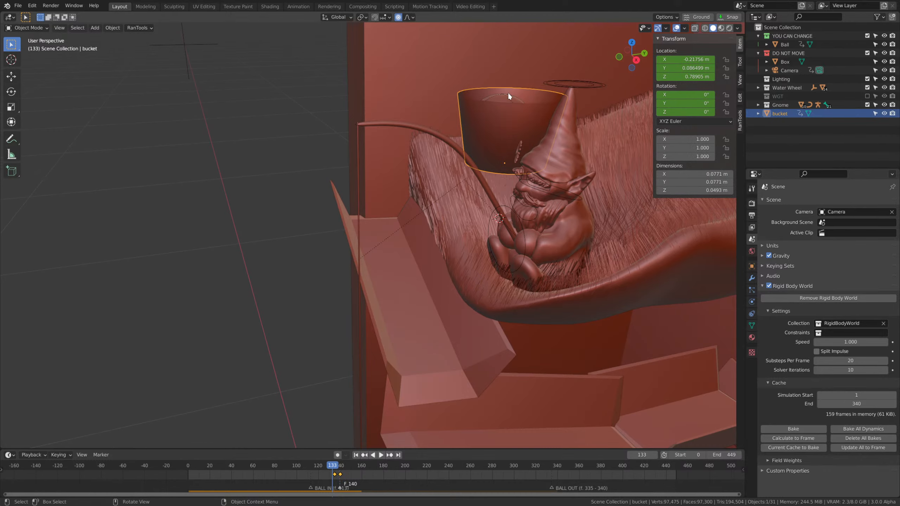
{"action": "left_click", "coordinate": [508, 95]}
{"action": "left_click", "coordinate": [750, 300]}
{"action": "left_click", "coordinate": [841, 324]}
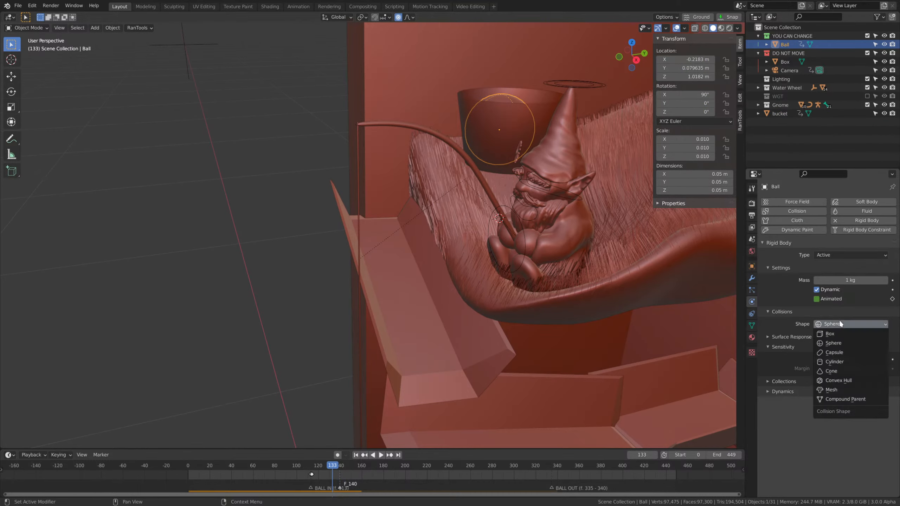
{"action": "left_click", "coordinate": [842, 390]}
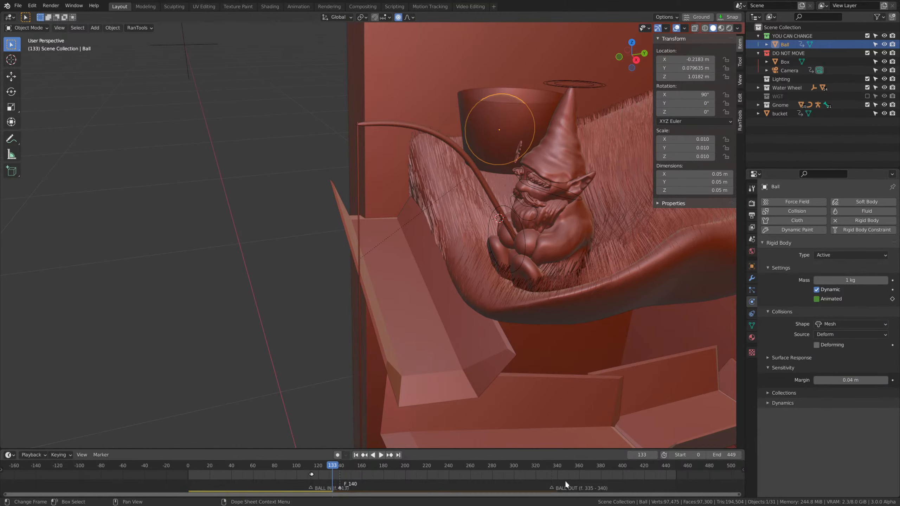
Replay the simulation from the start and watch the ball's release with its Mesh collision shape.
{"action": "left_click", "coordinate": [184, 466]}
{"action": "key", "text": "space"}
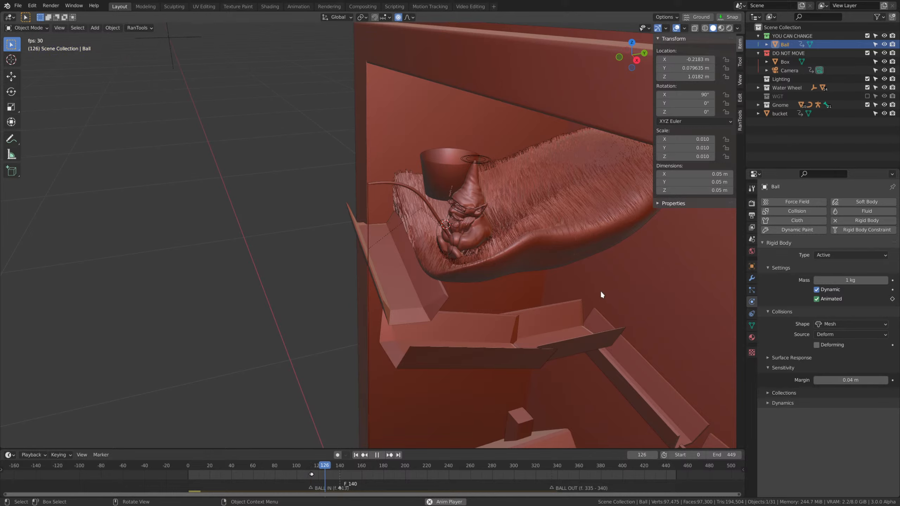
{"action": "middle_click_drag", "start_coordinate": [598, 292], "coordinate": [582, 270]}
{"action": "scroll", "coordinate": [579, 271], "scroll_direction": "up", "scroll_amount": 3}
{"action": "key", "text": "space"}
Set the ball's collision shape to Convex Hull and replay the simulation from the start to frame 175.
{"action": "left_click_drag", "start_coordinate": [443, 467], "coordinate": [100, 453]}
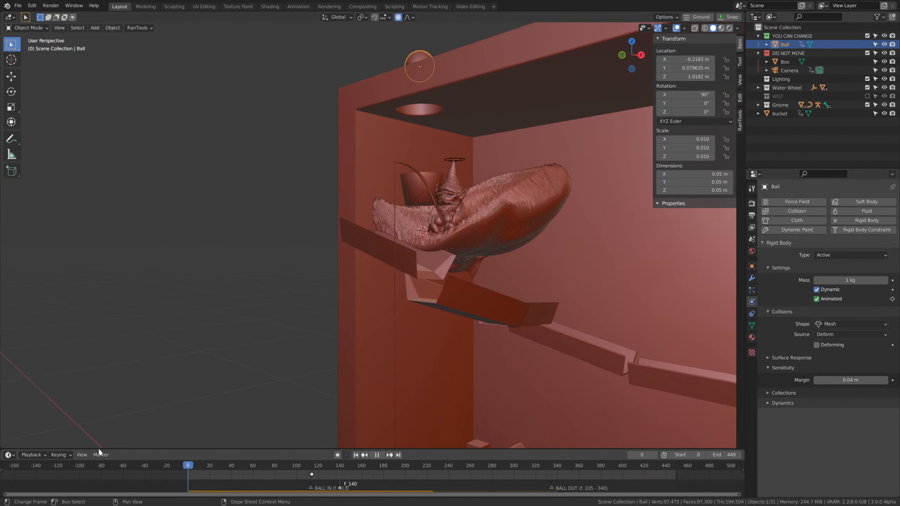
{"action": "key", "text": "space"}
{"action": "left_click", "coordinate": [851, 324]}
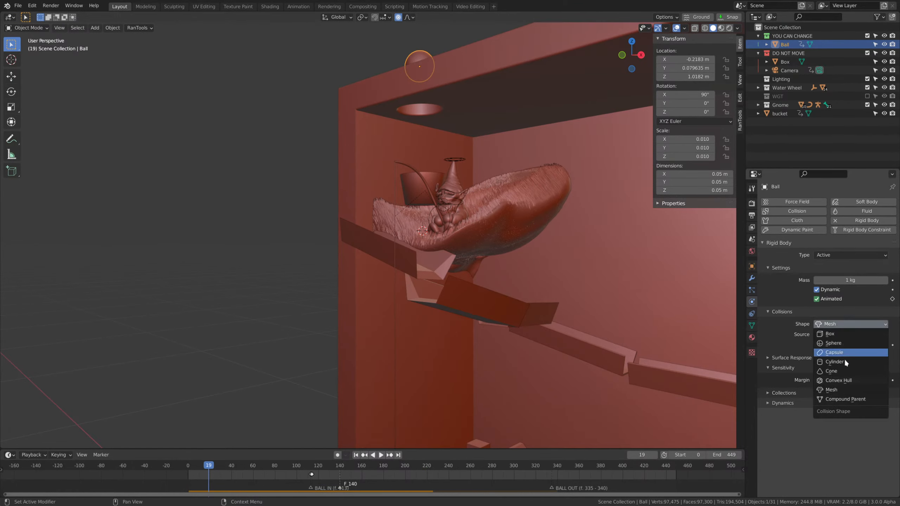
{"action": "left_click", "coordinate": [840, 382]}
{"action": "key", "text": "space"}
{"action": "middle_click_drag", "start_coordinate": [398, 284], "coordinate": [400, 303]}
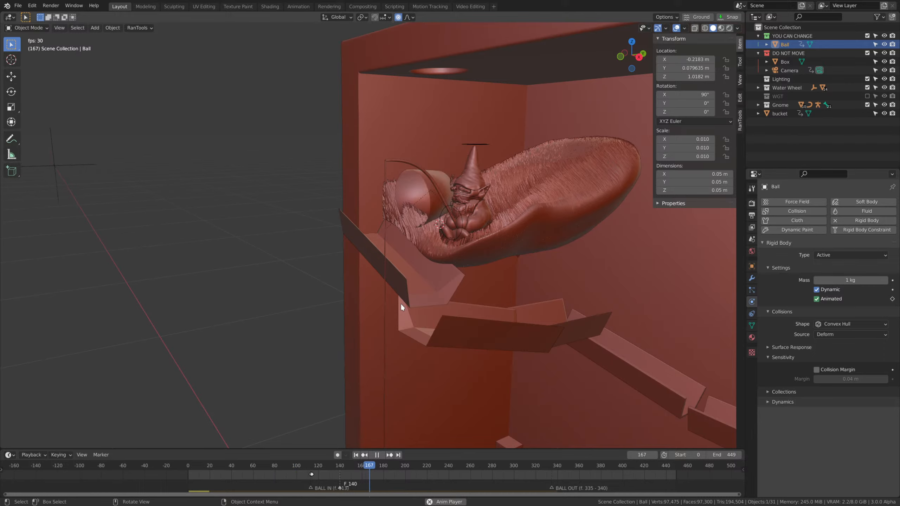
{"action": "key", "text": "space"}
Set the ball's collision shape back to Sphere, replay the simulation from the start and stop at frame 142.
{"action": "left_click", "coordinate": [840, 322]}
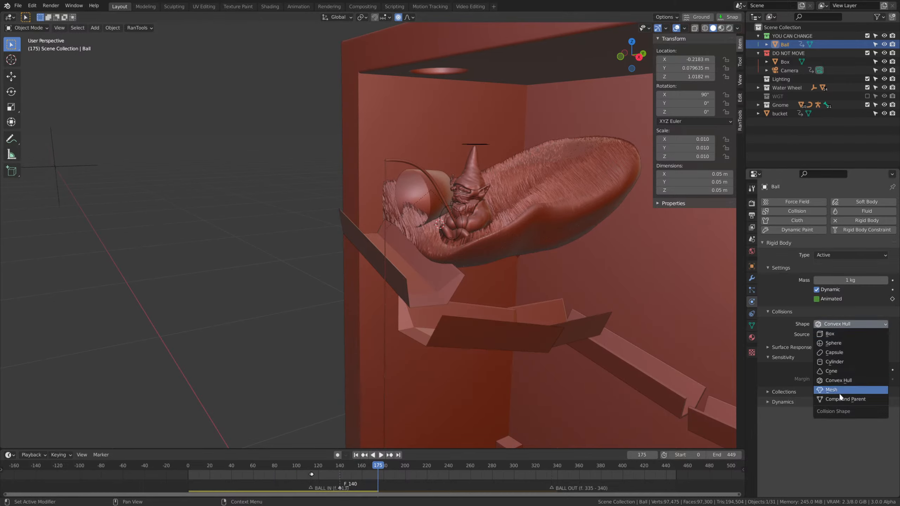
{"action": "left_click", "coordinate": [842, 343]}
{"action": "left_click_drag", "start_coordinate": [311, 465], "coordinate": [132, 451]}
{"action": "key", "text": "space"}
{"action": "scroll", "coordinate": [490, 132], "scroll_direction": "down", "scroll_amount": 3}
{"action": "middle_click_drag", "start_coordinate": [490, 133], "coordinate": [485, 308]}
{"action": "scroll", "coordinate": [486, 308], "scroll_direction": "up", "scroll_amount": 2}
{"action": "left_click", "coordinate": [539, 263]}
{"action": "middle_click_drag", "start_coordinate": [539, 263], "coordinate": [473, 279]}
{"action": "left_click_drag", "start_coordinate": [329, 467], "coordinate": [342, 468]}
{"action": "key", "text": "space"}
Select the lengthwise strip of faces on the top trough's underside and move it down along Z to thicken the floor.
{"action": "middle_click_drag", "start_coordinate": [400, 373], "coordinate": [599, 267]}
{"action": "scroll", "coordinate": [433, 318], "scroll_direction": "up", "scroll_amount": 3}
{"action": "left_click", "coordinate": [433, 318]}
{"action": "scroll", "coordinate": [464, 324], "scroll_direction": "up", "scroll_amount": 1}
{"action": "key", "text": "Tab"}
{"action": "scroll", "coordinate": [464, 323], "scroll_direction": "down", "scroll_amount": 2}
{"action": "scroll", "coordinate": [478, 328], "scroll_direction": "up", "scroll_amount": 1}
{"action": "key", "text": "3"}
{"action": "key", "text": "3"}
{"action": "left_click", "coordinate": [273, 294]}
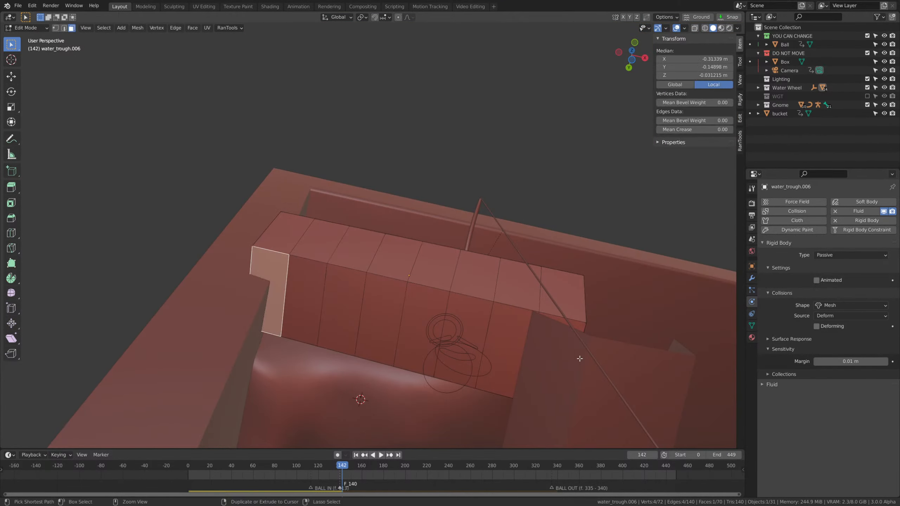
{"action": "left_click", "coordinate": [518, 343], "text": "ctrl"}
{"action": "middle_click_drag", "start_coordinate": [547, 339], "coordinate": [417, 266]}
{"action": "key", "text": "g"}
{"action": "key", "text": "z"}
{"action": "left_click", "coordinate": [462, 357]}
{"action": "key", "text": "Tab"}
{"action": "key", "text": "Tab"}
Add three lengthwise loop cuts to the top trough's floor and one to each side wall, without sliding them.
{"action": "key", "text": "ctrl+r"}
{"action": "scroll", "coordinate": [444, 238], "scroll_direction": "up", "scroll_amount": 2}
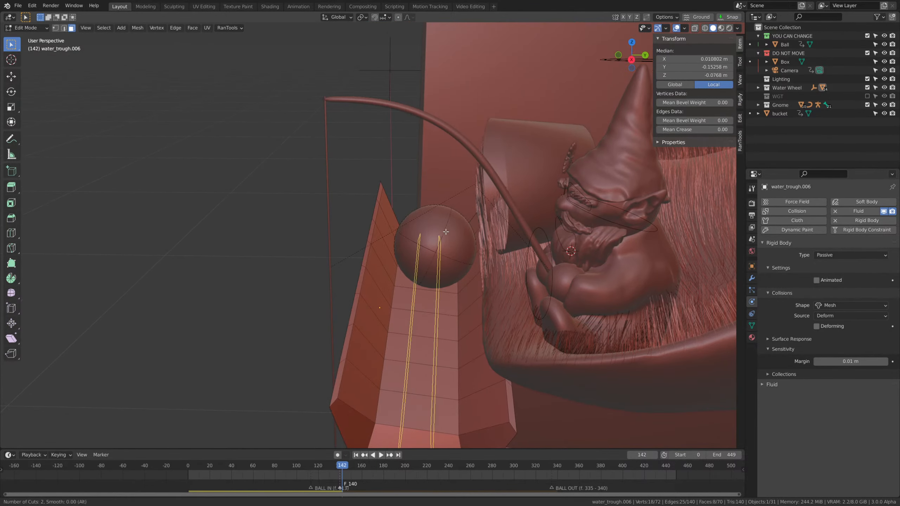
{"action": "left_click", "coordinate": [445, 231]}
{"action": "right_click", "coordinate": [446, 231]}
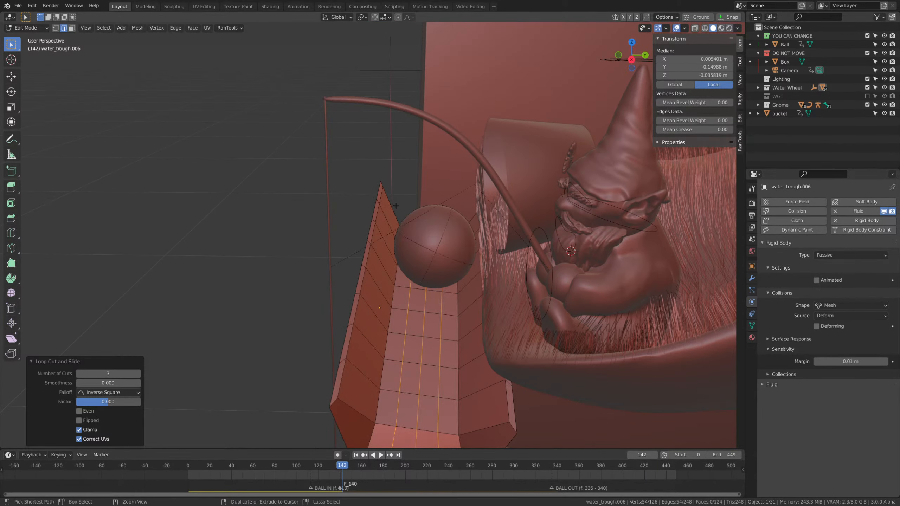
{"action": "key", "text": "ctrl+r"}
{"action": "left_click", "coordinate": [473, 220]}
{"action": "right_click", "coordinate": [473, 220]}
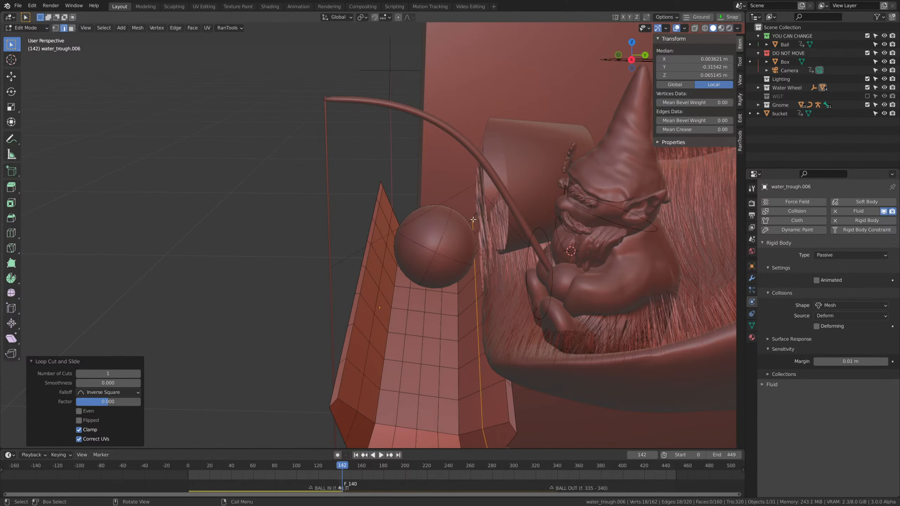
{"action": "middle_click_drag", "start_coordinate": [474, 219], "coordinate": [432, 249]}
{"action": "key", "text": "Tab"}
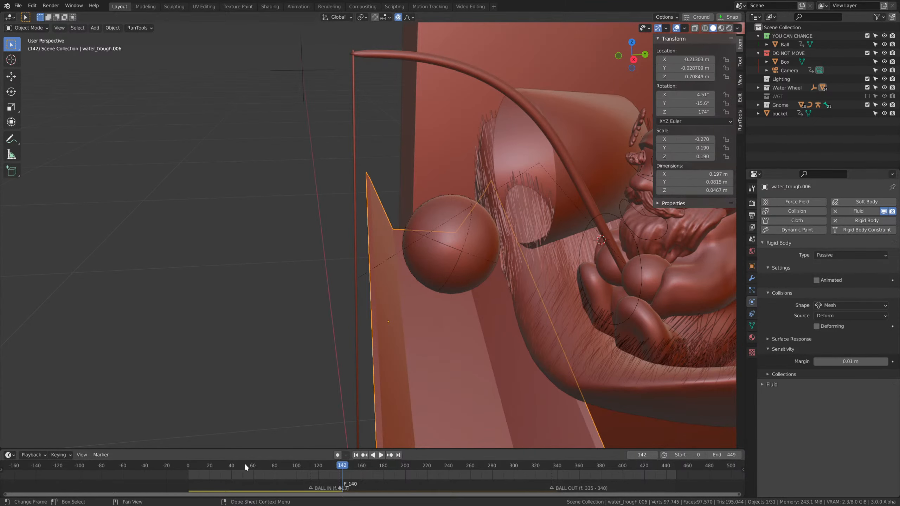
Replay the simulation from the start to frame 156 and inspect the top trough's subdivided mesh.
{"action": "key", "text": "shift+Left"}
{"action": "middle_click_drag", "start_coordinate": [506, 266], "coordinate": [510, 264]}
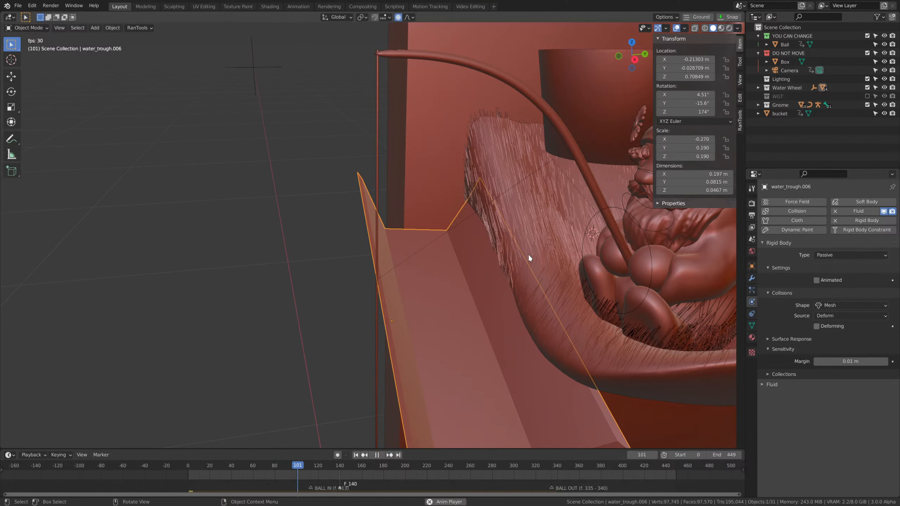
{"action": "key", "text": "space"}
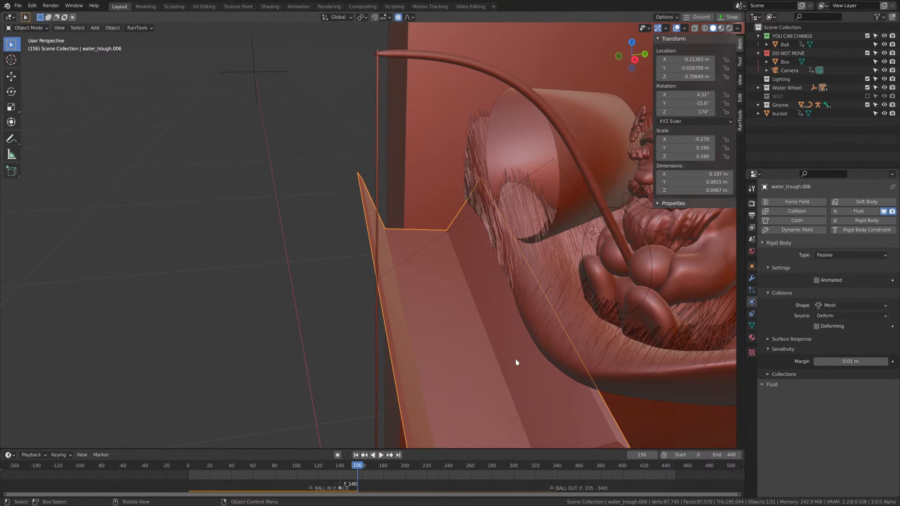
{"action": "middle_click_drag", "start_coordinate": [607, 323], "coordinate": [483, 336]}
{"action": "key", "text": "Tab"}
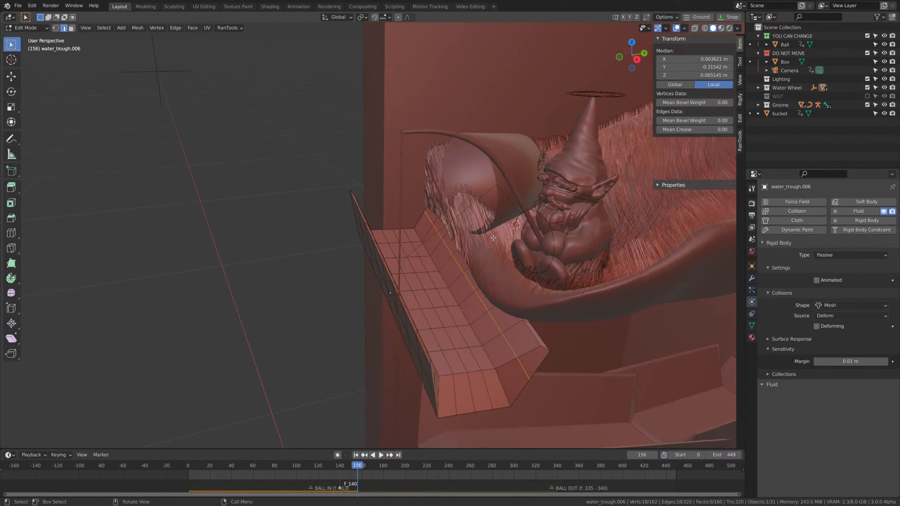
{"action": "key", "text": "Tab"}
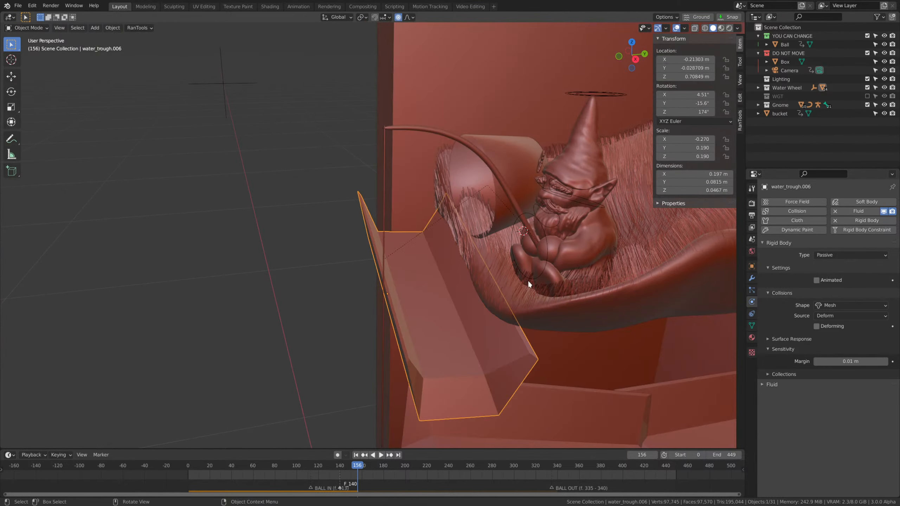
{"action": "middle_click_drag", "start_coordinate": [527, 280], "coordinate": [438, 303]}
{"action": "middle_click_drag", "start_coordinate": [474, 304], "coordinate": [472, 306]}
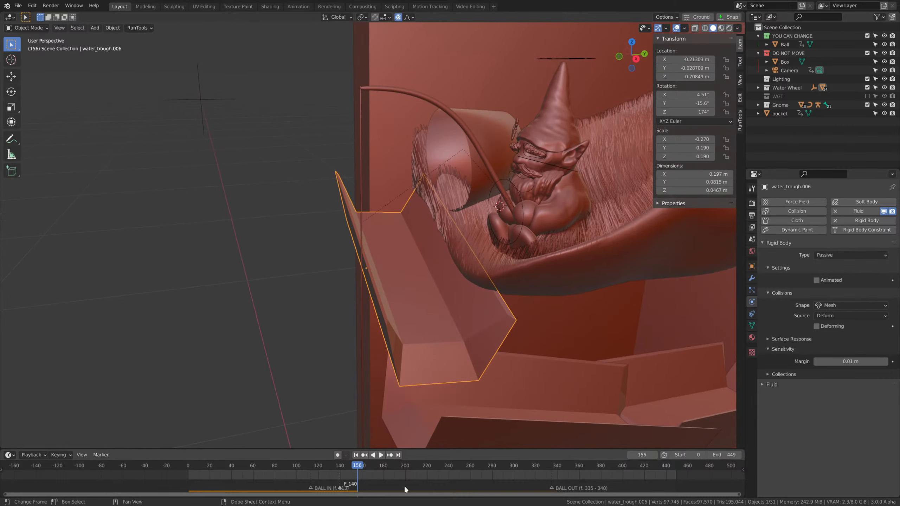
Replay the simulation from the start once more and watch the ball pass the top trough.
{"action": "left_click_drag", "start_coordinate": [354, 466], "coordinate": [186, 461]}
{"action": "key", "text": "space"}
{"action": "middle_click_drag", "start_coordinate": [475, 323], "coordinate": [469, 323]}
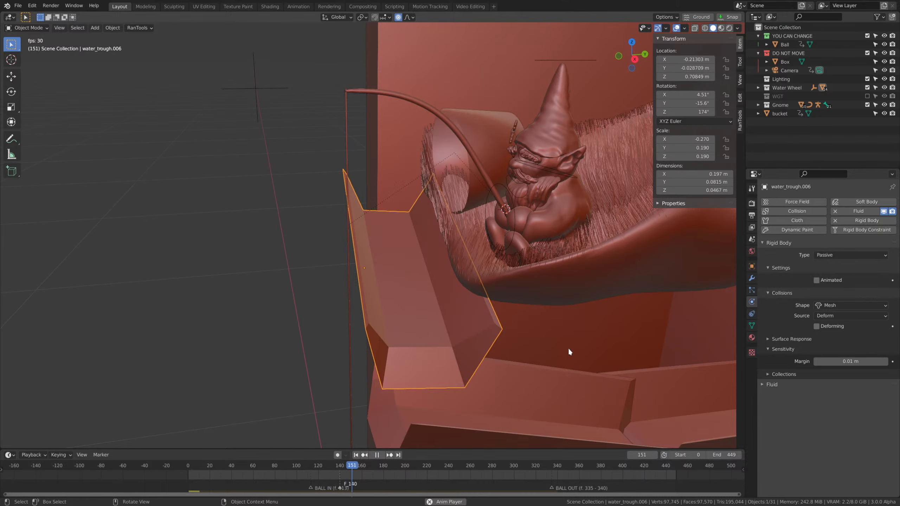
{"action": "key", "text": "space"}
Return to frame 0, show the trough's surface response and collections settings, and set its collision margin to 0.1 m.
{"action": "left_click_drag", "start_coordinate": [354, 468], "coordinate": [177, 462]}
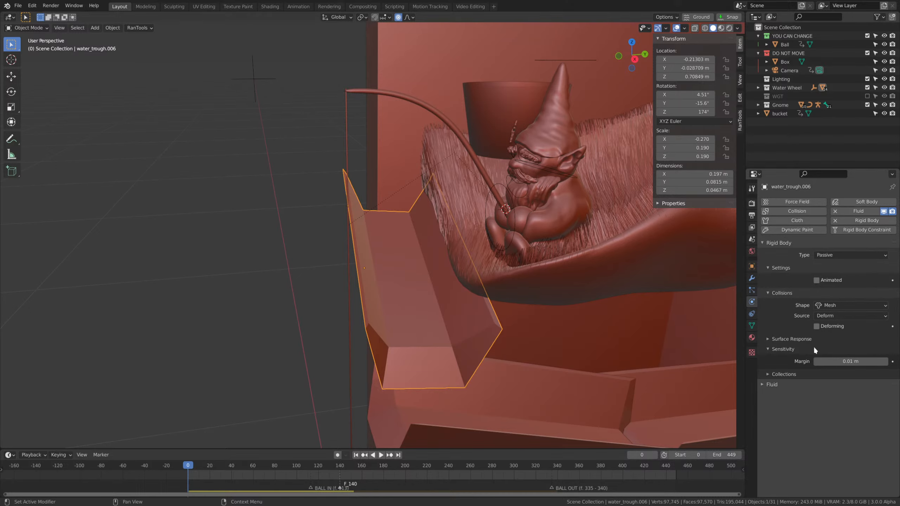
{"action": "left_click", "coordinate": [794, 339]}
{"action": "left_click", "coordinate": [795, 398]}
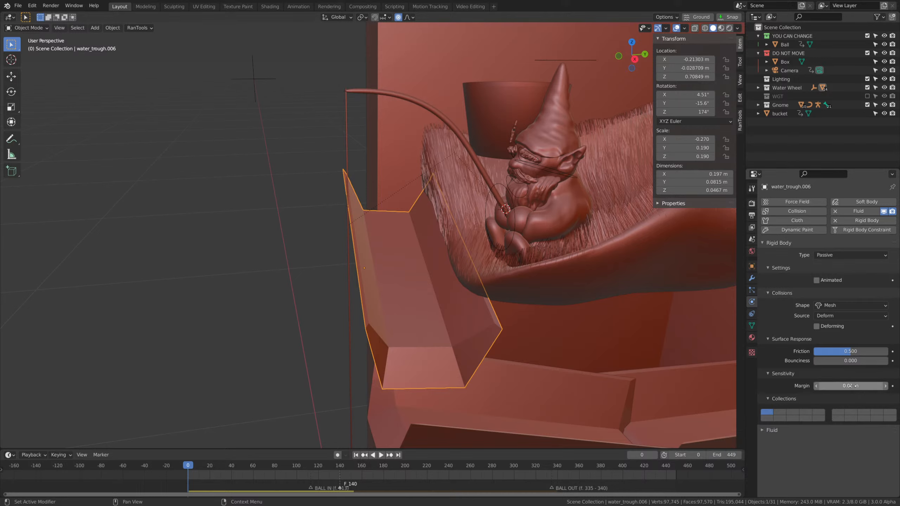
{"action": "left_click_drag", "start_coordinate": [852, 386], "coordinate": [855, 386]}
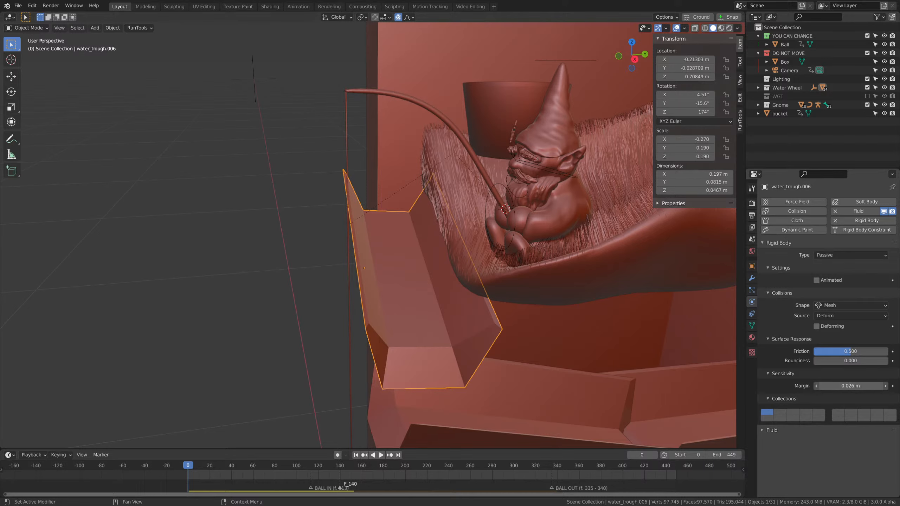
{"action": "left_click", "coordinate": [853, 386]}
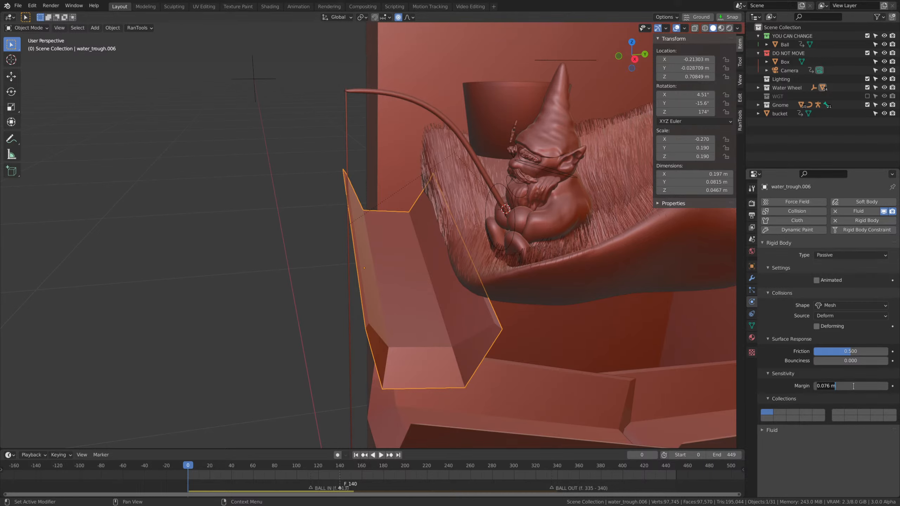
{"action": "key", "text": "ctrl+a"}
{"action": "type", "text": "0.1"}
{"action": "key", "text": "Return"}
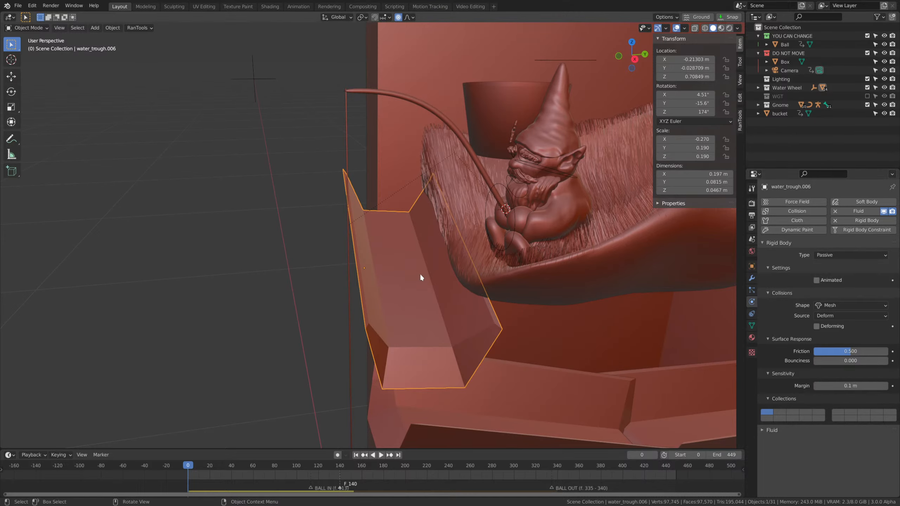
Play the simulation from the start to frame 163 while watching the top trough.
{"action": "key", "text": "space"}
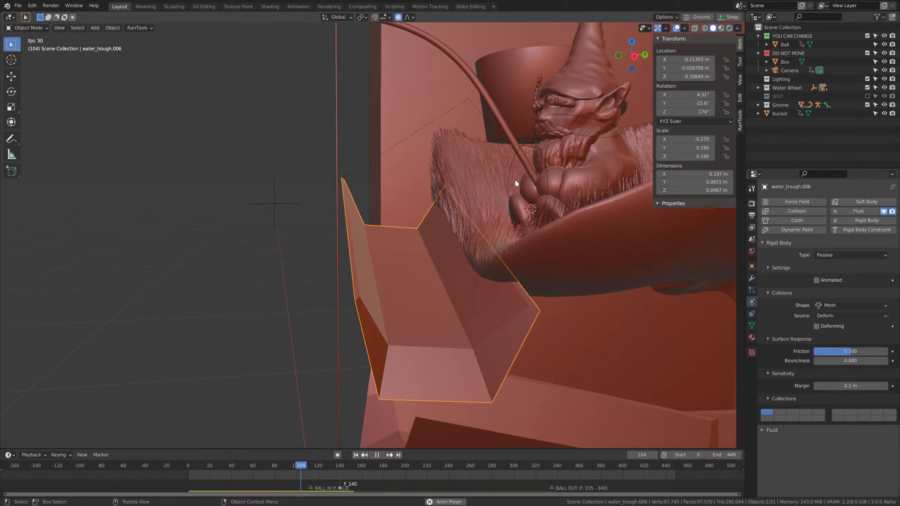
{"action": "middle_click_drag", "start_coordinate": [557, 244], "coordinate": [557, 257]}
{"action": "scroll", "coordinate": [592, 226], "scroll_direction": "down", "scroll_amount": 2}
{"action": "key", "text": "space"}
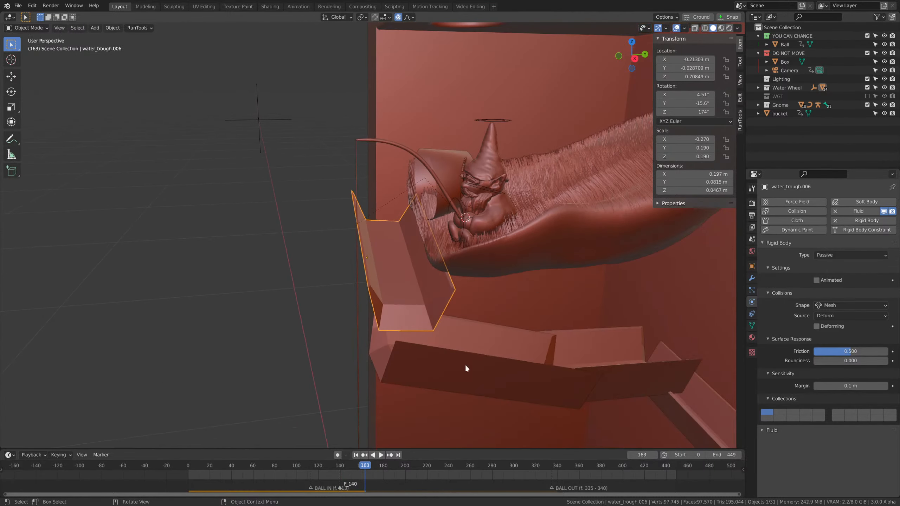
Set the rigid body world's simulation speed to 0.5 in the scene settings.
{"action": "left_click_drag", "start_coordinate": [323, 471], "coordinate": [282, 465]}
{"action": "left_click", "coordinate": [752, 239]}
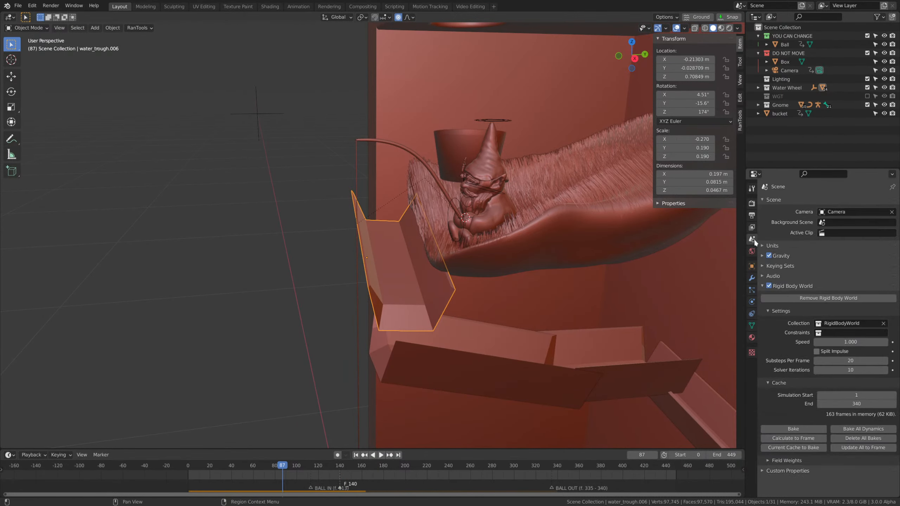
{"action": "double_click", "coordinate": [847, 341]}
{"action": "key", "text": "BackSpace"}
{"action": "key", "text": "BackSpace"}
{"action": "key", "text": "BackSpace"}
{"action": "type", "text": "0.5"}
{"action": "key", "text": "Return"}
{"action": "left_click", "coordinate": [825, 351]}
{"action": "left_click", "coordinate": [826, 351]}
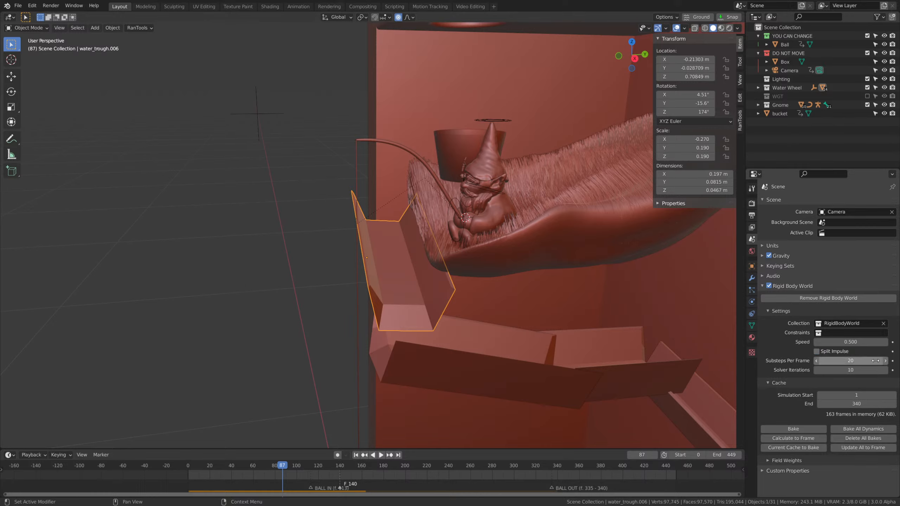
Set the rigid body world's substeps per frame to 50 and bake the simulation.
{"action": "left_click", "coordinate": [856, 361]}
{"action": "type", "text": "5"}
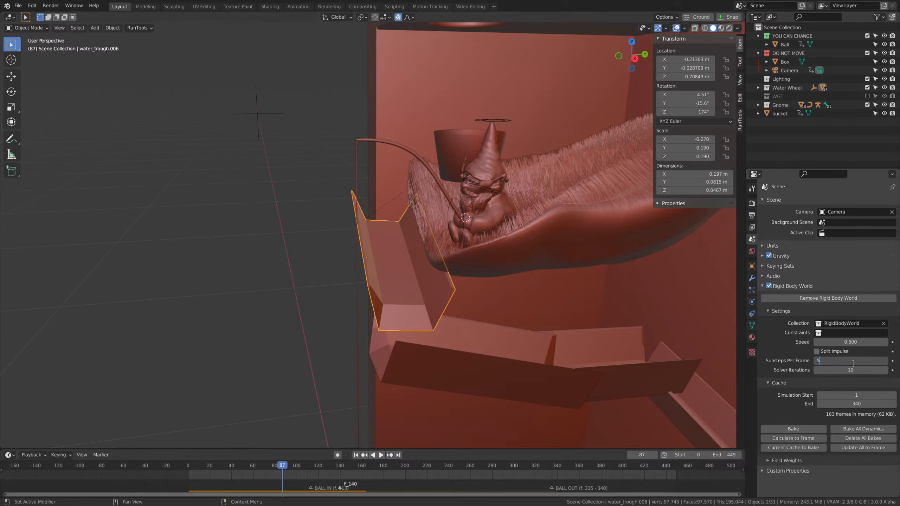
{"action": "type", "text": "0"}
{"action": "key", "text": "Return"}
{"action": "left_click", "coordinate": [804, 429]}
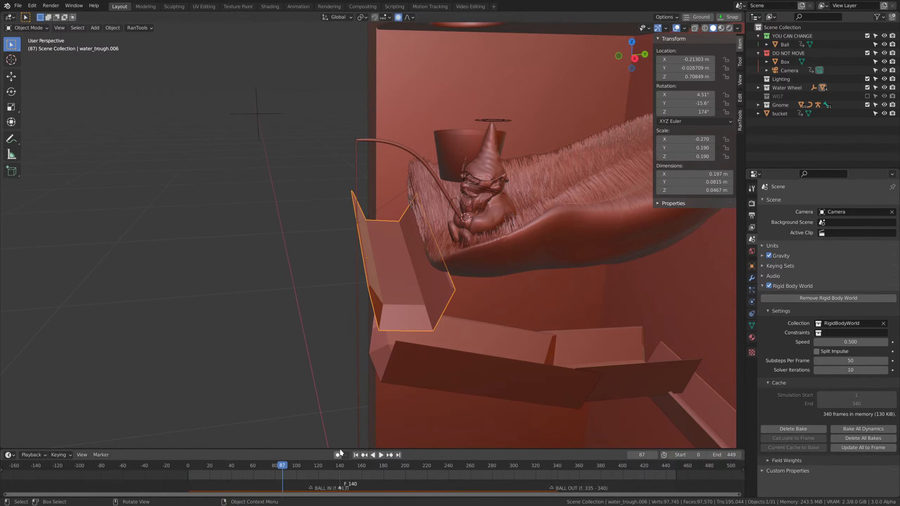
Play the baked simulation and examine the ball's contact with the top trough around frames 143 to 148.
{"action": "key", "text": "space"}
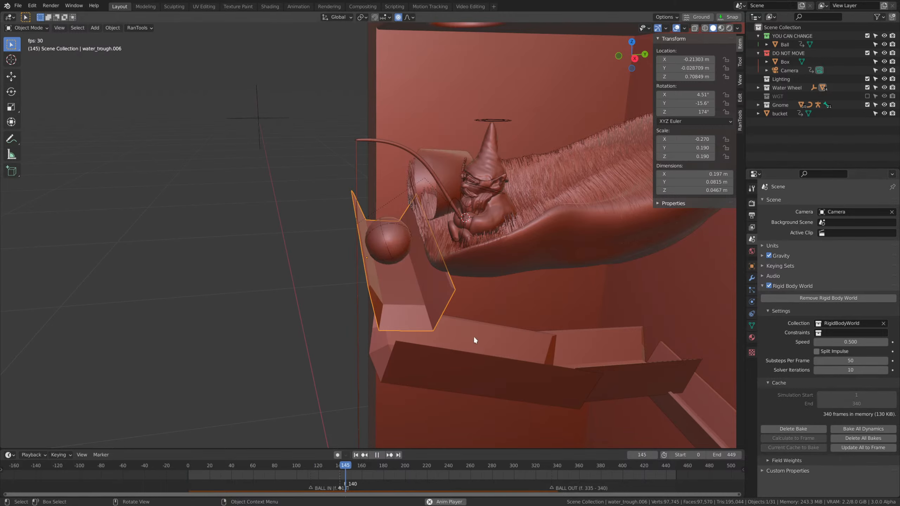
{"action": "mouse_move", "coordinate": [350, 468]}
{"action": "left_mouse_down"}
{"action": "mouse_move", "coordinate": [321, 468]}
{"action": "mouse_move", "coordinate": [343, 468]}
{"action": "left_mouse_up"}
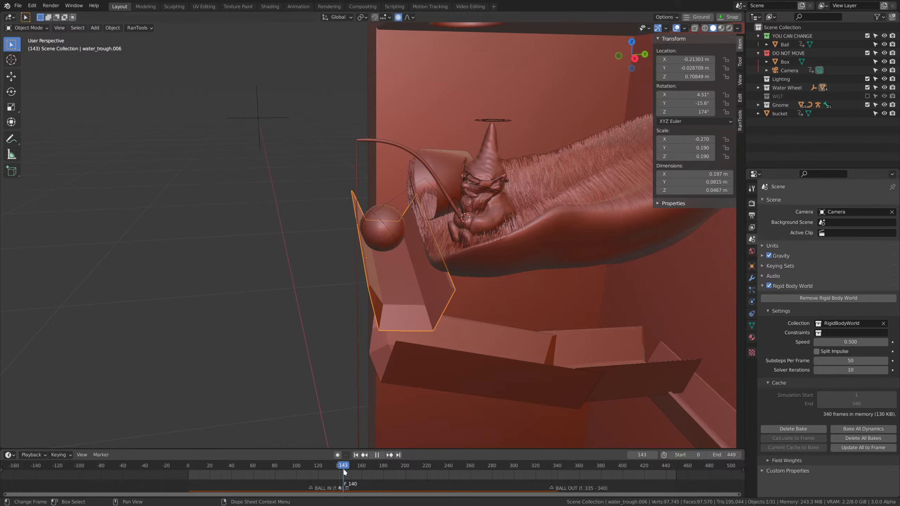
{"action": "middle_click_drag", "start_coordinate": [363, 332], "coordinate": [436, 337]}
{"action": "scroll", "coordinate": [436, 287], "scroll_direction": "up", "scroll_amount": 1}
{"action": "key", "text": "Tab"}
{"action": "scroll", "coordinate": [468, 334], "scroll_direction": "up", "scroll_amount": 2}
{"action": "key", "text": "Tab"}
{"action": "key", "text": "space"}
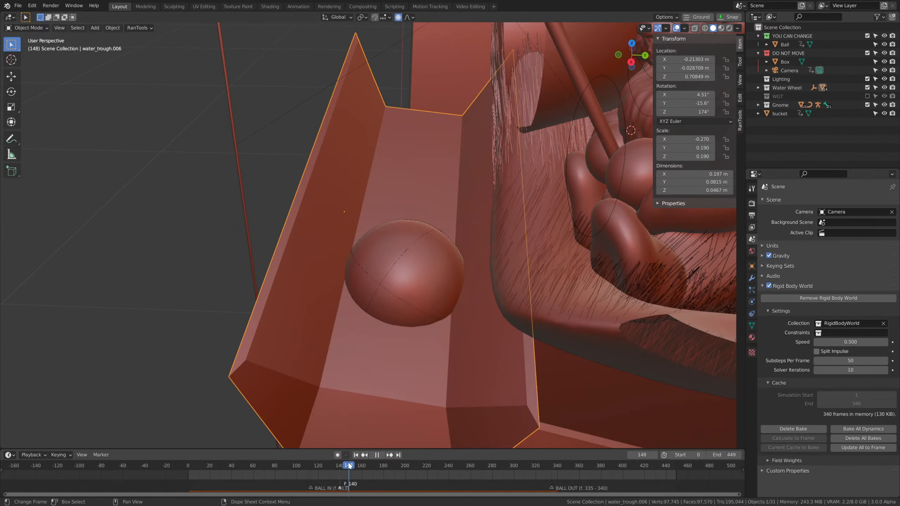
{"action": "left_click_drag", "start_coordinate": [349, 465], "coordinate": [345, 465]}
{"action": "middle_click_drag", "start_coordinate": [419, 251], "coordinate": [456, 251]}
{"action": "scroll", "coordinate": [394, 257], "scroll_direction": "up", "scroll_amount": 2}
Show the ball's rigid body settings, enable its collision margin and set the margin to 0.01 m.
{"action": "left_click", "coordinate": [395, 257]}
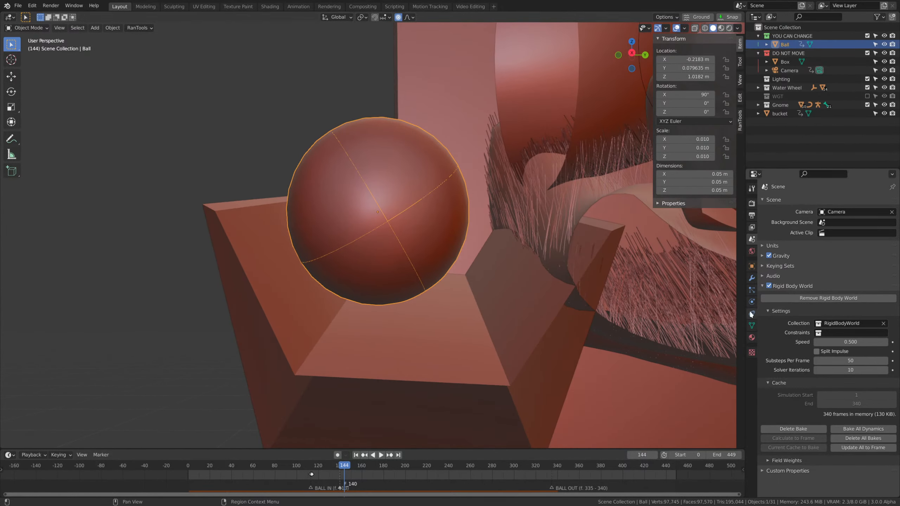
{"action": "left_click", "coordinate": [752, 302]}
{"action": "middle_click_drag", "start_coordinate": [620, 308], "coordinate": [574, 276]}
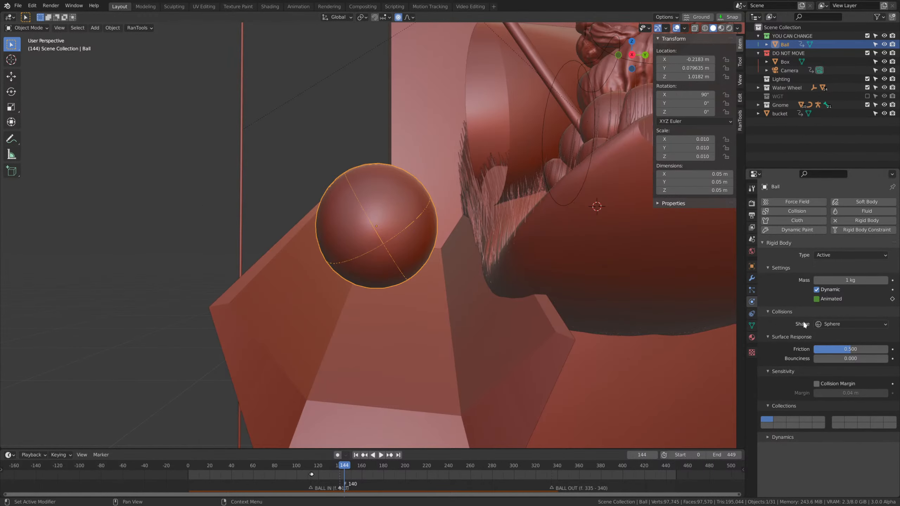
{"action": "middle_click_drag", "start_coordinate": [651, 337], "coordinate": [758, 327]}
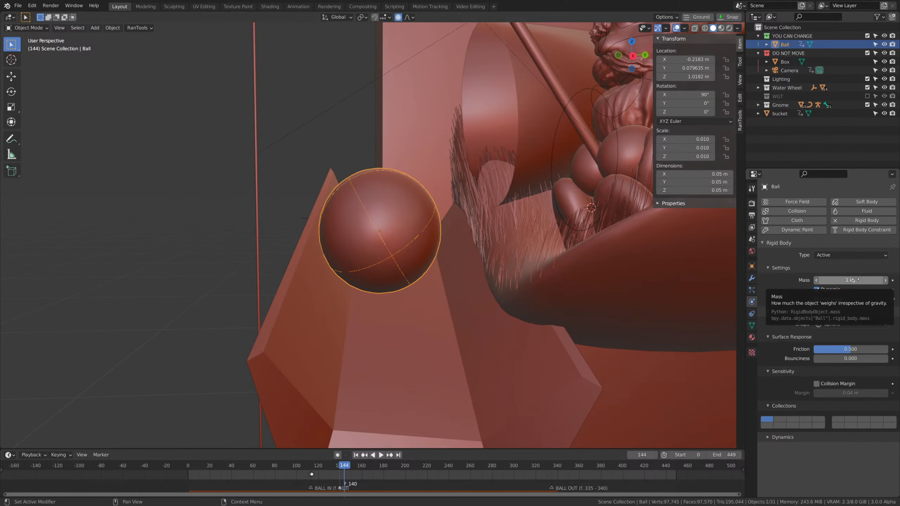
{"action": "key", "text": "Tab"}
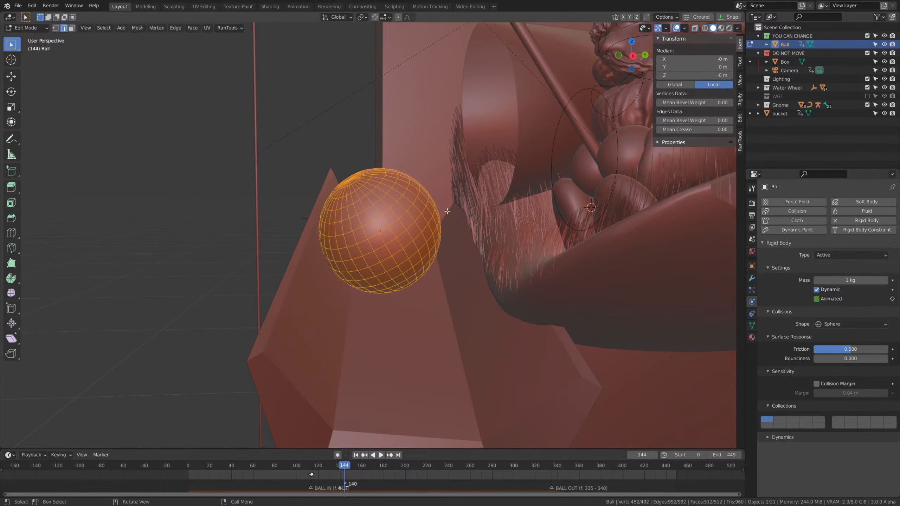
{"action": "key", "text": "Tab"}
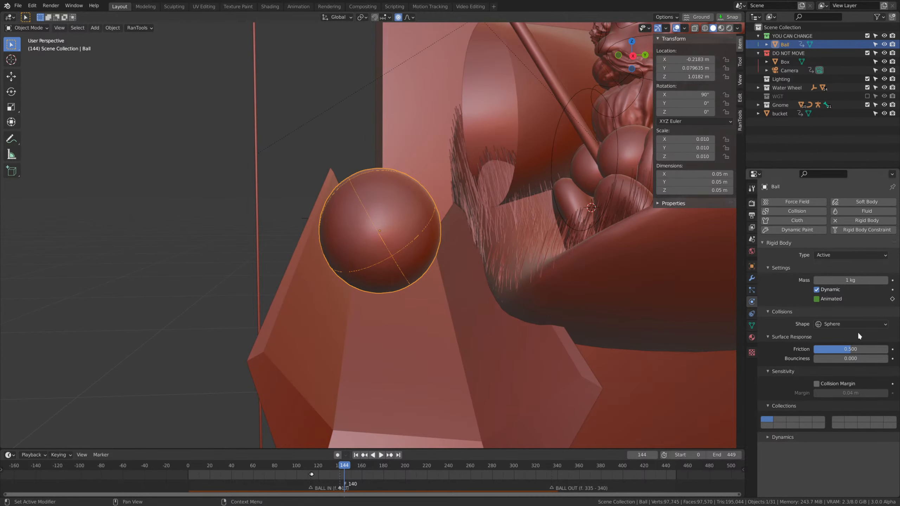
{"action": "left_click", "coordinate": [833, 385]}
{"action": "left_click", "coordinate": [854, 392]}
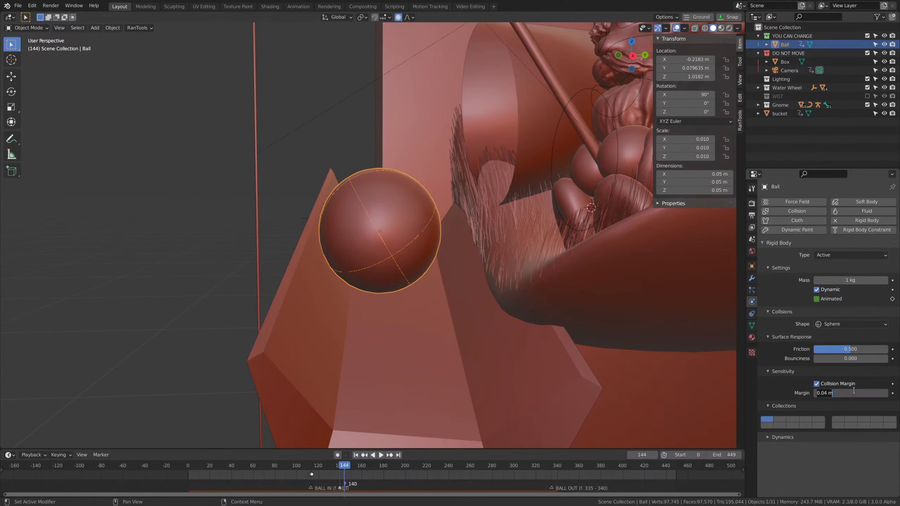
{"action": "type", "text": "0.01"}
{"action": "key", "text": "Return"}
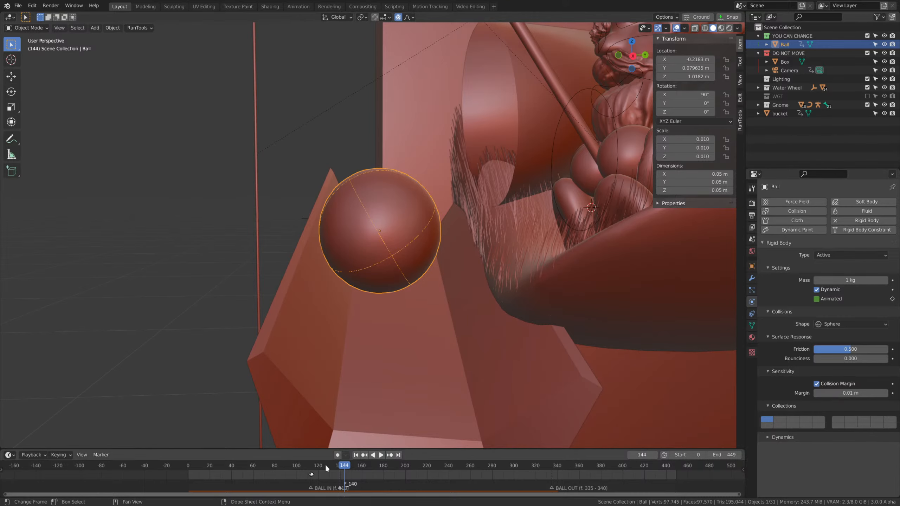
Start playback from the beginning, stop it at frame 60, and rebake the rigid body simulation.
{"action": "key", "text": "shift+Left"}
{"action": "key", "text": "space"}
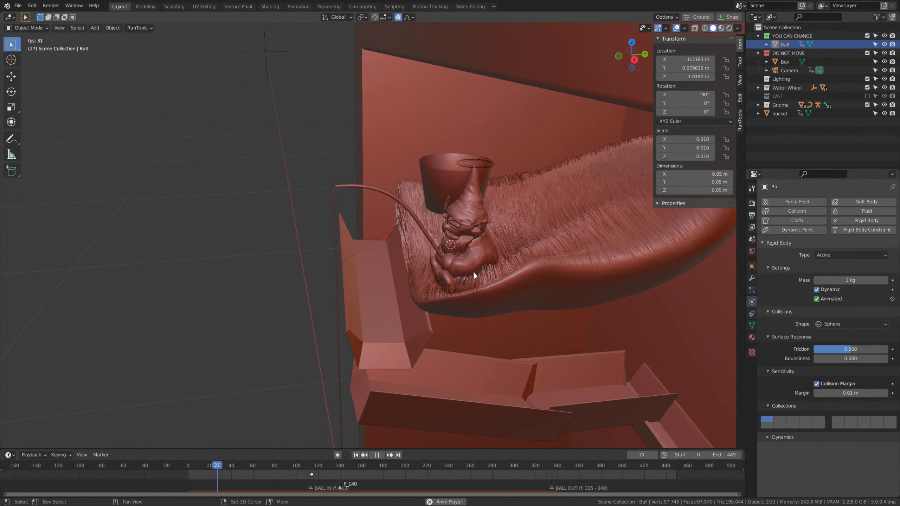
{"action": "key", "text": "space"}
{"action": "left_click", "coordinate": [752, 239]}
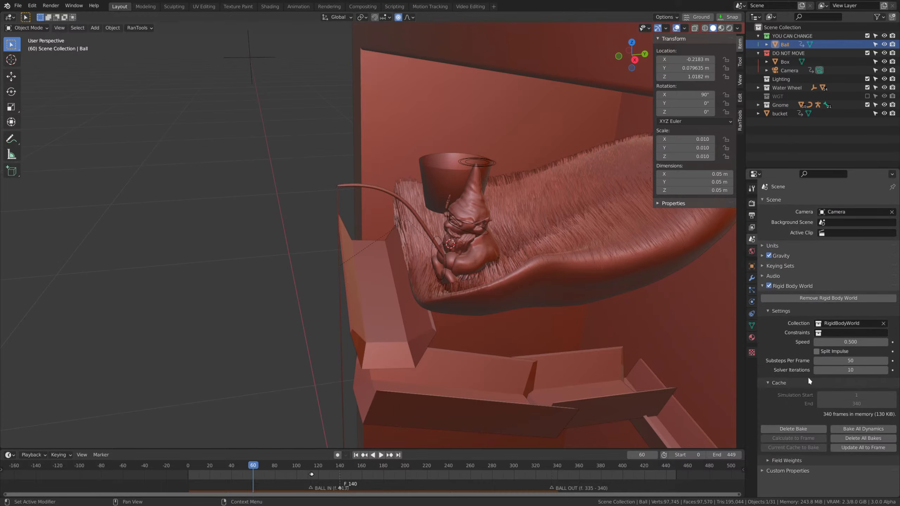
{"action": "left_click", "coordinate": [809, 428]}
Play the rebaked simulation, scrub back to frame 138, and inspect the top trough's subdivided mesh.
{"action": "key", "text": "space"}
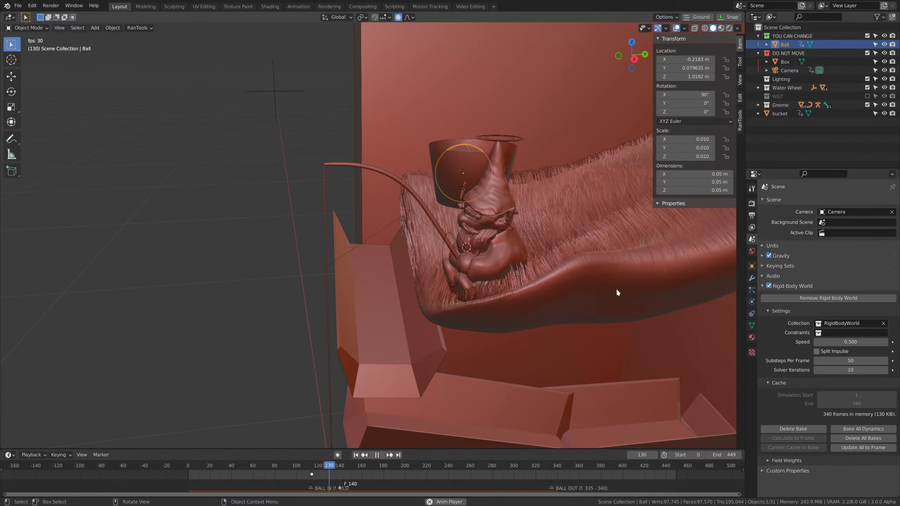
{"action": "left_click_drag", "start_coordinate": [372, 471], "coordinate": [335, 471]}
{"action": "middle_click_drag", "start_coordinate": [503, 328], "coordinate": [482, 317]}
{"action": "scroll", "coordinate": [475, 325], "scroll_direction": "up", "scroll_amount": 2}
{"action": "left_click", "coordinate": [431, 348]}
{"action": "key", "text": "Tab"}
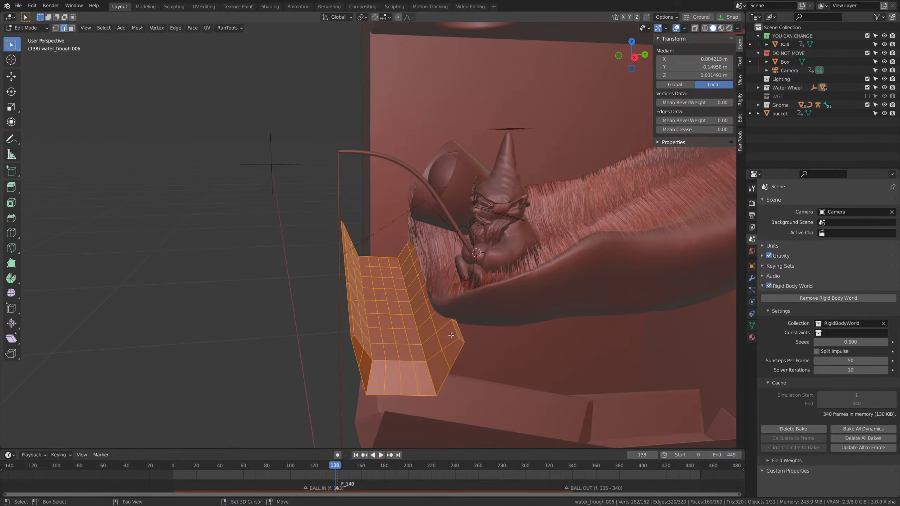
{"action": "mouse_move", "coordinate": [431, 339]}
{"action": "middle_mouse_down"}
{"action": "mouse_move", "coordinate": [430, 261]}
{"action": "mouse_move", "coordinate": [379, 369]}
{"action": "mouse_move", "coordinate": [422, 296]}
{"action": "mouse_move", "coordinate": [426, 346]}
{"action": "mouse_move", "coordinate": [427, 332]}
{"action": "middle_mouse_up"}
{"action": "scroll", "coordinate": [379, 369], "scroll_direction": "up", "scroll_amount": 1}
{"action": "key", "text": "Tab"}
{"action": "scroll", "coordinate": [418, 295], "scroll_direction": "up", "scroll_amount": 2}
{"action": "left_click", "coordinate": [359, 294]}
{"action": "scroll", "coordinate": [407, 319], "scroll_direction": "down", "scroll_amount": 3}
{"action": "key", "text": "Tab"}
Show the top trough's rigid body settings and try to apply its scale.
{"action": "left_click", "coordinate": [425, 205]}
{"action": "left_click", "coordinate": [752, 301]}
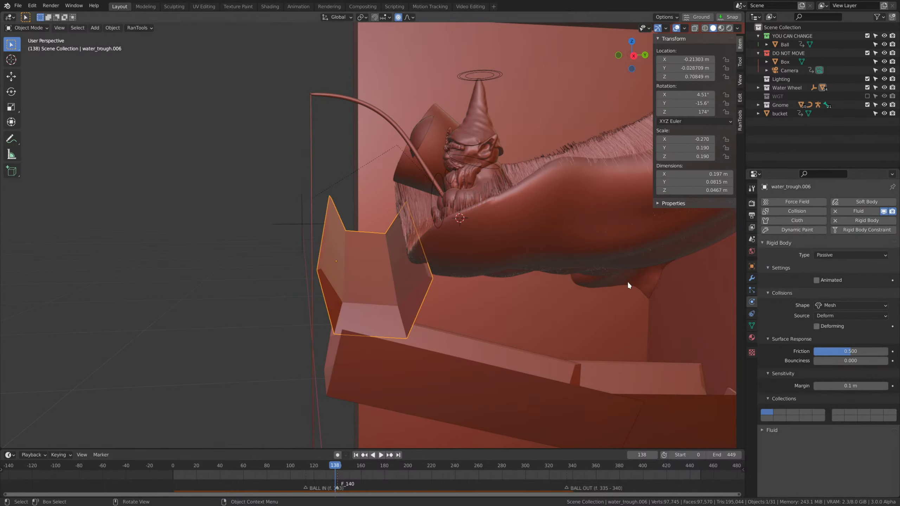
{"action": "scroll", "coordinate": [460, 219], "scroll_direction": "down", "scroll_amount": 2}
{"action": "middle_click_drag", "start_coordinate": [445, 205], "coordinate": [511, 221]}
{"action": "scroll", "coordinate": [511, 221], "scroll_direction": "up", "scroll_amount": 2}
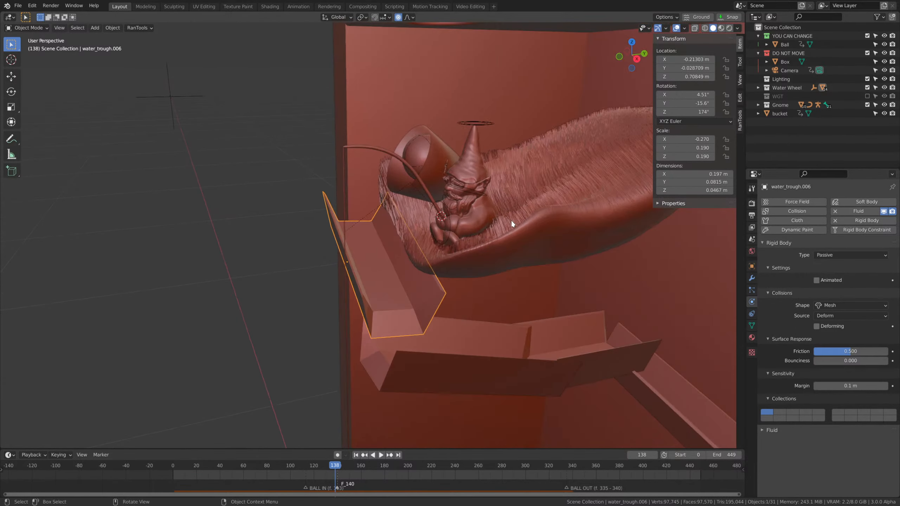
{"action": "key", "text": "ctrl+a"}
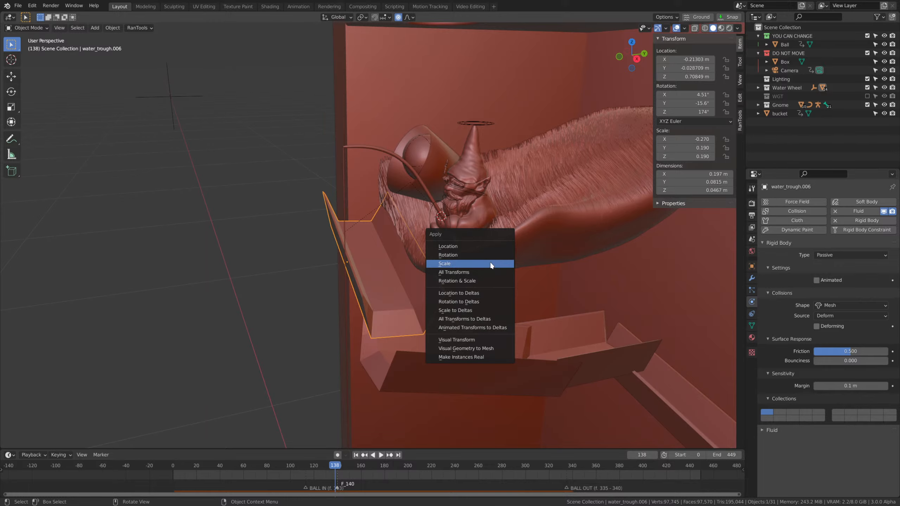
{"action": "left_click", "coordinate": [490, 262]}
Add the next two troughs to the selection and make all three troughs' objects and mesh data single-user.
{"action": "middle_click_drag", "start_coordinate": [507, 301], "coordinate": [536, 319]}
{"action": "left_click", "coordinate": [539, 322], "text": "shift"}
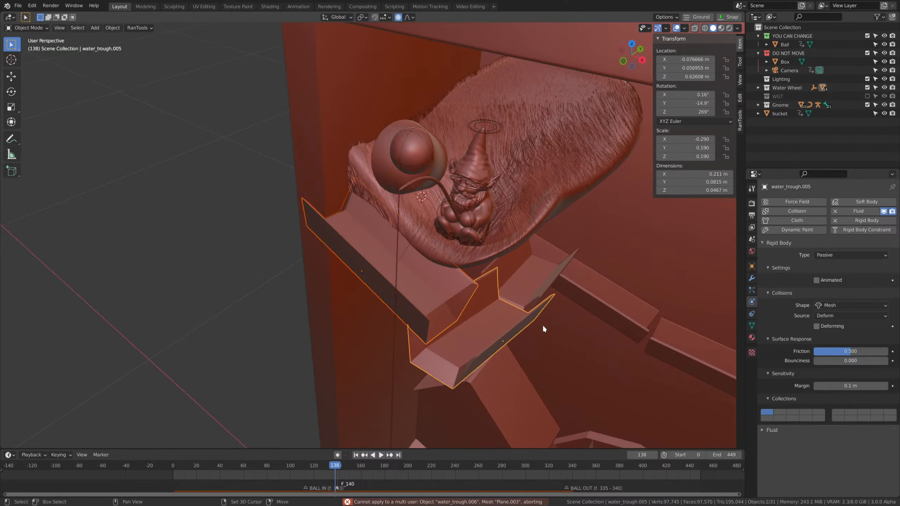
{"action": "left_click", "coordinate": [554, 290], "text": "shift"}
{"action": "scroll", "coordinate": [624, 405], "scroll_direction": "down", "scroll_amount": 3}
{"action": "middle_click_drag", "start_coordinate": [624, 405], "coordinate": [441, 263], "text": "shift"}
{"action": "middle_click_drag", "start_coordinate": [441, 263], "coordinate": [487, 294]}
{"action": "scroll", "coordinate": [487, 294], "scroll_direction": "up", "scroll_amount": 3}
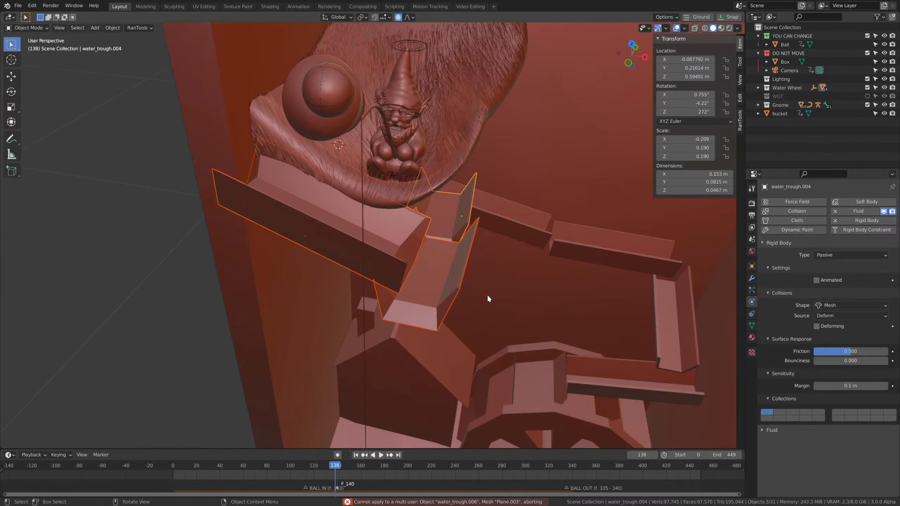
{"action": "key", "text": "F3"}
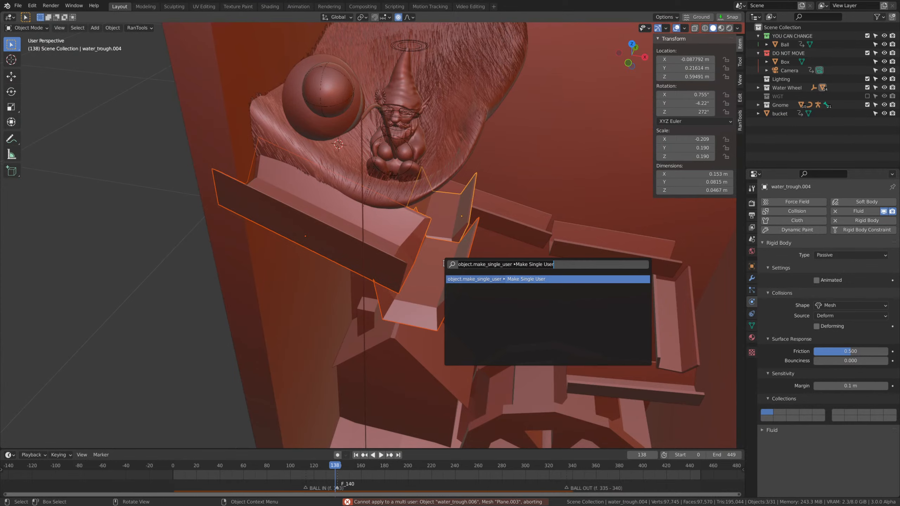
{"action": "key", "text": "Return"}
{"action": "left_click", "coordinate": [438, 341]}
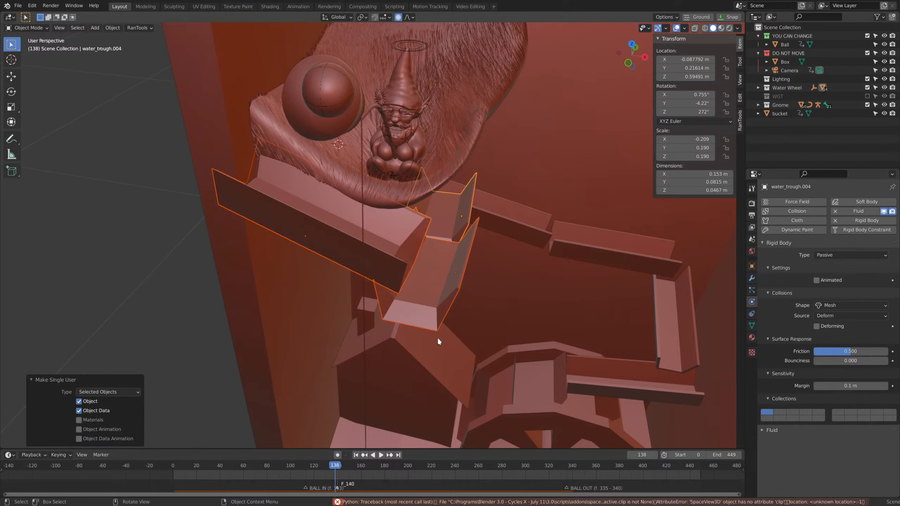
Apply the scale of the three selected troughs.
{"action": "middle_click_drag", "start_coordinate": [439, 341], "coordinate": [495, 296]}
{"action": "key", "text": "ctrl+a"}
{"action": "left_click", "coordinate": [451, 269]}
{"action": "scroll", "coordinate": [411, 262], "scroll_direction": "up", "scroll_amount": 2}
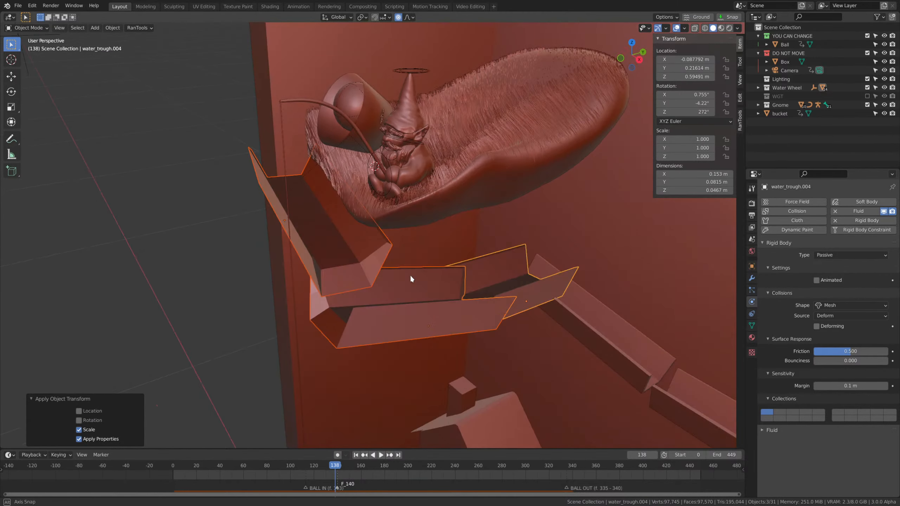
Recalculate the normals on the whole meshes of the three selected troughs.
{"action": "middle_click_drag", "start_coordinate": [411, 276], "coordinate": [400, 275]}
{"action": "key", "text": "Tab"}
{"action": "key", "text": "a"}
{"action": "key", "text": "shift+n"}
{"action": "key", "text": "Tab"}
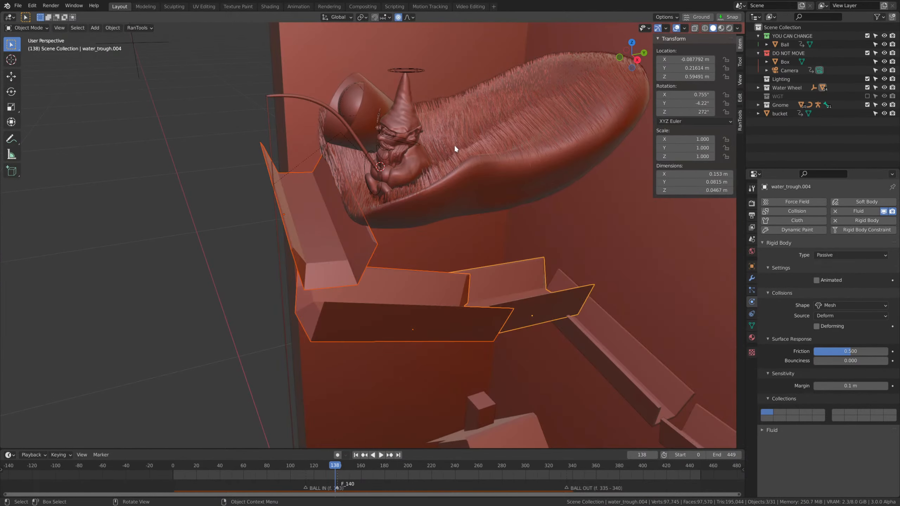
Play the simulation from the start to frame 173 while watching the upper troughs.
{"action": "key", "text": "shift+Left"}
{"action": "key", "text": "space"}
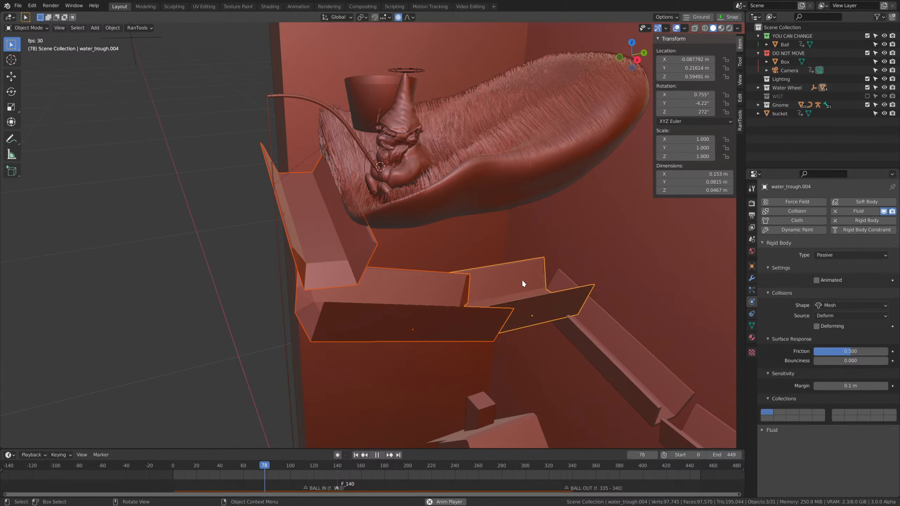
{"action": "middle_click_drag", "start_coordinate": [509, 253], "coordinate": [509, 305], "text": "shift"}
{"action": "key", "text": "space"}
Turn off proportional editing and lower the second trough slightly along the Z axis.
{"action": "left_click", "coordinate": [473, 309]}
{"action": "middle_click_drag", "start_coordinate": [477, 351], "coordinate": [567, 316]}
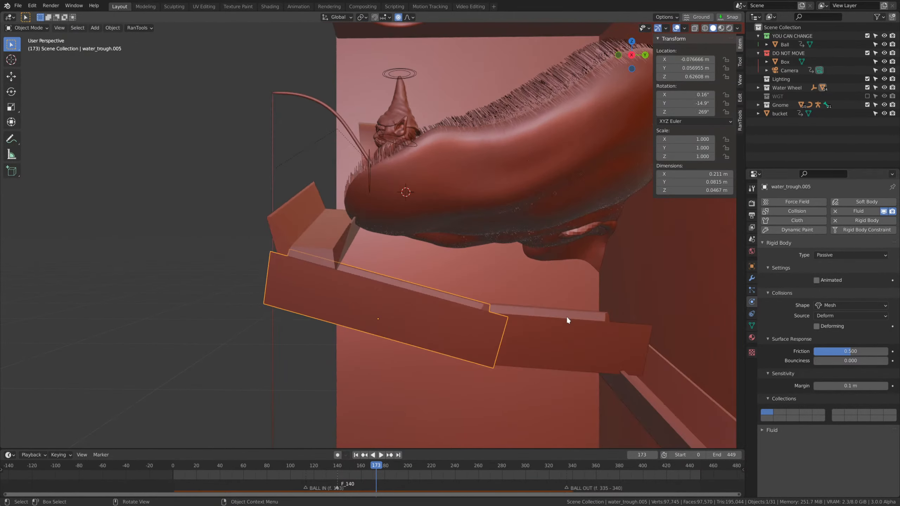
{"action": "key", "text": "o"}
{"action": "key", "text": "g"}
{"action": "key", "text": "z"}
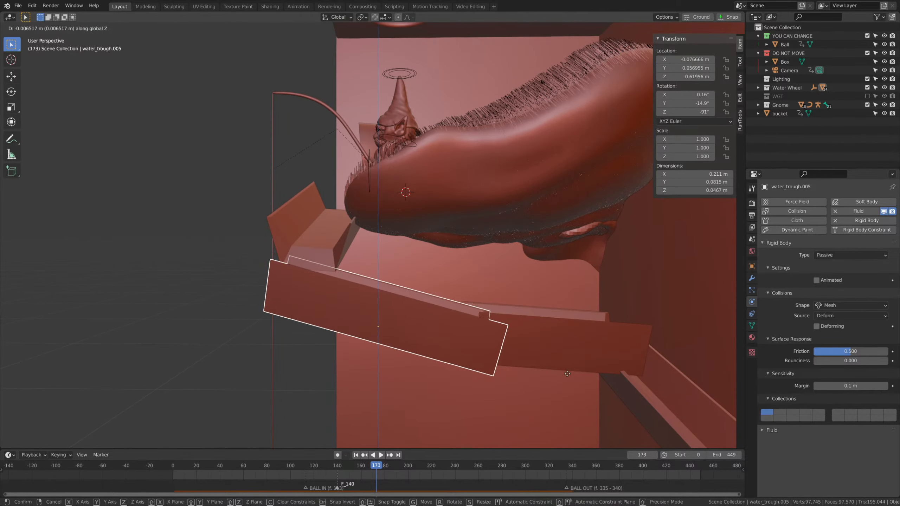
{"action": "left_click", "coordinate": [563, 413]}
Select the third trough and replay the simulation from the start to frame 163, watching the ball leave the bucket.
{"action": "left_click", "coordinate": [552, 335]}
{"action": "middle_click_drag", "start_coordinate": [553, 335], "coordinate": [571, 379]}
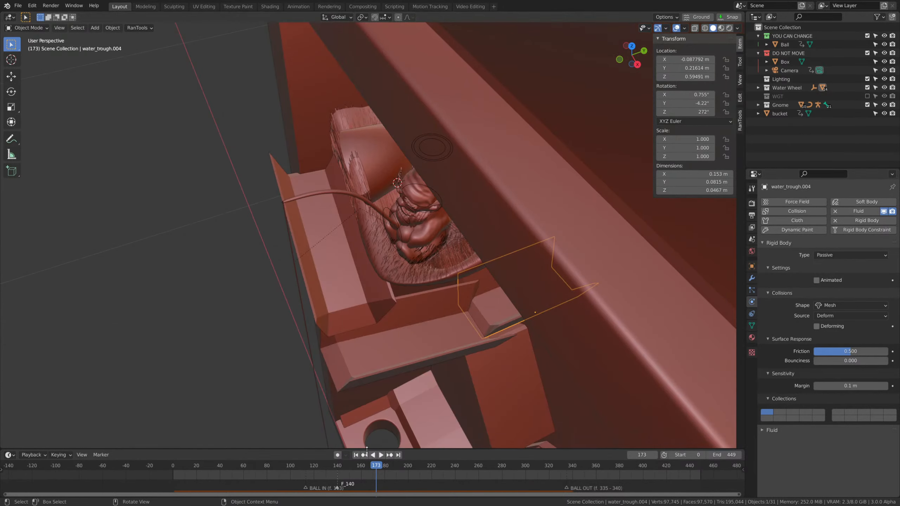
{"action": "scroll", "coordinate": [375, 465], "scroll_direction": "down", "scroll_amount": 1}
{"action": "left_click", "coordinate": [248, 466]}
{"action": "key", "text": "space"}
{"action": "key", "text": "shift+Left"}
{"action": "middle_click_drag", "start_coordinate": [390, 299], "coordinate": [396, 263]}
{"action": "scroll", "coordinate": [422, 242], "scroll_direction": "up", "scroll_amount": 1}
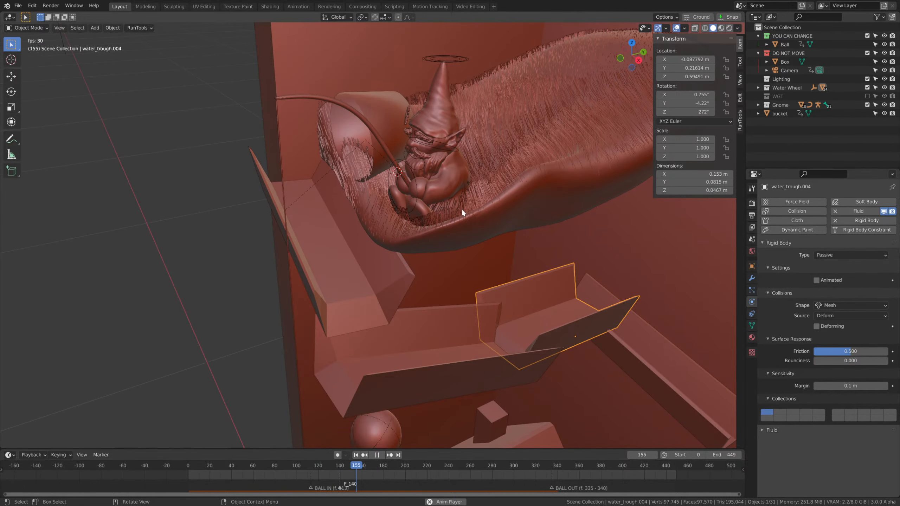
{"action": "key", "text": "space"}
Select the bucket and recalculate the normals of its whole mesh.
{"action": "left_click", "coordinate": [382, 107]}
{"action": "scroll", "coordinate": [381, 109], "scroll_direction": "up", "scroll_amount": 4}
{"action": "key", "text": "Tab"}
{"action": "key", "text": "shift+n"}
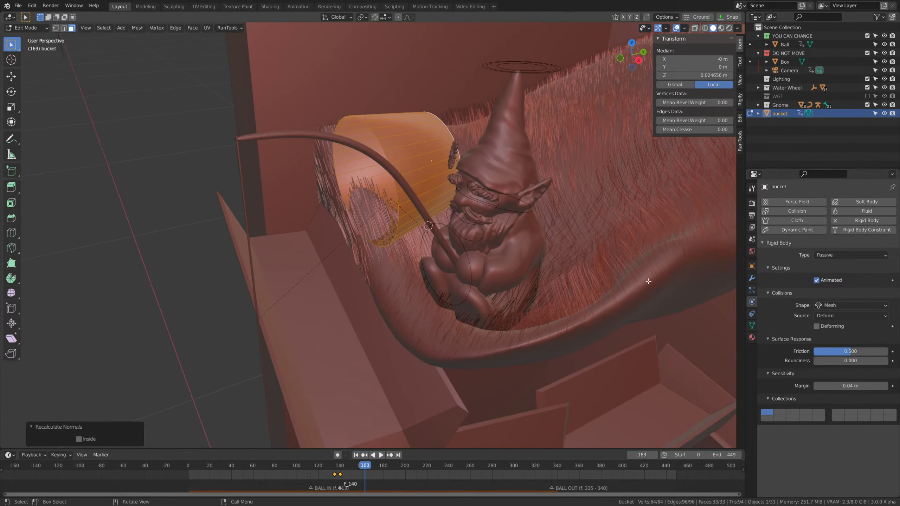
{"action": "key", "text": "Tab"}
Extrude the bucket's whole mesh in place and scale the new shell inward to give the walls thickness.
{"action": "key", "text": "Tab"}
{"action": "middle_click_drag", "start_coordinate": [596, 213], "coordinate": [599, 241], "text": "shift"}
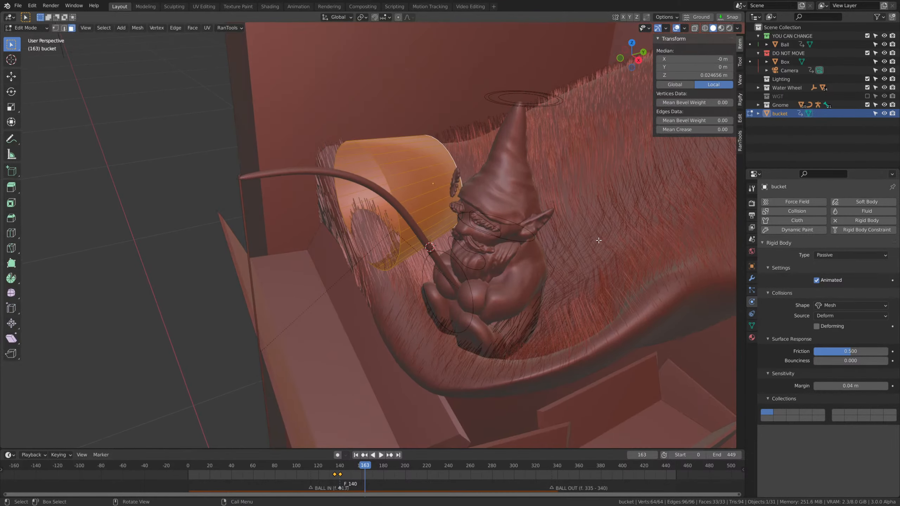
{"action": "key", "text": "e"}
{"action": "right_click", "coordinate": [599, 241]}
{"action": "key", "text": "s"}
{"action": "left_click", "coordinate": [557, 236]}
{"action": "key", "text": "Tab"}
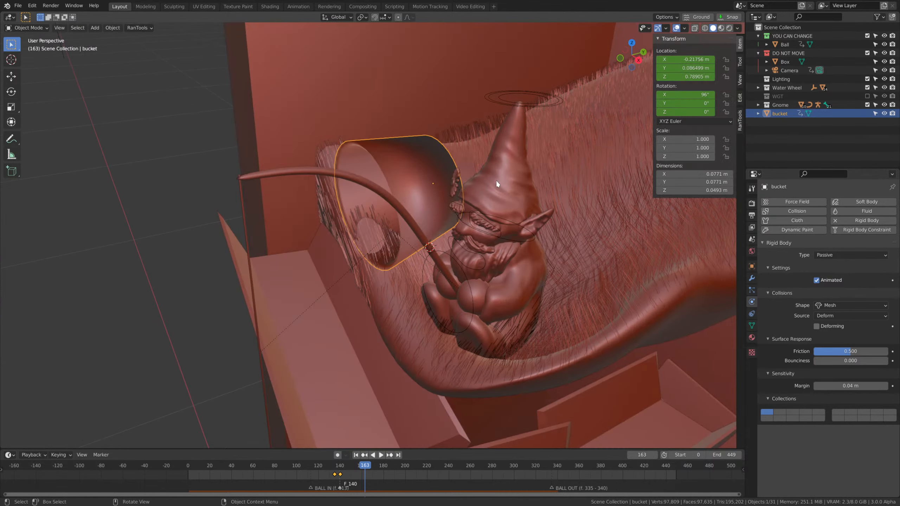
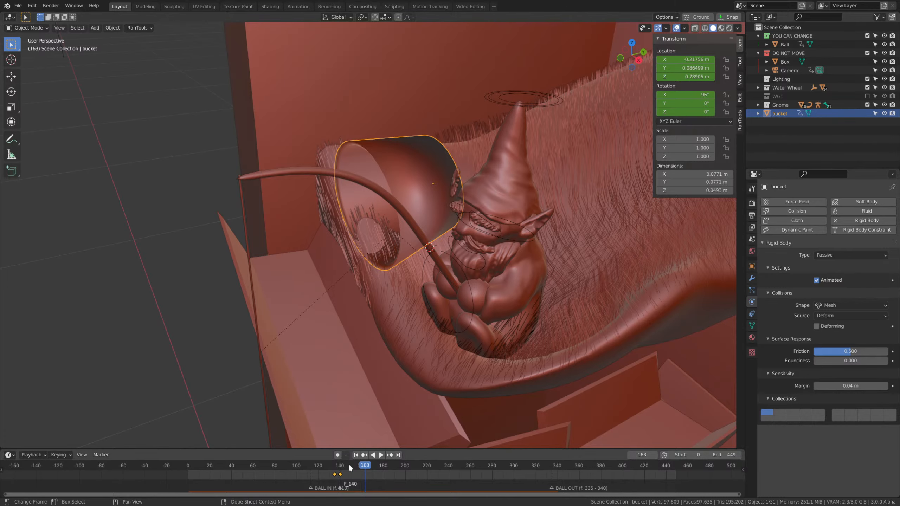
Recalculate the normals of the bucket's whole mesh.
{"action": "key", "text": "Tab"}
{"action": "key", "text": "a"}
{"action": "key", "text": "shift+n"}
{"action": "key", "text": "Tab"}
{"action": "scroll", "coordinate": [522, 168], "scroll_direction": "up", "scroll_amount": 2}
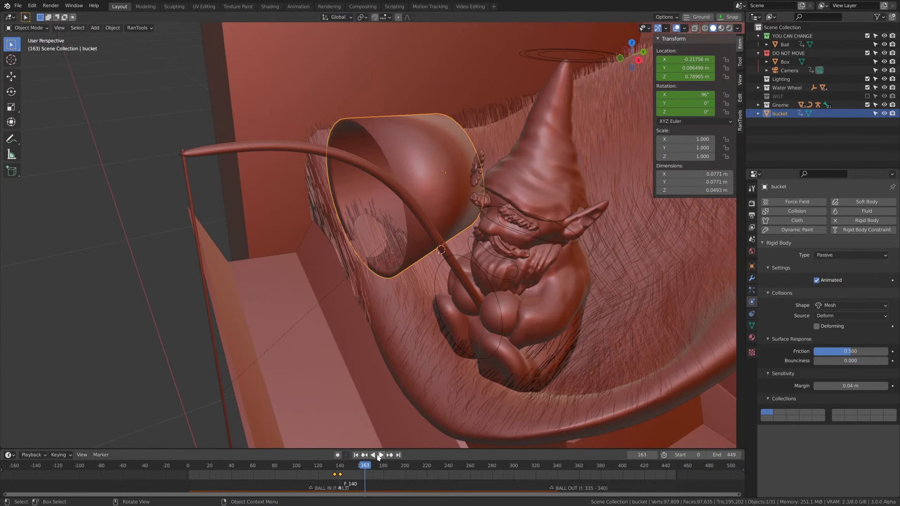
Replay the simulation from the start and scrub back to frame 146 to check how the ball leaves the bucket.
{"action": "left_click_drag", "start_coordinate": [329, 473], "coordinate": [94, 463]}
{"action": "left_click", "coordinate": [101, 465]}
{"action": "scroll", "coordinate": [459, 240], "scroll_direction": "down", "scroll_amount": 5}
{"action": "key", "text": "space"}
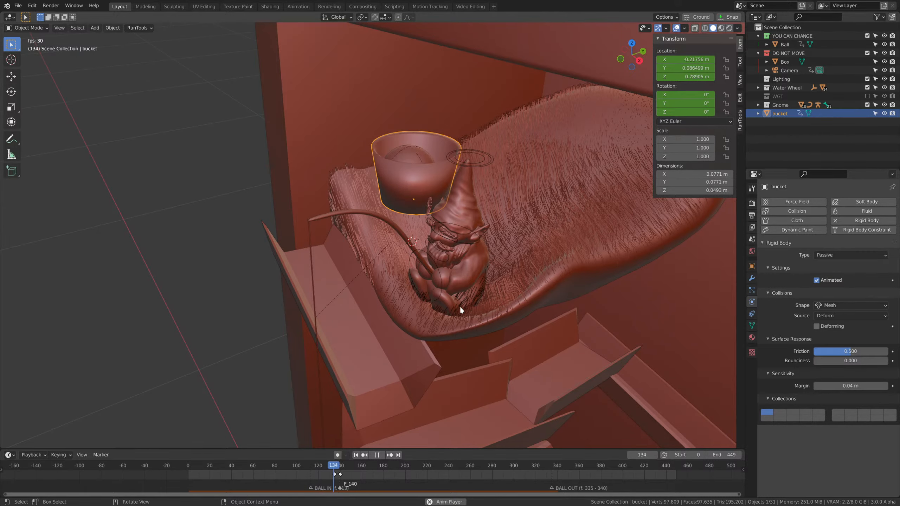
{"action": "middle_click_drag", "start_coordinate": [460, 305], "coordinate": [452, 300]}
{"action": "scroll", "coordinate": [452, 301], "scroll_direction": "down", "scroll_amount": 3}
{"action": "key", "text": "space"}
{"action": "left_click", "coordinate": [371, 470]}
{"action": "left_click_drag", "start_coordinate": [372, 471], "coordinate": [346, 477]}
{"action": "middle_click_drag", "start_coordinate": [432, 369], "coordinate": [460, 348]}
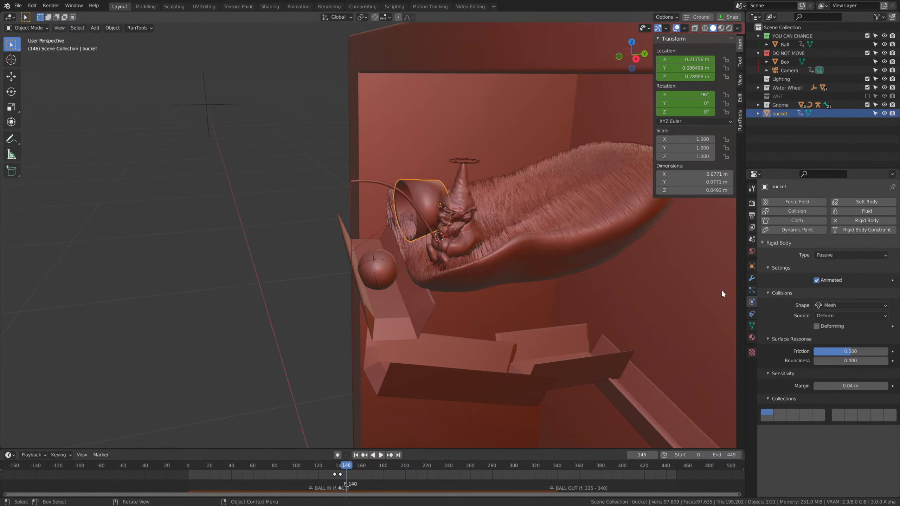
Select the first trough, expand the scene's Units settings and examine the size of the whole box.
{"action": "scroll", "coordinate": [543, 303], "scroll_direction": "up", "scroll_amount": 2}
{"action": "left_click", "coordinate": [435, 313]}
{"action": "left_click", "coordinate": [752, 240]}
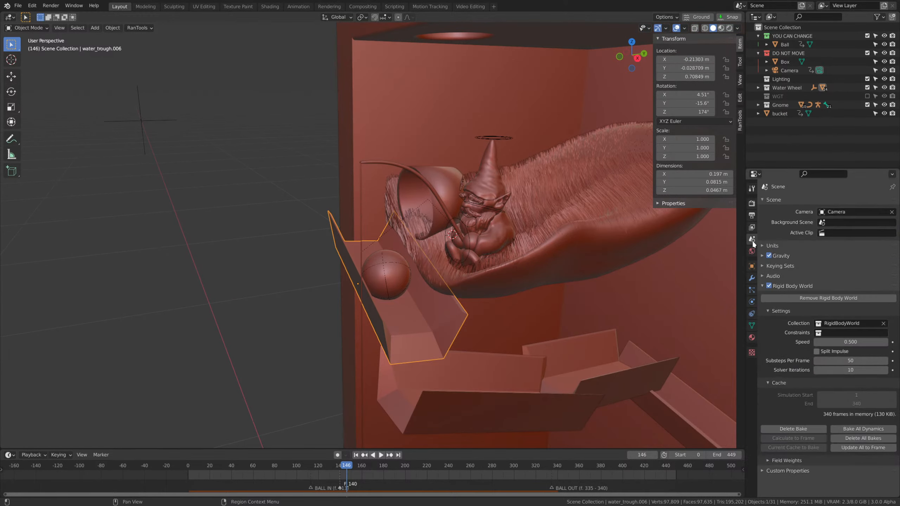
{"action": "left_click", "coordinate": [784, 244]}
{"action": "scroll", "coordinate": [619, 275], "scroll_direction": "down", "scroll_amount": 3}
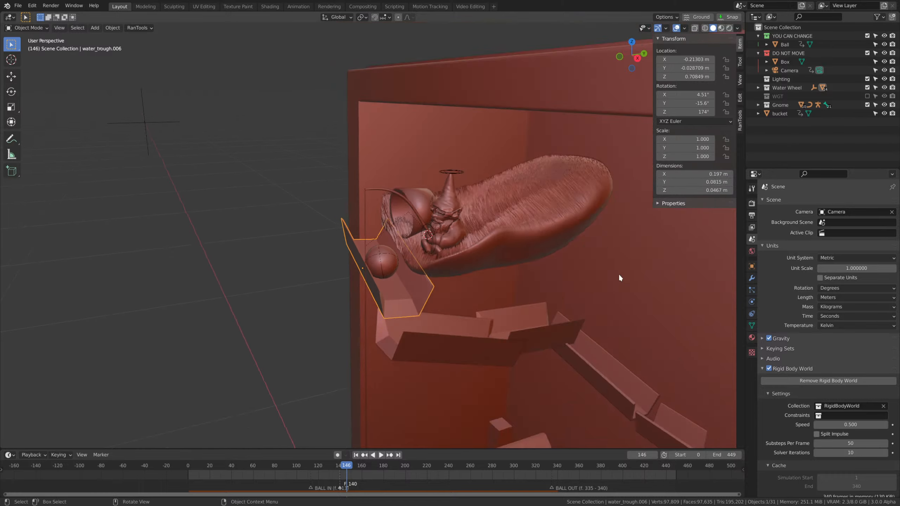
{"action": "middle_click_drag", "start_coordinate": [619, 275], "coordinate": [565, 306]}
{"action": "scroll", "coordinate": [564, 326], "scroll_direction": "down", "scroll_amount": 4}
{"action": "scroll", "coordinate": [452, 298], "scroll_direction": "down", "scroll_amount": 3}
{"action": "middle_click_drag", "start_coordinate": [452, 298], "coordinate": [446, 312]}
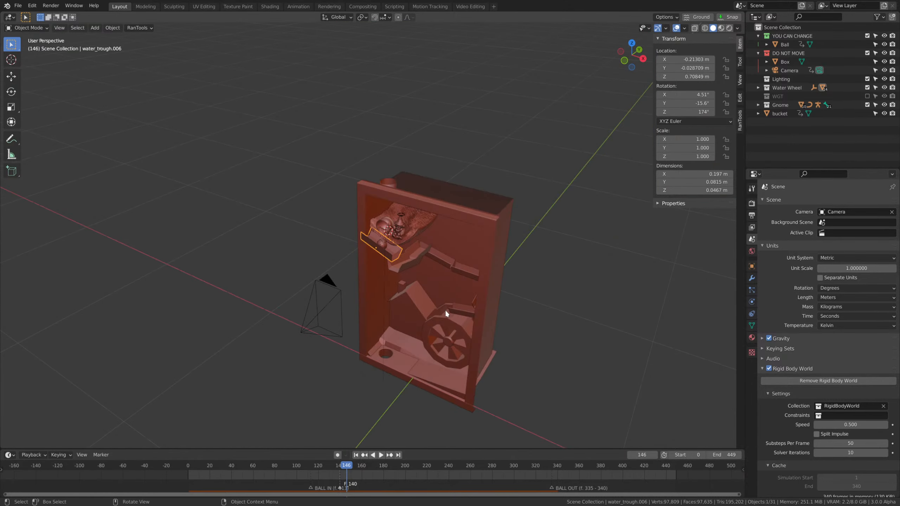
Select the ball together with the first trough and copy both objects.
{"action": "scroll", "coordinate": [404, 297], "scroll_direction": "up", "scroll_amount": 6}
{"action": "left_click", "coordinate": [406, 289], "text": "shift"}
{"action": "key", "text": "ctrl+c"}
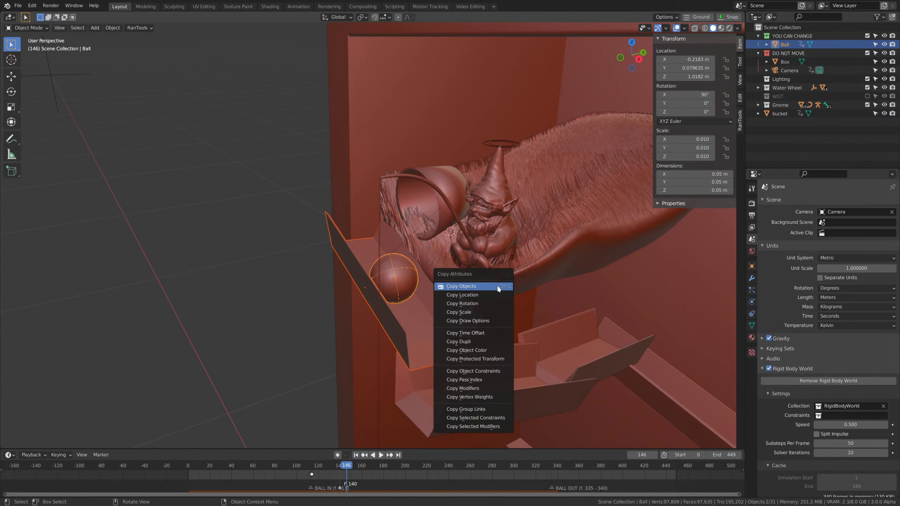
{"action": "left_click", "coordinate": [496, 285]}
Save the project file and undo the deselection of the ball and trough.
{"action": "left_click", "coordinate": [32, 6]}
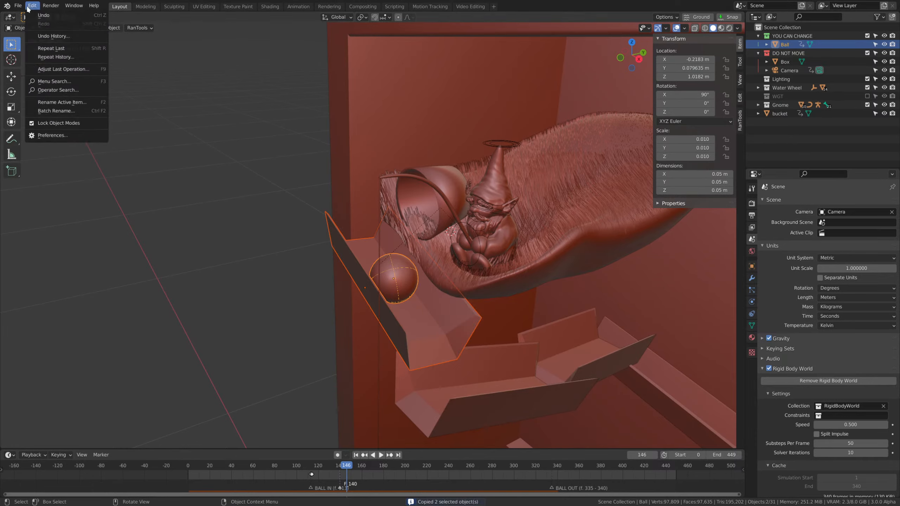
{"action": "mouse_move", "coordinate": [18, 5]}
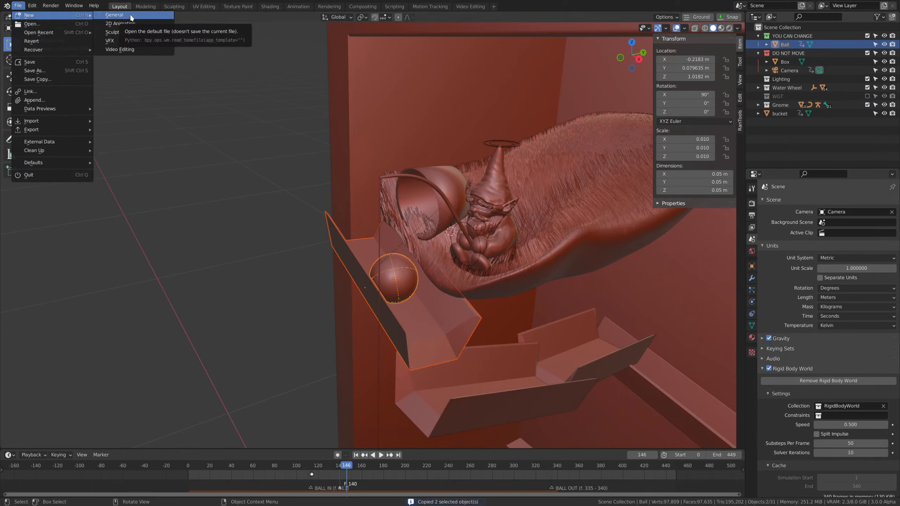
{"action": "left_click", "coordinate": [206, 142]}
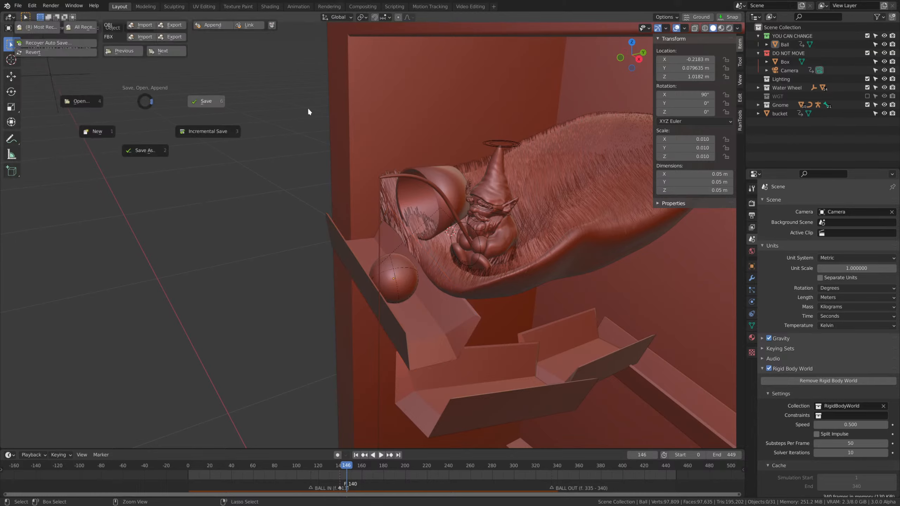
{"action": "left_click", "coordinate": [32, 5]}
{"action": "left_click", "coordinate": [31, 15]}
Create a new General file.
{"action": "left_click", "coordinate": [18, 5]}
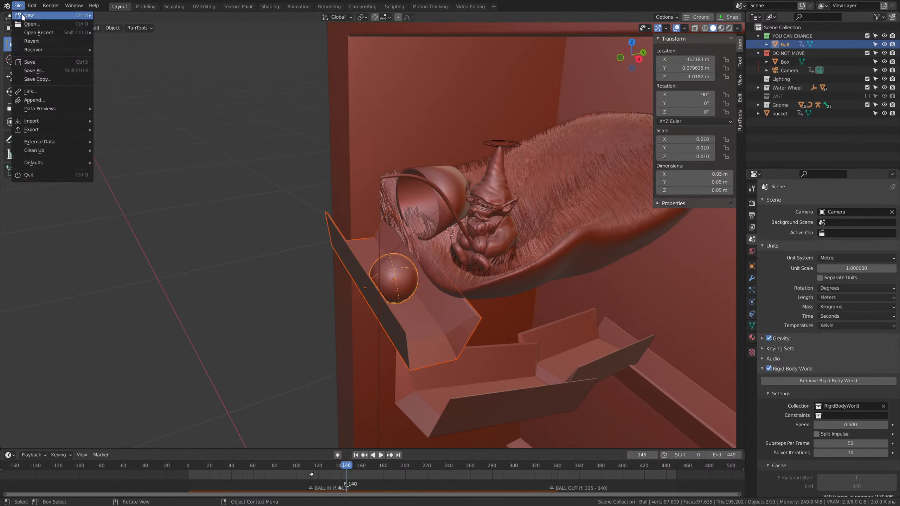
{"action": "mouse_move", "coordinate": [29, 15]}
{"action": "left_click", "coordinate": [106, 15]}
{"action": "scroll", "coordinate": [468, 158], "scroll_direction": "down", "scroll_amount": 5}
{"action": "middle_click_drag", "start_coordinate": [468, 157], "coordinate": [471, 159]}
{"action": "scroll", "coordinate": [449, 83], "scroll_direction": "up", "scroll_amount": 5}
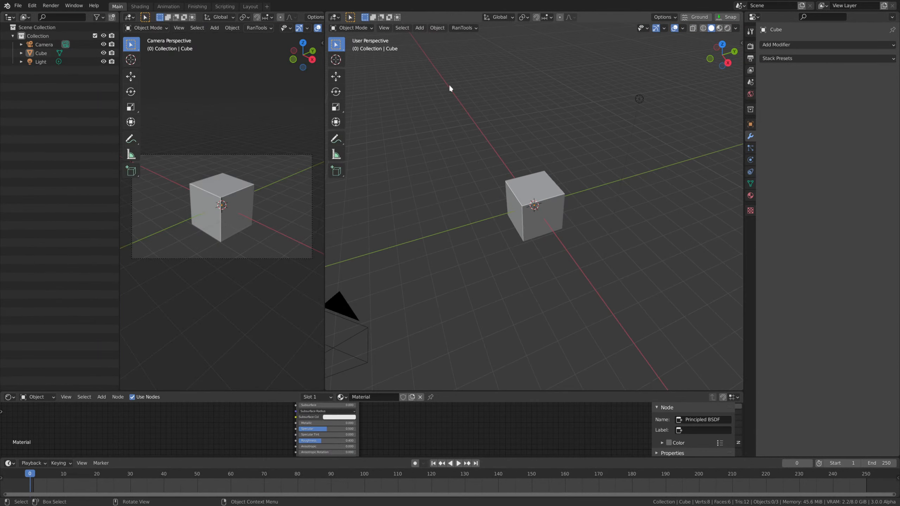
Delete all default objects from the new scene and paste in the copied ball and trough.
{"action": "left_click", "coordinate": [548, 194]}
{"action": "scroll", "coordinate": [559, 193], "scroll_direction": "down", "scroll_amount": 5}
{"action": "key", "text": "a"}
{"action": "key", "text": "Delete"}
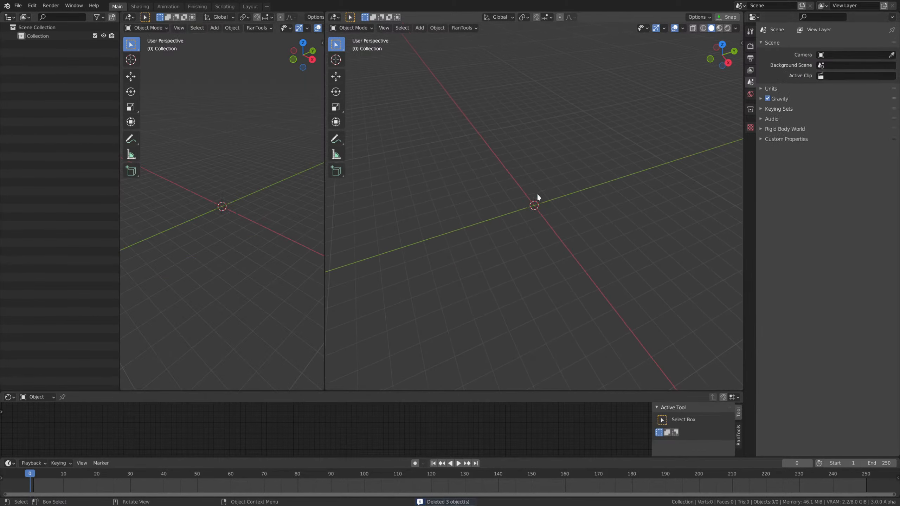
{"action": "key", "text": "ctrl+v"}
{"action": "scroll", "coordinate": [526, 93], "scroll_direction": "up", "scroll_amount": 2}
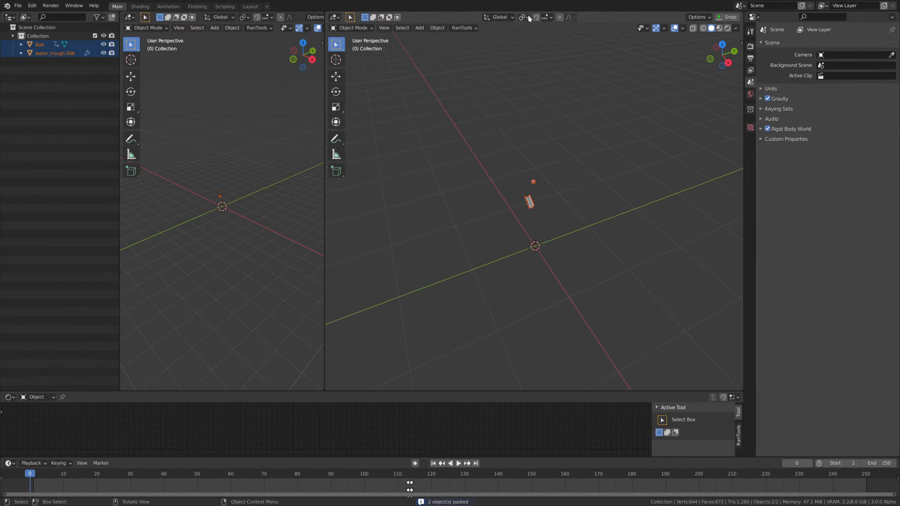
Set the pivot point to the 3D Cursor and scale the pasted ball and trough up to several times their size.
{"action": "left_click", "coordinate": [524, 17]}
{"action": "left_click", "coordinate": [535, 36]}
{"action": "middle_click_drag", "start_coordinate": [533, 241], "coordinate": [530, 248]}
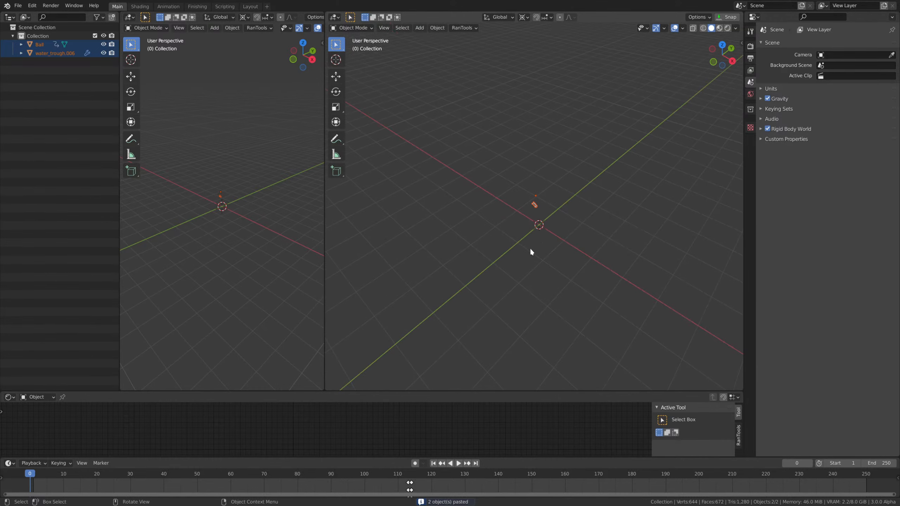
{"action": "key", "text": "s"}
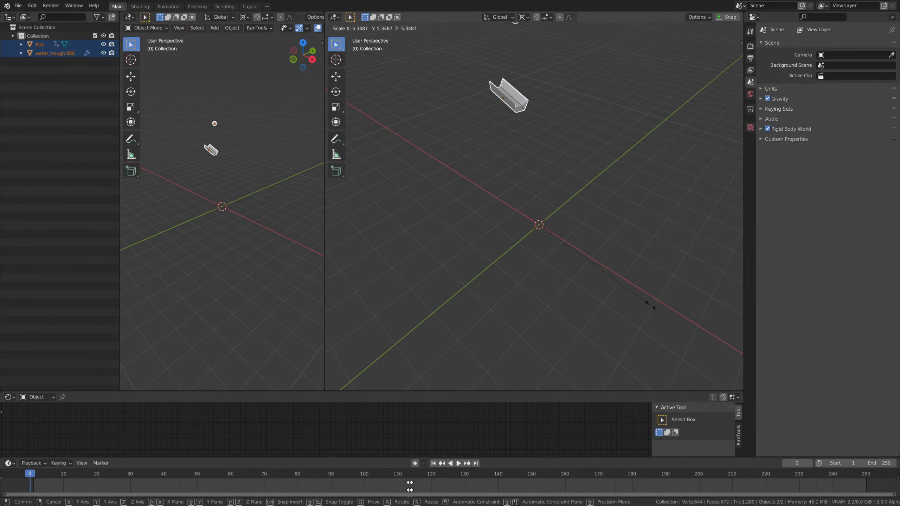
{"action": "left_click", "coordinate": [672, 313]}
{"action": "middle_click_drag", "start_coordinate": [589, 165], "coordinate": [657, 320], "text": "shift"}
{"action": "middle_click_drag", "start_coordinate": [657, 320], "coordinate": [632, 294]}
{"action": "left_click", "coordinate": [632, 294]}
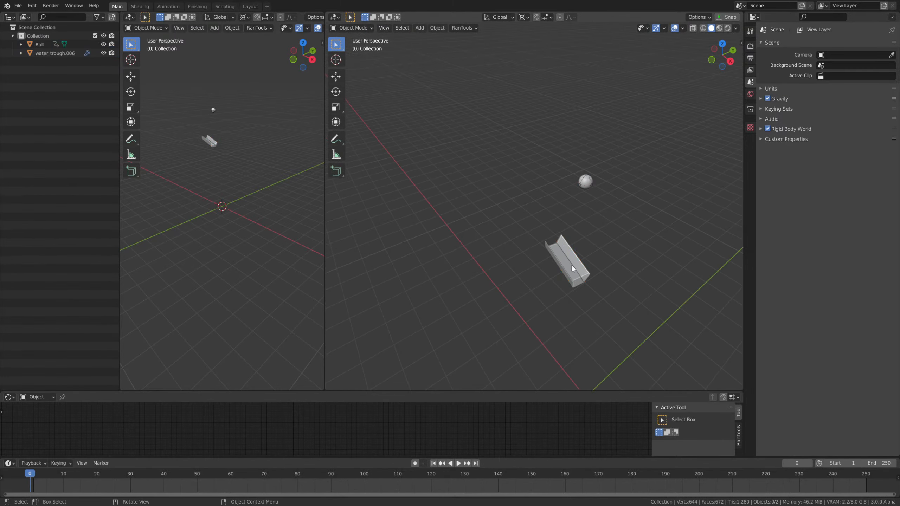
Reopen the recent file Dynamic_Machines_Template_v1.4.blend, discarding the test scene.
{"action": "left_click", "coordinate": [18, 6]}
{"action": "mouse_move", "coordinate": [23, 34]}
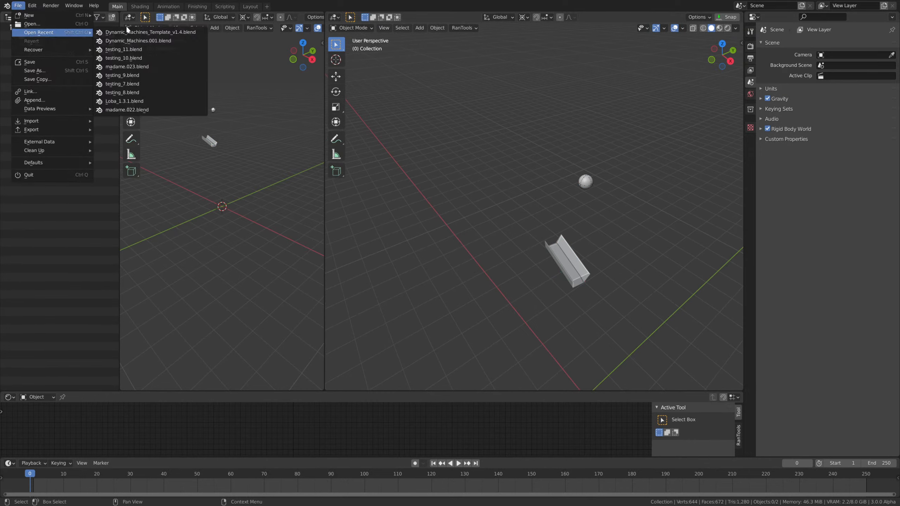
{"action": "left_click", "coordinate": [150, 33]}
{"action": "left_click", "coordinate": [460, 268]}
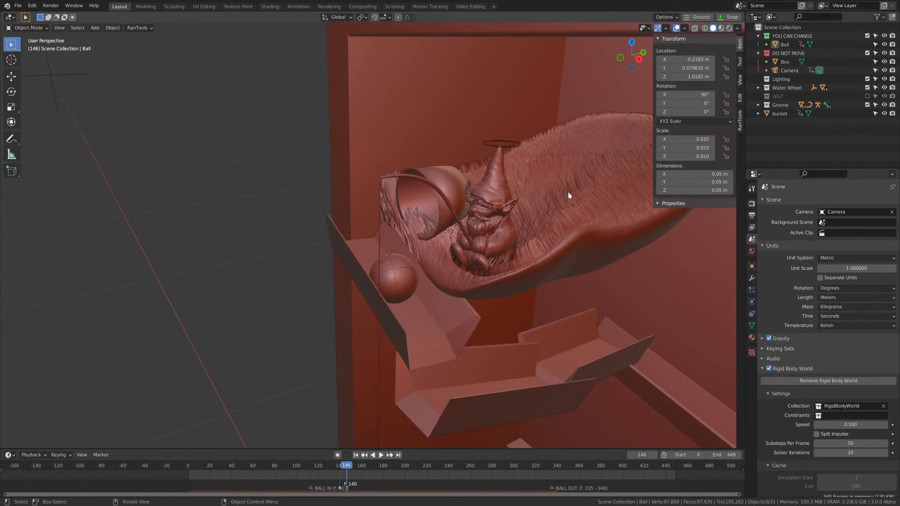
Delete the rigid-body bake and replay the simulation from the start to frame 197, where the ball is in the second trough.
{"action": "scroll", "coordinate": [787, 281], "scroll_direction": "down", "scroll_amount": 4}
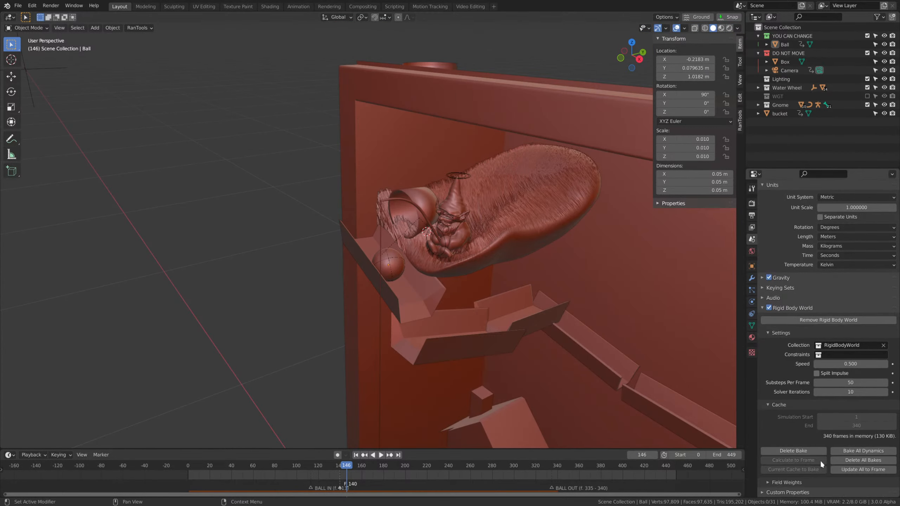
{"action": "left_click", "coordinate": [802, 449]}
{"action": "left_click_drag", "start_coordinate": [352, 467], "coordinate": [104, 467]}
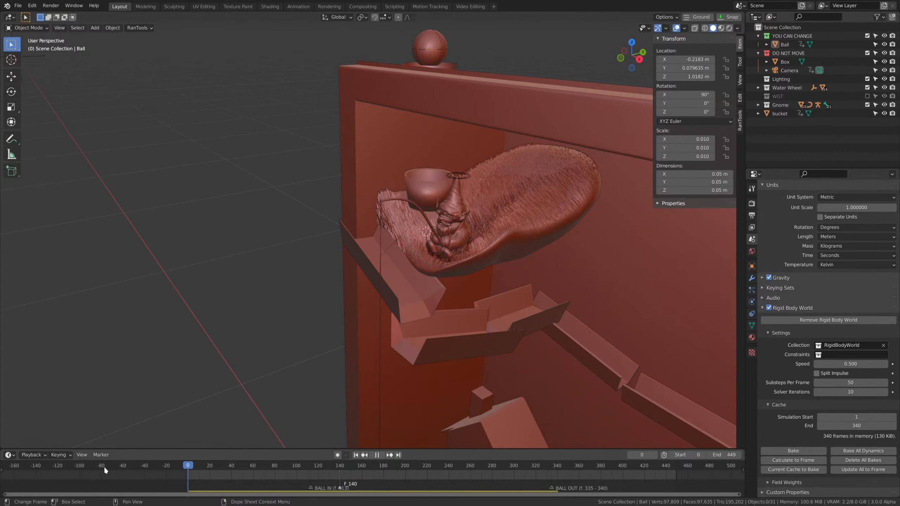
{"action": "key", "text": "space"}
{"action": "scroll", "coordinate": [502, 255], "scroll_direction": "up", "scroll_amount": 3}
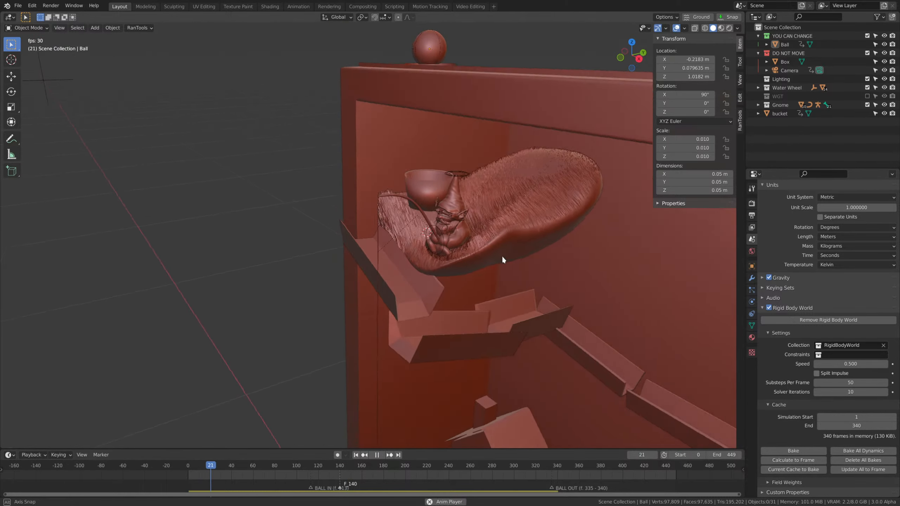
{"action": "middle_click_drag", "start_coordinate": [565, 282], "coordinate": [552, 283]}
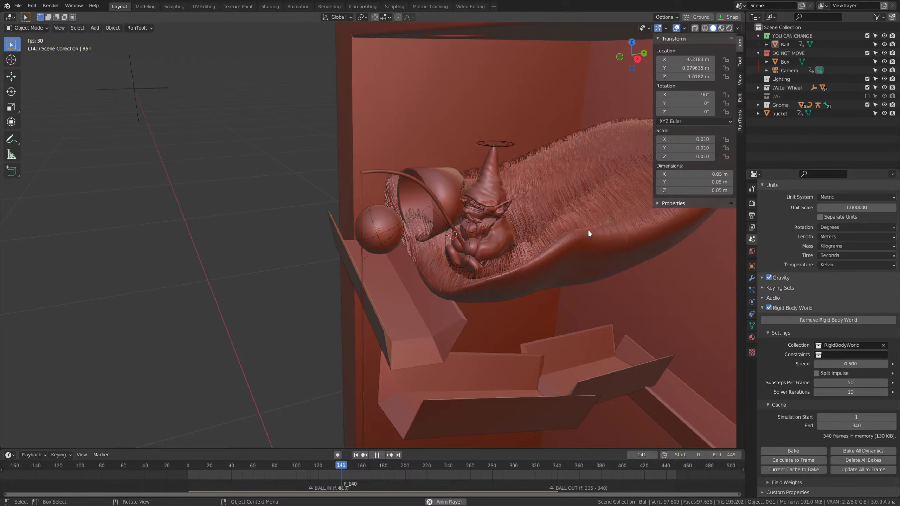
{"action": "middle_click_drag", "start_coordinate": [585, 231], "coordinate": [598, 322]}
{"action": "key", "text": "space"}
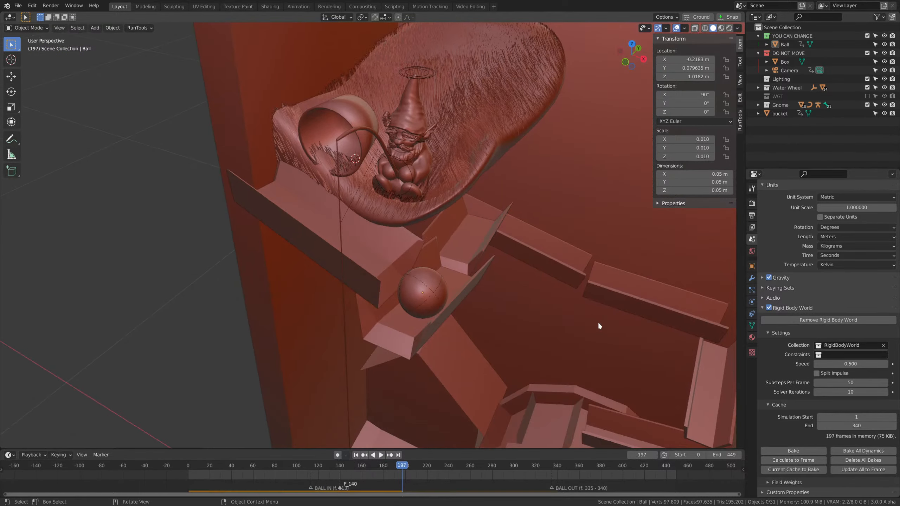
{"action": "middle_click_drag", "start_coordinate": [531, 352], "coordinate": [537, 358]}
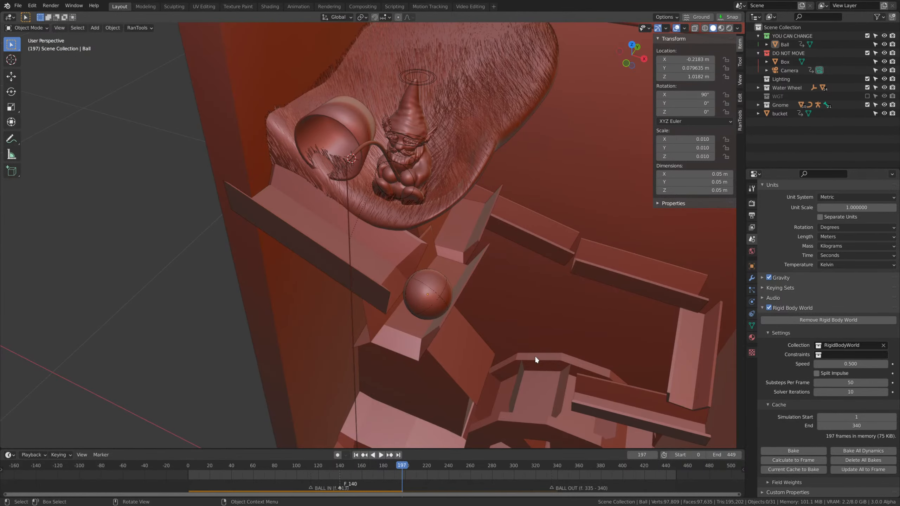
Move the second trough along the X axis and rotate it slightly about X.
{"action": "left_click", "coordinate": [434, 330]}
{"action": "middle_click_drag", "start_coordinate": [440, 337], "coordinate": [450, 291]}
{"action": "key", "text": "g"}
{"action": "key", "text": "x"}
{"action": "left_click", "coordinate": [531, 324]}
{"action": "key", "text": "r"}
{"action": "key", "text": "x"}
{"action": "left_click", "coordinate": [396, 266]}
{"action": "middle_click_drag", "start_coordinate": [396, 266], "coordinate": [514, 305]}
Raise the third trough about 0.008 m along Z and shift it about 0.035 m along X.
{"action": "left_click", "coordinate": [498, 279]}
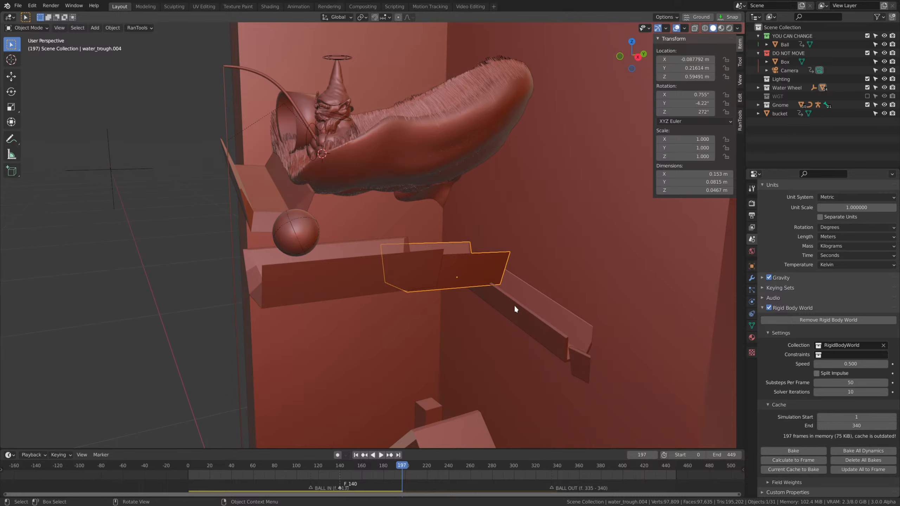
{"action": "middle_click_drag", "start_coordinate": [514, 306], "coordinate": [493, 262]}
{"action": "scroll", "coordinate": [514, 308], "scroll_direction": "up", "scroll_amount": 2}
{"action": "key", "text": "g"}
{"action": "key", "text": "z"}
{"action": "left_click", "coordinate": [533, 317]}
{"action": "key", "text": "g"}
{"action": "key", "text": "y"}
{"action": "key", "text": "x"}
{"action": "left_click", "coordinate": [539, 324]}
Rotate the third trough about Z to about -83.5° and nudge it freely by a few millimetres.
{"action": "key", "text": "r"}
{"action": "key", "text": "z"}
{"action": "left_click", "coordinate": [532, 309]}
{"action": "key", "text": "g"}
{"action": "left_click", "coordinate": [514, 281]}
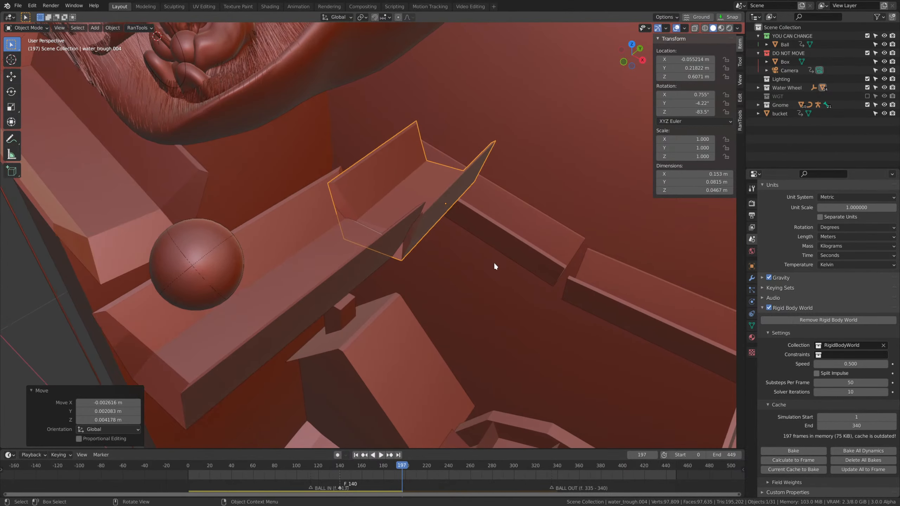
Shift the third trough horizontally, about 0.0145 m along Y, and rotate it about Z to about -89.2°.
{"action": "left_click", "coordinate": [380, 276]}
{"action": "middle_click_drag", "start_coordinate": [383, 277], "coordinate": [510, 303]}
{"action": "left_click", "coordinate": [576, 276]}
{"action": "key", "text": "g"}
{"action": "key", "text": "shift+z"}
{"action": "left_click", "coordinate": [517, 307]}
{"action": "key", "text": "r"}
{"action": "key", "text": "z"}
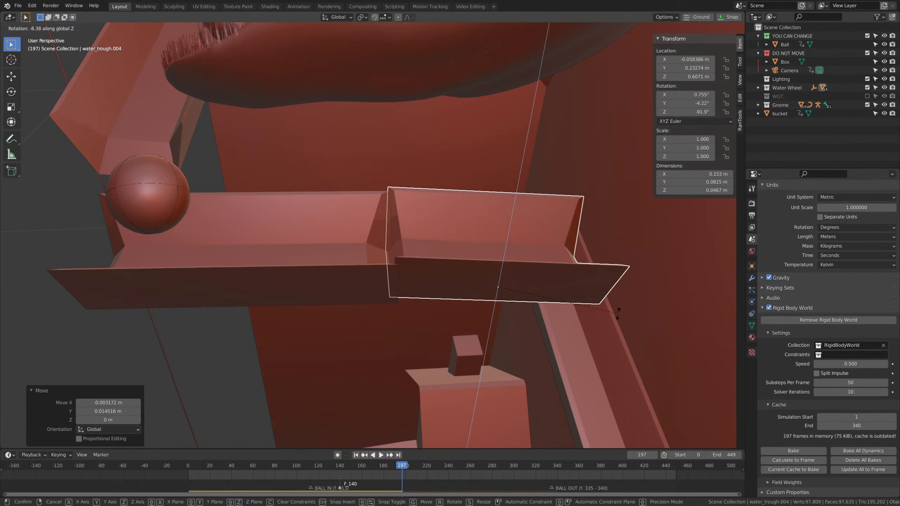
{"action": "left_click", "coordinate": [569, 288]}
Lower the third trough about 0.008 m along the Z axis.
{"action": "key", "text": "g"}
{"action": "key", "text": "z"}
{"action": "left_click", "coordinate": [570, 316]}
Replay the simulation from frame 0 and watch the ball roll through the second and third troughs.
{"action": "left_click_drag", "start_coordinate": [383, 464], "coordinate": [135, 451]}
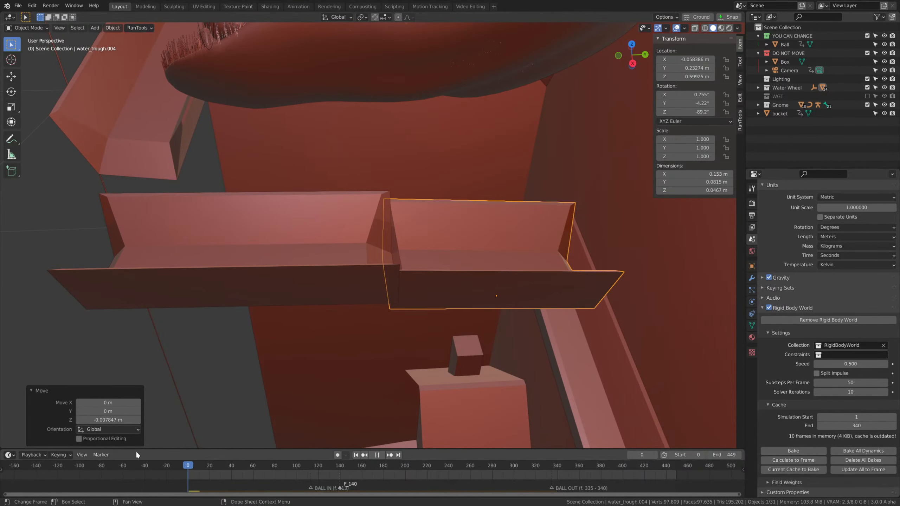
{"action": "scroll", "coordinate": [394, 265], "scroll_direction": "down", "scroll_amount": 3}
{"action": "middle_click_drag", "start_coordinate": [394, 264], "coordinate": [518, 324]}
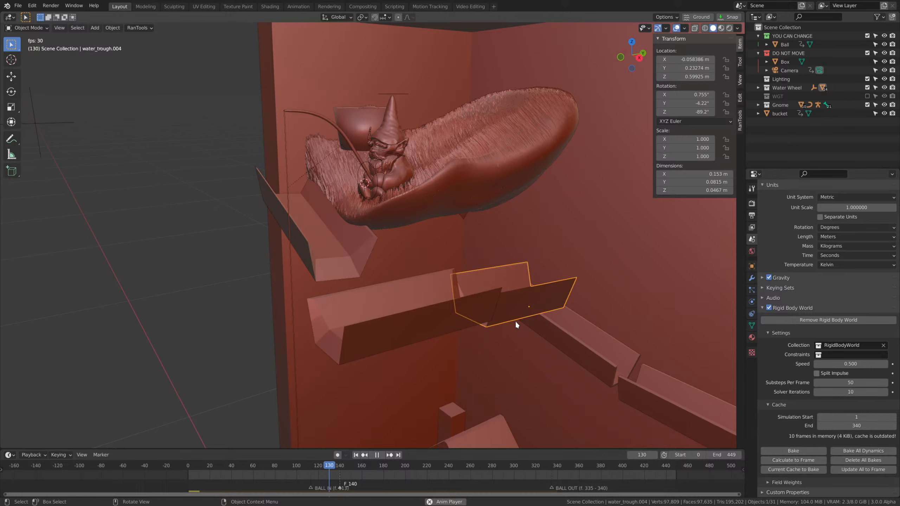
{"action": "middle_click_drag", "start_coordinate": [514, 321], "coordinate": [540, 342]}
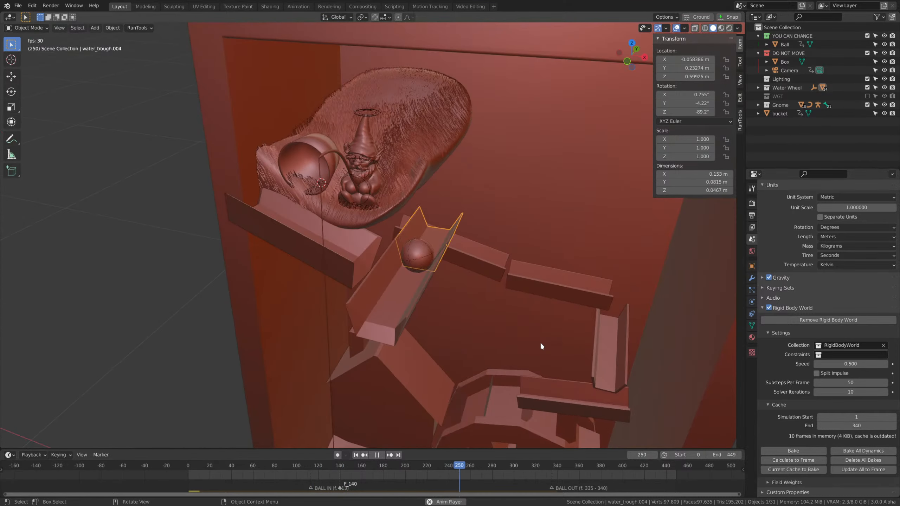
Set the Rigid Body World speed to 1.
{"action": "double_click", "coordinate": [861, 365]}
{"action": "type", "text": "1"}
{"action": "key", "text": "Return"}
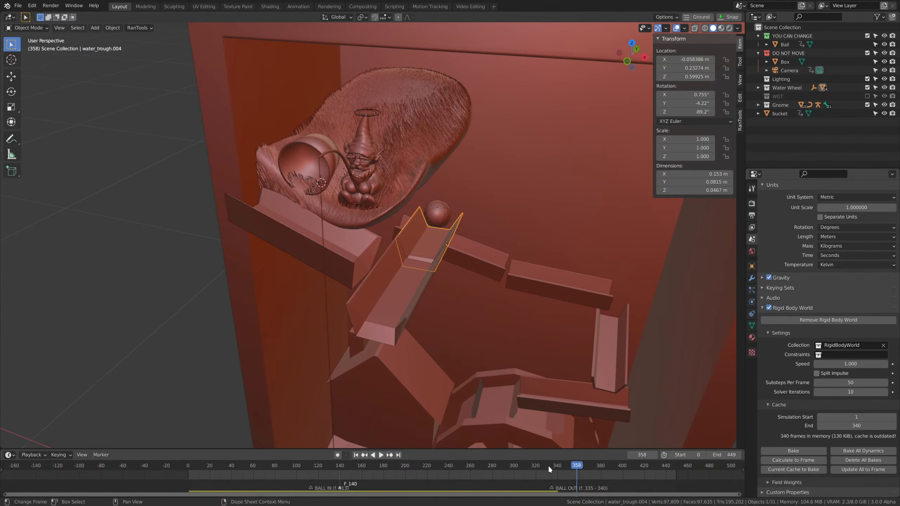
Replay the simulation from the start to frame 243, watching the ball reach the end of the third trough.
{"action": "key", "text": "Escape"}
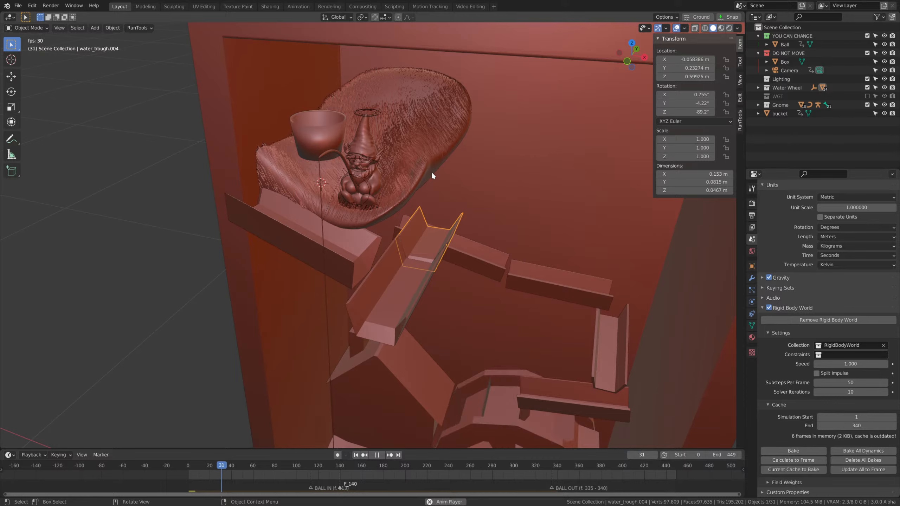
{"action": "middle_click_drag", "start_coordinate": [475, 226], "coordinate": [460, 223]}
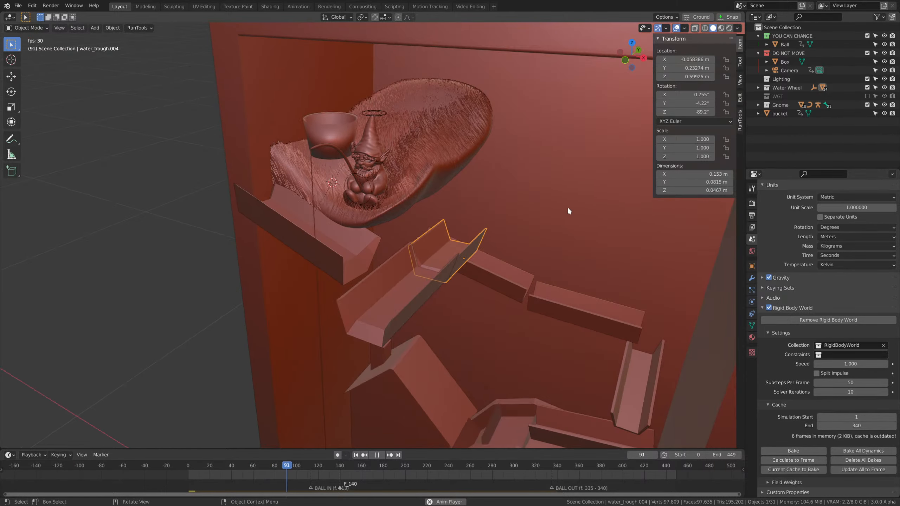
{"action": "left_click", "coordinate": [184, 283]}
{"action": "middle_click_drag", "start_coordinate": [477, 286], "coordinate": [419, 327]}
{"action": "key", "text": "space"}
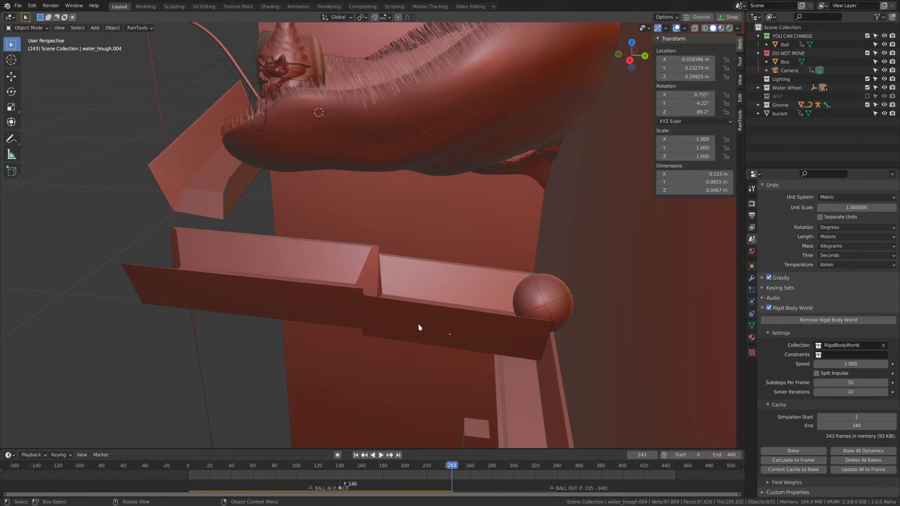
Delete the third trough, the short one extending the second trough toward the ball.
{"action": "left_click", "coordinate": [467, 333]}
{"action": "key", "text": "Tab"}
{"action": "key", "text": "Escape"}
{"action": "key", "text": "Delete"}
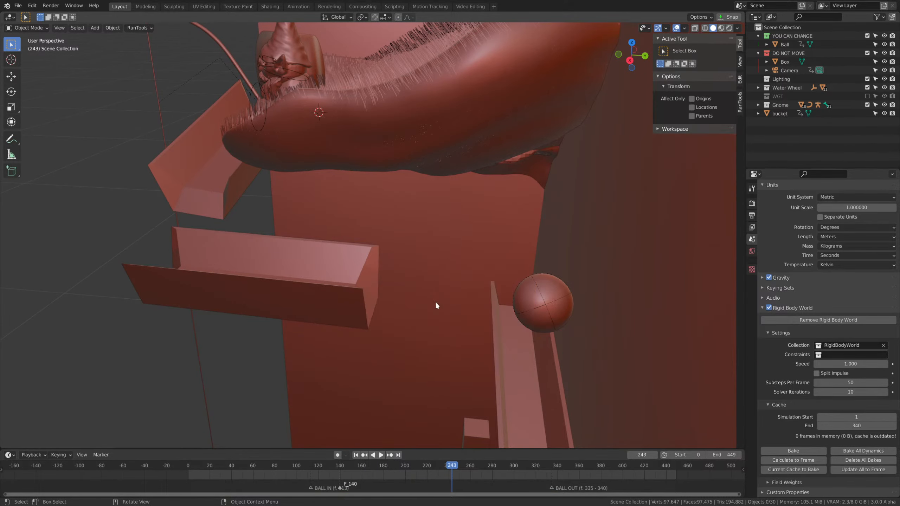
Lengthen the second trough by scaling it to about 1.511 along its local X axis.
{"action": "left_click", "coordinate": [362, 300]}
{"action": "middle_click_drag", "start_coordinate": [439, 302], "coordinate": [509, 303], "text": "shift"}
{"action": "key", "text": "s"}
{"action": "key", "text": "x"}
{"action": "key", "text": "x"}
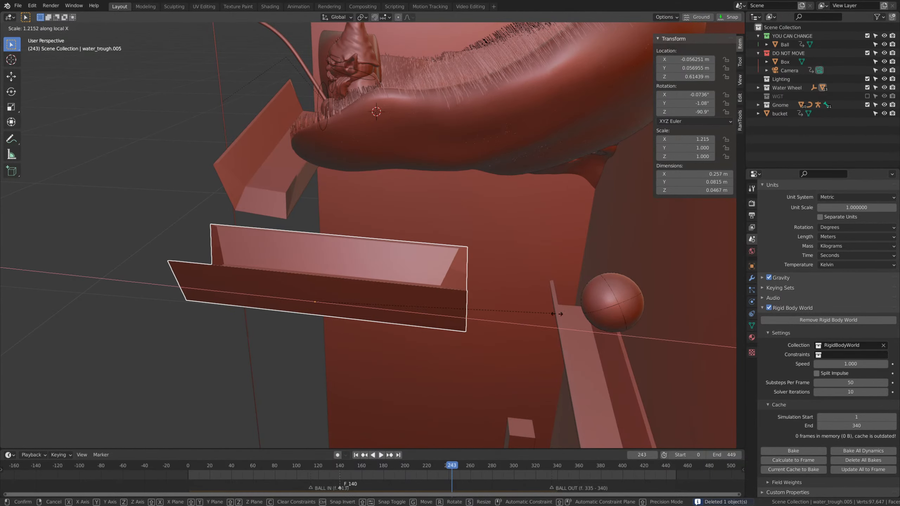
{"action": "left_click", "coordinate": [534, 313]}
Slide the lengthened second trough about -0.051 m along its local X axis.
{"action": "key", "text": "g"}
{"action": "key", "text": "x"}
{"action": "key", "text": "x"}
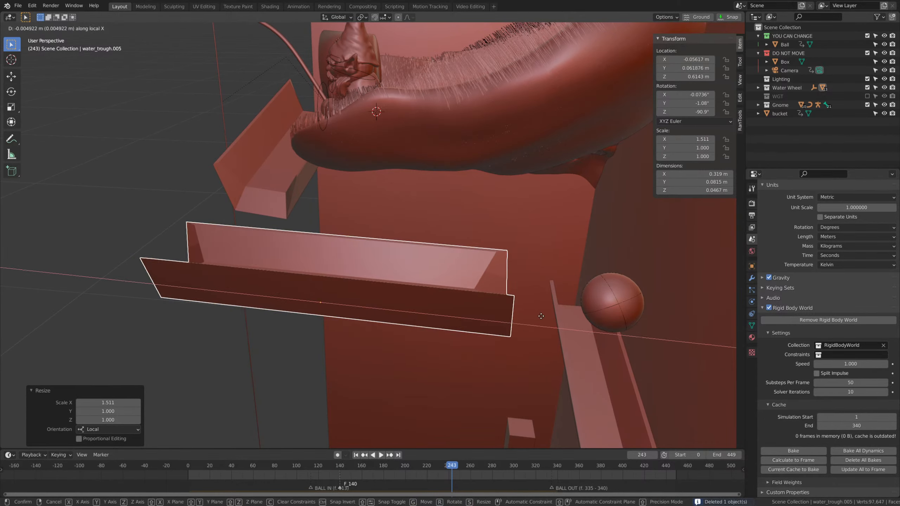
{"action": "left_click", "coordinate": [558, 318]}
{"action": "middle_click_drag", "start_coordinate": [558, 317], "coordinate": [608, 304]}
Tilt the second trough about the global X axis until its Y rotation is about -6.58°.
{"action": "key", "text": "r"}
{"action": "key", "text": "x"}
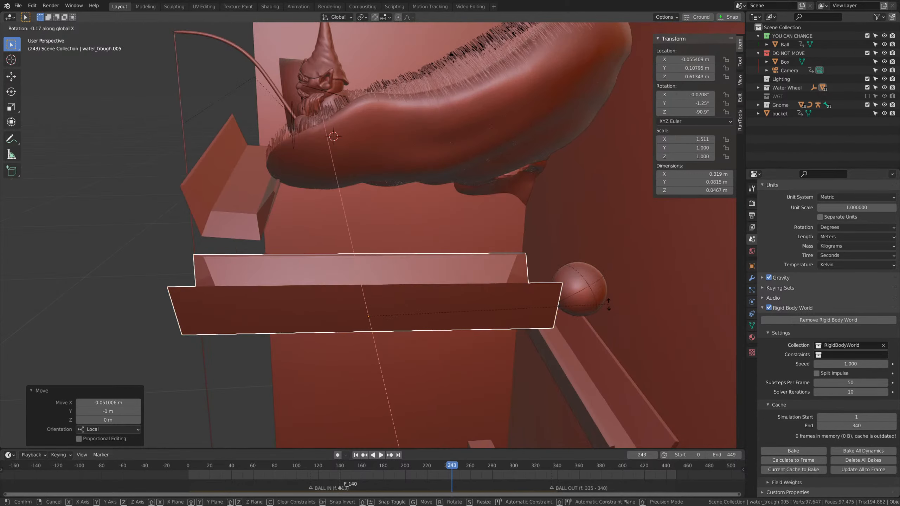
{"action": "left_click", "coordinate": [550, 319]}
Raise the second trough slightly along the Z axis and shift it slightly along the X axis.
{"action": "middle_click_drag", "start_coordinate": [551, 319], "coordinate": [525, 319]}
{"action": "key", "text": "g"}
{"action": "key", "text": "z"}
{"action": "left_click", "coordinate": [508, 261]}
{"action": "middle_click_drag", "start_coordinate": [298, 272], "coordinate": [359, 301]}
{"action": "key", "text": "g"}
{"action": "key", "text": "x"}
{"action": "left_click", "coordinate": [424, 277]}
{"action": "left_click", "coordinate": [501, 235]}
{"action": "middle_click_drag", "start_coordinate": [501, 244], "coordinate": [474, 299]}
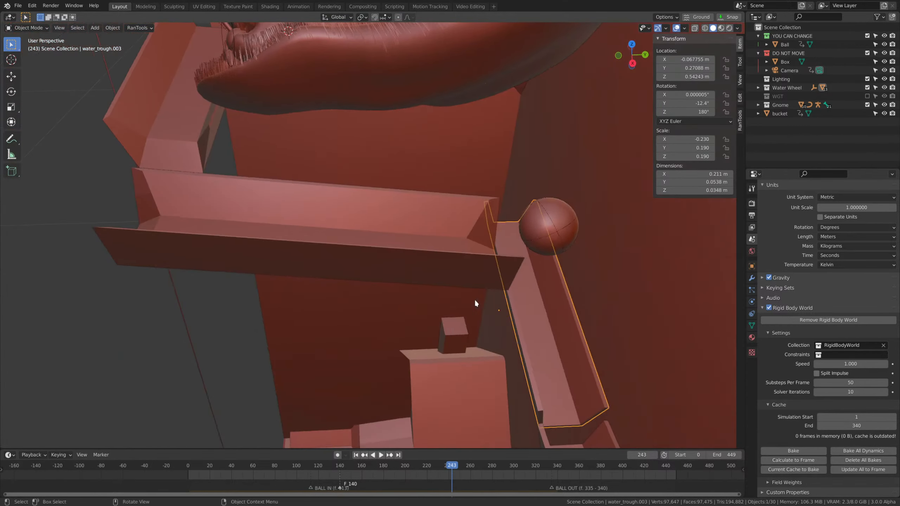
{"action": "key", "text": "r"}
{"action": "key", "text": "z"}
{"action": "right_click", "coordinate": [613, 313]}
Return the timeline to frame 0 and rotate the trough below the second one about 9.84° around Z.
{"action": "left_click_drag", "start_coordinate": [435, 468], "coordinate": [186, 466]}
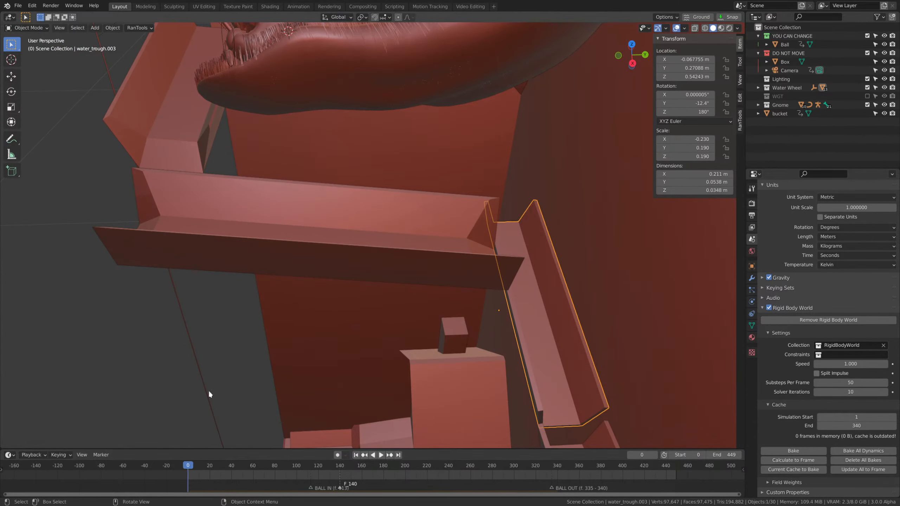
{"action": "middle_click_drag", "start_coordinate": [210, 394], "coordinate": [584, 282]}
{"action": "key", "text": "r"}
{"action": "key", "text": "z"}
{"action": "left_click", "coordinate": [645, 300]}
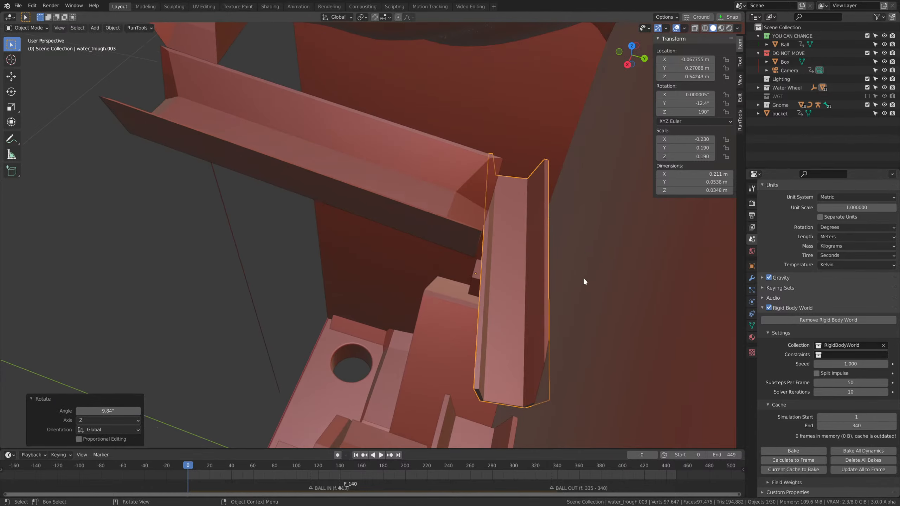
Move the rotated lower trough 0.0074 m along X and about -0.0216 m along Y.
{"action": "key", "text": "g"}
{"action": "key", "text": "x"}
{"action": "left_click", "coordinate": [551, 311]}
{"action": "key", "text": "g"}
{"action": "key", "text": "y"}
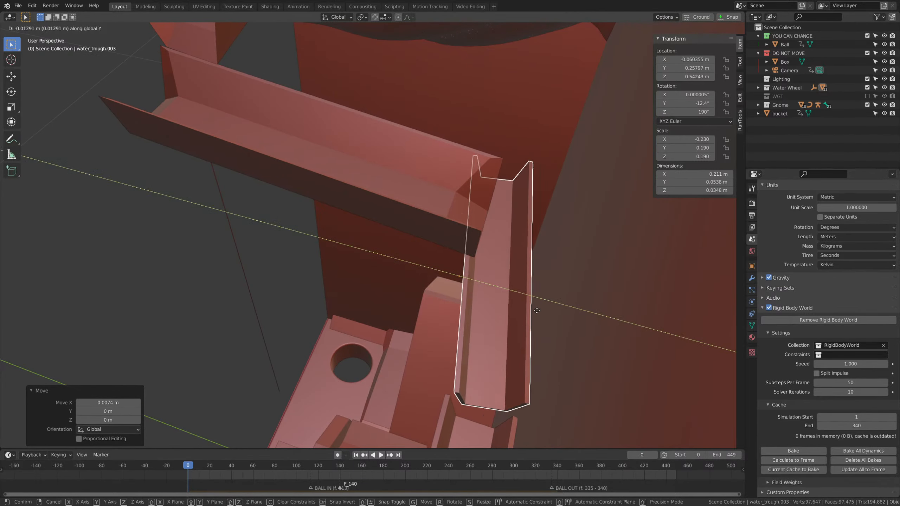
{"action": "left_click", "coordinate": [536, 312]}
{"action": "middle_click_drag", "start_coordinate": [536, 311], "coordinate": [544, 276]}
{"action": "key", "text": "s"}
{"action": "key", "text": "x"}
{"action": "key", "text": "x"}
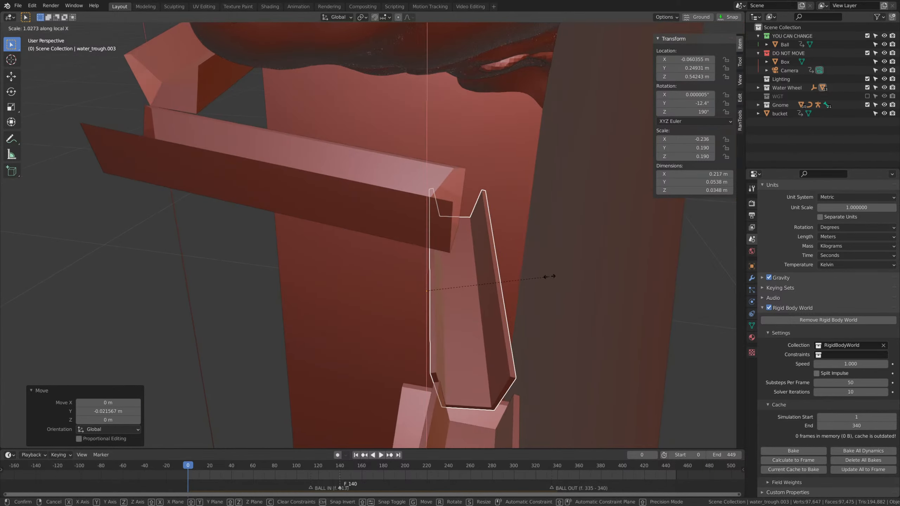
{"action": "left_click", "coordinate": [552, 278]}
Widen the lower trough's mesh in Edit Mode by scaling it to about 1.56 along local Y.
{"action": "key", "text": "Tab"}
{"action": "middle_click_drag", "start_coordinate": [495, 340], "coordinate": [492, 317]}
{"action": "key", "text": "s"}
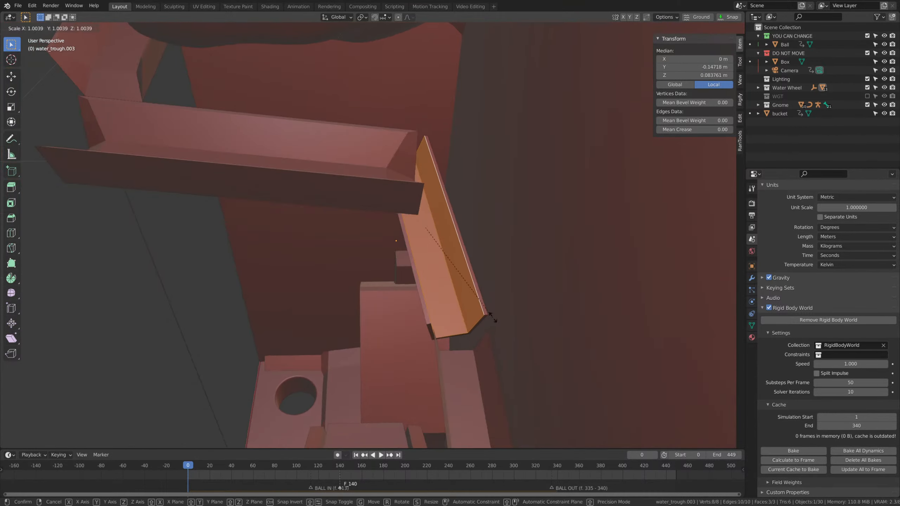
{"action": "key", "text": "y"}
{"action": "key", "text": "y"}
{"action": "left_click", "coordinate": [589, 290]}
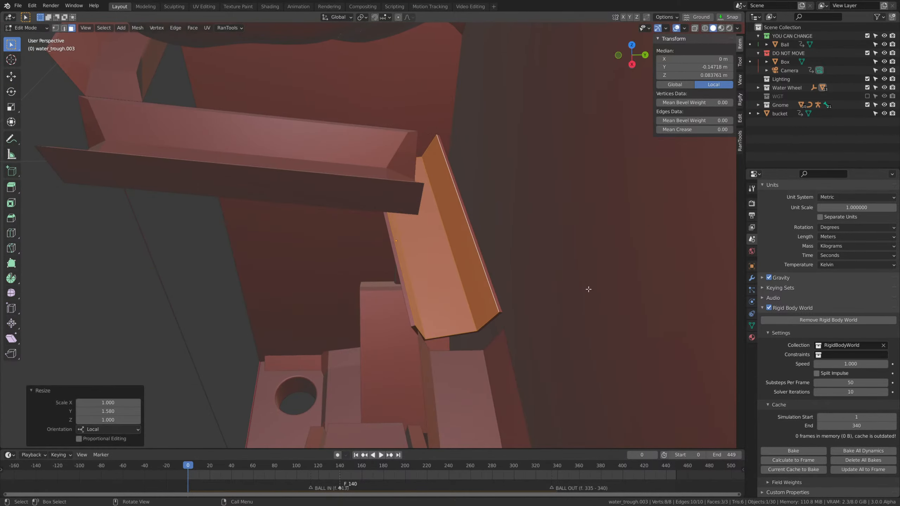
{"action": "key", "text": "Tab"}
Slide the lengthened second trough about 0.0525 m along its local X axis.
{"action": "middle_click_drag", "start_coordinate": [589, 290], "coordinate": [443, 285]}
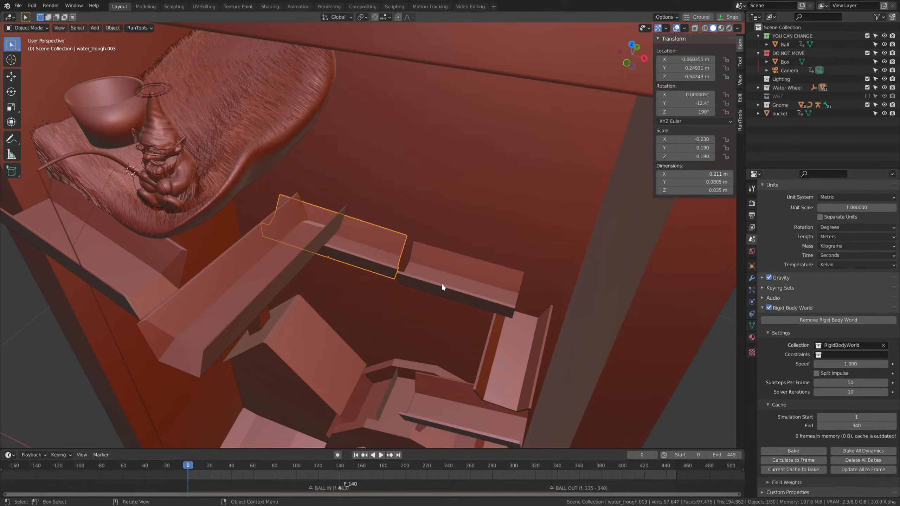
{"action": "left_click", "coordinate": [301, 246]}
{"action": "key", "text": "g"}
{"action": "key", "text": "x"}
{"action": "key", "text": "x"}
{"action": "left_click", "coordinate": [379, 270]}
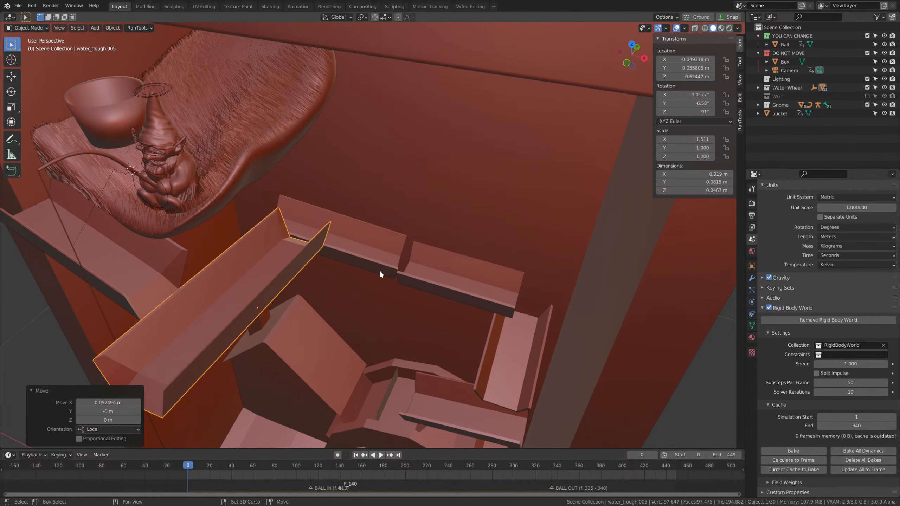
Slide the second trough about -0.019 m along its local X axis.
{"action": "middle_click_drag", "start_coordinate": [380, 272], "coordinate": [558, 315]}
{"action": "key", "text": "g"}
{"action": "key", "text": "x"}
{"action": "key", "text": "x"}
{"action": "left_click", "coordinate": [436, 316]}
Play the simulation from frame 0 to frame 200 to check the ball's path along the second trough.
{"action": "key", "text": "space"}
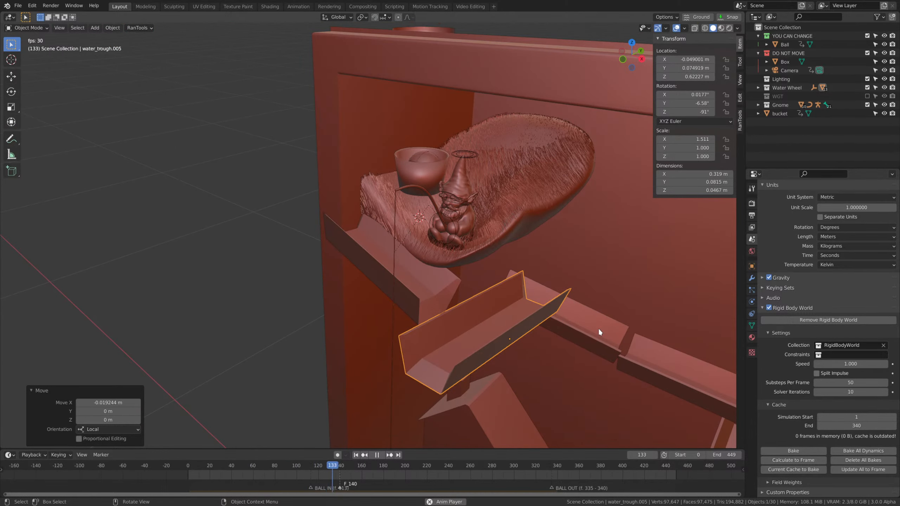
{"action": "key", "text": "space"}
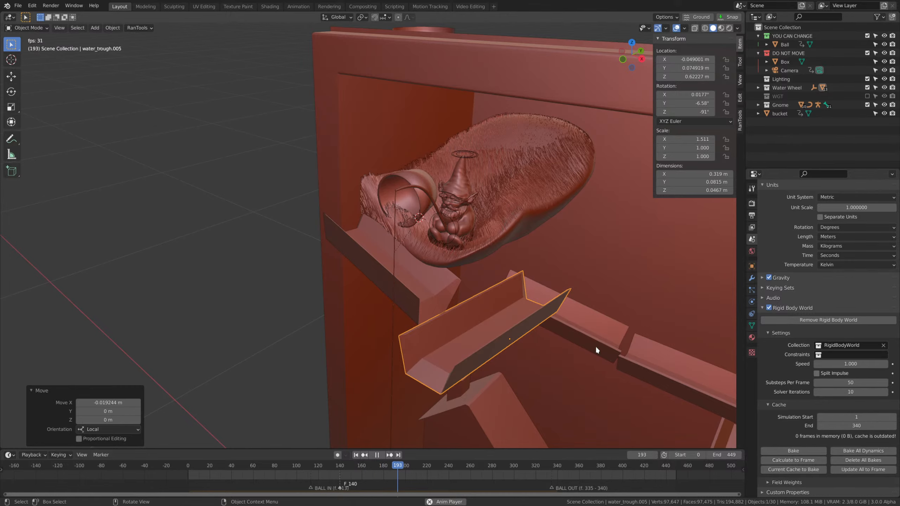
{"action": "middle_click_drag", "start_coordinate": [595, 346], "coordinate": [420, 230]}
{"action": "left_click", "coordinate": [577, 330]}
{"action": "left_click", "coordinate": [421, 230]}
{"action": "key", "text": "ctrl+z"}
{"action": "key", "text": "ctrl+z"}
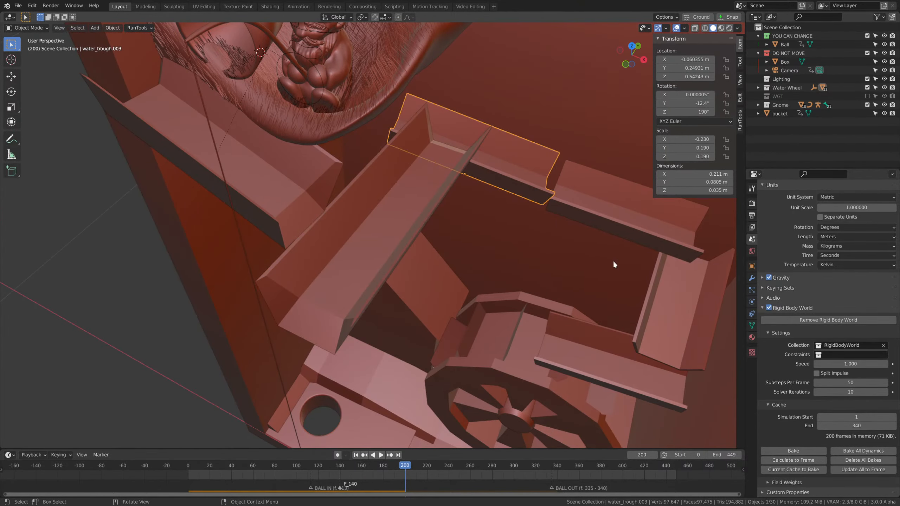
Delete the four remaining troughs downstream of the second trough.
{"action": "middle_click_drag", "start_coordinate": [613, 261], "coordinate": [495, 231]}
{"action": "left_click", "coordinate": [594, 172], "text": "shift"}
{"action": "key", "text": "Delete"}
{"action": "left_click", "coordinate": [577, 267]}
{"action": "key", "text": "Delete"}
{"action": "left_click", "coordinate": [547, 320]}
{"action": "key", "text": "Delete"}
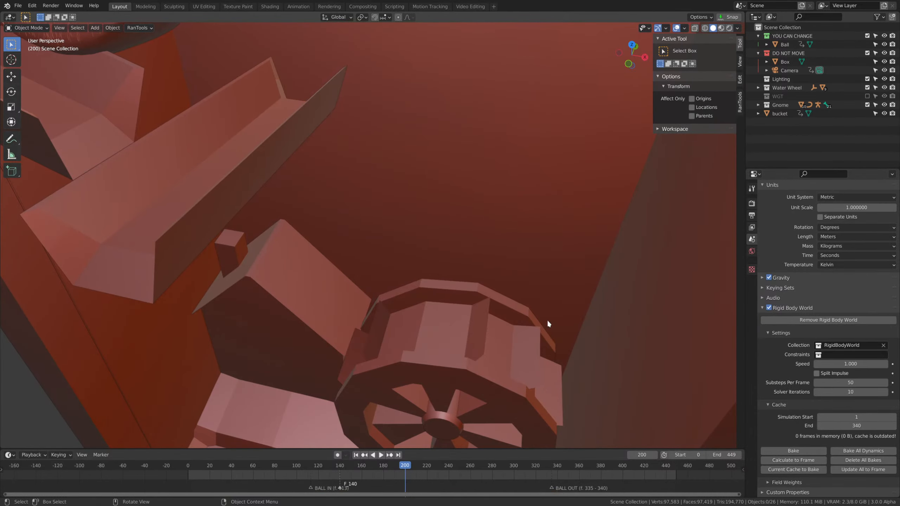
Open the second trough's mesh in Edit Mode with vertex selection and clear the selection.
{"action": "left_click", "coordinate": [280, 158]}
{"action": "middle_click_drag", "start_coordinate": [308, 192], "coordinate": [492, 257], "text": "shift"}
{"action": "key", "text": "Tab"}
{"action": "middle_click_drag", "start_coordinate": [404, 282], "coordinate": [429, 289]}
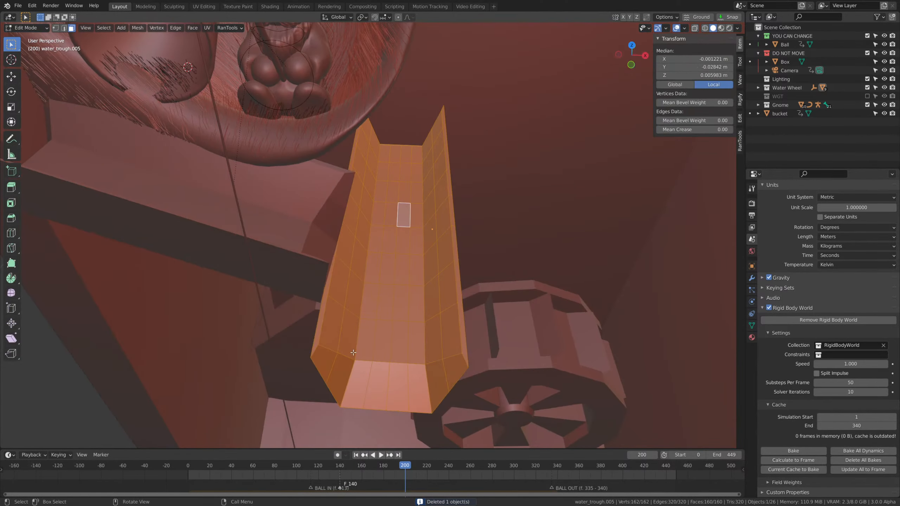
{"action": "key", "text": "1"}
{"action": "key", "text": "alt+a"}
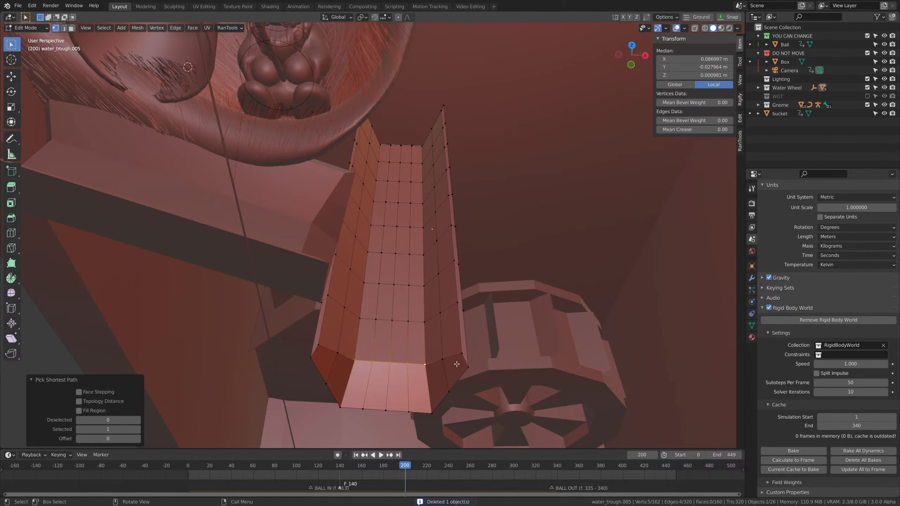
Select the outermost vertex row at the trough's closed end and flatten it by scaling local X to 0.
{"action": "left_click", "coordinate": [449, 358], "text": "alt"}
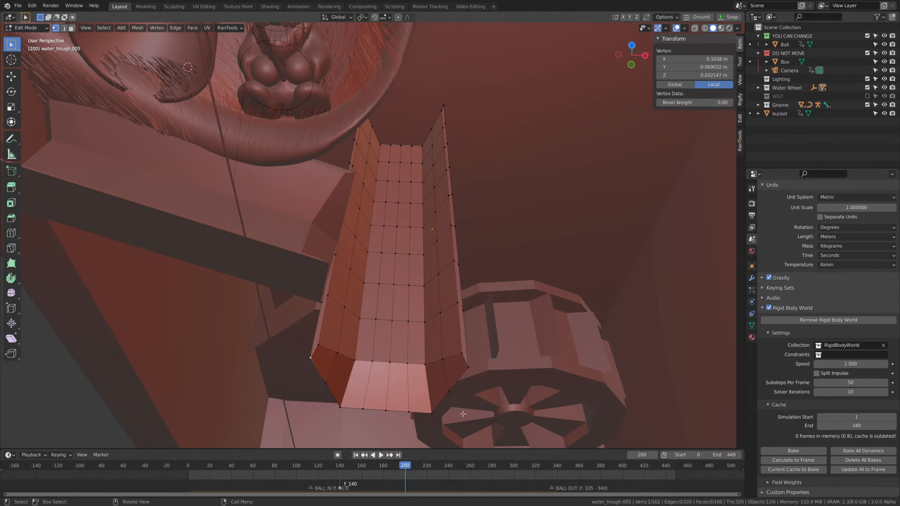
{"action": "left_click", "coordinate": [466, 368], "text": "ctrl"}
{"action": "left_click", "coordinate": [430, 409]}
{"action": "left_click", "coordinate": [432, 413], "text": "ctrl"}
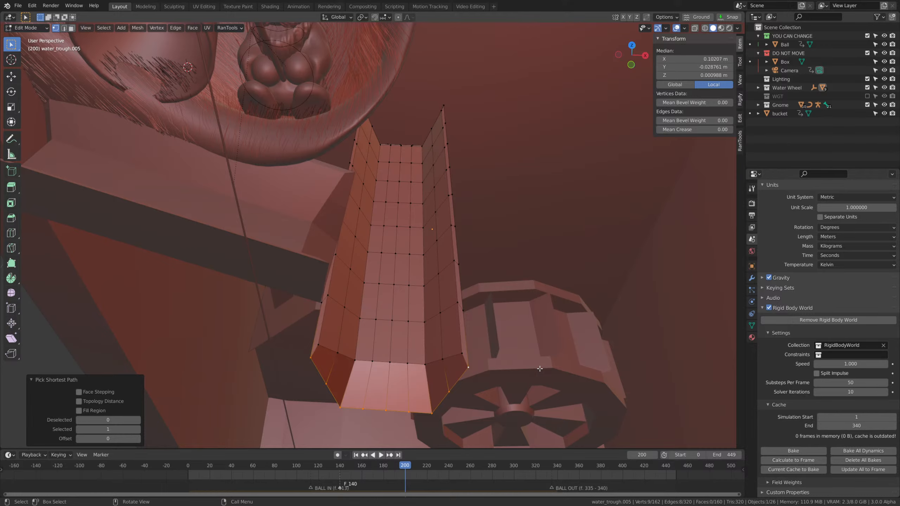
{"action": "middle_click_drag", "start_coordinate": [538, 348], "coordinate": [537, 286]}
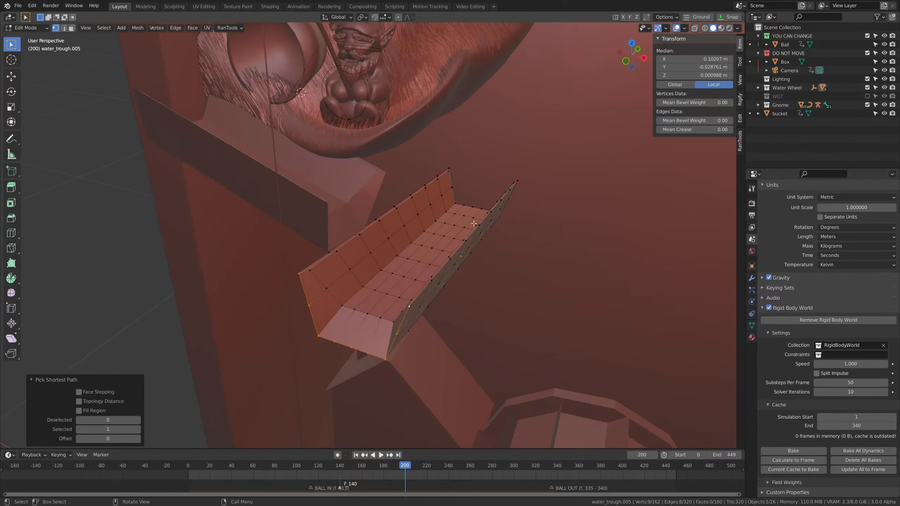
{"action": "middle_click_drag", "start_coordinate": [370, 167], "coordinate": [465, 216]}
{"action": "key", "text": "s"}
{"action": "key", "text": "x"}
{"action": "key", "text": "x"}
{"action": "type", "text": "0"}
{"action": "key", "text": "Return"}
Select the inner vertex row beside the trough's closed end and flatten it by scaling local X to 0.
{"action": "left_click", "coordinate": [309, 267]}
{"action": "middle_click_drag", "start_coordinate": [429, 303], "coordinate": [474, 313]}
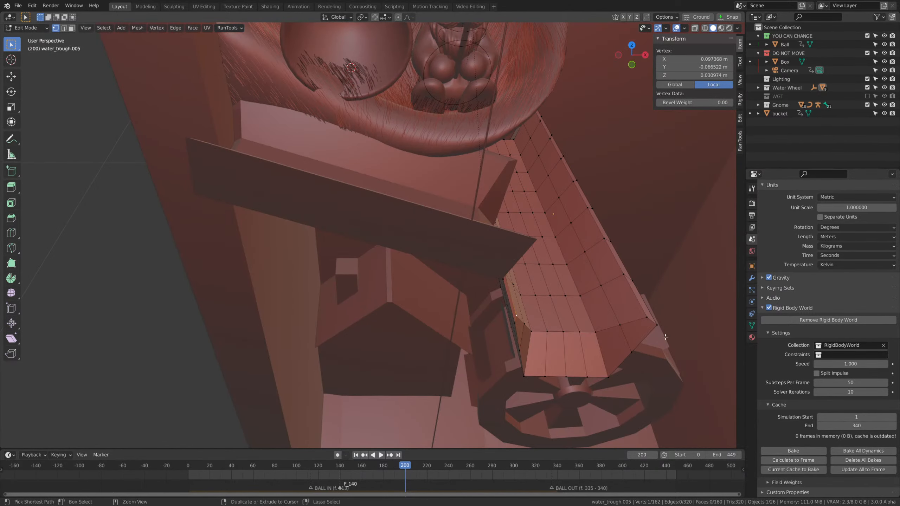
{"action": "left_click", "coordinate": [644, 319], "text": "ctrl"}
{"action": "key", "text": "s"}
{"action": "key", "text": "x"}
{"action": "key", "text": "x"}
{"action": "type", "text": "0"}
{"action": "key", "text": "Return"}
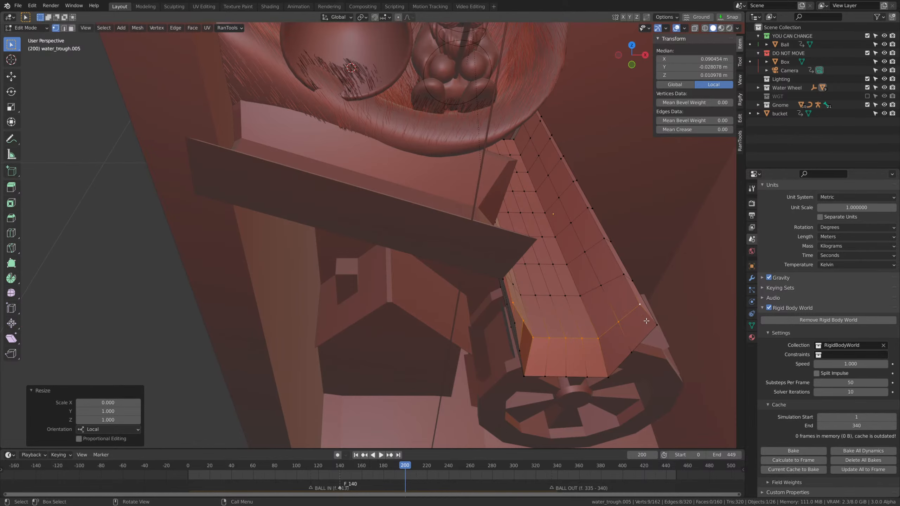
Move the flattened inner vertex row about -0.016 m along global Y, toward the trough's end.
{"action": "middle_click_drag", "start_coordinate": [644, 318], "coordinate": [409, 292]}
{"action": "key", "text": "g"}
{"action": "key", "text": "y"}
{"action": "left_click", "coordinate": [520, 306]}
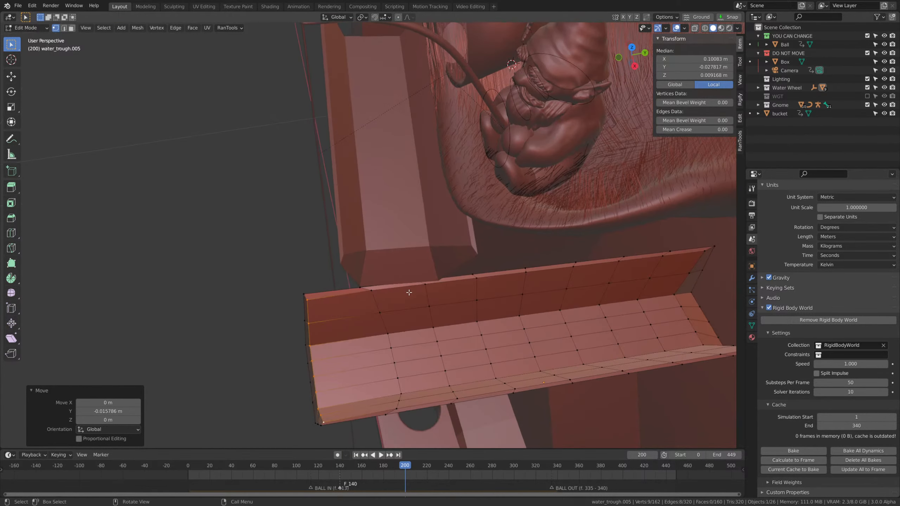
Select the next edge loop along the trough and flatten it by scaling local X to 0.
{"action": "left_click", "coordinate": [376, 299], "text": "alt"}
{"action": "middle_click_drag", "start_coordinate": [469, 354], "coordinate": [463, 344]}
{"action": "key", "text": "s"}
{"action": "key", "text": "x"}
{"action": "key", "text": "x"}
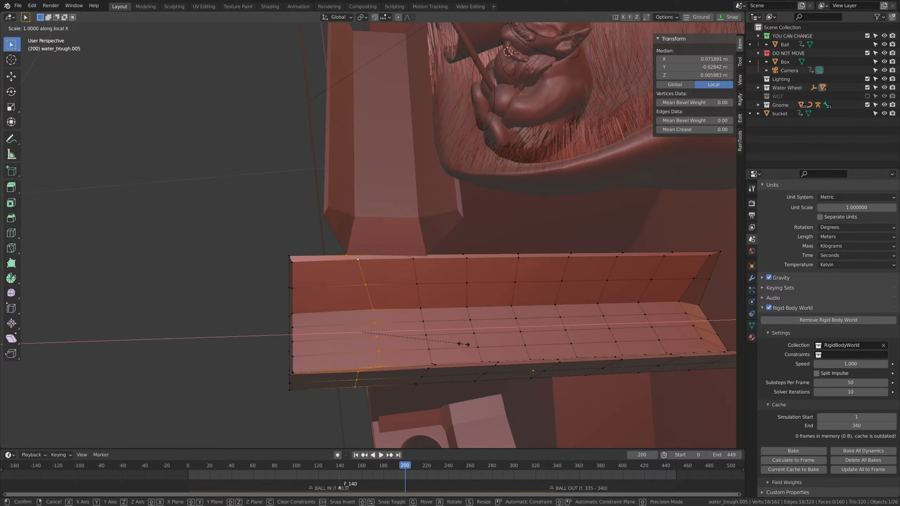
{"action": "key", "text": "0"}
{"action": "key", "text": "Return"}
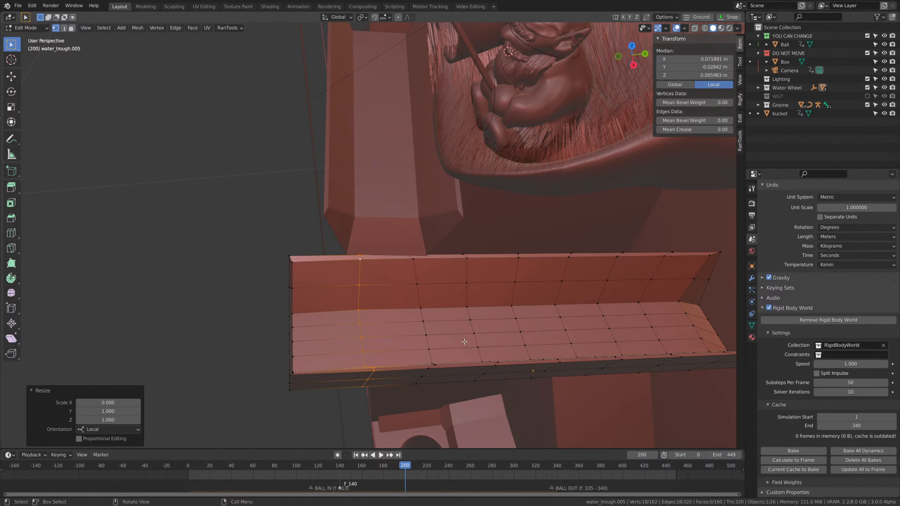
Shift the flattened edge loop slightly along the trough's local X axis and return to Object Mode.
{"action": "key", "text": "g"}
{"action": "key", "text": "x"}
{"action": "key", "text": "x"}
{"action": "left_click", "coordinate": [448, 342]}
{"action": "key", "text": "Tab"}
Play the simulation from frame 0 to frame 181, watching the ball leave the second trough, and return to frame 0.
{"action": "scroll", "coordinate": [450, 342], "scroll_direction": "down", "scroll_amount": 4}
{"action": "middle_click_drag", "start_coordinate": [450, 342], "coordinate": [581, 337]}
{"action": "mouse_move", "coordinate": [581, 337]}
{"action": "middle_mouse_down", "text": "shift"}
{"action": "mouse_move", "coordinate": [578, 312]}
{"action": "mouse_move", "coordinate": [582, 351]}
{"action": "middle_mouse_up", "text": "shift"}
{"action": "left_click_drag", "start_coordinate": [407, 461], "coordinate": [183, 460]}
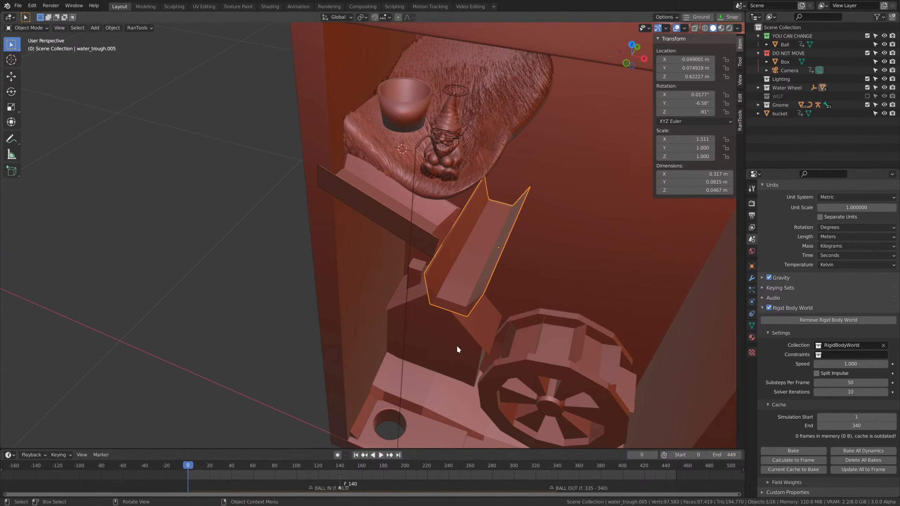
{"action": "key", "text": "space"}
{"action": "middle_click_drag", "start_coordinate": [457, 349], "coordinate": [481, 306]}
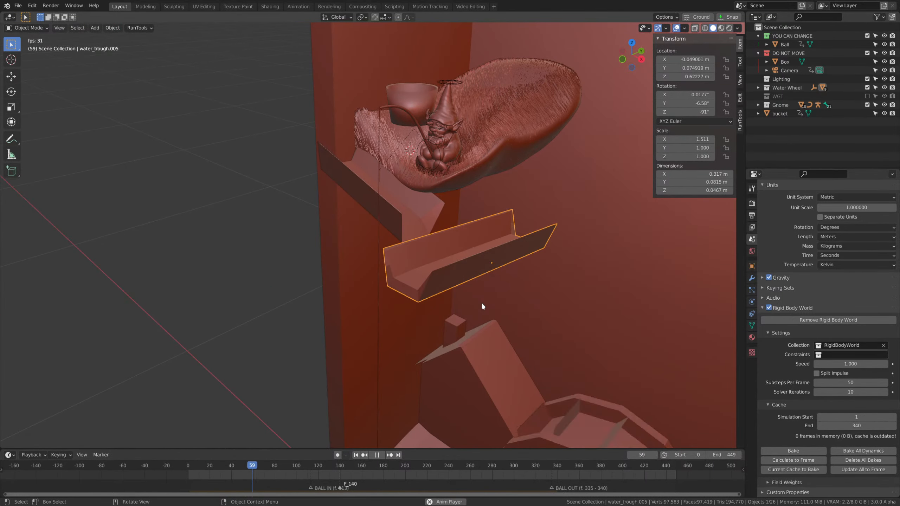
{"action": "middle_click_drag", "start_coordinate": [486, 282], "coordinate": [492, 262]}
{"action": "middle_click_drag", "start_coordinate": [555, 294], "coordinate": [571, 317]}
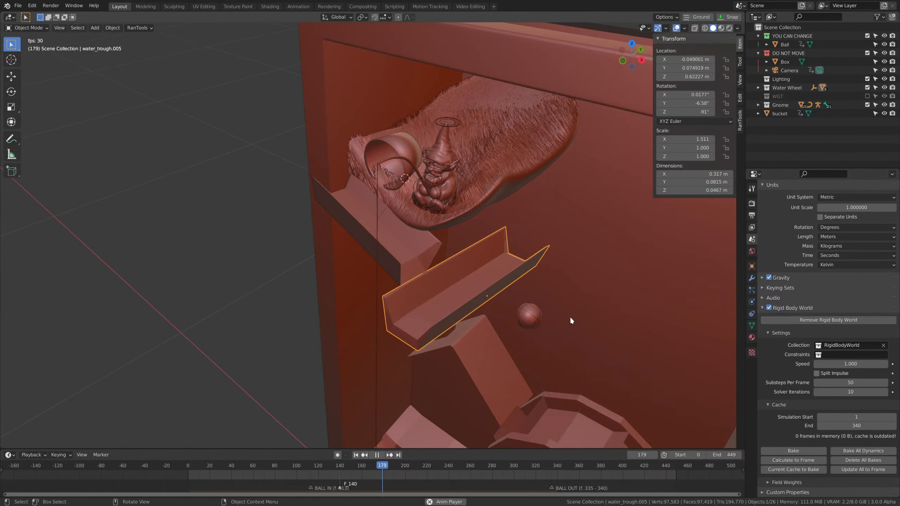
{"action": "key", "text": "space"}
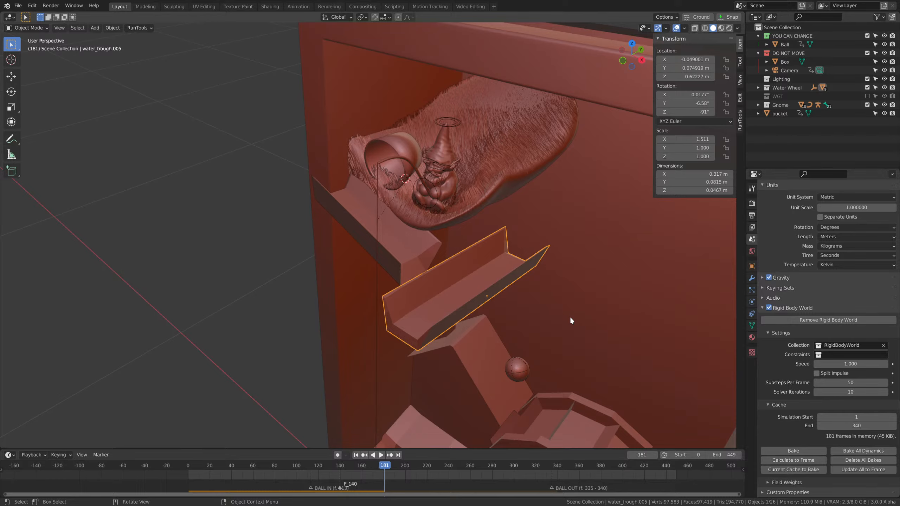
{"action": "left_click", "coordinate": [356, 455]}
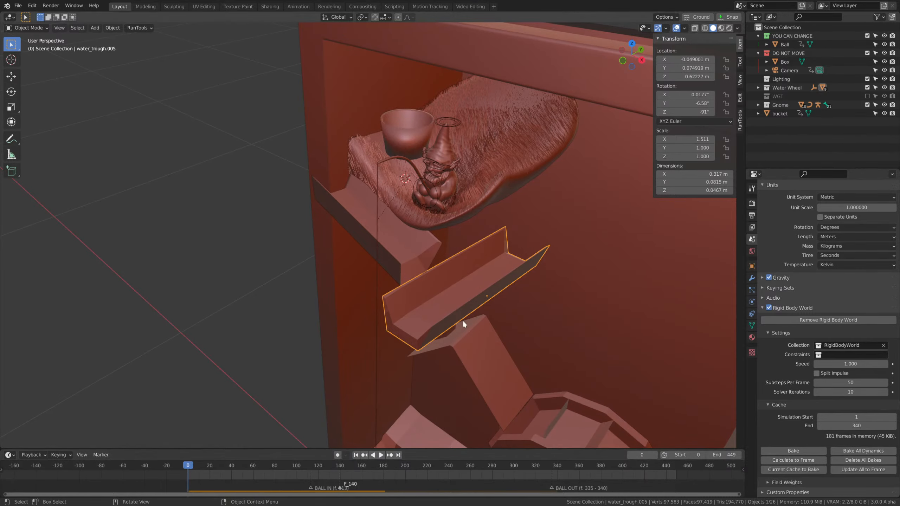
Create a linked duplicate of the second trough and place it about -0.299 m along its local X axis.
{"action": "middle_click_drag", "start_coordinate": [609, 286], "coordinate": [553, 271], "text": "shift"}
{"action": "scroll", "coordinate": [553, 271], "scroll_direction": "down", "scroll_amount": 1}
{"action": "key", "text": "shift+d"}
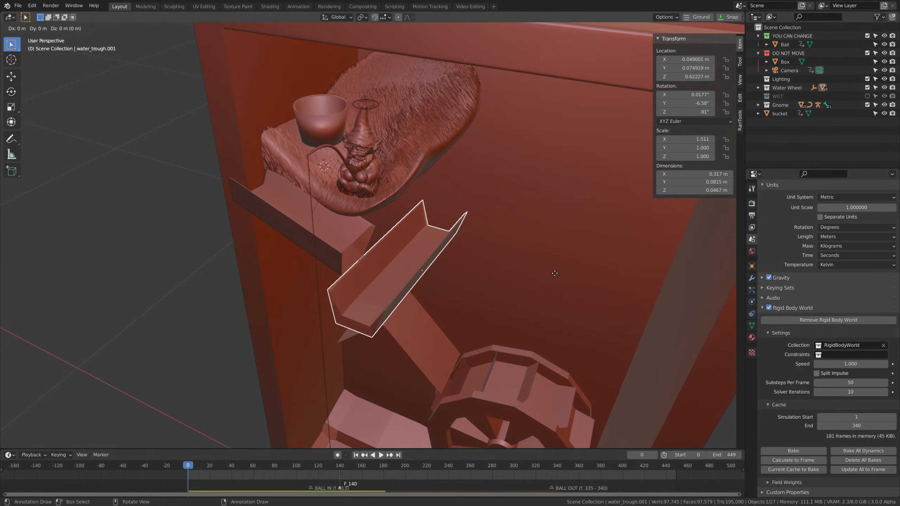
{"action": "key", "text": "z"}
{"action": "key", "text": "x"}
{"action": "key", "text": "x"}
{"action": "left_click", "coordinate": [647, 216]}
Rotate the duplicated trough about -99.2° around the global Z axis.
{"action": "key", "text": "r"}
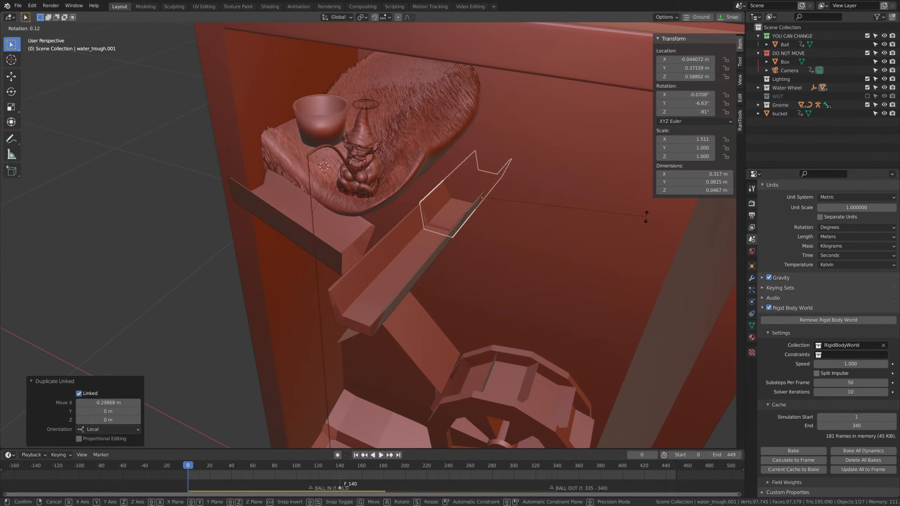
{"action": "key", "text": "z"}
{"action": "left_click", "coordinate": [530, 255]}
Move the rotated trough along the global Y axis to about 0.240 m and lower it about 0.046 m.
{"action": "middle_click_drag", "start_coordinate": [530, 255], "coordinate": [510, 256]}
{"action": "key", "text": "g"}
{"action": "key", "text": "x"}
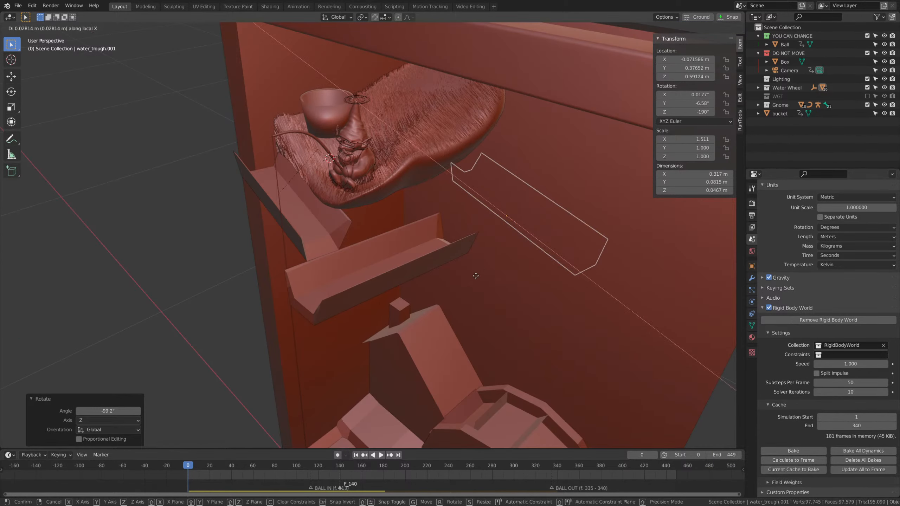
{"action": "key", "text": "y"}
{"action": "left_click", "coordinate": [466, 287]}
{"action": "middle_click_drag", "start_coordinate": [467, 287], "coordinate": [537, 270]}
{"action": "key", "text": "g"}
{"action": "key", "text": "z"}
{"action": "left_click", "coordinate": [511, 270]}
Slide the third trough about -0.074 m along its local X axis.
{"action": "key", "text": "g"}
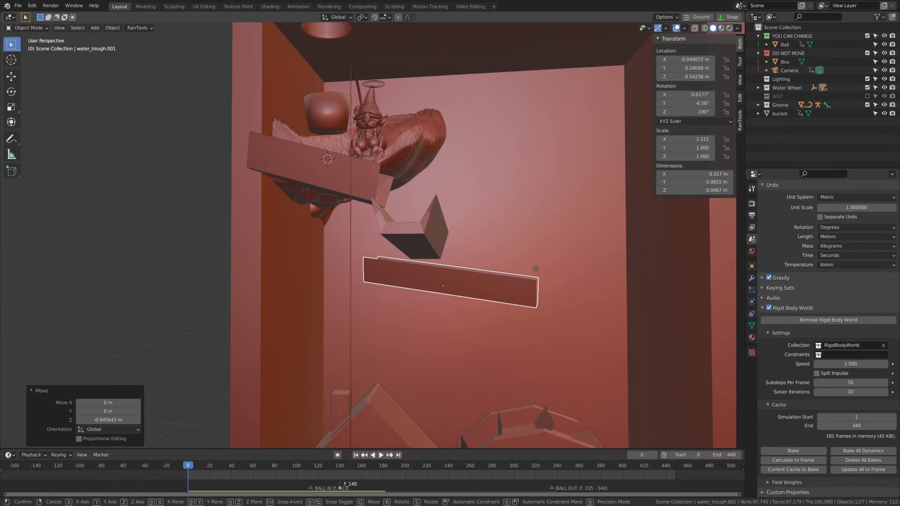
{"action": "key", "text": "x"}
{"action": "key", "text": "x"}
{"action": "left_click", "coordinate": [577, 277]}
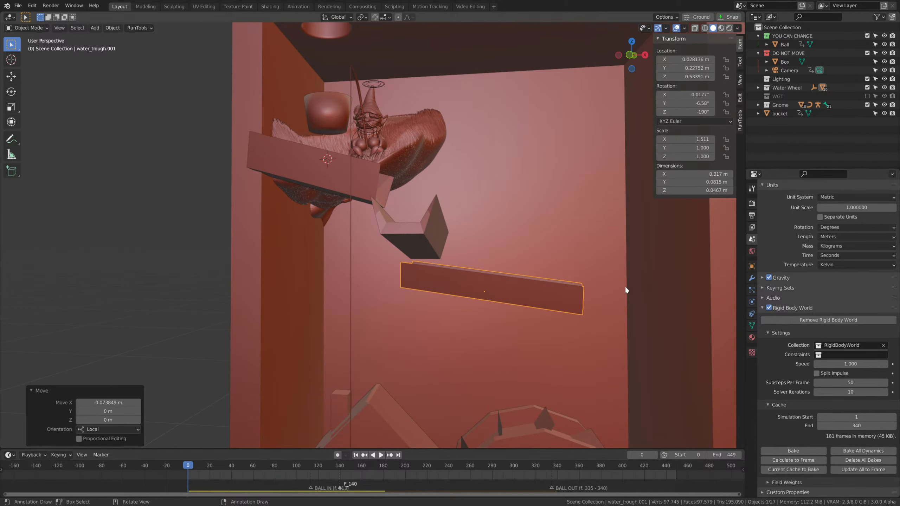
Shorten the third trough along its local X axis to about 0.249 m and shift it about 0.036 m along that axis.
{"action": "key", "text": "s"}
{"action": "key", "text": "x"}
{"action": "key", "text": "x"}
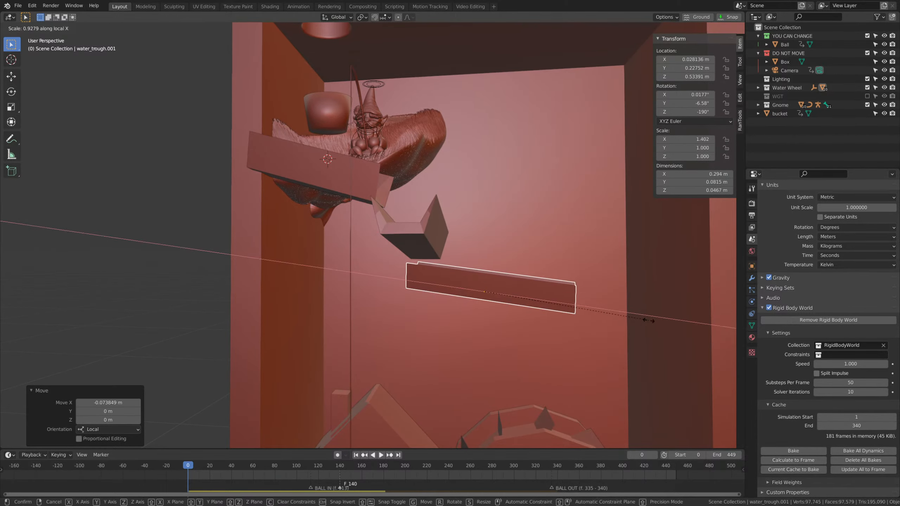
{"action": "left_click", "coordinate": [612, 310]}
{"action": "middle_click_drag", "start_coordinate": [611, 310], "coordinate": [591, 324]}
{"action": "key", "text": "g"}
{"action": "key", "text": "x"}
{"action": "key", "text": "x"}
{"action": "left_click", "coordinate": [571, 316]}
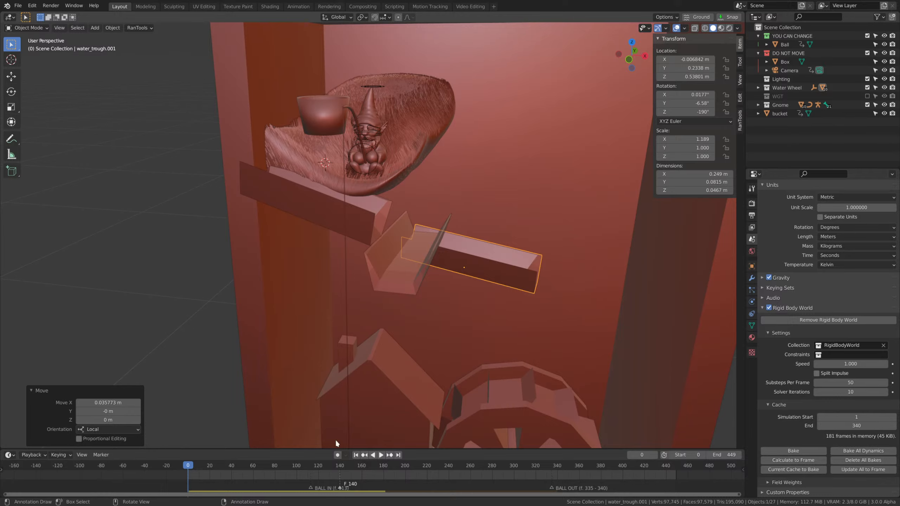
Play the simulation from frame 0 to frame 216 and watch how the ball passes the third trough.
{"action": "left_click", "coordinate": [577, 225]}
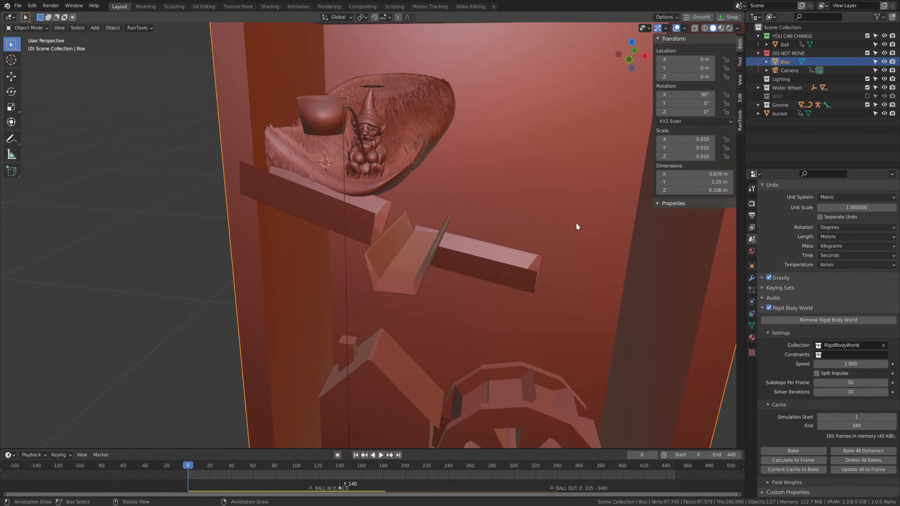
{"action": "key", "text": "space"}
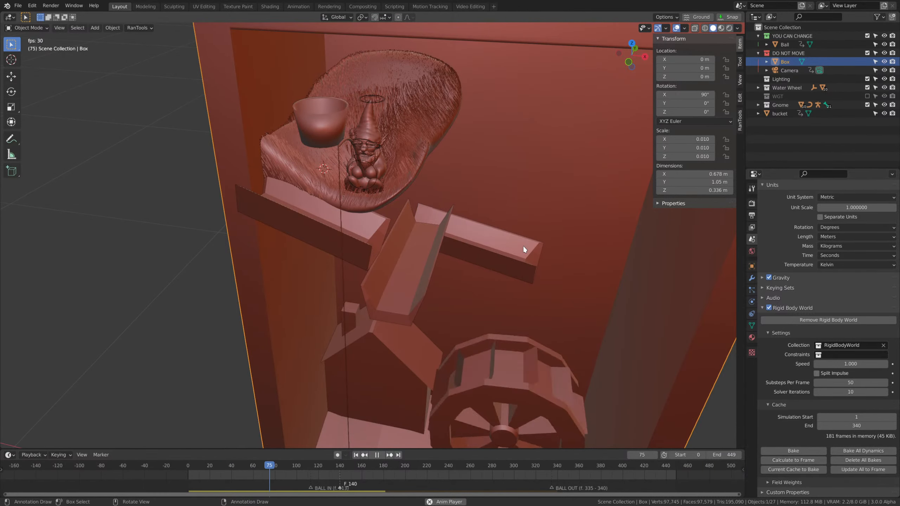
{"action": "middle_click_drag", "start_coordinate": [524, 248], "coordinate": [603, 282]}
{"action": "key", "text": "space"}
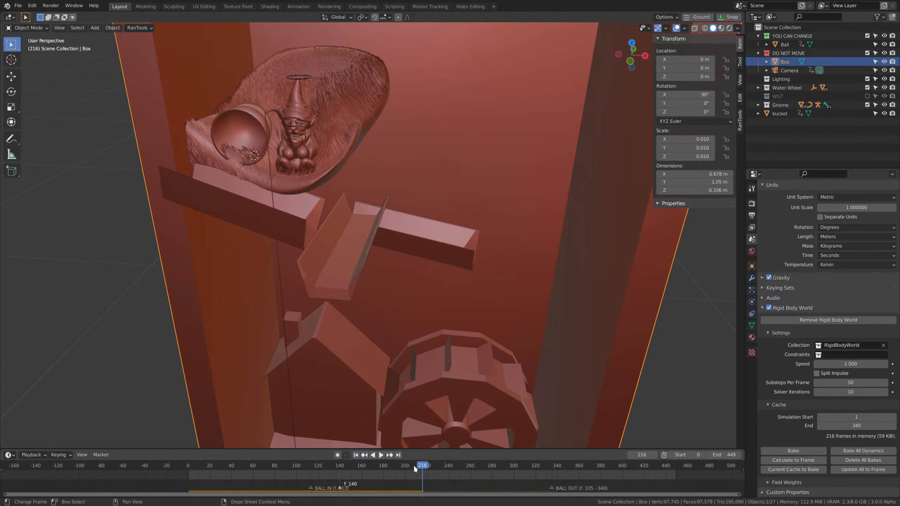
Create a linked duplicate of the third trough and place it about -0.172 m along its local X axis.
{"action": "left_click", "coordinate": [462, 258]}
{"action": "mouse_move", "coordinate": [468, 256]}
{"action": "middle_mouse_down"}
{"action": "mouse_move", "coordinate": [523, 253]}
{"action": "mouse_move", "coordinate": [469, 243]}
{"action": "middle_mouse_up"}
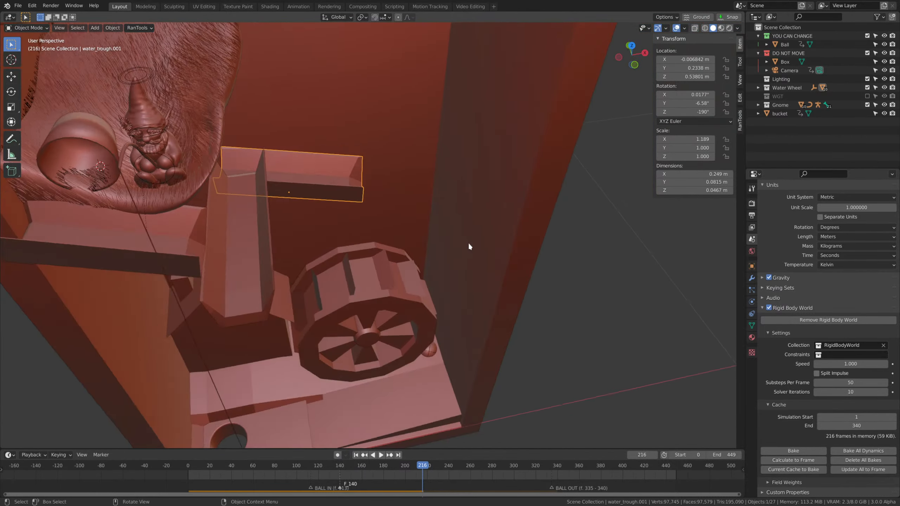
{"action": "scroll", "coordinate": [468, 245], "scroll_direction": "up", "scroll_amount": 1}
{"action": "key", "text": "alt+d"}
{"action": "key", "text": "x"}
{"action": "key", "text": "x"}
{"action": "left_click", "coordinate": [585, 273]}
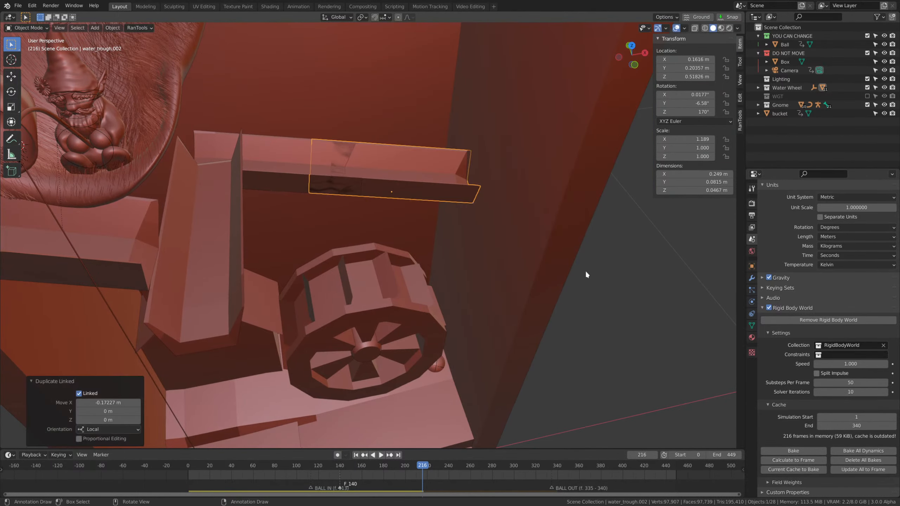
Rotate the duplicate around its local Z axis to about 84.7° and shorten it to about 0.18 m along local X.
{"action": "key", "text": "r"}
{"action": "key", "text": "z"}
{"action": "key", "text": "z"}
{"action": "left_click", "coordinate": [356, 311]}
{"action": "middle_click_drag", "start_coordinate": [356, 311], "coordinate": [563, 276]}
{"action": "key", "text": "s"}
{"action": "key", "text": "x"}
Lower the turned trough to a height of about 0.426 m and shift it along global X to about 0.212 m.
{"action": "key", "text": "x"}
{"action": "left_click", "coordinate": [506, 252]}
{"action": "middle_click_drag", "start_coordinate": [505, 252], "coordinate": [438, 248]}
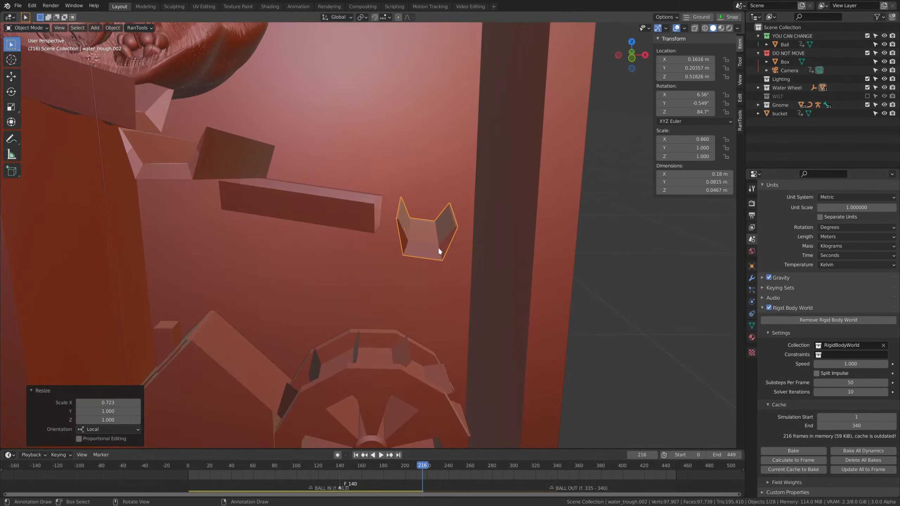
{"action": "key", "text": "g"}
{"action": "key", "text": "z"}
{"action": "key", "text": "z"}
{"action": "left_click", "coordinate": [452, 279]}
{"action": "middle_click_drag", "start_coordinate": [452, 279], "coordinate": [548, 336]}
{"action": "key", "text": "g"}
{"action": "key", "text": "z"}
{"action": "left_click", "coordinate": [486, 328]}
{"action": "key", "text": "g"}
Shorten the turned trough to about 0.12 m and slide it along its local X axis to about Y 0.263 m.
{"action": "key", "text": "x"}
{"action": "left_click", "coordinate": [506, 344]}
{"action": "key", "text": "s"}
{"action": "key", "text": "x"}
{"action": "key", "text": "x"}
{"action": "left_click", "coordinate": [491, 272]}
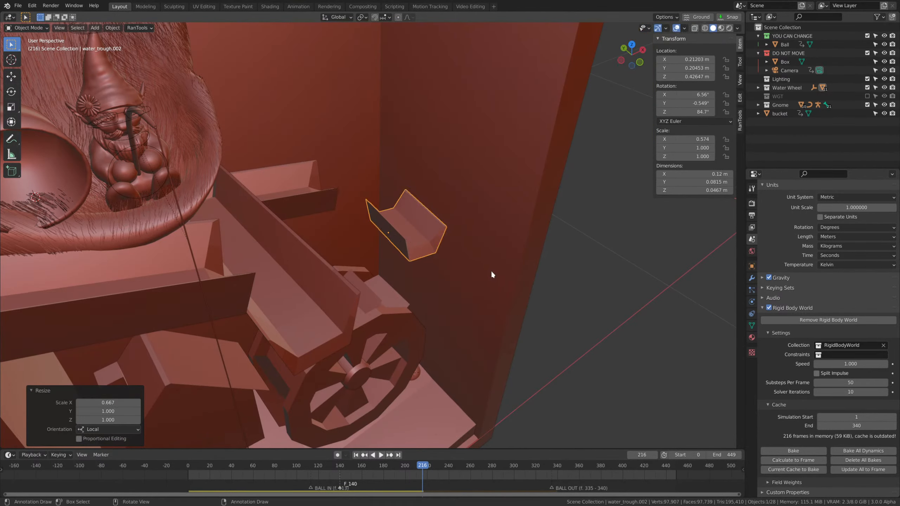
{"action": "middle_click_drag", "start_coordinate": [490, 272], "coordinate": [420, 289]}
{"action": "key", "text": "g"}
Shorten the third trough to about 0.195 m along its local X axis and slide it along that axis.
{"action": "key", "text": "x"}
{"action": "key", "text": "x"}
{"action": "left_click", "coordinate": [378, 163]}
{"action": "left_click_drag", "start_coordinate": [378, 164], "coordinate": [393, 177]}
{"action": "middle_click_drag", "start_coordinate": [443, 227], "coordinate": [479, 179]}
{"action": "left_click", "coordinate": [377, 201]}
{"action": "left_click", "coordinate": [353, 198]}
{"action": "key", "text": "s"}
{"action": "key", "text": "x"}
{"action": "key", "text": "x"}
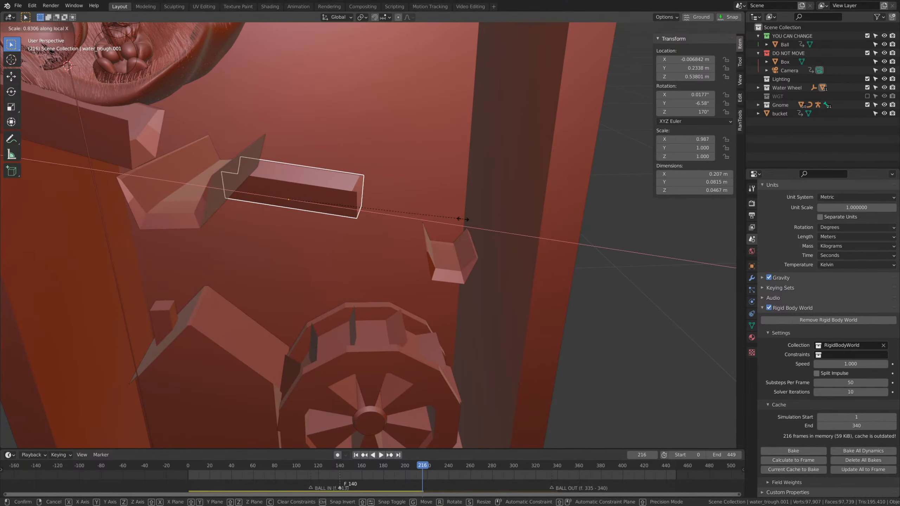
{"action": "left_click", "coordinate": [462, 221]}
{"action": "middle_click_drag", "start_coordinate": [462, 221], "coordinate": [428, 230]}
{"action": "key", "text": "g"}
{"action": "key", "text": "x"}
{"action": "key", "text": "x"}
{"action": "left_click", "coordinate": [443, 314]}
Create a linked duplicate of the third trough, offset about 0.205 m in X, 0.026 m in Y and -0.067 m in Z.
{"action": "key", "text": "alt+d"}
{"action": "left_click", "coordinate": [554, 284]}
{"action": "middle_click_drag", "start_coordinate": [554, 284], "coordinate": [589, 374]}
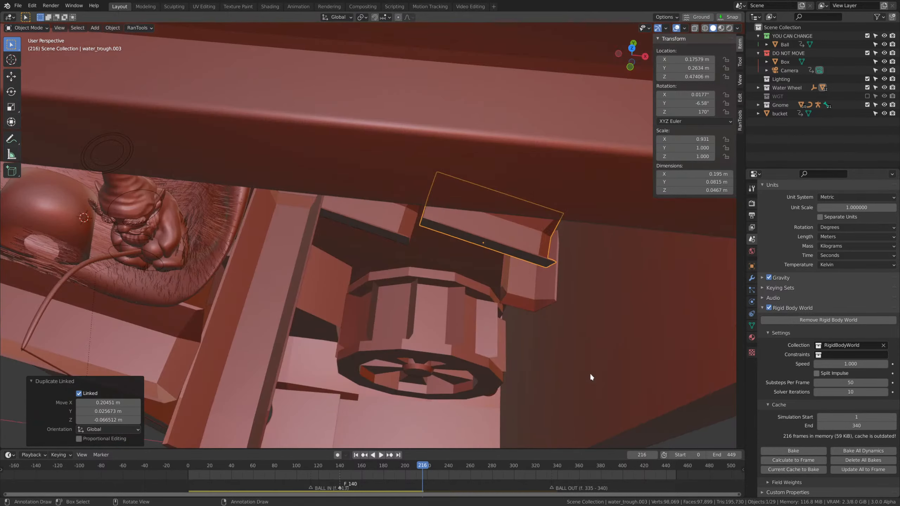
Rotate the new trough around the global Z axis and move it beside the third trough's outlet.
{"action": "key", "text": "r"}
{"action": "key", "text": "z"}
{"action": "left_click", "coordinate": [582, 313]}
{"action": "key", "text": "g"}
{"action": "left_click", "coordinate": [548, 293]}
{"action": "middle_click_drag", "start_coordinate": [547, 296], "coordinate": [559, 268]}
Adjust the new trough's tilt in the view, first by about -9.45° and again to a downward slope.
{"action": "key", "text": "r"}
{"action": "left_click", "coordinate": [556, 238]}
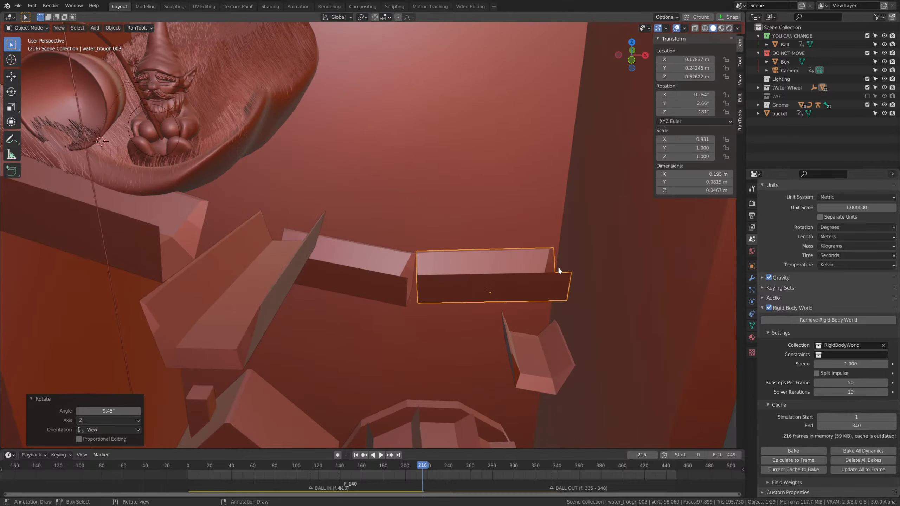
{"action": "key", "text": "r"}
{"action": "left_click", "coordinate": [597, 292]}
Move the new trough vertically and shift it in the horizontal plane to line up with the third trough.
{"action": "key", "text": "g"}
{"action": "key", "text": "z"}
{"action": "left_click", "coordinate": [597, 312]}
{"action": "middle_click_drag", "start_coordinate": [596, 316], "coordinate": [592, 358]}
{"action": "key", "text": "g"}
{"action": "key", "text": "shift+z"}
{"action": "left_click", "coordinate": [591, 397]}
Shorten the new trough along its local X axis and slide it along that axis between its neighbouring troughs.
{"action": "middle_click_drag", "start_coordinate": [592, 396], "coordinate": [503, 313]}
{"action": "key", "text": "s"}
{"action": "key", "text": "x"}
{"action": "key", "text": "x"}
{"action": "left_click", "coordinate": [471, 275]}
{"action": "key", "text": "g"}
{"action": "key", "text": "x"}
{"action": "key", "text": "x"}
{"action": "left_click", "coordinate": [506, 297]}
Play the simulation from frame 0 to frame 270 and follow the ball through the extended trough path.
{"action": "left_click", "coordinate": [477, 266]}
{"action": "scroll", "coordinate": [549, 339], "scroll_direction": "down", "scroll_amount": 2}
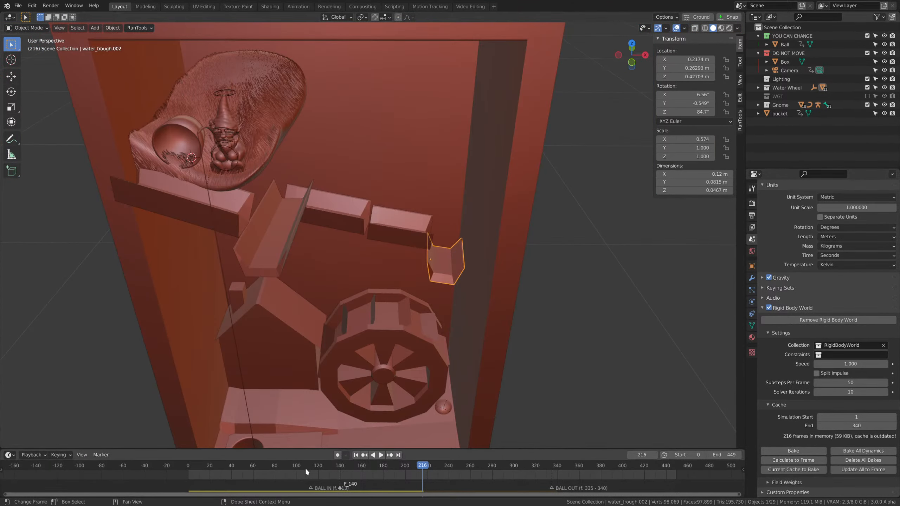
{"action": "key", "text": "shift+Left"}
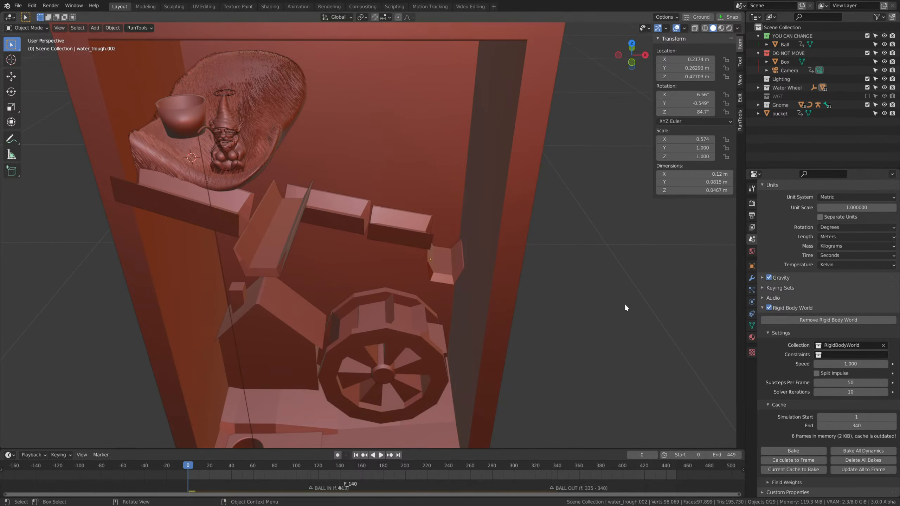
{"action": "key", "text": "space"}
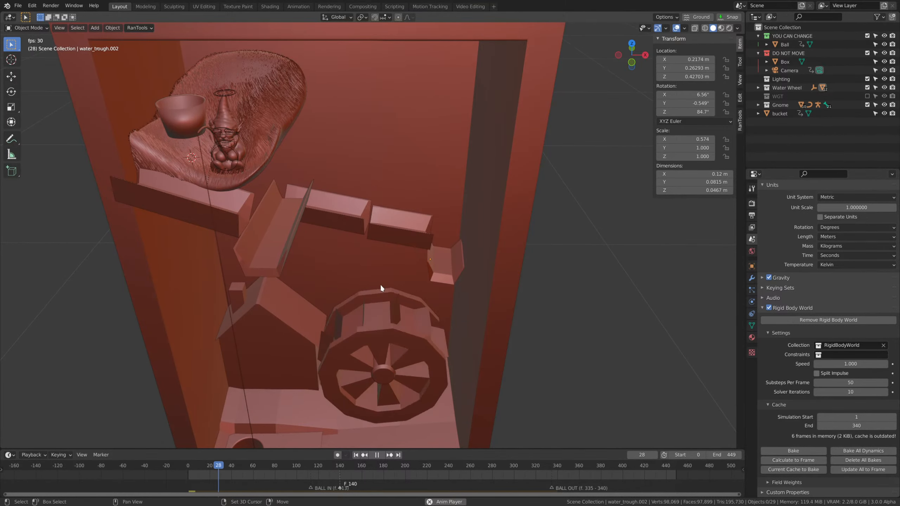
{"action": "middle_click_drag", "start_coordinate": [380, 284], "coordinate": [479, 313]}
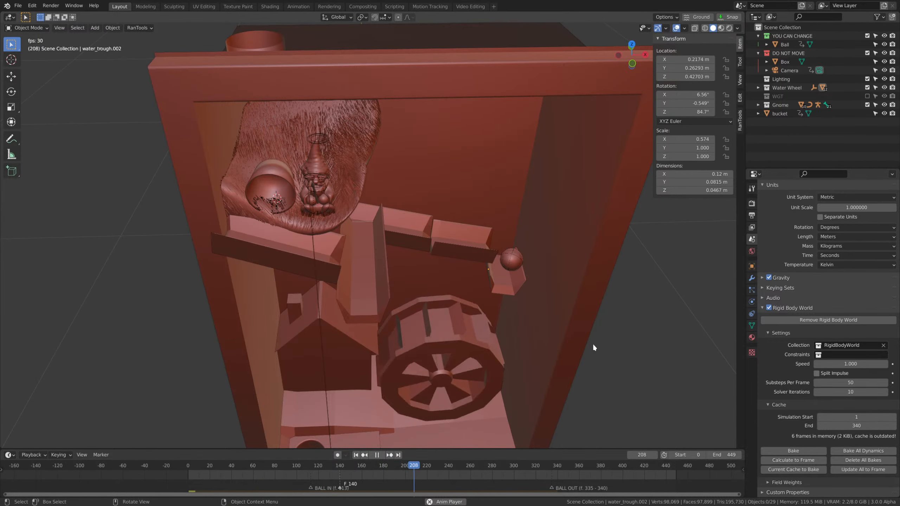
{"action": "middle_click_drag", "start_coordinate": [593, 345], "coordinate": [543, 322]}
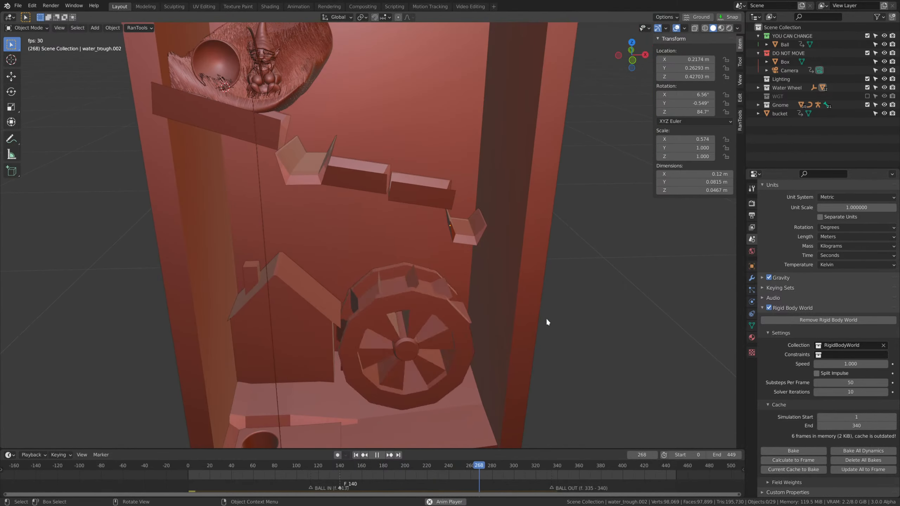
{"action": "key", "text": "space"}
Create a linked duplicate of the short end trough, offset about 0.005 m in X, -0.054 m in Y and -0.073 m in Z.
{"action": "left_click", "coordinate": [472, 227]}
{"action": "middle_click_drag", "start_coordinate": [471, 226], "coordinate": [489, 262]}
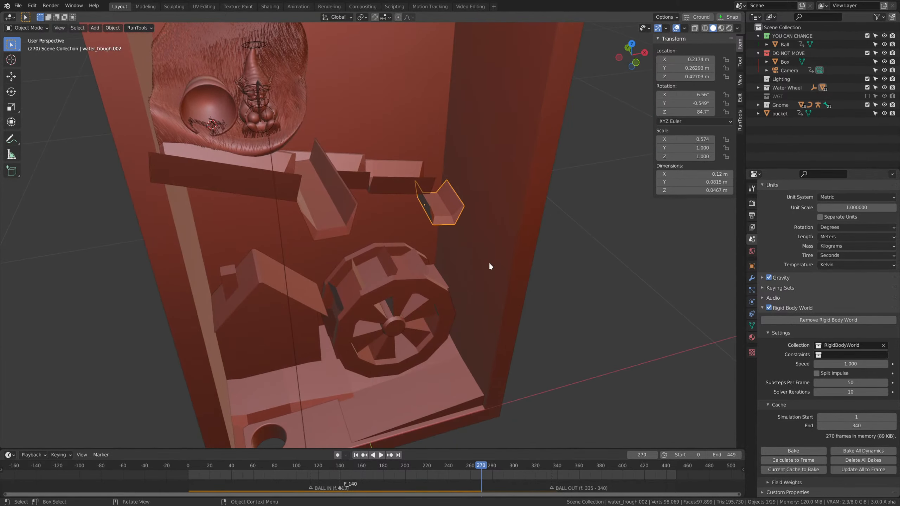
{"action": "key", "text": "alt+d"}
{"action": "left_click", "coordinate": [498, 303]}
Turn the lowest trough around the global Z axis towards the water wheel and adjust its tilt in the view.
{"action": "key", "text": "r"}
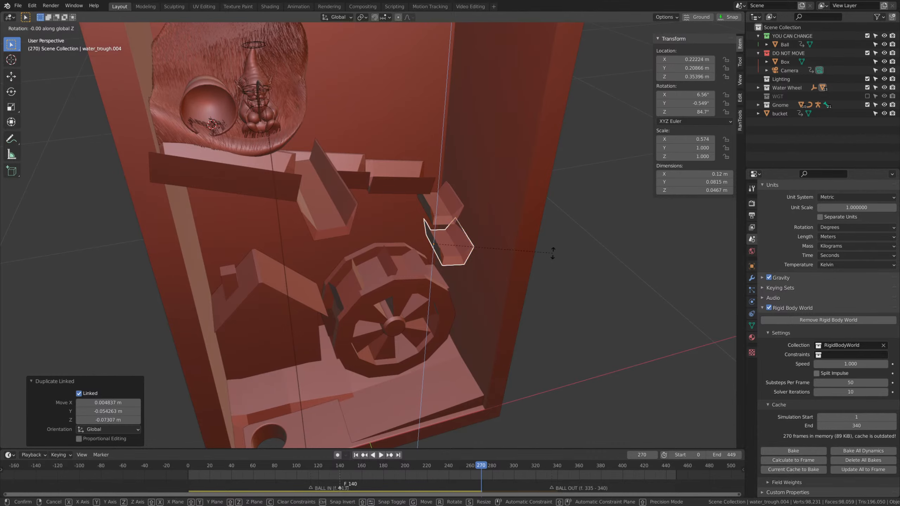
{"action": "key", "text": "z"}
{"action": "left_click", "coordinate": [458, 130]}
{"action": "middle_click_drag", "start_coordinate": [571, 241], "coordinate": [538, 248]}
{"action": "key", "text": "r"}
{"action": "left_click", "coordinate": [537, 182]}
Move the lowest trough along the global X and Y axes to sit above the water wheel.
{"action": "key", "text": "g"}
{"action": "key", "text": "x"}
{"action": "left_click", "coordinate": [470, 276]}
{"action": "key", "text": "g"}
{"action": "key", "text": "y"}
{"action": "left_click", "coordinate": [470, 286]}
Lengthen the lowest trough to about 0.169 m and slide it along its local X axis.
{"action": "key", "text": "s"}
{"action": "key", "text": "x"}
{"action": "left_click", "coordinate": [559, 271]}
{"action": "key", "text": "g"}
{"action": "key", "text": "x"}
{"action": "key", "text": "x"}
{"action": "left_click", "coordinate": [543, 286]}
Tilt the lowest trough about -9.66° in the view and about -9.2° around the global Y axis.
{"action": "key", "text": "r"}
{"action": "left_click", "coordinate": [557, 308]}
{"action": "middle_click_drag", "start_coordinate": [557, 307], "coordinate": [579, 268]}
{"action": "key", "text": "r"}
{"action": "key", "text": "y"}
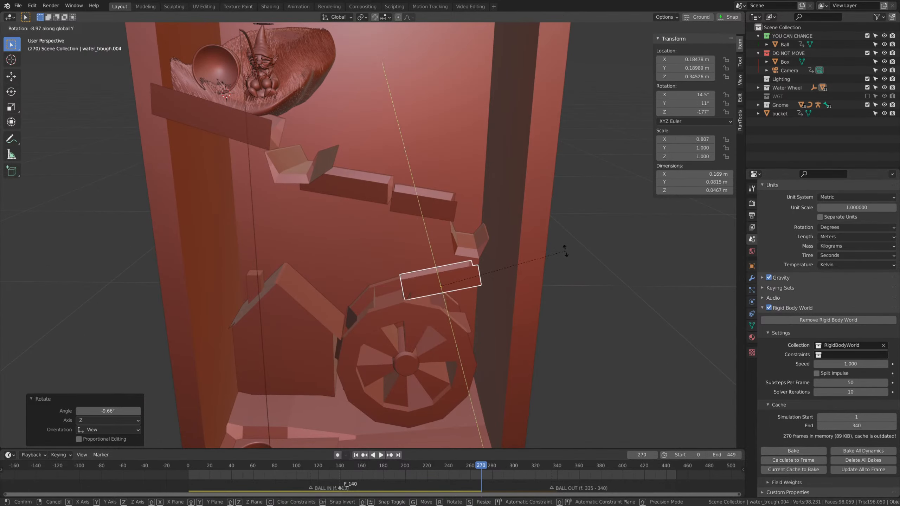
{"action": "left_click", "coordinate": [565, 253]}
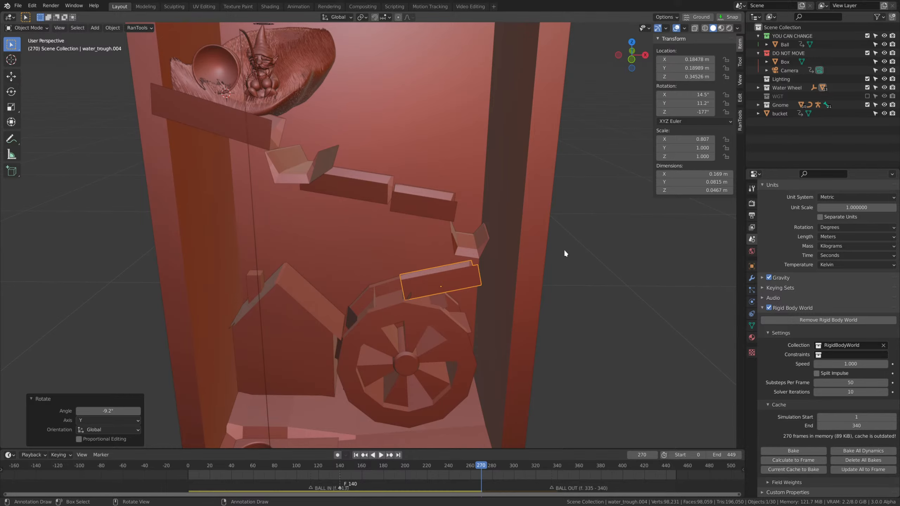
Raise the lowest trough slightly along its local Z axis.
{"action": "middle_click_drag", "start_coordinate": [565, 252], "coordinate": [423, 297]}
{"action": "key", "text": "g"}
{"action": "key", "text": "z"}
{"action": "key", "text": "z"}
{"action": "left_click", "coordinate": [549, 247]}
Clear the lowest trough's rotation and rotate it about -15.4° around the global Y axis.
{"action": "key", "text": "alt+r"}
{"action": "key", "text": "g"}
{"action": "left_click", "coordinate": [422, 297]}
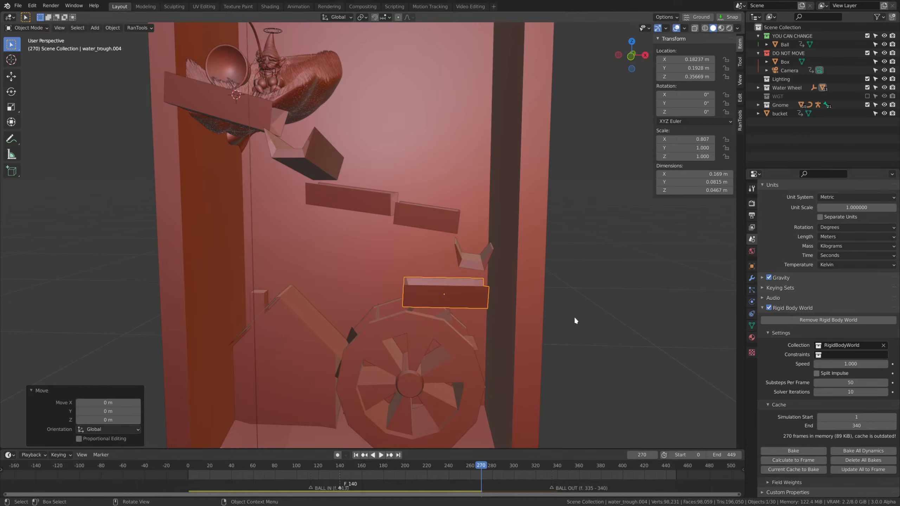
{"action": "key", "text": "r"}
{"action": "key", "text": "x"}
{"action": "key", "text": "y"}
{"action": "left_click", "coordinate": [564, 283]}
Reposition the lowest trough along the global axes to about X 0.212 m, Y 0.190 m and Z 0.369 m.
{"action": "middle_click_drag", "start_coordinate": [565, 283], "coordinate": [553, 301]}
{"action": "key", "text": "g"}
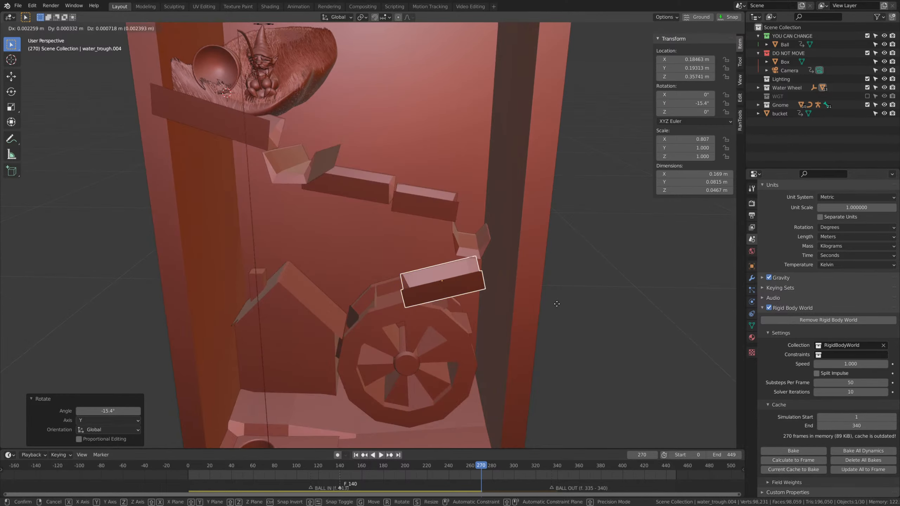
{"action": "key", "text": "x"}
{"action": "left_click", "coordinate": [549, 277]}
{"action": "key", "text": "g"}
{"action": "key", "text": "z"}
{"action": "left_click", "coordinate": [548, 268]}
{"action": "middle_click_drag", "start_coordinate": [547, 268], "coordinate": [543, 323]}
{"action": "key", "text": "g"}
{"action": "key", "text": "y"}
{"action": "left_click", "coordinate": [591, 278]}
Move the water wheel along the global Y axis to about Y 0.195 m.
{"action": "left_click", "coordinate": [382, 313]}
{"action": "key", "text": "g"}
{"action": "key", "text": "y"}
{"action": "left_click", "coordinate": [524, 338]}
Play the simulation from frame 0 and examine the ball's run through the troughs from several angles.
{"action": "key", "text": "shift+Left"}
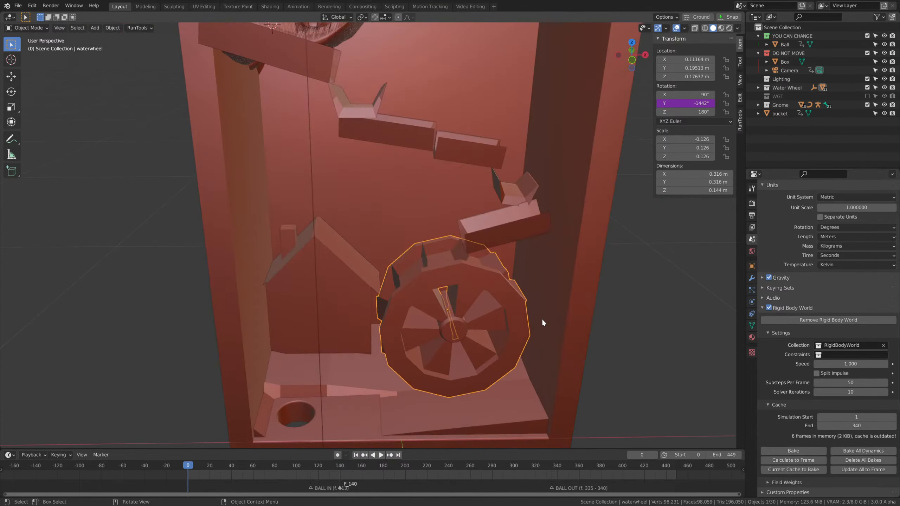
{"action": "key", "text": "space"}
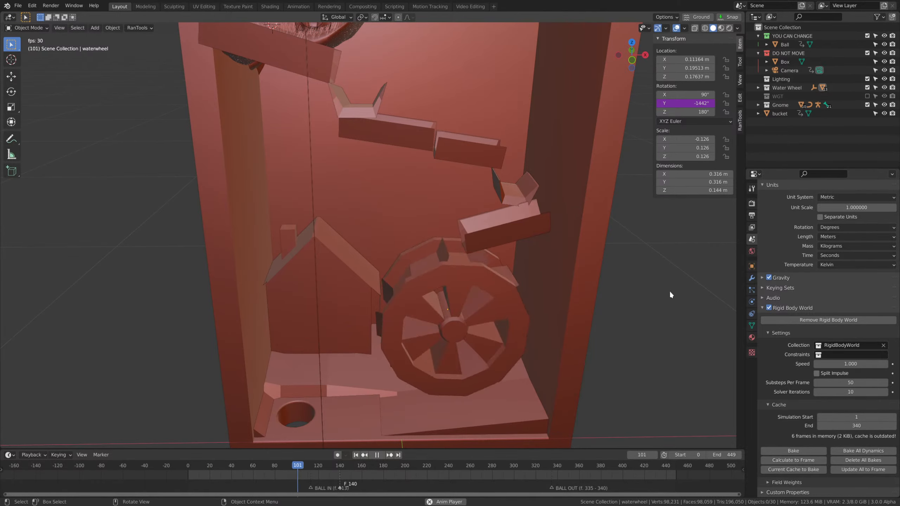
{"action": "middle_click_drag", "start_coordinate": [595, 284], "coordinate": [495, 265]}
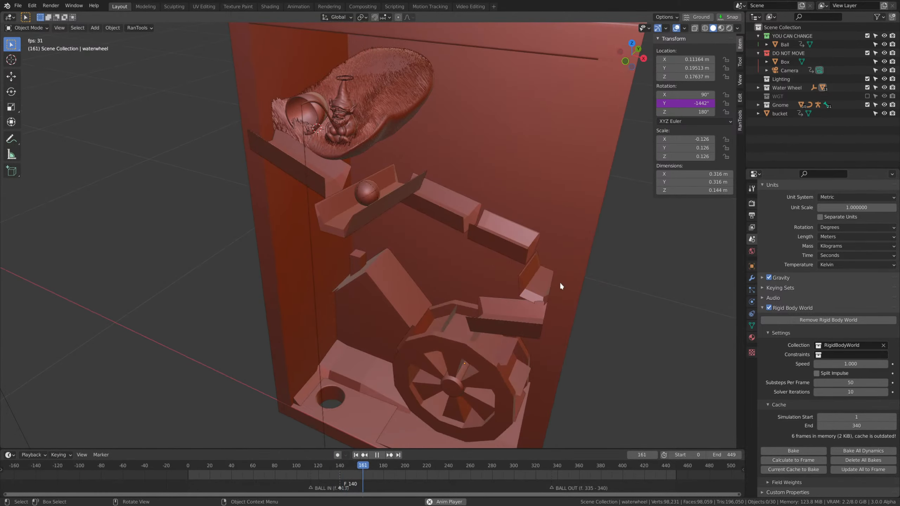
{"action": "middle_click_drag", "start_coordinate": [560, 281], "coordinate": [596, 317]}
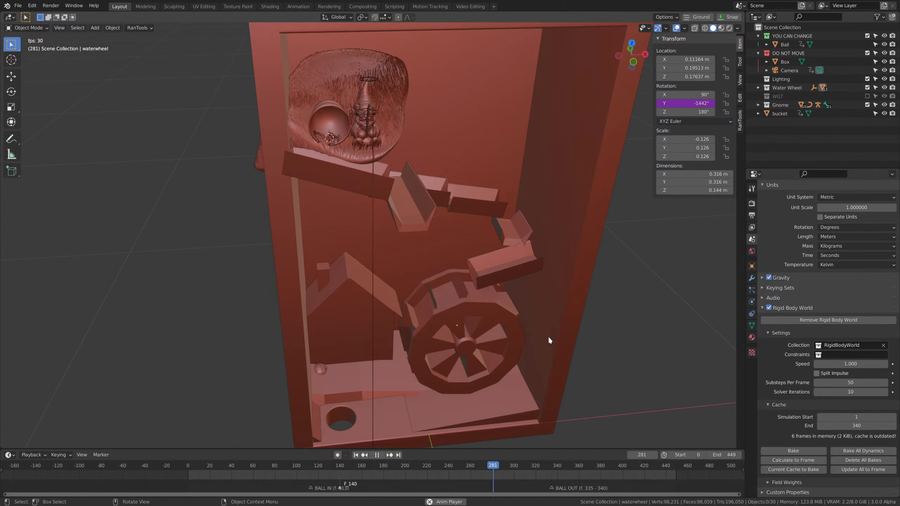
{"action": "key", "text": "space"}
Add a rigid body to the water wheel at frame 0 and set its type to Passive.
{"action": "middle_click_drag", "start_coordinate": [548, 336], "coordinate": [477, 279], "text": "shift"}
{"action": "left_click", "coordinate": [499, 264]}
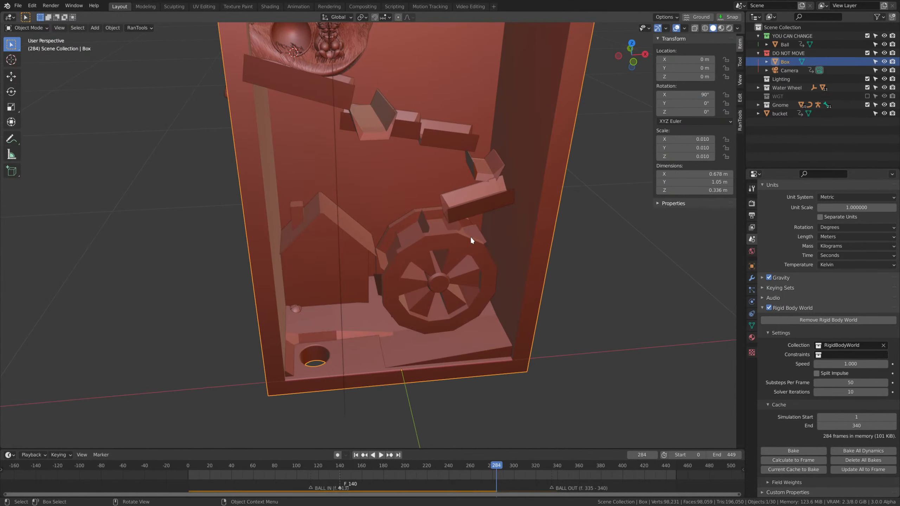
{"action": "left_click", "coordinate": [752, 303]}
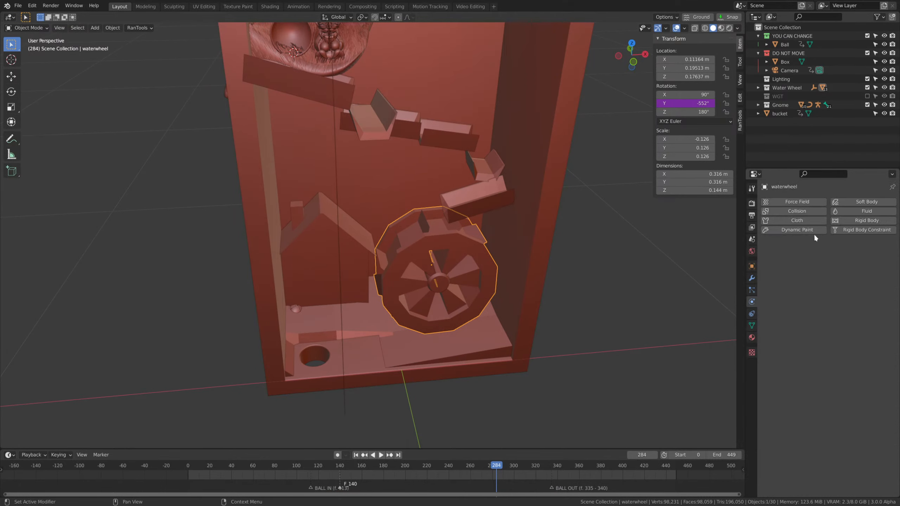
{"action": "left_click", "coordinate": [862, 223]}
{"action": "key", "text": "ctrl+z"}
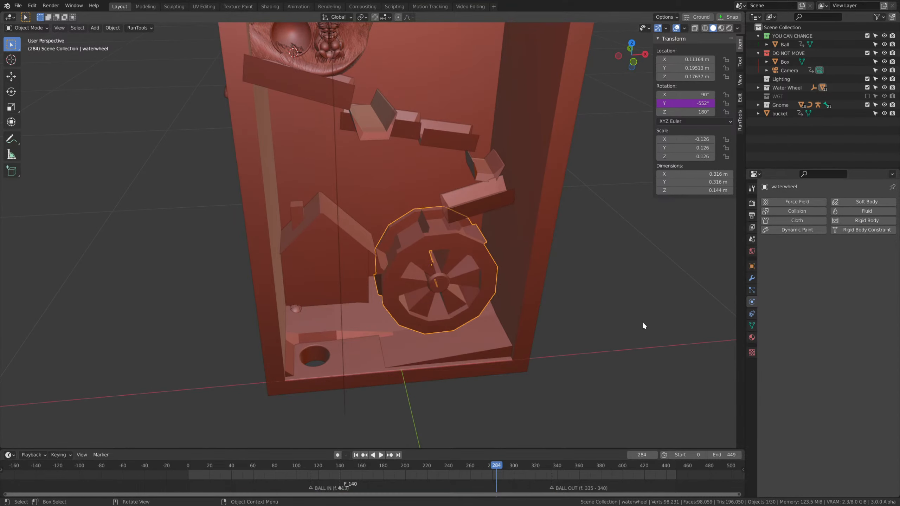
{"action": "left_click_drag", "start_coordinate": [471, 465], "coordinate": [187, 467]}
{"action": "left_click", "coordinate": [871, 222]}
{"action": "left_click", "coordinate": [848, 255]}
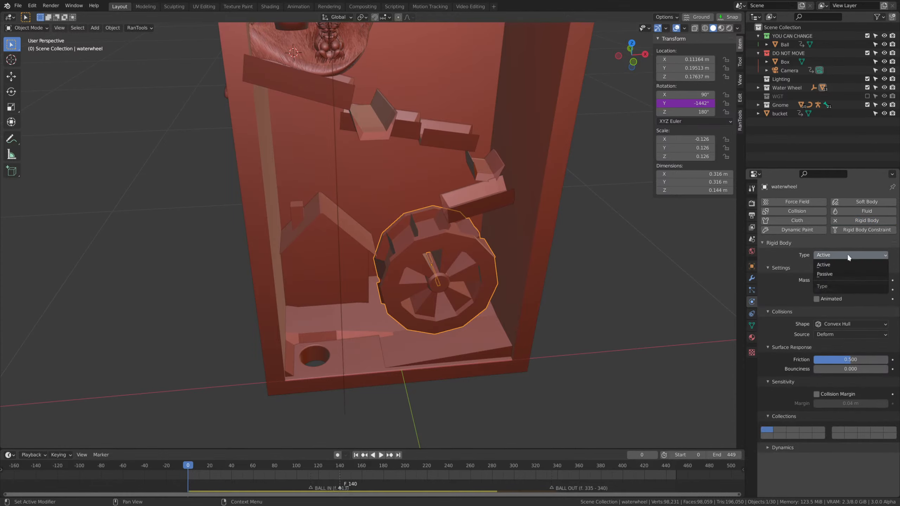
{"action": "left_click", "coordinate": [835, 275]}
Set the water wheel's collision shape to Mesh and enable Animated for its rigid body.
{"action": "scroll", "coordinate": [729, 301], "scroll_direction": "up", "scroll_amount": 2}
{"action": "left_click", "coordinate": [844, 305]}
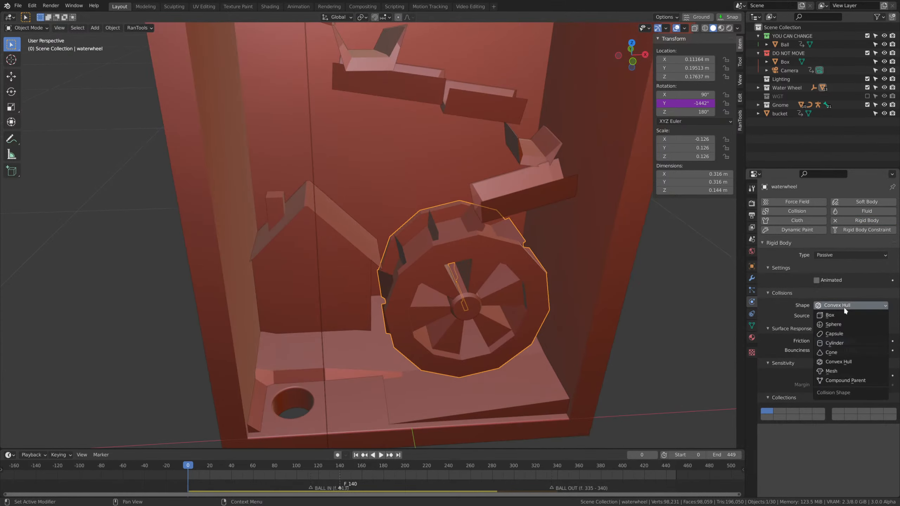
{"action": "left_click", "coordinate": [835, 372]}
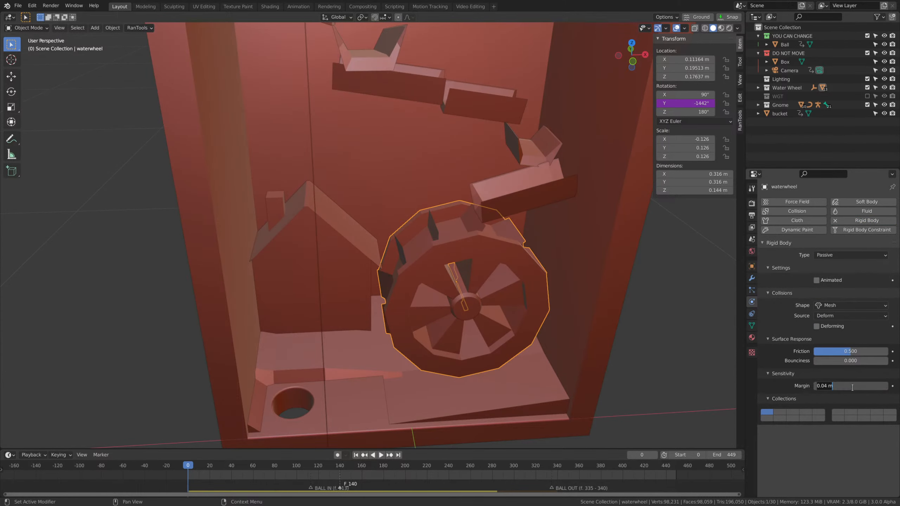
{"action": "left_click", "coordinate": [833, 281]}
Replay the simulation to check how the ball meets the turning wheel, and inspect the setup at frame 334.
{"action": "scroll", "coordinate": [642, 295], "scroll_direction": "down", "scroll_amount": 2}
{"action": "middle_click_drag", "start_coordinate": [597, 259], "coordinate": [595, 283], "text": "shift"}
{"action": "key", "text": "space"}
{"action": "left_click", "coordinate": [583, 242]}
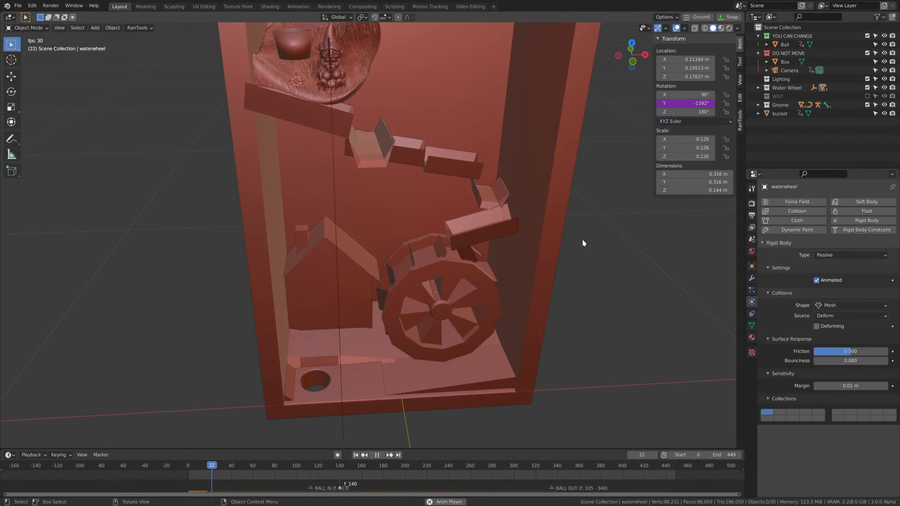
{"action": "middle_click_drag", "start_coordinate": [583, 238], "coordinate": [531, 244]}
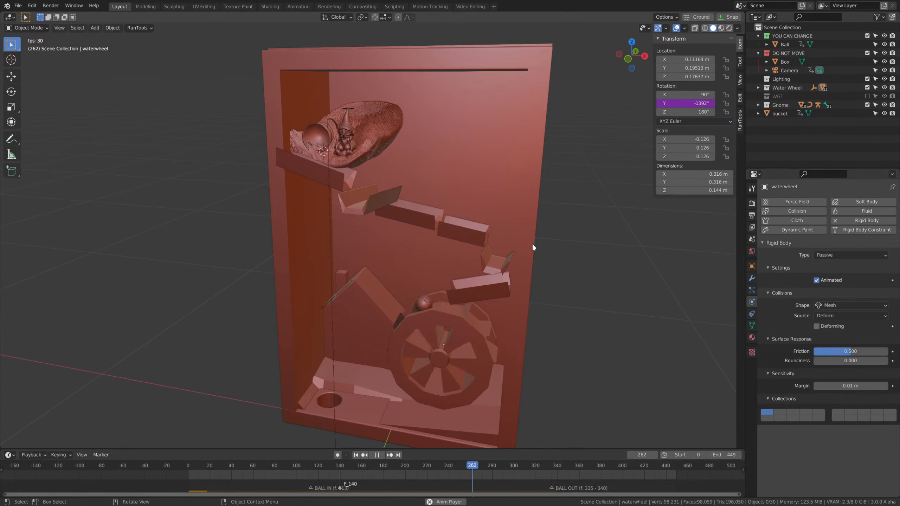
{"action": "middle_click_drag", "start_coordinate": [520, 271], "coordinate": [491, 294]}
{"action": "scroll", "coordinate": [491, 294], "scroll_direction": "up", "scroll_amount": 2}
{"action": "key", "text": "space"}
{"action": "mouse_move", "coordinate": [552, 468]}
{"action": "left_mouse_down"}
{"action": "mouse_move", "coordinate": [523, 465]}
{"action": "mouse_move", "coordinate": [550, 473]}
{"action": "left_mouse_up"}
{"action": "middle_click_drag", "start_coordinate": [519, 369], "coordinate": [504, 292]}
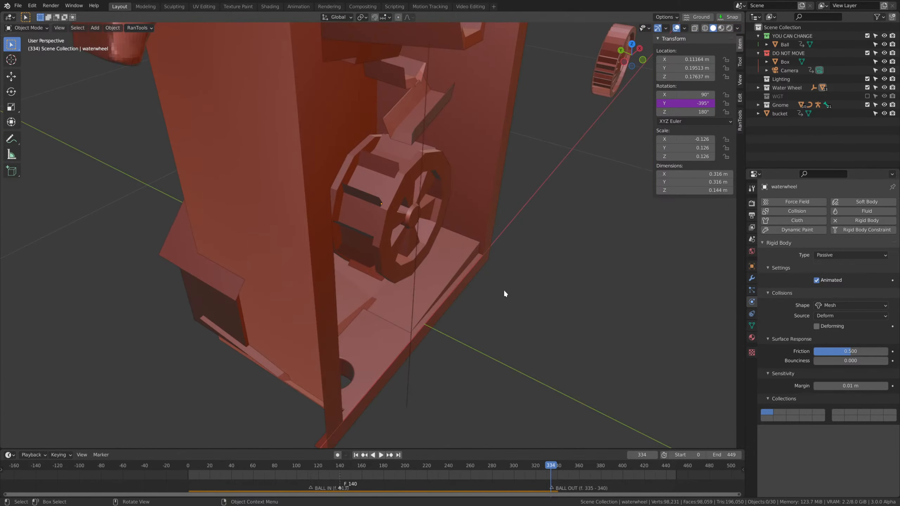
Try moving the water wheel along the global Y axis at frame 334, and undo the move.
{"action": "left_click", "coordinate": [367, 211]}
{"action": "key", "text": "g"}
{"action": "key", "text": "x"}
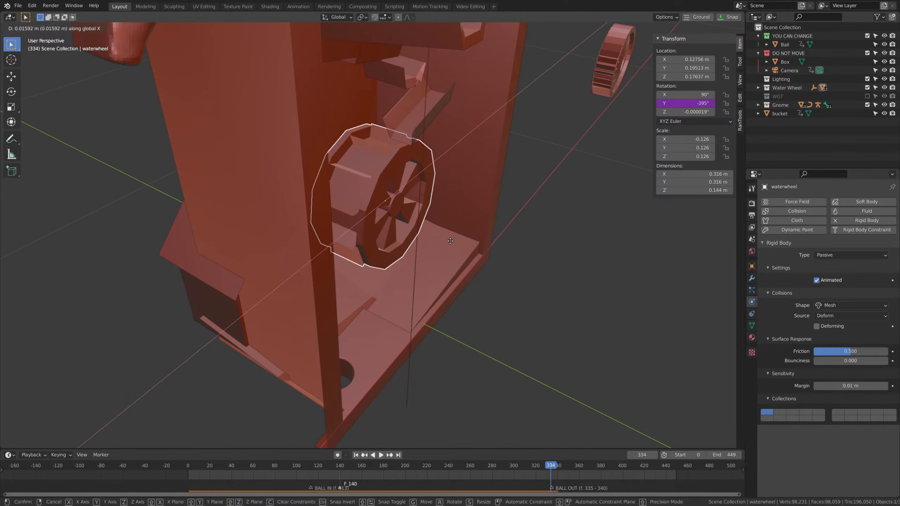
{"action": "key", "text": "y"}
{"action": "left_click", "coordinate": [462, 246]}
{"action": "key", "text": "ctrl+z"}
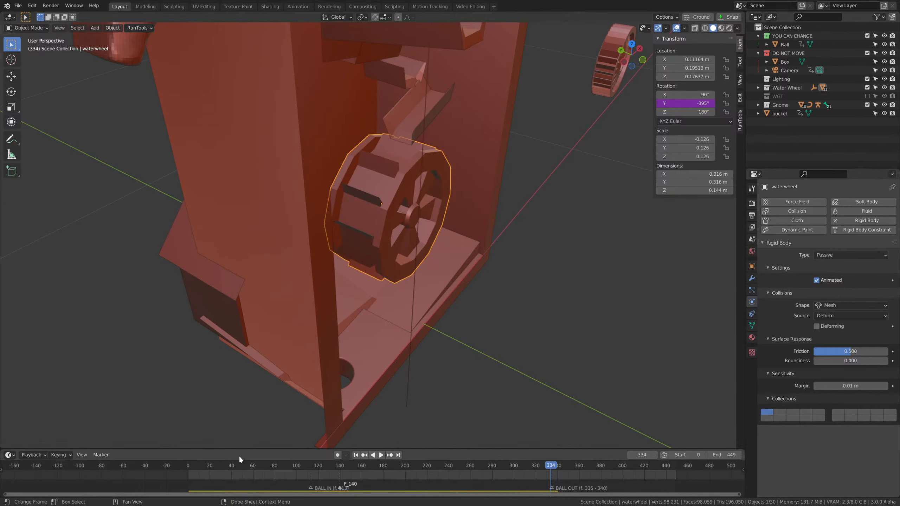
Return to frame 0 and shift the water wheel along the global Y axis towards the open front of the box.
{"action": "left_click", "coordinate": [187, 465]}
{"action": "key", "text": "g"}
{"action": "key", "text": "y"}
{"action": "left_click", "coordinate": [477, 186]}
Shift the lowest trough along the global Y axis to line it up with the water wheel.
{"action": "left_click", "coordinate": [431, 115]}
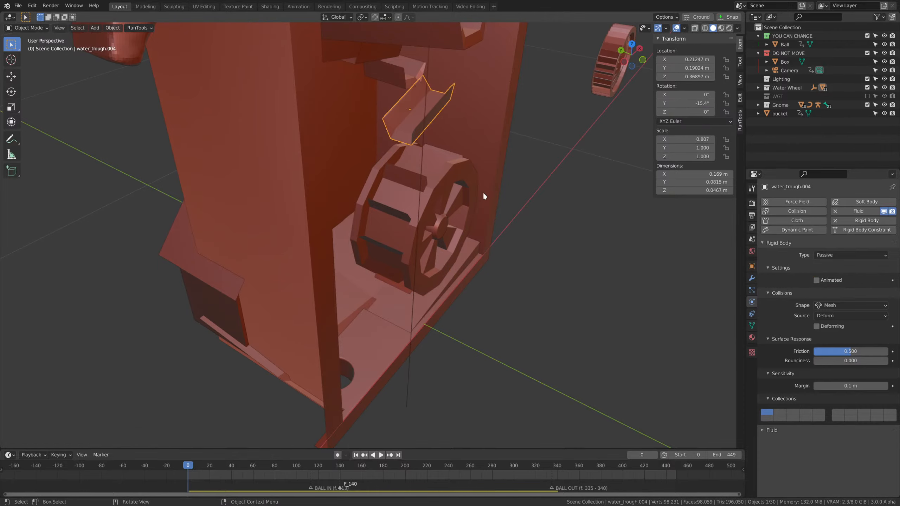
{"action": "middle_click_drag", "start_coordinate": [484, 197], "coordinate": [471, 226]}
{"action": "key", "text": "g"}
{"action": "key", "text": "y"}
{"action": "left_click", "coordinate": [534, 252]}
Lengthen the second-lowest trough along its local X axis to about 0.191 m.
{"action": "left_click", "coordinate": [471, 226]}
{"action": "key", "text": "s"}
{"action": "key", "text": "x"}
{"action": "key", "text": "x"}
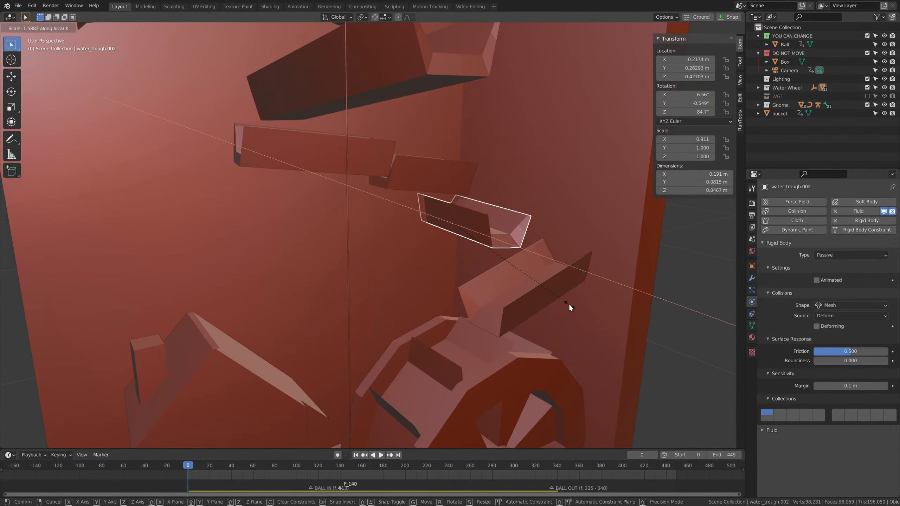
{"action": "left_click", "coordinate": [569, 304]}
Move the second-lowest trough along the global axes to about Y 0.227 m and Z 0.437 m.
{"action": "key", "text": "g"}
{"action": "middle_click_drag", "start_coordinate": [569, 305], "coordinate": [588, 332]}
{"action": "key", "text": "y"}
{"action": "left_click", "coordinate": [594, 322]}
{"action": "key", "text": "g"}
{"action": "key", "text": "z"}
{"action": "left_click", "coordinate": [531, 282]}
Play the simulation with the whole box in view to check the ball's path down to the exit hole.
{"action": "scroll", "coordinate": [589, 332], "scroll_direction": "down", "scroll_amount": 6}
{"action": "left_click", "coordinate": [622, 323]}
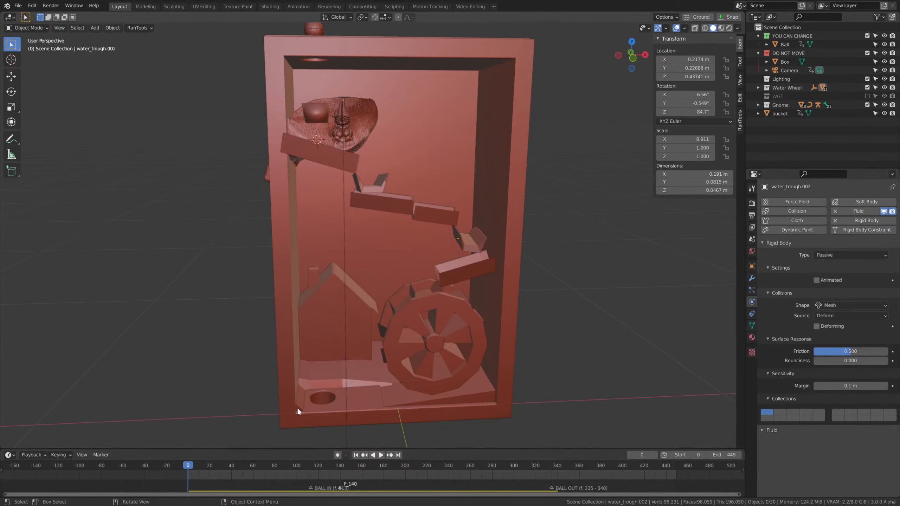
{"action": "key", "text": "space"}
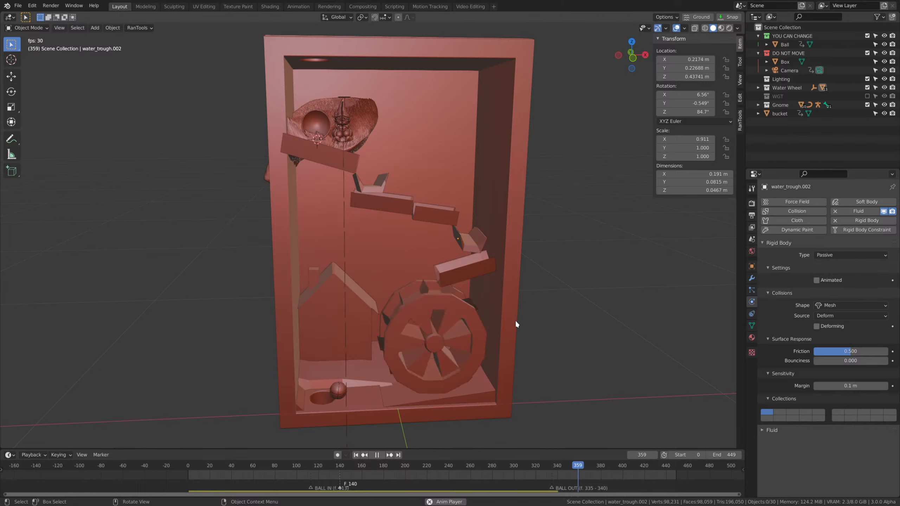
{"action": "key", "text": "space"}
Rotate the second-lowest trough 6.1° around the global X axis and raise it to about Z 0.440 m.
{"action": "middle_click_drag", "start_coordinate": [515, 324], "coordinate": [464, 258]}
{"action": "left_click", "coordinate": [525, 216]}
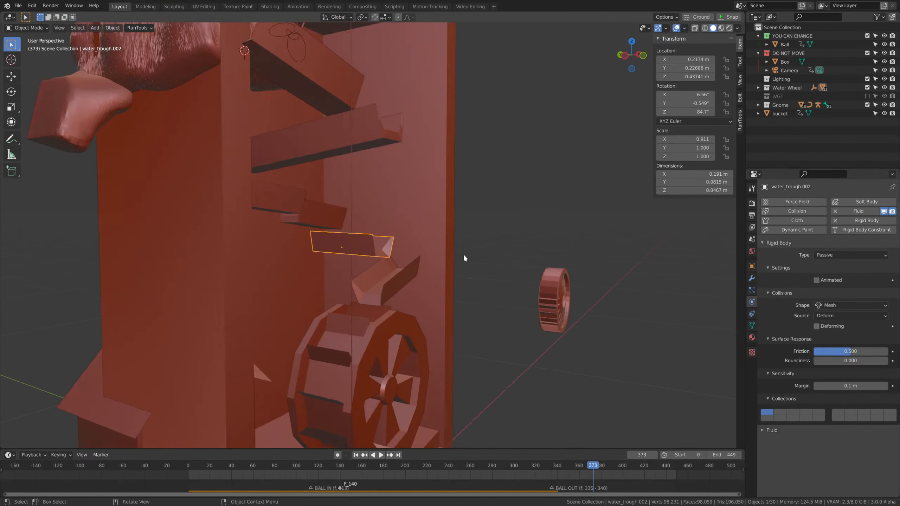
{"action": "scroll", "coordinate": [465, 258], "scroll_direction": "up", "scroll_amount": 3}
{"action": "key", "text": "r"}
{"action": "key", "text": "x"}
{"action": "left_click", "coordinate": [488, 243]}
{"action": "key", "text": "g"}
{"action": "key", "text": "z"}
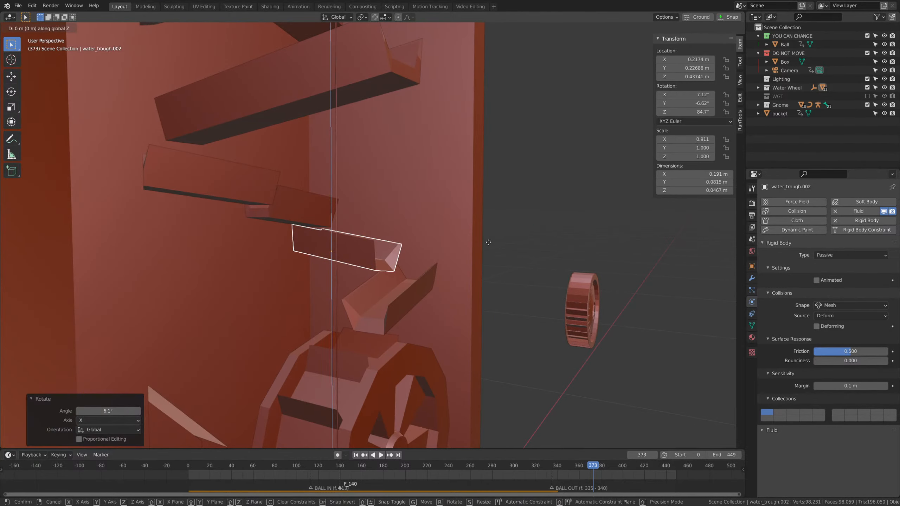
{"action": "left_click", "coordinate": [488, 233]}
Rotate the second-lowest trough about -6.97° in the view and about 5.3° around the global Z axis.
{"action": "middle_click_drag", "start_coordinate": [489, 232], "coordinate": [612, 294]}
{"action": "key", "text": "r"}
{"action": "left_click", "coordinate": [603, 288]}
{"action": "key", "text": "r"}
{"action": "key", "text": "z"}
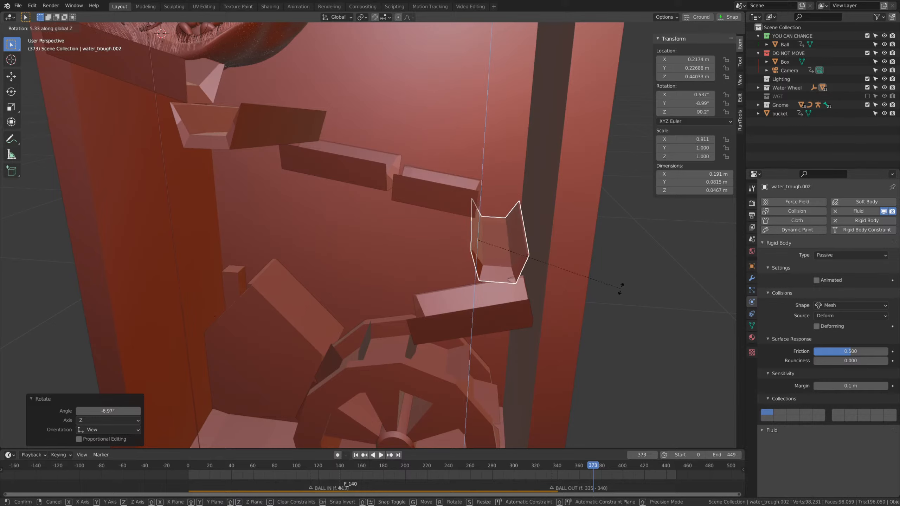
{"action": "left_click", "coordinate": [619, 289]}
At frame 0, raise the second-lowest trough to Z 0.442 m, rotate it in the view and by -1.13° around global X.
{"action": "left_click_drag", "start_coordinate": [284, 464], "coordinate": [186, 462]}
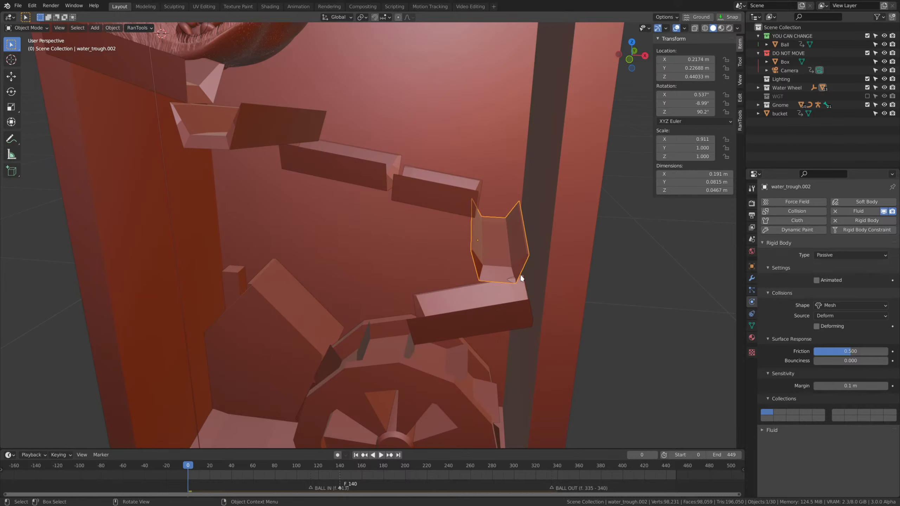
{"action": "middle_click_drag", "start_coordinate": [577, 283], "coordinate": [621, 247]}
{"action": "key", "text": "g"}
{"action": "key", "text": "z"}
{"action": "left_click", "coordinate": [618, 248]}
{"action": "key", "text": "r"}
{"action": "left_click", "coordinate": [563, 256]}
{"action": "key", "text": "r"}
{"action": "key", "text": "x"}
{"action": "left_click", "coordinate": [620, 246]}
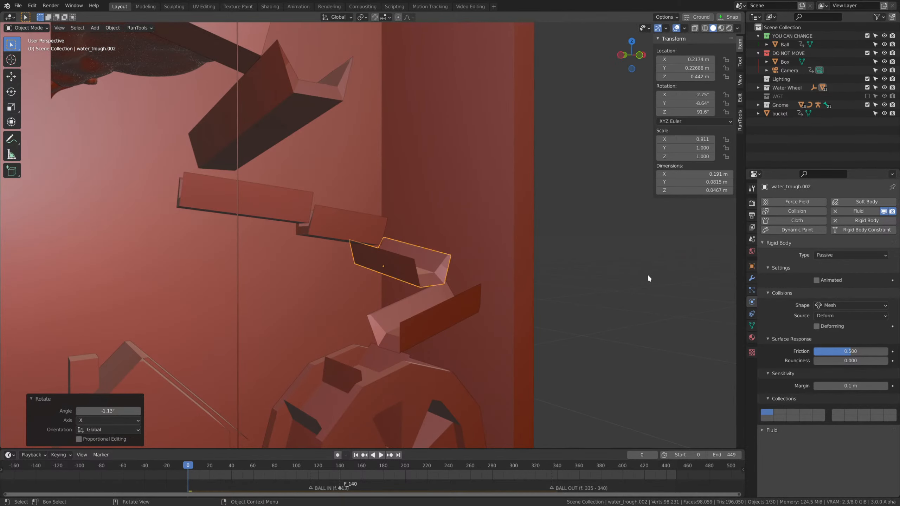
Play the simulation to examine how the ball passes the retilted trough and the water wheel.
{"action": "middle_click_drag", "start_coordinate": [647, 279], "coordinate": [581, 268]}
{"action": "key", "text": "space"}
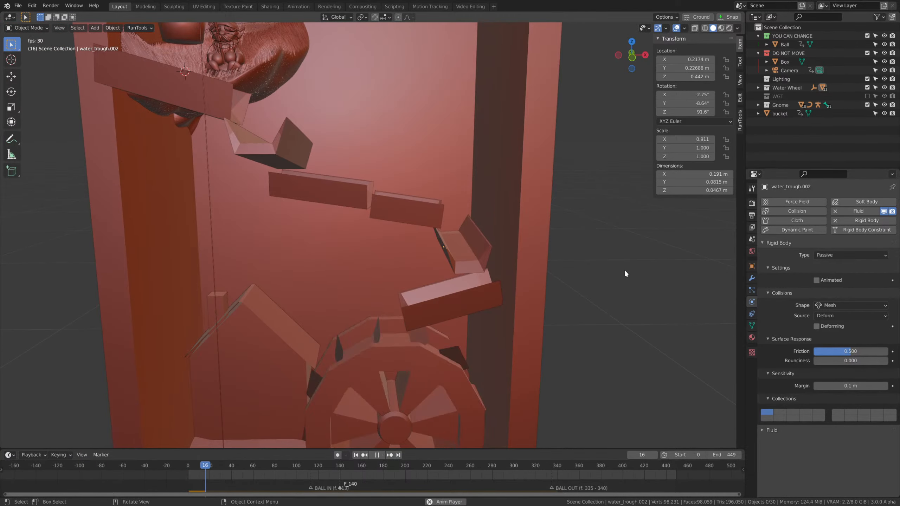
{"action": "scroll", "coordinate": [423, 246], "scroll_direction": "down", "scroll_amount": 8}
{"action": "scroll", "coordinate": [472, 276], "scroll_direction": "up", "scroll_amount": 5}
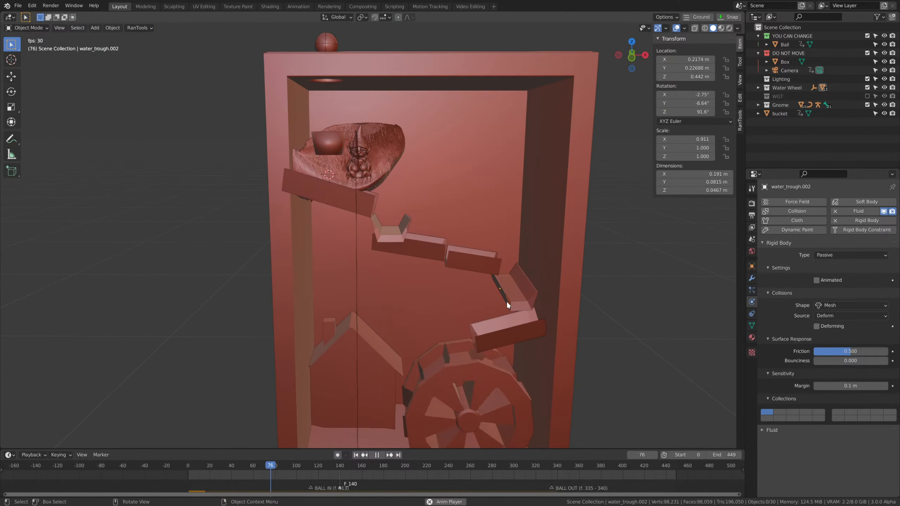
{"action": "mouse_move", "coordinate": [547, 314]}
{"action": "middle_mouse_down", "text": "shift"}
{"action": "mouse_move", "coordinate": [528, 299]}
{"action": "mouse_move", "coordinate": [561, 346]}
{"action": "mouse_move", "coordinate": [560, 365]}
{"action": "mouse_move", "coordinate": [603, 313]}
{"action": "mouse_move", "coordinate": [586, 313]}
{"action": "mouse_move", "coordinate": [584, 293]}
{"action": "mouse_move", "coordinate": [563, 321]}
{"action": "middle_mouse_up", "text": "shift"}
{"action": "key", "text": "space"}
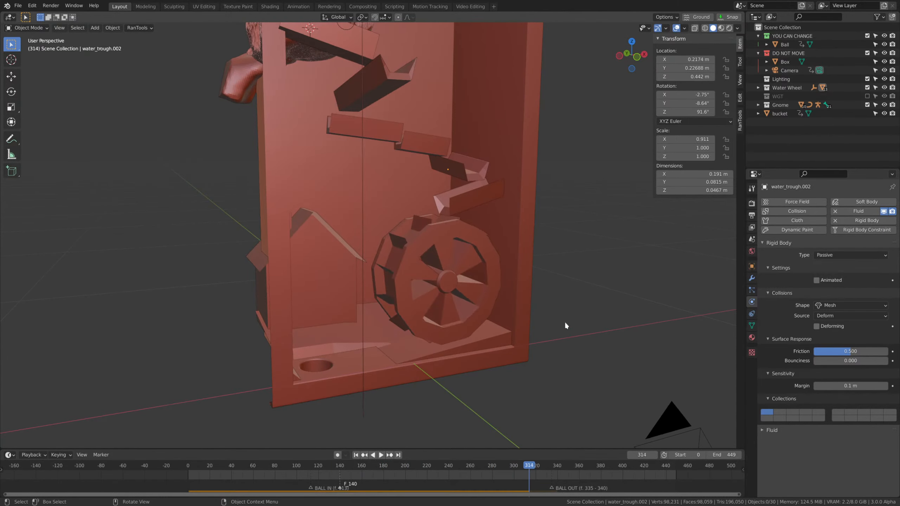
Set the rigid body world's simulation speed to 0.8.
{"action": "middle_click_drag", "start_coordinate": [564, 288], "coordinate": [538, 323]}
{"action": "scroll", "coordinate": [539, 323], "scroll_direction": "up", "scroll_amount": 1}
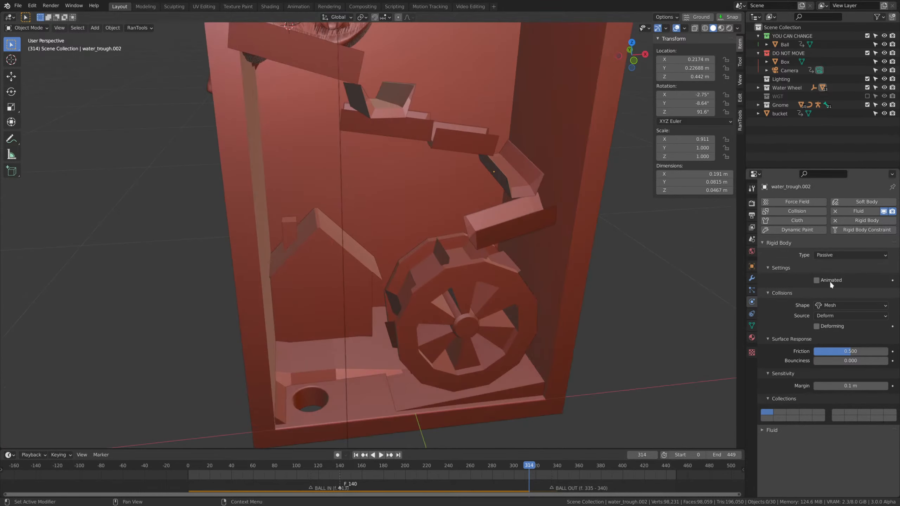
{"action": "left_click", "coordinate": [753, 239]}
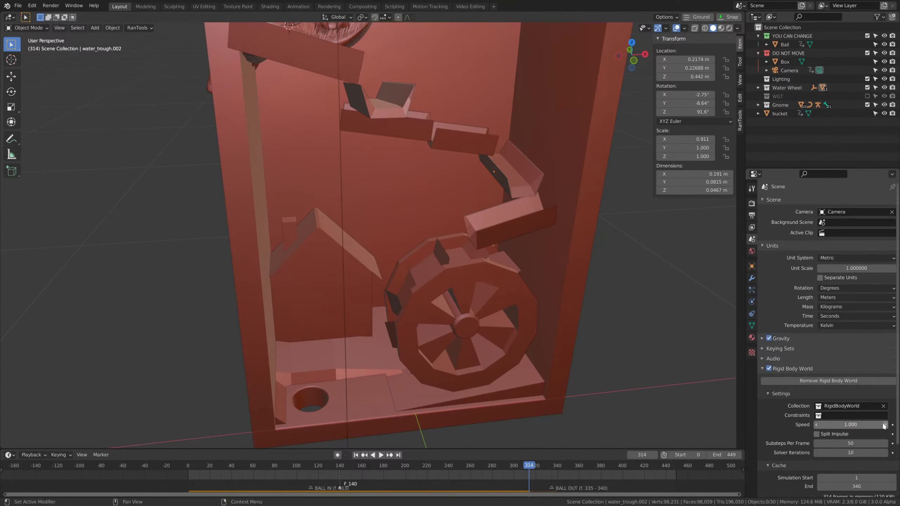
{"action": "left_click", "coordinate": [858, 425]}
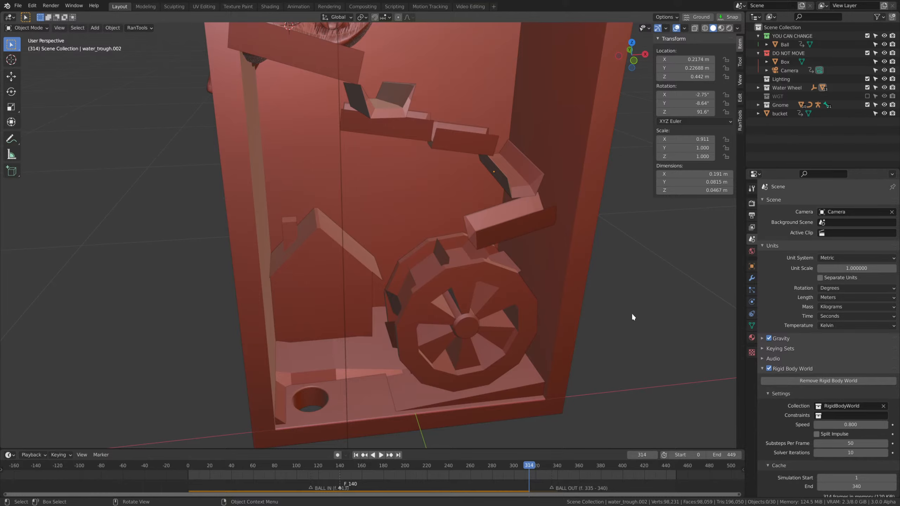
Replay the slowed simulation from frame 0 with the whole box in view to check the ball's timing.
{"action": "scroll", "coordinate": [630, 310], "scroll_direction": "down", "scroll_amount": 6}
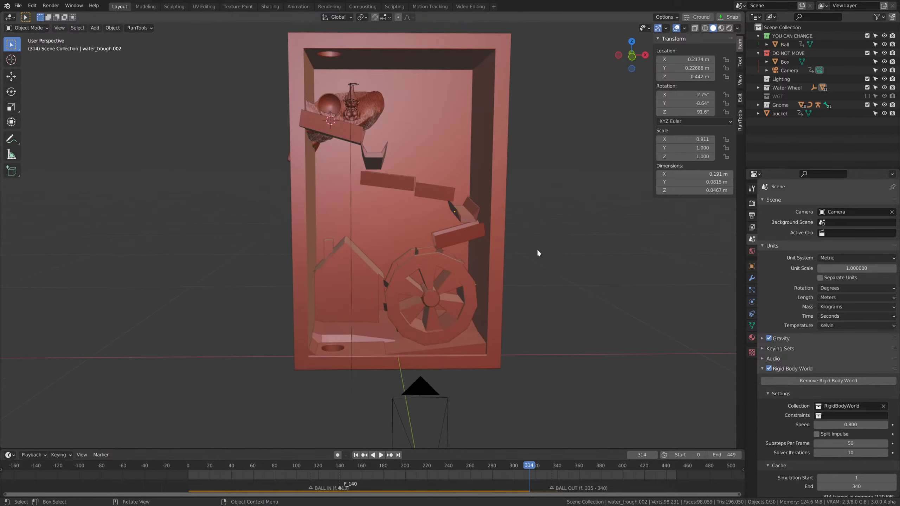
{"action": "middle_click_drag", "start_coordinate": [531, 225], "coordinate": [543, 270], "text": "shift"}
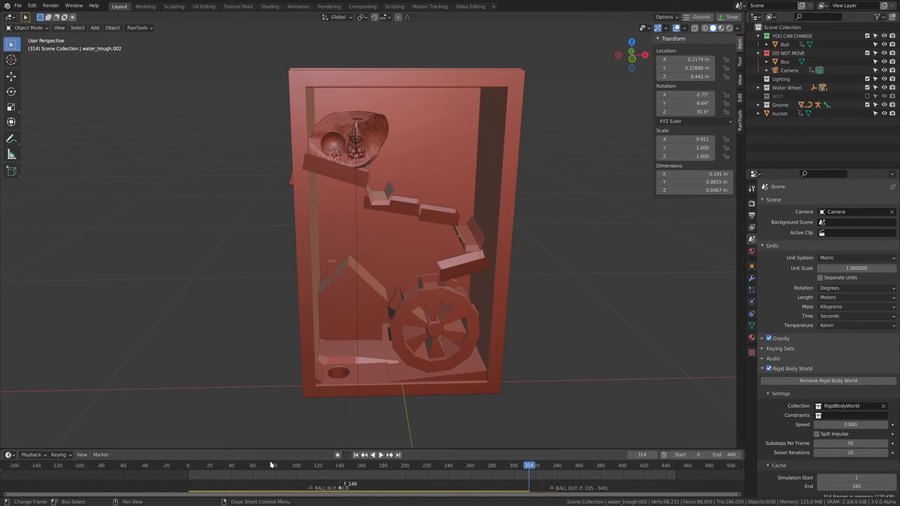
{"action": "key", "text": "shift+Left"}
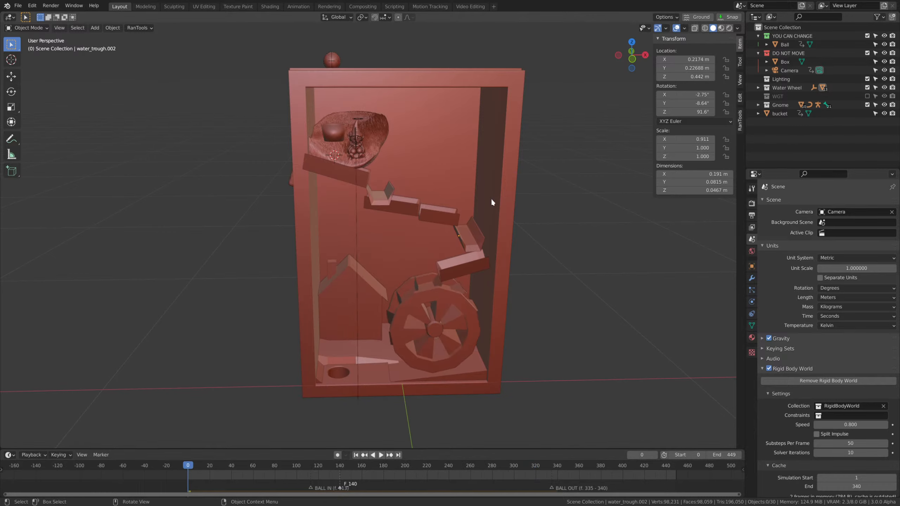
{"action": "key", "text": "space"}
{"action": "middle_click_drag", "start_coordinate": [544, 185], "coordinate": [550, 214], "text": "shift"}
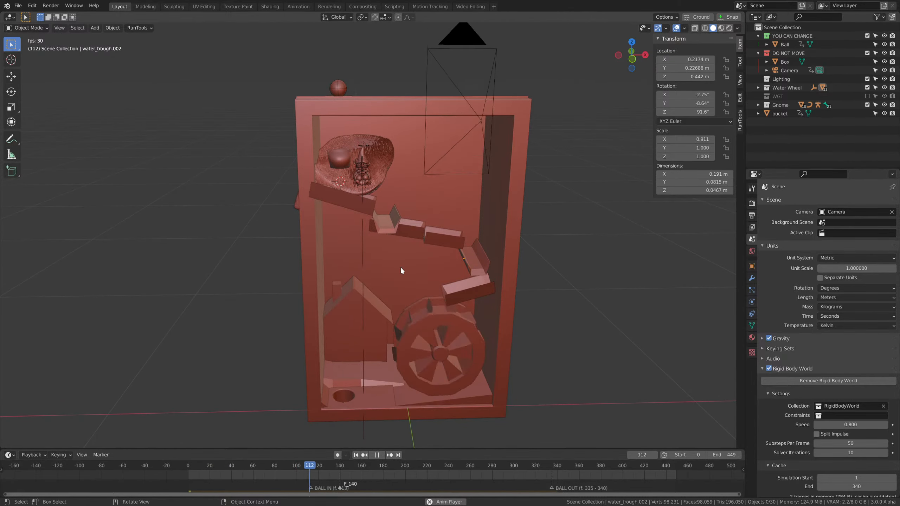
Watch the slowed simulation through to the exit hole, stop it and check the ball's position at frame 335.
{"action": "scroll", "coordinate": [429, 177], "scroll_direction": "up", "scroll_amount": 2}
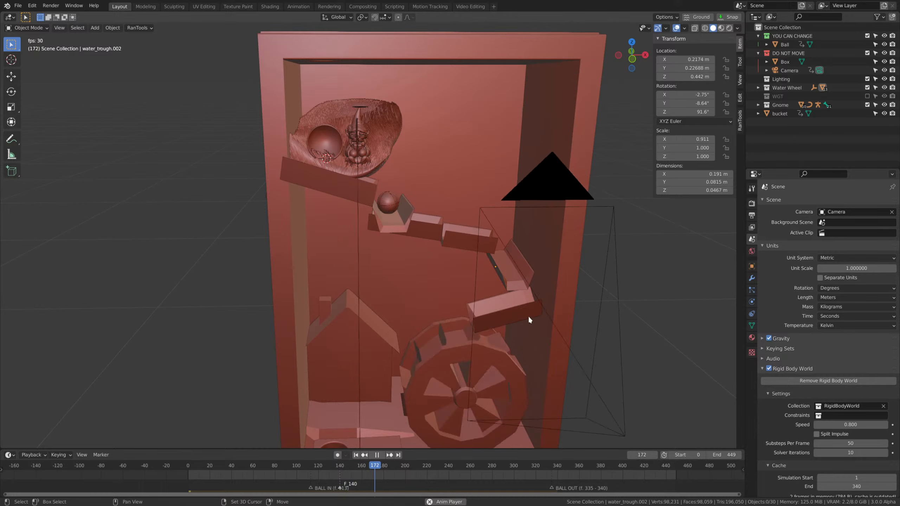
{"action": "middle_click_drag", "start_coordinate": [528, 315], "coordinate": [531, 241]}
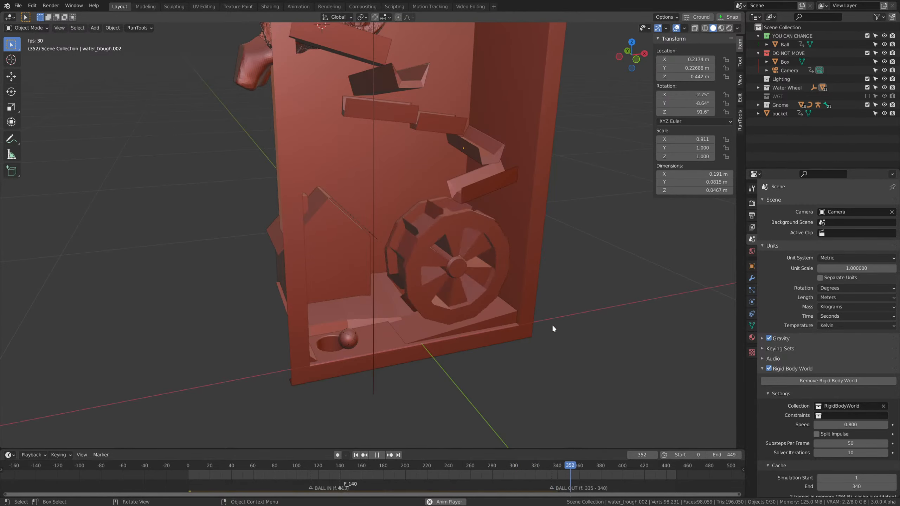
{"action": "key", "text": "space"}
{"action": "middle_click_drag", "start_coordinate": [552, 324], "coordinate": [534, 442]}
{"action": "left_click", "coordinate": [569, 466]}
{"action": "left_click_drag", "start_coordinate": [569, 466], "coordinate": [567, 466]}
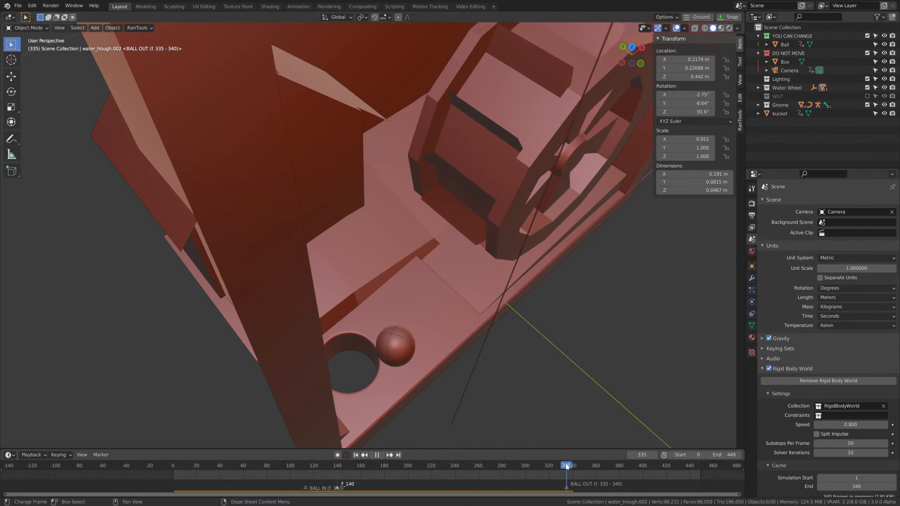
Examine the ball beside the exit hole, the lowest trough and the water wheel from several angles at frame 335.
{"action": "middle_click_drag", "start_coordinate": [578, 420], "coordinate": [484, 288]}
{"action": "left_click", "coordinate": [401, 368]}
{"action": "middle_click_drag", "start_coordinate": [402, 369], "coordinate": [447, 273]}
{"action": "scroll", "coordinate": [473, 305], "scroll_direction": "down", "scroll_amount": 4}
{"action": "left_click", "coordinate": [445, 229]}
{"action": "middle_click_drag", "start_coordinate": [496, 294], "coordinate": [460, 279]}
{"action": "middle_click_drag", "start_coordinate": [417, 248], "coordinate": [434, 315], "text": "shift"}
{"action": "scroll", "coordinate": [434, 315], "scroll_direction": "up", "scroll_amount": 2}
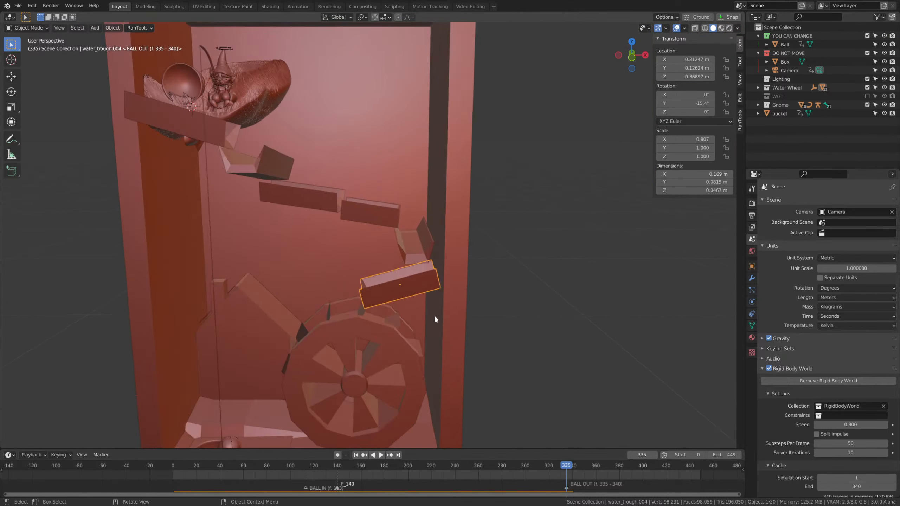
Set the rigid body world's simulation speed to 0.85.
{"action": "left_click", "coordinate": [427, 257]}
{"action": "middle_click_drag", "start_coordinate": [397, 290], "coordinate": [471, 281]}
{"action": "middle_click_drag", "start_coordinate": [550, 318], "coordinate": [755, 293]}
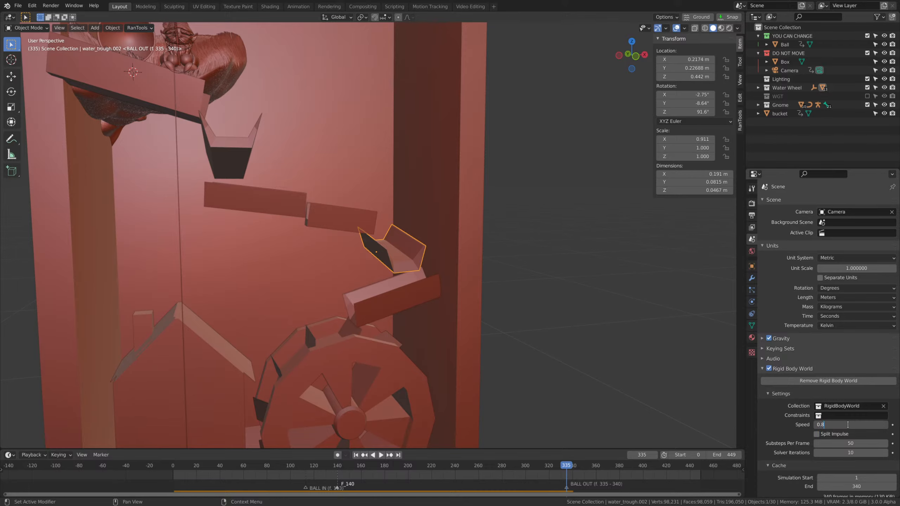
{"action": "scroll", "coordinate": [402, 308], "scroll_direction": "down", "scroll_amount": 3}
{"action": "middle_click_drag", "start_coordinate": [402, 307], "coordinate": [468, 326]}
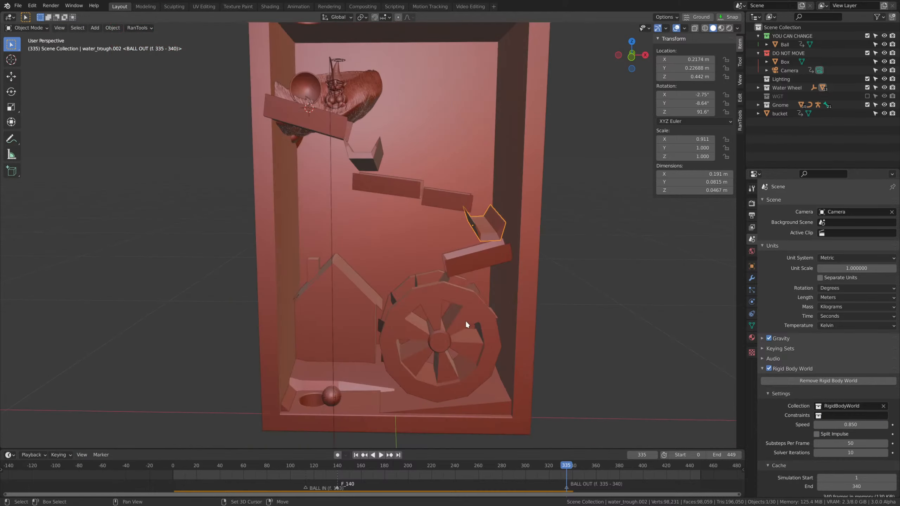
Replay the simulation from frame 0 until the ball nears the exit hole to check its timing.
{"action": "left_click_drag", "start_coordinate": [565, 469], "coordinate": [142, 432]}
{"action": "scroll", "coordinate": [445, 315], "scroll_direction": "down", "scroll_amount": 1}
{"action": "scroll", "coordinate": [451, 327], "scroll_direction": "up", "scroll_amount": 1}
{"action": "key", "text": "space"}
{"action": "middle_click_drag", "start_coordinate": [444, 315], "coordinate": [510, 277]}
{"action": "left_click", "coordinate": [616, 269]}
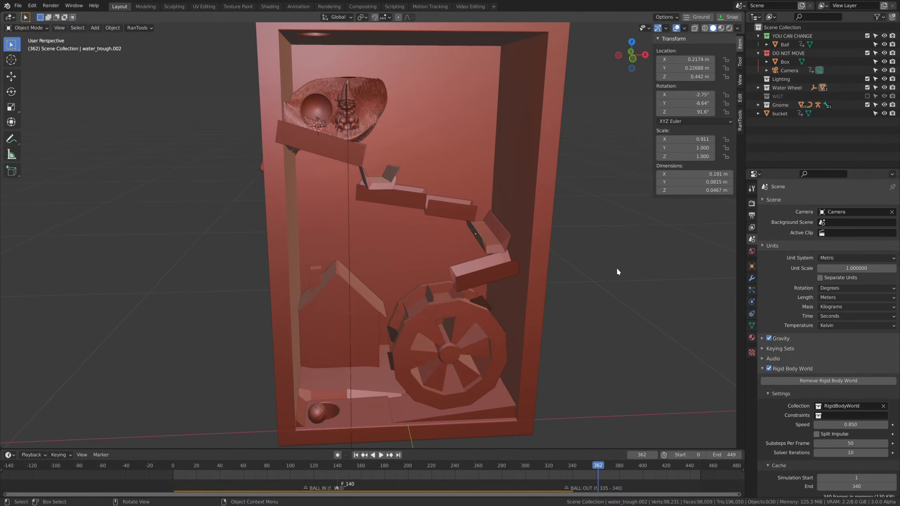
{"action": "key", "text": "space"}
{"action": "middle_click_drag", "start_coordinate": [616, 267], "coordinate": [493, 253]}
{"action": "left_click", "coordinate": [422, 224]}
{"action": "middle_click_drag", "start_coordinate": [425, 230], "coordinate": [576, 269]}
{"action": "scroll", "coordinate": [470, 244], "scroll_direction": "up", "scroll_amount": 3}
{"action": "key", "text": "alt+r"}
{"action": "key", "text": "r"}
{"action": "key", "text": "x"}
{"action": "key", "text": "y"}
{"action": "left_click", "coordinate": [566, 225]}
Try to shift the water wheel along the global Y axis at frame 362, and undo the move.
{"action": "middle_click_drag", "start_coordinate": [566, 226], "coordinate": [473, 287]}
{"action": "left_click", "coordinate": [360, 269]}
{"action": "key", "text": "g"}
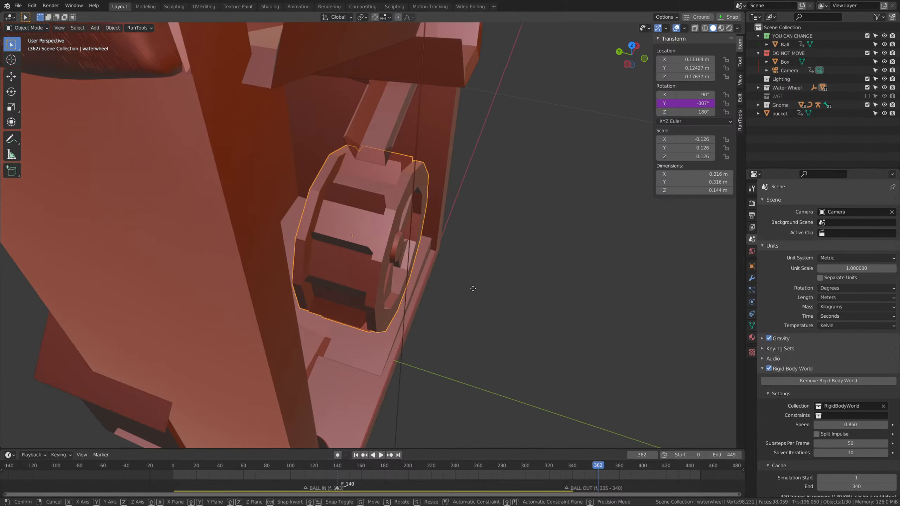
{"action": "key", "text": "y"}
{"action": "left_click", "coordinate": [496, 297]}
{"action": "key", "text": "ctrl+z"}
At frame 0, move the water wheel about 0.013 m along the global Y axis.
{"action": "left_click", "coordinate": [355, 455]}
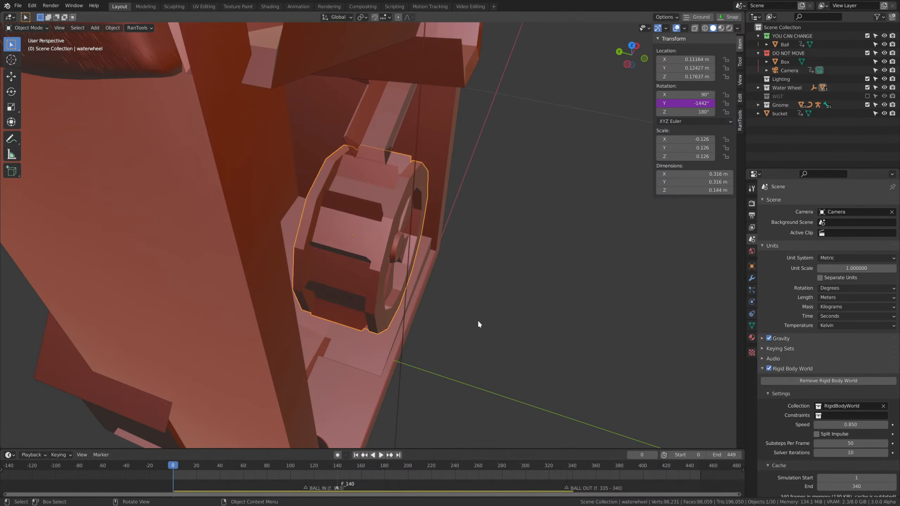
{"action": "key", "text": "g"}
{"action": "key", "text": "y"}
{"action": "left_click", "coordinate": [454, 294]}
{"action": "middle_click_drag", "start_coordinate": [454, 294], "coordinate": [484, 472]}
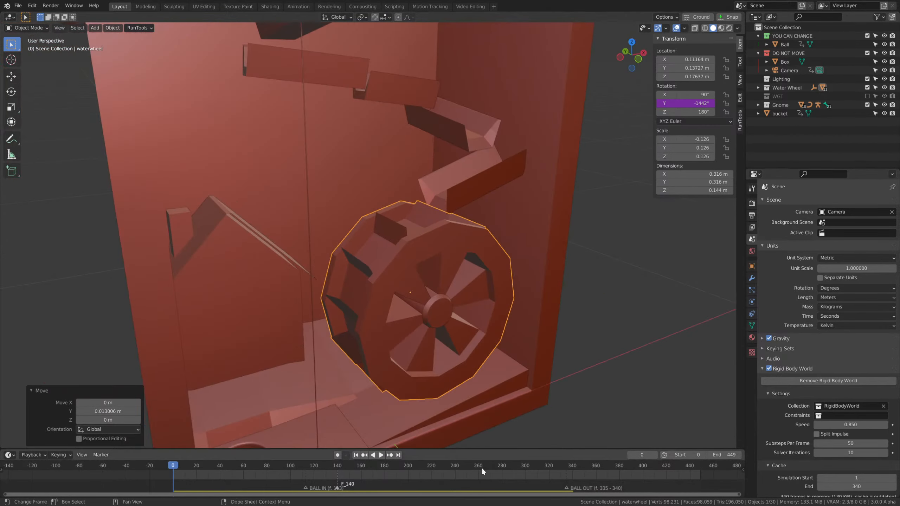
Replay the simulation with the shifted water wheel and check the ball at the exit hole around frames 325 to 335.
{"action": "left_click_drag", "start_coordinate": [154, 455], "coordinate": [154, 455]}
{"action": "scroll", "coordinate": [475, 262], "scroll_direction": "down", "scroll_amount": 2}
{"action": "middle_click_drag", "start_coordinate": [477, 252], "coordinate": [611, 251]}
{"action": "key", "text": "space"}
{"action": "left_click", "coordinate": [611, 252]}
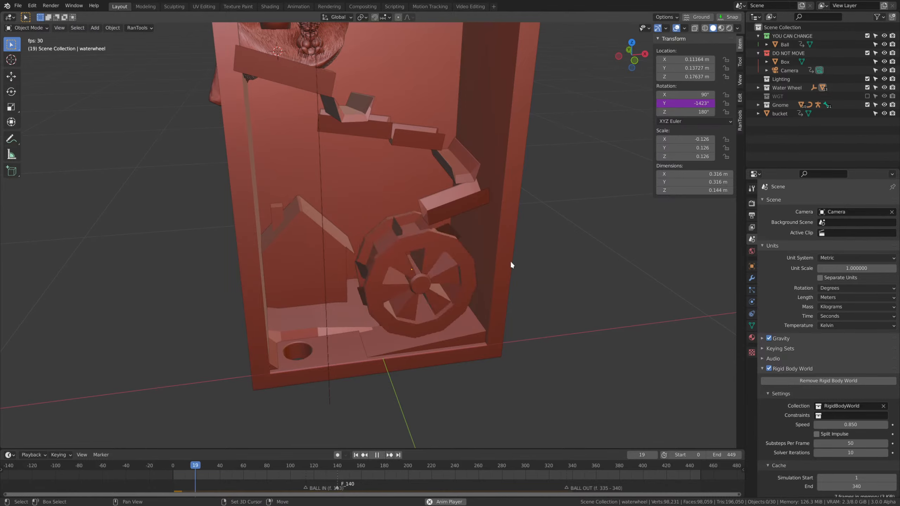
{"action": "middle_click_drag", "start_coordinate": [511, 260], "coordinate": [496, 355]}
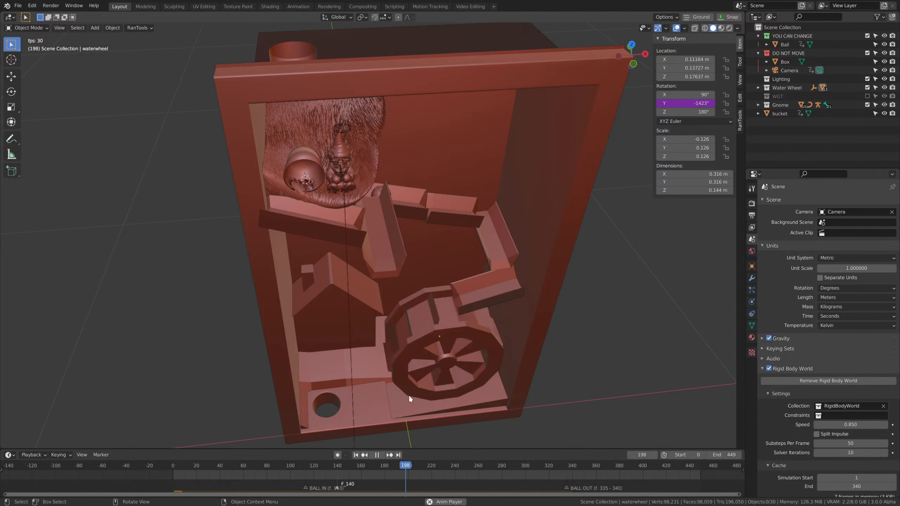
{"action": "middle_click_drag", "start_coordinate": [443, 398], "coordinate": [533, 302]}
{"action": "scroll", "coordinate": [534, 302], "scroll_direction": "up", "scroll_amount": 1}
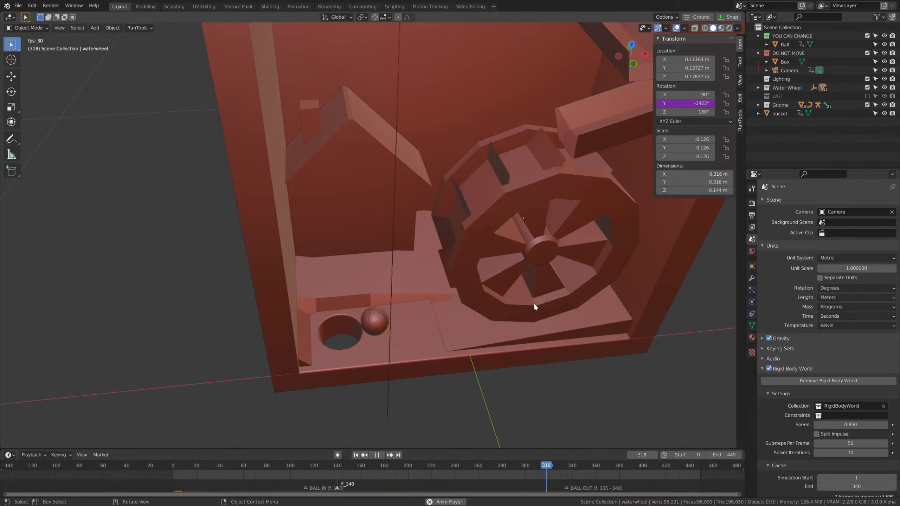
{"action": "left_click", "coordinate": [565, 468]}
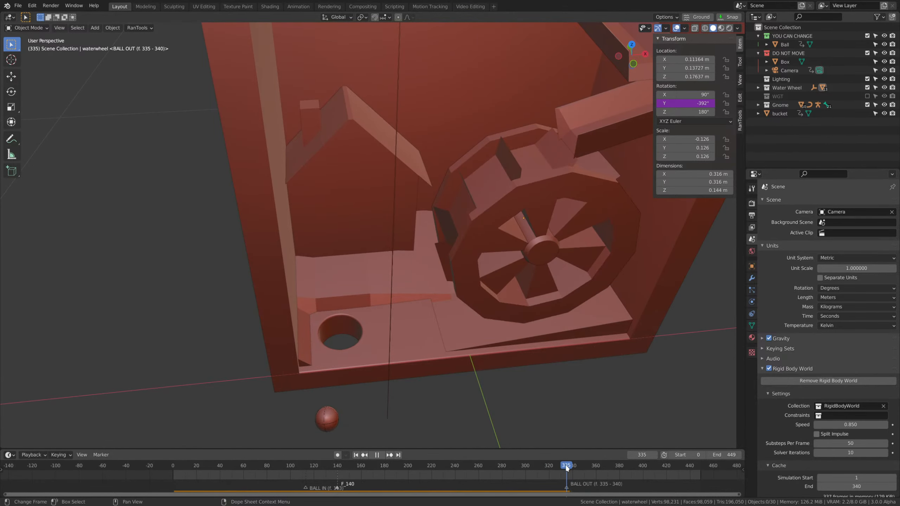
{"action": "left_click_drag", "start_coordinate": [565, 469], "coordinate": [555, 468]}
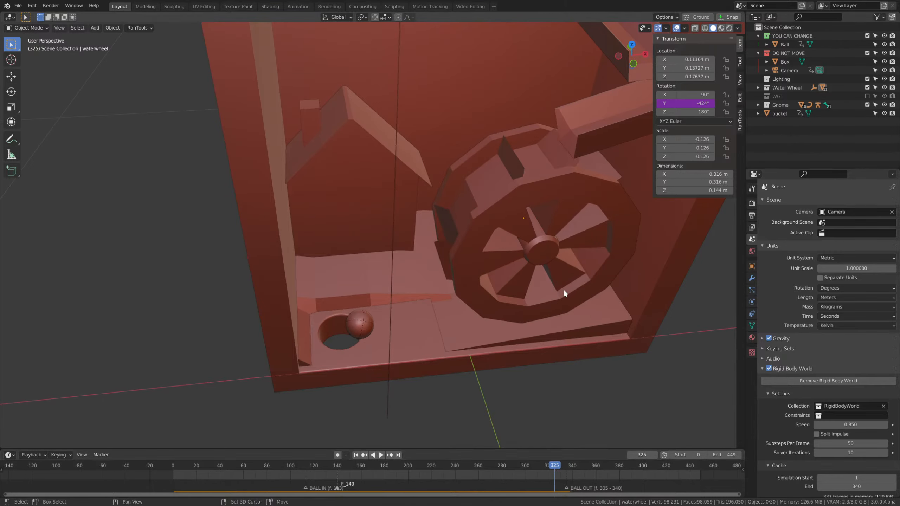
Set the rigid body world's simulation speed to 0.82 and return to frame 0.
{"action": "middle_click_drag", "start_coordinate": [564, 290], "coordinate": [544, 315], "text": "shift"}
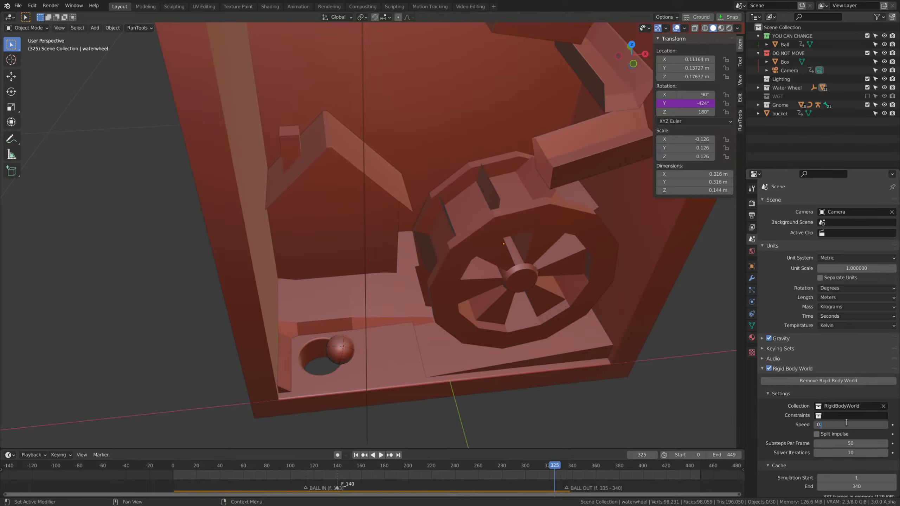
{"action": "key", "text": "shift+Left"}
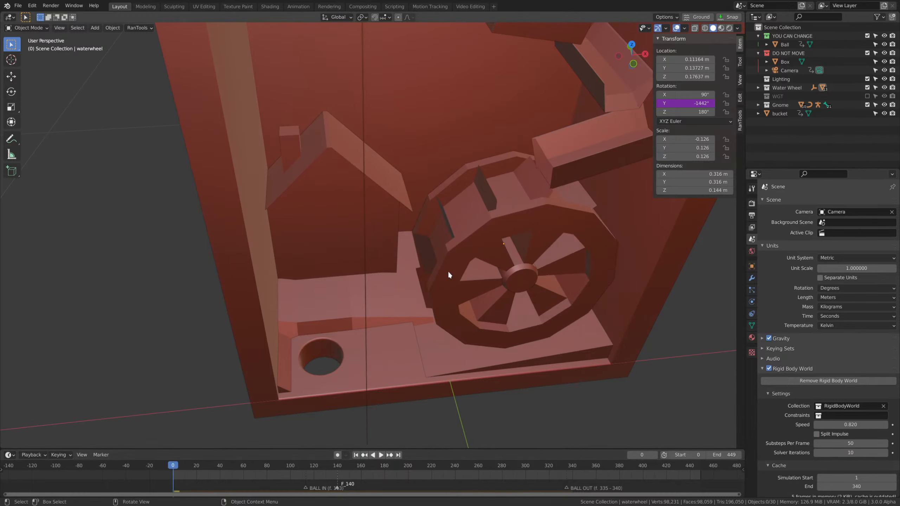
Play the simulation from frame 0, following the ball over the troughs and water wheel towards the exit hole.
{"action": "scroll", "coordinate": [627, 315], "scroll_direction": "down", "scroll_amount": 6}
{"action": "key", "text": "space"}
{"action": "scroll", "coordinate": [568, 260], "scroll_direction": "down", "scroll_amount": 1}
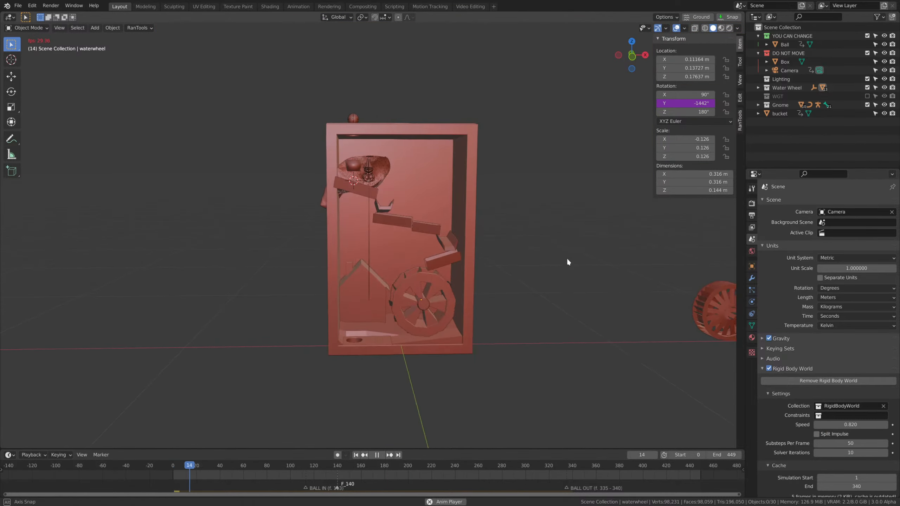
{"action": "middle_click_drag", "start_coordinate": [568, 259], "coordinate": [567, 264]}
{"action": "middle_click_drag", "start_coordinate": [567, 263], "coordinate": [549, 288], "text": "shift"}
{"action": "scroll", "coordinate": [544, 259], "scroll_direction": "up", "scroll_amount": 2}
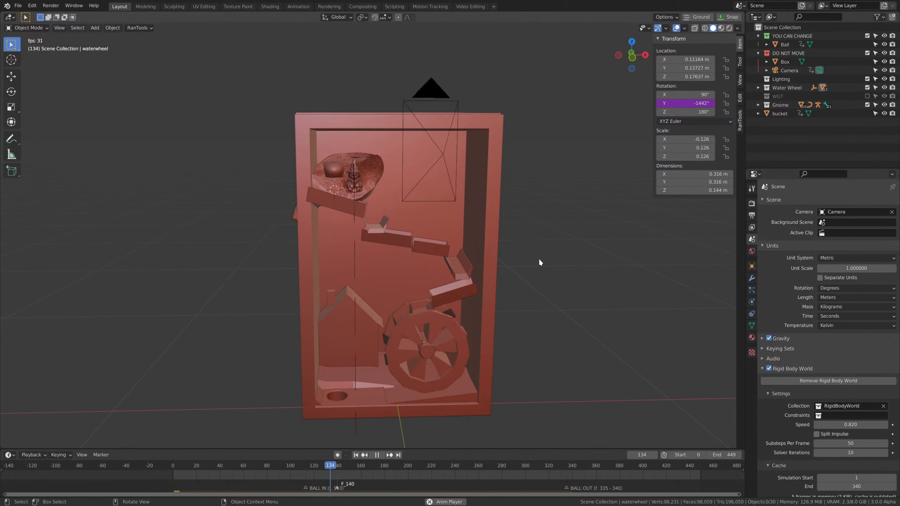
{"action": "middle_click_drag", "start_coordinate": [528, 271], "coordinate": [448, 417]}
{"action": "middle_click_drag", "start_coordinate": [443, 420], "coordinate": [433, 297], "text": "shift"}
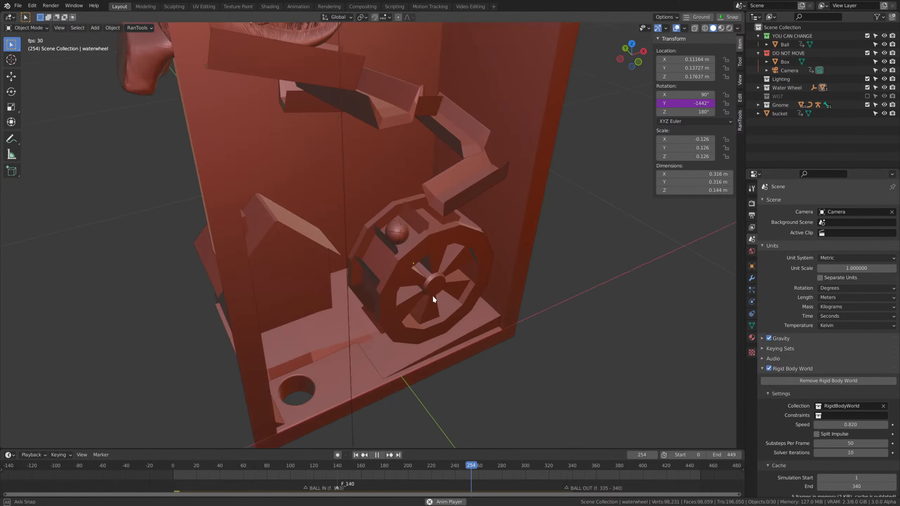
{"action": "middle_click_drag", "start_coordinate": [415, 385], "coordinate": [459, 292], "text": "shift"}
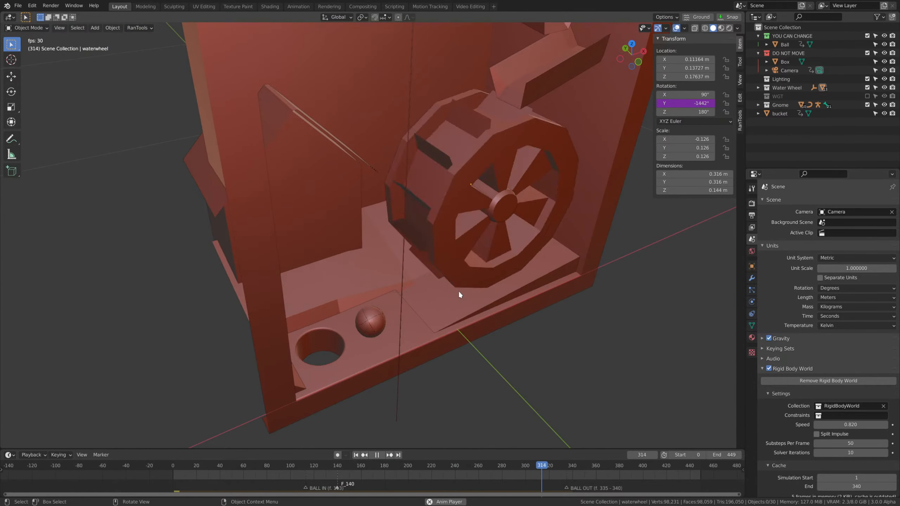
Check the ball at the exit hole around frame 335, both up close and through the scene camera.
{"action": "left_click_drag", "start_coordinate": [578, 469], "coordinate": [566, 468]}
{"action": "middle_click_drag", "start_coordinate": [442, 328], "coordinate": [392, 242], "text": "shift"}
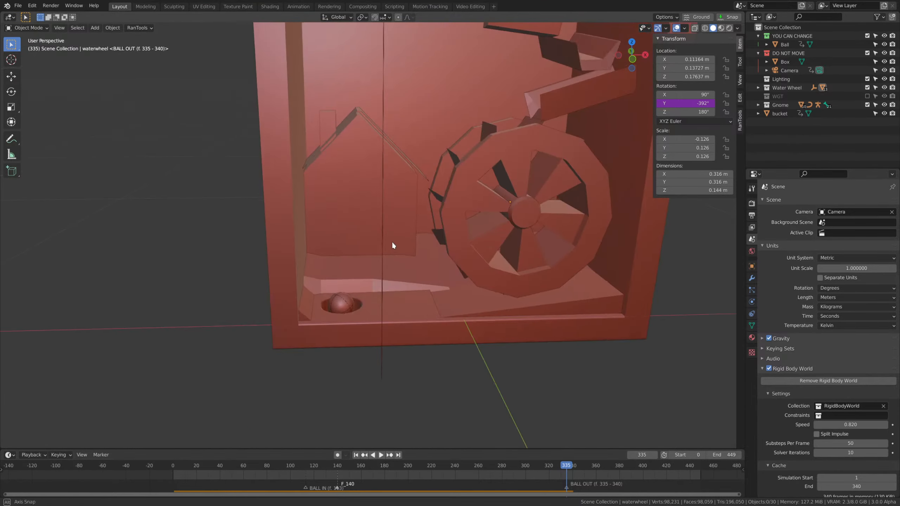
{"action": "middle_click_drag", "start_coordinate": [377, 338], "coordinate": [393, 293], "text": "shift"}
{"action": "middle_click_drag", "start_coordinate": [392, 292], "coordinate": [397, 272], "text": "ctrl"}
{"action": "key", "text": "KP_0"}
{"action": "scroll", "coordinate": [396, 272], "scroll_direction": "down", "scroll_amount": 1}
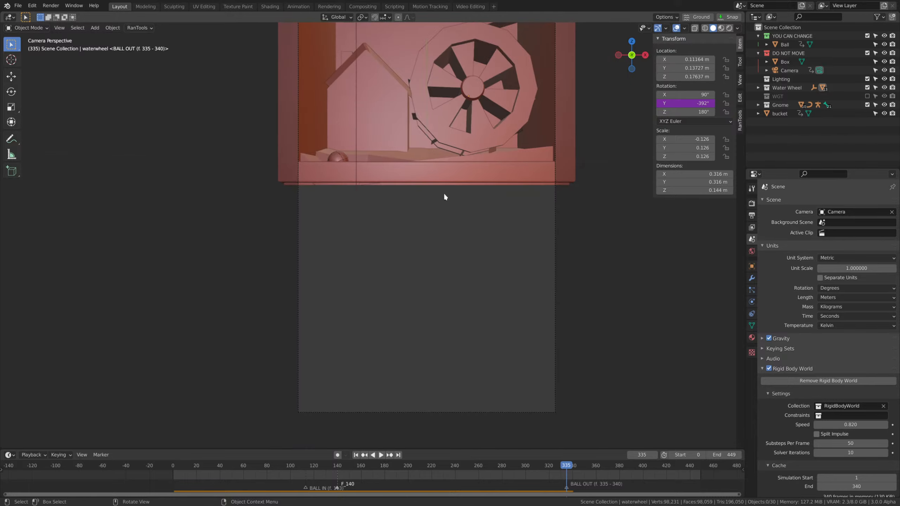
{"action": "left_click_drag", "start_coordinate": [560, 465], "coordinate": [561, 465]}
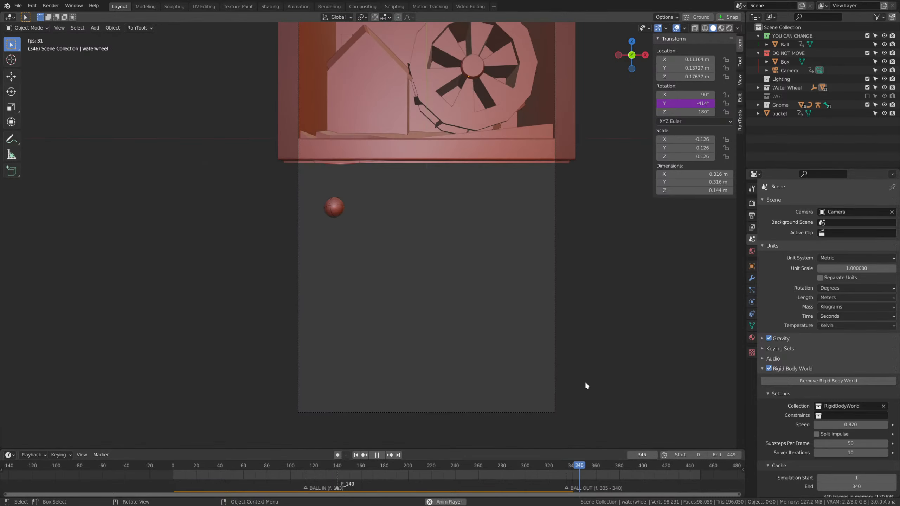
Replay the run from the start in camera view and step back through the frames where the ball exits.
{"action": "key", "text": "shift+Left"}
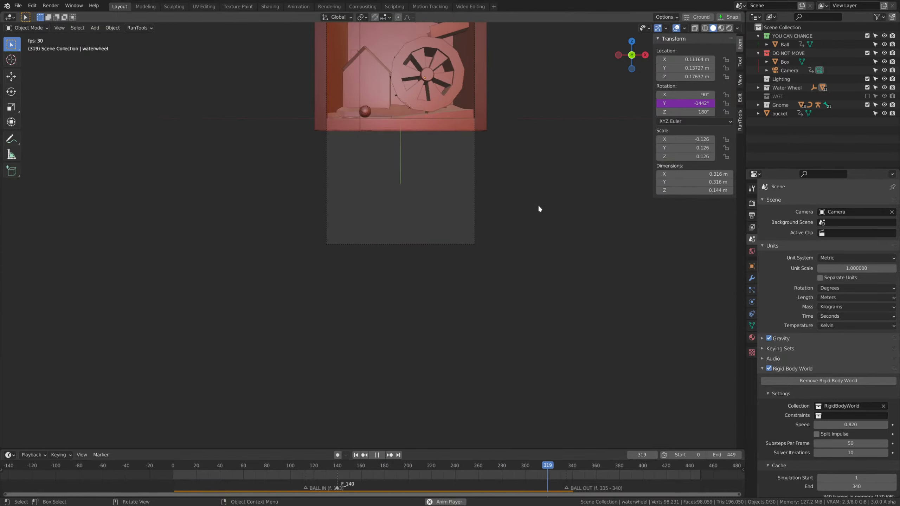
{"action": "key", "text": "space"}
{"action": "scroll", "coordinate": [565, 263], "scroll_direction": "up", "scroll_amount": 5}
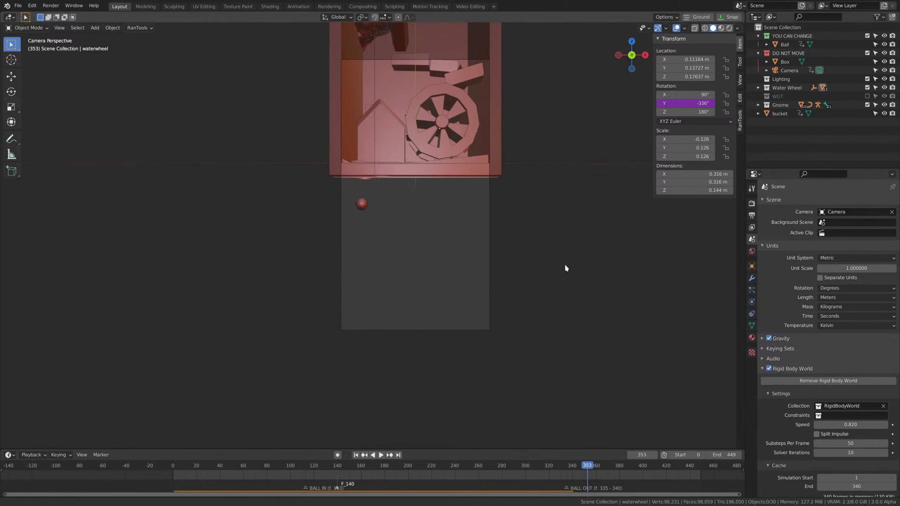
{"action": "left_click_drag", "start_coordinate": [595, 465], "coordinate": [570, 474]}
Bake the rigid body cache and play the baked simulation in camera view.
{"action": "scroll", "coordinate": [815, 454], "scroll_direction": "down", "scroll_amount": 4}
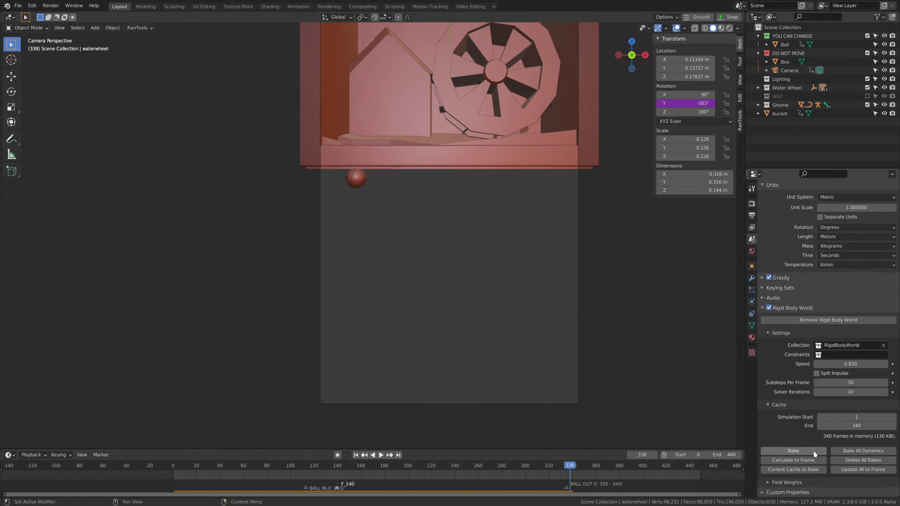
{"action": "key", "text": "space"}
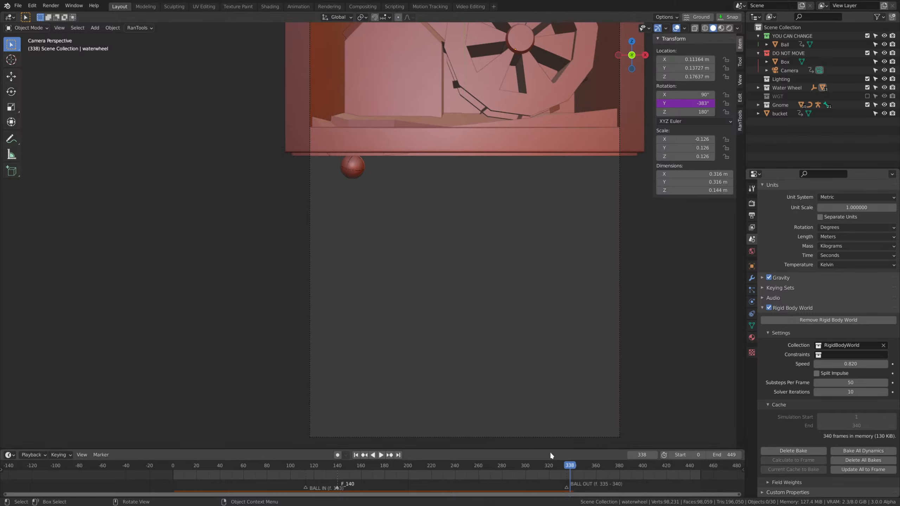
{"action": "left_click", "coordinate": [196, 458]}
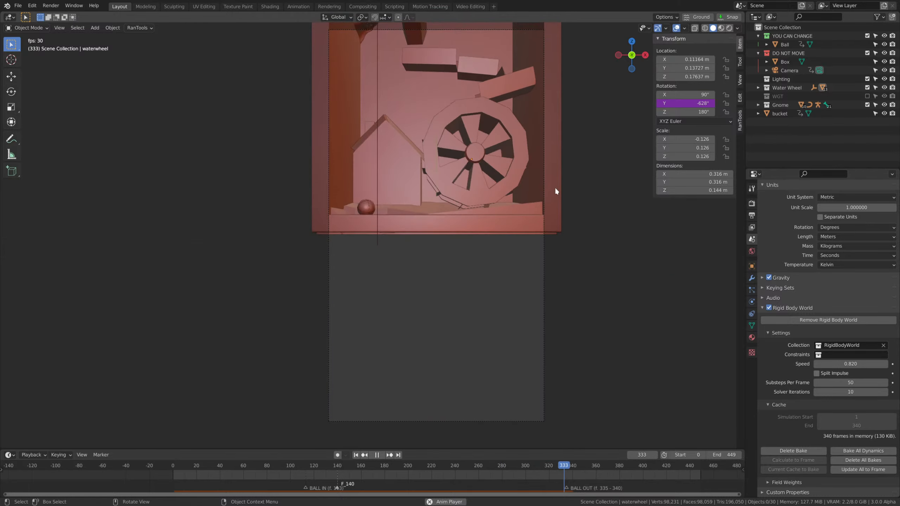
{"action": "key", "text": "space"}
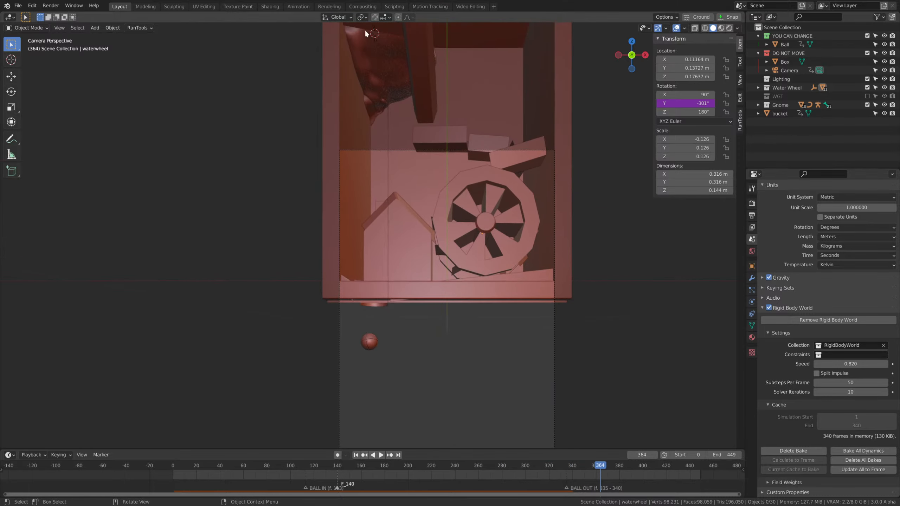
Go to frame 198 and examine the ball, troughs, tipped bucket and gnome from several angles outside the camera view.
{"action": "left_click_drag", "start_coordinate": [600, 465], "coordinate": [407, 478]}
{"action": "middle_click_drag", "start_coordinate": [496, 390], "coordinate": [478, 153]}
{"action": "scroll", "coordinate": [460, 326], "scroll_direction": "up", "scroll_amount": 3}
{"action": "scroll", "coordinate": [478, 153], "scroll_direction": "down", "scroll_amount": 5}
{"action": "middle_click_drag", "start_coordinate": [418, 341], "coordinate": [466, 186]}
{"action": "scroll", "coordinate": [451, 234], "scroll_direction": "up", "scroll_amount": 3}
{"action": "scroll", "coordinate": [466, 186], "scroll_direction": "up", "scroll_amount": 1}
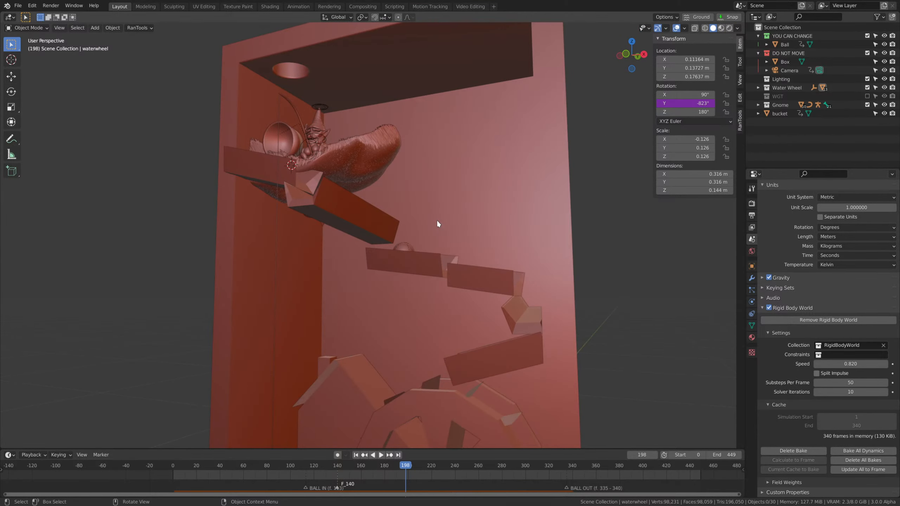
{"action": "scroll", "coordinate": [437, 221], "scroll_direction": "down", "scroll_amount": 3}
{"action": "middle_click_drag", "start_coordinate": [437, 221], "coordinate": [427, 299]}
{"action": "scroll", "coordinate": [427, 299], "scroll_direction": "up", "scroll_amount": 3}
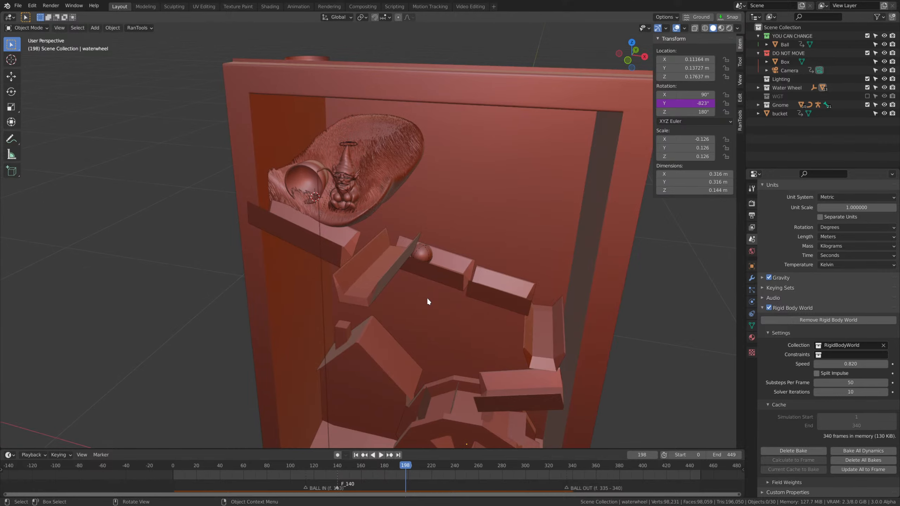
{"action": "scroll", "coordinate": [427, 300], "scroll_direction": "down", "scroll_amount": 3}
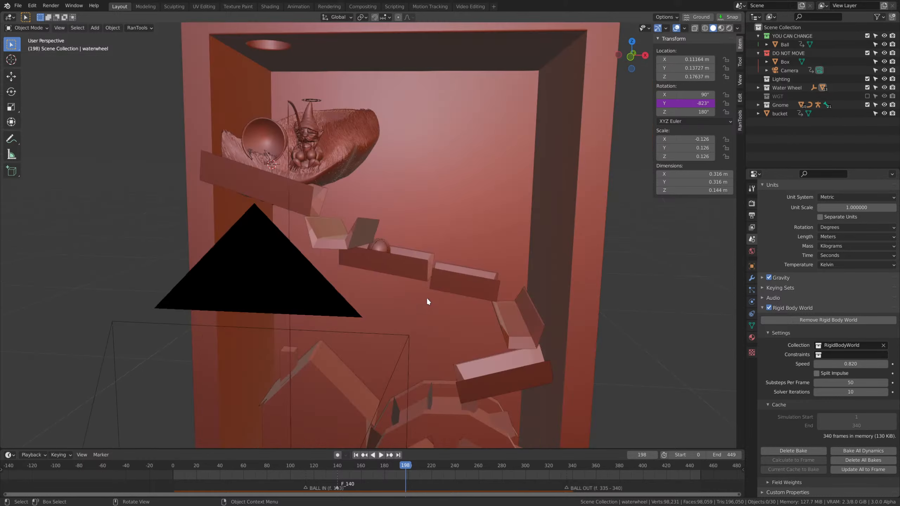
Put the gnome's armature into Pose Mode and select the ring-shaped IK control above its hat.
{"action": "middle_click_drag", "start_coordinate": [426, 297], "coordinate": [465, 268]}
{"action": "scroll", "coordinate": [407, 299], "scroll_direction": "up", "scroll_amount": 3}
{"action": "scroll", "coordinate": [407, 284], "scroll_direction": "up", "scroll_amount": 5}
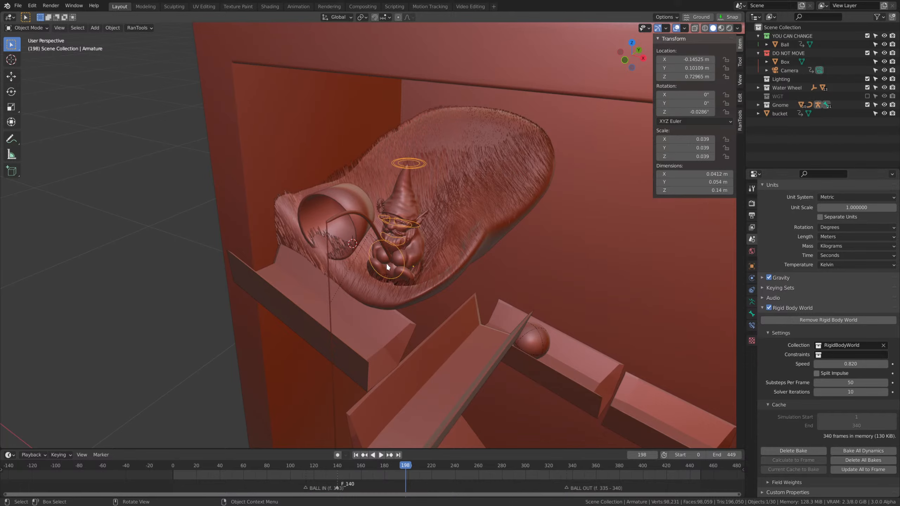
{"action": "key", "text": "ctrl+Tab"}
{"action": "middle_click_drag", "start_coordinate": [386, 263], "coordinate": [429, 282]}
{"action": "scroll", "coordinate": [428, 282], "scroll_direction": "up", "scroll_amount": 4}
Scrub the timeline between frames 0 and 140 to check when the ball drops into the bucket beside the gnome.
{"action": "left_click_drag", "start_coordinate": [346, 467], "coordinate": [131, 454]}
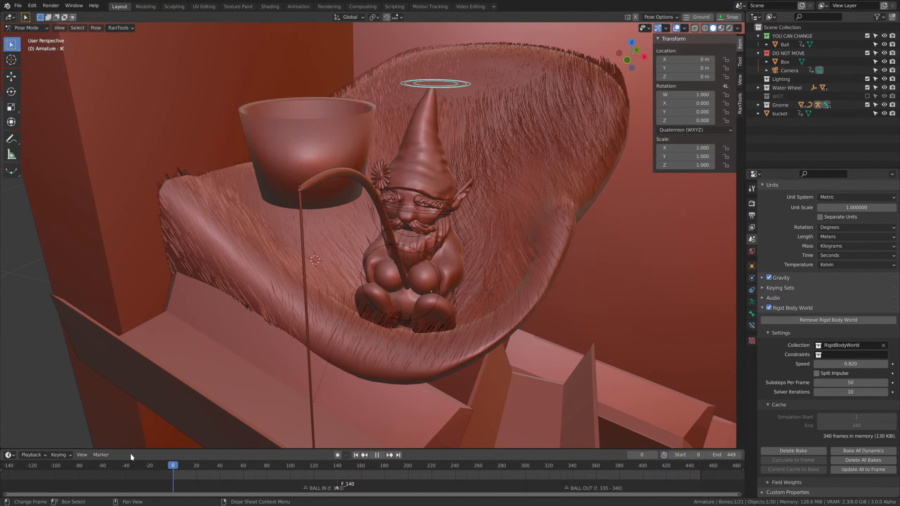
{"action": "left_click_drag", "start_coordinate": [259, 475], "coordinate": [338, 471]}
{"action": "scroll", "coordinate": [503, 396], "scroll_direction": "down", "scroll_amount": 6}
{"action": "mouse_move", "coordinate": [503, 396]}
{"action": "middle_mouse_down"}
{"action": "mouse_move", "coordinate": [534, 368]}
{"action": "mouse_move", "coordinate": [510, 391]}
{"action": "middle_mouse_up"}
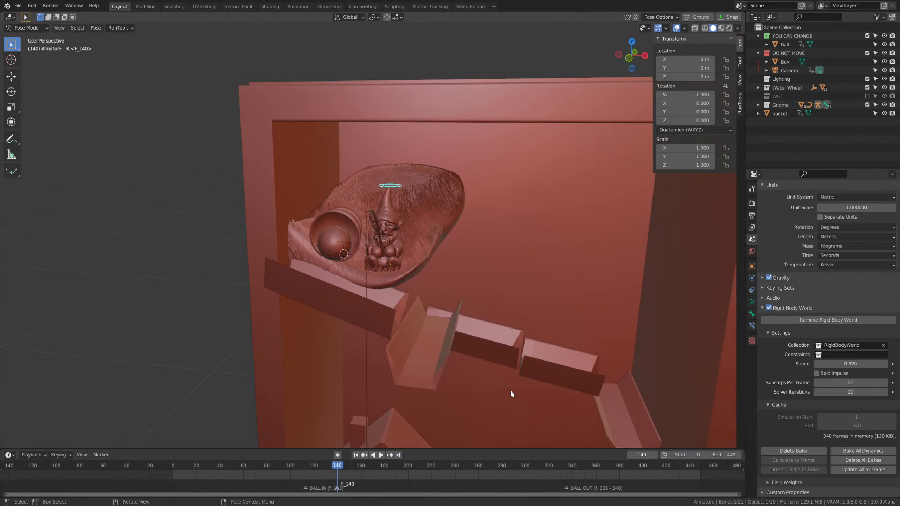
{"action": "middle_click_drag", "start_coordinate": [412, 289], "coordinate": [388, 350]}
{"action": "left_click_drag", "start_coordinate": [330, 464], "coordinate": [264, 462]}
{"action": "key", "text": "space"}
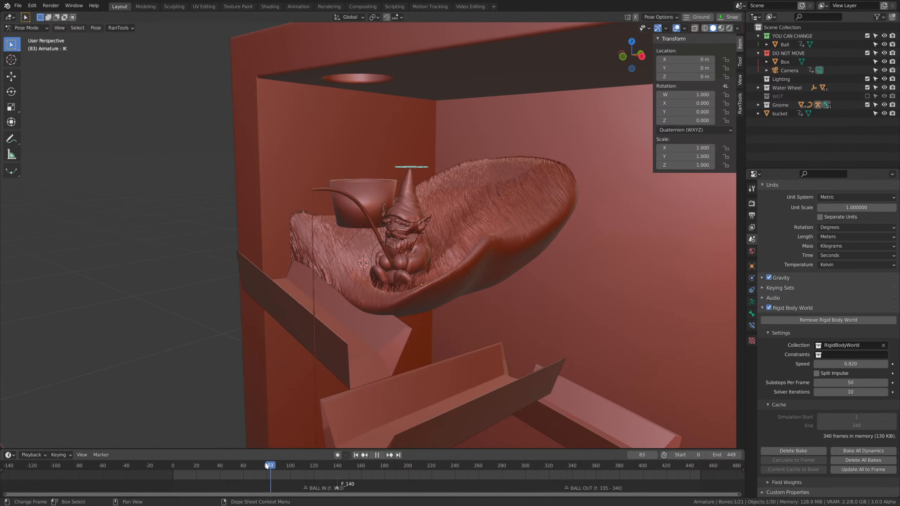
{"action": "left_click_drag", "start_coordinate": [319, 488], "coordinate": [318, 485]}
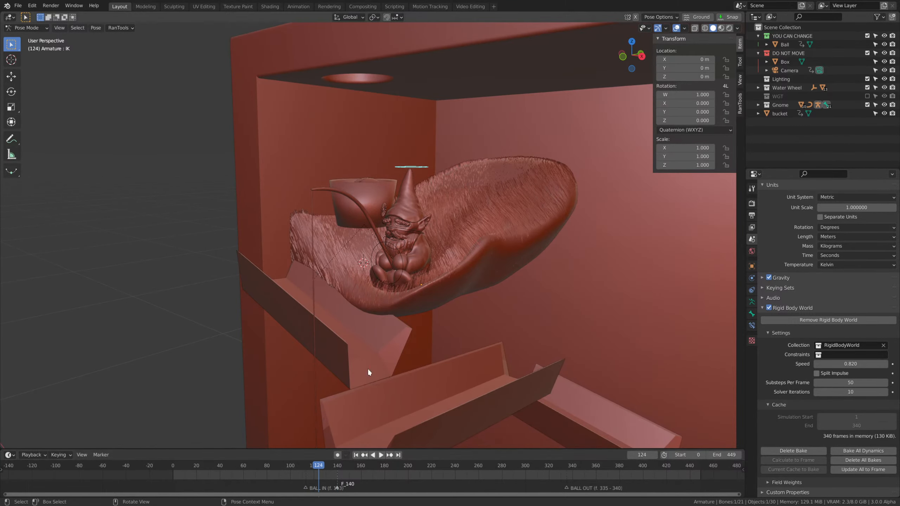
{"action": "middle_click_drag", "start_coordinate": [368, 371], "coordinate": [436, 396]}
Go to frame 122 and insert a Location keyframe on the IK control above the gnome's hat.
{"action": "scroll", "coordinate": [437, 397], "scroll_direction": "up", "scroll_amount": 3}
{"action": "left_click_drag", "start_coordinate": [311, 467], "coordinate": [314, 469]}
{"action": "key", "text": "space"}
{"action": "key", "text": "i"}
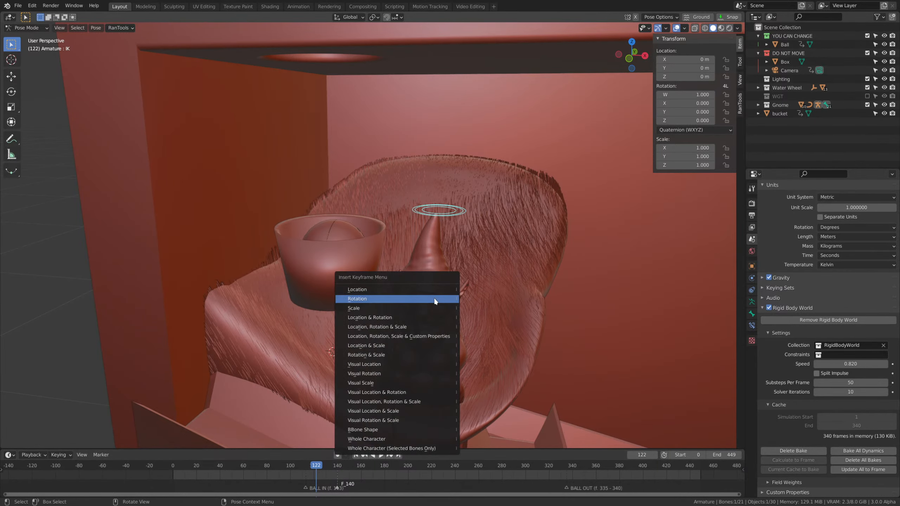
{"action": "left_click", "coordinate": [412, 290]}
Try moving the IK control above the hat at frame 122, and undo the move.
{"action": "middle_click_drag", "start_coordinate": [412, 319], "coordinate": [522, 345]}
{"action": "key", "text": "g"}
{"action": "left_click", "coordinate": [517, 356]}
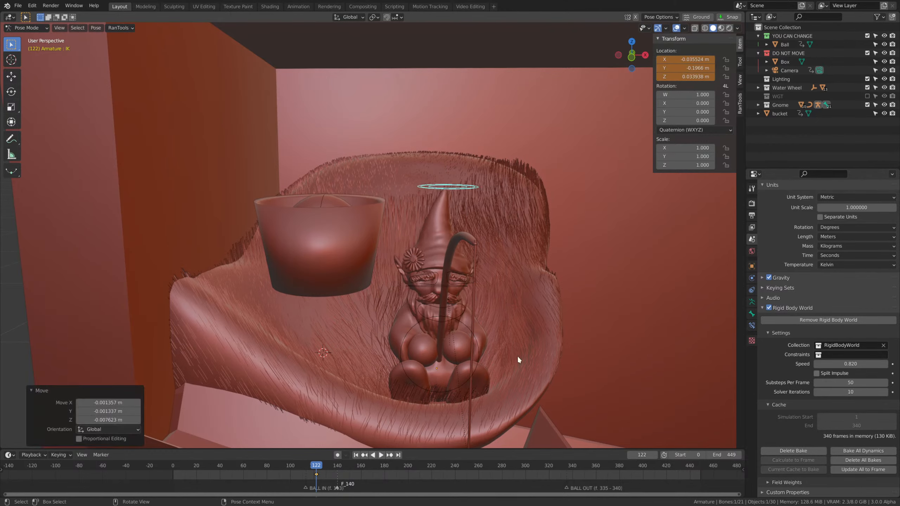
{"action": "key", "text": "ctrl+z"}
Open the render properties and view the gnome and bucket in Material Preview shading.
{"action": "middle_click_drag", "start_coordinate": [575, 310], "coordinate": [459, 249]}
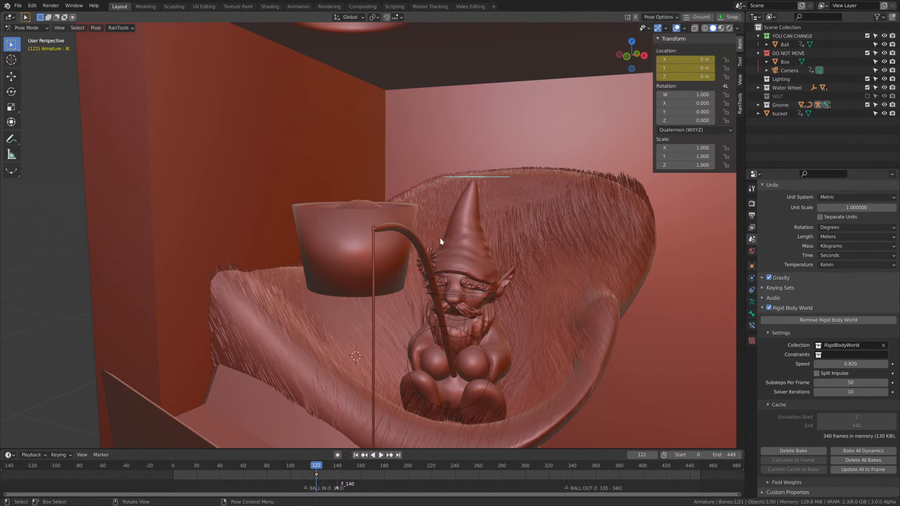
{"action": "left_click", "coordinate": [752, 203]}
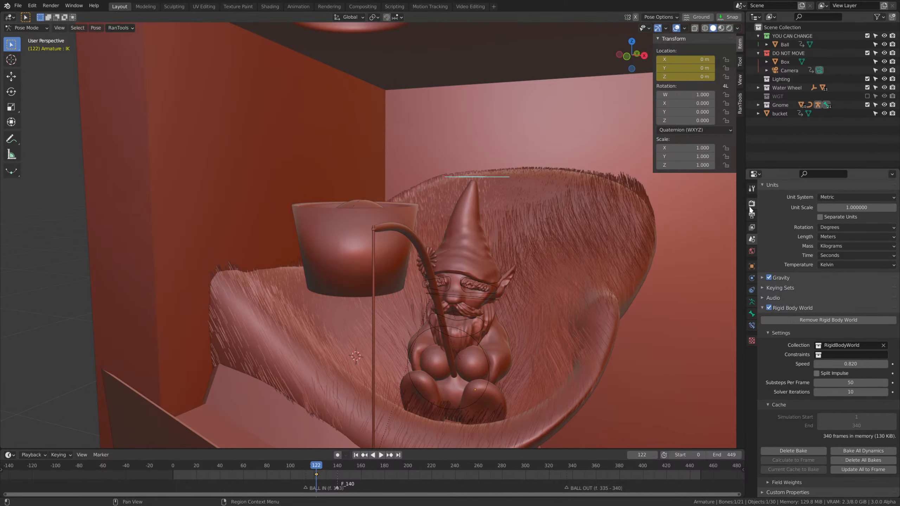
{"action": "scroll", "coordinate": [843, 191], "scroll_direction": "up", "scroll_amount": 3}
{"action": "key", "text": "z"}
{"action": "left_click", "coordinate": [538, 358]}
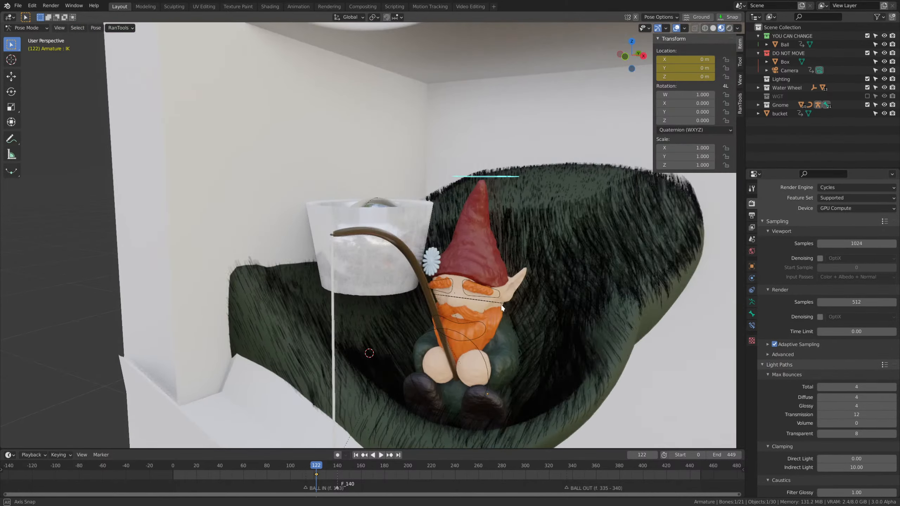
{"action": "mouse_move", "coordinate": [557, 329]}
{"action": "middle_mouse_down"}
{"action": "mouse_move", "coordinate": [474, 298]}
{"action": "mouse_move", "coordinate": [515, 310]}
{"action": "mouse_move", "coordinate": [539, 299]}
{"action": "middle_mouse_up"}
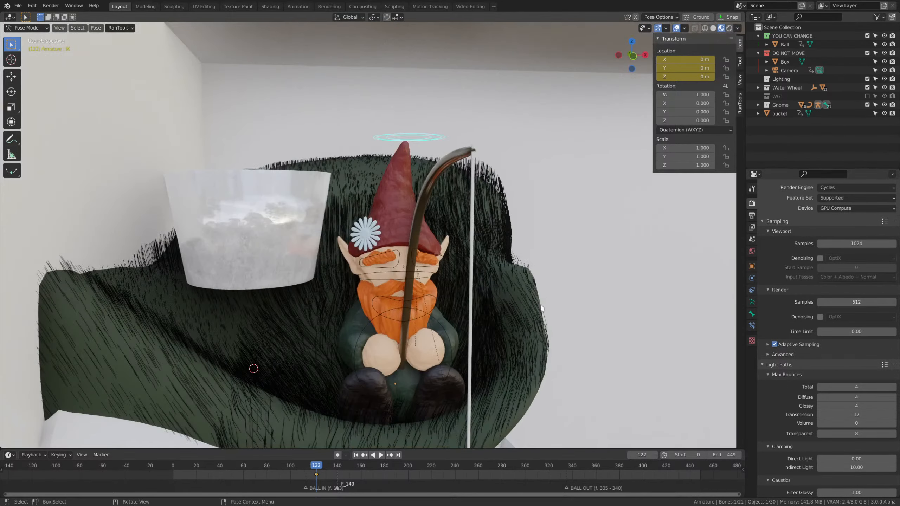
Try stretching the gnome by moving the IK control above its hat, and return to solid shading.
{"action": "key", "text": "g"}
{"action": "left_click", "coordinate": [532, 276]}
{"action": "key", "text": "z"}
{"action": "mouse_move", "coordinate": [473, 297]}
{"action": "middle_mouse_down"}
{"action": "mouse_move", "coordinate": [477, 306]}
{"action": "mouse_move", "coordinate": [450, 270]}
{"action": "middle_mouse_up"}
{"action": "key", "text": "g"}
{"action": "left_click", "coordinate": [434, 241]}
Try moving the controls of both of the gnome's eyebrows.
{"action": "left_click", "coordinate": [434, 244]}
{"action": "key", "text": "g"}
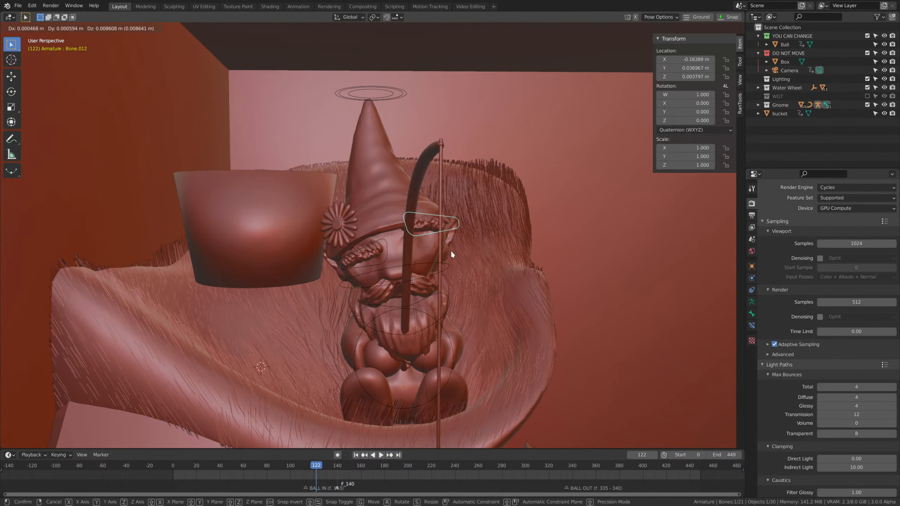
{"action": "left_click", "coordinate": [450, 250]}
{"action": "left_click", "coordinate": [382, 252]}
{"action": "key", "text": "g"}
{"action": "left_click", "coordinate": [374, 241]}
Try rotating the gnome's head control and moving its beard control.
{"action": "left_click", "coordinate": [422, 278]}
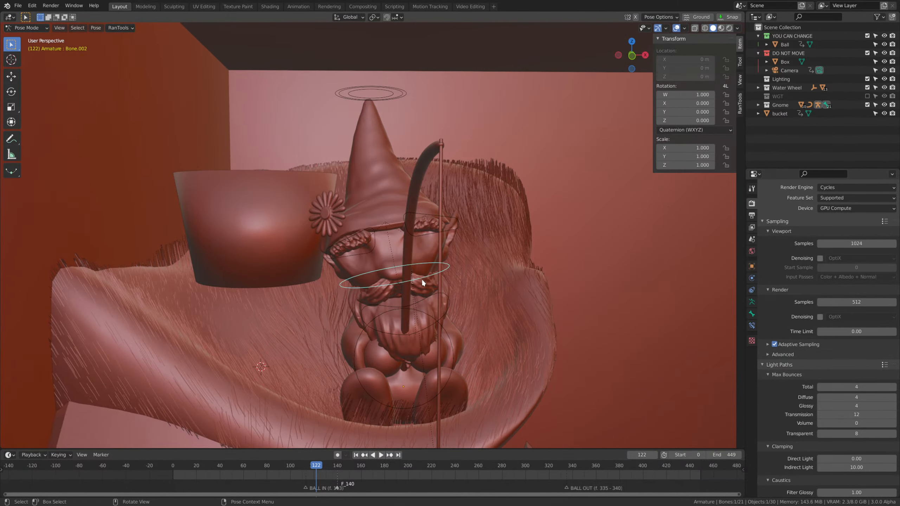
{"action": "middle_click_drag", "start_coordinate": [422, 278], "coordinate": [450, 269]}
{"action": "key", "text": "r"}
{"action": "left_click", "coordinate": [457, 264]}
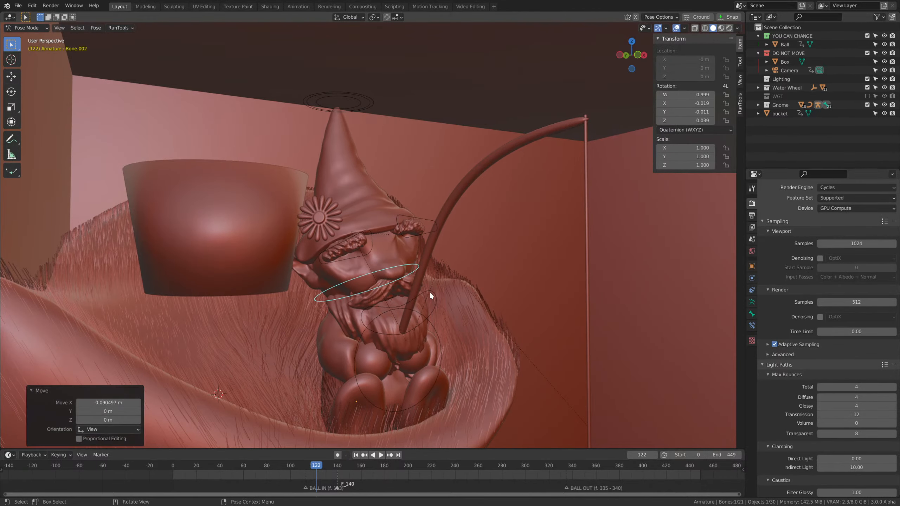
{"action": "left_click", "coordinate": [430, 290]}
{"action": "key", "text": "g"}
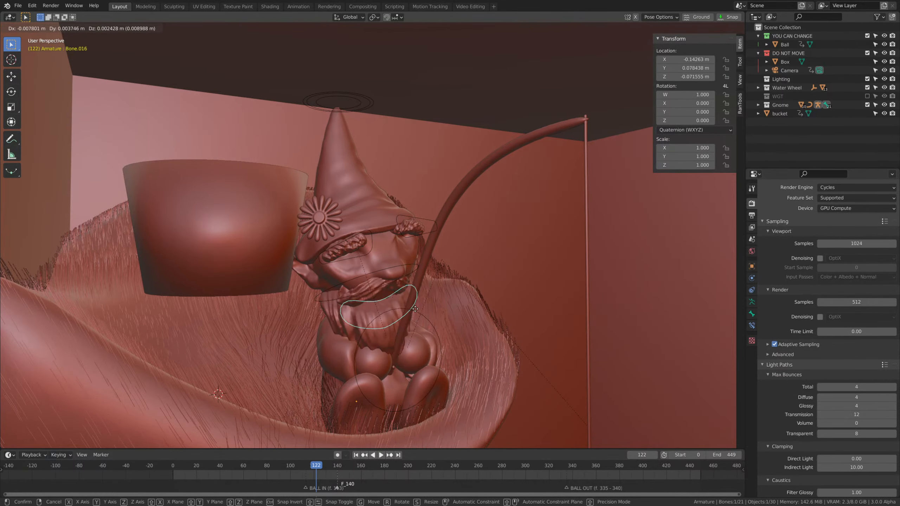
{"action": "left_click", "coordinate": [445, 358]}
Try moving the round control around the gnome's hands, and clear that control's location.
{"action": "left_click", "coordinate": [443, 359]}
{"action": "middle_click_drag", "start_coordinate": [470, 383], "coordinate": [477, 379]}
{"action": "key", "text": "g"}
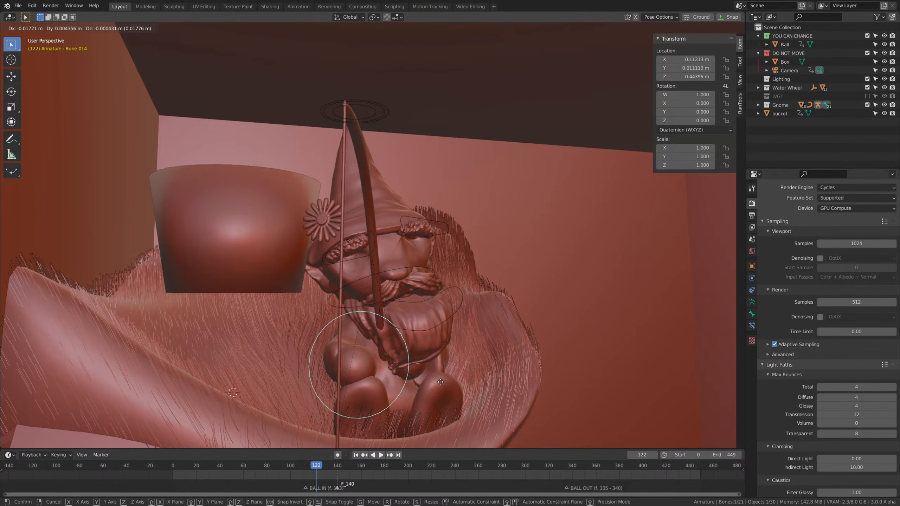
{"action": "left_click", "coordinate": [337, 320]}
{"action": "key", "text": "alt+g"}
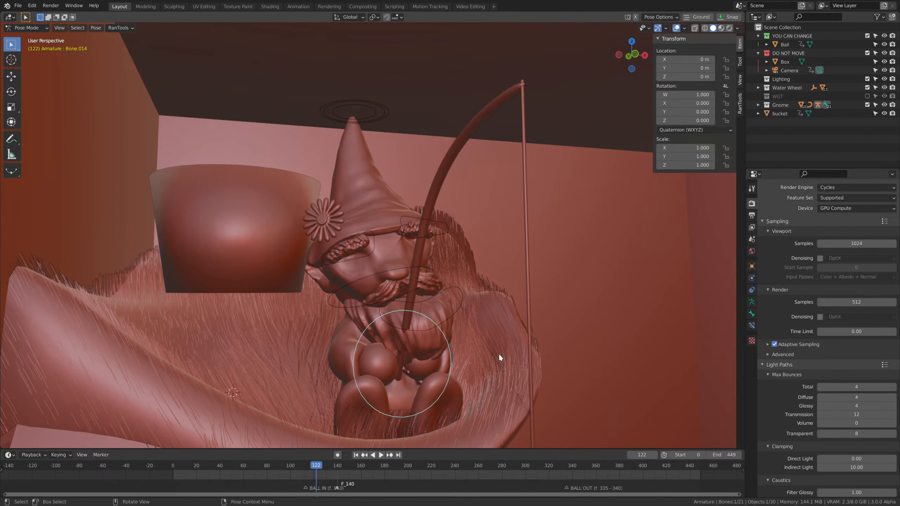
Select all of the gnome's pose controls and clear their location and rotation.
{"action": "scroll", "coordinate": [450, 317], "scroll_direction": "down", "scroll_amount": 2}
{"action": "middle_click_drag", "start_coordinate": [450, 317], "coordinate": [450, 322]}
{"action": "key", "text": "a"}
{"action": "key", "text": "alt+g"}
{"action": "key", "text": "alt+r"}
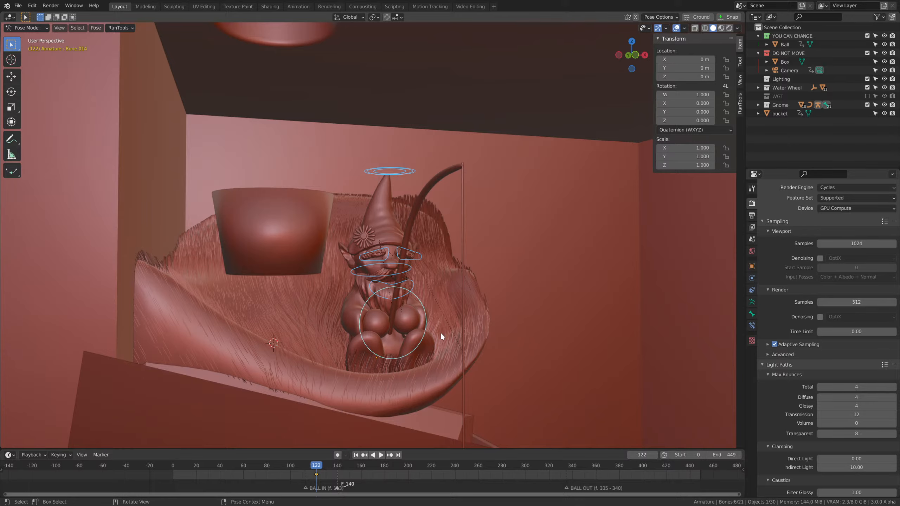
Examine the gnome, the bucket with the ball and the surrounding troughs at frame 122 from several angles.
{"action": "middle_click_drag", "start_coordinate": [363, 288], "coordinate": [413, 312]}
{"action": "scroll", "coordinate": [412, 312], "scroll_direction": "down", "scroll_amount": 7}
{"action": "middle_click_drag", "start_coordinate": [484, 357], "coordinate": [444, 394]}
{"action": "scroll", "coordinate": [447, 312], "scroll_direction": "up", "scroll_amount": 8}
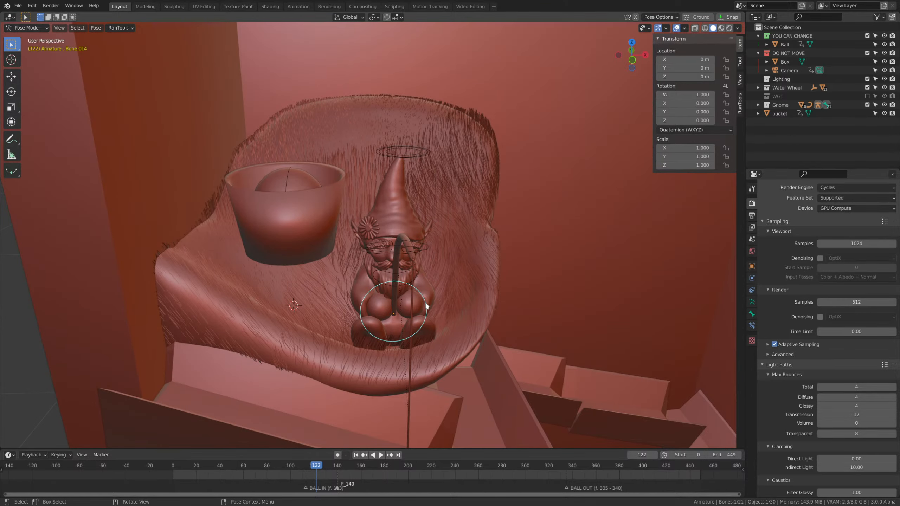
{"action": "scroll", "coordinate": [425, 301], "scroll_direction": "down", "scroll_amount": 5}
{"action": "middle_click_drag", "start_coordinate": [467, 321], "coordinate": [444, 314]}
{"action": "scroll", "coordinate": [511, 319], "scroll_direction": "up", "scroll_amount": 4}
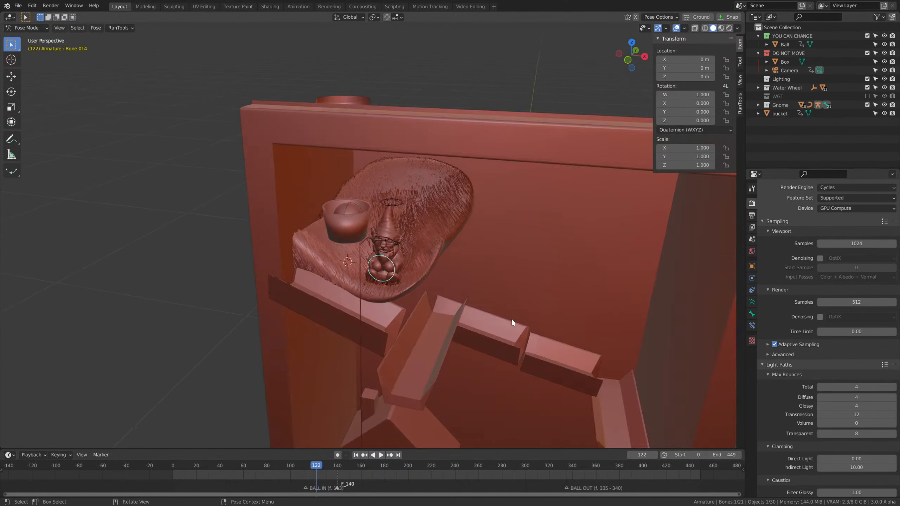
{"action": "scroll", "coordinate": [503, 308], "scroll_direction": "up", "scroll_amount": 2}
{"action": "scroll", "coordinate": [499, 302], "scroll_direction": "up", "scroll_amount": 2}
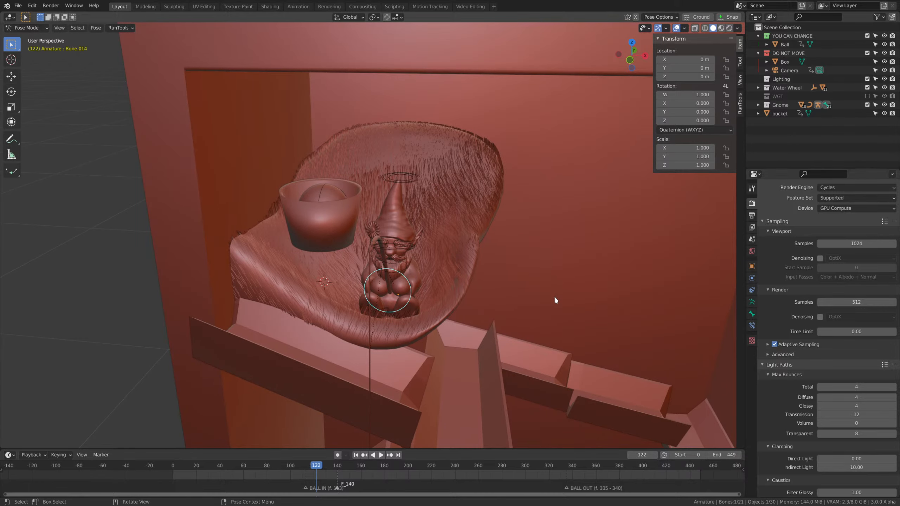
{"action": "scroll", "coordinate": [552, 321], "scroll_direction": "down", "scroll_amount": 2}
{"action": "scroll", "coordinate": [551, 321], "scroll_direction": "up", "scroll_amount": 4}
{"action": "middle_click_drag", "start_coordinate": [443, 334], "coordinate": [437, 324]}
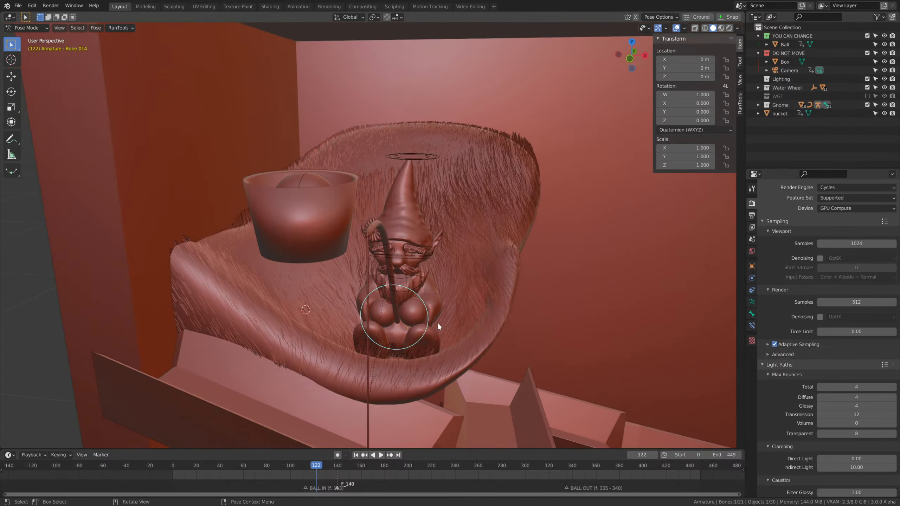
Scrub the ball's drop, return to frame 122 and insert the IK control's Location keyframe again.
{"action": "middle_click_drag", "start_coordinate": [481, 362], "coordinate": [450, 326]}
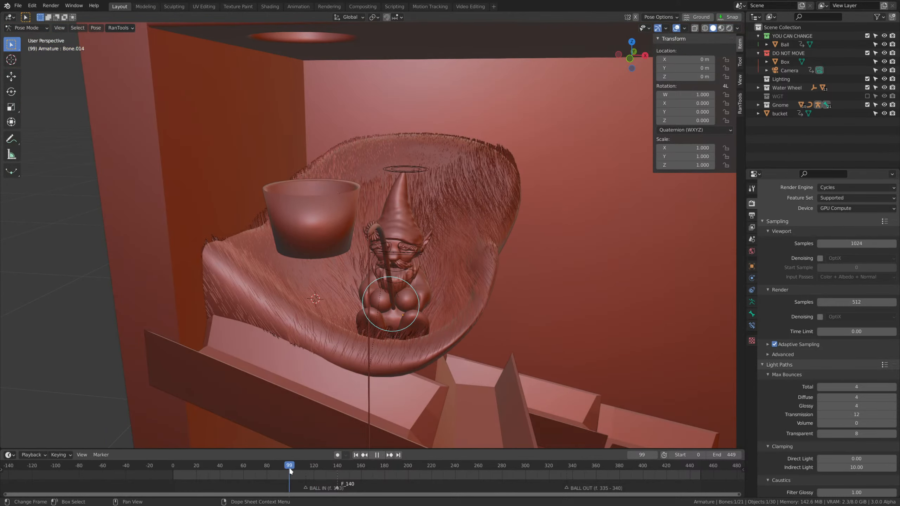
{"action": "mouse_move", "coordinate": [320, 475]}
{"action": "left_mouse_down"}
{"action": "mouse_move", "coordinate": [349, 481]}
{"action": "mouse_move", "coordinate": [316, 476]}
{"action": "left_mouse_up"}
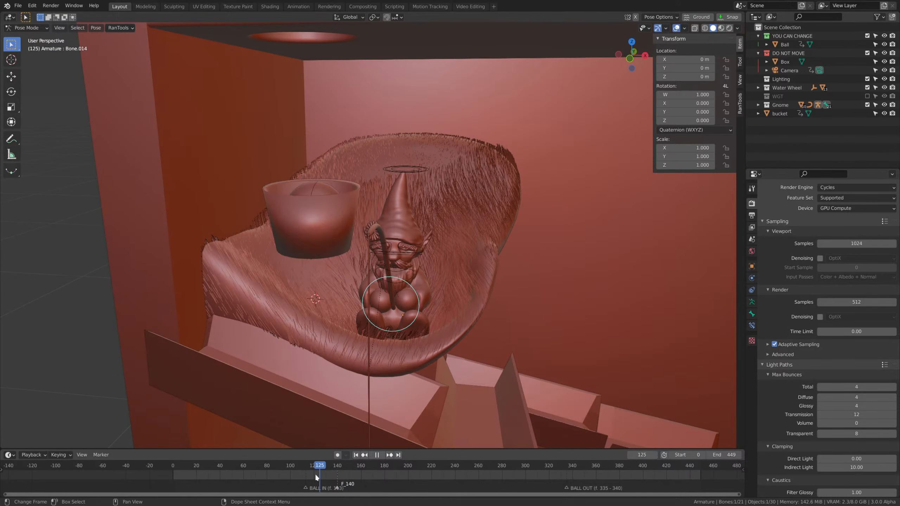
{"action": "left_click_drag", "start_coordinate": [262, 469], "coordinate": [261, 469]}
{"action": "middle_click_drag", "start_coordinate": [439, 307], "coordinate": [462, 324]}
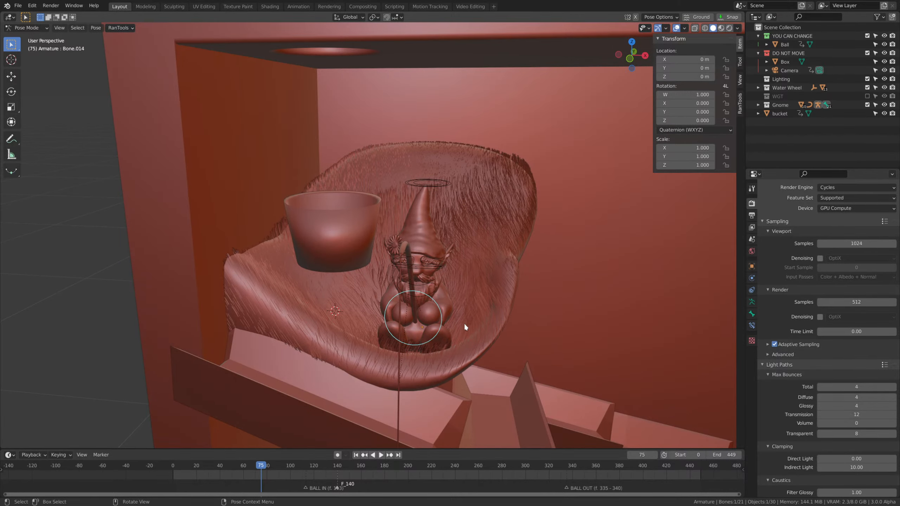
{"action": "middle_click_drag", "start_coordinate": [464, 323], "coordinate": [461, 355]}
{"action": "left_click_drag", "start_coordinate": [292, 467], "coordinate": [315, 476]}
{"action": "key", "text": "i"}
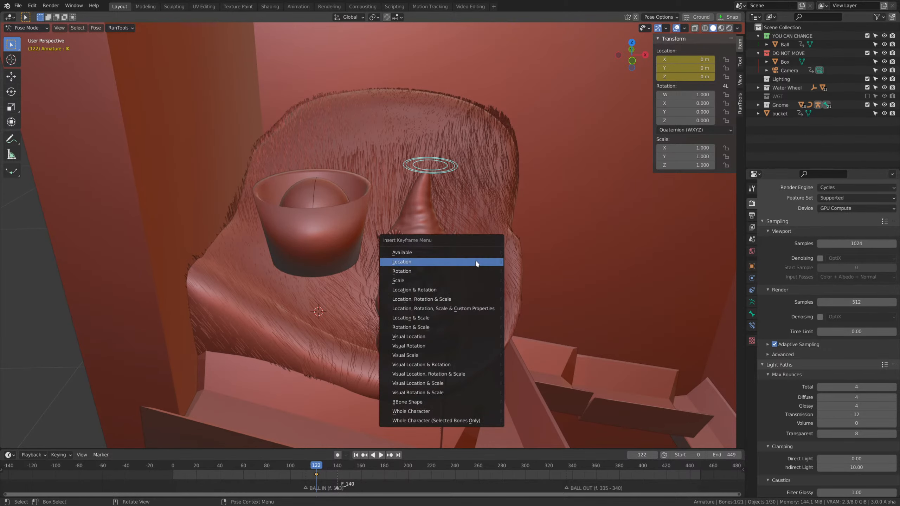
{"action": "left_click", "coordinate": [479, 262]}
At frame 127, raise the IK control along global Z to a local Y location of about 1.2281 m and insert a Location keyframe.
{"action": "middle_click_drag", "start_coordinate": [461, 337], "coordinate": [457, 321]}
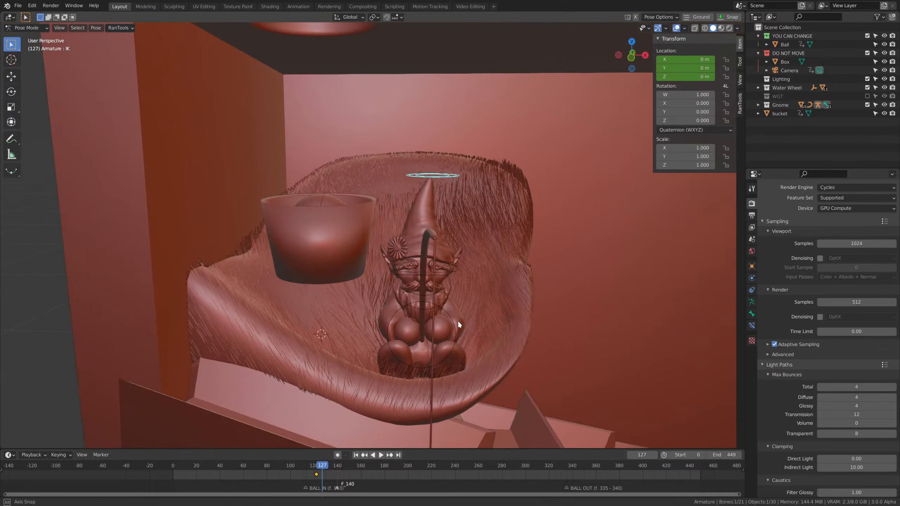
{"action": "key", "text": "g"}
{"action": "key", "text": "z"}
{"action": "left_click", "coordinate": [458, 245]}
{"action": "middle_click_drag", "start_coordinate": [471, 254], "coordinate": [489, 263]}
{"action": "key", "text": "i"}
{"action": "left_click", "coordinate": [500, 259]}
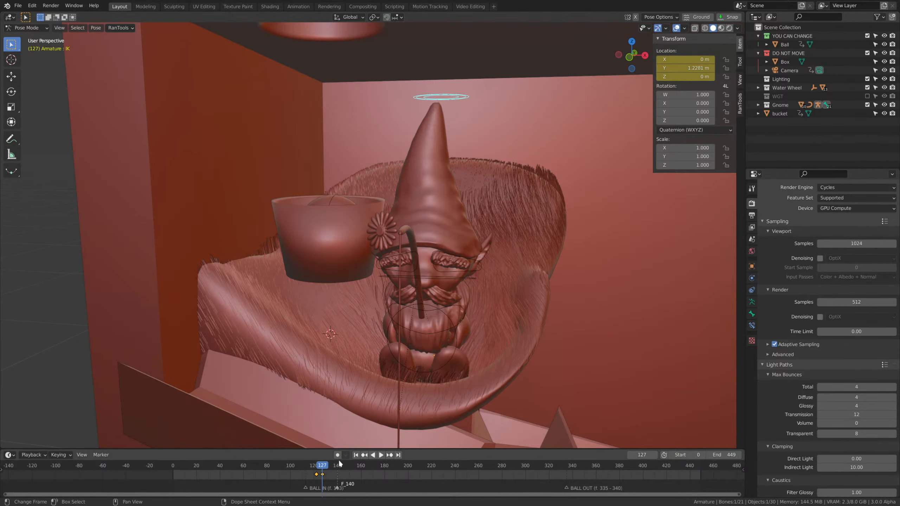
Check the gnome's stretch against the ball's landing between frames 119 and 133 with the timeline enlarged.
{"action": "key", "text": "shift+ctrl+space"}
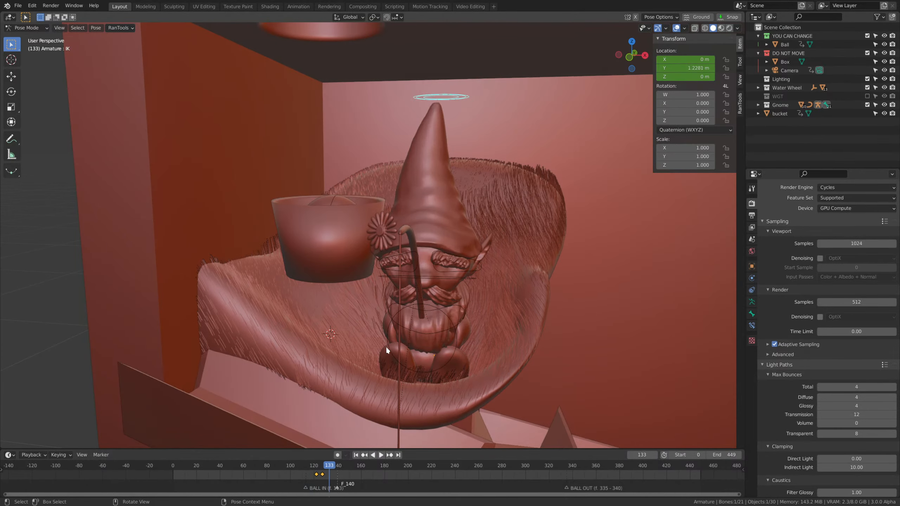
{"action": "left_click", "coordinate": [313, 467]}
{"action": "scroll", "coordinate": [319, 481], "scroll_direction": "up", "scroll_amount": 8}
{"action": "middle_click_drag", "start_coordinate": [309, 485], "coordinate": [455, 489]}
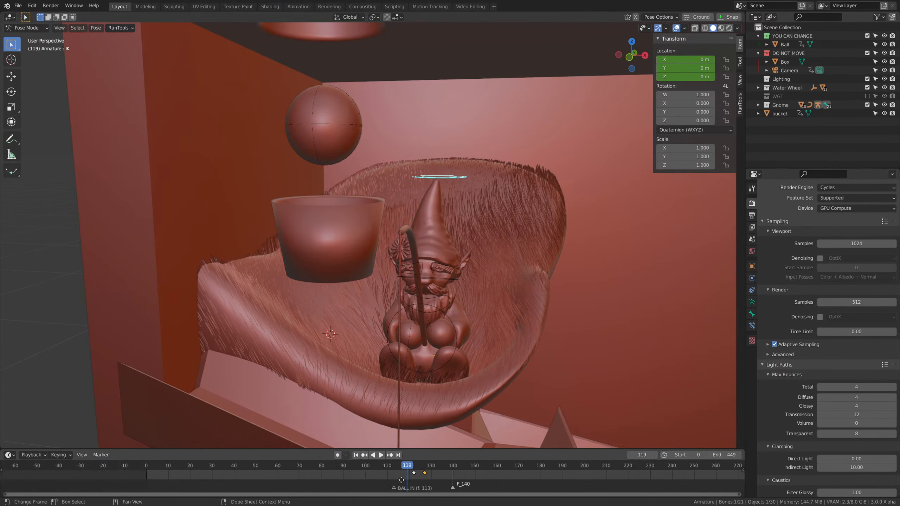
{"action": "scroll", "coordinate": [454, 493], "scroll_direction": "up", "scroll_amount": 18}
{"action": "middle_click_drag", "start_coordinate": [530, 492], "coordinate": [434, 492]}
{"action": "scroll", "coordinate": [435, 492], "scroll_direction": "up", "scroll_amount": 1}
{"action": "left_click_drag", "start_coordinate": [391, 465], "coordinate": [428, 474]}
Compare frames 120 and 121, and shift the IK control's first keyframe from frame 122 to frame 120.
{"action": "left_click", "coordinate": [457, 337]}
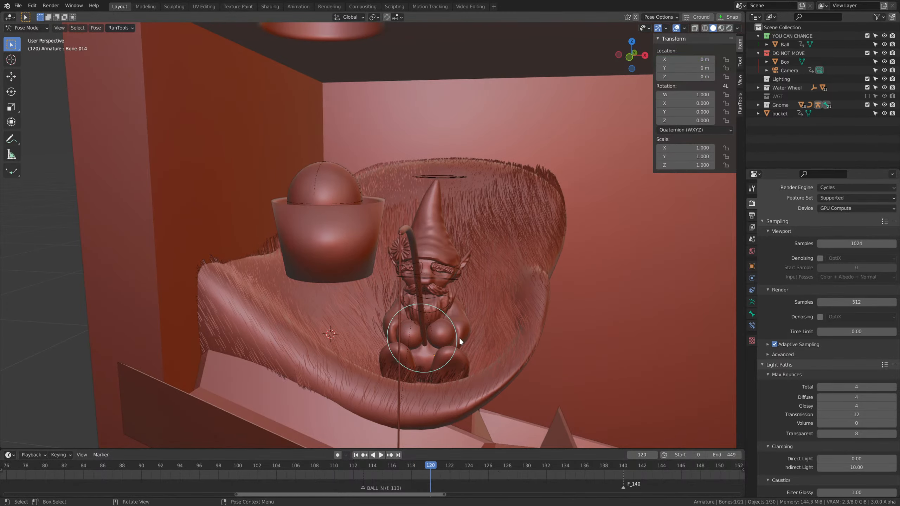
{"action": "middle_click_drag", "start_coordinate": [458, 337], "coordinate": [482, 377]}
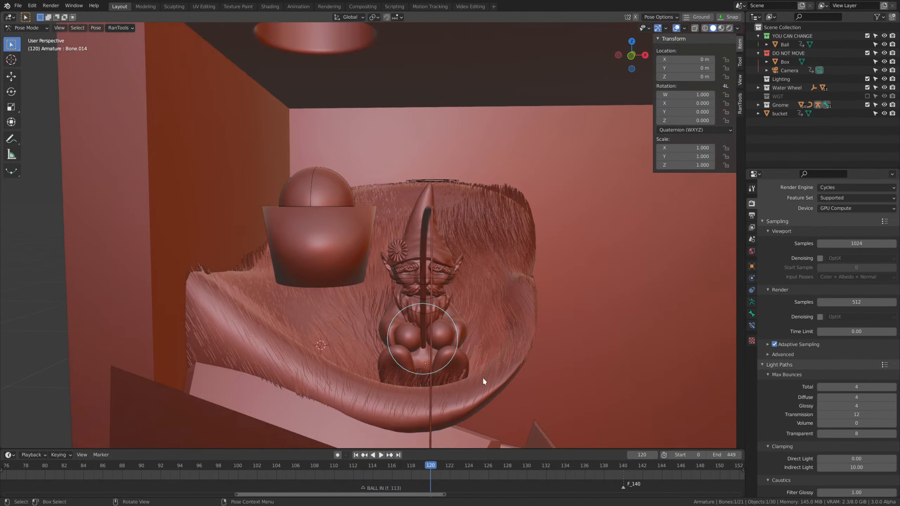
{"action": "key", "text": "space"}
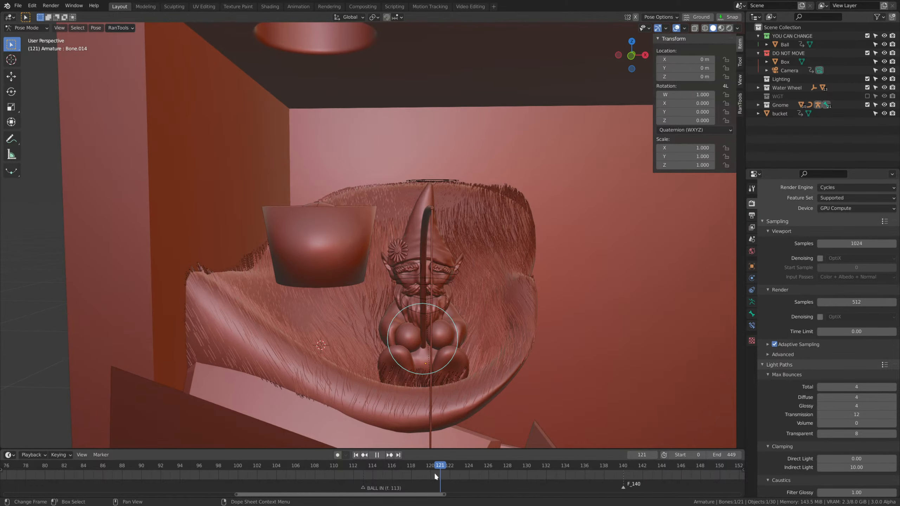
{"action": "key", "text": "Escape"}
{"action": "middle_click_drag", "start_coordinate": [532, 266], "coordinate": [535, 277]}
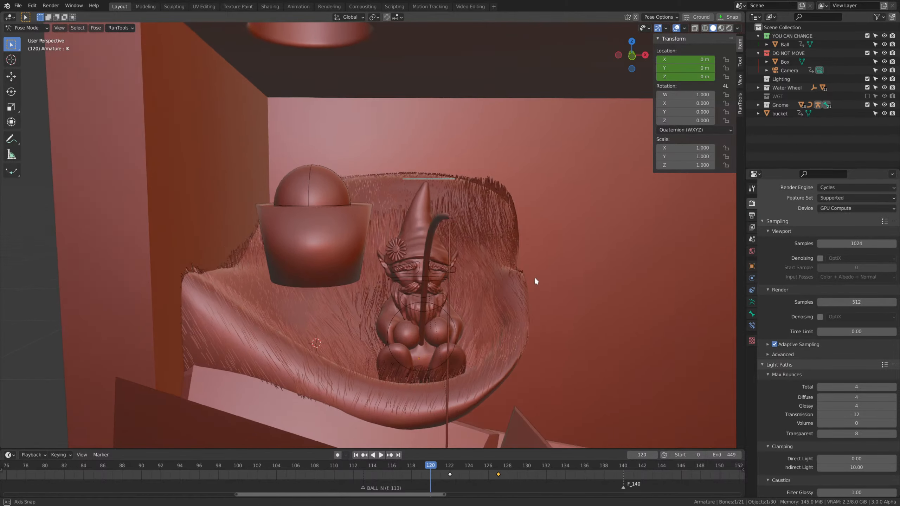
{"action": "left_click_drag", "start_coordinate": [449, 475], "coordinate": [431, 474]}
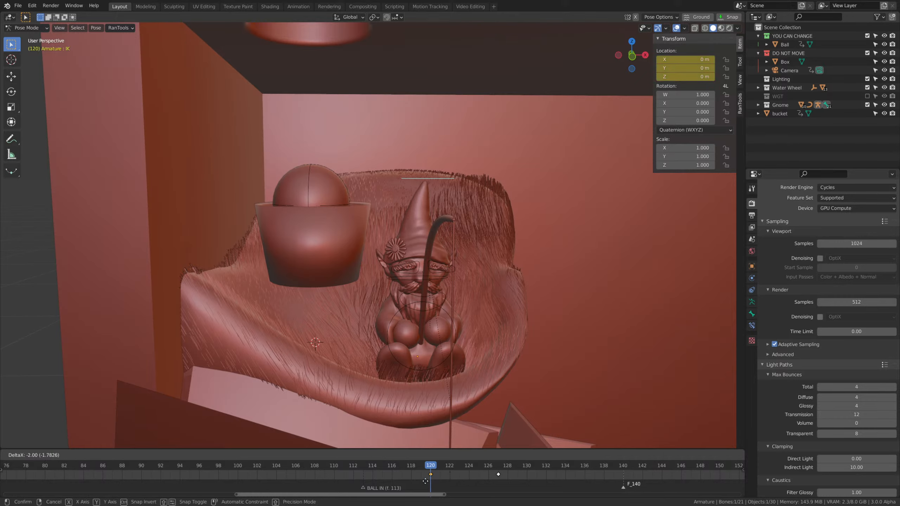
Shift the IK control's raised keyframe from frame 127 to frame 123, checking the stretch's timing with playback.
{"action": "left_click_drag", "start_coordinate": [504, 478], "coordinate": [475, 477]}
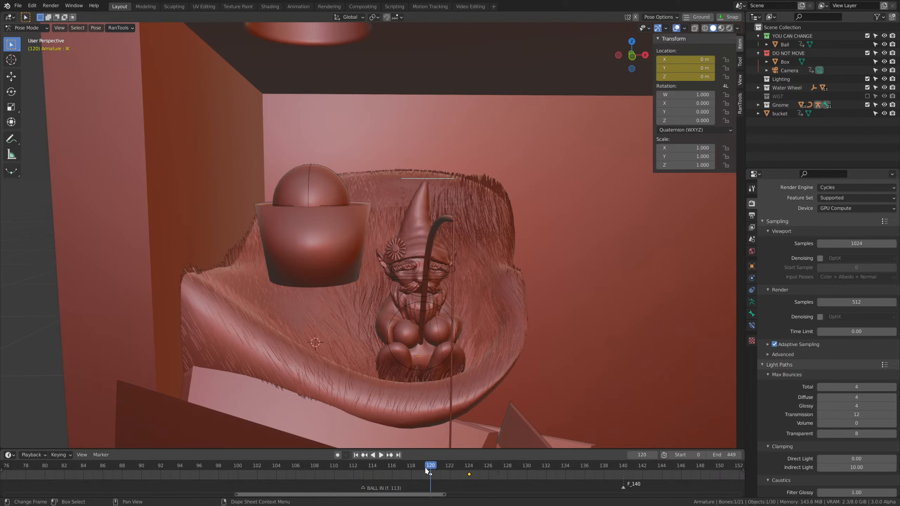
{"action": "key", "text": "space"}
{"action": "key", "text": "Escape"}
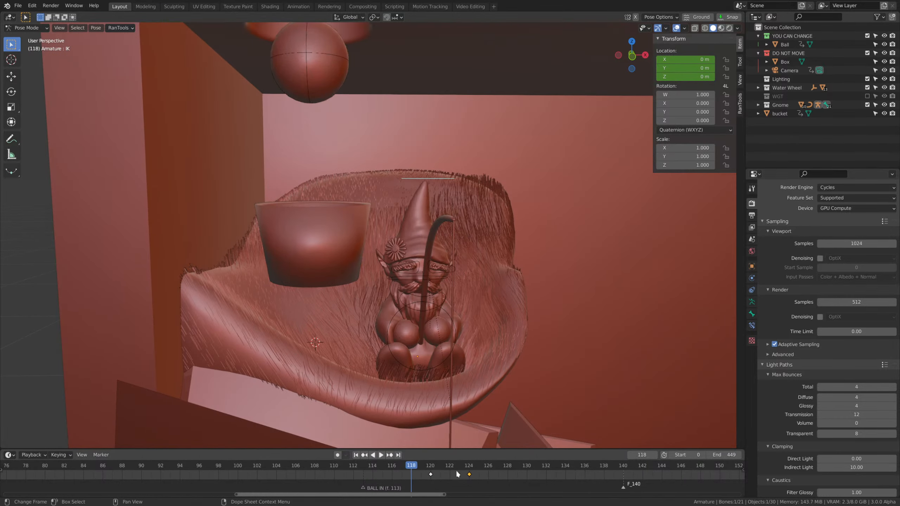
{"action": "left_click_drag", "start_coordinate": [461, 474], "coordinate": [420, 466]}
{"action": "key", "text": "space"}
{"action": "key", "text": "space"}
{"action": "middle_click_drag", "start_coordinate": [470, 320], "coordinate": [482, 376]}
{"action": "key", "text": "space"}
{"action": "key", "text": "space"}
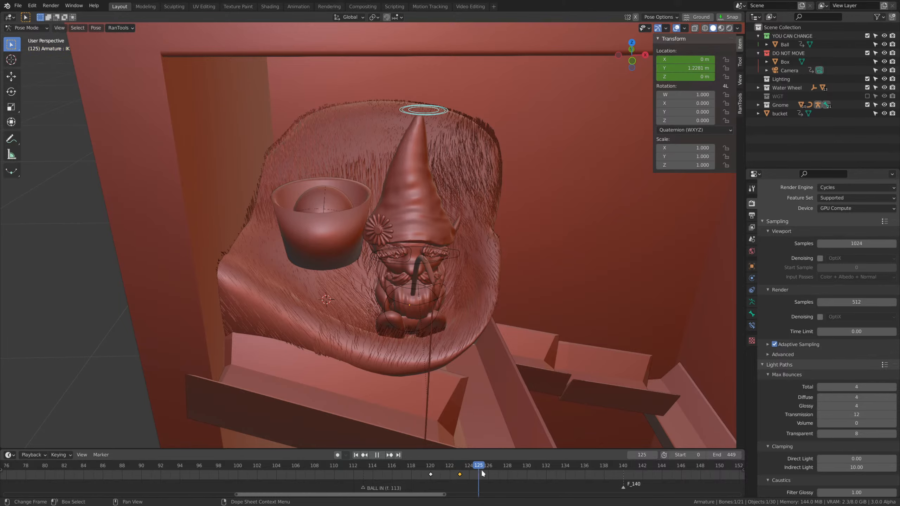
{"action": "left_click_drag", "start_coordinate": [480, 468], "coordinate": [469, 467]}
{"action": "middle_click_drag", "start_coordinate": [455, 345], "coordinate": [446, 325]}
{"action": "left_click", "coordinate": [458, 352]}
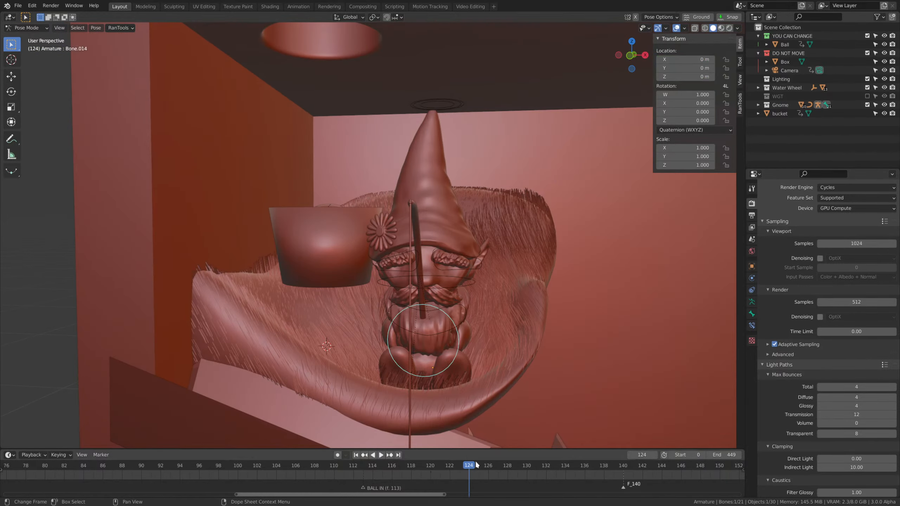
{"action": "left_click_drag", "start_coordinate": [474, 465], "coordinate": [421, 465]}
{"action": "key", "text": "g"}
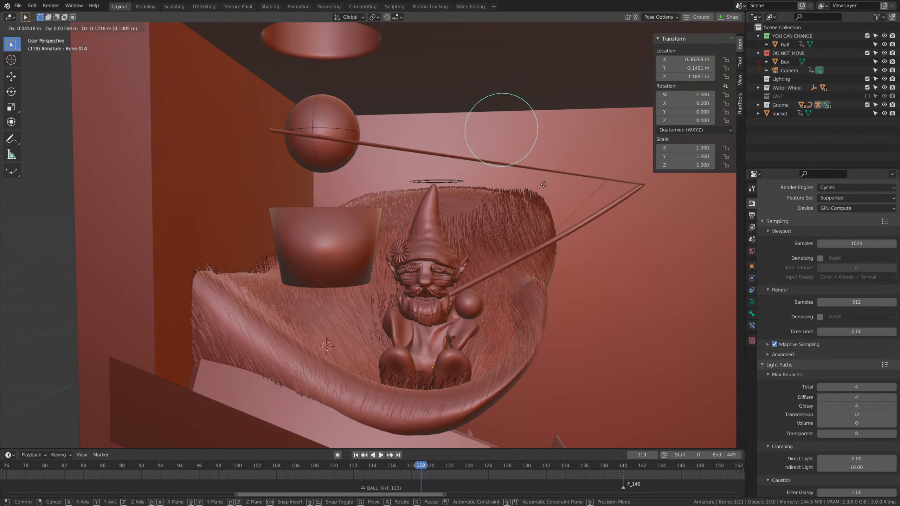
{"action": "key", "text": "Escape"}
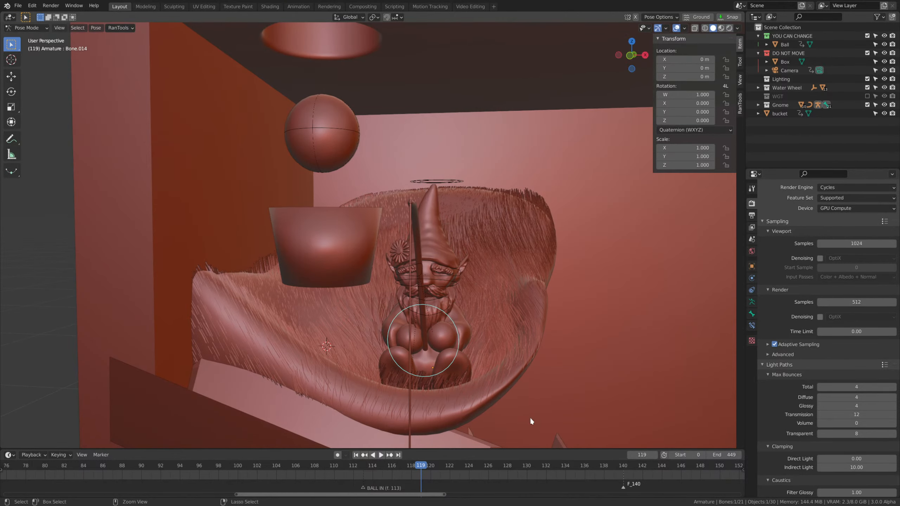
{"action": "scroll", "coordinate": [509, 368], "scroll_direction": "up", "scroll_amount": 2}
At frame 125, clear the IK control's location and insert a Location keyframe.
{"action": "left_click_drag", "start_coordinate": [421, 471], "coordinate": [477, 474]}
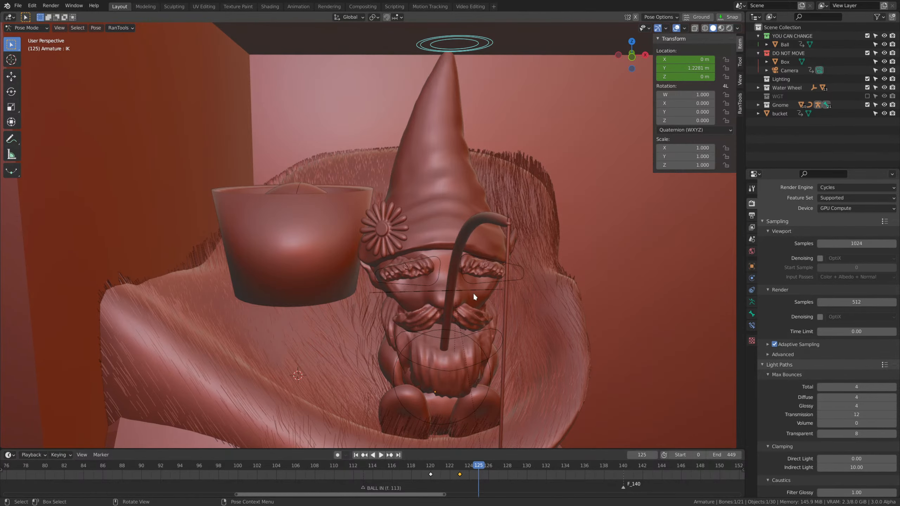
{"action": "key", "text": "alt+g"}
{"action": "key", "text": "i"}
{"action": "left_click", "coordinate": [465, 232]}
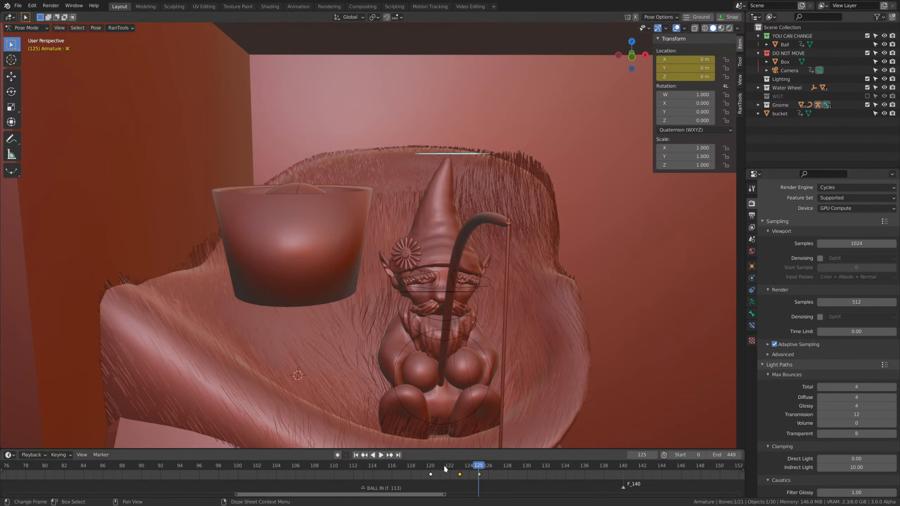
Play the gnome's stretch from frame 111 in the camera view and examine the pose at frame 123.
{"action": "left_click", "coordinate": [344, 470]}
{"action": "scroll", "coordinate": [418, 309], "scroll_direction": "down", "scroll_amount": 7}
{"action": "key", "text": "KP_0"}
{"action": "middle_click_drag", "start_coordinate": [432, 385], "coordinate": [457, 267], "text": "shift"}
{"action": "scroll", "coordinate": [459, 266], "scroll_direction": "up", "scroll_amount": 4}
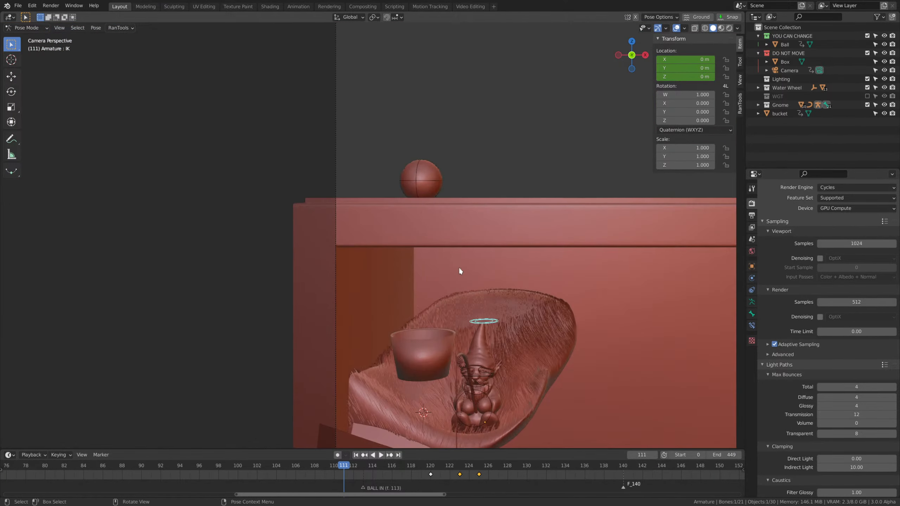
{"action": "scroll", "coordinate": [459, 271], "scroll_direction": "up", "scroll_amount": 2}
{"action": "key", "text": "space"}
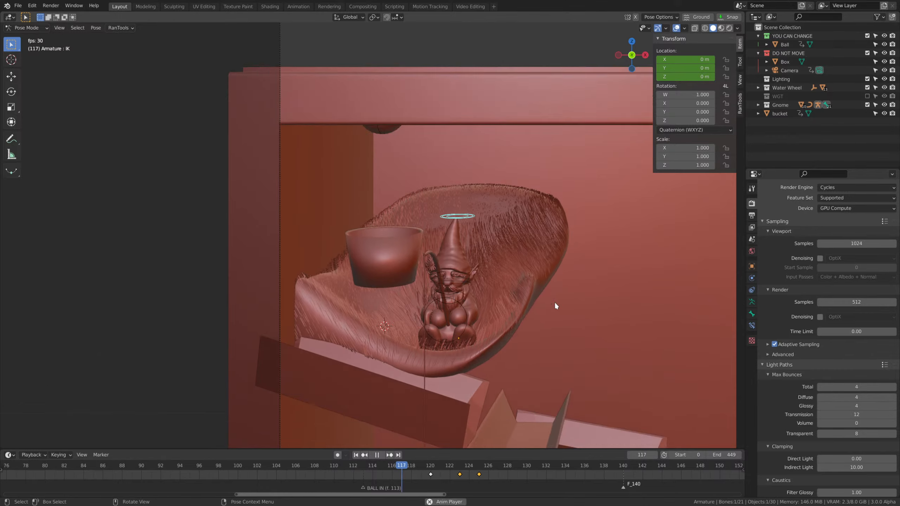
{"action": "mouse_move", "coordinate": [463, 470]}
{"action": "left_mouse_down"}
{"action": "mouse_move", "coordinate": [418, 470]}
{"action": "mouse_move", "coordinate": [458, 477]}
{"action": "left_mouse_up"}
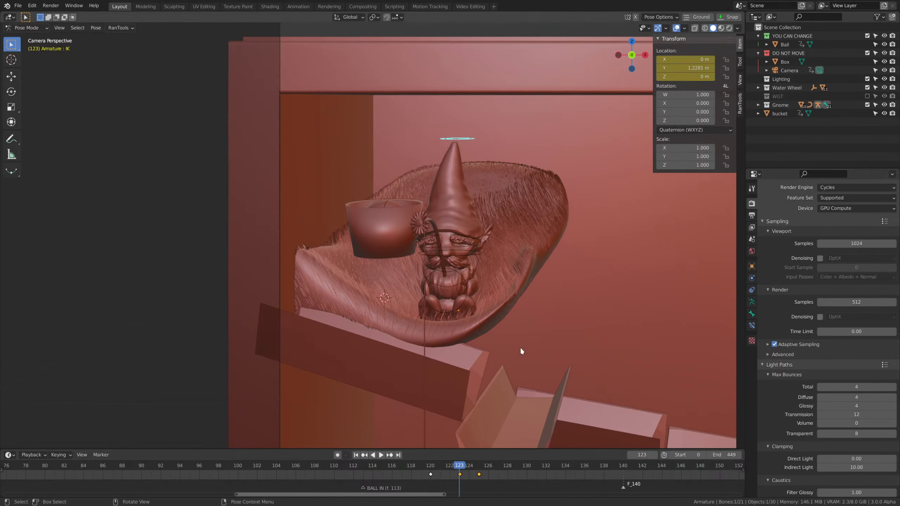
{"action": "scroll", "coordinate": [527, 299], "scroll_direction": "up", "scroll_amount": 2}
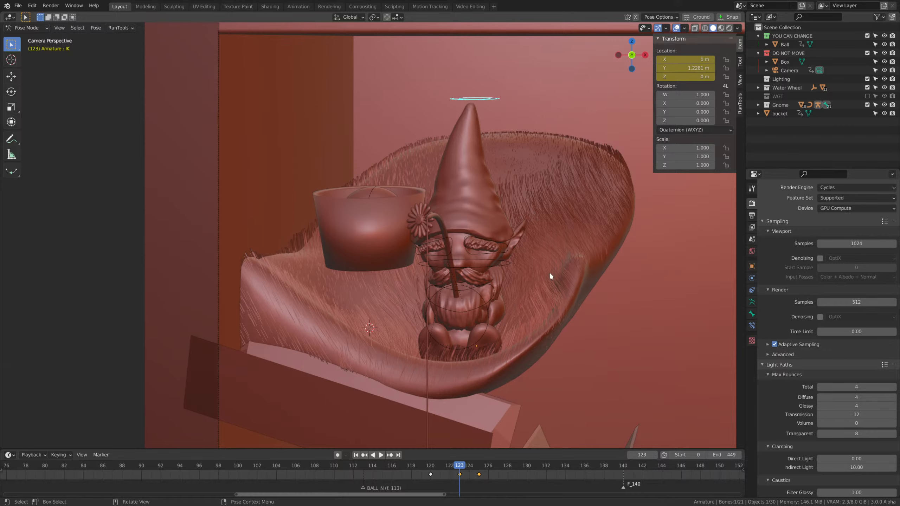
{"action": "scroll", "coordinate": [515, 324], "scroll_direction": "down", "scroll_amount": 2}
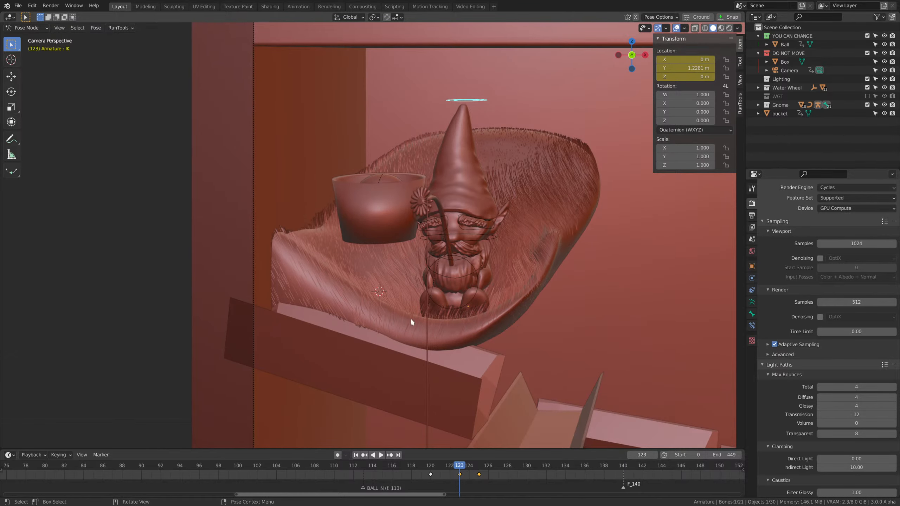
Return to frame 109, leave Pose Mode for Object Mode and add a mesh cylinder.
{"action": "left_click_drag", "start_coordinate": [438, 469], "coordinate": [325, 467]}
{"action": "middle_click_drag", "start_coordinate": [527, 289], "coordinate": [531, 288]}
{"action": "scroll", "coordinate": [531, 288], "scroll_direction": "down", "scroll_amount": 8}
{"action": "middle_click_drag", "start_coordinate": [411, 314], "coordinate": [450, 338]}
{"action": "scroll", "coordinate": [552, 340], "scroll_direction": "up", "scroll_amount": 3}
{"action": "middle_click_drag", "start_coordinate": [551, 340], "coordinate": [435, 290], "text": "shift"}
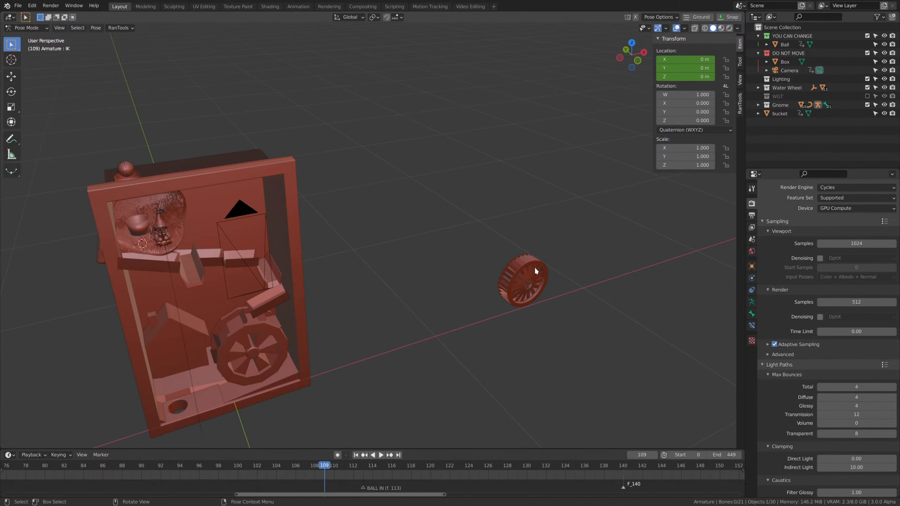
{"action": "middle_click_drag", "start_coordinate": [535, 268], "coordinate": [514, 296]}
{"action": "key", "text": "ctrl+Tab"}
{"action": "middle_click_drag", "start_coordinate": [528, 236], "coordinate": [475, 246]}
{"action": "key", "text": "shift+a"}
{"action": "mouse_move", "coordinate": [479, 270]}
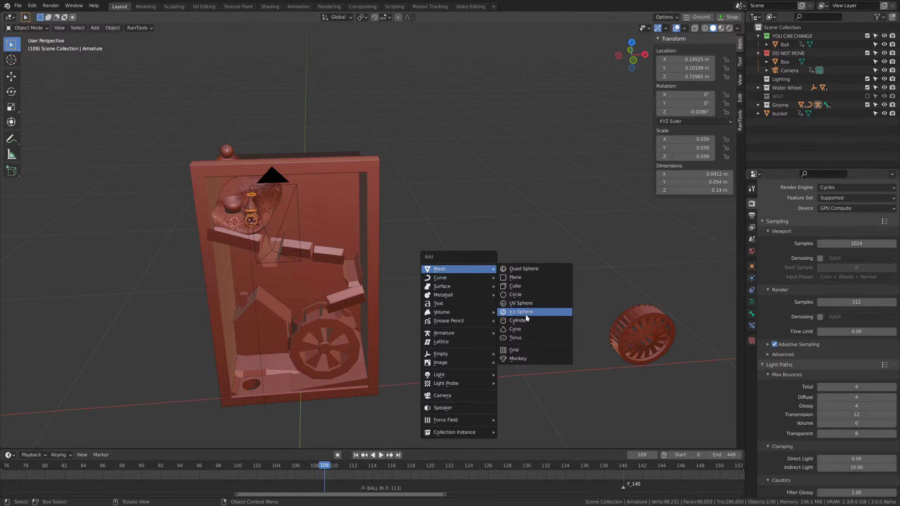
{"action": "left_click", "coordinate": [519, 320]}
{"action": "scroll", "coordinate": [447, 274], "scroll_direction": "down", "scroll_amount": 5}
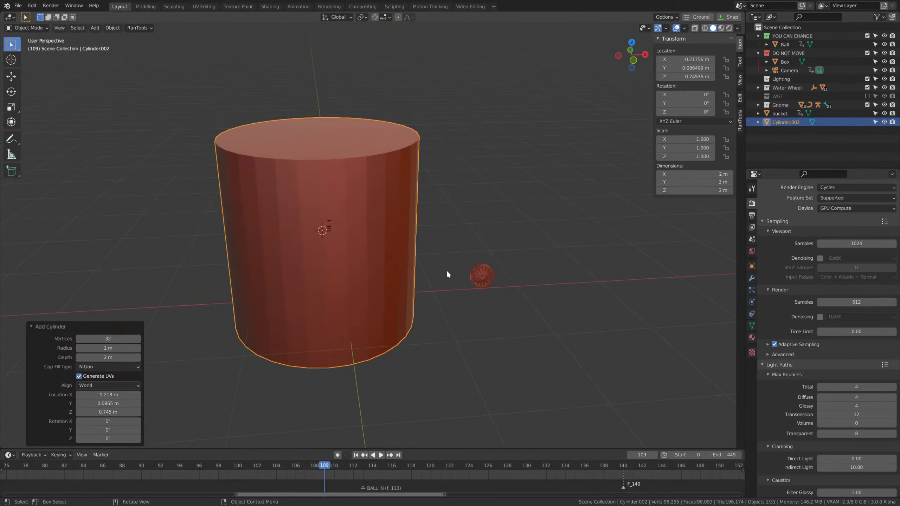
Scale the cylinder to about 0.329 and move it about 1.44 m along X, away from the box.
{"action": "key", "text": "s"}
{"action": "left_click", "coordinate": [413, 251]}
{"action": "key", "text": "g"}
{"action": "key", "text": "x"}
{"action": "left_click", "coordinate": [546, 250]}
{"action": "scroll", "coordinate": [526, 288], "scroll_direction": "up", "scroll_amount": 5}
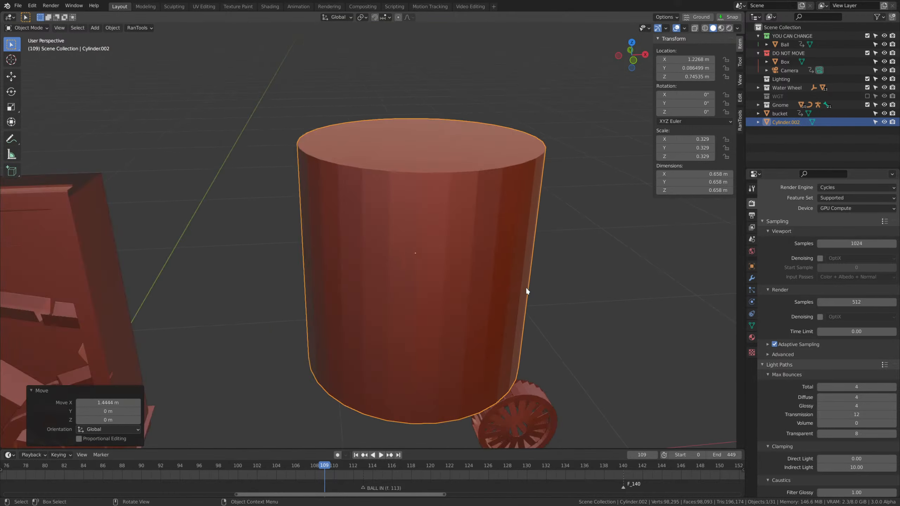
Rename the cylinder as stump and flatten its mesh along Z to a height of about 0.254 m.
{"action": "scroll", "coordinate": [526, 292], "scroll_direction": "down", "scroll_amount": 2}
{"action": "key", "text": "F2"}
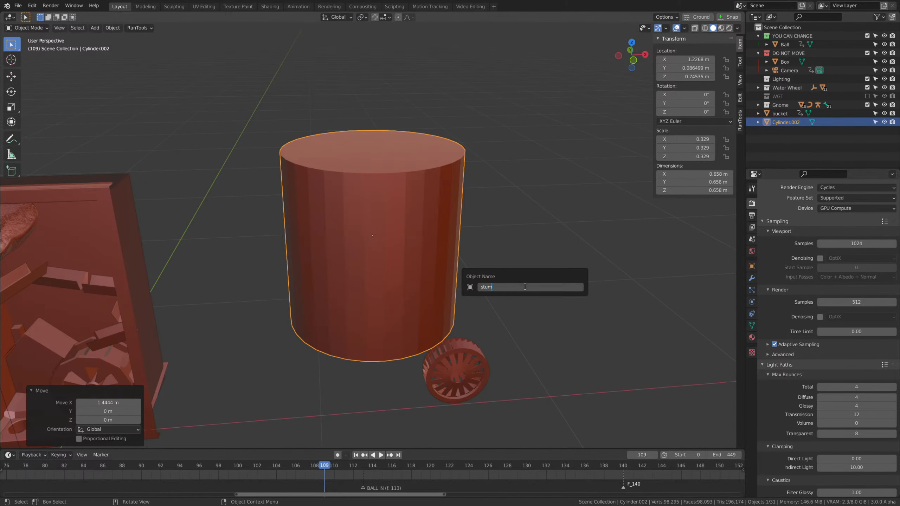
{"action": "key", "text": "s"}
{"action": "key", "text": "z"}
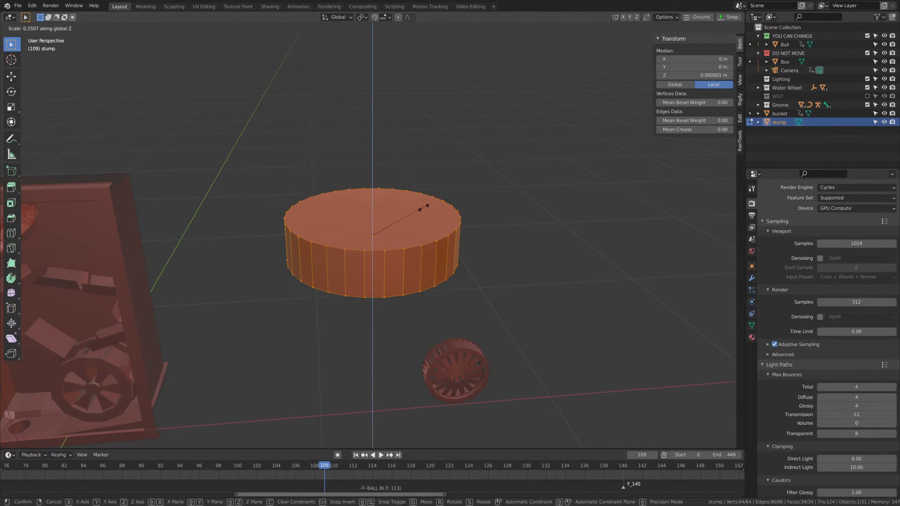
{"action": "left_click", "coordinate": [424, 205]}
{"action": "middle_click_drag", "start_coordinate": [434, 166], "coordinate": [441, 254]}
{"action": "scroll", "coordinate": [463, 297], "scroll_direction": "up", "scroll_amount": 3}
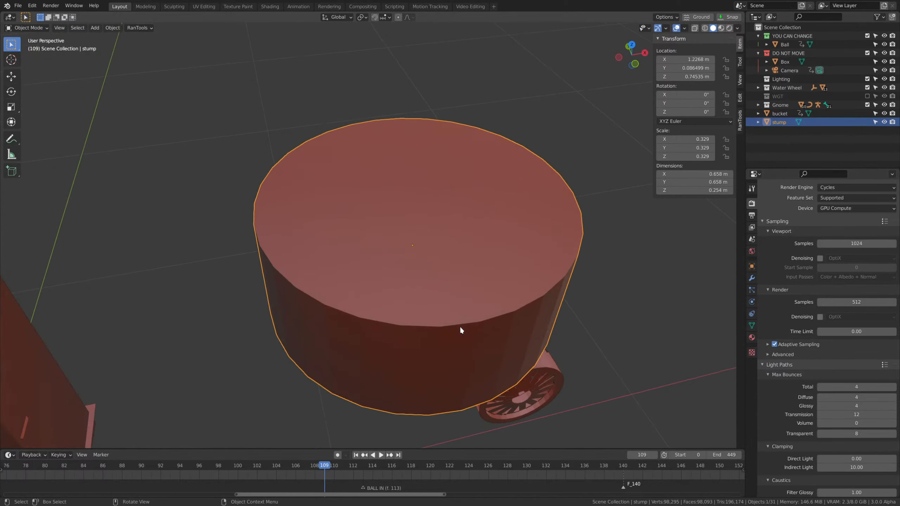
Scale the stump's top face inward in Edit Mode so the sides taper toward the top.
{"action": "middle_click_drag", "start_coordinate": [460, 327], "coordinate": [483, 313]}
{"action": "key", "text": "Tab"}
{"action": "left_click", "coordinate": [493, 223]}
{"action": "key", "text": "3"}
{"action": "left_click", "coordinate": [410, 222]}
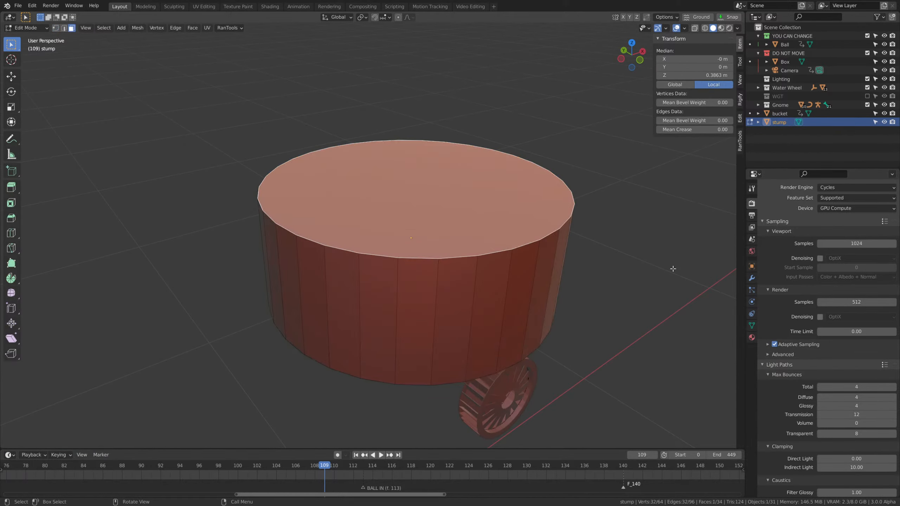
{"action": "key", "text": "s"}
{"action": "left_click", "coordinate": [616, 263]}
Extrude the stump's bottom face downward by about 0.044 m.
{"action": "scroll", "coordinate": [426, 368], "scroll_direction": "down", "scroll_amount": 2}
{"action": "middle_click_drag", "start_coordinate": [426, 367], "coordinate": [455, 324]}
{"action": "left_click", "coordinate": [425, 261]}
{"action": "key", "text": "e"}
{"action": "left_click", "coordinate": [457, 328]}
{"action": "scroll", "coordinate": [460, 333], "scroll_direction": "down", "scroll_amount": 3}
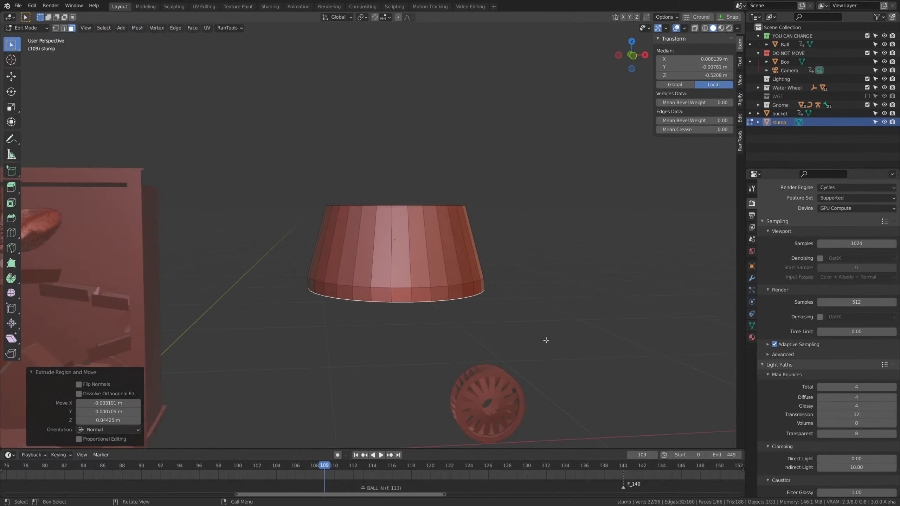
Widen the extruded bottom face into a flared base about 0.871 m across, lowered about 0.059 m along Z.
{"action": "key", "text": "s"}
{"action": "left_click", "coordinate": [530, 319]}
{"action": "key", "text": "Tab"}
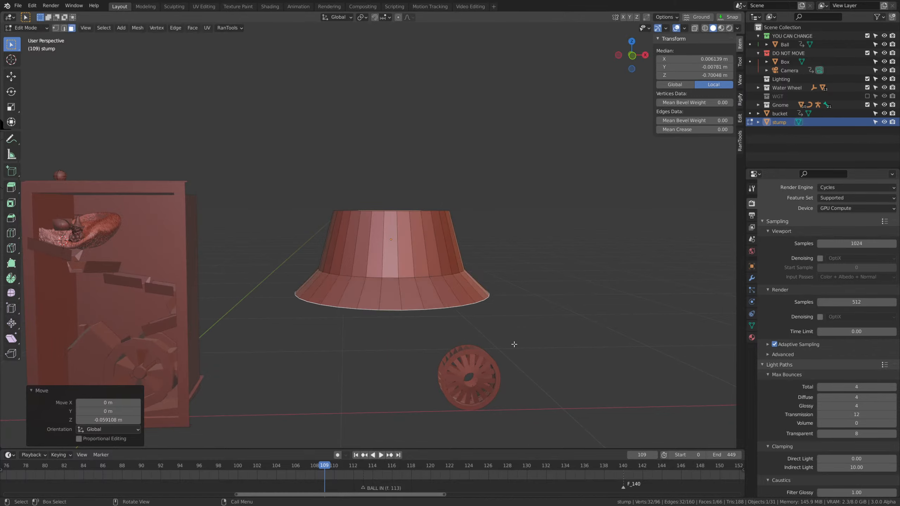
Shade the stump smooth and remesh it in Sculpt Mode.
{"action": "middle_click_drag", "start_coordinate": [510, 341], "coordinate": [516, 232]}
{"action": "right_click", "coordinate": [574, 292]}
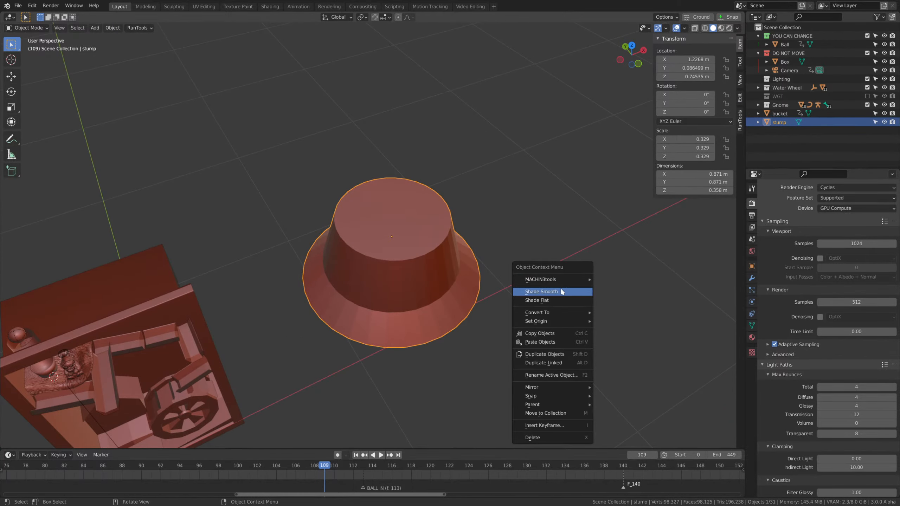
{"action": "left_click", "coordinate": [561, 292]}
{"action": "left_click", "coordinate": [383, 276]}
{"action": "middle_click_drag", "start_coordinate": [493, 294], "coordinate": [478, 276]}
{"action": "scroll", "coordinate": [496, 280], "scroll_direction": "up", "scroll_amount": 1}
{"action": "key", "text": "ctrl+r"}
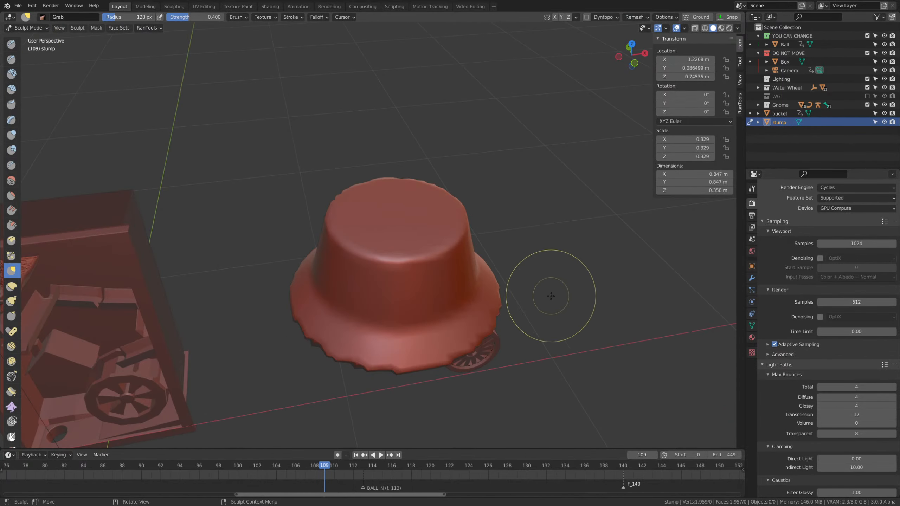
Pull a root outward from the stump's flared base, trying the Grab brush and switching to Snake Hook.
{"action": "middle_click_drag", "start_coordinate": [563, 335], "coordinate": [552, 324]}
{"action": "scroll", "coordinate": [553, 324], "scroll_direction": "up", "scroll_amount": 1}
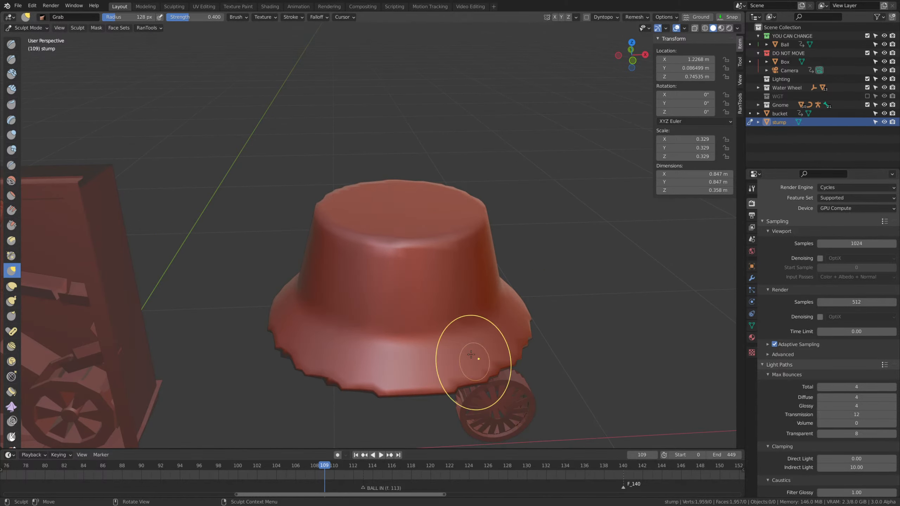
{"action": "middle_click_drag", "start_coordinate": [472, 351], "coordinate": [490, 374]}
{"action": "left_click_drag", "start_coordinate": [501, 350], "coordinate": [570, 341]}
{"action": "mouse_move", "coordinate": [571, 341]}
{"action": "middle_mouse_down"}
{"action": "mouse_move", "coordinate": [564, 362]}
{"action": "mouse_move", "coordinate": [504, 266]}
{"action": "middle_mouse_up"}
{"action": "key", "text": "ctrl+z"}
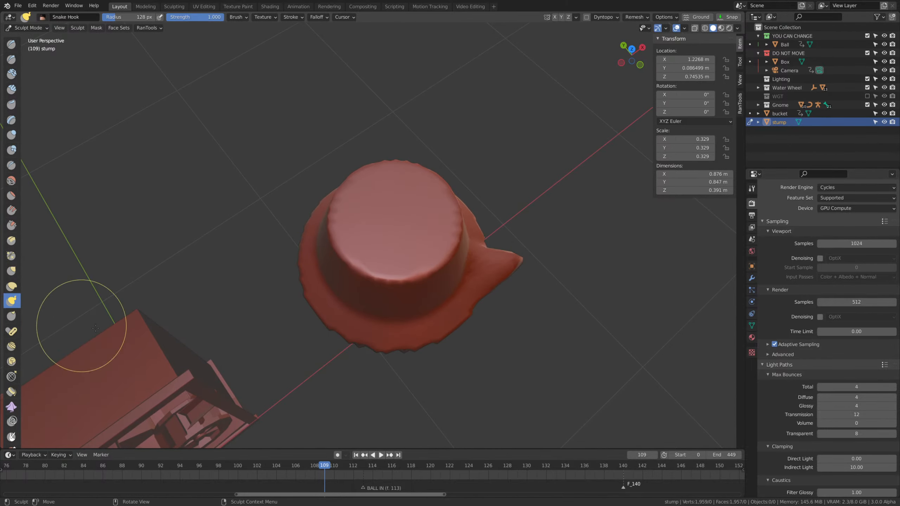
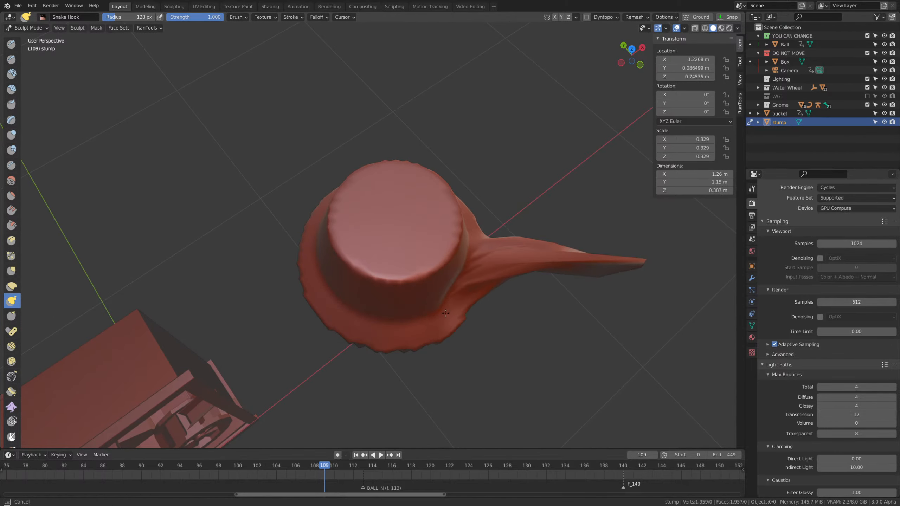
Pull several more pointed roots outward and downward around the stump's flared base with the Snake Hook brush.
{"action": "left_click_drag", "start_coordinate": [446, 313], "coordinate": [539, 392]}
{"action": "mouse_move", "coordinate": [539, 391]}
{"action": "middle_mouse_down"}
{"action": "mouse_move", "coordinate": [495, 300]}
{"action": "mouse_move", "coordinate": [496, 270]}
{"action": "mouse_move", "coordinate": [503, 305]}
{"action": "mouse_move", "coordinate": [502, 291]}
{"action": "middle_mouse_up"}
{"action": "left_click_drag", "start_coordinate": [502, 292], "coordinate": [551, 354]}
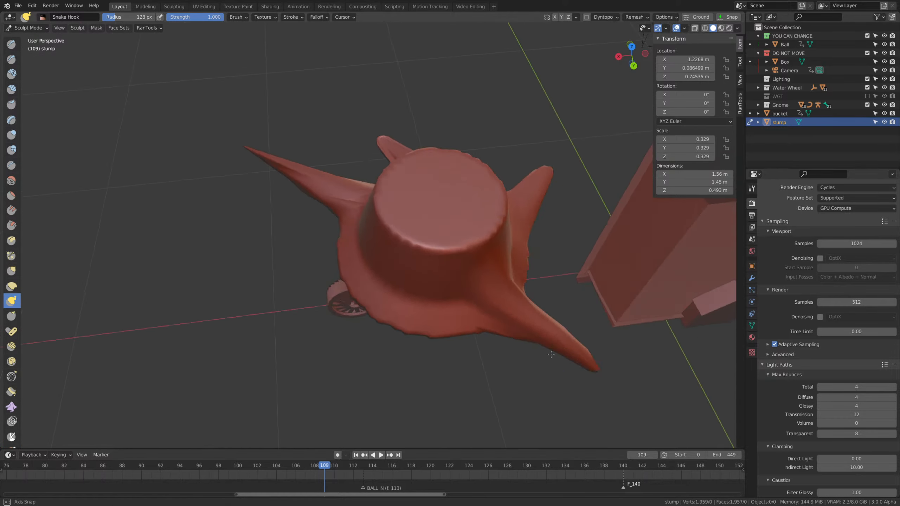
{"action": "middle_click_drag", "start_coordinate": [552, 354], "coordinate": [616, 351]}
{"action": "left_click_drag", "start_coordinate": [420, 272], "coordinate": [515, 315]}
{"action": "left_click_drag", "start_coordinate": [372, 285], "coordinate": [329, 327]}
{"action": "middle_click_drag", "start_coordinate": [475, 251], "coordinate": [458, 240]}
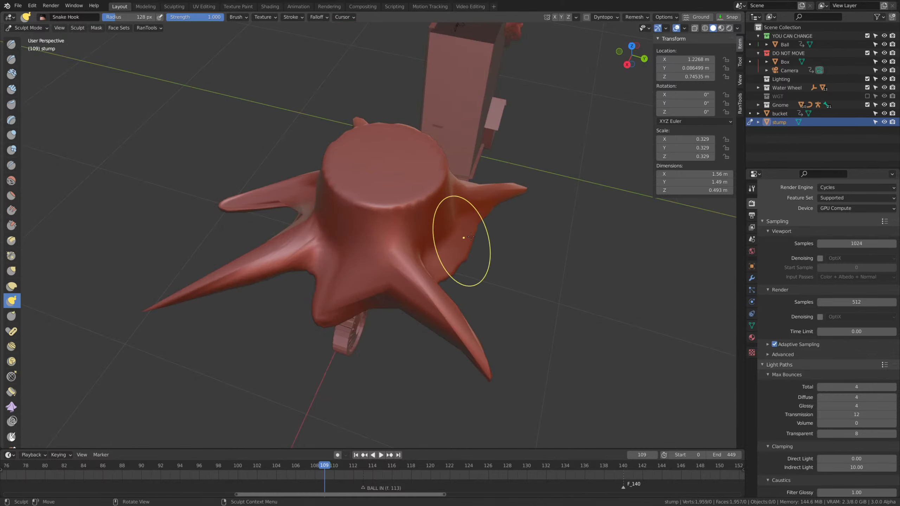
{"action": "left_click_drag", "start_coordinate": [470, 237], "coordinate": [570, 273]}
{"action": "middle_click_drag", "start_coordinate": [569, 275], "coordinate": [553, 249]}
Remesh the rooted stump and recalculate its normals, returning it to Object Mode.
{"action": "key", "text": "ctrl+r"}
{"action": "middle_click_drag", "start_coordinate": [489, 289], "coordinate": [548, 304]}
{"action": "key", "text": "Tab"}
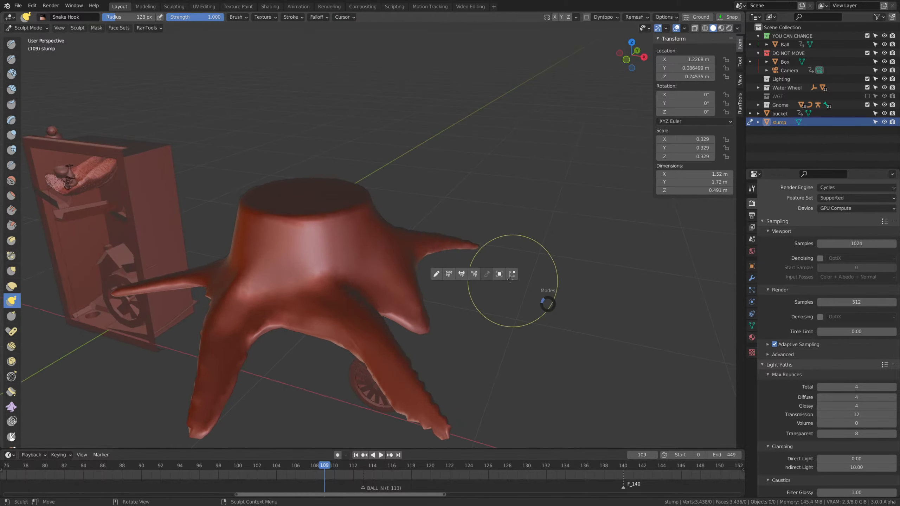
{"action": "left_click", "coordinate": [512, 283]}
{"action": "key", "text": "shift+n"}
{"action": "key", "text": "Tab"}
{"action": "left_click", "coordinate": [474, 263]}
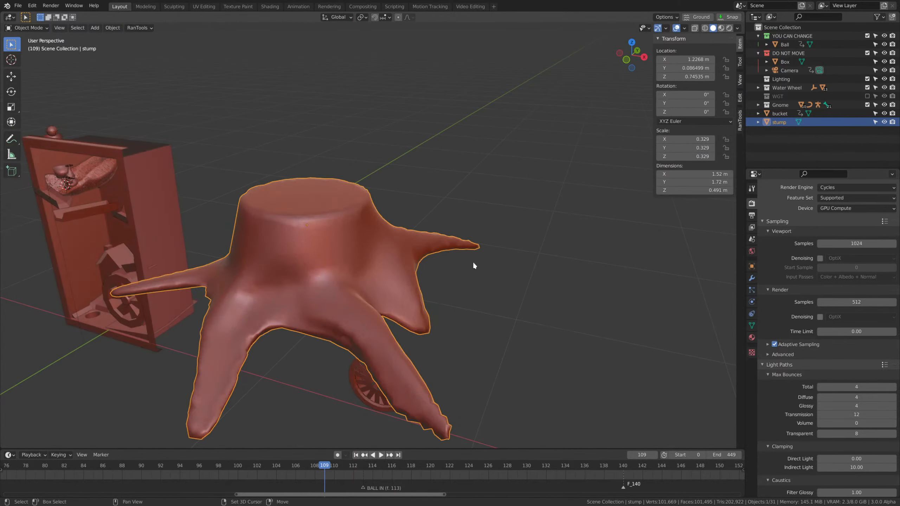
Put the stump back into Sculpt Mode and size the Grab brush to a 62 px radius.
{"action": "mouse_move", "coordinate": [473, 261]}
{"action": "middle_mouse_down"}
{"action": "mouse_move", "coordinate": [556, 315]}
{"action": "mouse_move", "coordinate": [544, 309]}
{"action": "middle_mouse_up"}
{"action": "key", "text": "Tab"}
{"action": "left_click", "coordinate": [483, 278]}
{"action": "scroll", "coordinate": [472, 237], "scroll_direction": "up", "scroll_amount": 3}
{"action": "mouse_move", "coordinate": [486, 284]}
{"action": "middle_mouse_down"}
{"action": "mouse_move", "coordinate": [476, 243]}
{"action": "mouse_move", "coordinate": [496, 306]}
{"action": "mouse_move", "coordinate": [540, 300]}
{"action": "mouse_move", "coordinate": [472, 309]}
{"action": "middle_mouse_up"}
{"action": "key", "text": "g"}
{"action": "key", "text": "f"}
{"action": "left_click", "coordinate": [474, 295]}
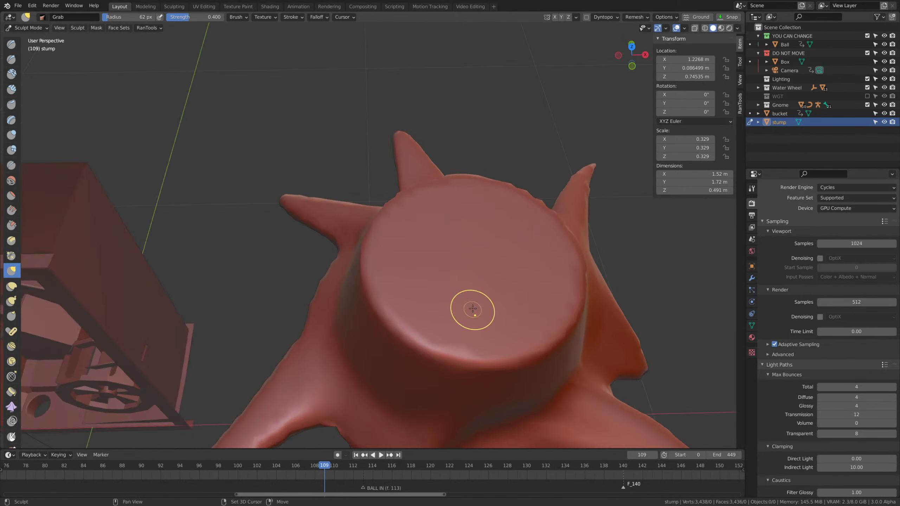
Carve irregularities into the stump's top surface and rim with the Clay Strips brush at a 130 px radius.
{"action": "key", "text": "shift+space"}
{"action": "key", "text": "2"}
{"action": "key", "text": "f"}
{"action": "left_click", "coordinate": [410, 285]}
{"action": "left_click_drag", "start_coordinate": [410, 285], "coordinate": [412, 284]}
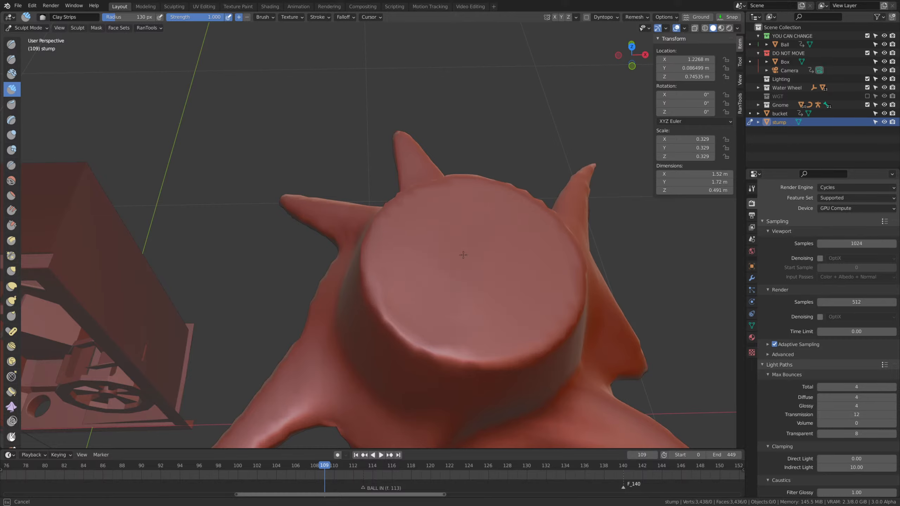
{"action": "left_click_drag", "start_coordinate": [435, 340], "coordinate": [507, 309]}
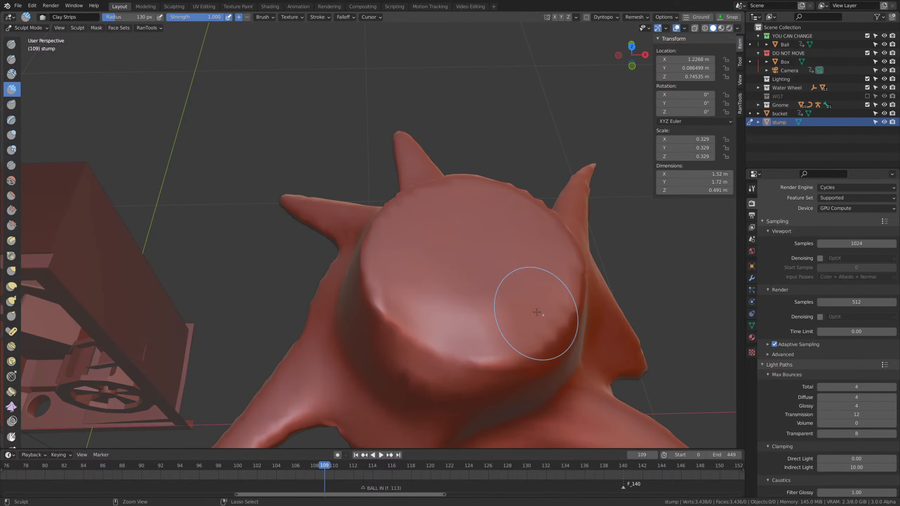
{"action": "middle_click_drag", "start_coordinate": [453, 281], "coordinate": [402, 322]}
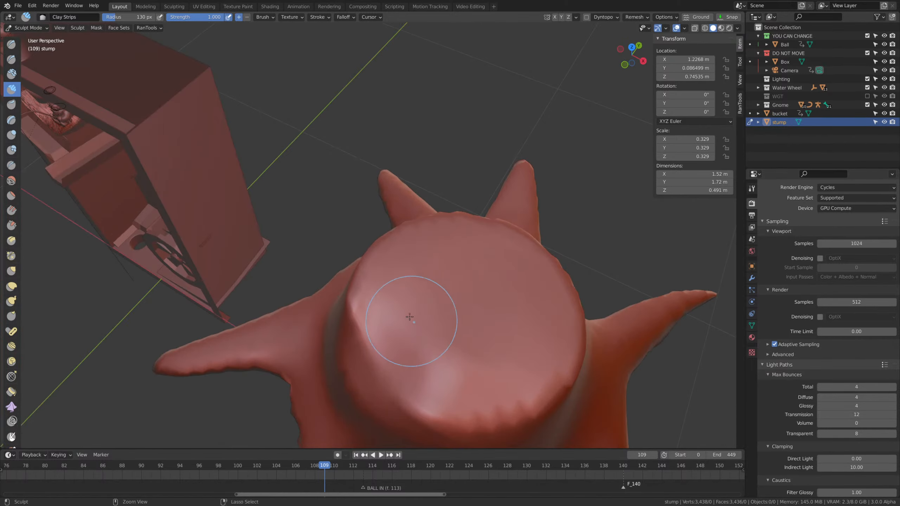
{"action": "left_click_drag", "start_coordinate": [402, 321], "coordinate": [420, 327]}
{"action": "left_click_drag", "start_coordinate": [477, 269], "coordinate": [368, 297]}
{"action": "middle_click_drag", "start_coordinate": [455, 301], "coordinate": [473, 263]}
Pull jagged splinters up from the stump's back rim with the Grab brush, enlarging its radius from 64 to 124 px.
{"action": "scroll", "coordinate": [490, 264], "scroll_direction": "up", "scroll_amount": 2}
{"action": "key", "text": "g"}
{"action": "key", "text": "f"}
{"action": "left_click", "coordinate": [448, 268]}
{"action": "left_click_drag", "start_coordinate": [464, 265], "coordinate": [467, 257]}
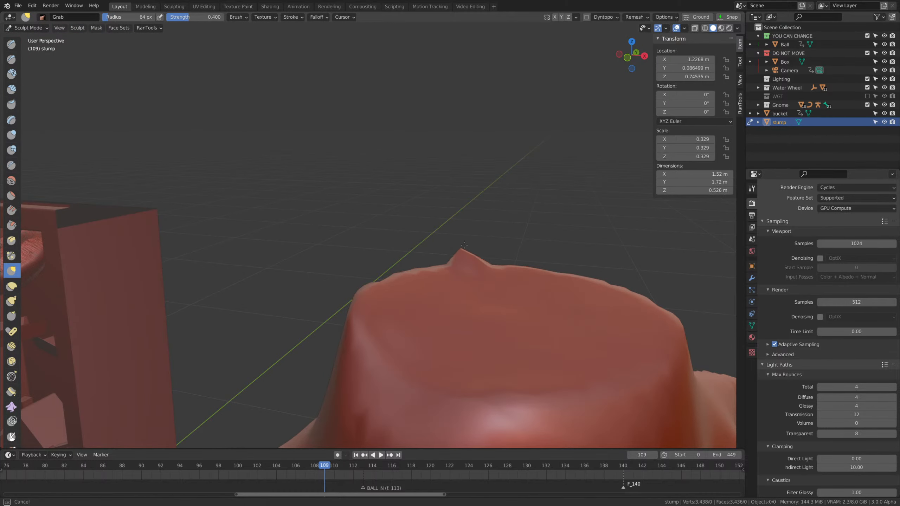
{"action": "key", "text": "f"}
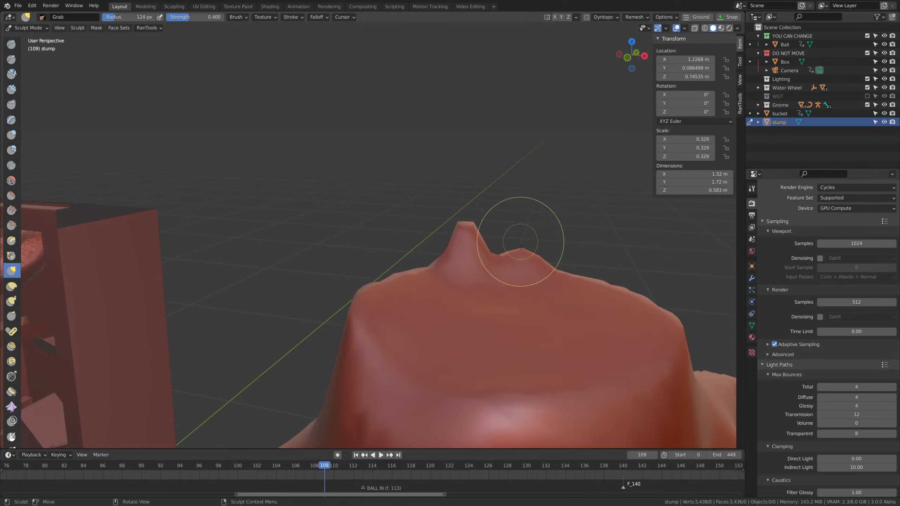
{"action": "left_click", "coordinate": [457, 237]}
{"action": "scroll", "coordinate": [510, 233], "scroll_direction": "down", "scroll_amount": 6}
Scale the stump down uniformly in Object Mode to a scale of 0.076.
{"action": "mouse_move", "coordinate": [510, 233]}
{"action": "middle_mouse_down"}
{"action": "mouse_move", "coordinate": [531, 254]}
{"action": "mouse_move", "coordinate": [610, 248]}
{"action": "middle_mouse_up"}
{"action": "left_click", "coordinate": [565, 262]}
{"action": "left_click", "coordinate": [467, 283]}
{"action": "key", "text": "s"}
{"action": "left_click", "coordinate": [505, 259]}
{"action": "scroll", "coordinate": [506, 259], "scroll_direction": "up", "scroll_amount": 1}
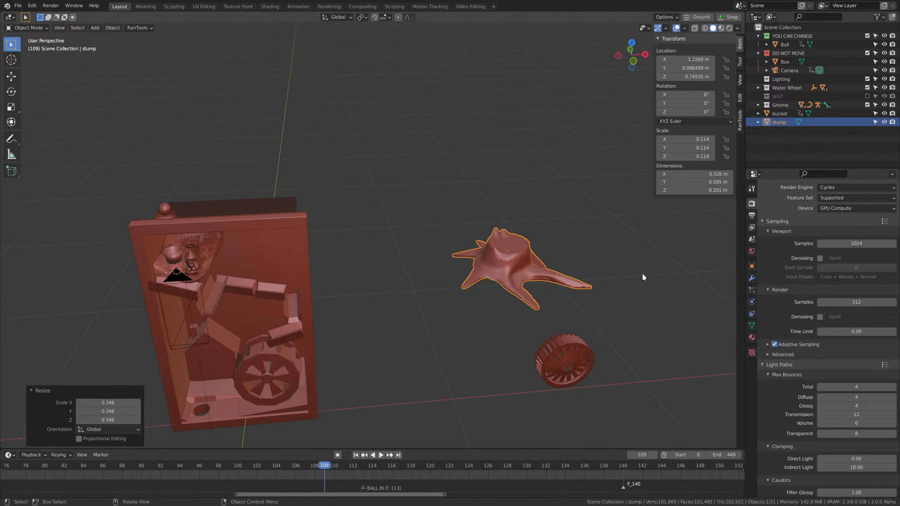
{"action": "key", "text": "s"}
{"action": "left_click", "coordinate": [530, 285]}
{"action": "middle_click_drag", "start_coordinate": [530, 285], "coordinate": [619, 288], "text": "shift"}
Move the stump about -1.419 m along X into the box beside the gnome.
{"action": "key", "text": "g"}
{"action": "key", "text": "x"}
{"action": "left_click", "coordinate": [337, 301]}
{"action": "middle_click_drag", "start_coordinate": [336, 301], "coordinate": [451, 313]}
{"action": "scroll", "coordinate": [461, 313], "scroll_direction": "up", "scroll_amount": 5}
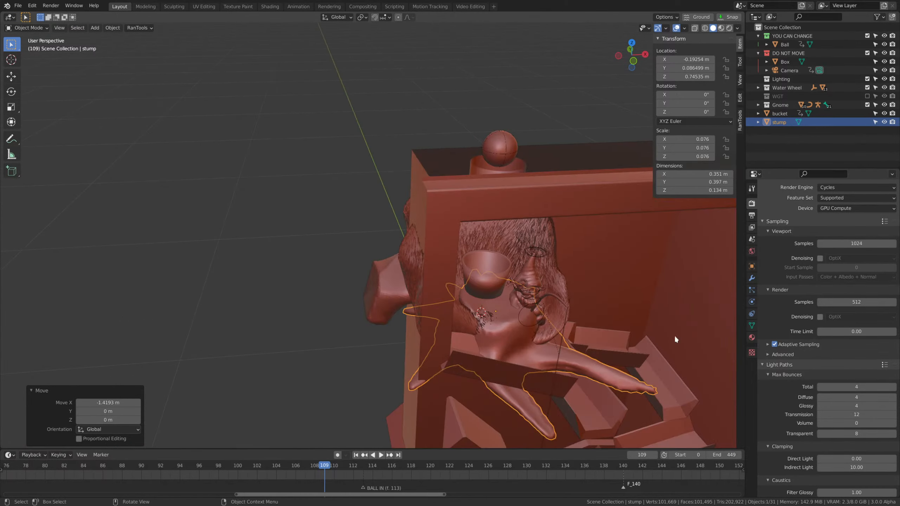
Scale the stump to 0.052 and raise it along Z to about 0.776 m beneath the bucket.
{"action": "middle_click_drag", "start_coordinate": [675, 336], "coordinate": [631, 286]}
{"action": "scroll", "coordinate": [631, 287], "scroll_direction": "up", "scroll_amount": 2}
{"action": "key", "text": "s"}
{"action": "left_click", "coordinate": [524, 298]}
{"action": "middle_click_drag", "start_coordinate": [524, 298], "coordinate": [479, 289]}
{"action": "key", "text": "g"}
{"action": "key", "text": "z"}
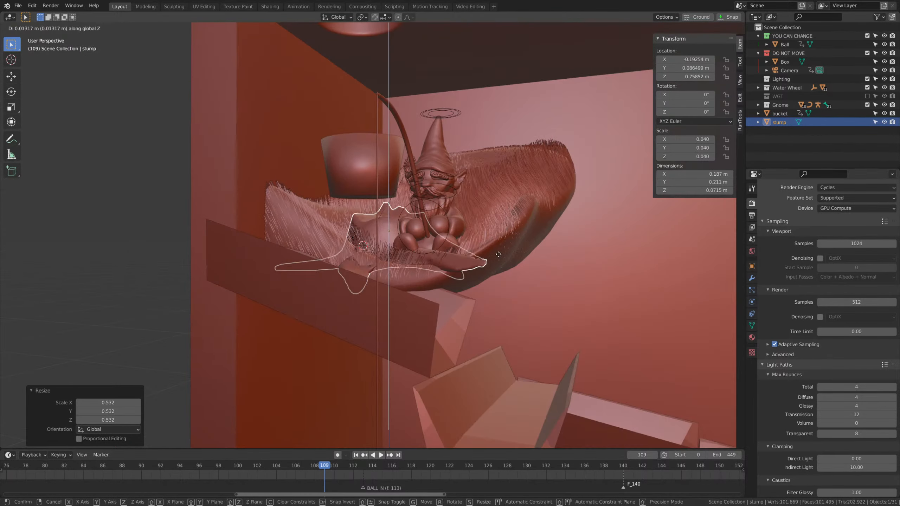
{"action": "left_click", "coordinate": [477, 248]}
{"action": "middle_click_drag", "start_coordinate": [477, 248], "coordinate": [516, 242]}
{"action": "key", "text": "s"}
{"action": "left_click", "coordinate": [537, 255]}
Shift the stump along X to about -0.217 m and rotate it 5.49° about the view axis.
{"action": "key", "text": "g"}
{"action": "key", "text": "x"}
{"action": "left_click", "coordinate": [525, 262]}
{"action": "key", "text": "r"}
{"action": "left_click", "coordinate": [542, 329]}
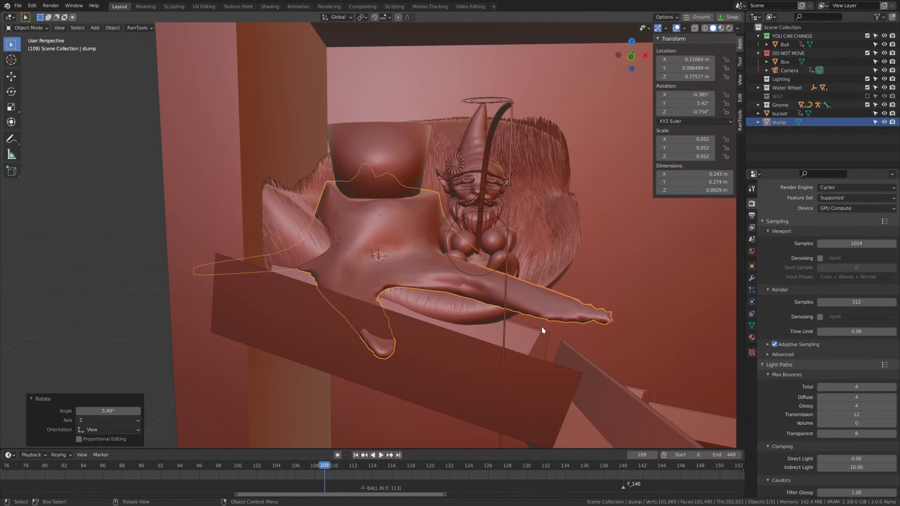
Reshape the stump's body and roots in Sculpt Mode with the 256 px Grab brush to fit the grassy mound under the bucket.
{"action": "key", "text": "Tab"}
{"action": "left_click", "coordinate": [480, 302]}
{"action": "middle_click_drag", "start_coordinate": [483, 302], "coordinate": [482, 346]}
{"action": "mouse_move", "coordinate": [667, 319]}
{"action": "left_mouse_down"}
{"action": "mouse_move", "coordinate": [419, 330]}
{"action": "mouse_move", "coordinate": [448, 301]}
{"action": "left_mouse_up"}
{"action": "left_click_drag", "start_coordinate": [437, 386], "coordinate": [436, 381]}
{"action": "middle_click_drag", "start_coordinate": [435, 381], "coordinate": [417, 384]}
{"action": "mouse_move", "coordinate": [416, 385]}
{"action": "left_mouse_down"}
{"action": "mouse_move", "coordinate": [359, 360]}
{"action": "mouse_move", "coordinate": [365, 350]}
{"action": "left_mouse_up"}
{"action": "middle_click_drag", "start_coordinate": [365, 350], "coordinate": [439, 324]}
{"action": "left_click", "coordinate": [360, 264]}
{"action": "mouse_move", "coordinate": [412, 250]}
{"action": "middle_mouse_down"}
{"action": "mouse_move", "coordinate": [423, 260]}
{"action": "mouse_move", "coordinate": [416, 282]}
{"action": "mouse_move", "coordinate": [366, 356]}
{"action": "mouse_move", "coordinate": [336, 328]}
{"action": "mouse_move", "coordinate": [352, 307]}
{"action": "mouse_move", "coordinate": [386, 290]}
{"action": "mouse_move", "coordinate": [443, 308]}
{"action": "mouse_move", "coordinate": [414, 253]}
{"action": "mouse_move", "coordinate": [404, 270]}
{"action": "mouse_move", "coordinate": [389, 246]}
{"action": "middle_mouse_up"}
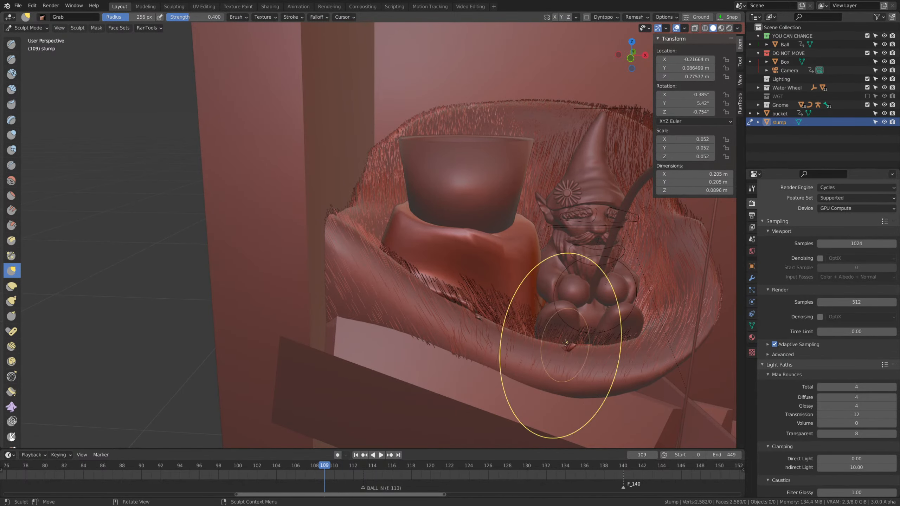
{"action": "middle_click_drag", "start_coordinate": [566, 343], "coordinate": [485, 282]}
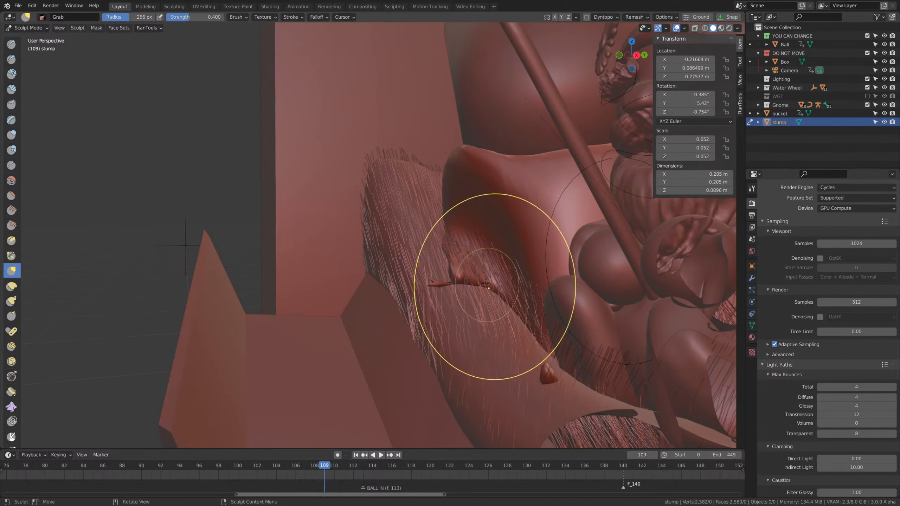
{"action": "middle_click_drag", "start_coordinate": [388, 304], "coordinate": [564, 301]}
{"action": "key", "text": "Tab"}
{"action": "left_click", "coordinate": [505, 263]}
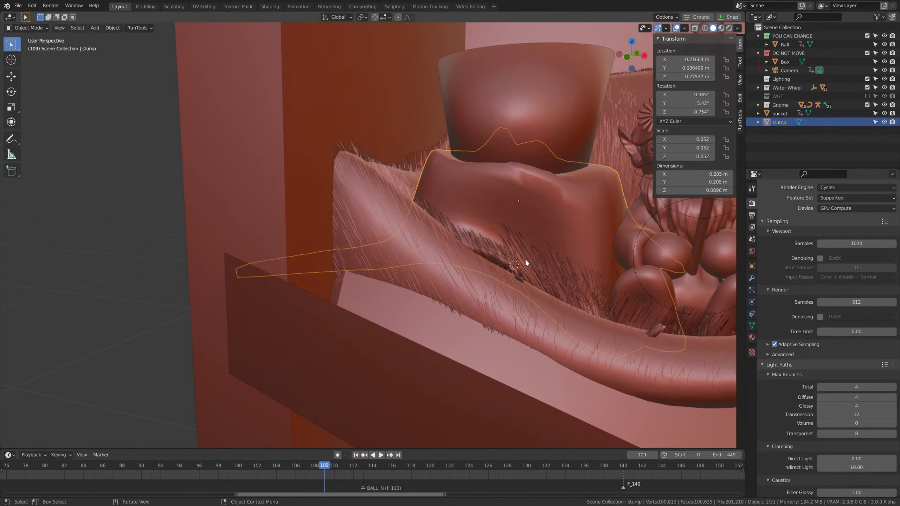
Select the grassy mound and put it into Sculpt Mode with the 256 px Grab brush.
{"action": "scroll", "coordinate": [527, 263], "scroll_direction": "down", "scroll_amount": 4}
{"action": "middle_click_drag", "start_coordinate": [533, 258], "coordinate": [540, 313]}
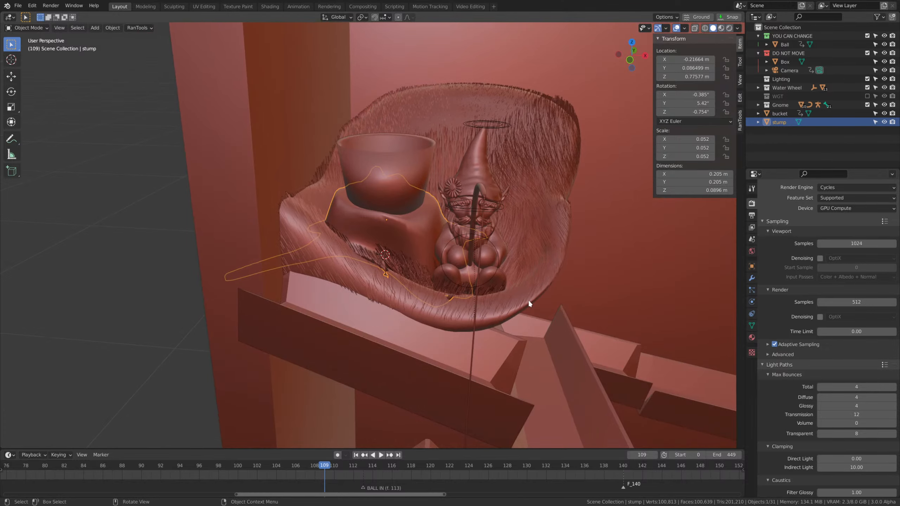
{"action": "left_click", "coordinate": [487, 272]}
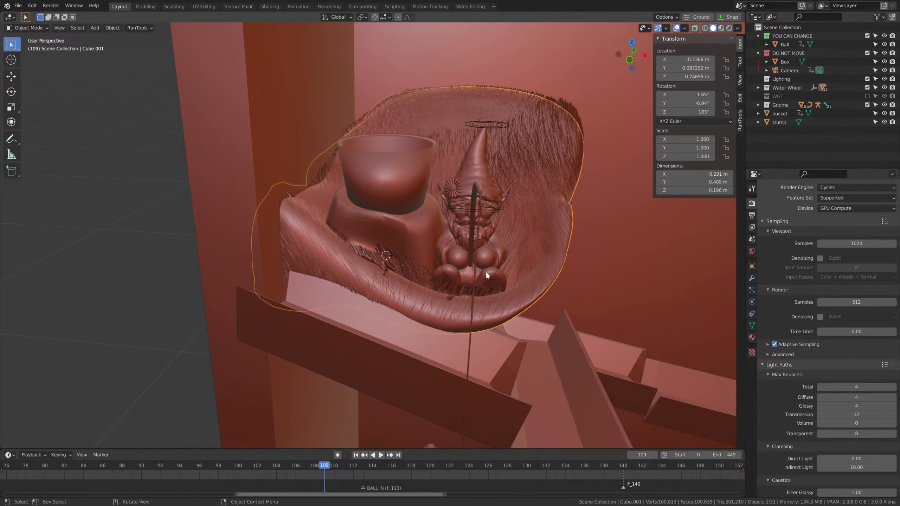
{"action": "middle_click_drag", "start_coordinate": [485, 271], "coordinate": [490, 329]}
{"action": "left_click", "coordinate": [403, 316]}
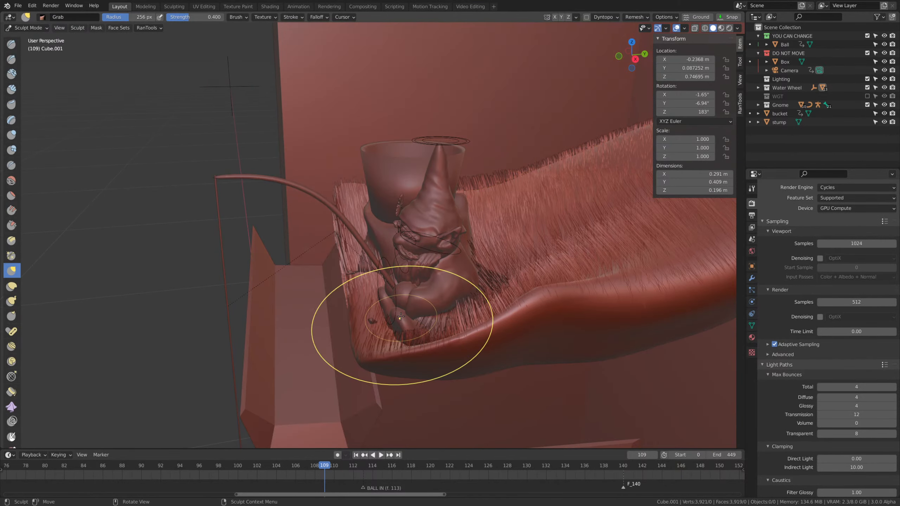
{"action": "middle_click_drag", "start_coordinate": [441, 372], "coordinate": [457, 341]}
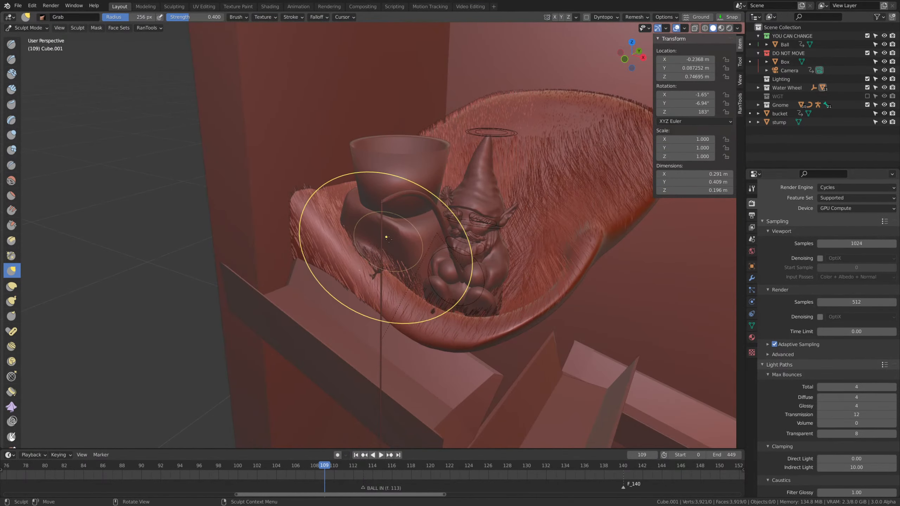
{"action": "middle_click_drag", "start_coordinate": [319, 363], "coordinate": [356, 290]}
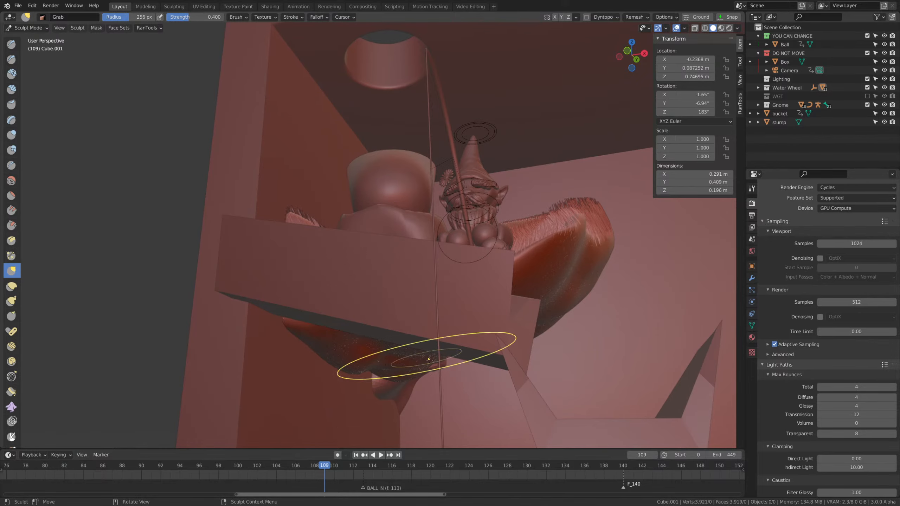
{"action": "middle_click_drag", "start_coordinate": [429, 359], "coordinate": [389, 378]}
{"action": "middle_click_drag", "start_coordinate": [301, 332], "coordinate": [515, 300]}
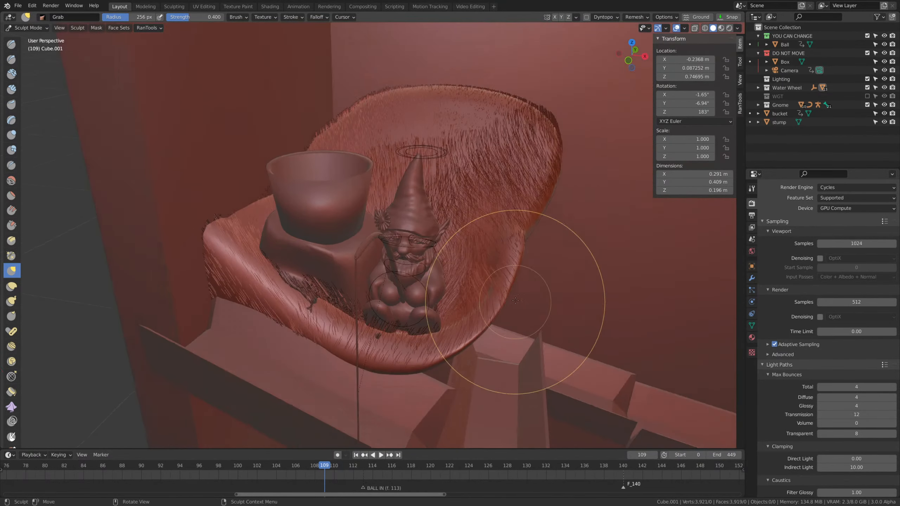
Swell the mound's front edge beside the gnome with an enlarged Inflate/Deflate brush.
{"action": "key", "text": "i"}
{"action": "key", "text": "f"}
{"action": "left_click", "coordinate": [625, 273]}
{"action": "left_click_drag", "start_coordinate": [511, 259], "coordinate": [487, 312]}
{"action": "mouse_move", "coordinate": [561, 214]}
{"action": "middle_mouse_down"}
{"action": "mouse_move", "coordinate": [515, 284]}
{"action": "mouse_move", "coordinate": [552, 241]}
{"action": "middle_mouse_up"}
Hide the grassy mound's hair particle system in the viewport from Object Mode.
{"action": "key", "text": "ctrl+Tab"}
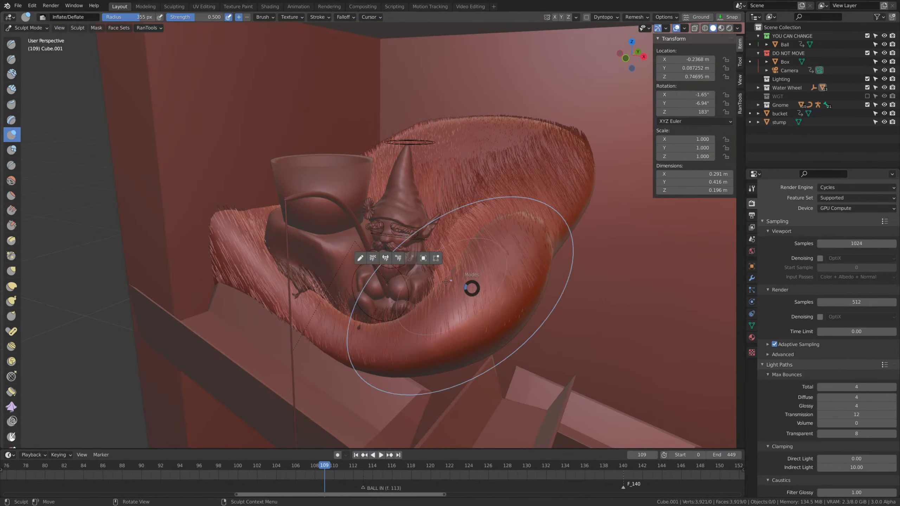
{"action": "left_click", "coordinate": [751, 290]}
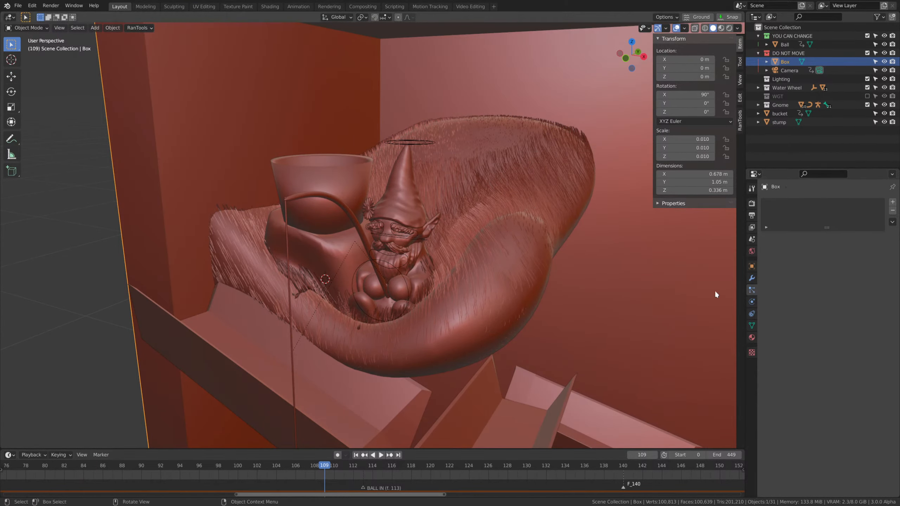
{"action": "left_click", "coordinate": [870, 204]}
{"action": "middle_click_drag", "start_coordinate": [596, 280], "coordinate": [496, 278]}
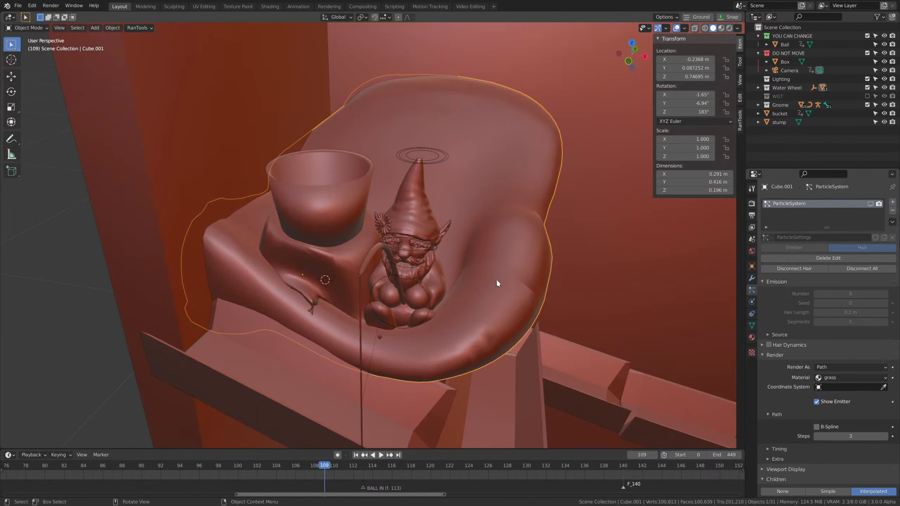
Reshape the bare mound's lower front edge in Sculpt Mode using the Grab brush at a 426 px radius.
{"action": "left_click", "coordinate": [383, 270]}
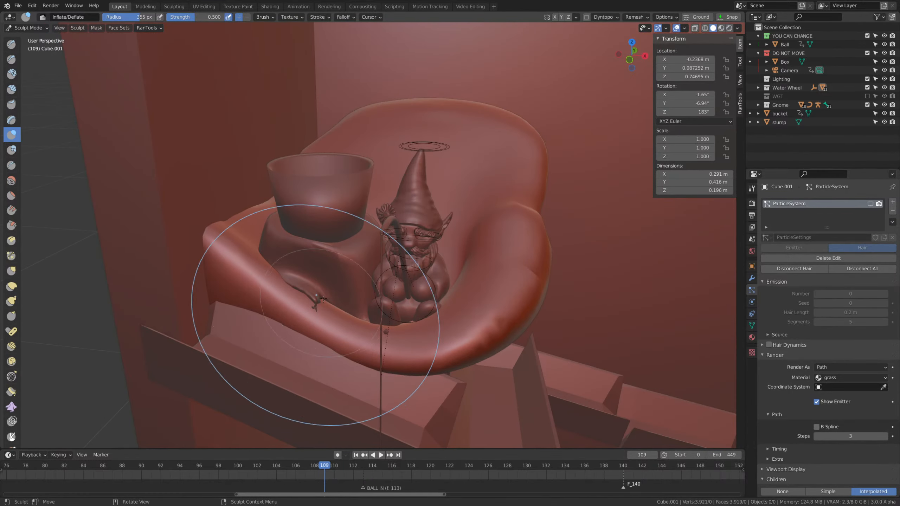
{"action": "left_click_drag", "start_coordinate": [379, 288], "coordinate": [510, 288]}
{"action": "middle_click_drag", "start_coordinate": [517, 288], "coordinate": [504, 308]}
{"action": "left_click_drag", "start_coordinate": [489, 292], "coordinate": [513, 279]}
{"action": "mouse_move", "coordinate": [513, 279]}
{"action": "middle_mouse_down"}
{"action": "mouse_move", "coordinate": [531, 241]}
{"action": "mouse_move", "coordinate": [452, 271]}
{"action": "middle_mouse_up"}
{"action": "key", "text": "g"}
{"action": "key", "text": "f"}
{"action": "left_click", "coordinate": [578, 237]}
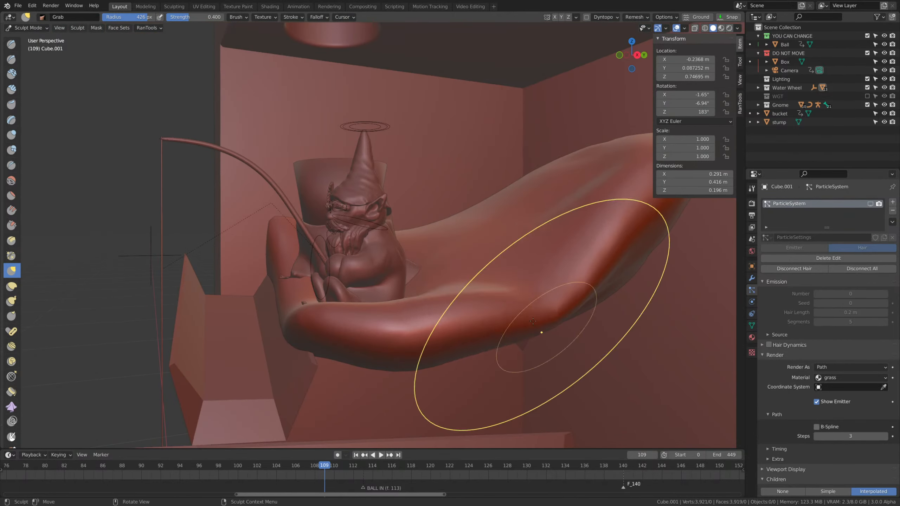
{"action": "middle_click_drag", "start_coordinate": [406, 387], "coordinate": [397, 286]}
{"action": "left_click_drag", "start_coordinate": [396, 293], "coordinate": [397, 296]}
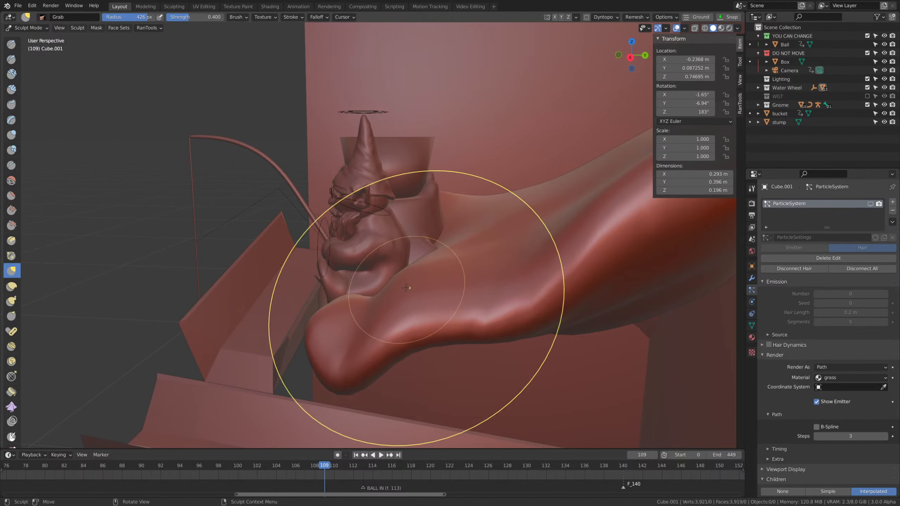
Adjust the mound's front edge around the gnome and stump with the Grab brush at a 287 px radius.
{"action": "mouse_move", "coordinate": [416, 317]}
{"action": "middle_mouse_down"}
{"action": "mouse_move", "coordinate": [507, 294]}
{"action": "mouse_move", "coordinate": [454, 318]}
{"action": "middle_mouse_up"}
{"action": "key", "text": "f"}
{"action": "left_click", "coordinate": [405, 304]}
{"action": "left_click_drag", "start_coordinate": [405, 304], "coordinate": [371, 284]}
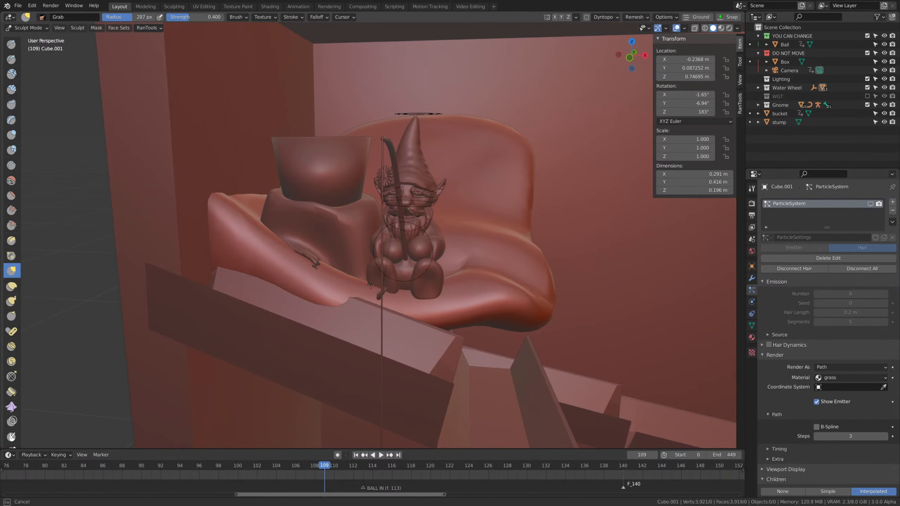
{"action": "mouse_move", "coordinate": [456, 291]}
{"action": "middle_mouse_down"}
{"action": "mouse_move", "coordinate": [428, 331]}
{"action": "mouse_move", "coordinate": [388, 282]}
{"action": "mouse_move", "coordinate": [297, 288]}
{"action": "middle_mouse_up"}
{"action": "left_click_drag", "start_coordinate": [317, 280], "coordinate": [328, 277]}
Work the mound's surface around the stump's roots with the Clay Strips brush at a 162 px radius.
{"action": "mouse_move", "coordinate": [344, 288]}
{"action": "middle_mouse_down", "text": "shift"}
{"action": "mouse_move", "coordinate": [468, 382]}
{"action": "mouse_move", "coordinate": [474, 411]}
{"action": "middle_mouse_up", "text": "shift"}
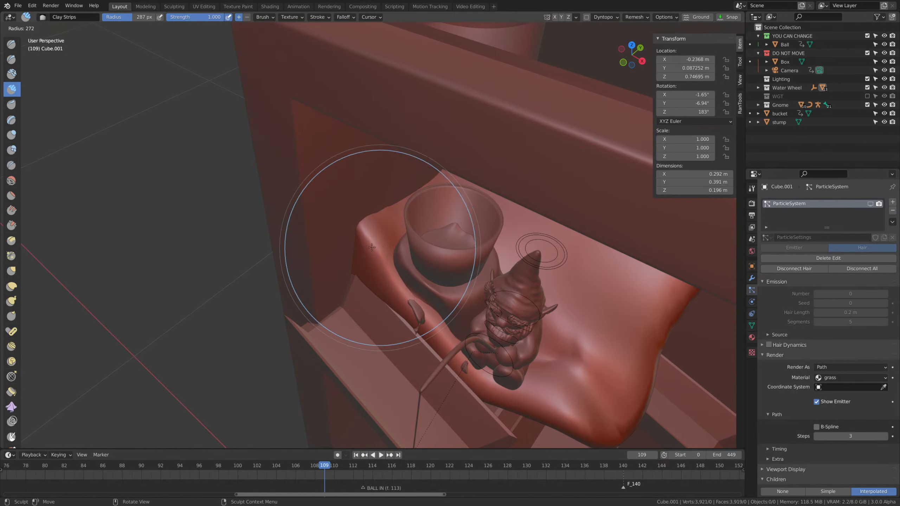
{"action": "middle_click_drag", "start_coordinate": [411, 297], "coordinate": [390, 308]}
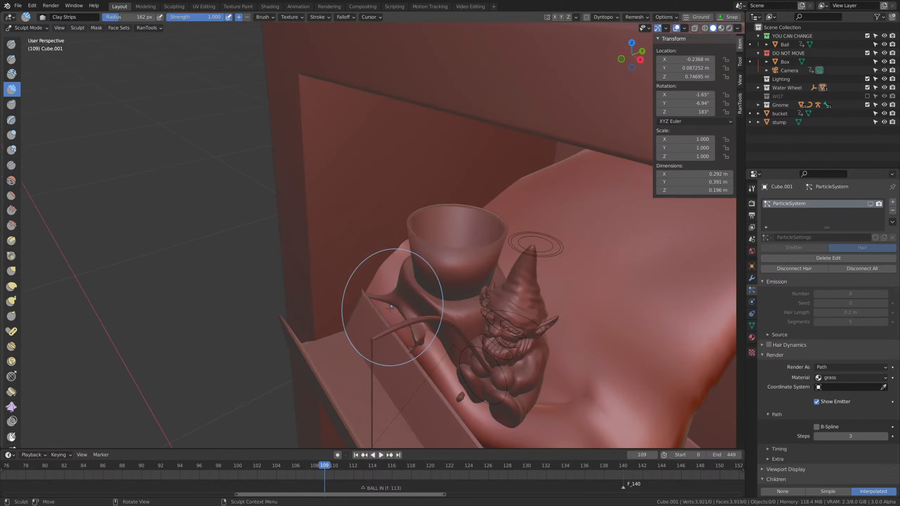
{"action": "mouse_move", "coordinate": [454, 335]}
{"action": "middle_mouse_down"}
{"action": "mouse_move", "coordinate": [403, 336]}
{"action": "mouse_move", "coordinate": [409, 316]}
{"action": "middle_mouse_up"}
Reshape the mound's raised rear with the Grab brush at a 381 px radius and check it through the camera.
{"action": "middle_click_drag", "start_coordinate": [602, 273], "coordinate": [474, 253], "text": "shift"}
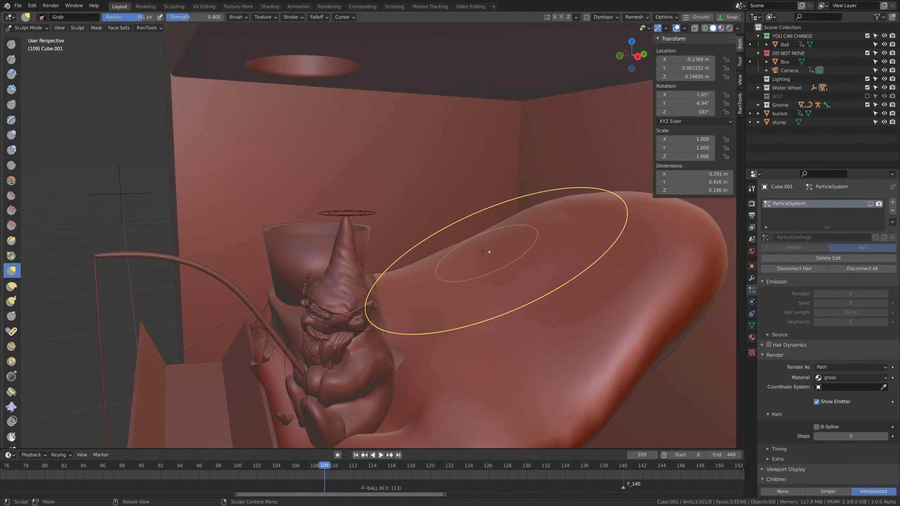
{"action": "middle_click_drag", "start_coordinate": [517, 223], "coordinate": [493, 291], "text": "ctrl"}
{"action": "middle_click_drag", "start_coordinate": [425, 305], "coordinate": [501, 311]}
{"action": "key", "text": "KP_0"}
{"action": "mouse_move", "coordinate": [531, 369]}
{"action": "middle_mouse_down", "text": "shift"}
{"action": "mouse_move", "coordinate": [562, 285]}
{"action": "mouse_move", "coordinate": [563, 307]}
{"action": "middle_mouse_up", "text": "shift"}
{"action": "scroll", "coordinate": [407, 339], "scroll_direction": "up", "scroll_amount": 2}
Pull the mound's far end outward along the box's back wall, widening it to about 0.478 m in X.
{"action": "middle_click_drag", "start_coordinate": [393, 354], "coordinate": [457, 311], "text": "shift"}
{"action": "mouse_move", "coordinate": [458, 310]}
{"action": "middle_mouse_down"}
{"action": "mouse_move", "coordinate": [466, 284]}
{"action": "mouse_move", "coordinate": [430, 325]}
{"action": "mouse_move", "coordinate": [438, 311]}
{"action": "middle_mouse_up"}
{"action": "middle_click_drag", "start_coordinate": [438, 311], "coordinate": [482, 243], "text": "ctrl"}
{"action": "left_click_drag", "start_coordinate": [480, 250], "coordinate": [550, 238]}
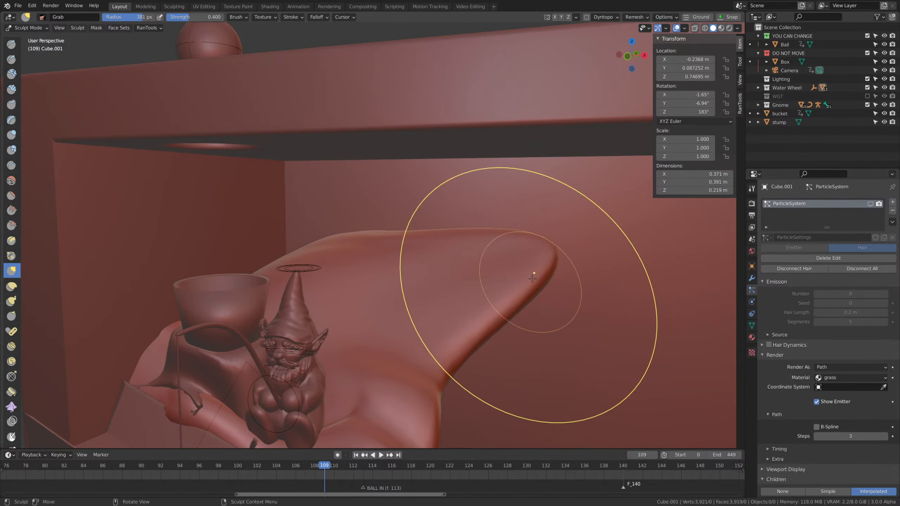
{"action": "left_click_drag", "start_coordinate": [532, 278], "coordinate": [601, 255]}
{"action": "middle_click_drag", "start_coordinate": [450, 350], "coordinate": [484, 365]}
{"action": "middle_click_drag", "start_coordinate": [533, 300], "coordinate": [482, 236], "text": "shift"}
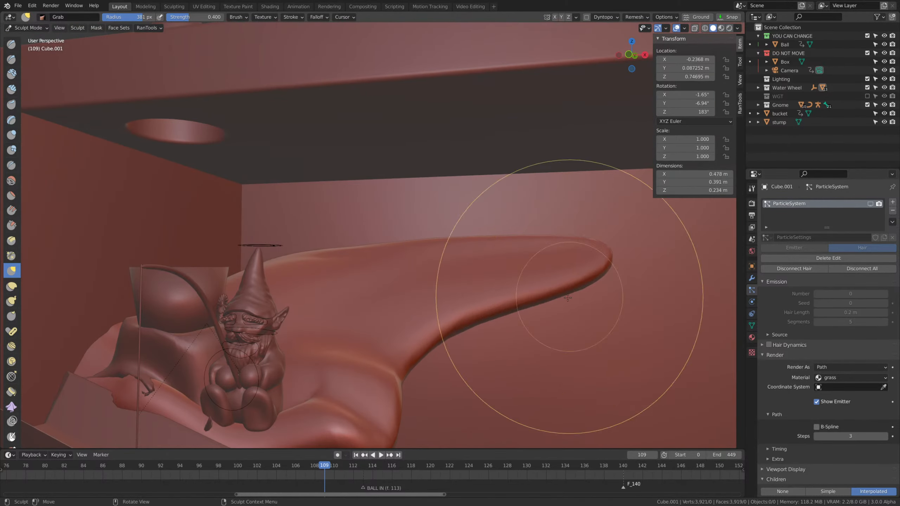
Lift and stretch the mound's far end along the back wall with the Grab brush, to about 0.481 m in X.
{"action": "middle_click_drag", "start_coordinate": [568, 298], "coordinate": [525, 233]}
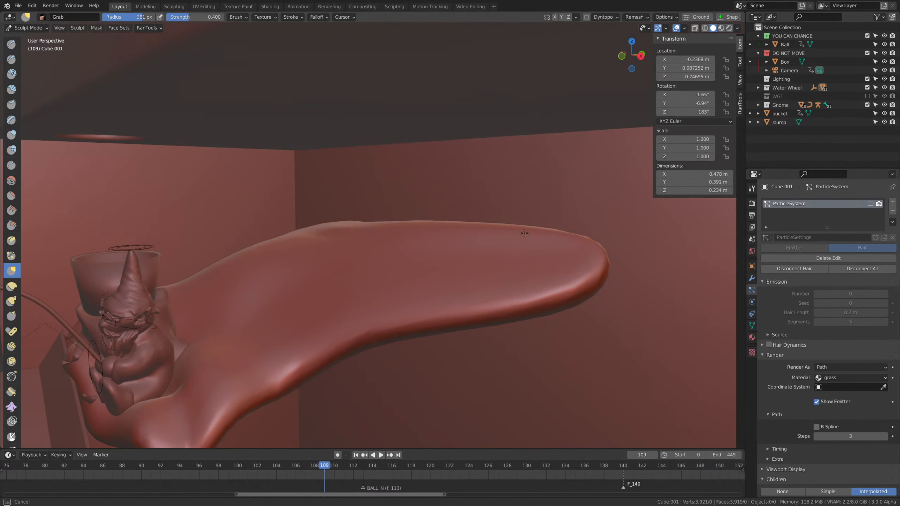
{"action": "left_click_drag", "start_coordinate": [525, 234], "coordinate": [503, 220]}
{"action": "mouse_move", "coordinate": [503, 212]}
{"action": "middle_mouse_down"}
{"action": "mouse_move", "coordinate": [472, 221]}
{"action": "mouse_move", "coordinate": [483, 316]}
{"action": "middle_mouse_up"}
{"action": "middle_click_drag", "start_coordinate": [483, 316], "coordinate": [519, 301], "text": "shift"}
{"action": "scroll", "coordinate": [518, 302], "scroll_direction": "up", "scroll_amount": 3}
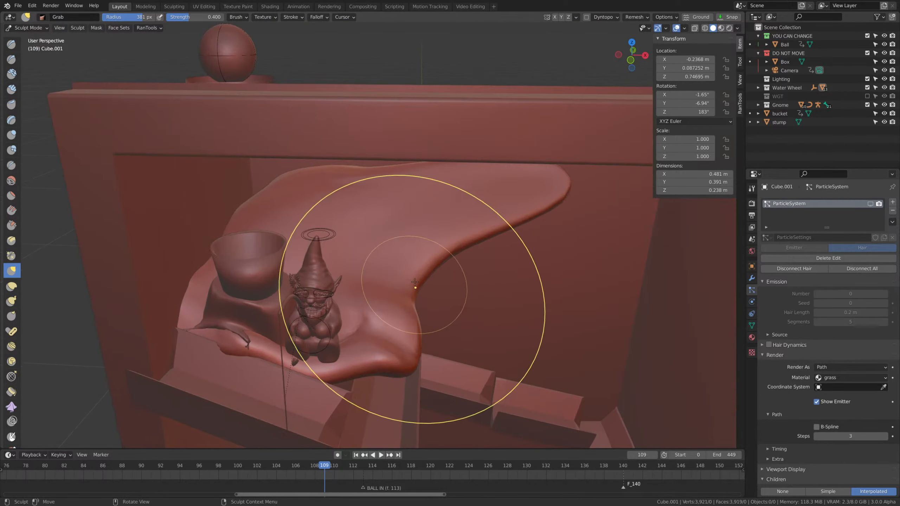
Adjust the mound's side edge beside the gnome with the Grab brush at a 233 px radius.
{"action": "key", "text": "f"}
{"action": "left_click", "coordinate": [395, 345]}
{"action": "left_click_drag", "start_coordinate": [403, 351], "coordinate": [380, 343]}
{"action": "middle_click_drag", "start_coordinate": [414, 335], "coordinate": [437, 324]}
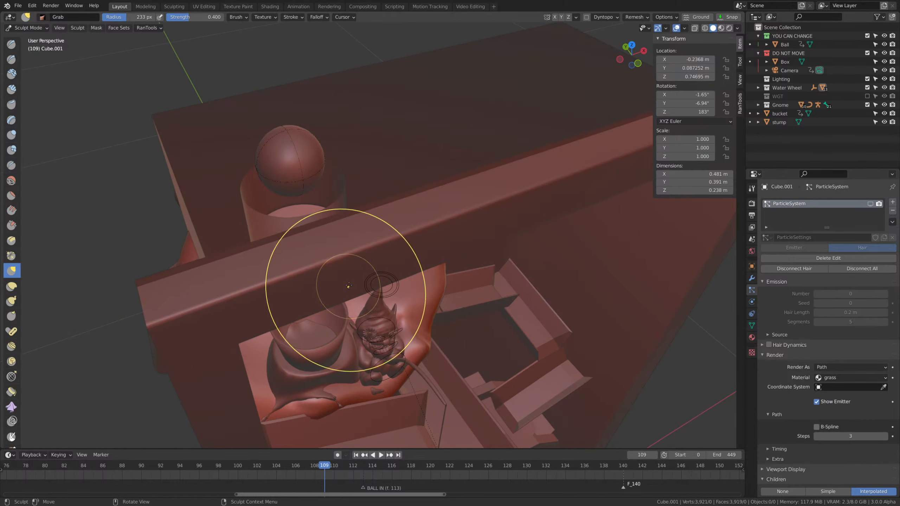
Split the 3D viewport in two and frame the camera view in the new one with its sidebar hidden.
{"action": "left_click_drag", "start_coordinate": [4, 445], "coordinate": [278, 284]}
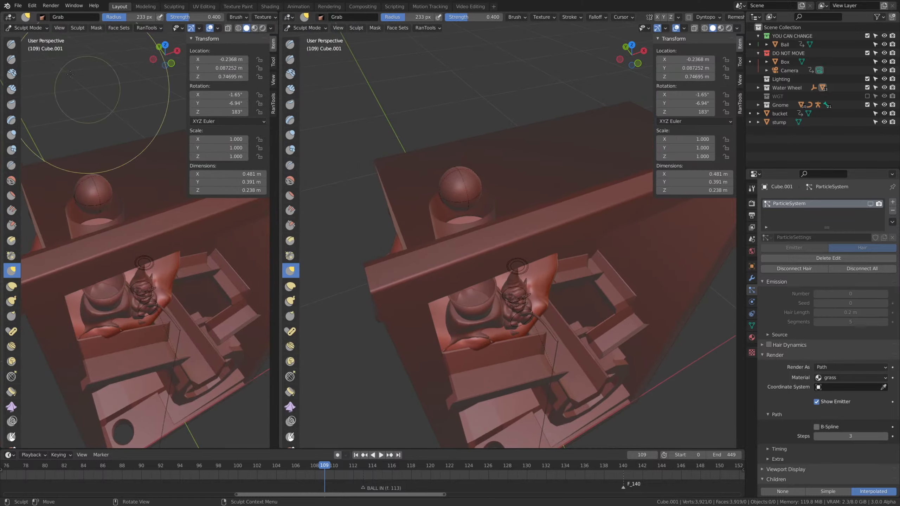
{"action": "key", "text": "KP_0"}
{"action": "scroll", "coordinate": [178, 237], "scroll_direction": "down", "scroll_amount": 3}
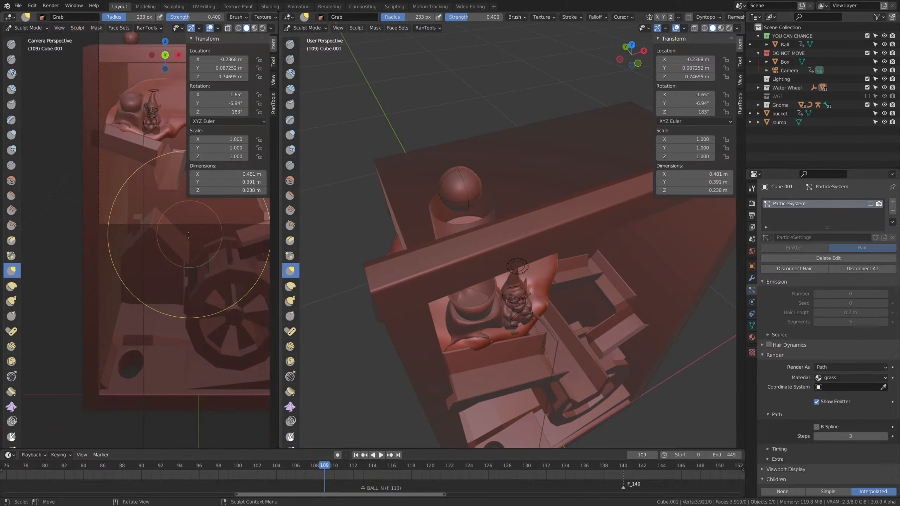
{"action": "middle_click_drag", "start_coordinate": [191, 227], "coordinate": [187, 283], "text": "shift"}
{"action": "scroll", "coordinate": [153, 305], "scroll_direction": "up", "scroll_amount": 3}
{"action": "key", "text": "n"}
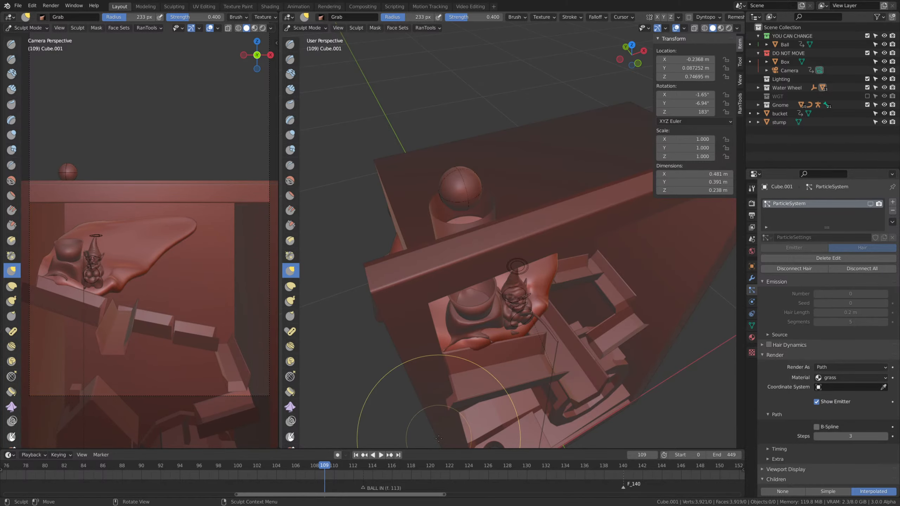
Pull the mound's far end outward along the back wall with the Grab brush at 233 px, to about 0.493 m in X.
{"action": "middle_click_drag", "start_coordinate": [557, 301], "coordinate": [520, 230]}
{"action": "middle_click_drag", "start_coordinate": [574, 227], "coordinate": [536, 222]}
{"action": "mouse_move", "coordinate": [599, 283]}
{"action": "middle_mouse_down", "text": "shift"}
{"action": "mouse_move", "coordinate": [548, 301]}
{"action": "mouse_move", "coordinate": [544, 271]}
{"action": "mouse_move", "coordinate": [527, 283]}
{"action": "middle_mouse_up", "text": "shift"}
{"action": "left_click_drag", "start_coordinate": [528, 281], "coordinate": [585, 275]}
{"action": "left_click_drag", "start_coordinate": [569, 233], "coordinate": [597, 231]}
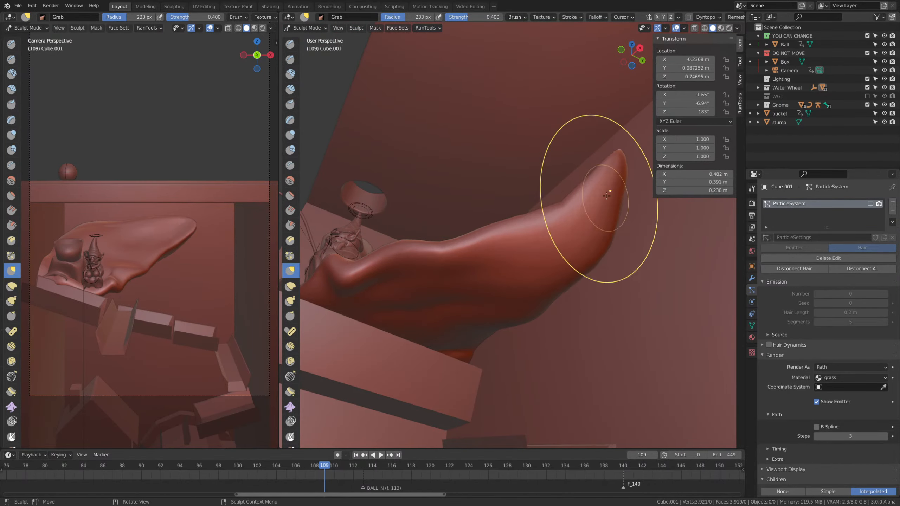
{"action": "mouse_move", "coordinate": [609, 191]}
{"action": "left_mouse_down"}
{"action": "mouse_move", "coordinate": [632, 216]}
{"action": "mouse_move", "coordinate": [629, 227]}
{"action": "left_mouse_up"}
{"action": "mouse_move", "coordinate": [618, 250]}
{"action": "middle_mouse_down"}
{"action": "mouse_move", "coordinate": [640, 258]}
{"action": "mouse_move", "coordinate": [642, 279]}
{"action": "middle_mouse_up"}
Rework the mound's far end with a larger Inflate brush, rounding it off to about 0.433 m in X.
{"action": "key", "text": "i"}
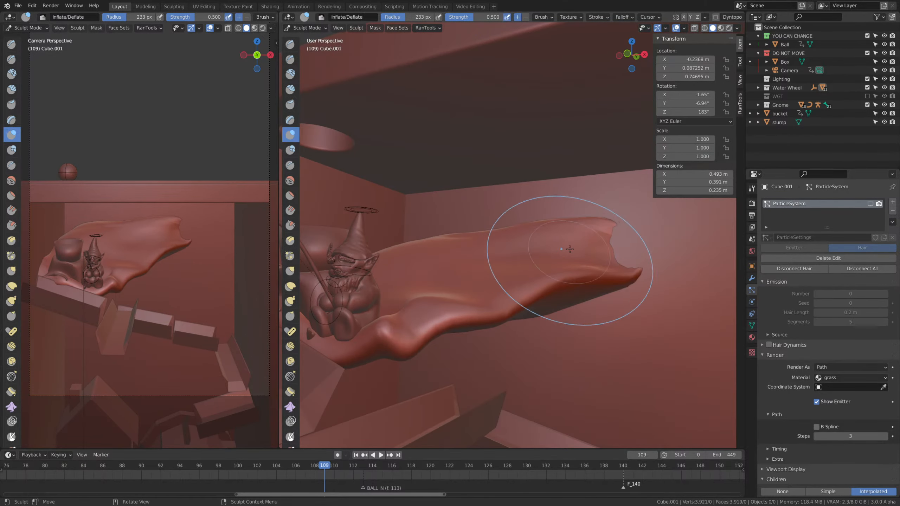
{"action": "mouse_move", "coordinate": [563, 241]}
{"action": "left_mouse_down"}
{"action": "mouse_move", "coordinate": [634, 261]}
{"action": "mouse_move", "coordinate": [584, 291]}
{"action": "left_mouse_up"}
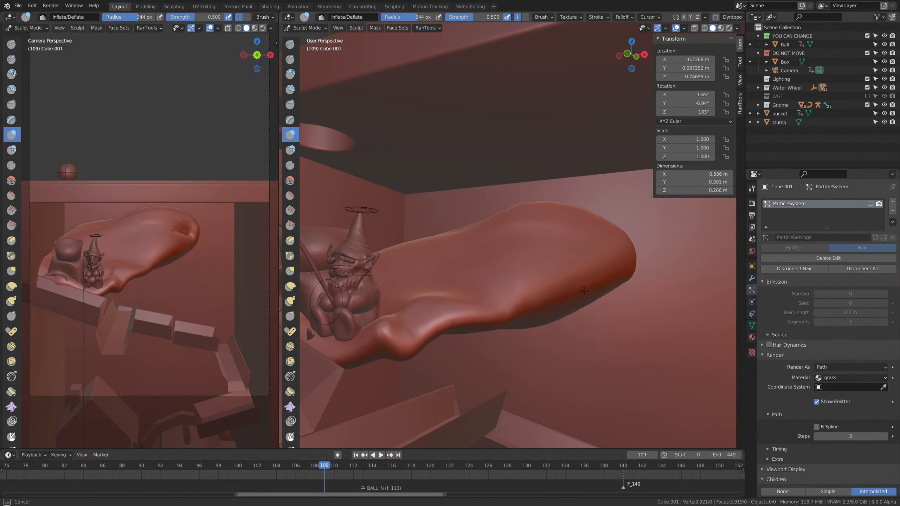
{"action": "left_click_drag", "start_coordinate": [500, 225], "coordinate": [498, 276], "text": "shift"}
{"action": "middle_click_drag", "start_coordinate": [498, 275], "coordinate": [542, 303]}
{"action": "key", "text": "shift+space"}
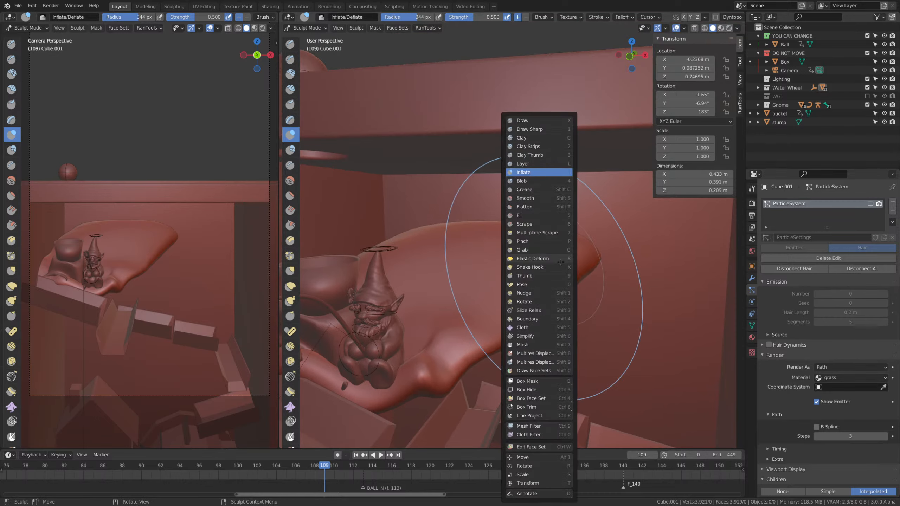
{"action": "left_click", "coordinate": [574, 224]}
{"action": "key", "text": "i"}
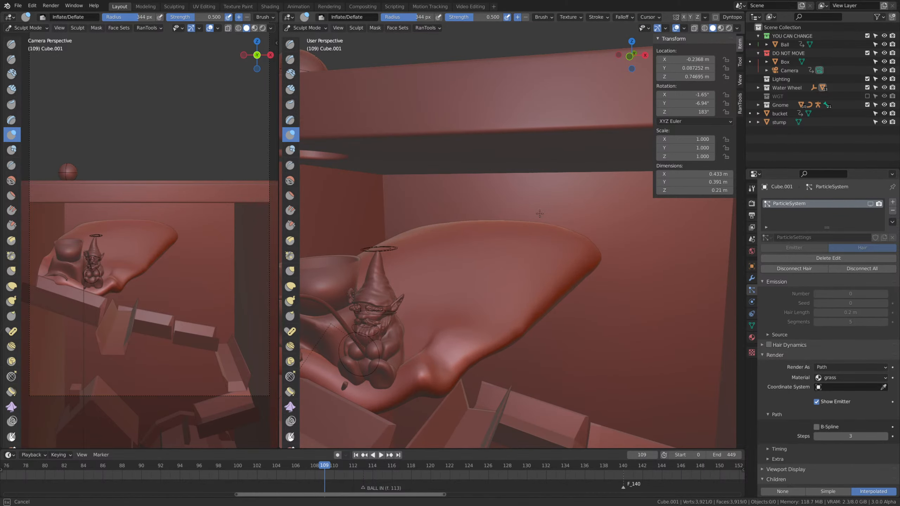
Pull the mound's rear up the back wall behind the bucket and gnome with the Grab brush, to about 0.342 m in Z.
{"action": "key", "text": "g"}
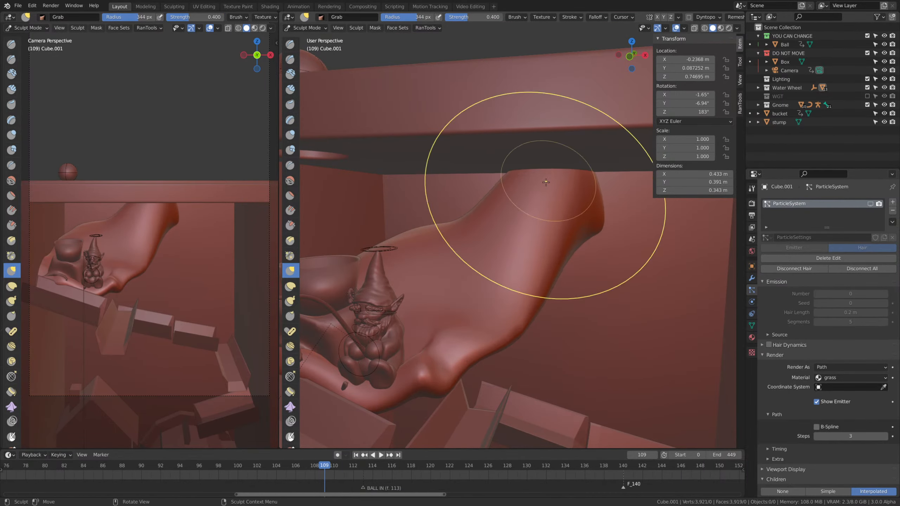
{"action": "middle_click_drag", "start_coordinate": [546, 182], "coordinate": [505, 228]}
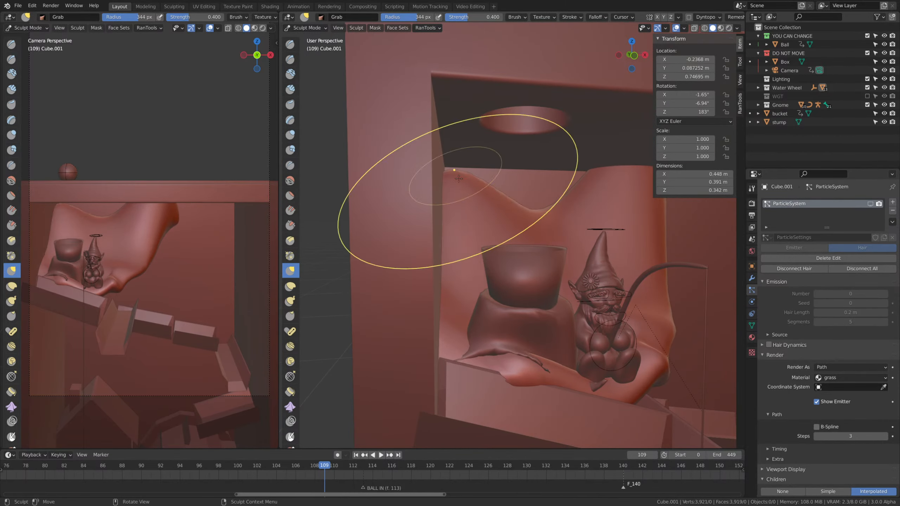
{"action": "middle_click_drag", "start_coordinate": [535, 194], "coordinate": [471, 193]}
{"action": "left_click_drag", "start_coordinate": [433, 184], "coordinate": [500, 184]}
{"action": "middle_click_drag", "start_coordinate": [556, 275], "coordinate": [581, 335]}
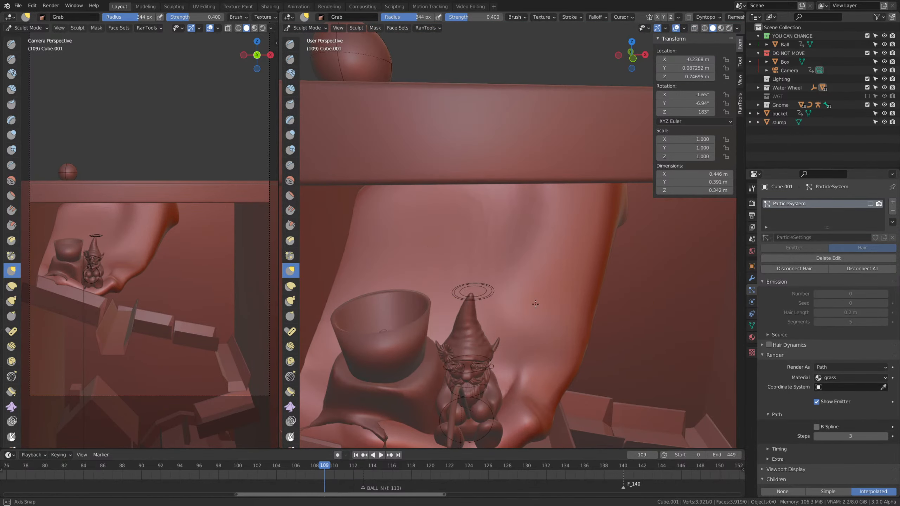
Extend the raised rear's side edge to about 0.47 m in X with the Grab brush at 272 px and 204 px radii.
{"action": "middle_click_drag", "start_coordinate": [535, 304], "coordinate": [539, 277]}
{"action": "key", "text": "f"}
{"action": "left_click", "coordinate": [585, 264]}
{"action": "middle_click_drag", "start_coordinate": [613, 229], "coordinate": [592, 238]}
{"action": "left_click_drag", "start_coordinate": [574, 220], "coordinate": [584, 214]}
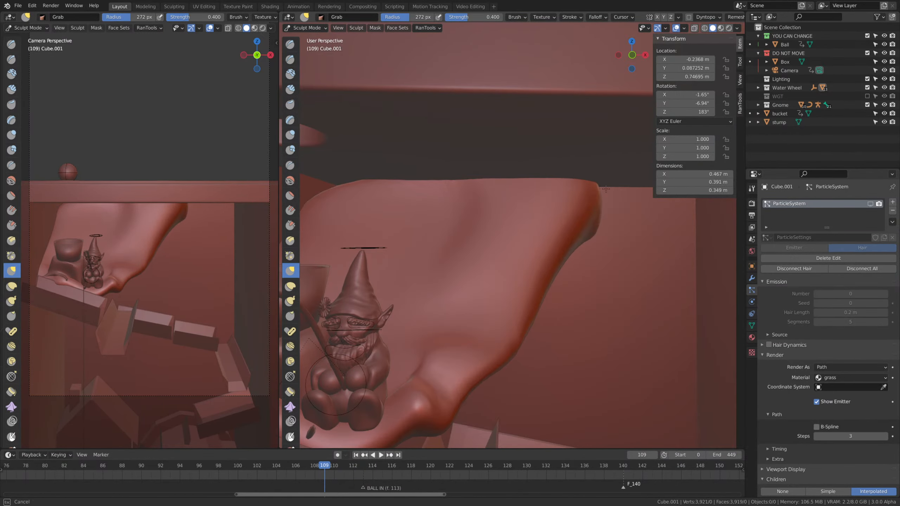
{"action": "key", "text": "f"}
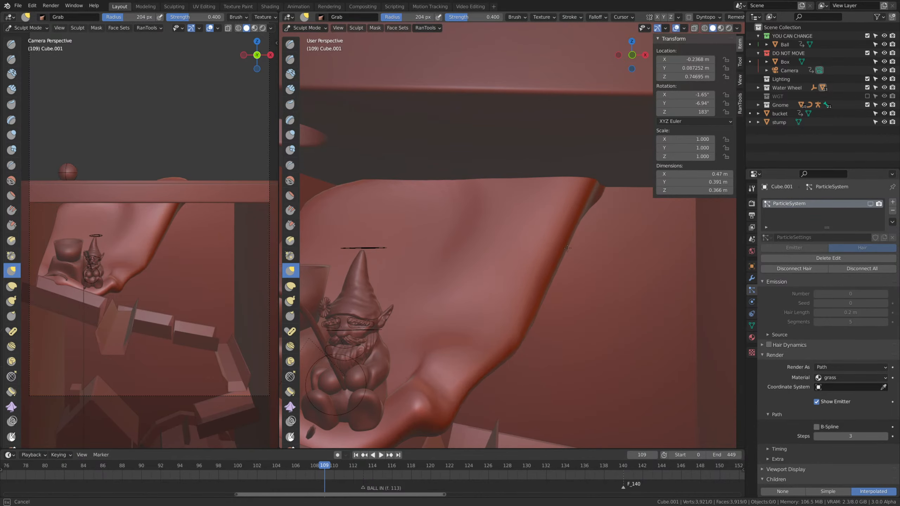
{"action": "left_click_drag", "start_coordinate": [515, 335], "coordinate": [520, 336]}
{"action": "middle_click_drag", "start_coordinate": [599, 320], "coordinate": [575, 294]}
Widen the mound's raised side to about 0.488 m in X with the Grab brush at a 355 px radius.
{"action": "key", "text": "f"}
{"action": "left_click", "coordinate": [629, 295]}
{"action": "left_click_drag", "start_coordinate": [532, 304], "coordinate": [579, 254]}
{"action": "left_click_drag", "start_coordinate": [577, 217], "coordinate": [599, 223]}
{"action": "middle_click_drag", "start_coordinate": [567, 237], "coordinate": [617, 188]}
{"action": "left_click_drag", "start_coordinate": [462, 253], "coordinate": [455, 280]}
{"action": "middle_click_drag", "start_coordinate": [457, 276], "coordinate": [486, 323]}
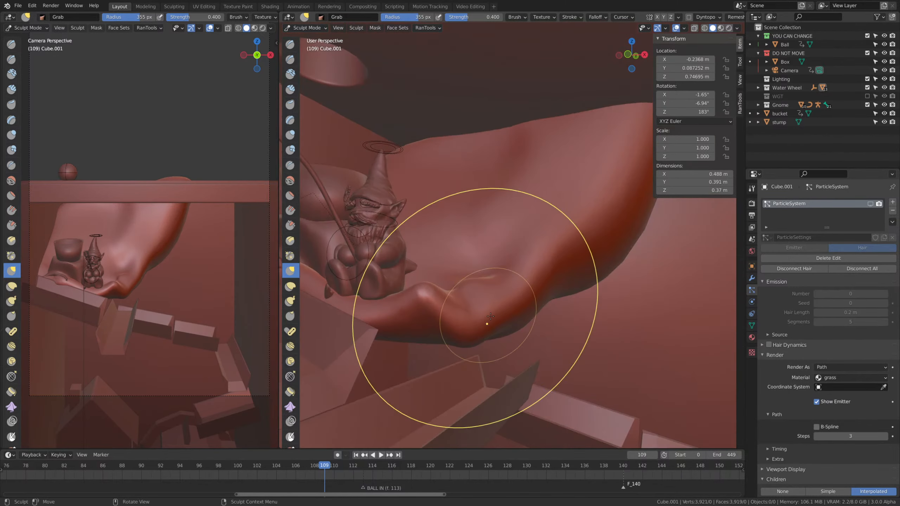
Thicken the mound's front bulge beside the gnome with the Inflate brush at 355 px and return to Object Mode.
{"action": "key", "text": "i"}
{"action": "left_click_drag", "start_coordinate": [476, 312], "coordinate": [470, 298]}
{"action": "left_click_drag", "start_coordinate": [495, 259], "coordinate": [492, 278]}
{"action": "middle_click_drag", "start_coordinate": [487, 280], "coordinate": [495, 295]}
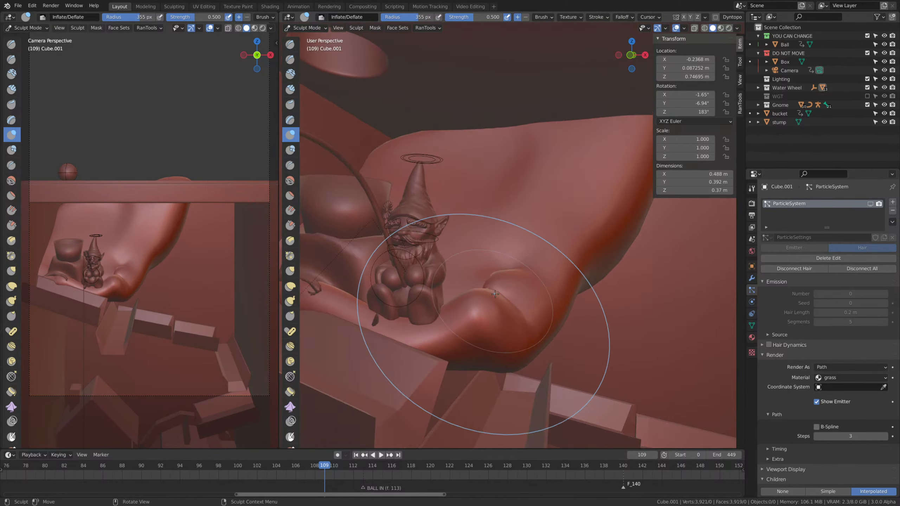
{"action": "key", "text": "Tab"}
Deselect everything and examine the mound's overall shape in the box through the camera.
{"action": "left_click", "coordinate": [429, 254]}
{"action": "scroll", "coordinate": [432, 255], "scroll_direction": "down", "scroll_amount": 8}
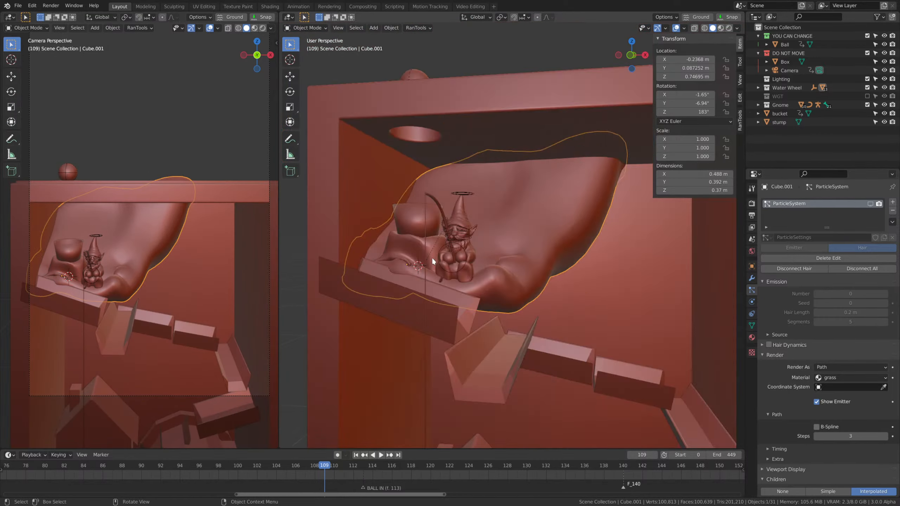
{"action": "left_click", "coordinate": [638, 277]}
{"action": "scroll", "coordinate": [640, 278], "scroll_direction": "up", "scroll_amount": 2}
{"action": "key", "text": "KP_0"}
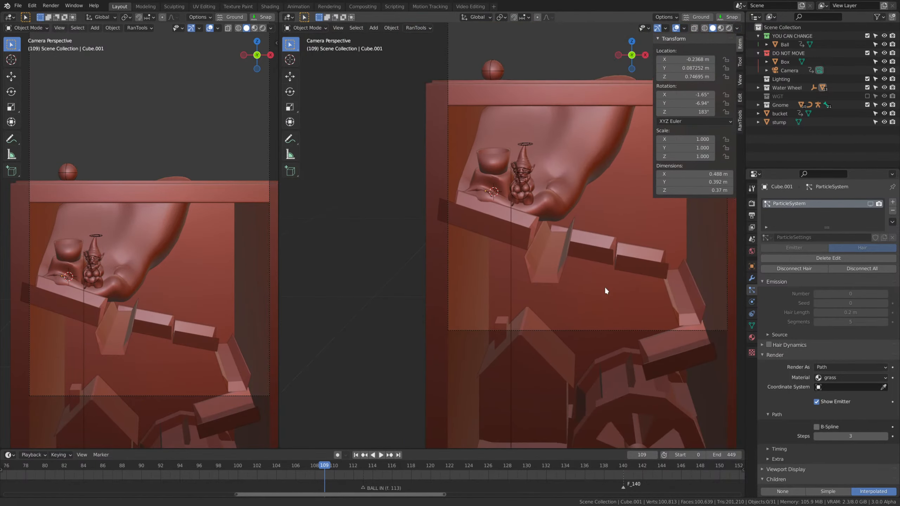
{"action": "key", "text": "KP_0"}
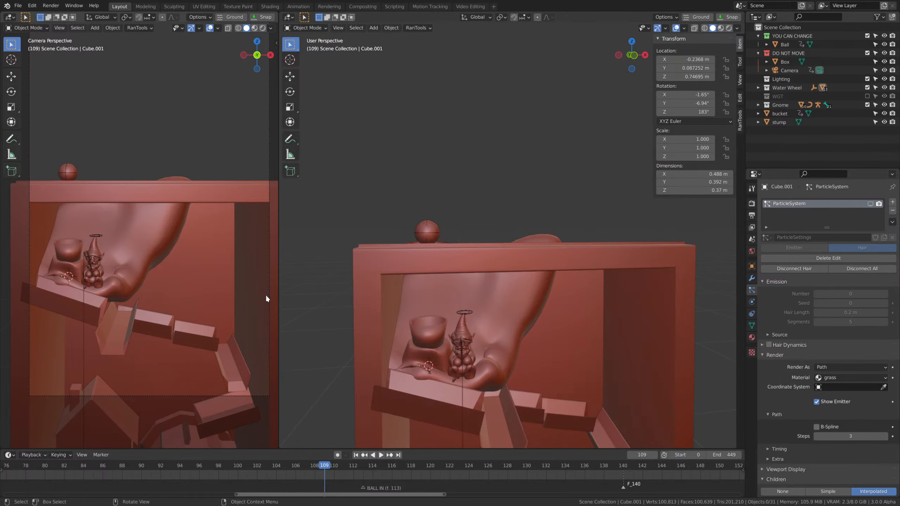
Widen the camera viewport and scrub through the ball's animation to frame 125.
{"action": "left_click_drag", "start_coordinate": [278, 273], "coordinate": [326, 280]}
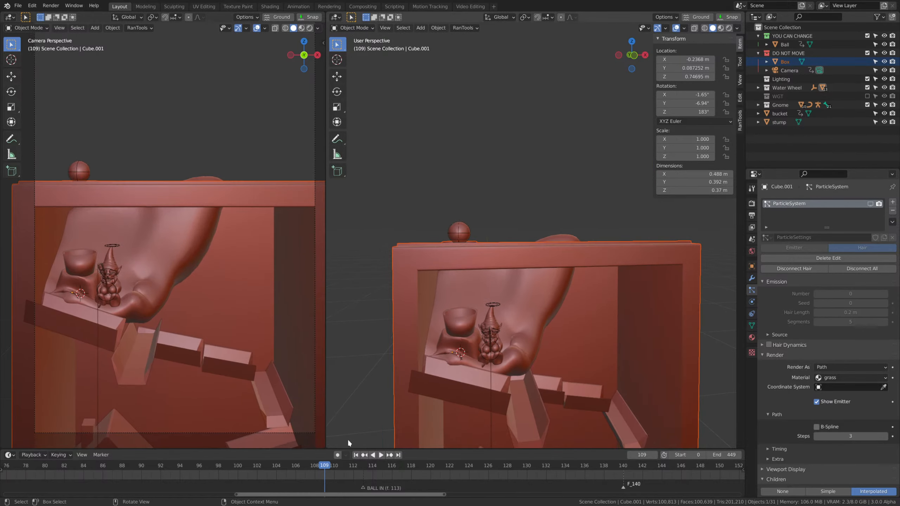
{"action": "left_click_drag", "start_coordinate": [323, 467], "coordinate": [175, 474]}
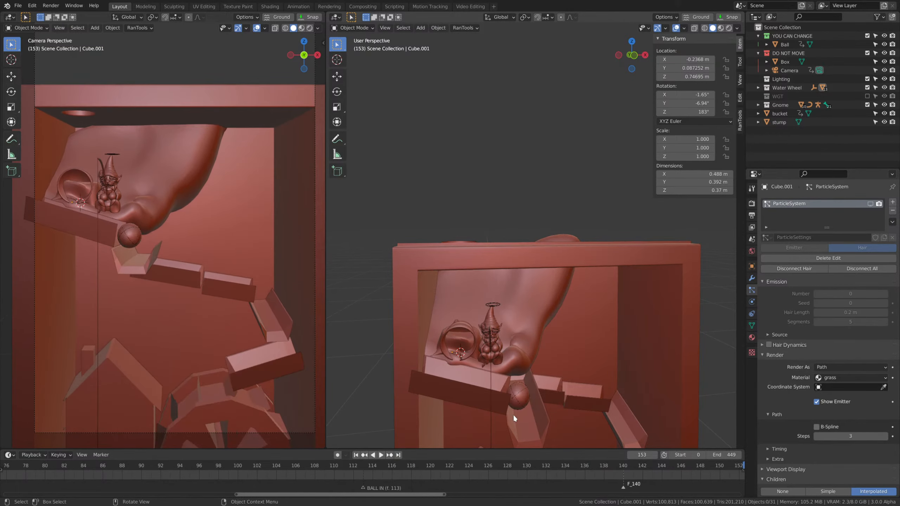
{"action": "left_click", "coordinate": [445, 467]}
{"action": "left_click_drag", "start_coordinate": [445, 466], "coordinate": [482, 466]}
Select an edge at the front of the bucket's base in wireframe Edit Mode and snap the 3D cursor to it.
{"action": "middle_click_drag", "start_coordinate": [517, 362], "coordinate": [601, 282]}
{"action": "left_click", "coordinate": [571, 266]}
{"action": "scroll", "coordinate": [588, 310], "scroll_direction": "up", "scroll_amount": 3}
{"action": "key", "text": "Tab"}
{"action": "scroll", "coordinate": [550, 245], "scroll_direction": "up", "scroll_amount": 4}
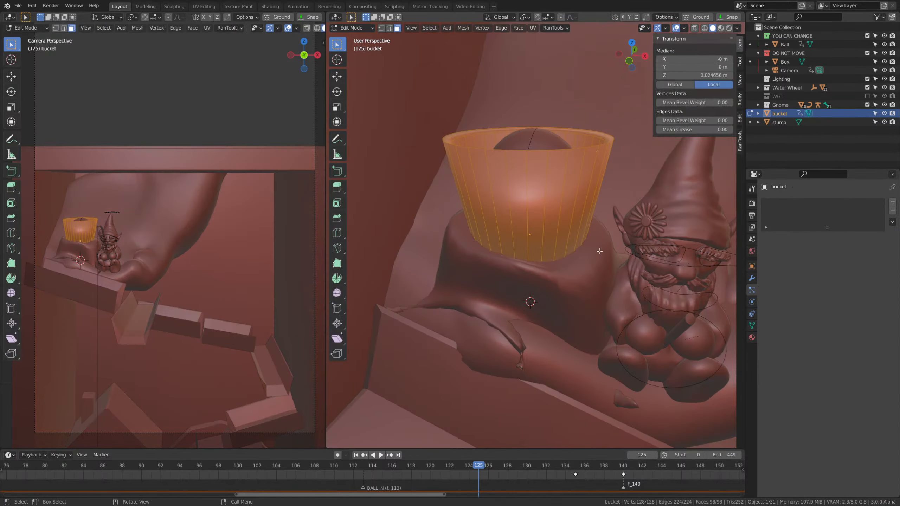
{"action": "middle_click_drag", "start_coordinate": [550, 244], "coordinate": [555, 252]}
{"action": "key", "text": "z"}
{"action": "left_click", "coordinate": [492, 251]}
{"action": "key", "text": "1"}
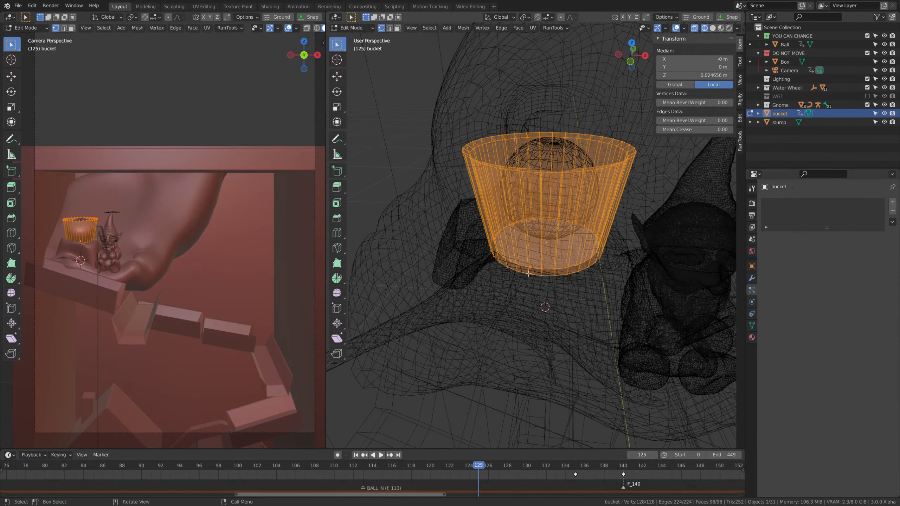
{"action": "left_click", "coordinate": [528, 273]}
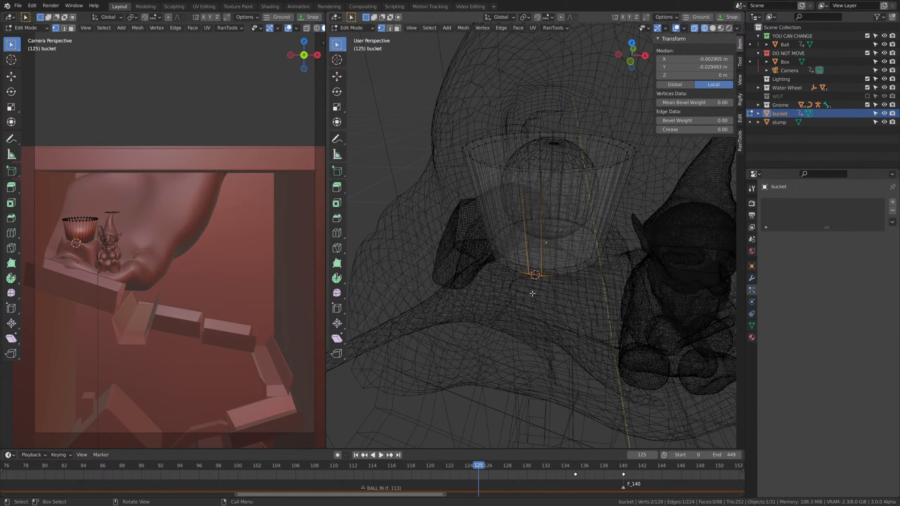
Set the bucket's origin to the 3D cursor in Object Mode and restore solid shading.
{"action": "key", "text": "Tab"}
{"action": "key", "text": "shift+s"}
{"action": "left_click", "coordinate": [547, 367]}
{"action": "key", "text": "z"}
{"action": "left_click", "coordinate": [570, 309]}
{"action": "scroll", "coordinate": [567, 288], "scroll_direction": "down", "scroll_amount": 4}
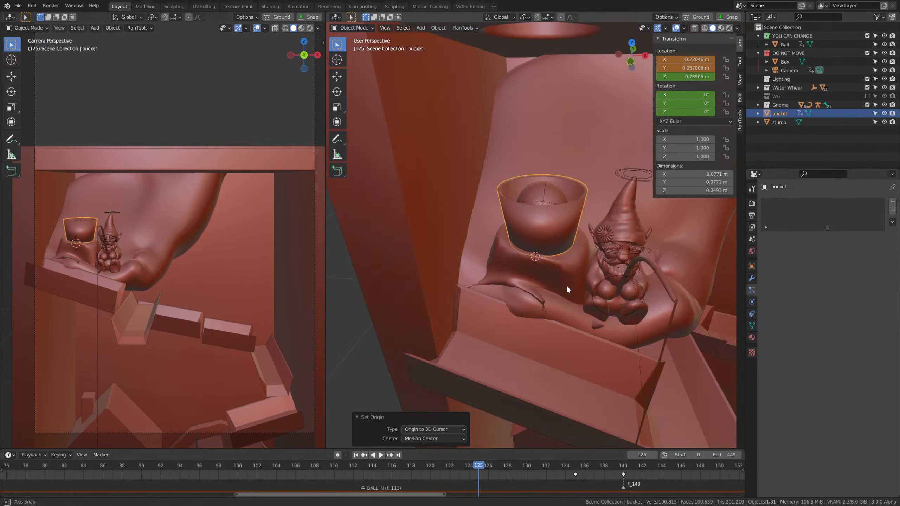
{"action": "middle_click_drag", "start_coordinate": [567, 286], "coordinate": [551, 281]}
{"action": "scroll", "coordinate": [550, 282], "scroll_direction": "up", "scroll_amount": 2}
Move the bucket at frame 135 along Y to about 0.052 m so it sits on the stump, and insert a keyframe.
{"action": "left_click_drag", "start_coordinate": [478, 466], "coordinate": [433, 471]}
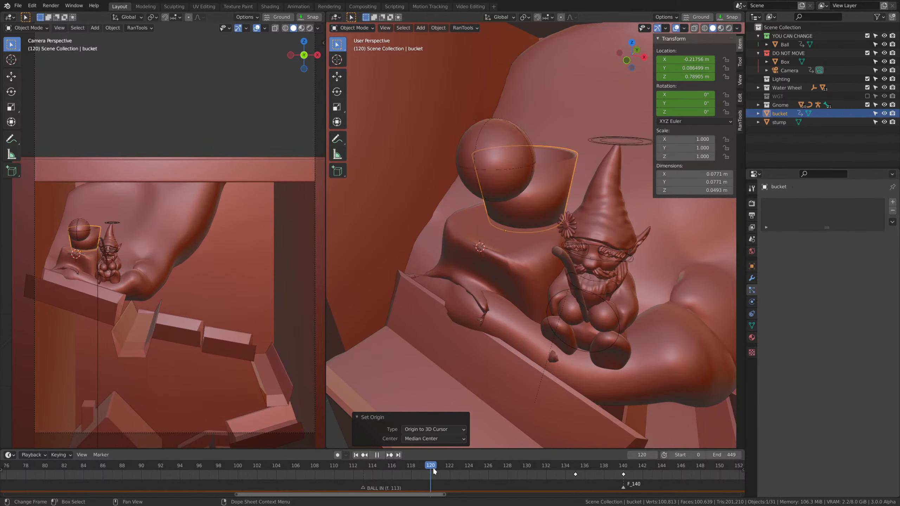
{"action": "scroll", "coordinate": [502, 474], "scroll_direction": "down", "scroll_amount": 4}
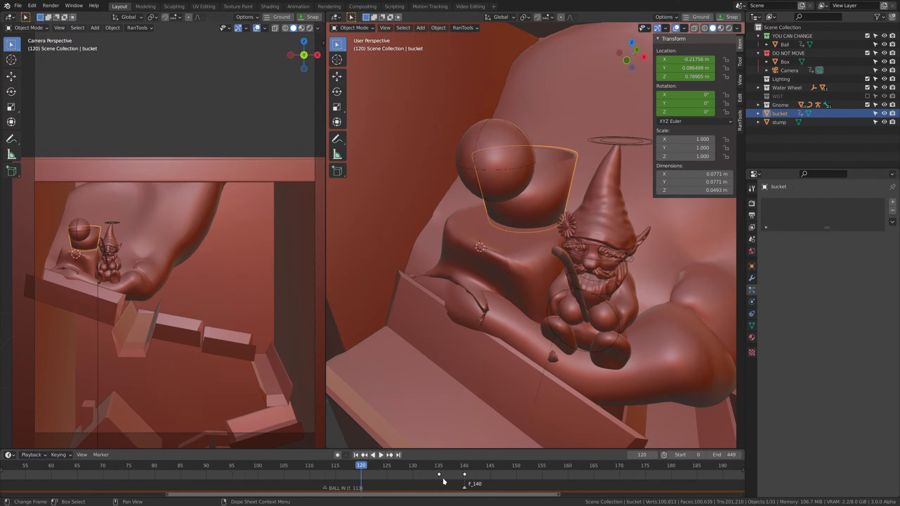
{"action": "left_click", "coordinate": [442, 477]}
{"action": "middle_click_drag", "start_coordinate": [552, 350], "coordinate": [516, 310]}
{"action": "key", "text": "g"}
{"action": "key", "text": "y"}
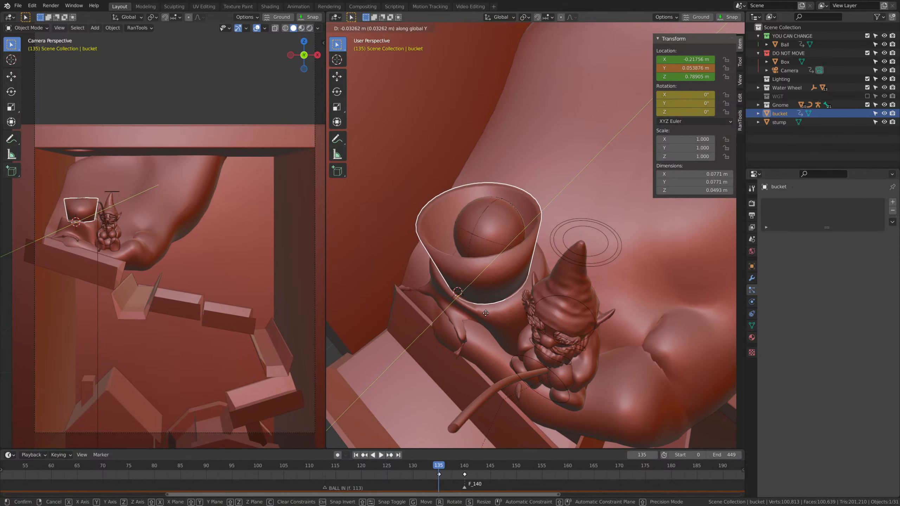
{"action": "left_click", "coordinate": [484, 313]}
{"action": "key", "text": "i"}
{"action": "left_click", "coordinate": [528, 258]}
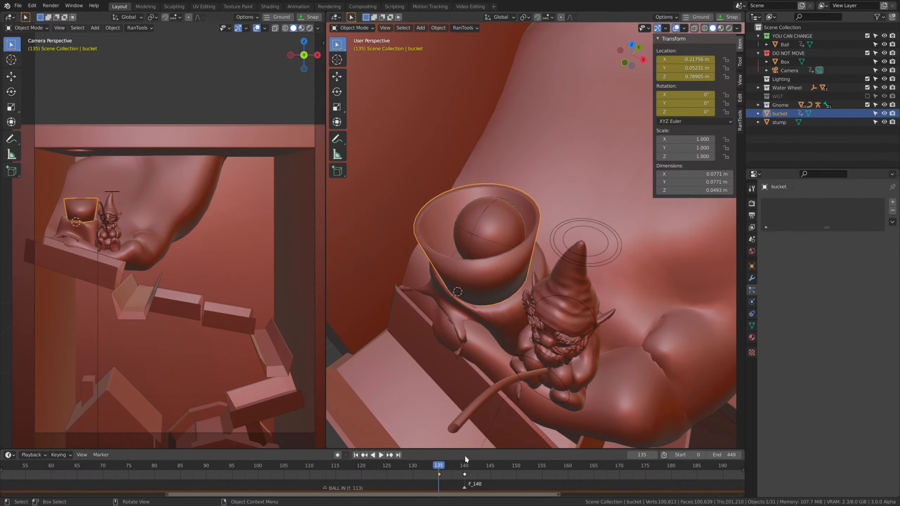
Go to frame 140 and view the tipped bucket from beside the gnome.
{"action": "left_click_drag", "start_coordinate": [441, 468], "coordinate": [463, 475]}
{"action": "middle_click_drag", "start_coordinate": [489, 227], "coordinate": [489, 291]}
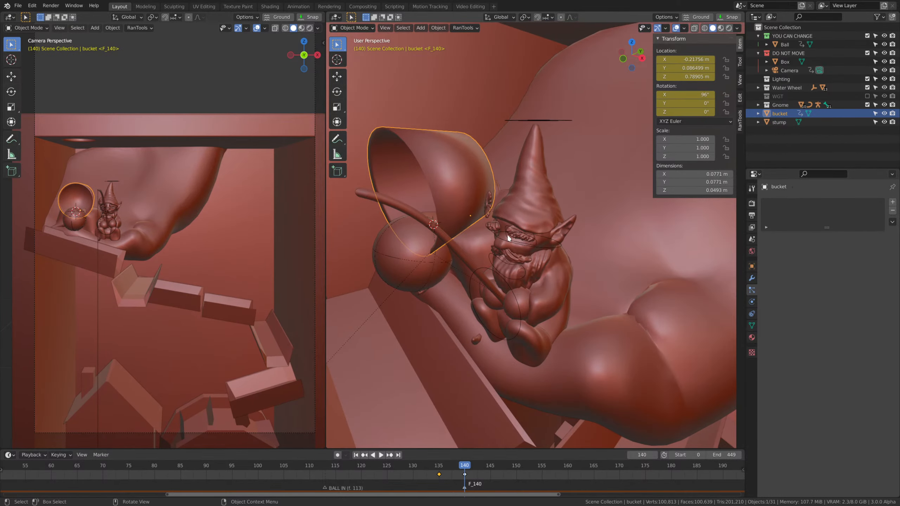
Try clearing the bucket's rotation and deleting its keyframe at frame 140.
{"action": "key", "text": "alt+r"}
{"action": "key", "text": "ctrl+z"}
{"action": "middle_click_drag", "start_coordinate": [482, 371], "coordinate": [472, 369]}
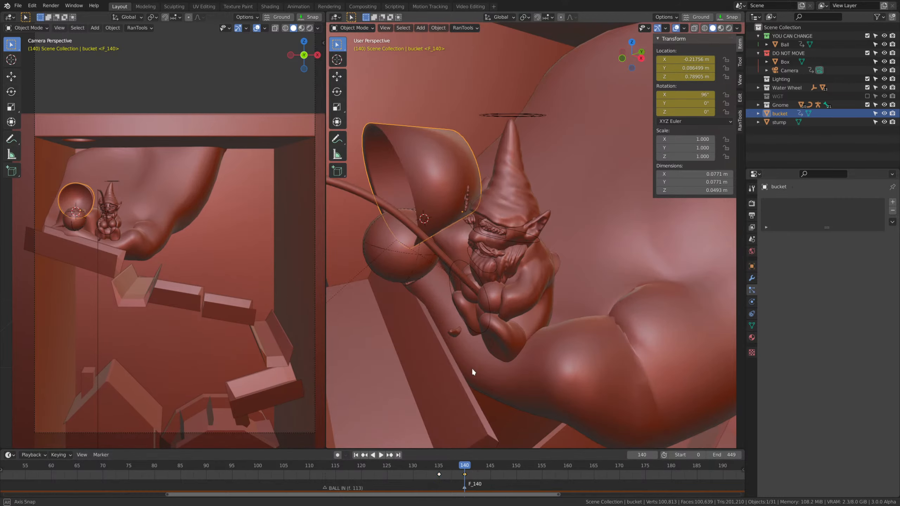
{"action": "key", "text": "Delete"}
{"action": "key", "text": "ctrl+z"}
{"action": "key", "text": "Delete"}
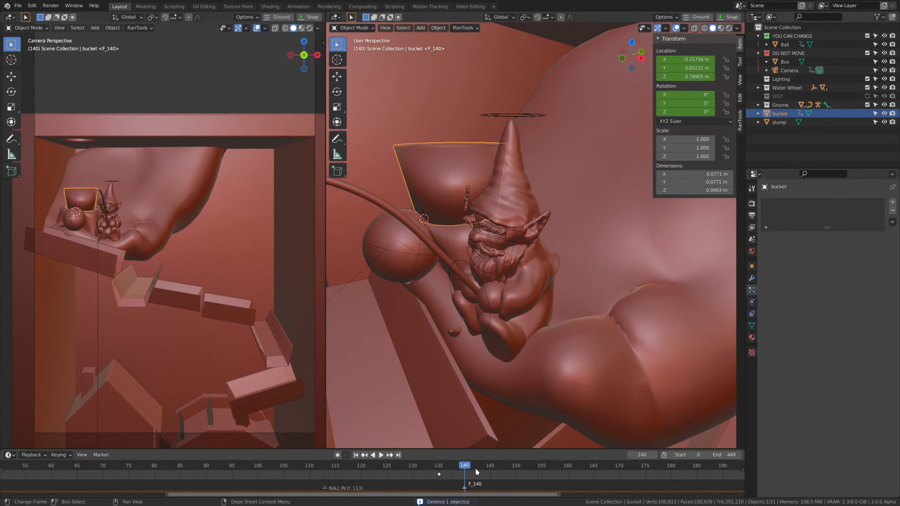
{"action": "key", "text": "ctrl+z"}
{"action": "scroll", "coordinate": [510, 327], "scroll_direction": "up", "scroll_amount": 4}
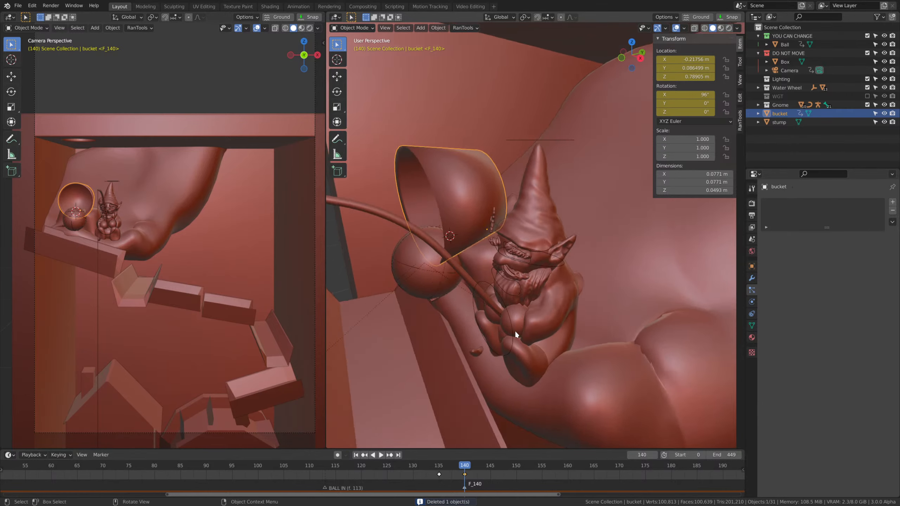
Clear the bucket's location keyframes on the X, Y and Z axes.
{"action": "right_click", "coordinate": [697, 59]}
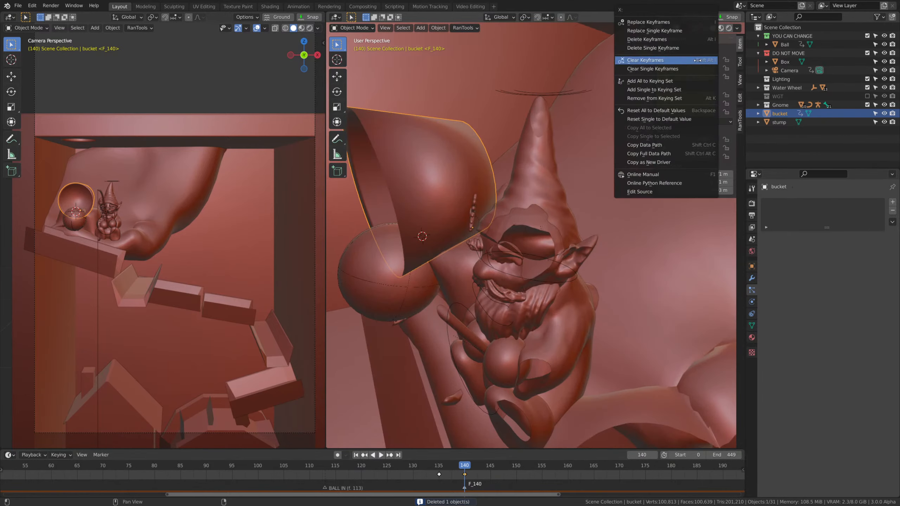
{"action": "key", "text": "Escape"}
{"action": "right_click", "coordinate": [691, 68]}
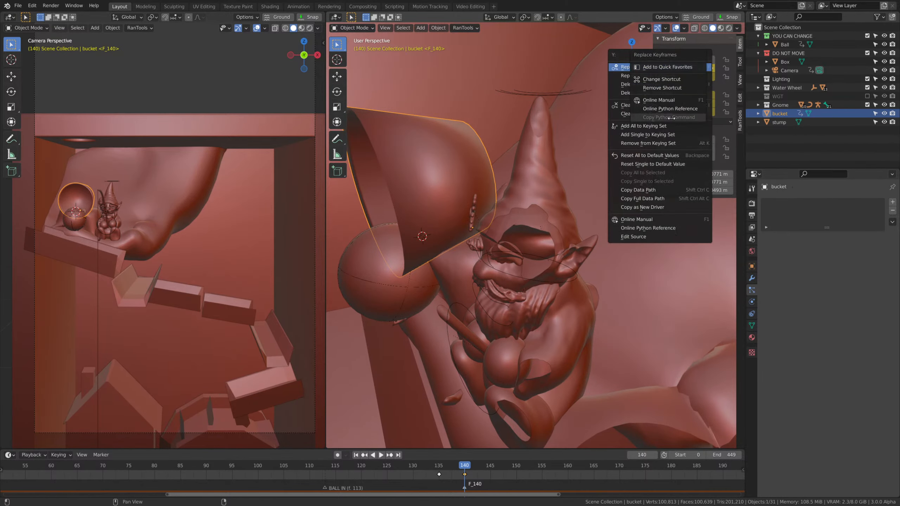
{"action": "key", "text": "Escape"}
{"action": "right_click", "coordinate": [695, 68]}
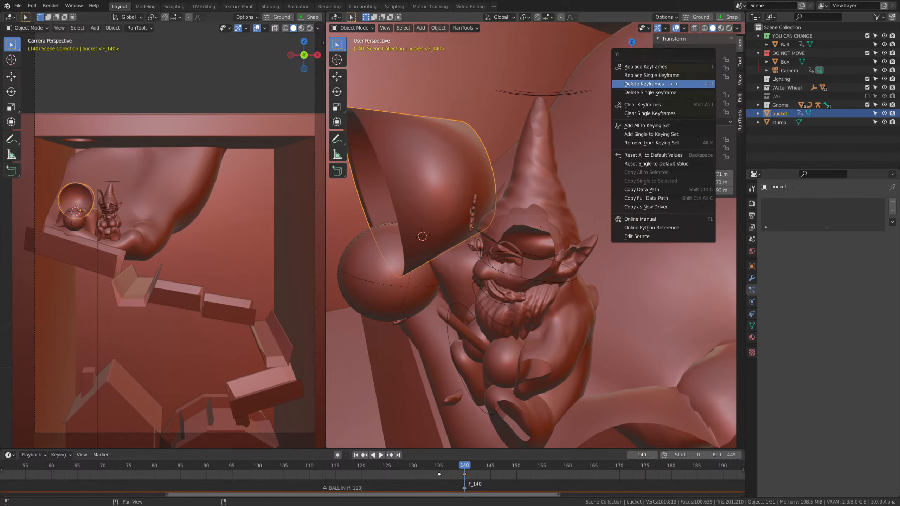
{"action": "left_click", "coordinate": [642, 104]}
{"action": "right_click", "coordinate": [683, 78]}
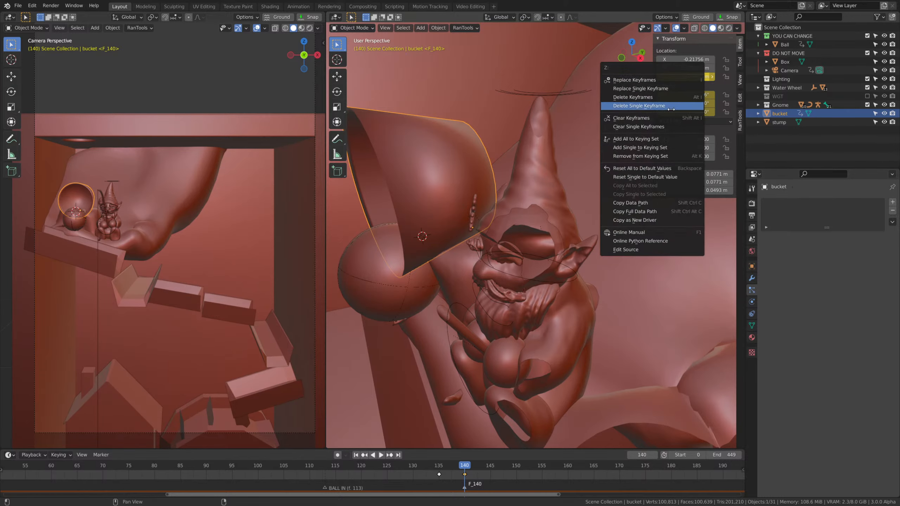
{"action": "left_click", "coordinate": [661, 106]}
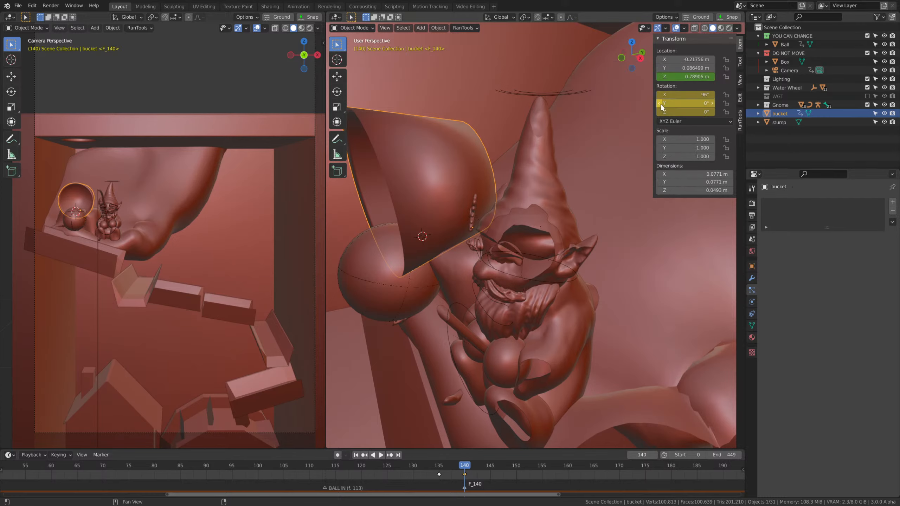
{"action": "right_click", "coordinate": [684, 77]}
{"action": "right_click", "coordinate": [684, 77]}
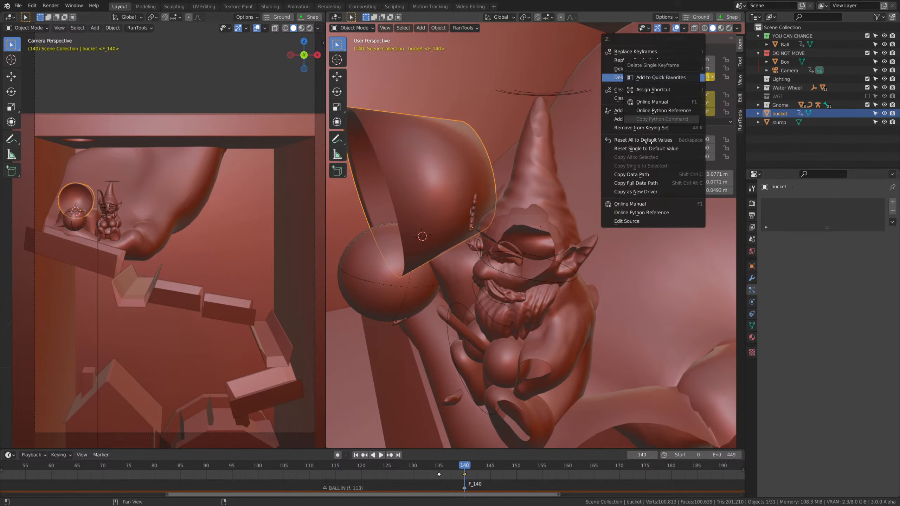
{"action": "left_click", "coordinate": [662, 98]}
Move the bucket at frame 135 along Y to about 0.054 m and insert a Location keyframe.
{"action": "left_click_drag", "start_coordinate": [464, 468], "coordinate": [440, 469]}
{"action": "key", "text": "g"}
{"action": "middle_click_drag", "start_coordinate": [535, 186], "coordinate": [580, 191]}
{"action": "key", "text": "y"}
{"action": "left_click", "coordinate": [507, 211]}
{"action": "key", "text": "i"}
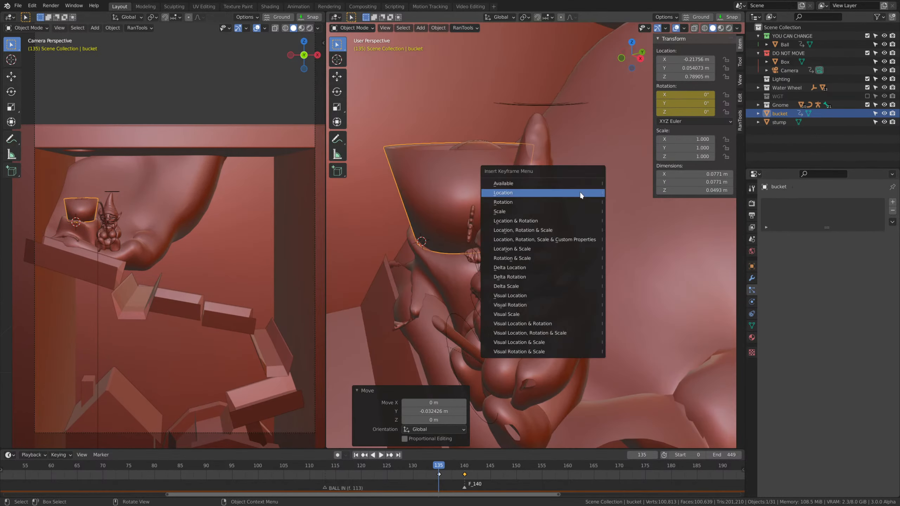
{"action": "left_click", "coordinate": [580, 195]}
Bake the rigid body world cache and play the ball run from frame 77 past the bucket tipping.
{"action": "left_click_drag", "start_coordinate": [435, 469], "coordinate": [139, 466]}
{"action": "left_click", "coordinate": [751, 241]}
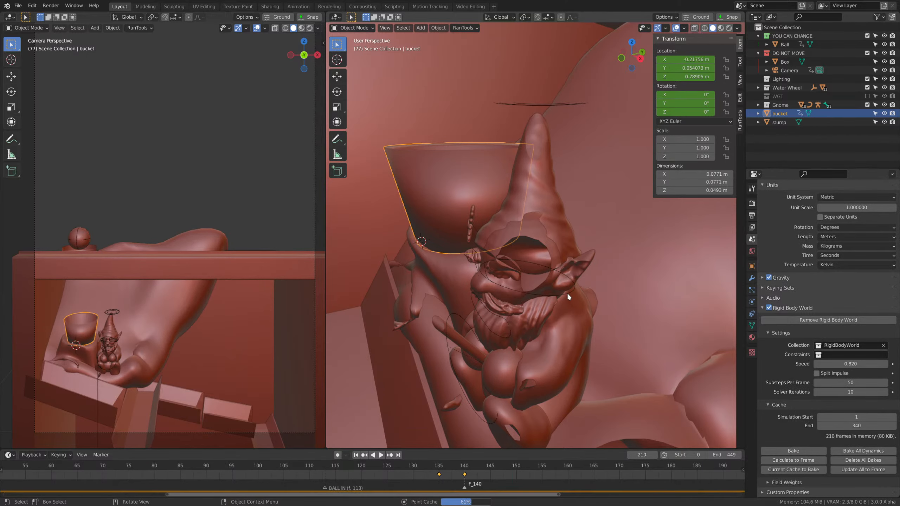
{"action": "scroll", "coordinate": [481, 292], "scroll_direction": "down", "scroll_amount": 5}
{"action": "scroll", "coordinate": [160, 346], "scroll_direction": "down", "scroll_amount": 2}
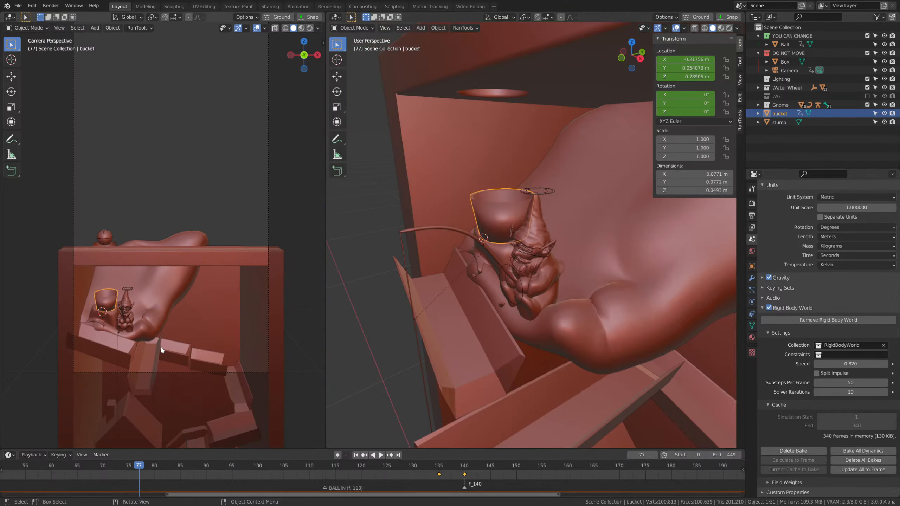
Examine the ball's path out of the tipped bucket around frames 142 to 144 from several angles.
{"action": "scroll", "coordinate": [178, 291], "scroll_direction": "down", "scroll_amount": 2}
{"action": "key", "text": "space"}
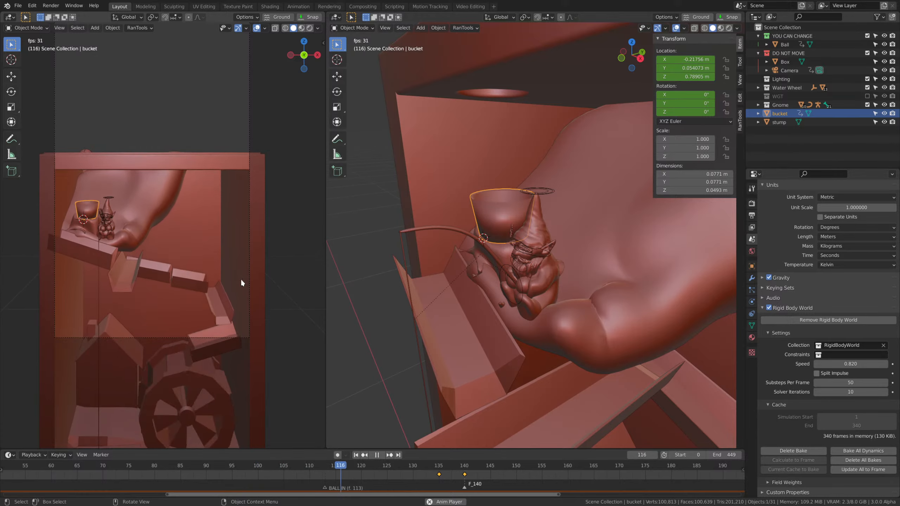
{"action": "key", "text": "space"}
{"action": "scroll", "coordinate": [528, 300], "scroll_direction": "down", "scroll_amount": 5}
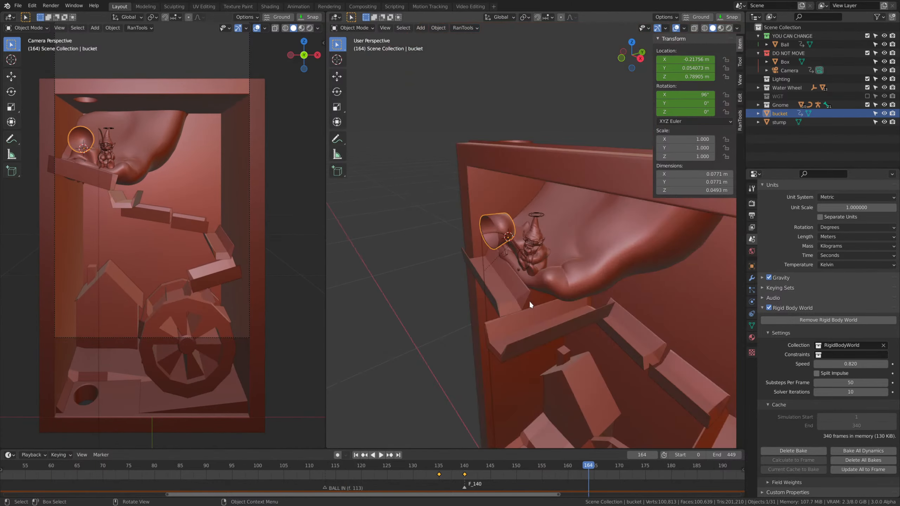
{"action": "middle_click_drag", "start_coordinate": [527, 301], "coordinate": [591, 326]}
{"action": "scroll", "coordinate": [590, 327], "scroll_direction": "up", "scroll_amount": 4}
{"action": "left_click_drag", "start_coordinate": [573, 471], "coordinate": [485, 472]}
{"action": "scroll", "coordinate": [561, 341], "scroll_direction": "down", "scroll_amount": 3}
{"action": "scroll", "coordinate": [561, 341], "scroll_direction": "down", "scroll_amount": 1}
{"action": "middle_click_drag", "start_coordinate": [560, 341], "coordinate": [565, 233], "text": "shift"}
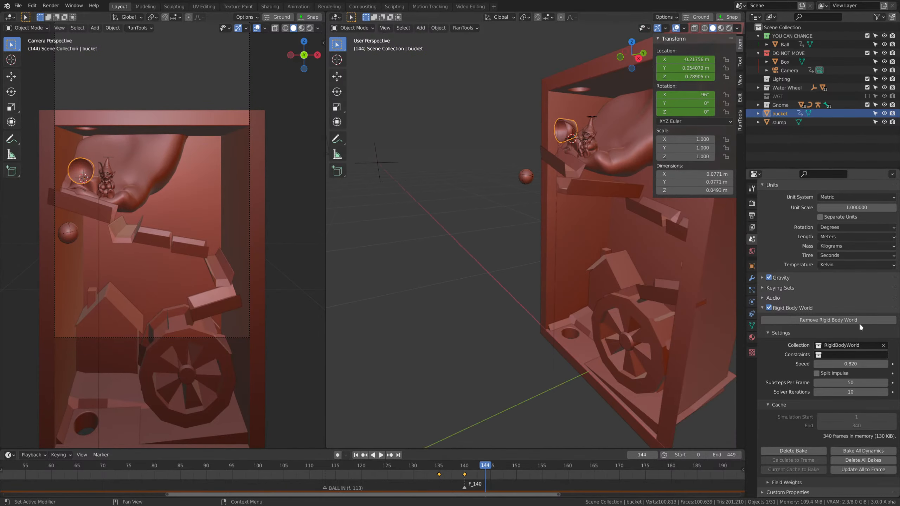
{"action": "mouse_move", "coordinate": [476, 468]}
{"action": "left_mouse_down"}
{"action": "mouse_move", "coordinate": [381, 470]}
{"action": "mouse_move", "coordinate": [479, 470]}
{"action": "mouse_move", "coordinate": [467, 470]}
{"action": "left_mouse_up"}
{"action": "middle_click_drag", "start_coordinate": [553, 277], "coordinate": [535, 245]}
{"action": "middle_click_drag", "start_coordinate": [535, 245], "coordinate": [605, 311], "text": "shift"}
{"action": "scroll", "coordinate": [559, 310], "scroll_direction": "up", "scroll_amount": 5}
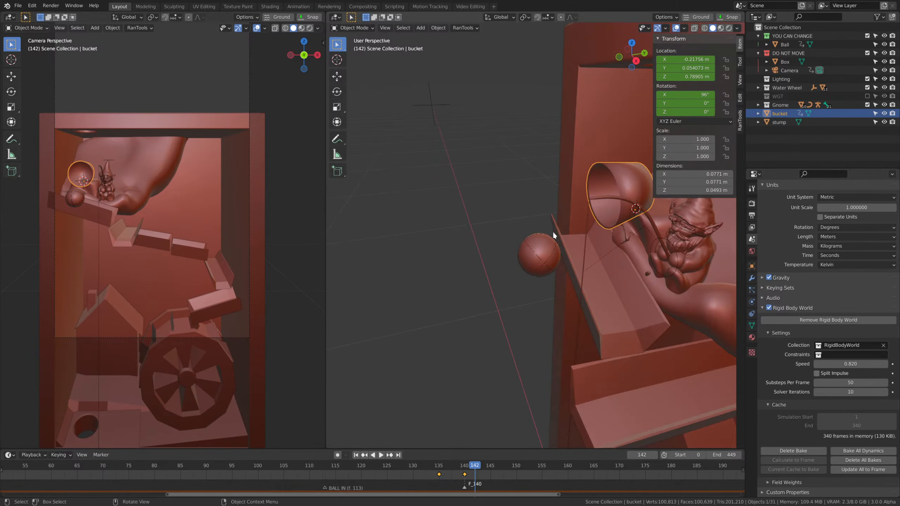
{"action": "scroll", "coordinate": [553, 234], "scroll_direction": "down", "scroll_amount": 4}
Add a plane at frame 123, scaled to about 0.078 m and stood upright with a 90° X rotation in front of the box.
{"action": "left_click_drag", "start_coordinate": [460, 470], "coordinate": [377, 470]}
{"action": "key", "text": "shift+a"}
{"action": "mouse_move", "coordinate": [526, 214]}
{"action": "left_click", "coordinate": [570, 223]}
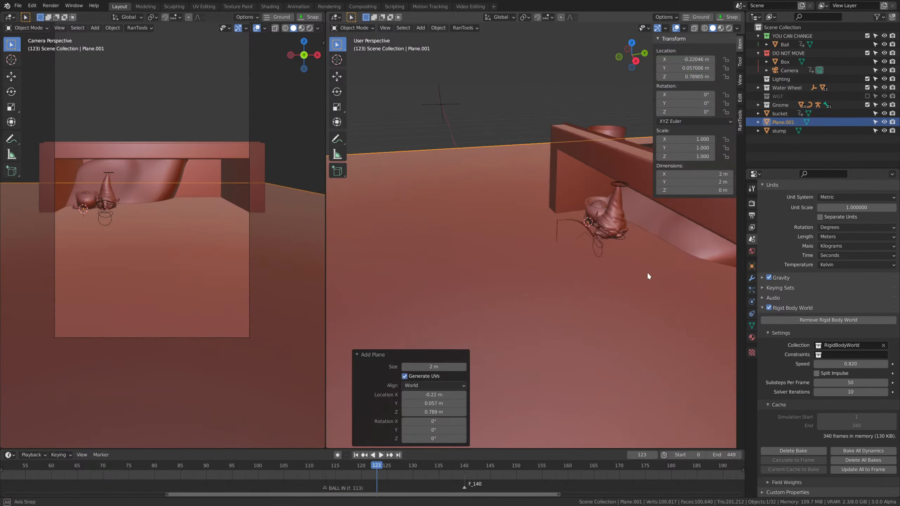
{"action": "middle_click_drag", "start_coordinate": [647, 271], "coordinate": [712, 255]}
{"action": "scroll", "coordinate": [711, 254], "scroll_direction": "down", "scroll_amount": 5}
{"action": "key", "text": "s"}
{"action": "left_click", "coordinate": [532, 227]}
{"action": "scroll", "coordinate": [619, 258], "scroll_direction": "up", "scroll_amount": 5}
{"action": "key", "text": "s"}
{"action": "left_click", "coordinate": [651, 230]}
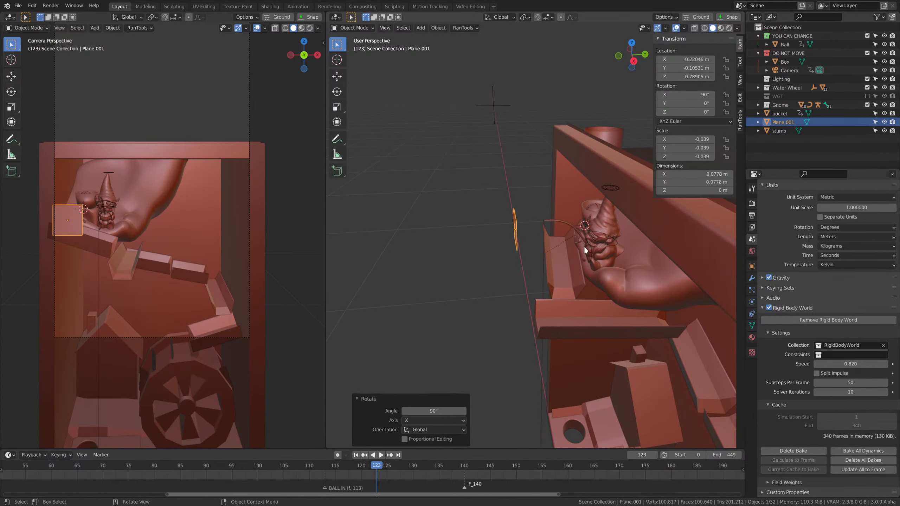
Enlarge the plane to about 0.166 m and move it along Y to about -0.052 m, close to the bucket.
{"action": "middle_click_drag", "start_coordinate": [499, 279], "coordinate": [597, 246]}
{"action": "key", "text": "s"}
{"action": "middle_click_drag", "start_coordinate": [635, 285], "coordinate": [568, 300]}
{"action": "key", "text": "g"}
{"action": "left_click", "coordinate": [636, 306]}
Rotate the plane about Z to about -7.35° and raise it by about 0.008 m.
{"action": "middle_click_drag", "start_coordinate": [637, 306], "coordinate": [590, 314]}
{"action": "key", "text": "r"}
{"action": "key", "text": "z"}
{"action": "left_click", "coordinate": [604, 358]}
{"action": "key", "text": "g"}
{"action": "key", "text": "z"}
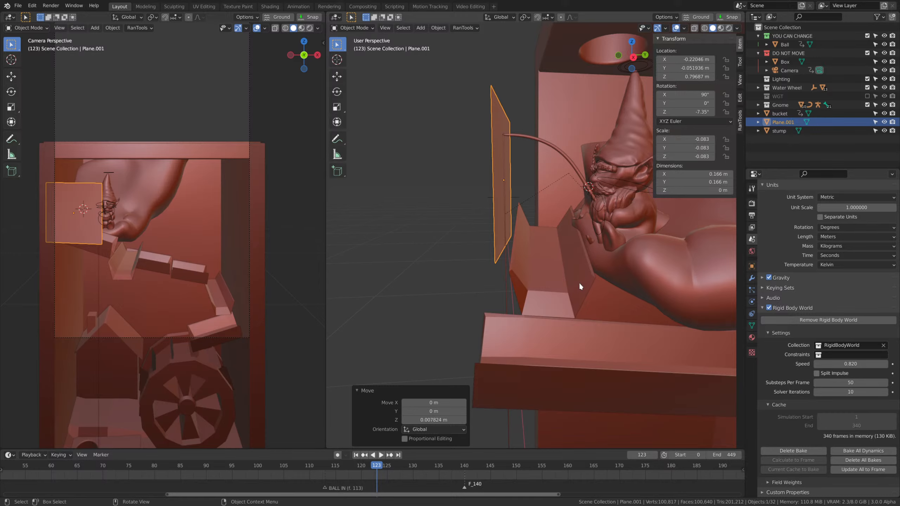
Make the plane a Passive rigid body with its collision margin turned off.
{"action": "middle_click_drag", "start_coordinate": [579, 286], "coordinate": [525, 268]}
{"action": "middle_click_drag", "start_coordinate": [483, 310], "coordinate": [522, 215]}
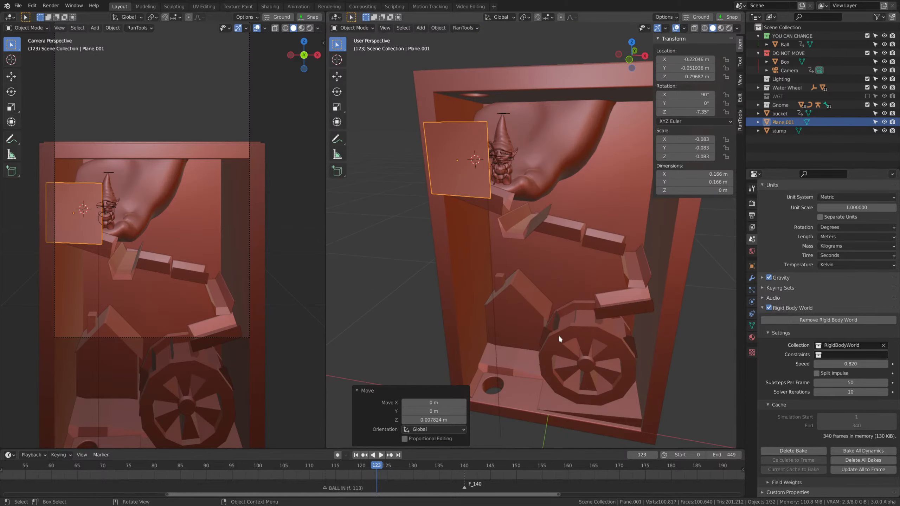
{"action": "middle_click_drag", "start_coordinate": [558, 335], "coordinate": [421, 369]}
{"action": "middle_click_drag", "start_coordinate": [602, 355], "coordinate": [607, 320]}
{"action": "middle_click_drag", "start_coordinate": [495, 342], "coordinate": [556, 309]}
{"action": "scroll", "coordinate": [557, 310], "scroll_direction": "up", "scroll_amount": 1}
{"action": "left_click", "coordinate": [751, 300]}
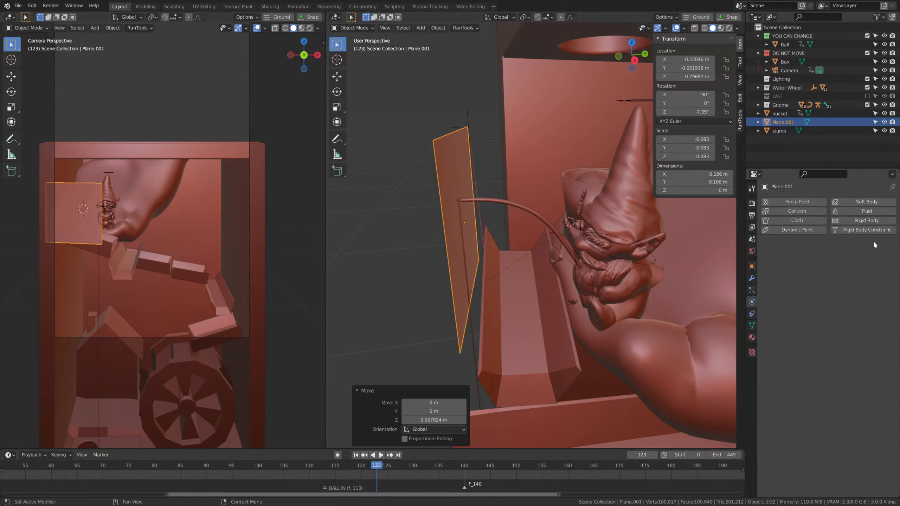
{"action": "left_click", "coordinate": [867, 220]}
{"action": "left_click", "coordinate": [824, 274]}
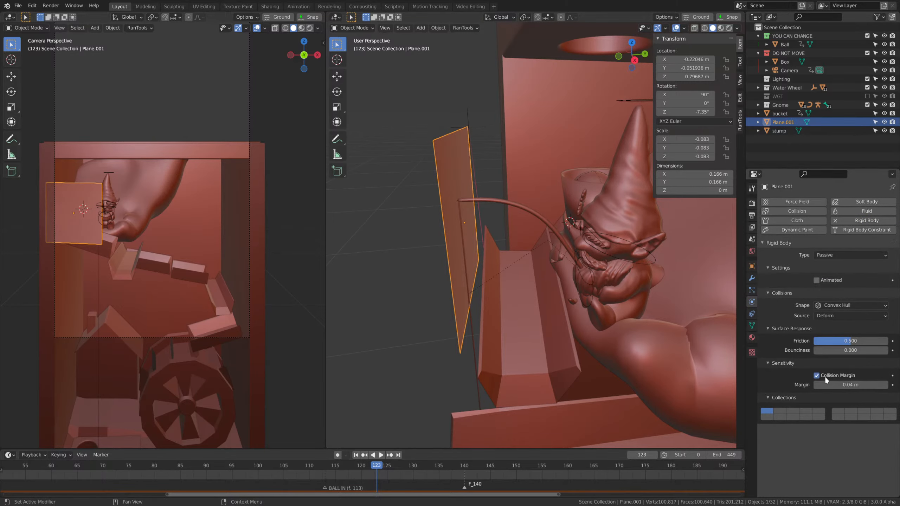
Play the simulation from its early frames up to frame 105 to check the ball's approach to the bucket.
{"action": "left_click_drag", "start_coordinate": [170, 467], "coordinate": [32, 473]}
{"action": "scroll", "coordinate": [188, 464], "scroll_direction": "down", "scroll_amount": 8}
{"action": "key", "text": "space"}
{"action": "scroll", "coordinate": [481, 261], "scroll_direction": "down", "scroll_amount": 5}
{"action": "middle_click_drag", "start_coordinate": [481, 261], "coordinate": [497, 253]}
{"action": "scroll", "coordinate": [497, 253], "scroll_direction": "up", "scroll_amount": 2}
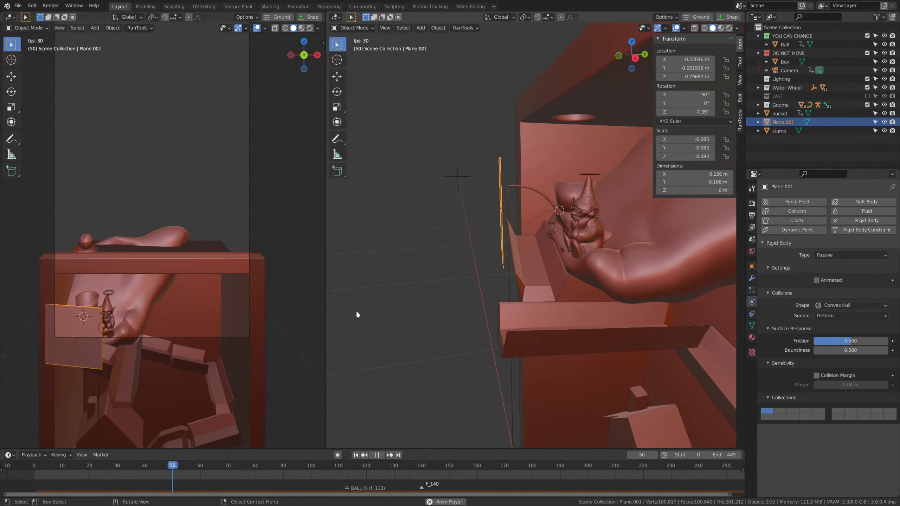
{"action": "scroll", "coordinate": [192, 321], "scroll_direction": "up", "scroll_amount": 1}
{"action": "key", "text": "space"}
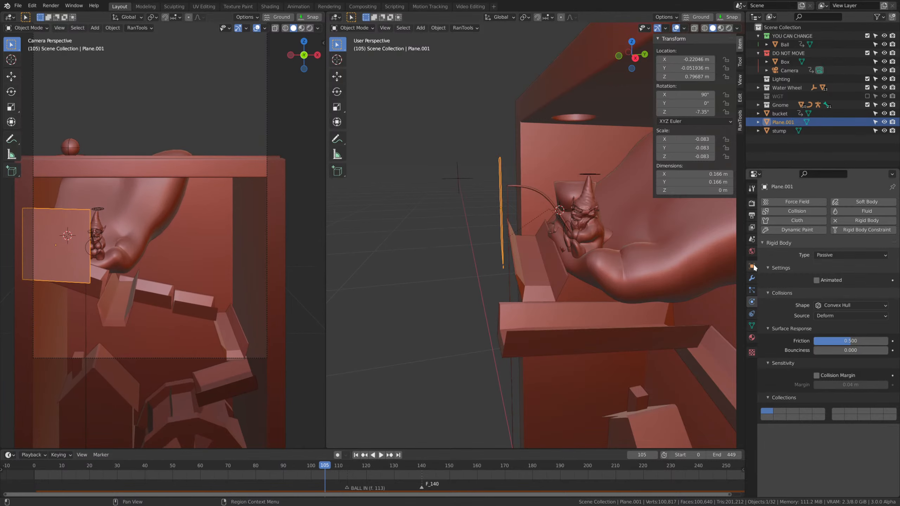
Set the plane's viewport display to Wire so the bucket behind it can be seen.
{"action": "left_click", "coordinate": [752, 266]}
{"action": "scroll", "coordinate": [840, 446], "scroll_direction": "down", "scroll_amount": 6}
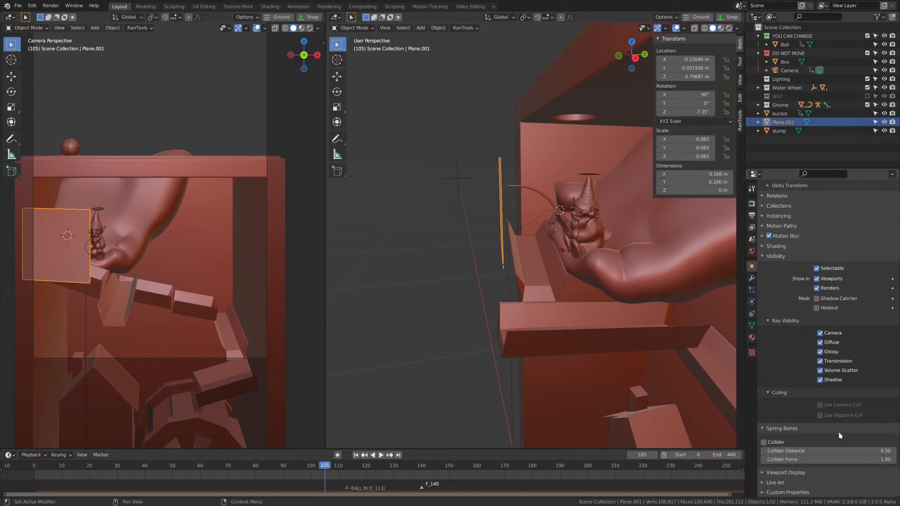
{"action": "left_click", "coordinate": [775, 256]}
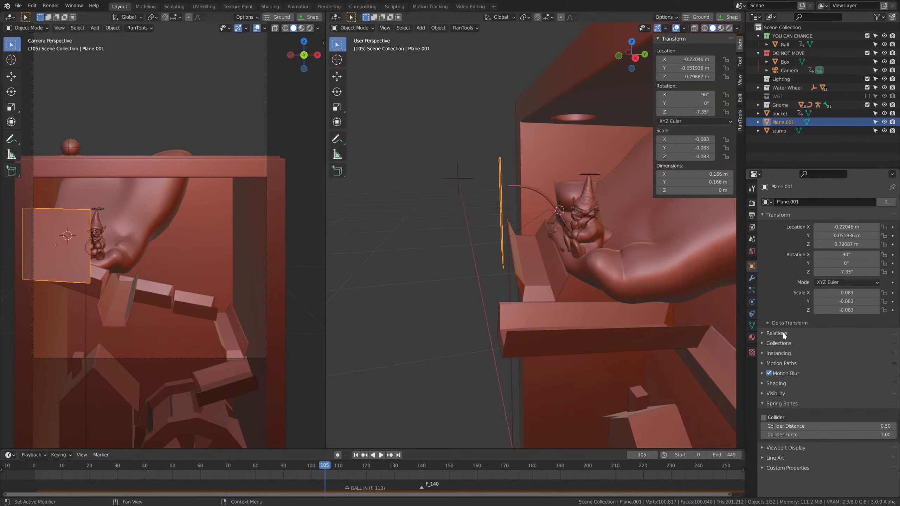
{"action": "left_click", "coordinate": [779, 404]}
{"action": "left_click", "coordinate": [777, 394]}
{"action": "scroll", "coordinate": [833, 413], "scroll_direction": "down", "scroll_amount": 6}
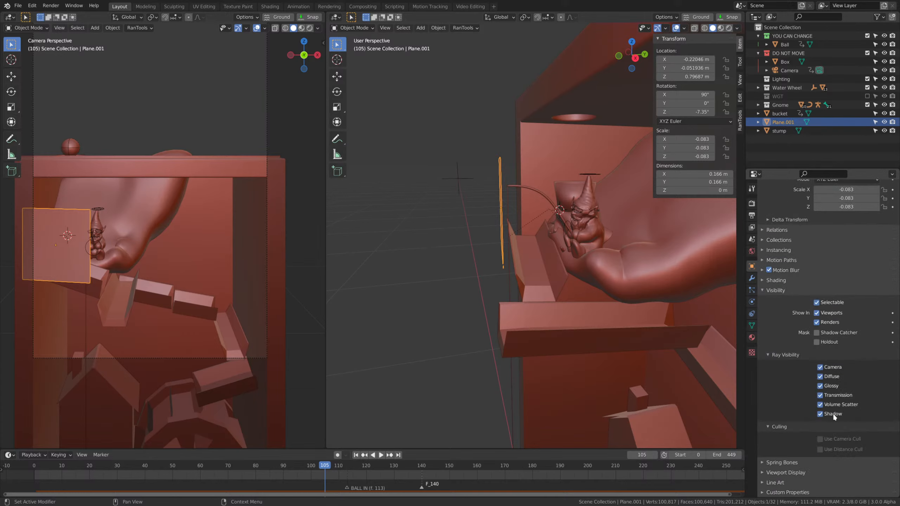
{"action": "left_click", "coordinate": [776, 290]}
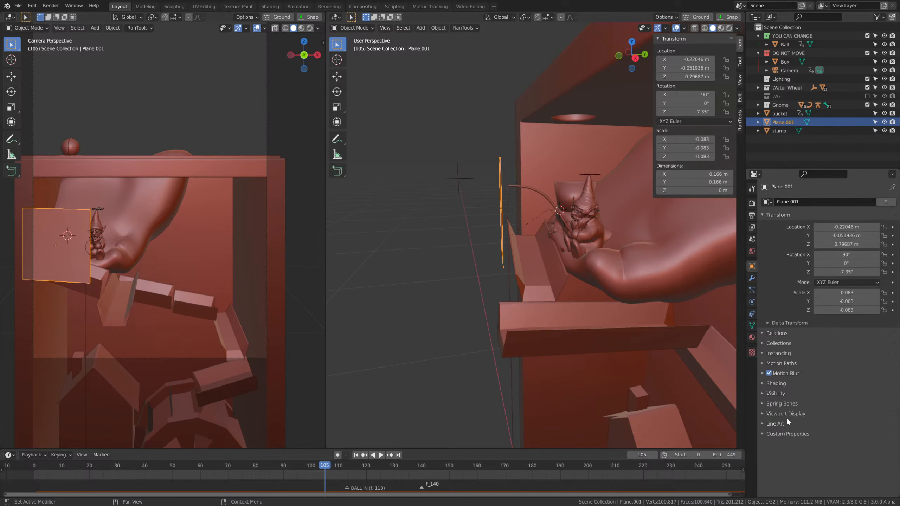
{"action": "left_click", "coordinate": [786, 413]}
{"action": "scroll", "coordinate": [815, 422], "scroll_direction": "down", "scroll_amount": 3}
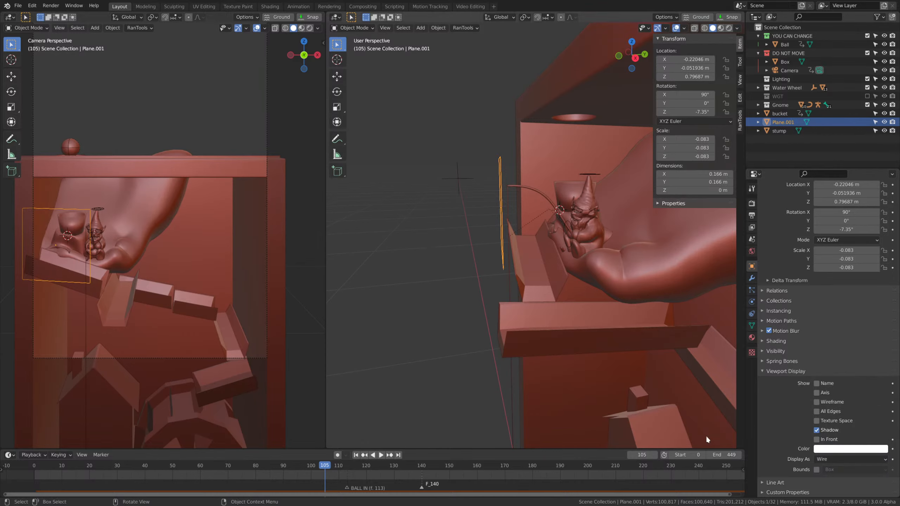
Play the simulation from the first frame through frame 160 and watch the tipping bucket behind the plane.
{"action": "key", "text": "shift+Left"}
{"action": "key", "text": "space"}
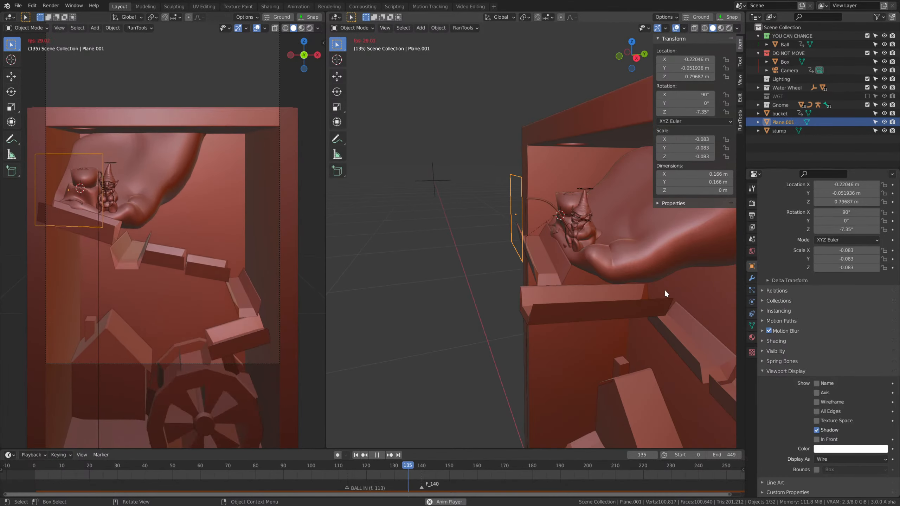
{"action": "key", "text": "space"}
Enable the plane's collision margin at 0.05 m and replay the simulation from the first frame.
{"action": "left_click", "coordinate": [752, 302]}
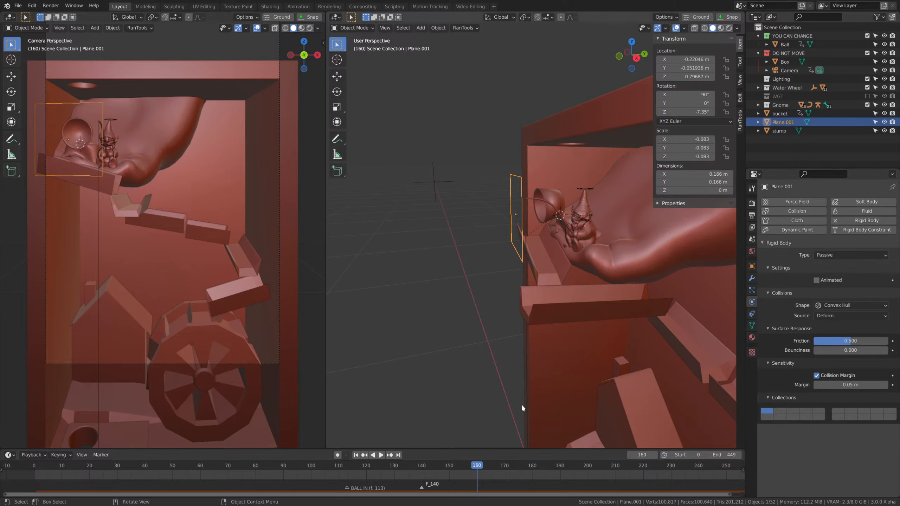
{"action": "key", "text": "shift+Left"}
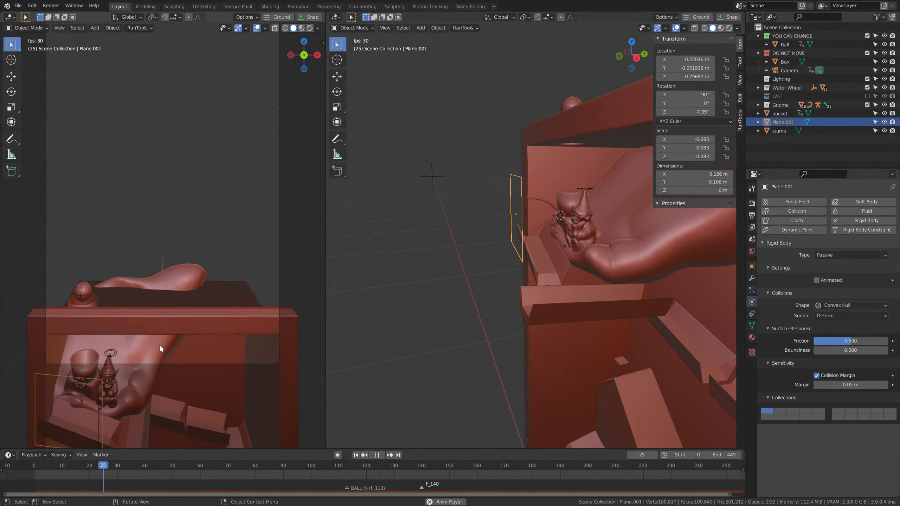
{"action": "middle_click_drag", "start_coordinate": [652, 273], "coordinate": [642, 271]}
{"action": "scroll", "coordinate": [642, 272], "scroll_direction": "up", "scroll_amount": 2}
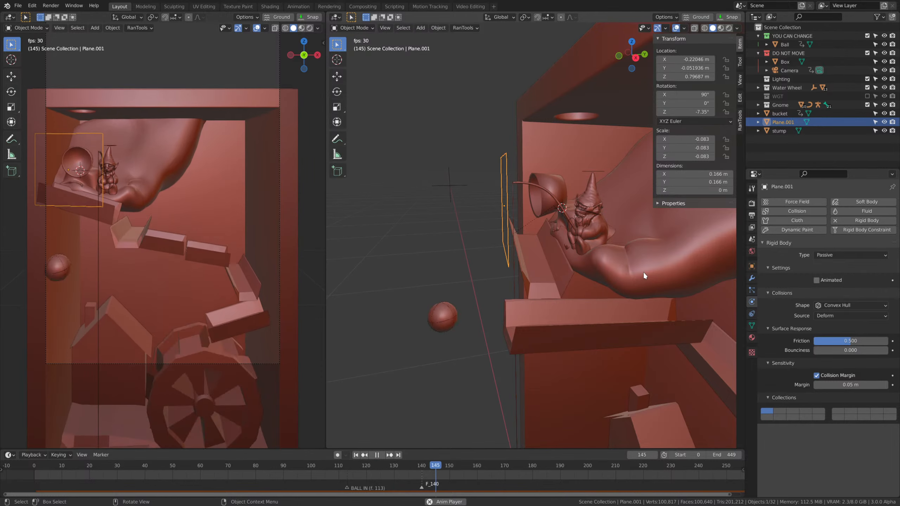
{"action": "key", "text": "space"}
{"action": "middle_click_drag", "start_coordinate": [635, 272], "coordinate": [651, 256]}
Delete the baked rigid body cache and run the simulation again from the first frame to about frame 159.
{"action": "left_click", "coordinate": [753, 238]}
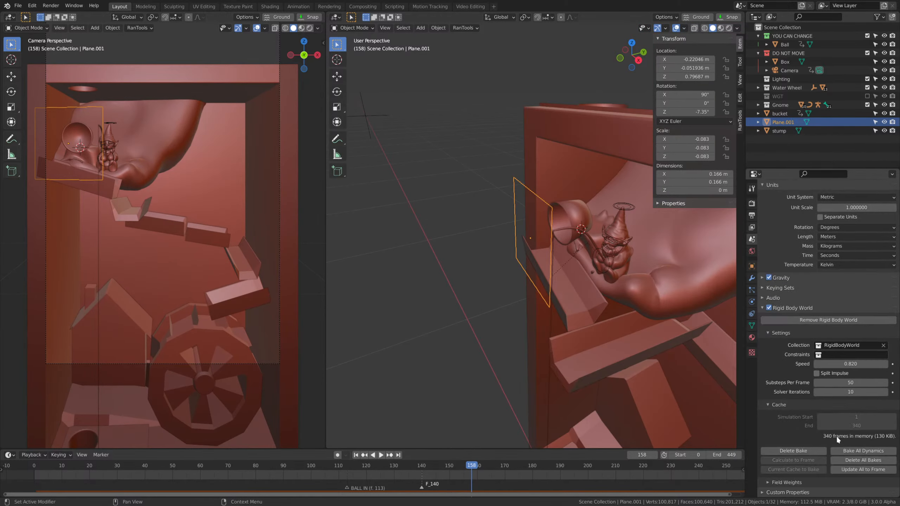
{"action": "key", "text": "shift+Left"}
{"action": "key", "text": "space"}
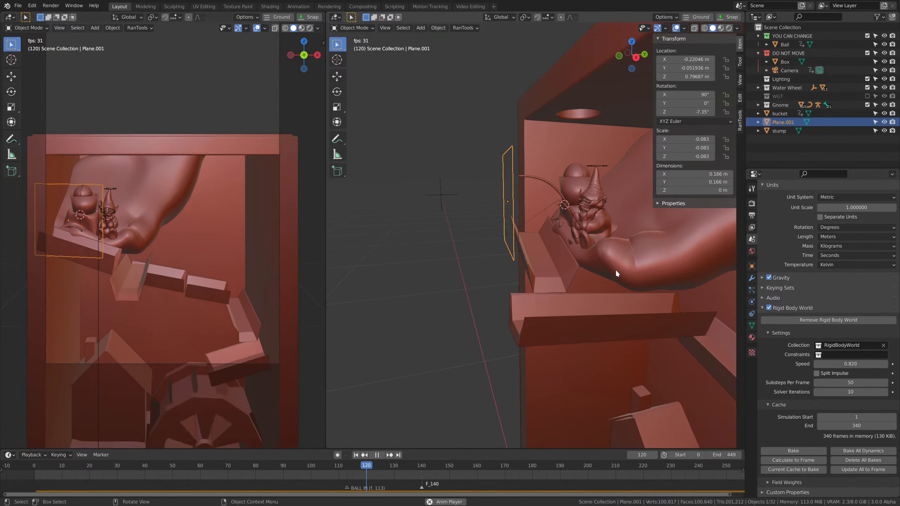
{"action": "key", "text": "space"}
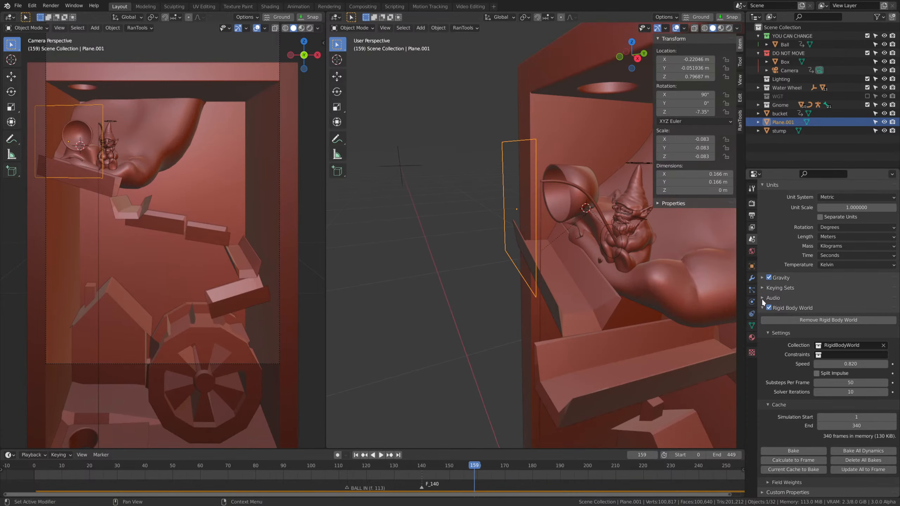
At frame 136, extrude the blocking plane's face along its normal into a thin box about 0.017 m thick.
{"action": "left_click", "coordinate": [752, 302]}
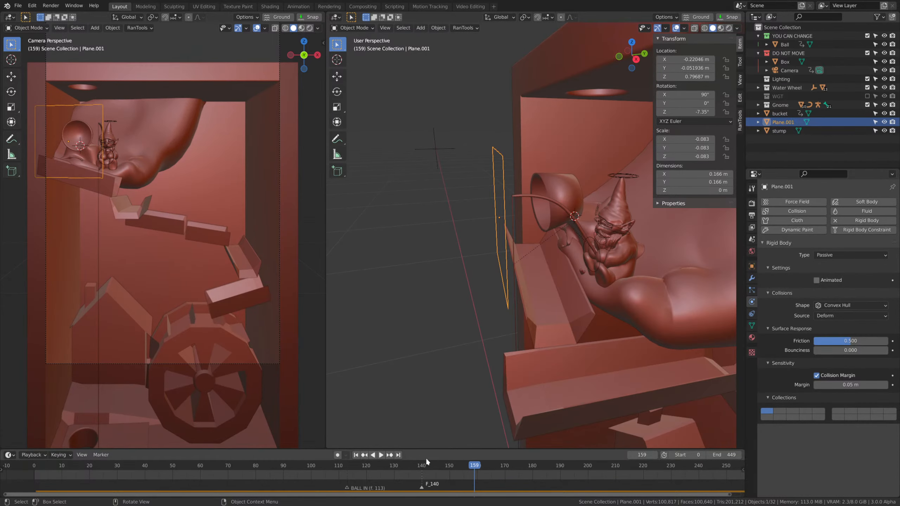
{"action": "left_click", "coordinate": [411, 466]}
{"action": "key", "text": "Tab"}
{"action": "scroll", "coordinate": [519, 216], "scroll_direction": "up", "scroll_amount": 4}
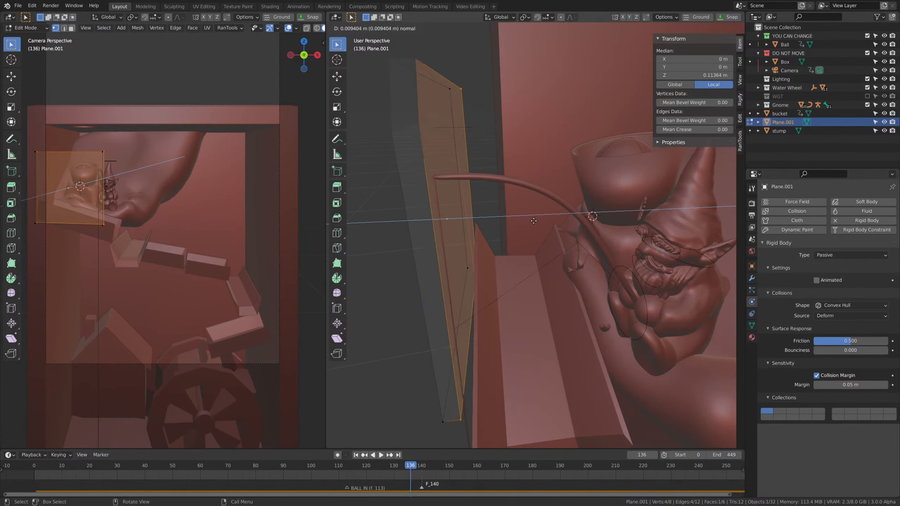
{"action": "left_click", "coordinate": [547, 221]}
{"action": "key", "text": "Tab"}
Apply the scale and the rotation of the thickened blocking plane.
{"action": "middle_click_drag", "start_coordinate": [547, 212], "coordinate": [596, 245]}
{"action": "scroll", "coordinate": [596, 247], "scroll_direction": "down", "scroll_amount": 5}
{"action": "key", "text": "ctrl+a"}
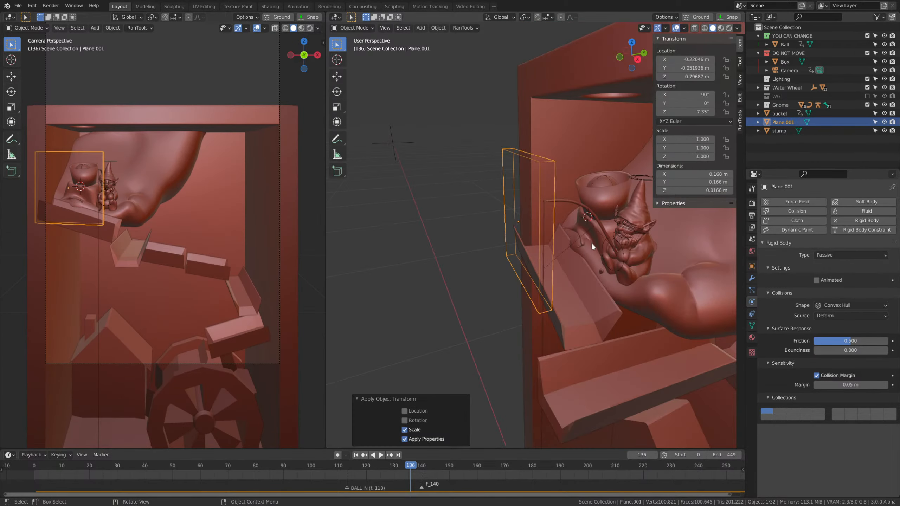
{"action": "key", "text": "ctrl+a"}
{"action": "left_click", "coordinate": [568, 240]}
Replay the simulation from the first frame through frame 163 and disable the blocking plane's collision margin.
{"action": "key", "text": "shift+Left"}
{"action": "key", "text": "space"}
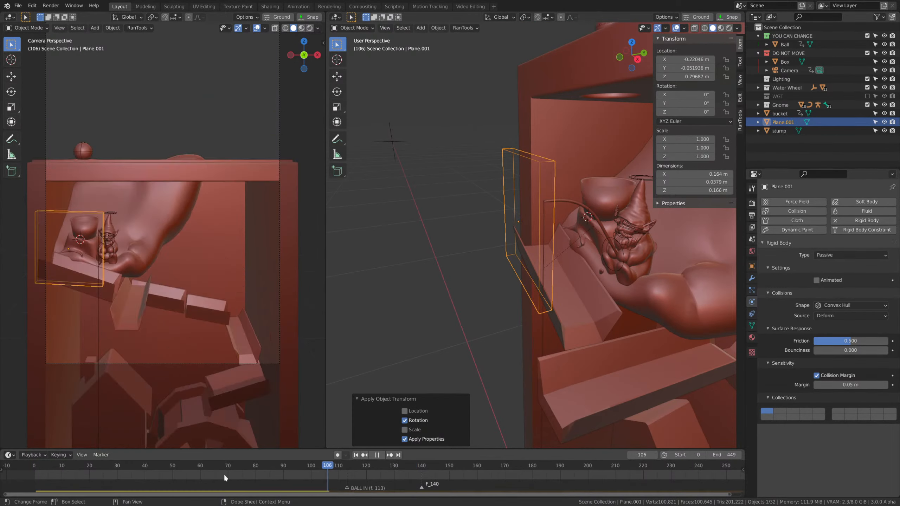
{"action": "key", "text": "shift+Left"}
{"action": "middle_click_drag", "start_coordinate": [654, 376], "coordinate": [619, 357]}
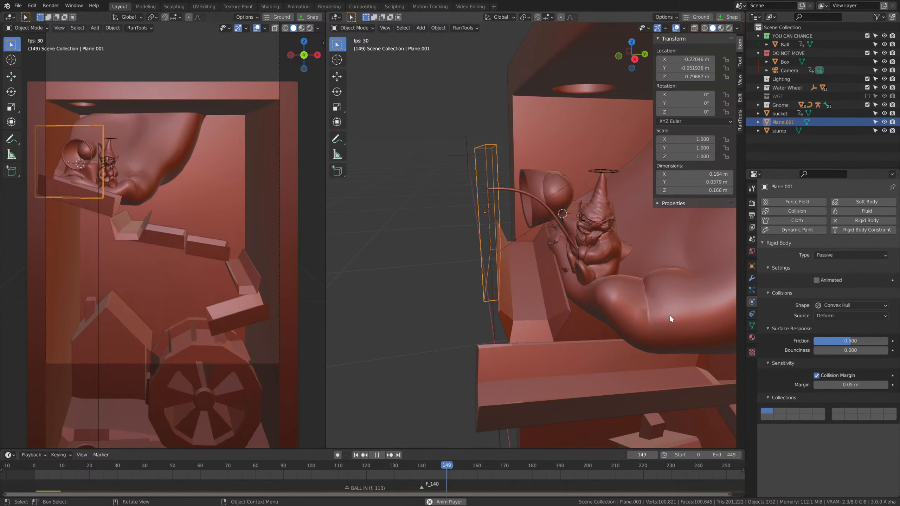
{"action": "key", "text": "space"}
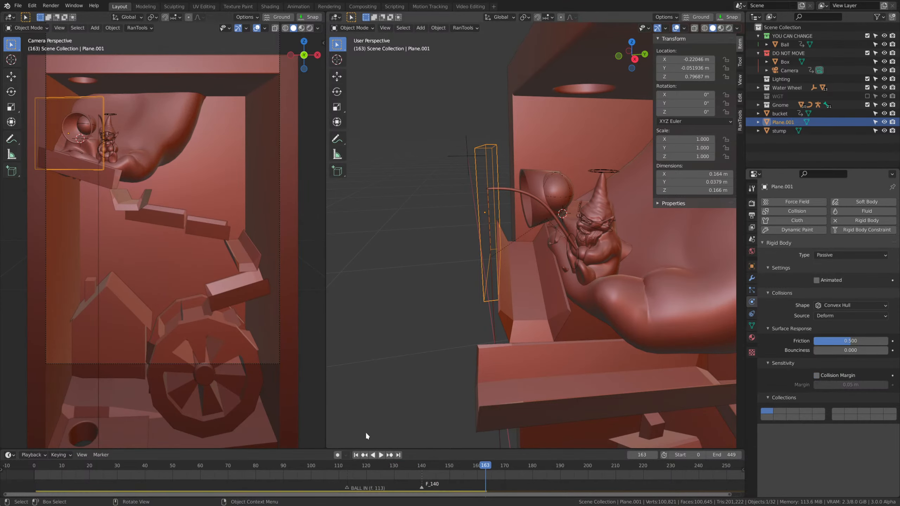
Play the simulation from the first frame through frame 174 and examine the ball between bucket and blocking plane.
{"action": "left_click", "coordinate": [356, 455]}
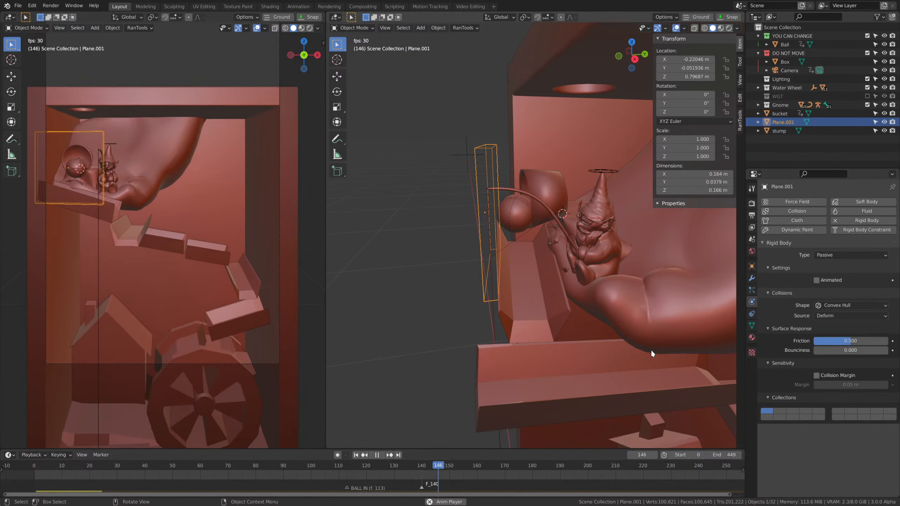
{"action": "key", "text": "space"}
{"action": "middle_click_drag", "start_coordinate": [606, 309], "coordinate": [606, 312]}
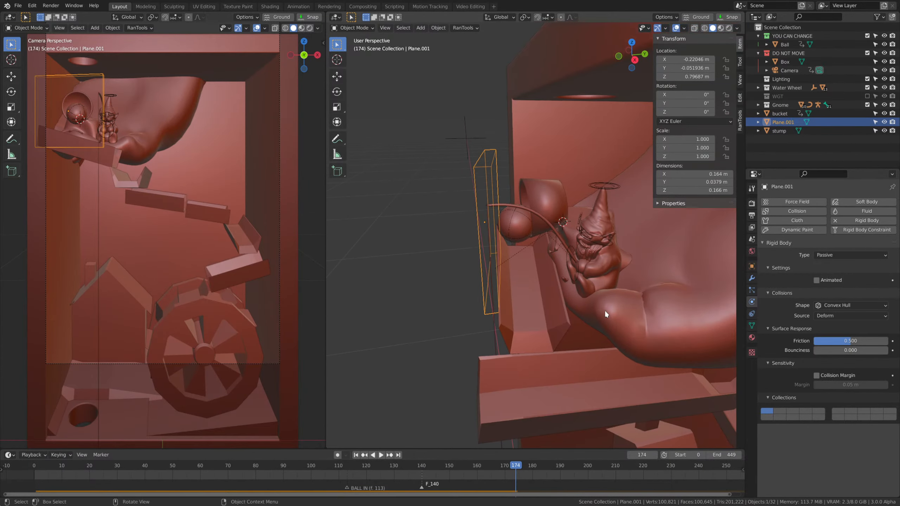
Move the blocking plane about -0.018 m along the global Y axis, away from the bucket.
{"action": "key", "text": "g"}
{"action": "key", "text": "y"}
{"action": "left_click", "coordinate": [590, 308]}
{"action": "scroll", "coordinate": [586, 299], "scroll_direction": "up", "scroll_amount": 4}
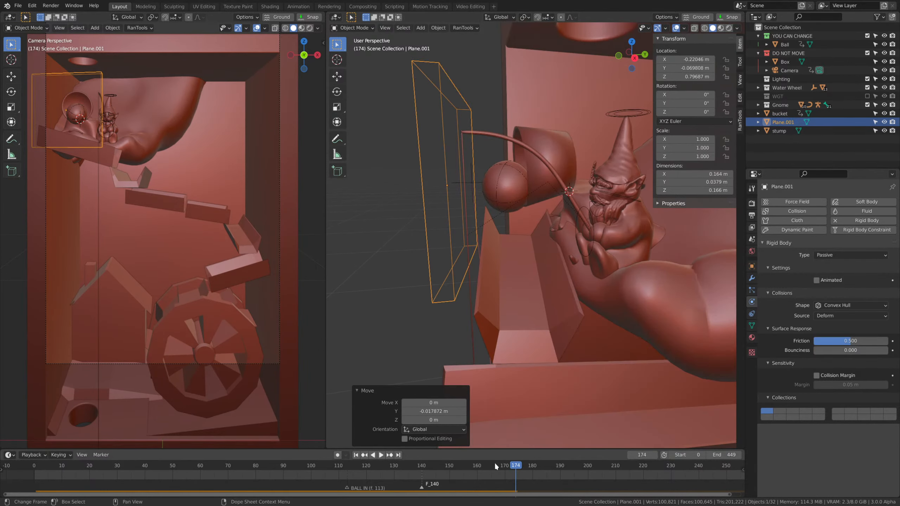
Rewind to the start and run the simulation through frame 162, checking how the ball leaves the bucket.
{"action": "left_click_drag", "start_coordinate": [495, 463], "coordinate": [49, 455]}
{"action": "key", "text": "space"}
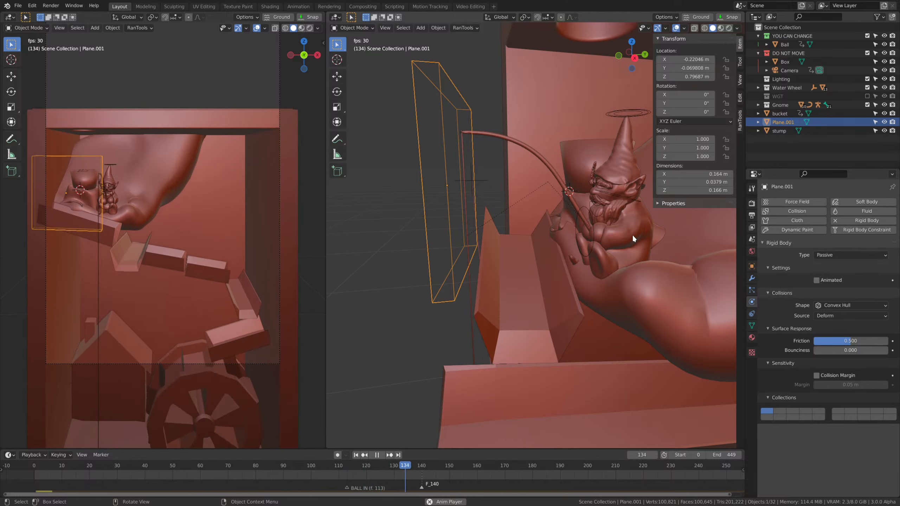
{"action": "key", "text": "space"}
{"action": "middle_click_drag", "start_coordinate": [633, 238], "coordinate": [583, 269]}
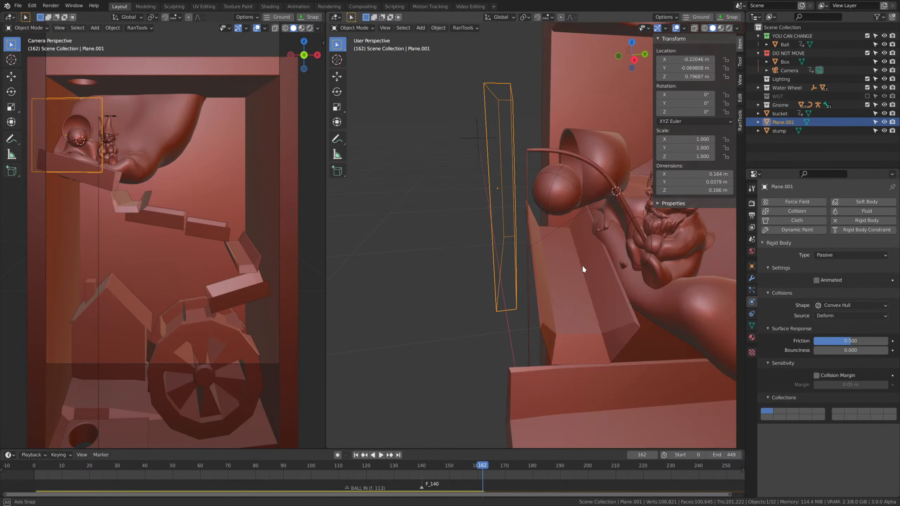
{"action": "left_click", "coordinate": [572, 267]}
Go back to frame 97 and open the bucket's mesh in Edit Mode.
{"action": "left_click_drag", "start_coordinate": [483, 466], "coordinate": [303, 434]}
{"action": "middle_click_drag", "start_coordinate": [569, 276], "coordinate": [419, 276], "text": "shift"}
{"action": "left_click", "coordinate": [427, 218]}
{"action": "middle_click_drag", "start_coordinate": [427, 218], "coordinate": [514, 262]}
{"action": "key", "text": "Tab"}
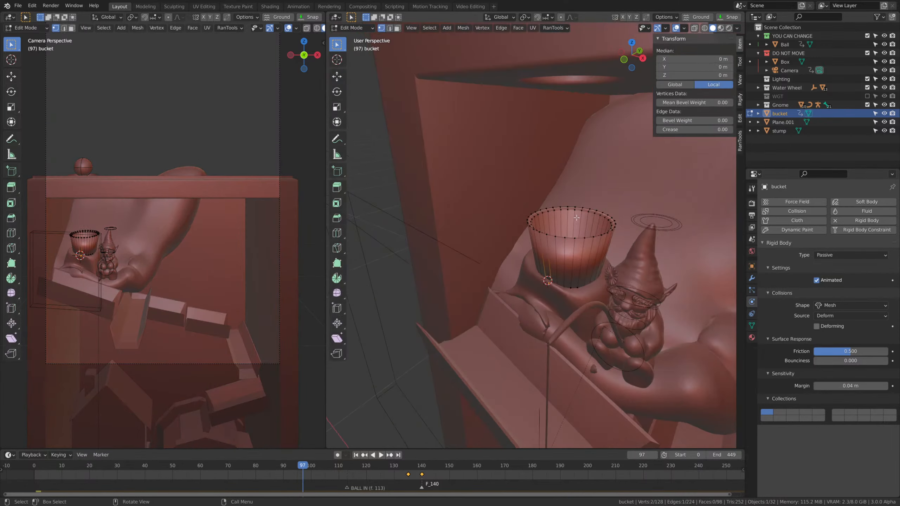
Box-select the vertices of the bucket's upper rim in wireframe display.
{"action": "scroll", "coordinate": [581, 249], "scroll_direction": "up", "scroll_amount": 2}
{"action": "mouse_move", "coordinate": [581, 248]}
{"action": "middle_mouse_down"}
{"action": "mouse_move", "coordinate": [666, 235]}
{"action": "mouse_move", "coordinate": [652, 230]}
{"action": "mouse_move", "coordinate": [579, 258]}
{"action": "mouse_move", "coordinate": [577, 266]}
{"action": "middle_mouse_up"}
{"action": "key", "text": "z"}
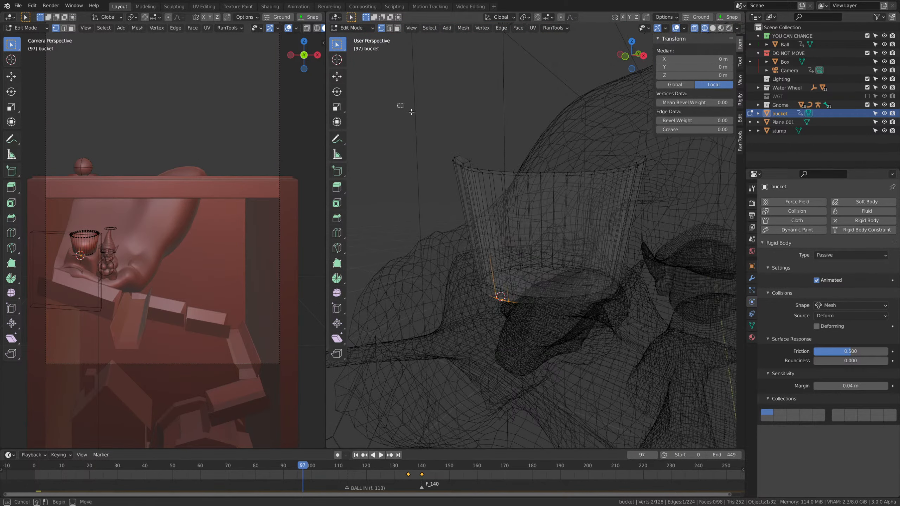
{"action": "left_click_drag", "start_coordinate": [401, 106], "coordinate": [681, 217]}
{"action": "key", "text": "z"}
{"action": "scroll", "coordinate": [523, 233], "scroll_direction": "down", "scroll_amount": 4}
{"action": "middle_click_drag", "start_coordinate": [523, 233], "coordinate": [519, 259]}
{"action": "scroll", "coordinate": [517, 262], "scroll_direction": "up", "scroll_amount": 2}
{"action": "key", "text": "z"}
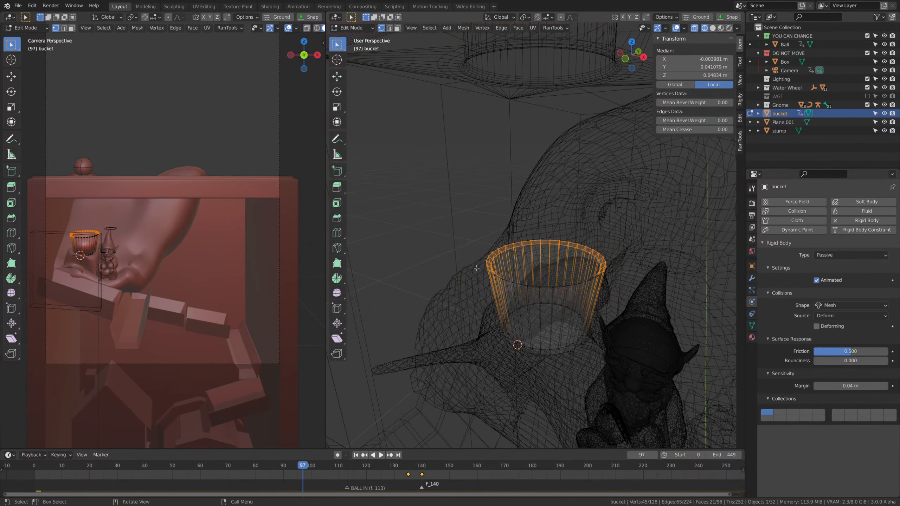
Refine the selection to the bucket's complete inner and outer rim, excluding the inner bottom vertices, and return to solid display.
{"action": "key", "text": "z"}
{"action": "left_click", "coordinate": [663, 294]}
{"action": "left_click", "coordinate": [529, 315]}
{"action": "left_click_drag", "start_coordinate": [512, 299], "coordinate": [598, 332]}
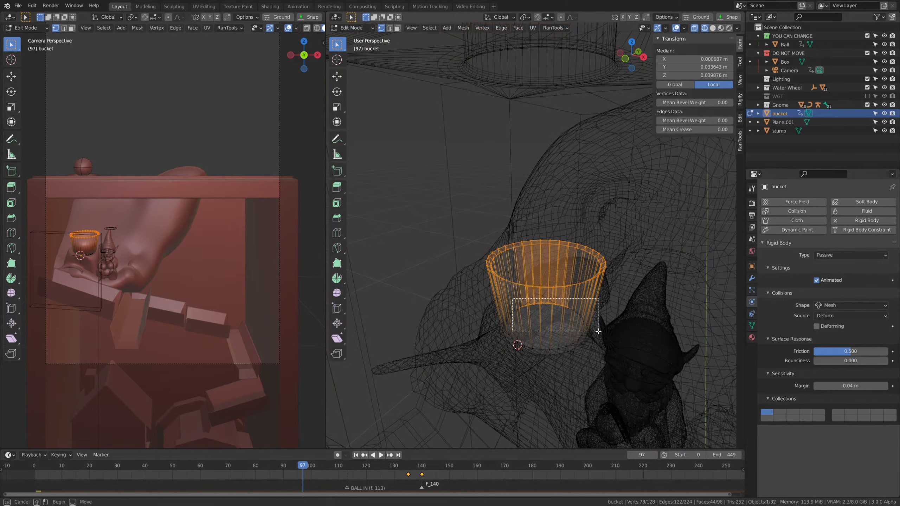
{"action": "left_click", "coordinate": [668, 315]}
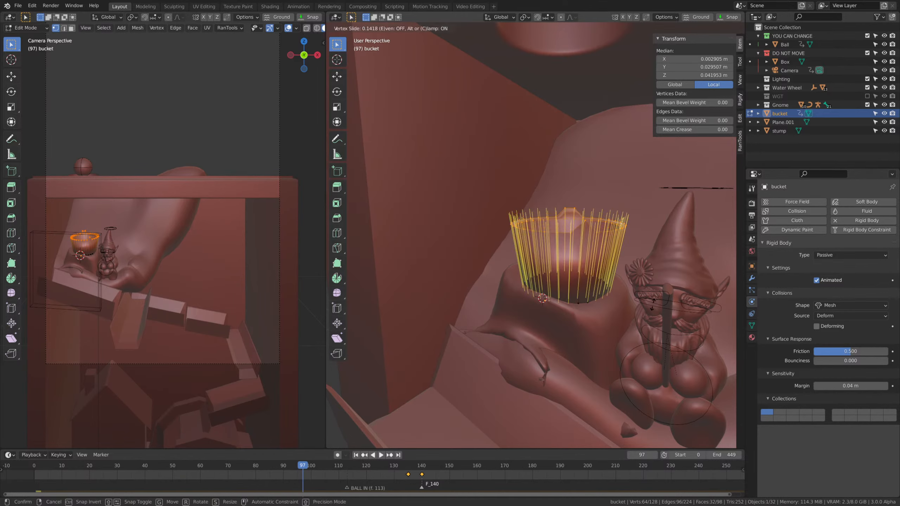
Lower the selected bucket rim about 0.014 m along the global Z axis and leave Edit Mode.
{"action": "left_click", "coordinate": [652, 298]}
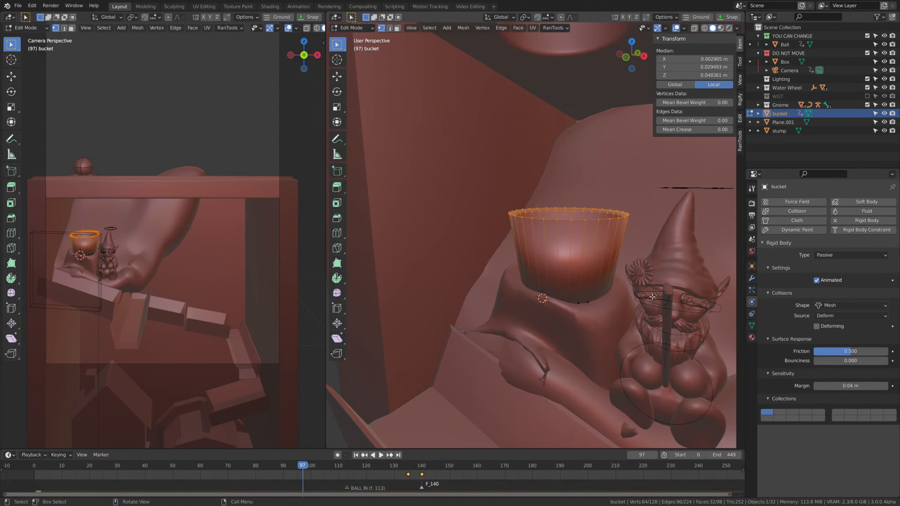
{"action": "left_click", "coordinate": [646, 318]}
{"action": "key", "text": "Tab"}
{"action": "scroll", "coordinate": [605, 283], "scroll_direction": "down", "scroll_amount": 4}
{"action": "scroll", "coordinate": [600, 291], "scroll_direction": "down", "scroll_amount": 1}
{"action": "scroll", "coordinate": [600, 291], "scroll_direction": "up", "scroll_amount": 1}
Raise the bucket rim about 0.008 m along its local Z axis and return to Object Mode.
{"action": "key", "text": "Tab"}
{"action": "mouse_move", "coordinate": [635, 300]}
{"action": "middle_mouse_down"}
{"action": "mouse_move", "coordinate": [687, 293]}
{"action": "mouse_move", "coordinate": [651, 306]}
{"action": "middle_mouse_up"}
{"action": "left_click", "coordinate": [650, 303]}
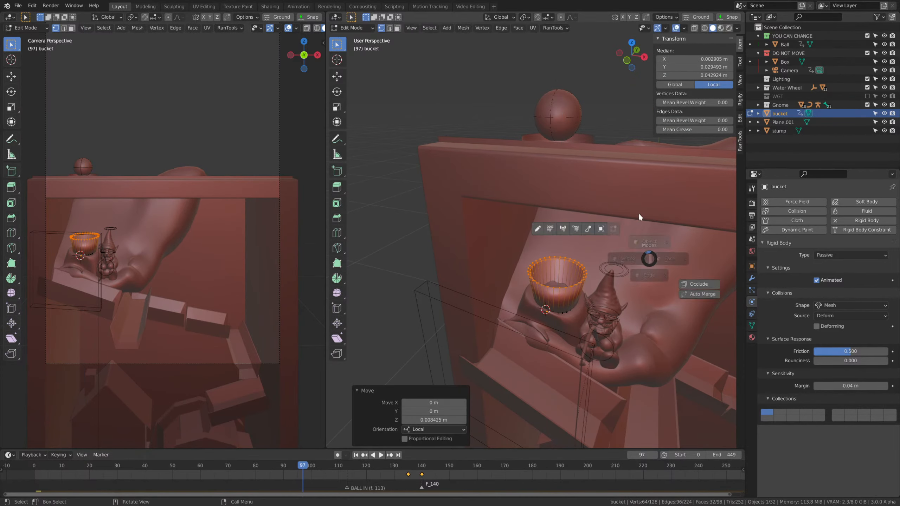
{"action": "middle_click_drag", "start_coordinate": [642, 221], "coordinate": [596, 194]}
{"action": "key", "text": "Tab"}
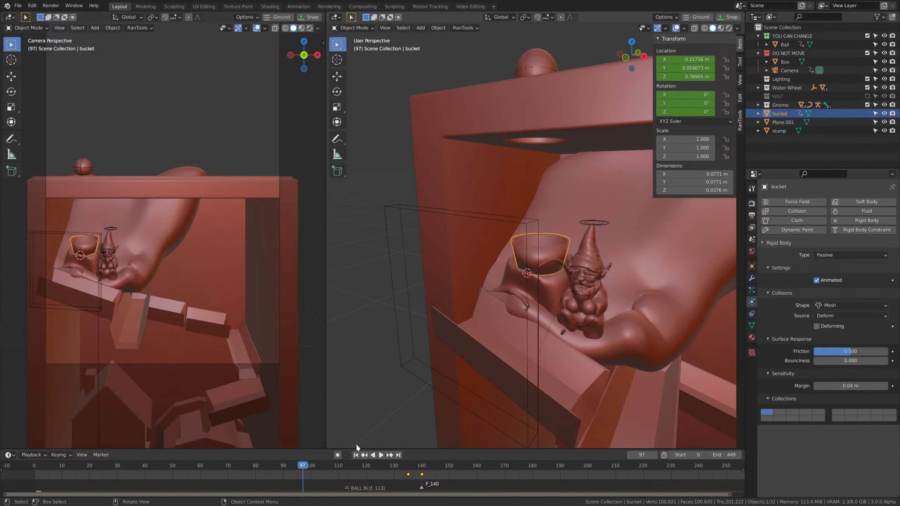
Play the simulation from the first frame and watch the ball with the shallower bucket from the side.
{"action": "key", "text": "shift+Left"}
{"action": "key", "text": "space"}
{"action": "middle_click_drag", "start_coordinate": [722, 334], "coordinate": [587, 337]}
{"action": "key", "text": "space"}
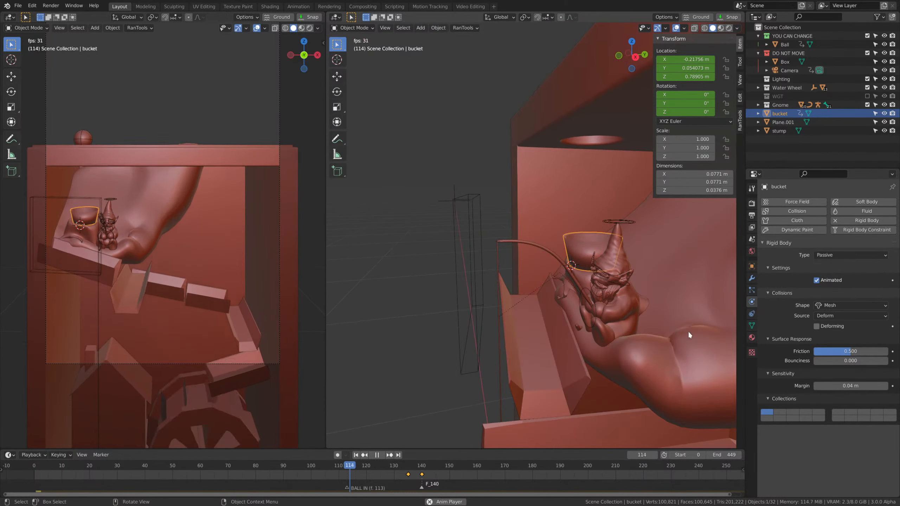
{"action": "scroll", "coordinate": [688, 333], "scroll_direction": "down", "scroll_amount": 6}
{"action": "middle_click_drag", "start_coordinate": [689, 332], "coordinate": [716, 347]}
{"action": "key", "text": "space"}
{"action": "key", "text": "Escape"}
Replay from the first frame through frame 175, following the ball closely in the camera view.
{"action": "key", "text": "shift+Left"}
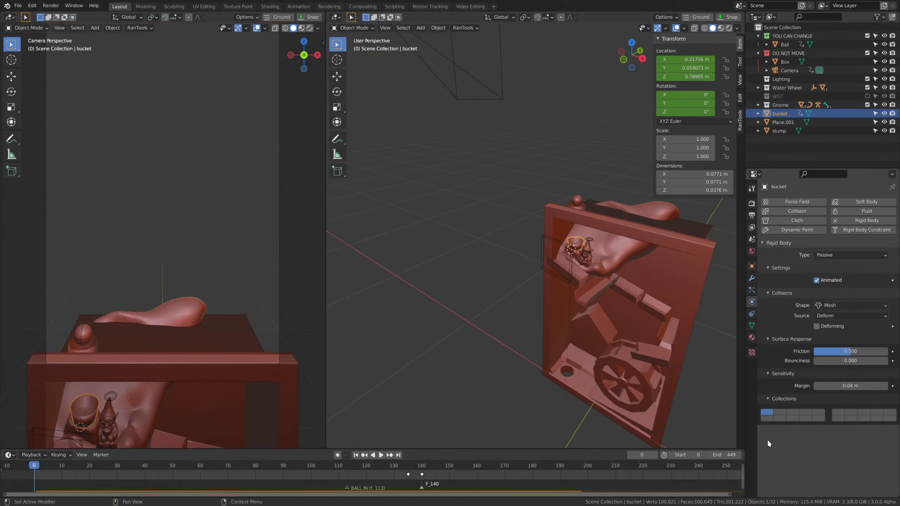
{"action": "scroll", "coordinate": [184, 326], "scroll_direction": "up", "scroll_amount": 5}
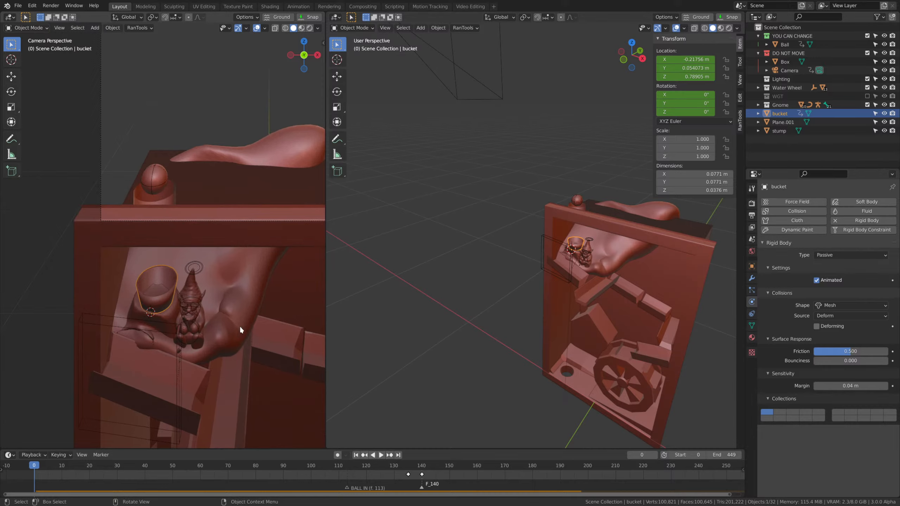
{"action": "key", "text": "space"}
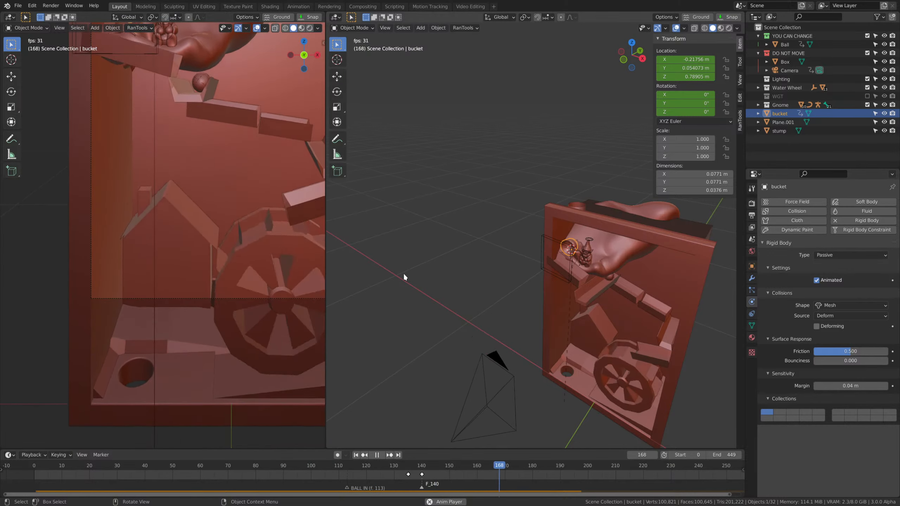
{"action": "key", "text": "space"}
Move the top water trough below the bucket about -0.03 m along the global Y axis.
{"action": "middle_click_drag", "start_coordinate": [623, 365], "coordinate": [501, 301]}
{"action": "scroll", "coordinate": [500, 302], "scroll_direction": "up", "scroll_amount": 6}
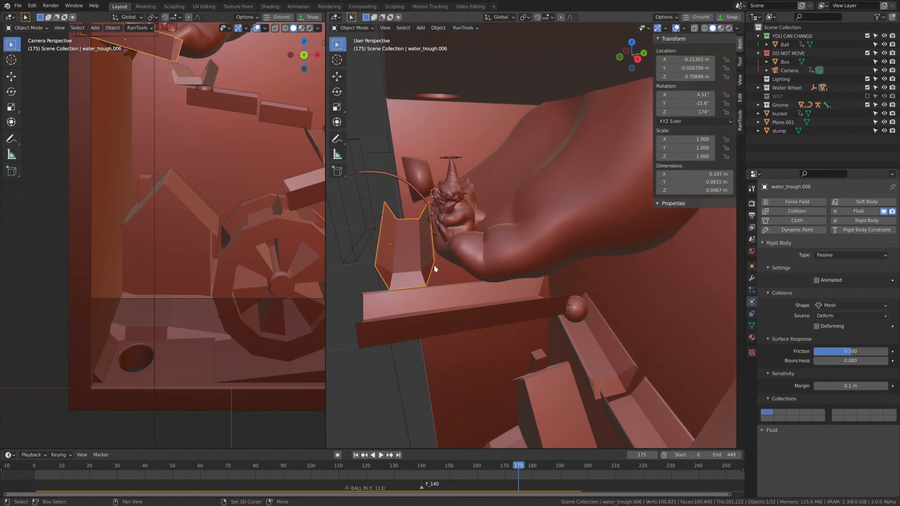
{"action": "middle_click_drag", "start_coordinate": [434, 265], "coordinate": [491, 266]}
{"action": "scroll", "coordinate": [491, 266], "scroll_direction": "up", "scroll_amount": 2}
{"action": "key", "text": "g"}
{"action": "key", "text": "y"}
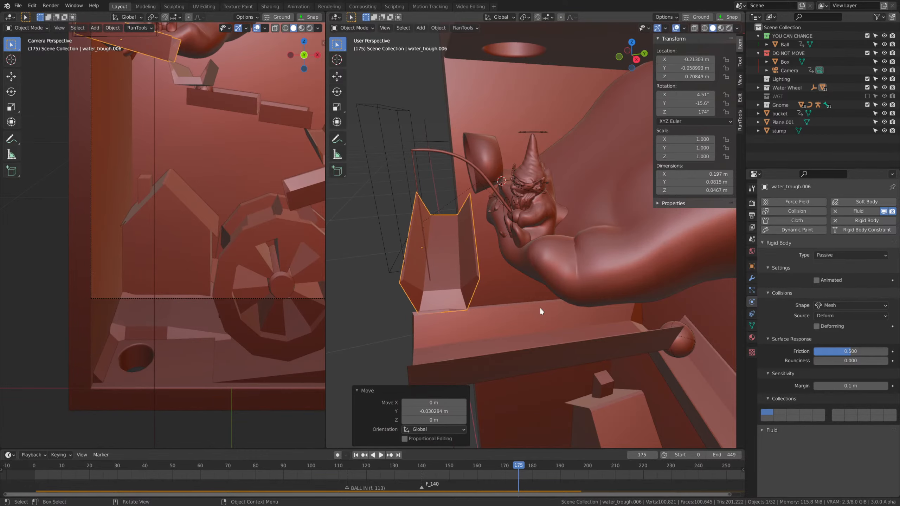
Play the simulation from the first frame through frame 358, following the ball down the track to the exit hole.
{"action": "scroll", "coordinate": [540, 308], "scroll_direction": "up", "scroll_amount": 2}
{"action": "left_click_drag", "start_coordinate": [492, 468], "coordinate": [34, 463]}
{"action": "key", "text": "space"}
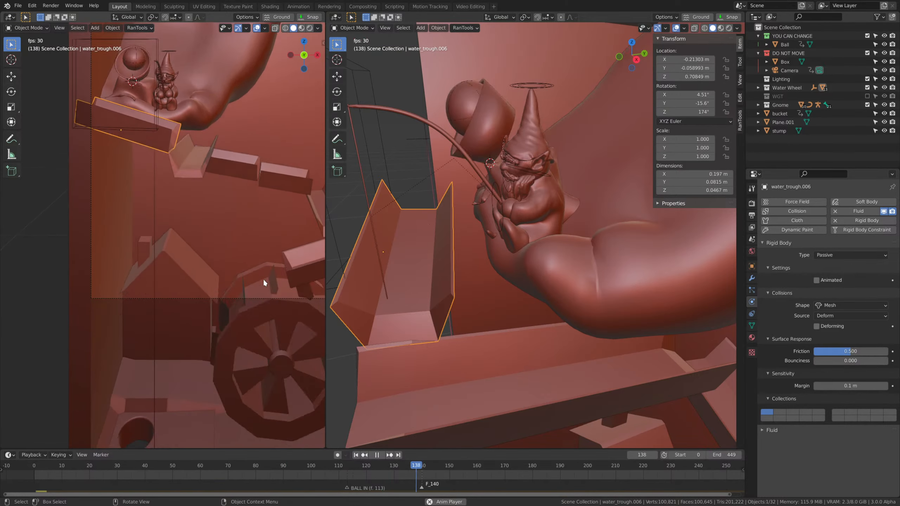
{"action": "scroll", "coordinate": [580, 327], "scroll_direction": "down", "scroll_amount": 6}
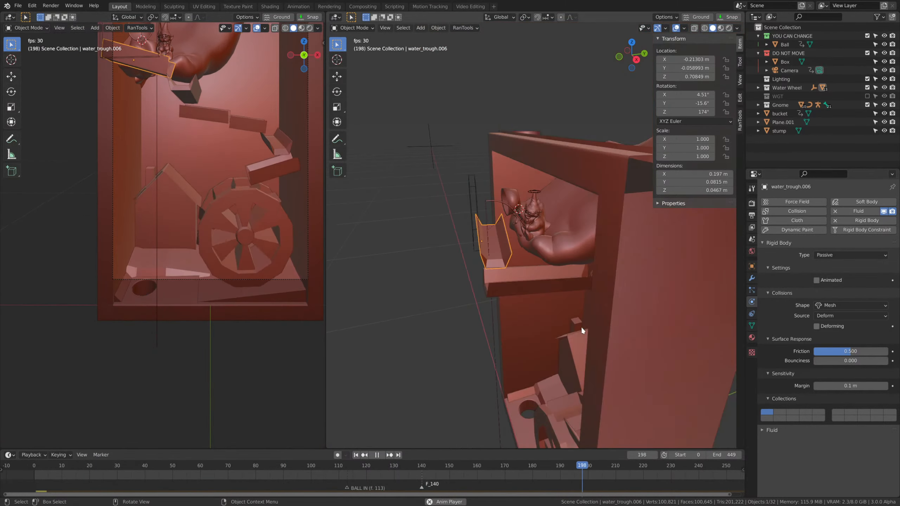
{"action": "middle_click_drag", "start_coordinate": [581, 326], "coordinate": [640, 303]}
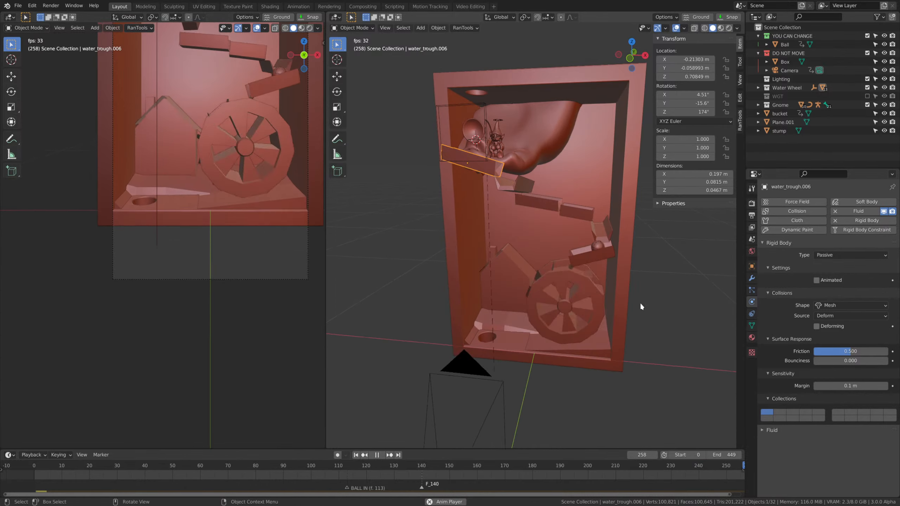
{"action": "scroll", "coordinate": [640, 303], "scroll_direction": "up", "scroll_amount": 3}
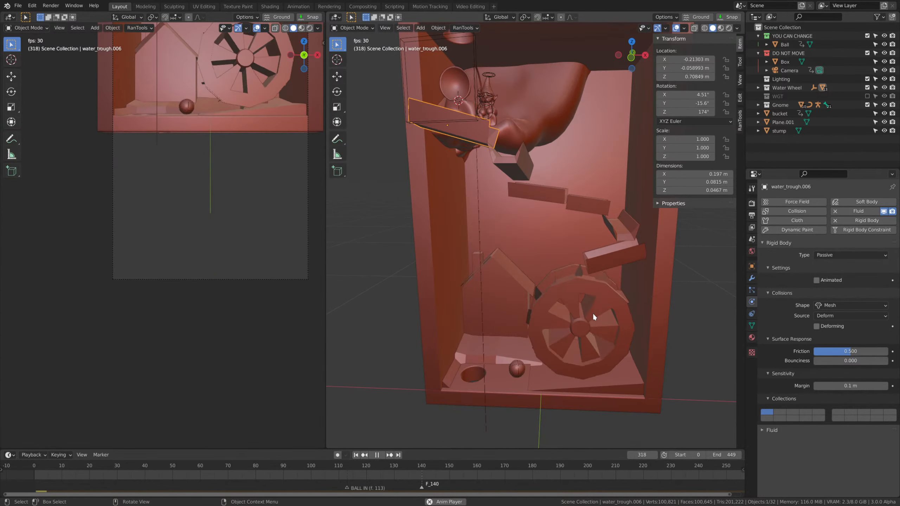
{"action": "key", "text": "space"}
Compare the ball's position with the BALL OUT marker and set the rigid body world speed to 0.840.
{"action": "middle_click_drag", "start_coordinate": [584, 338], "coordinate": [590, 356]}
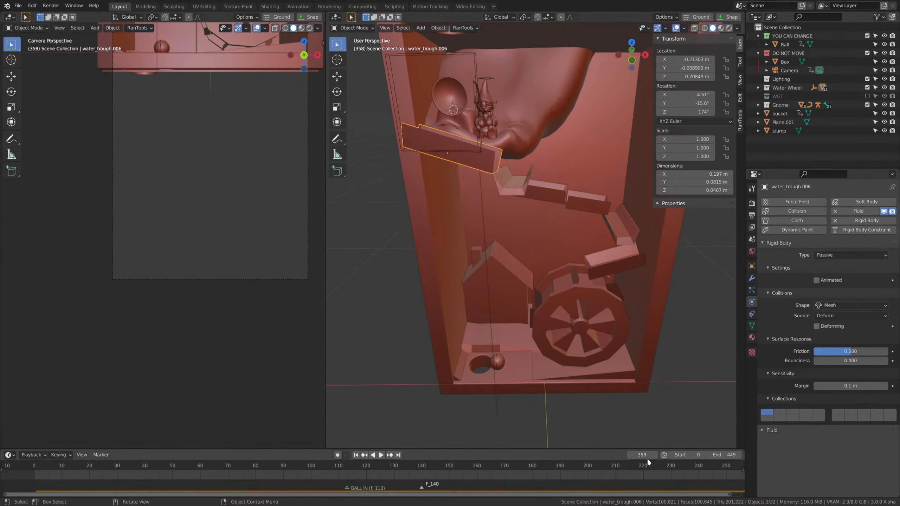
{"action": "middle_click_drag", "start_coordinate": [512, 382], "coordinate": [511, 362], "text": "shift"}
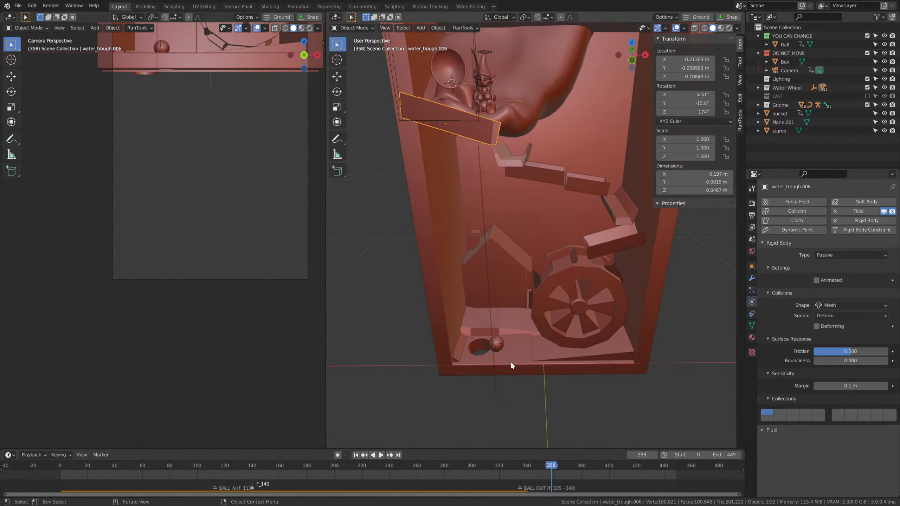
{"action": "scroll", "coordinate": [510, 362], "scroll_direction": "up", "scroll_amount": 3}
{"action": "left_click", "coordinate": [751, 240]}
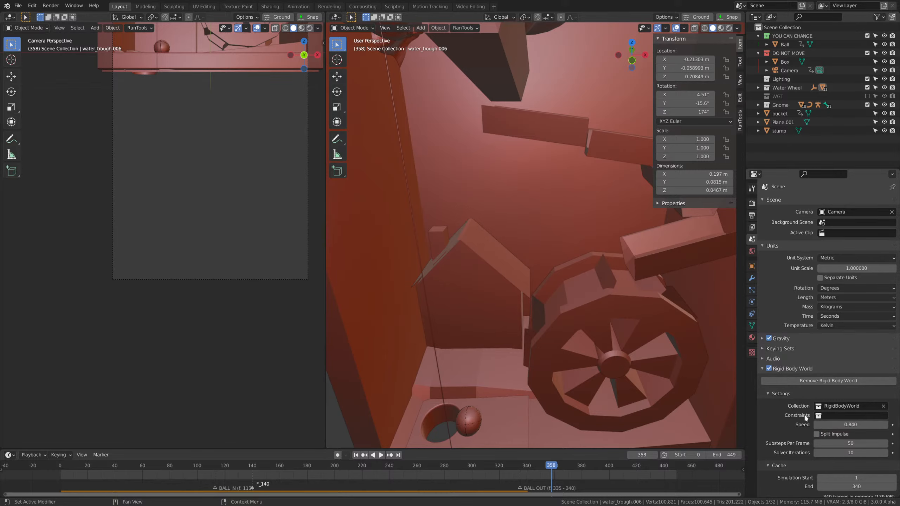
{"action": "scroll", "coordinate": [800, 401], "scroll_direction": "down", "scroll_amount": 4}
Rerun the simulation from the first frame through frame 368 to check when the ball reaches the exit hole.
{"action": "left_click_drag", "start_coordinate": [364, 466], "coordinate": [29, 461]}
{"action": "key", "text": "space"}
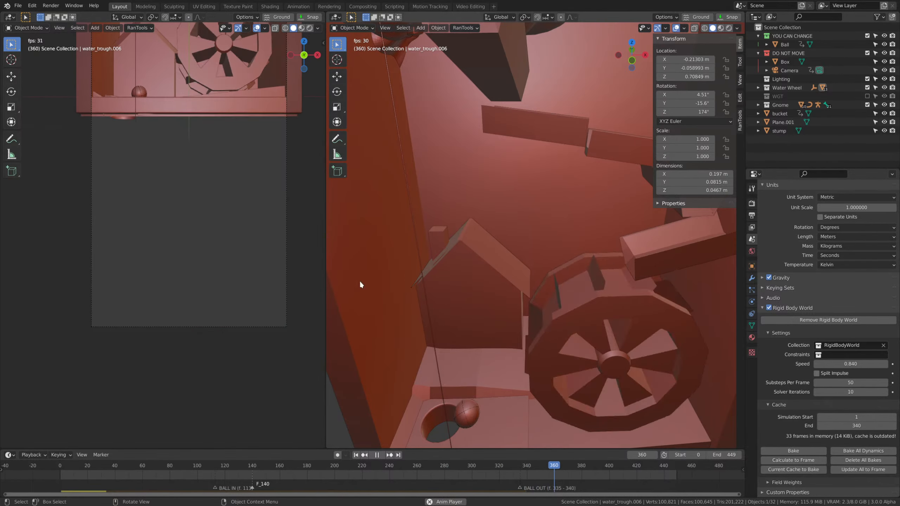
{"action": "key", "text": "space"}
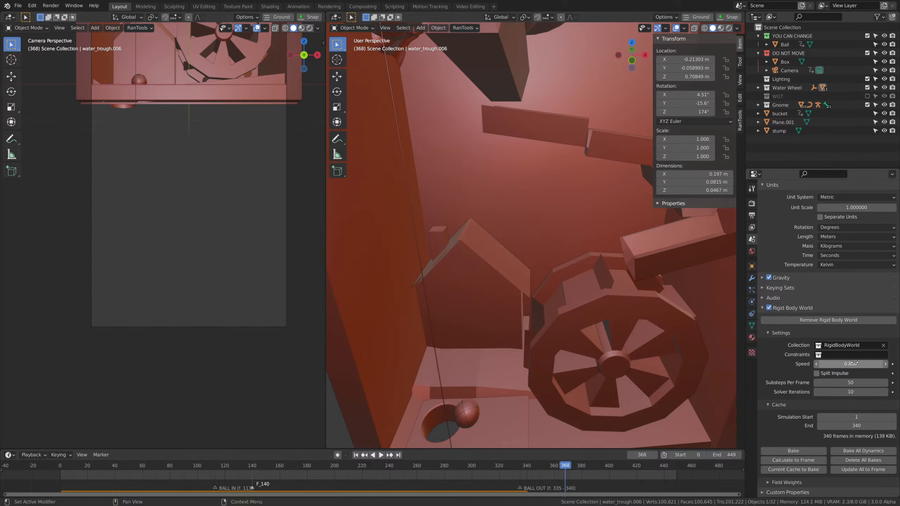
Set the rigid body world speed to 0.860 and restart the simulation from the first frame.
{"action": "key", "text": "shift+Left"}
{"action": "key", "text": "space"}
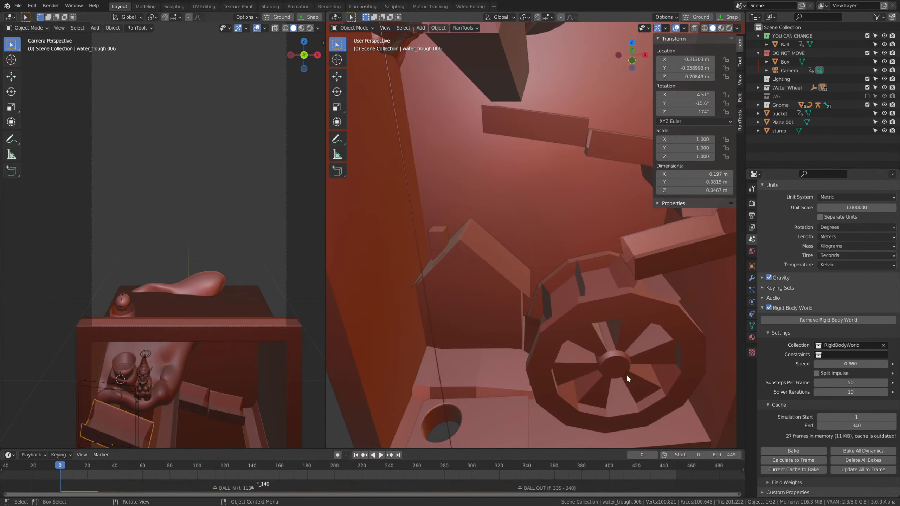
Raise the rim of the bucket mesh along the global Z axis to make the bucket taller.
{"action": "scroll", "coordinate": [481, 271], "scroll_direction": "down", "scroll_amount": 5}
{"action": "middle_click_drag", "start_coordinate": [481, 271], "coordinate": [563, 280], "text": "shift"}
{"action": "scroll", "coordinate": [562, 280], "scroll_direction": "up", "scroll_amount": 6}
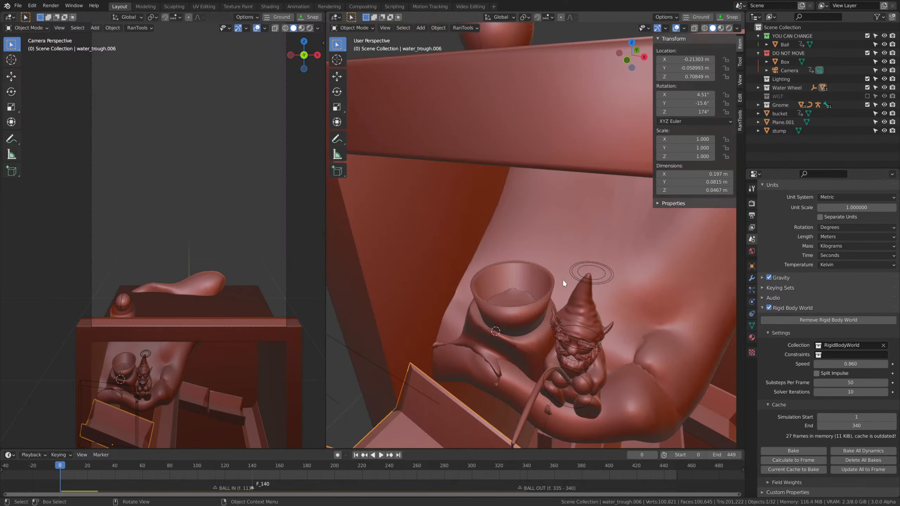
{"action": "scroll", "coordinate": [549, 319], "scroll_direction": "up", "scroll_amount": 5}
{"action": "key", "text": "Tab"}
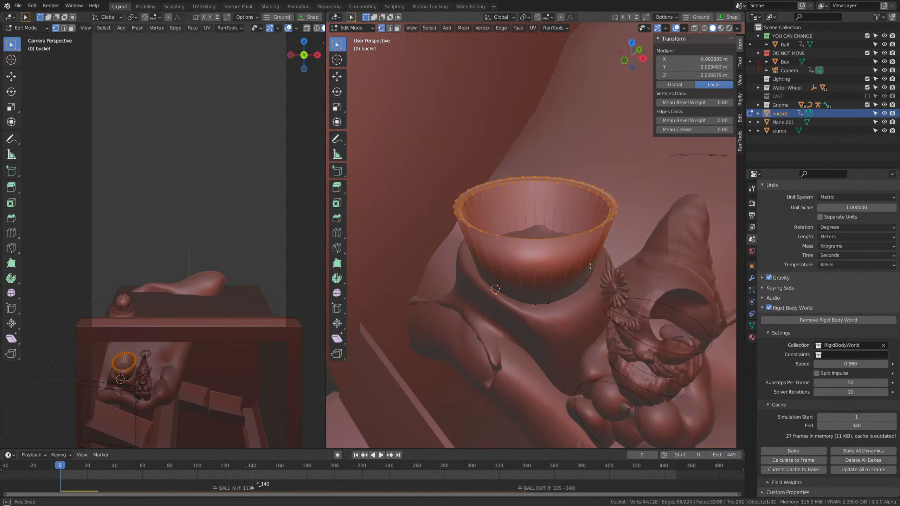
{"action": "key", "text": "g"}
{"action": "key", "text": "z"}
{"action": "left_click", "coordinate": [611, 235]}
Set the viewport's clip start to 0.01 m so the bucket can be edited at close range.
{"action": "middle_click_drag", "start_coordinate": [561, 227], "coordinate": [570, 233]}
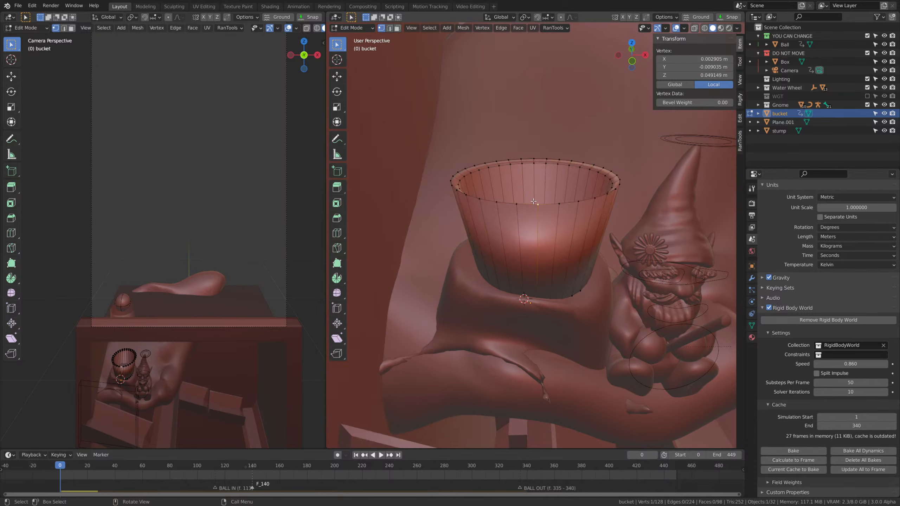
{"action": "middle_click_drag", "start_coordinate": [534, 201], "coordinate": [563, 255]}
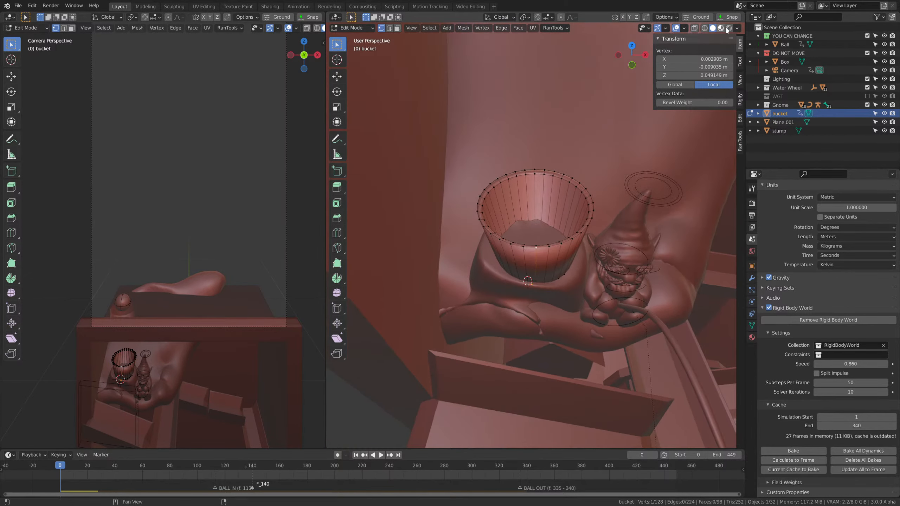
{"action": "left_click", "coordinate": [740, 79]}
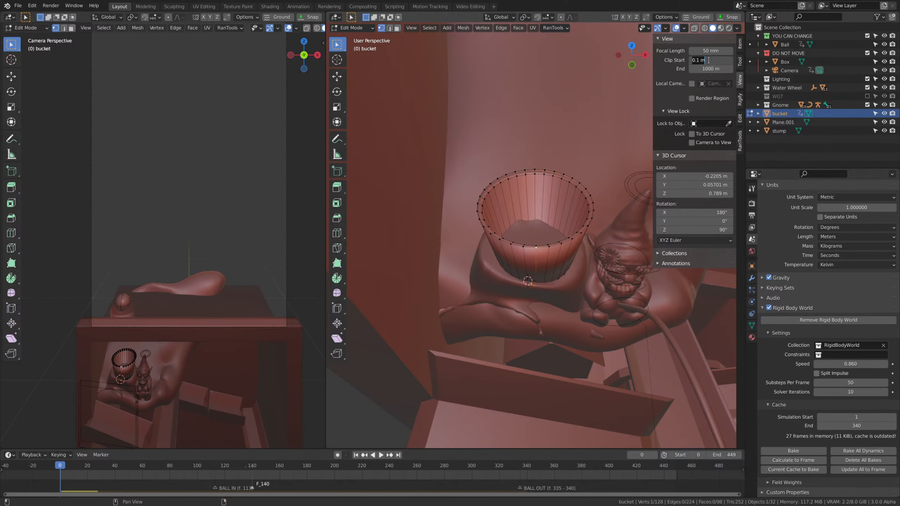
{"action": "scroll", "coordinate": [559, 244], "scroll_direction": "up", "scroll_amount": 5}
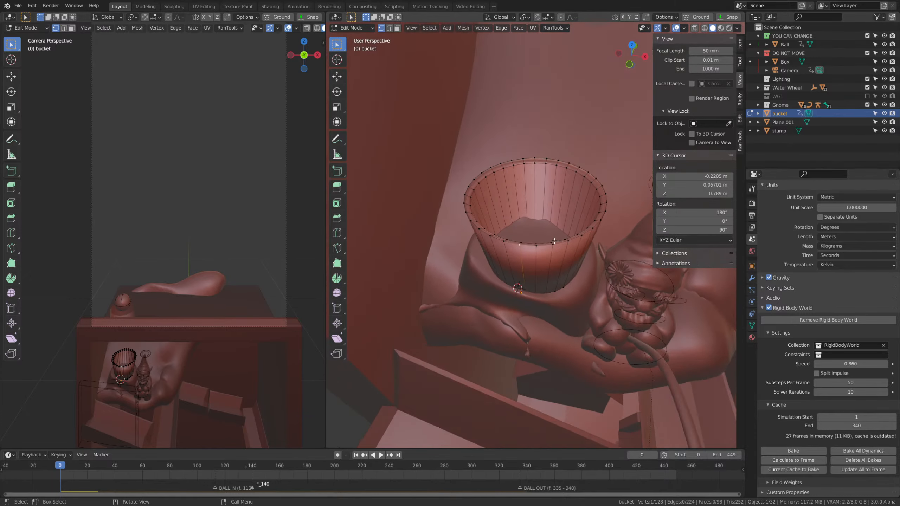
Lower the bucket's front rim vertices about 0.009 m along global Z with smooth proportional editing of size 0.015.
{"action": "left_click", "coordinate": [502, 252], "text": "shift"}
{"action": "middle_click_drag", "start_coordinate": [537, 264], "coordinate": [549, 246]}
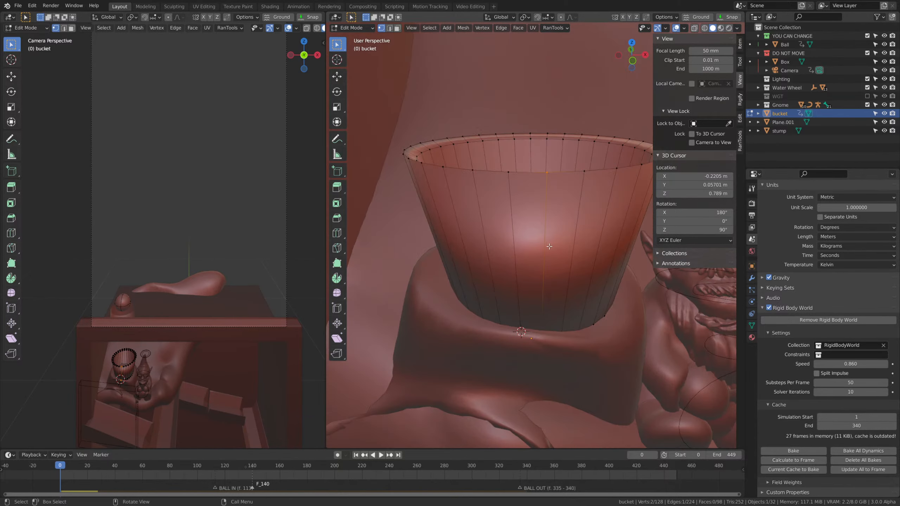
{"action": "key", "text": "g"}
{"action": "key", "text": "z"}
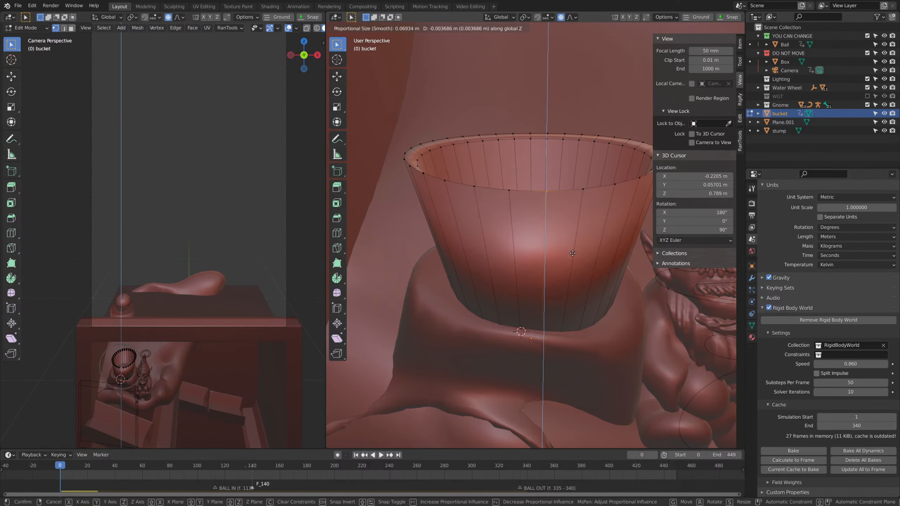
{"action": "left_click", "coordinate": [573, 279]}
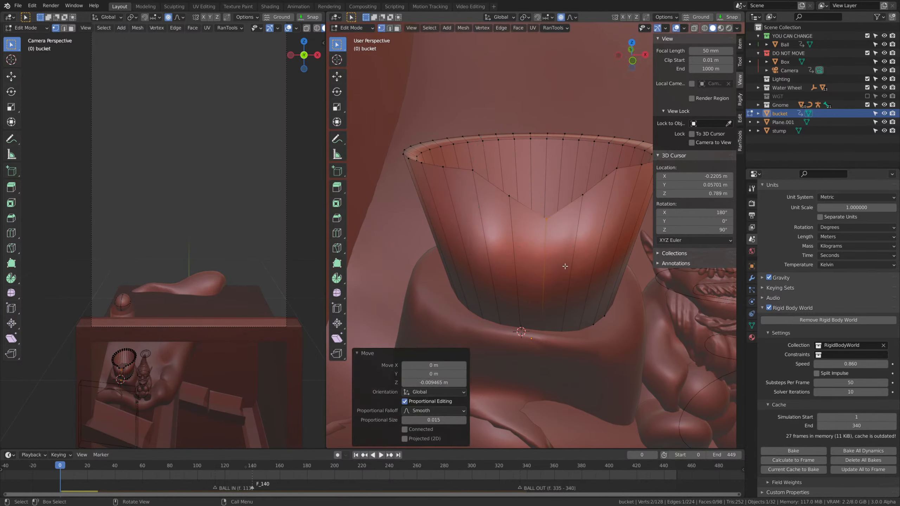
Pull the lowered lip of the bucket outward along the global Y axis with proportional editing to form a spout.
{"action": "middle_click_drag", "start_coordinate": [564, 265], "coordinate": [512, 284]}
{"action": "key", "text": "g"}
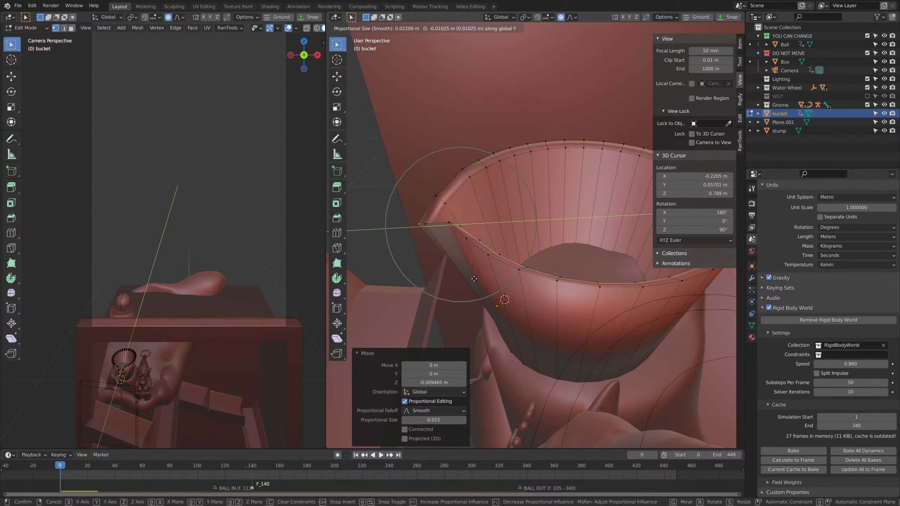
{"action": "left_click", "coordinate": [568, 210]}
Leave mesh editing and play the simulation through frame 180, watching the ball leave the reshaped bucket.
{"action": "scroll", "coordinate": [564, 249], "scroll_direction": "down", "scroll_amount": 4}
{"action": "middle_click_drag", "start_coordinate": [554, 261], "coordinate": [629, 246]}
{"action": "scroll", "coordinate": [602, 262], "scroll_direction": "down", "scroll_amount": 2}
{"action": "key", "text": "space"}
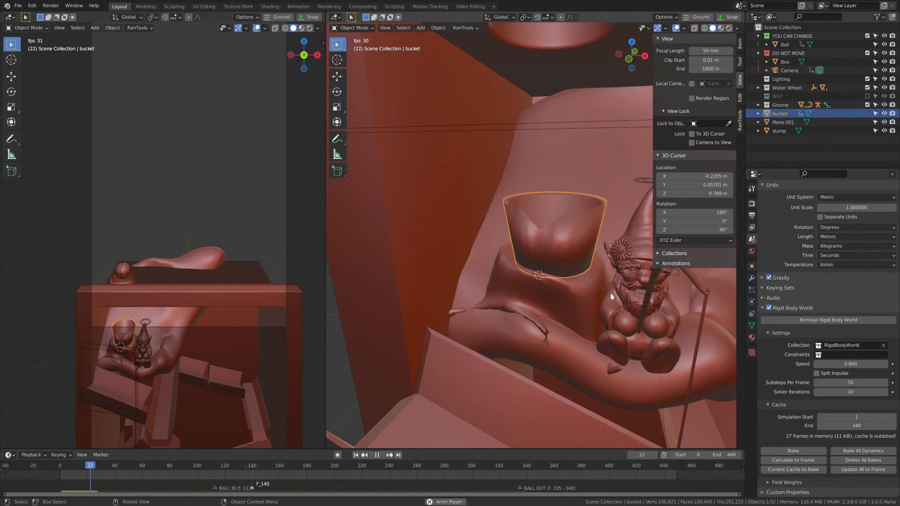
{"action": "middle_click_drag", "start_coordinate": [569, 234], "coordinate": [560, 272]}
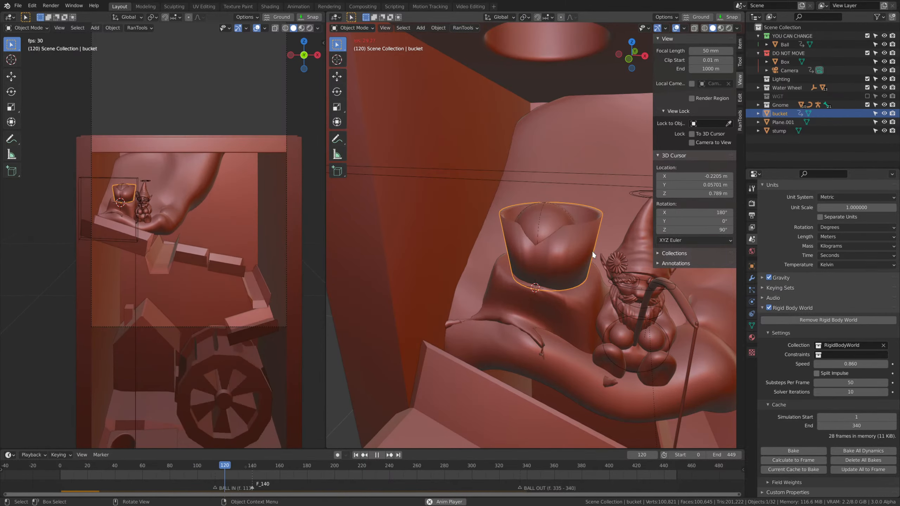
{"action": "scroll", "coordinate": [588, 253], "scroll_direction": "down", "scroll_amount": 3}
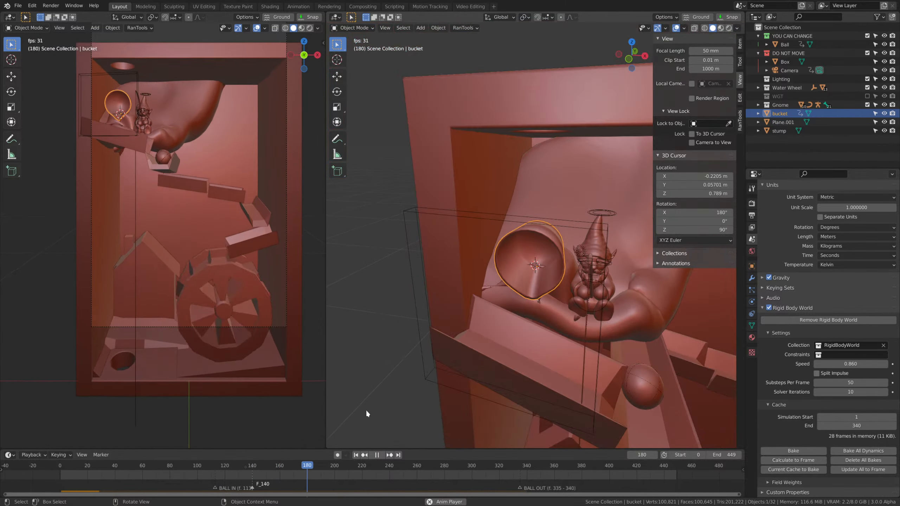
Rerun the simulation from the first frame through frame 218, and return to frame 161 to inspect the ball at the second trough.
{"action": "key", "text": "shift+Left"}
{"action": "middle_click_drag", "start_coordinate": [421, 312], "coordinate": [513, 263]}
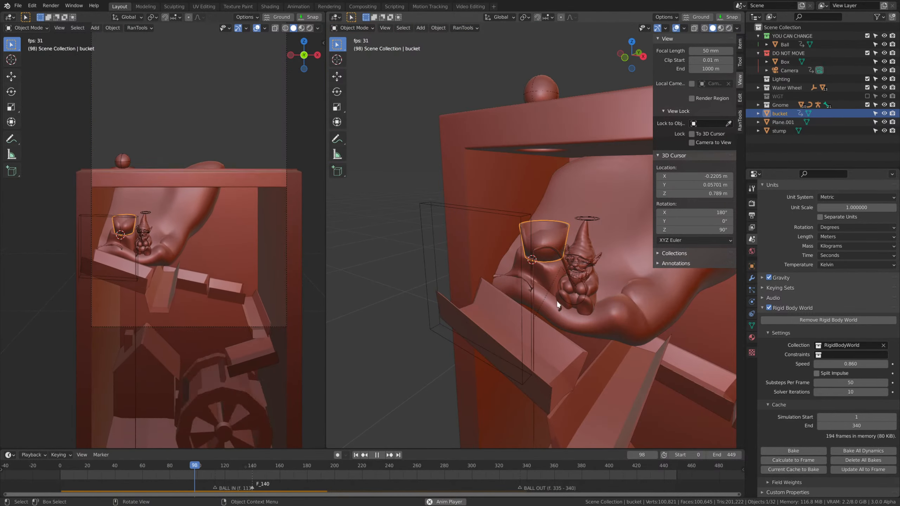
{"action": "scroll", "coordinate": [619, 318], "scroll_direction": "down", "scroll_amount": 2}
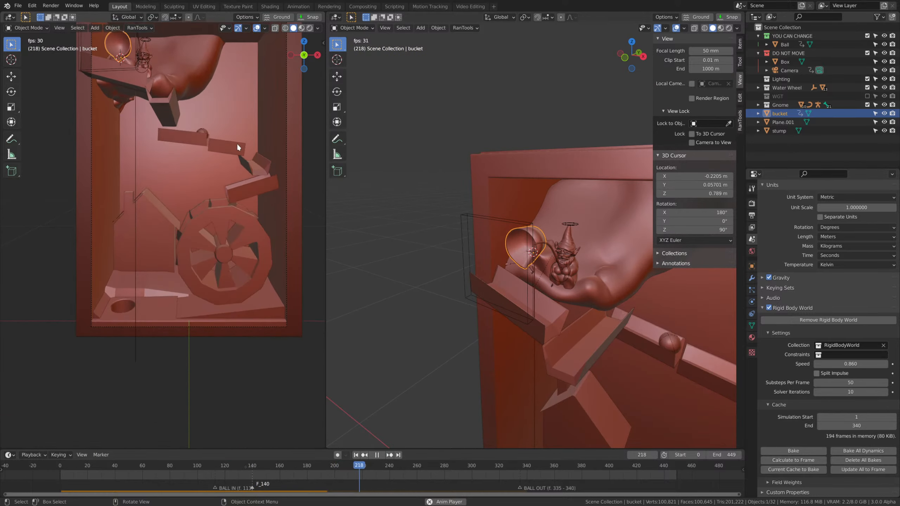
{"action": "left_click", "coordinate": [205, 458]}
{"action": "left_click_drag", "start_coordinate": [205, 458], "coordinate": [275, 478]}
{"action": "key", "text": "space"}
{"action": "middle_click_drag", "start_coordinate": [489, 404], "coordinate": [512, 395]}
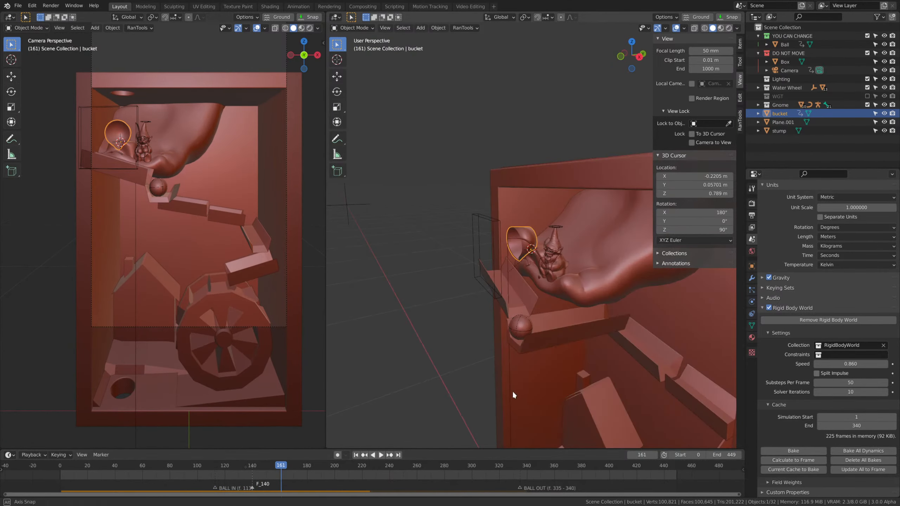
{"action": "middle_click_drag", "start_coordinate": [632, 321], "coordinate": [580, 321]}
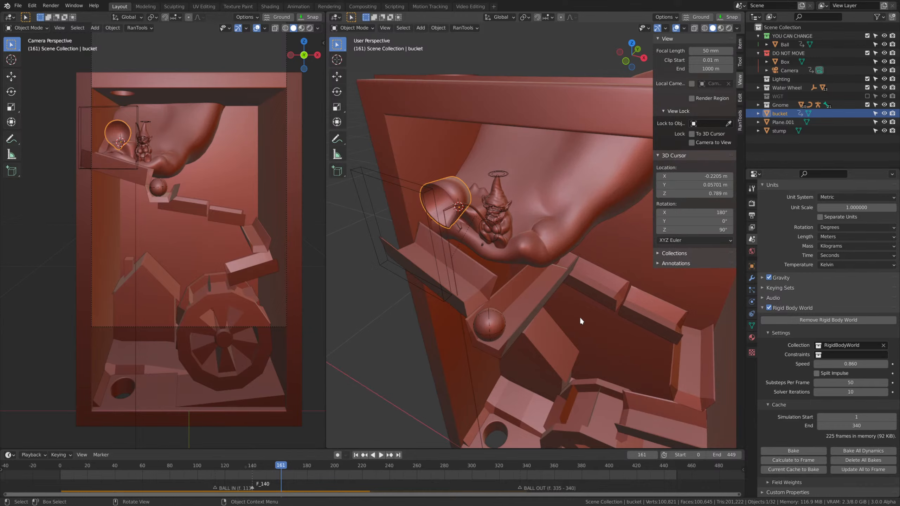
Rotate the second trough below the bucket about the global Z axis to adjust how it catches the ball.
{"action": "left_click", "coordinate": [476, 294]}
{"action": "middle_click_drag", "start_coordinate": [476, 295], "coordinate": [691, 325]}
{"action": "key", "text": "r"}
{"action": "key", "text": "z"}
{"action": "left_click", "coordinate": [569, 335]}
Scale the second trough to 0.852 along its local X axis and move it about 0.02 m along global Y.
{"action": "left_click", "coordinate": [576, 334]}
{"action": "key", "text": "s"}
{"action": "left_click", "coordinate": [674, 323]}
{"action": "key", "text": "g"}
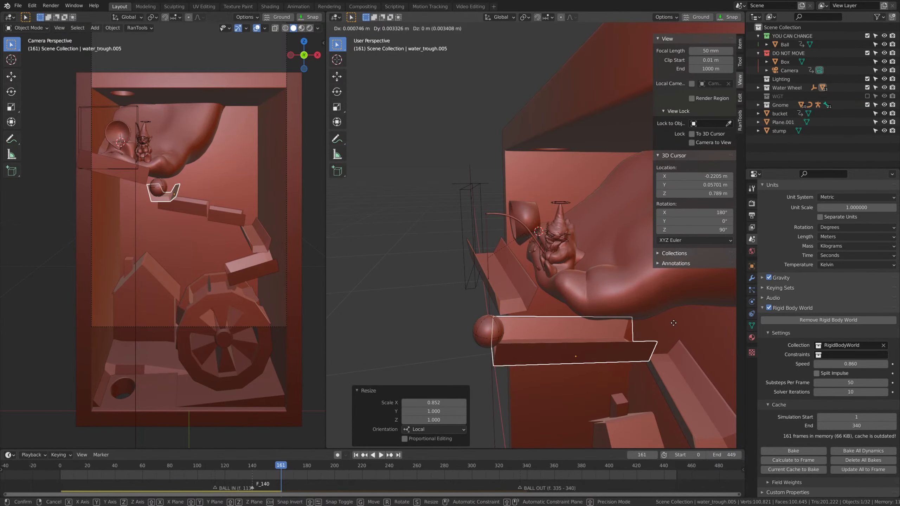
{"action": "middle_click_drag", "start_coordinate": [587, 335], "coordinate": [467, 255]}
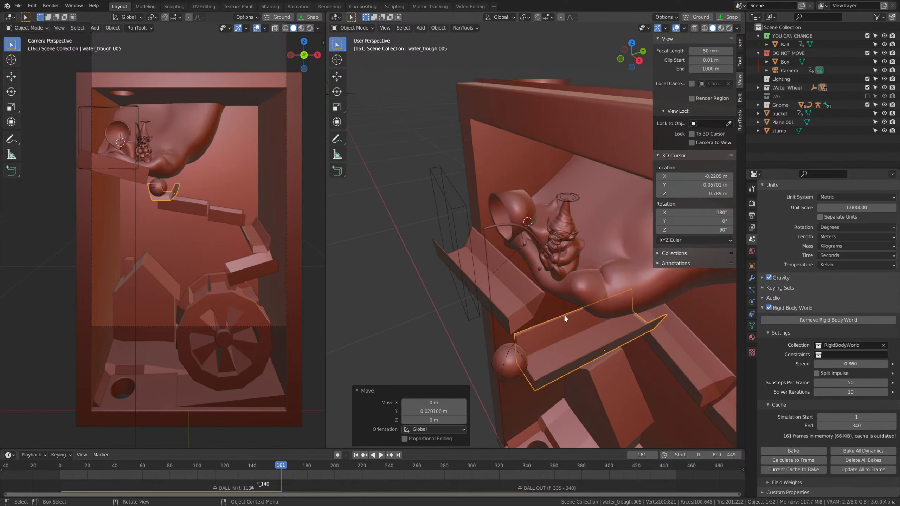
Move the blocking plane well away from the box front and rerun the simulation through frame 199.
{"action": "middle_click_drag", "start_coordinate": [565, 317], "coordinate": [477, 238]}
{"action": "left_click_drag", "start_coordinate": [279, 466], "coordinate": [60, 463]}
{"action": "key", "text": "space"}
{"action": "mouse_move", "coordinate": [527, 310]}
{"action": "middle_mouse_down"}
{"action": "mouse_move", "coordinate": [527, 335]}
{"action": "mouse_move", "coordinate": [520, 314]}
{"action": "mouse_move", "coordinate": [535, 297]}
{"action": "middle_mouse_up"}
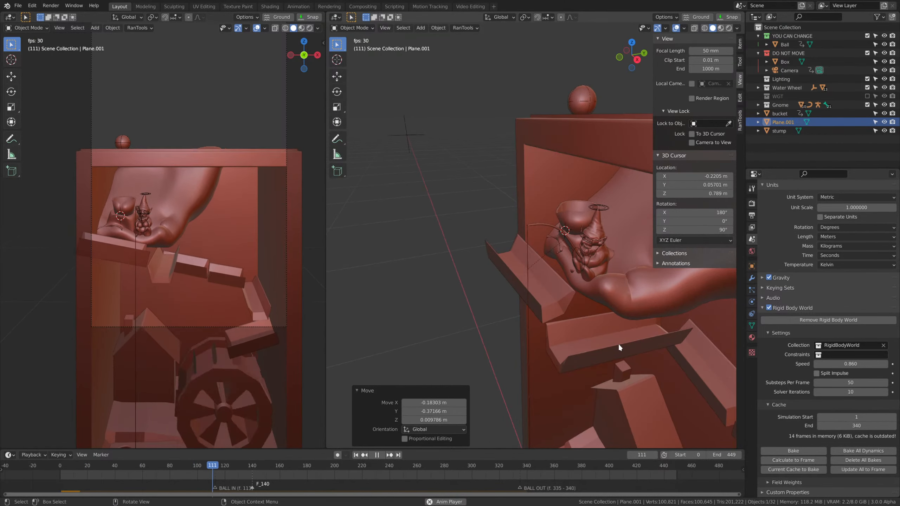
{"action": "middle_click_drag", "start_coordinate": [625, 347], "coordinate": [394, 309]}
{"action": "key", "text": "space"}
{"action": "scroll", "coordinate": [430, 332], "scroll_direction": "down", "scroll_amount": 4}
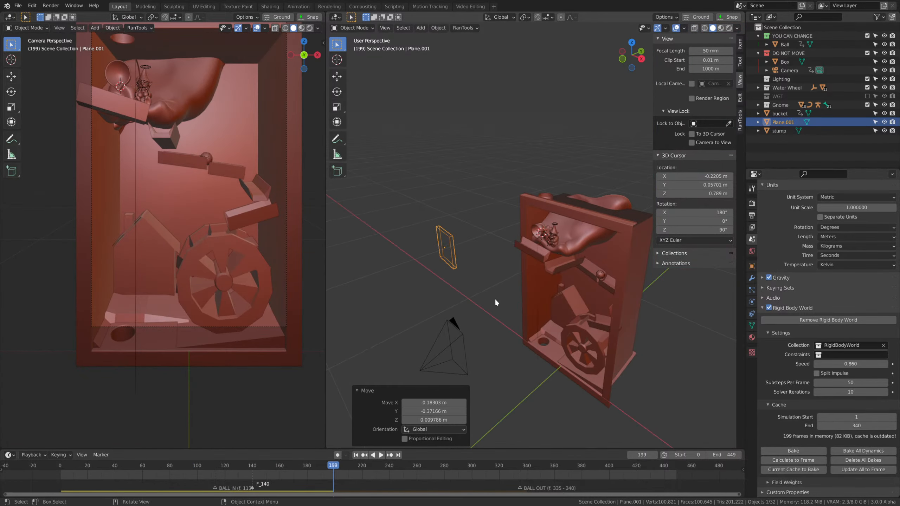
Delete the blocking plane and replay the simulation from the first frame, watching the ball land on the top trough.
{"action": "key", "text": "shift+Left"}
{"action": "key", "text": "space"}
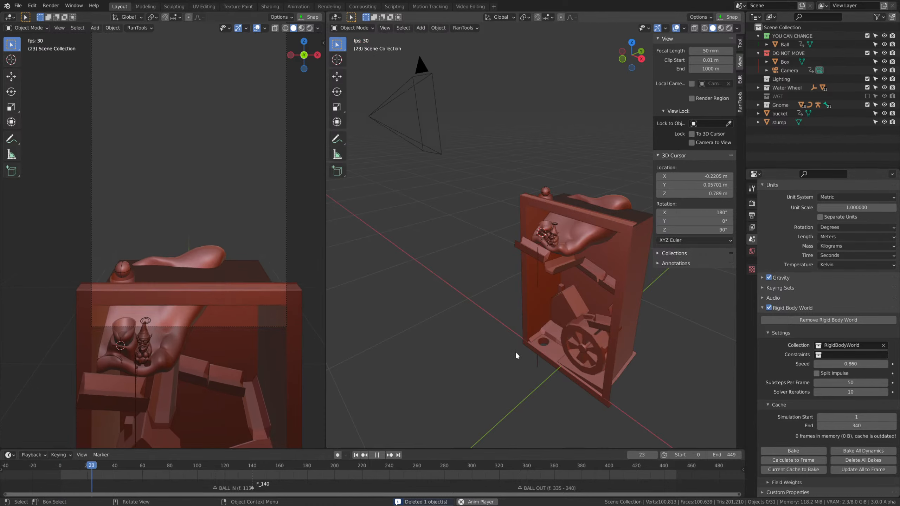
{"action": "scroll", "coordinate": [515, 351], "scroll_direction": "up", "scroll_amount": 4}
{"action": "middle_click_drag", "start_coordinate": [625, 327], "coordinate": [582, 307]}
{"action": "scroll", "coordinate": [594, 345], "scroll_direction": "up", "scroll_amount": 2}
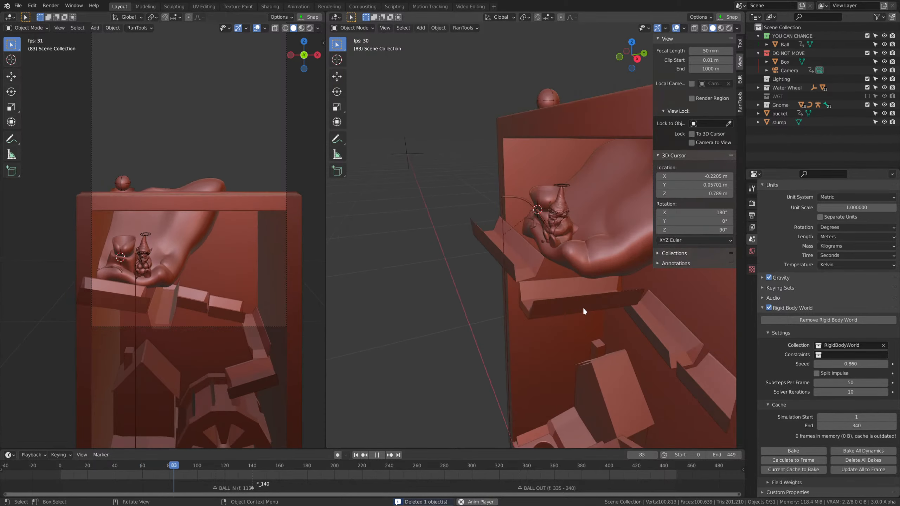
{"action": "scroll", "coordinate": [600, 305], "scroll_direction": "up", "scroll_amount": 1}
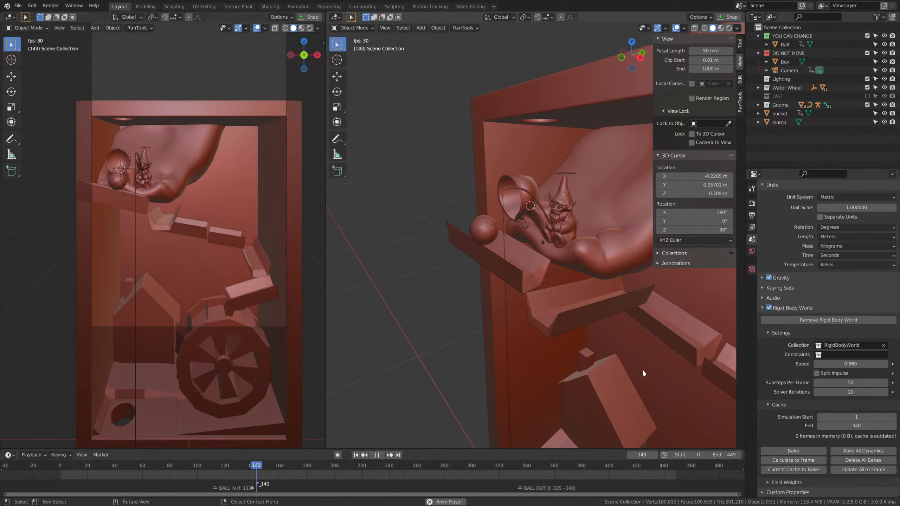
Replay the ball's drop from the bucket and stop at frame 149 to inspect it on the top trough.
{"action": "key", "text": "space"}
{"action": "left_click_drag", "start_coordinate": [278, 468], "coordinate": [190, 468]}
{"action": "key", "text": "space"}
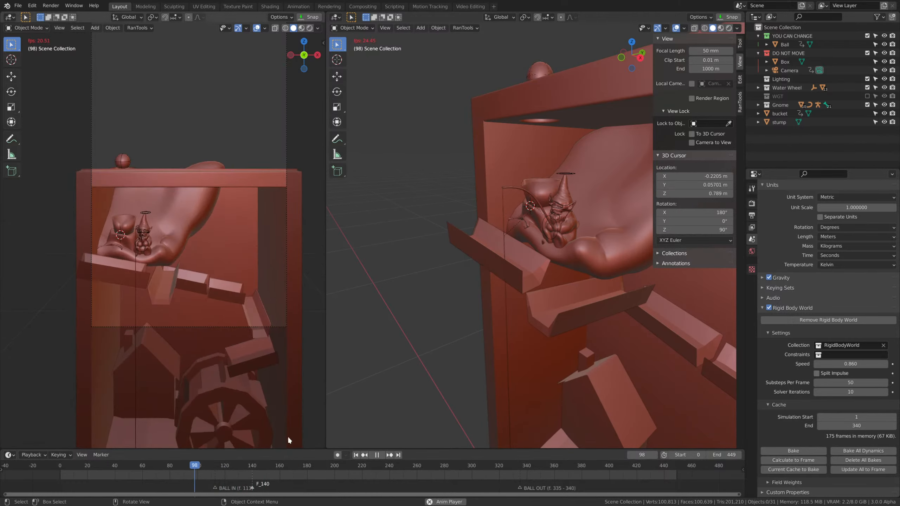
{"action": "key", "text": "space"}
Rotate the top trough about the global Z axis and lower it about 0.009 m along global Z.
{"action": "middle_click_drag", "start_coordinate": [567, 328], "coordinate": [559, 283]}
{"action": "left_click", "coordinate": [507, 273]}
{"action": "left_click", "coordinate": [493, 257]}
{"action": "middle_click_drag", "start_coordinate": [503, 264], "coordinate": [614, 314]}
{"action": "key", "text": "r"}
{"action": "key", "text": "z"}
{"action": "left_click", "coordinate": [574, 303]}
{"action": "key", "text": "g"}
{"action": "middle_click_drag", "start_coordinate": [677, 321], "coordinate": [583, 314]}
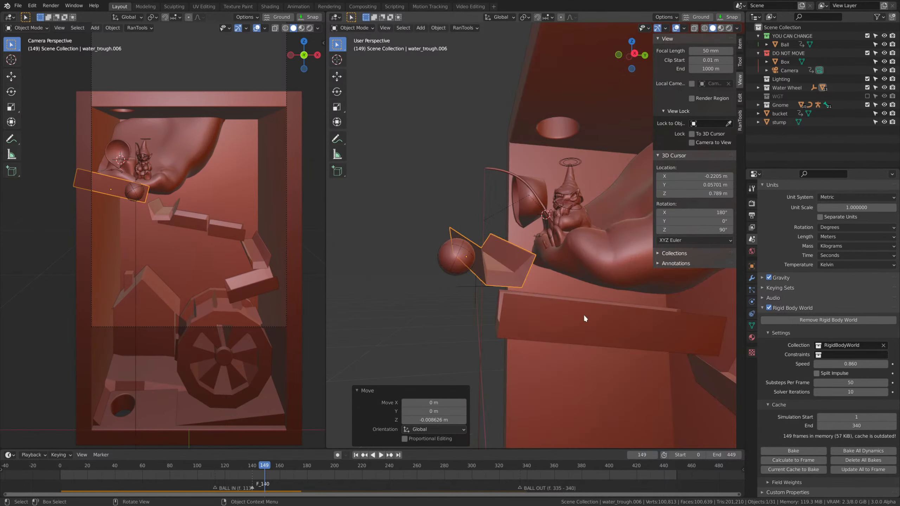
Select the second trough and rerun the simulation from the first frame through frame 322 to check the exit timing.
{"action": "left_click", "coordinate": [583, 314]}
{"action": "left_click_drag", "start_coordinate": [249, 467], "coordinate": [47, 471]}
{"action": "key", "text": "space"}
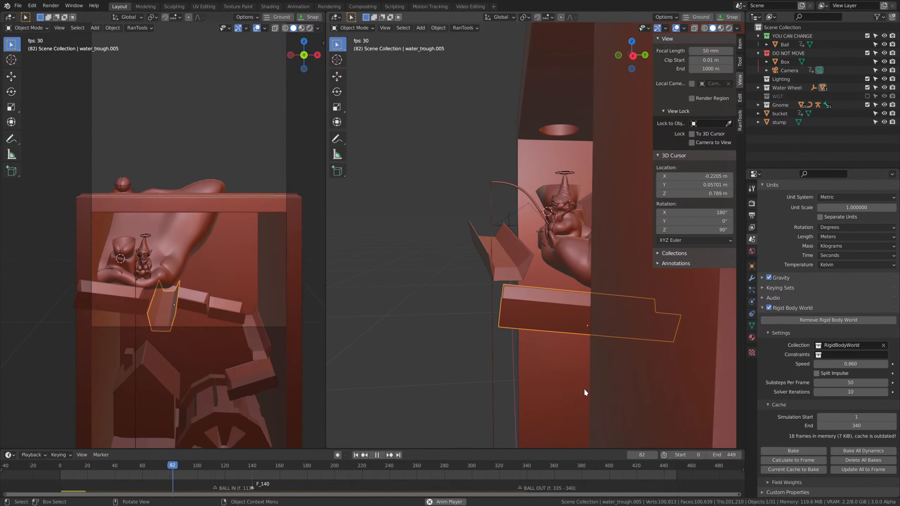
{"action": "middle_click_drag", "start_coordinate": [584, 389], "coordinate": [592, 394]}
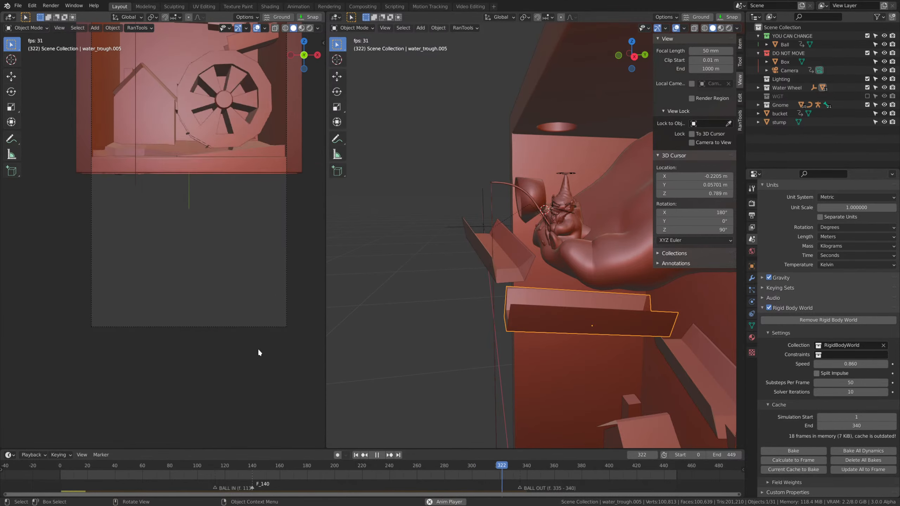
{"action": "key", "text": "space"}
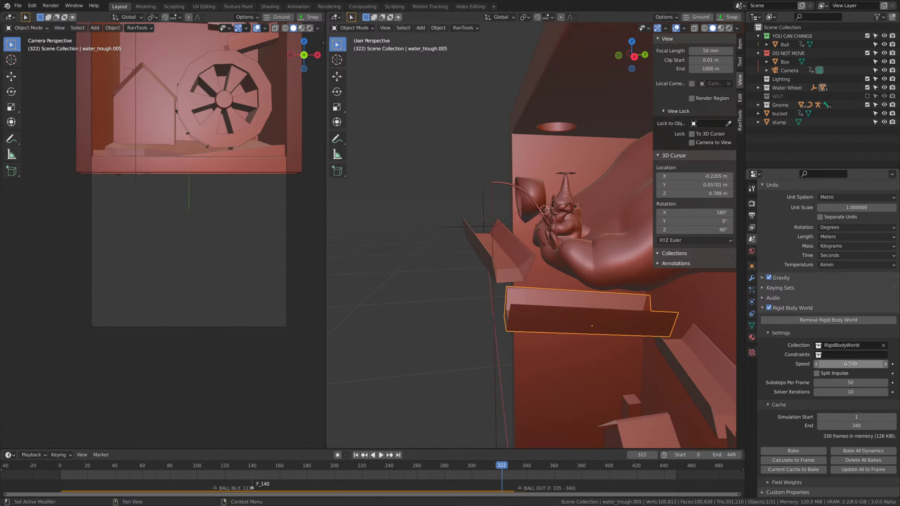
Set the rigid body world speed to 0.820 and rerun the simulation from the first frame through frame 332.
{"action": "key", "text": "shift+Left"}
{"action": "key", "text": "space"}
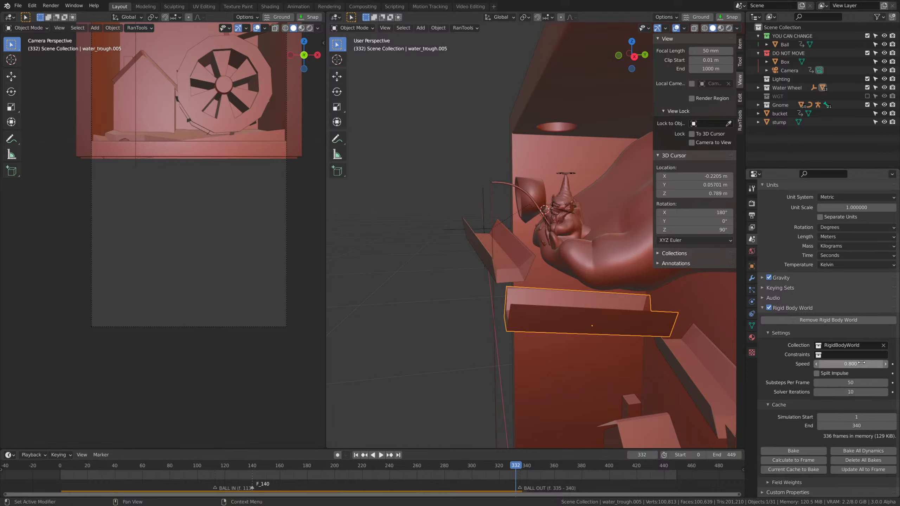
Set the rigid body world speed to 0.800, rerun the simulation through frame 341, and inspect frame 336 at the BALL OUT marker.
{"action": "left_click_drag", "start_coordinate": [352, 463], "coordinate": [9, 465]}
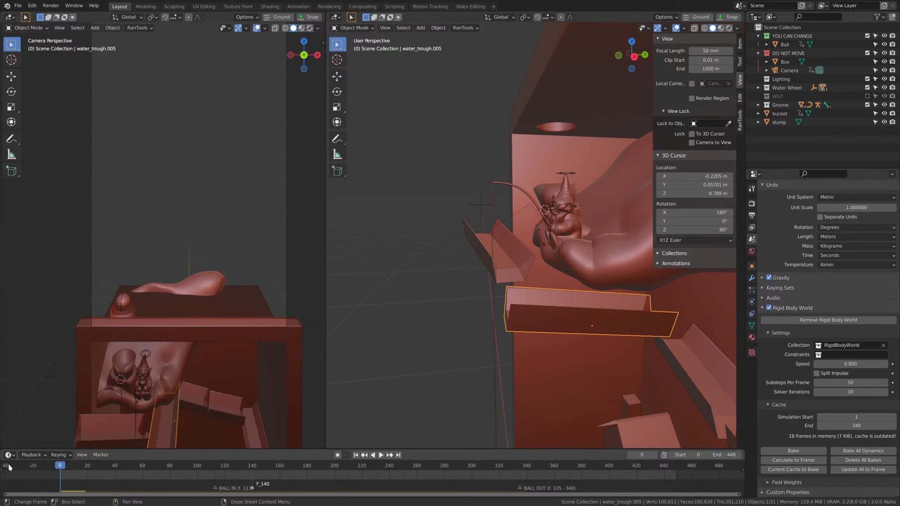
{"action": "key", "text": "space"}
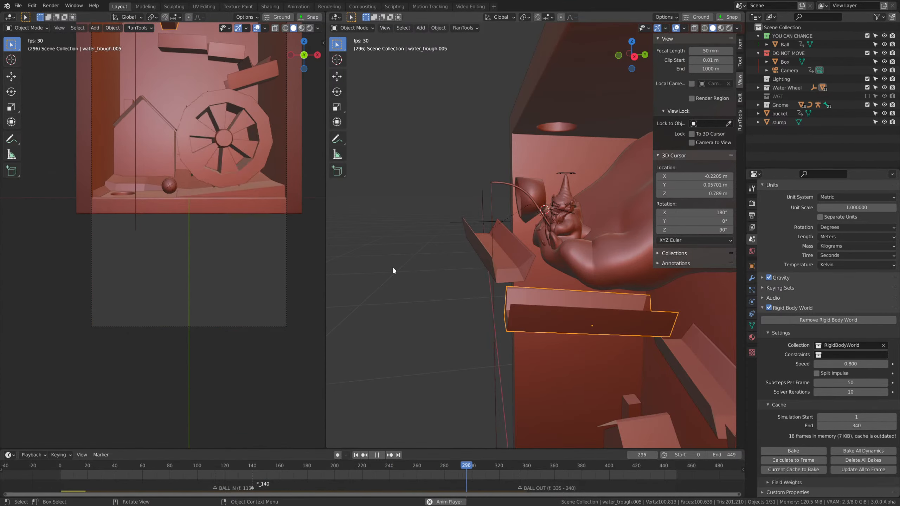
{"action": "key", "text": "space"}
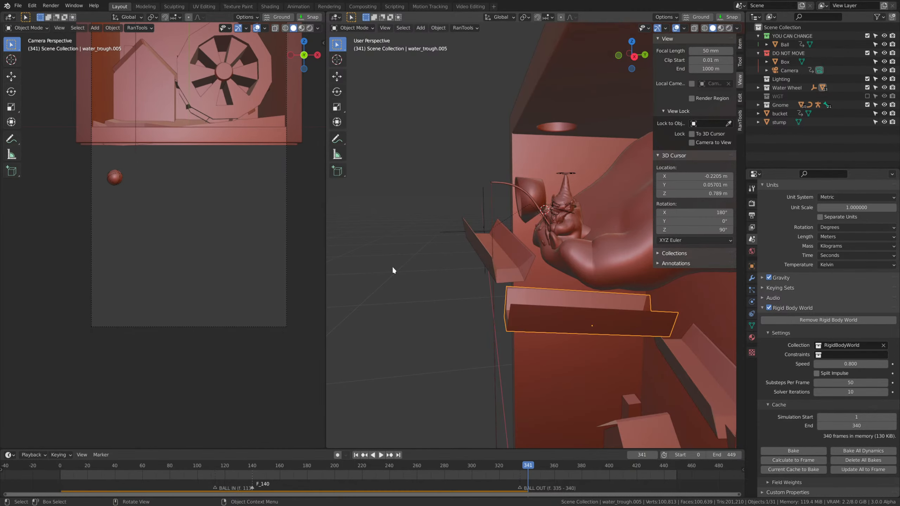
{"action": "left_click_drag", "start_coordinate": [529, 467], "coordinate": [525, 467]}
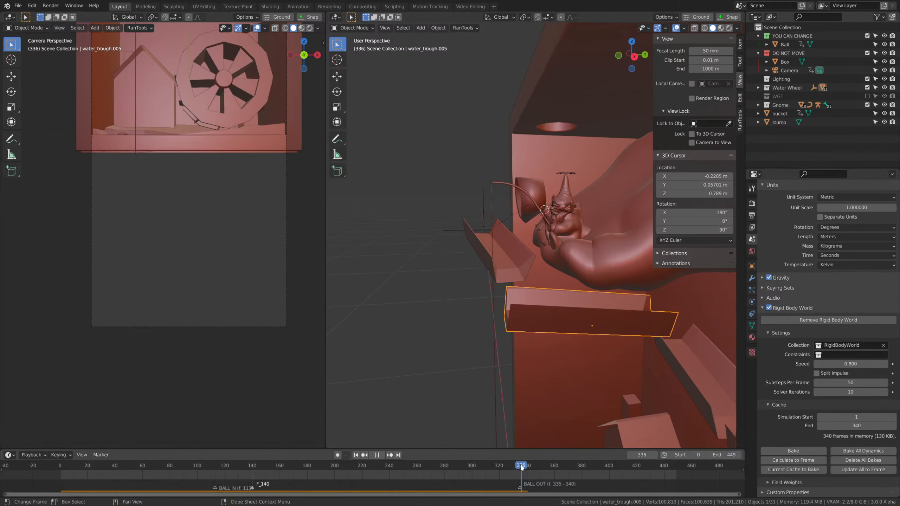
Bake the rigid body simulation cache from frame 1 to frame 340.
{"action": "middle_click_drag", "start_coordinate": [408, 292], "coordinate": [409, 318], "text": "shift"}
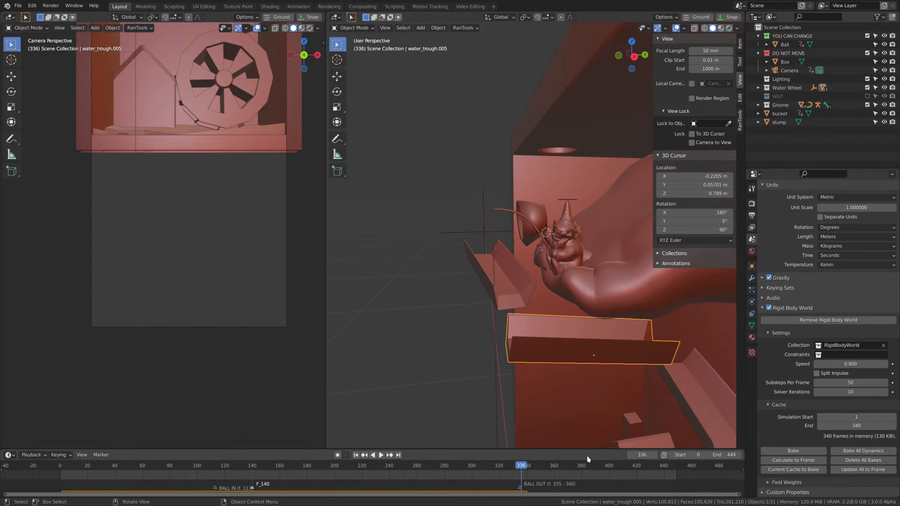
{"action": "left_click", "coordinate": [109, 466]}
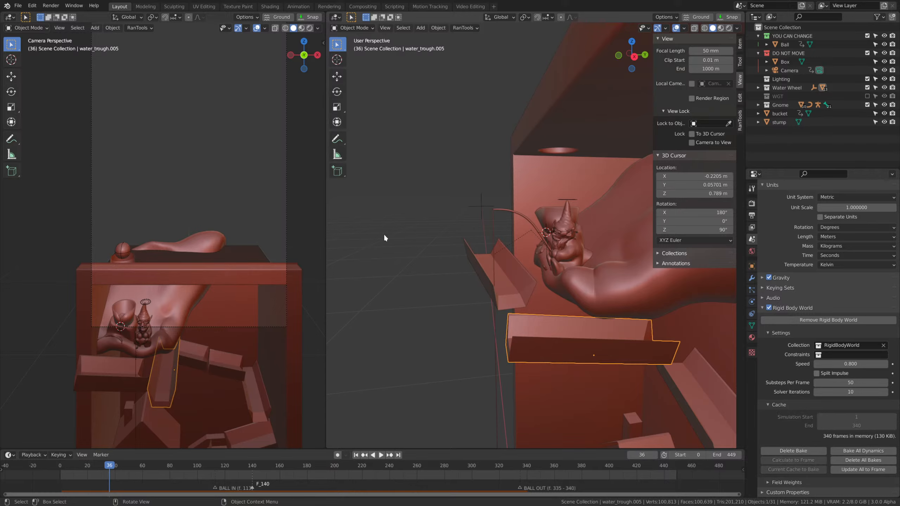
{"action": "scroll", "coordinate": [597, 331], "scroll_direction": "up", "scroll_amount": 4}
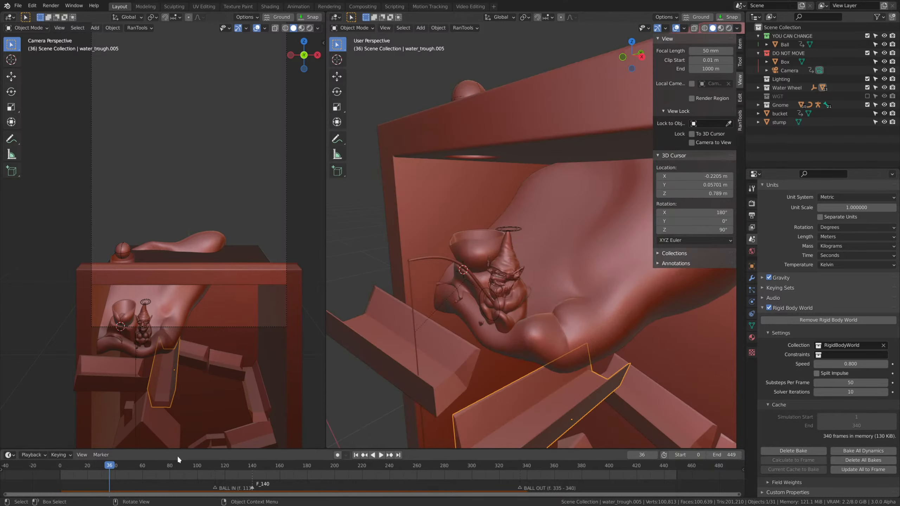
Play the baked simulation from frame 0 past frame 179, examining the ball's drop into the bucket and onto the troughs.
{"action": "left_click", "coordinate": [60, 467]}
{"action": "middle_click_drag", "start_coordinate": [623, 314], "coordinate": [667, 293]}
{"action": "key", "text": "space"}
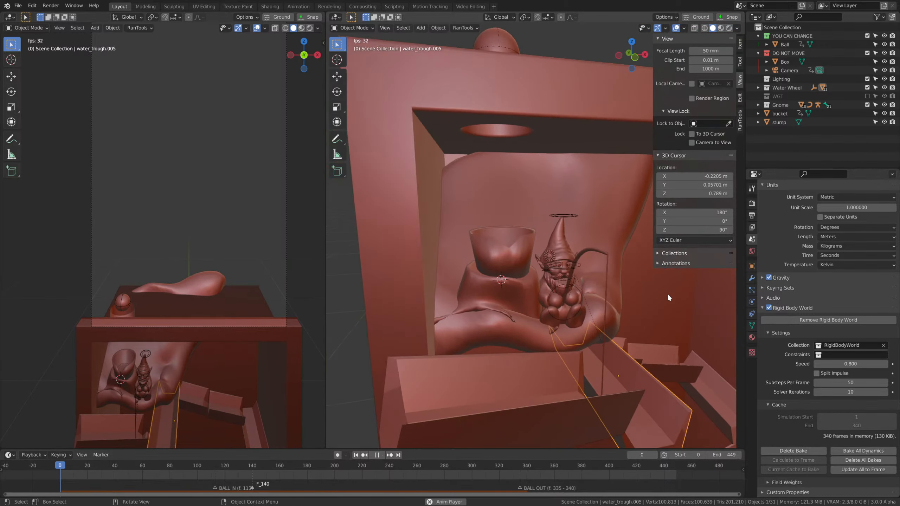
{"action": "scroll", "coordinate": [631, 289], "scroll_direction": "up", "scroll_amount": 2}
{"action": "scroll", "coordinate": [615, 267], "scroll_direction": "up", "scroll_amount": 1}
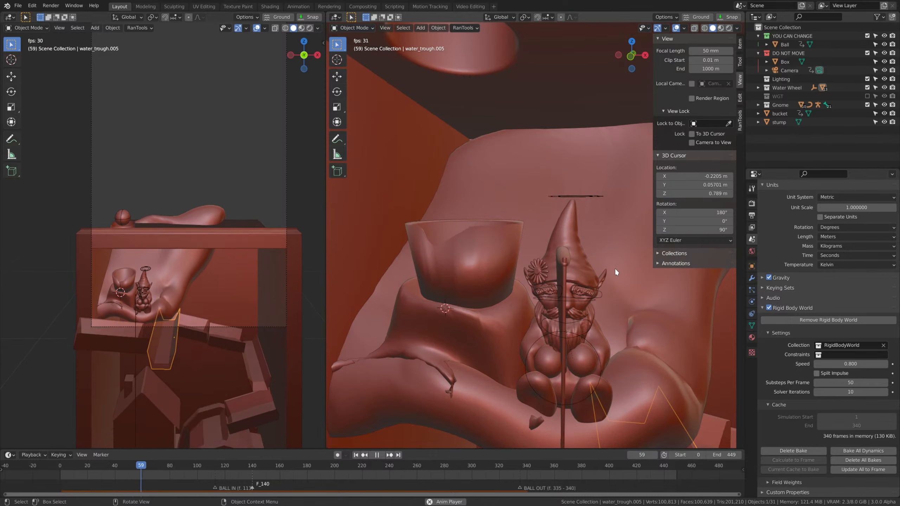
{"action": "scroll", "coordinate": [625, 291], "scroll_direction": "up", "scroll_amount": 1}
{"action": "scroll", "coordinate": [625, 290], "scroll_direction": "down", "scroll_amount": 2}
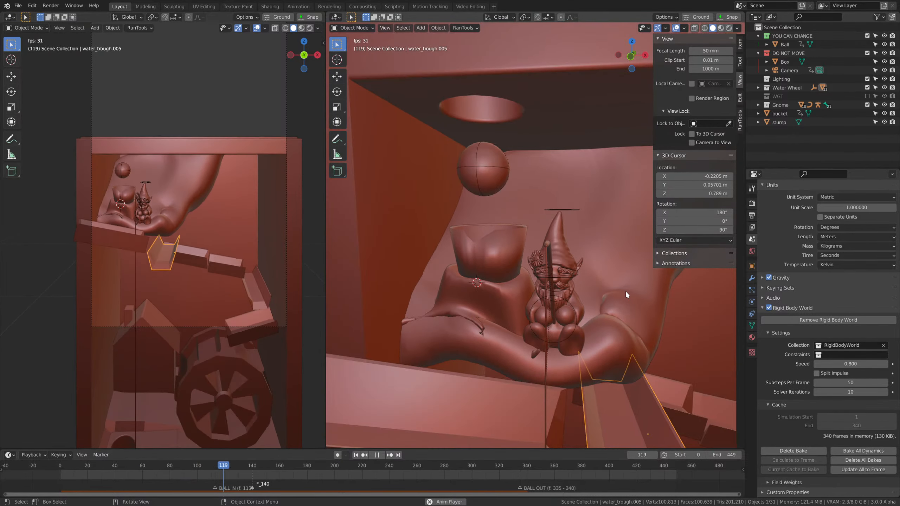
{"action": "scroll", "coordinate": [640, 293], "scroll_direction": "down", "scroll_amount": 2}
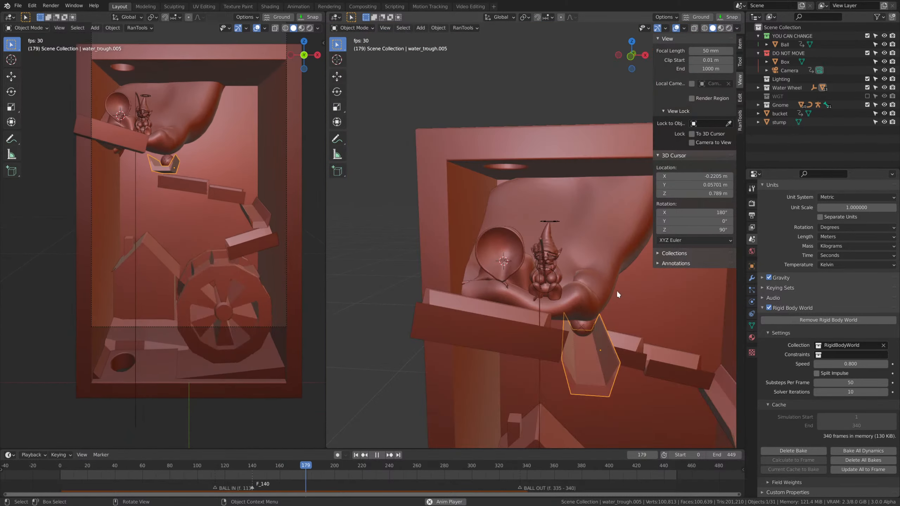
{"action": "scroll", "coordinate": [616, 290], "scroll_direction": "up", "scroll_amount": 2}
{"action": "key", "text": "space"}
Select the stump, go to frame 143 and inspect closely where it meets the tipped bucket.
{"action": "left_click_drag", "start_coordinate": [299, 465], "coordinate": [77, 451]}
{"action": "scroll", "coordinate": [508, 254], "scroll_direction": "up", "scroll_amount": 3}
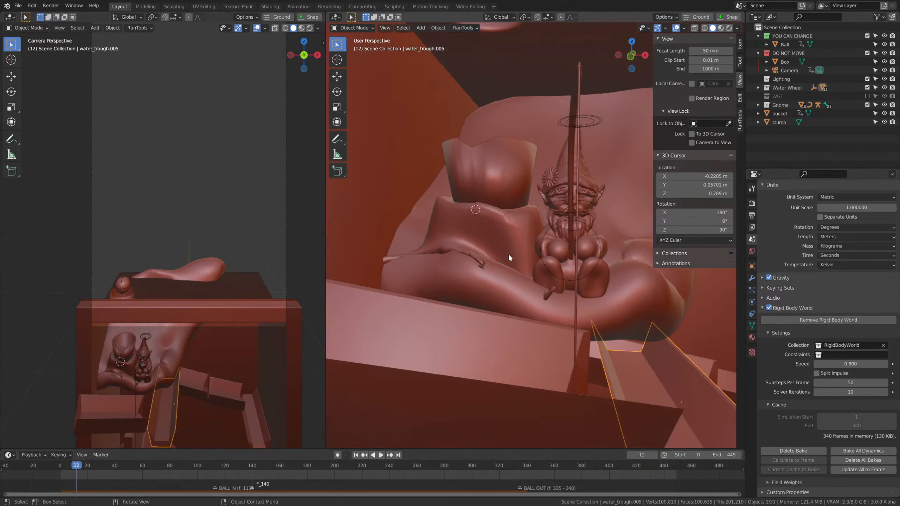
{"action": "left_click", "coordinate": [522, 252]}
{"action": "scroll", "coordinate": [519, 260], "scroll_direction": "down", "scroll_amount": 2}
{"action": "middle_click_drag", "start_coordinate": [522, 252], "coordinate": [529, 266]}
{"action": "scroll", "coordinate": [529, 266], "scroll_direction": "up", "scroll_amount": 2}
{"action": "scroll", "coordinate": [278, 427], "scroll_direction": "up", "scroll_amount": 1}
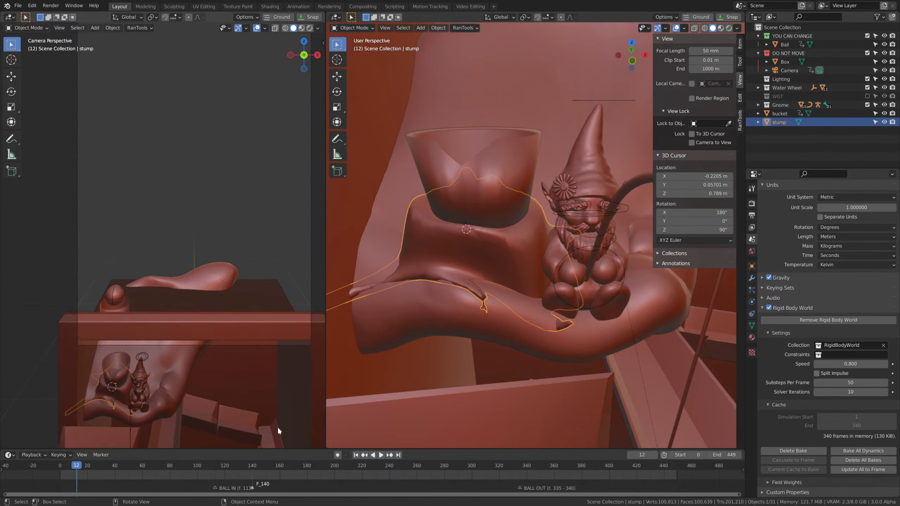
{"action": "key", "text": "space"}
{"action": "left_click_drag", "start_coordinate": [194, 469], "coordinate": [234, 473]}
{"action": "left_click_drag", "start_coordinate": [244, 476], "coordinate": [257, 482]}
{"action": "key", "text": "shift+b"}
{"action": "left_click_drag", "start_coordinate": [63, 115], "coordinate": [177, 212]}
{"action": "scroll", "coordinate": [187, 208], "scroll_direction": "up", "scroll_amount": 5}
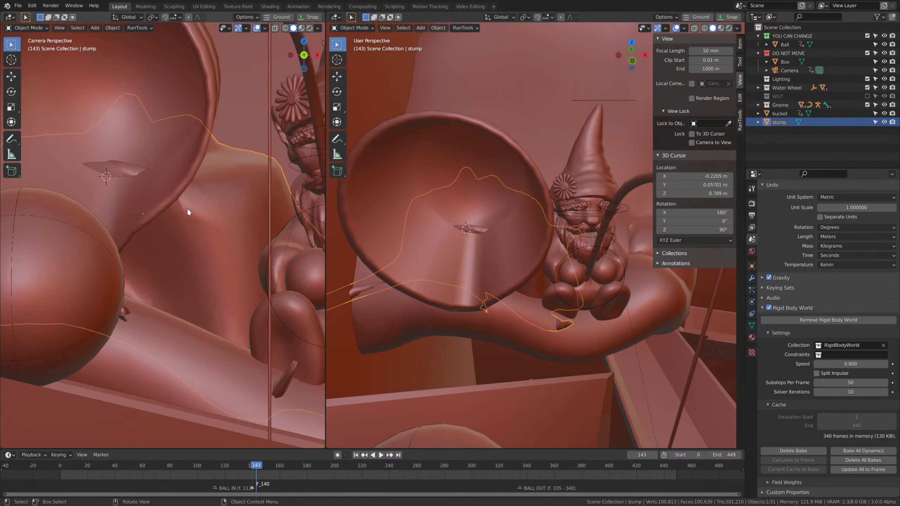
Sculpt the stump with the Grab brush at frame 143, pulling the part that pokes through out of the tipped bucket.
{"action": "scroll", "coordinate": [500, 266], "scroll_direction": "down", "scroll_amount": 2}
{"action": "scroll", "coordinate": [500, 267], "scroll_direction": "up", "scroll_amount": 2}
{"action": "middle_click_drag", "start_coordinate": [500, 267], "coordinate": [494, 265]}
{"action": "key", "text": "Tab"}
{"action": "left_click", "coordinate": [438, 236]}
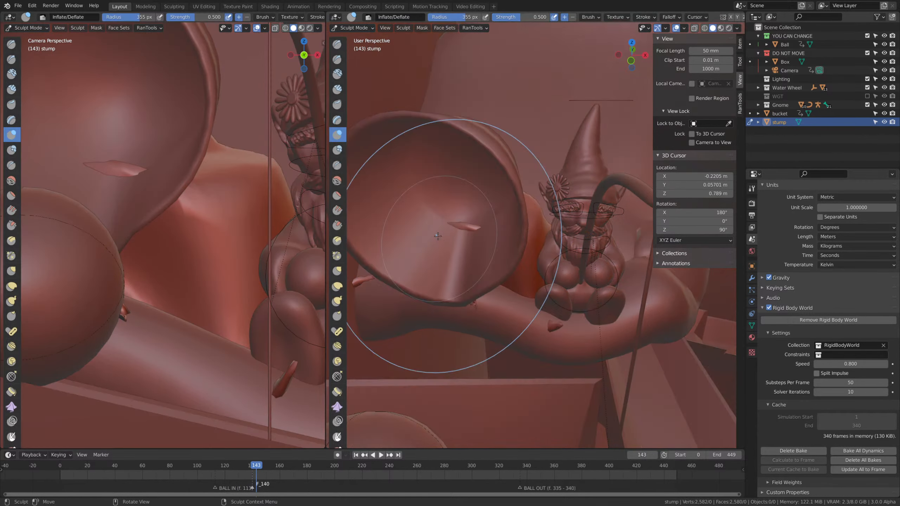
{"action": "scroll", "coordinate": [438, 237], "scroll_direction": "up", "scroll_amount": 3}
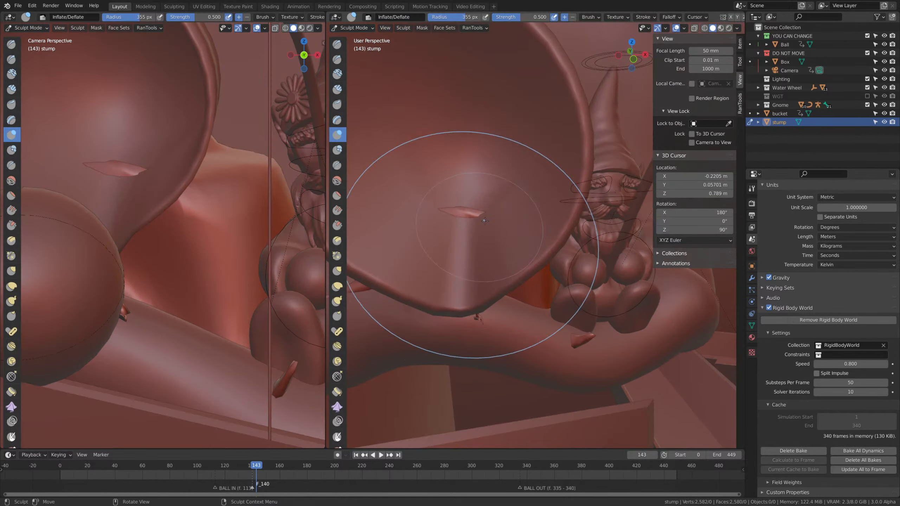
{"action": "key", "text": "g"}
{"action": "left_click_drag", "start_coordinate": [462, 257], "coordinate": [467, 210]}
{"action": "left_click_drag", "start_coordinate": [477, 250], "coordinate": [477, 252]}
{"action": "mouse_move", "coordinate": [477, 252]}
{"action": "middle_mouse_down"}
{"action": "mouse_move", "coordinate": [460, 248]}
{"action": "mouse_move", "coordinate": [455, 232]}
{"action": "mouse_move", "coordinate": [530, 254]}
{"action": "mouse_move", "coordinate": [591, 296]}
{"action": "middle_mouse_up"}
{"action": "scroll", "coordinate": [460, 245], "scroll_direction": "up", "scroll_amount": 2}
{"action": "left_click", "coordinate": [542, 263]}
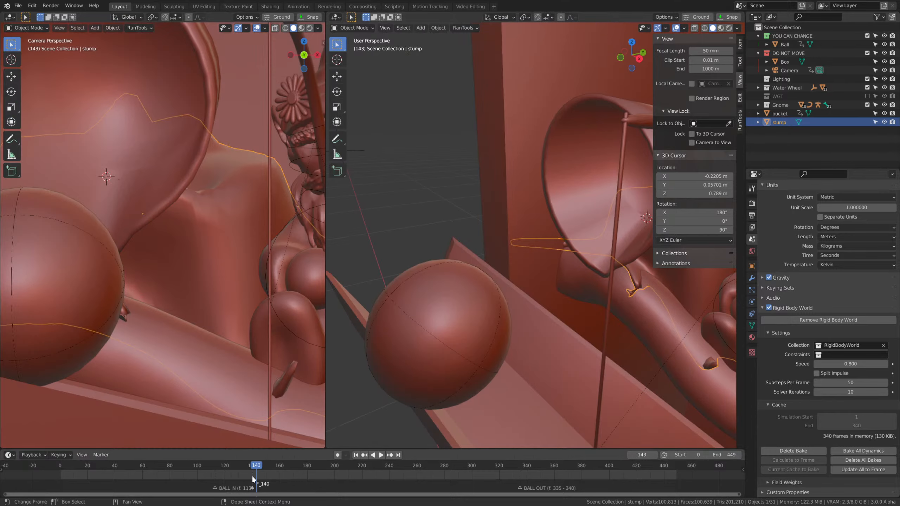
Replay the animation from the start through frame 28 to examine the gnome, bucket and stump.
{"action": "left_click_drag", "start_coordinate": [252, 468], "coordinate": [57, 450]}
{"action": "scroll", "coordinate": [569, 304], "scroll_direction": "down", "scroll_amount": 9}
{"action": "key", "text": "space"}
{"action": "middle_click_drag", "start_coordinate": [569, 304], "coordinate": [598, 297]}
{"action": "scroll", "coordinate": [597, 297], "scroll_direction": "up", "scroll_amount": 2}
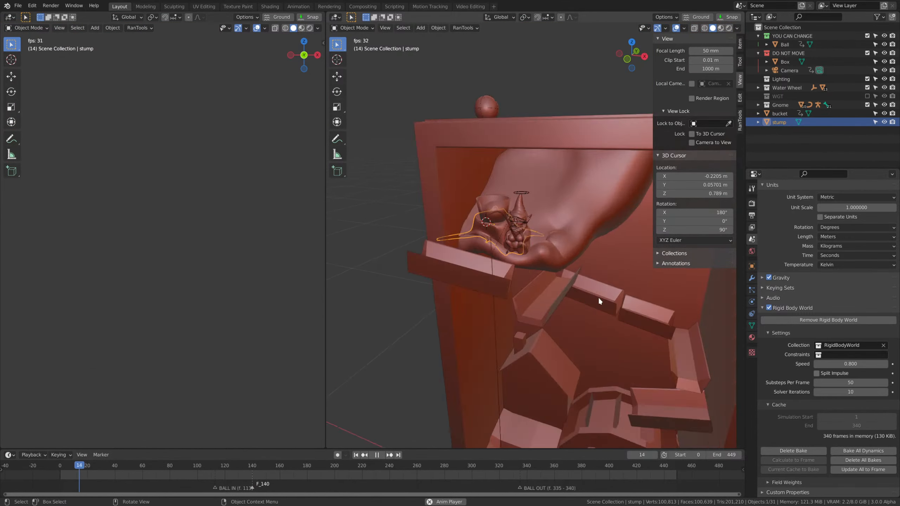
{"action": "scroll", "coordinate": [520, 206], "scroll_direction": "up", "scroll_amount": 4}
{"action": "key", "text": "space"}
Put the gnome's armature in Pose Mode and play the animation through frame 124.
{"action": "key", "text": "ctrl+Tab"}
{"action": "middle_click_drag", "start_coordinate": [515, 216], "coordinate": [600, 263], "text": "shift"}
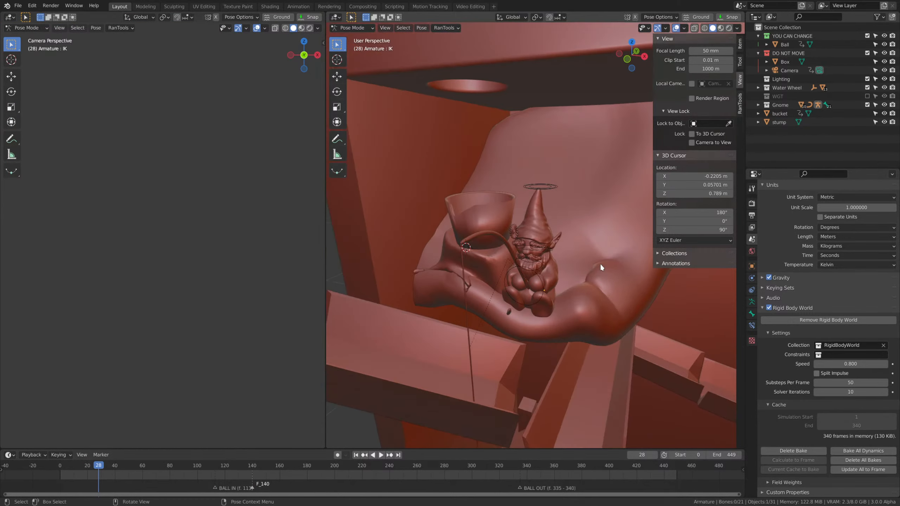
{"action": "scroll", "coordinate": [599, 263], "scroll_direction": "up", "scroll_amount": 2}
{"action": "key", "text": "space"}
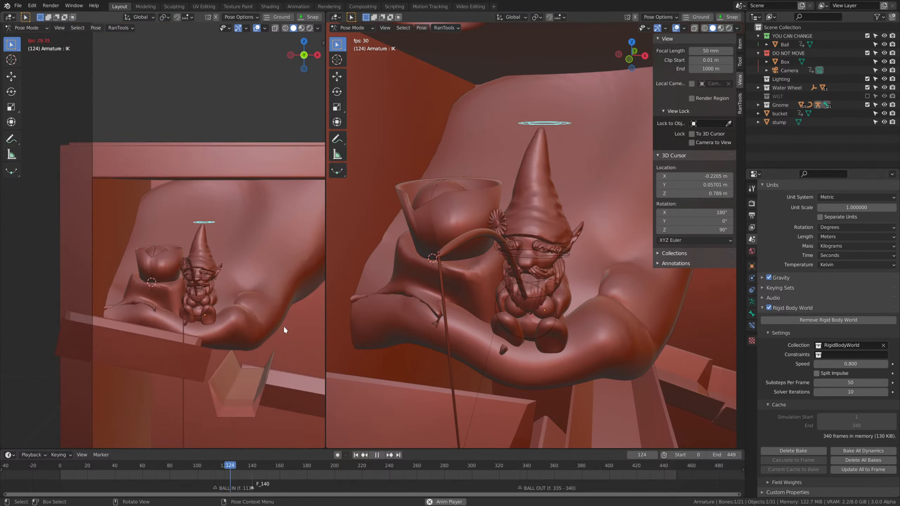
{"action": "key", "text": "space"}
Enlarge the timeline and select the IK control above the gnome's hat to view its keyframes.
{"action": "left_click_drag", "start_coordinate": [247, 470], "coordinate": [254, 355]}
{"action": "scroll", "coordinate": [607, 309], "scroll_direction": "up", "scroll_amount": 3}
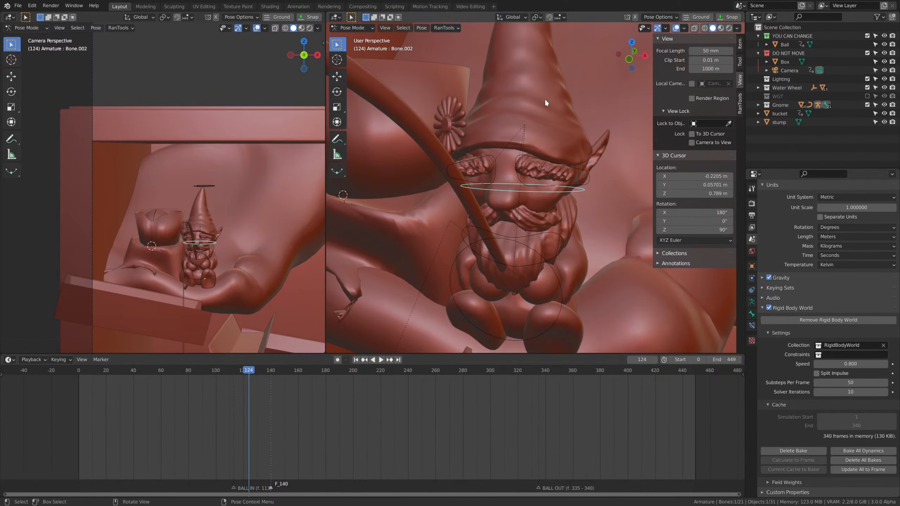
{"action": "scroll", "coordinate": [545, 98], "scroll_direction": "down", "scroll_amount": 5}
{"action": "left_click", "coordinate": [541, 78]}
{"action": "scroll", "coordinate": [194, 413], "scroll_direction": "up", "scroll_amount": 5}
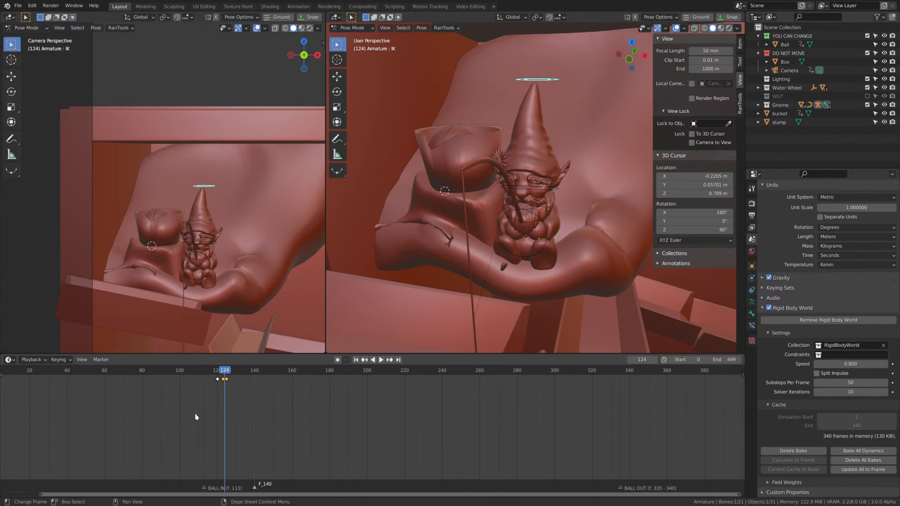
Insert a Rotation keyframe for the ring control at the gnome's face (Bone.002) on frame 123.
{"action": "left_click", "coordinate": [223, 375]}
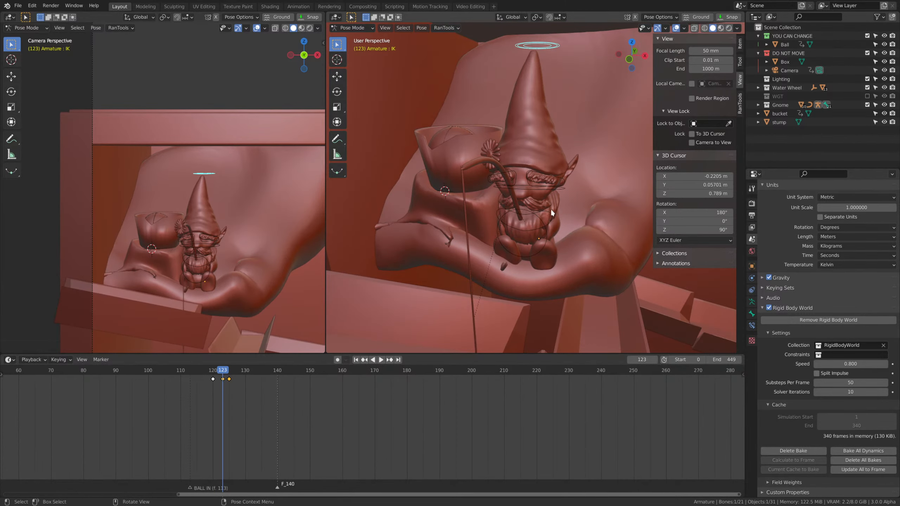
{"action": "key", "text": "i"}
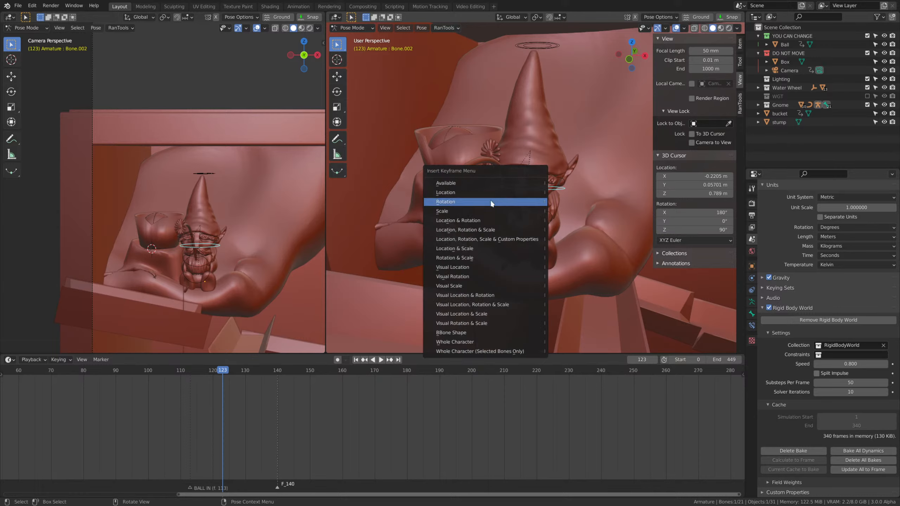
{"action": "left_click", "coordinate": [521, 203]}
At frame 128, rotate Bone.002 about -58.6° around global Z and 10.9° in the view, and keyframe its rotation.
{"action": "left_click_drag", "start_coordinate": [227, 371], "coordinate": [239, 372]}
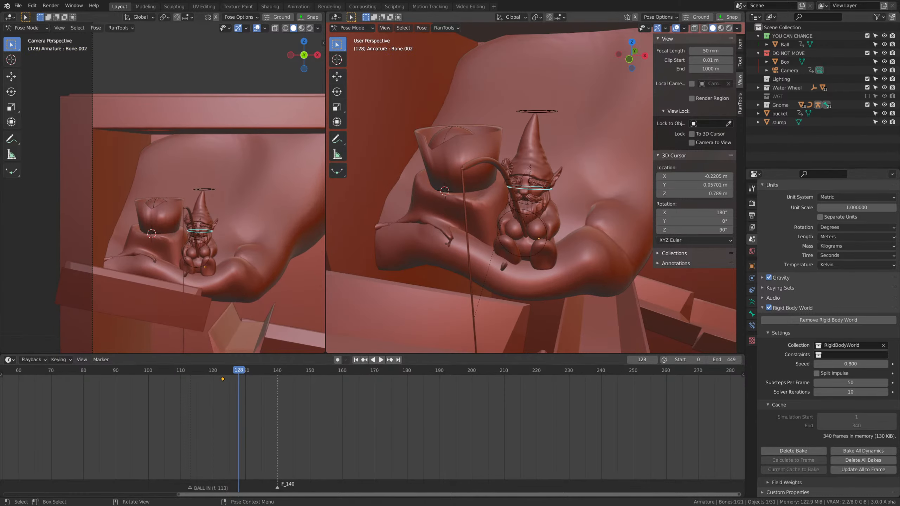
{"action": "key", "text": "r"}
{"action": "key", "text": "z"}
{"action": "left_click", "coordinate": [583, 220]}
{"action": "key", "text": "r"}
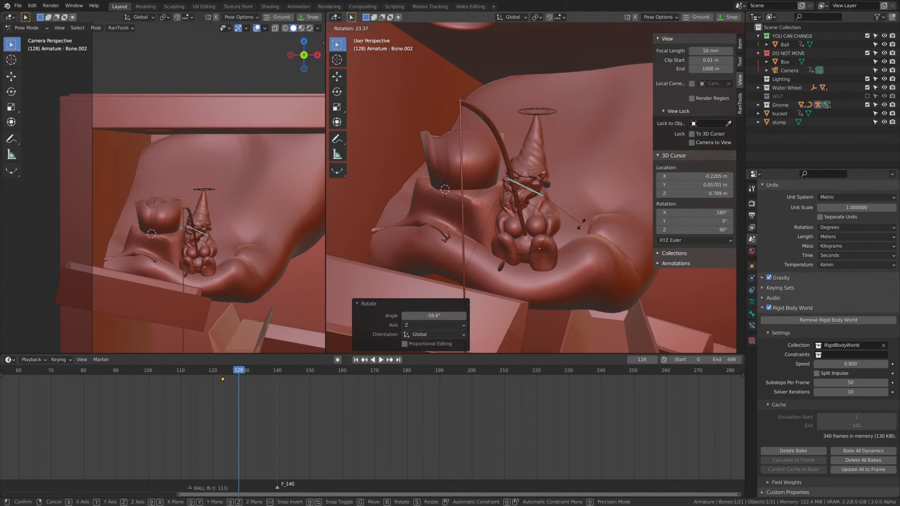
{"action": "left_click", "coordinate": [579, 207]}
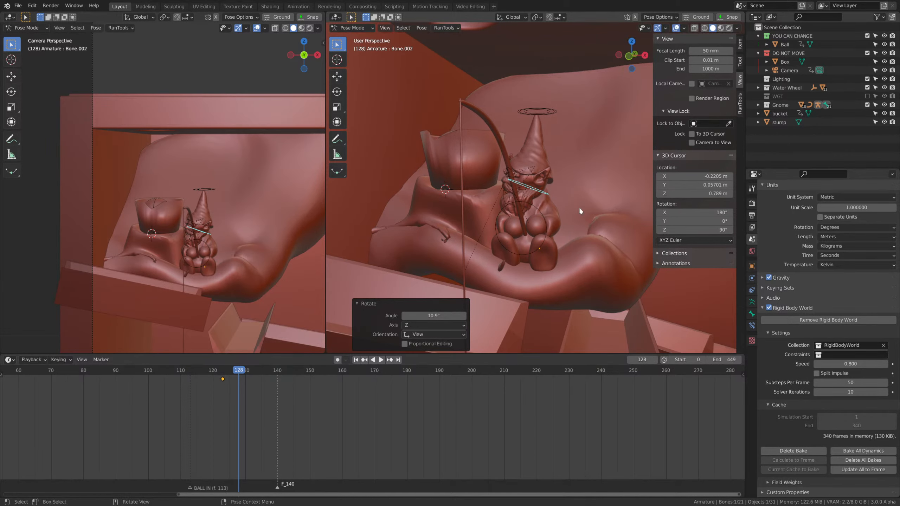
{"action": "key", "text": "i"}
{"action": "left_click", "coordinate": [583, 208]}
Retime Bone.002's two rotation keyframes to frames 121 and 136 and replay the head turn through frame 143.
{"action": "left_click", "coordinate": [186, 372]}
{"action": "key", "text": "space"}
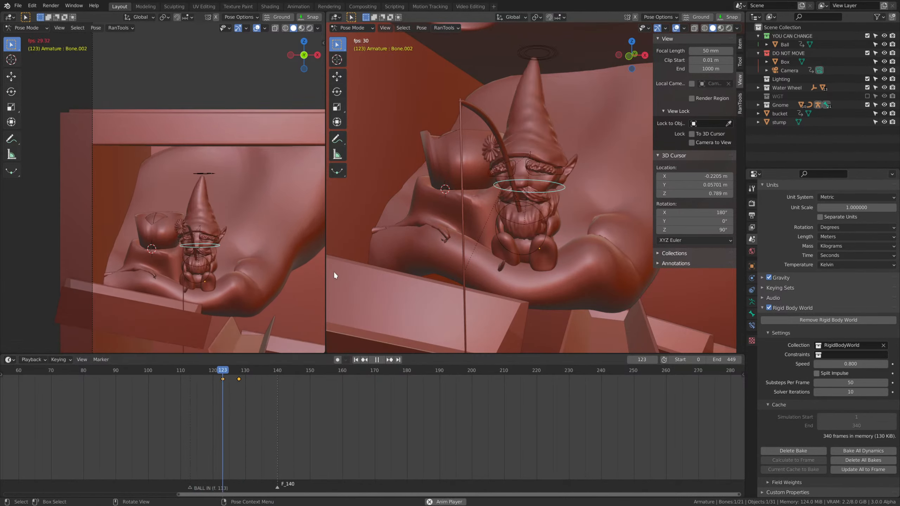
{"action": "key", "text": "space"}
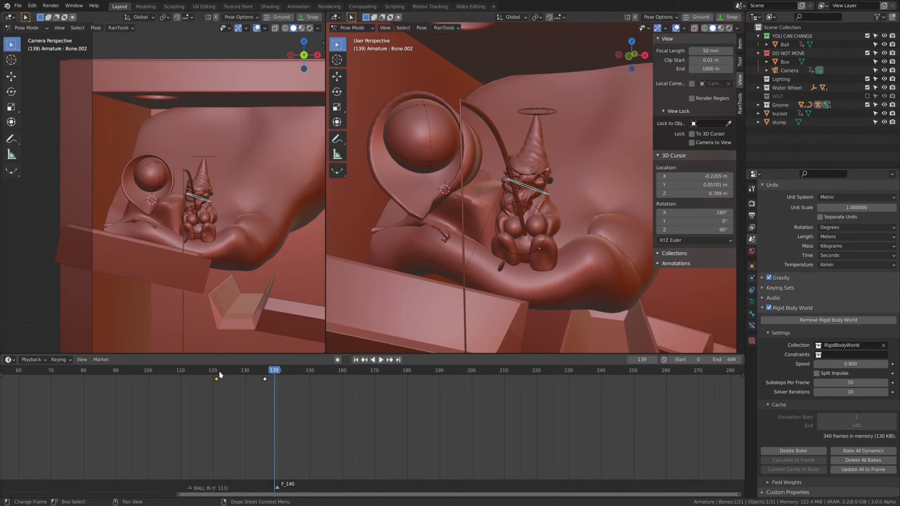
{"action": "left_click", "coordinate": [188, 371]}
{"action": "key", "text": "space"}
{"action": "key", "text": "space"}
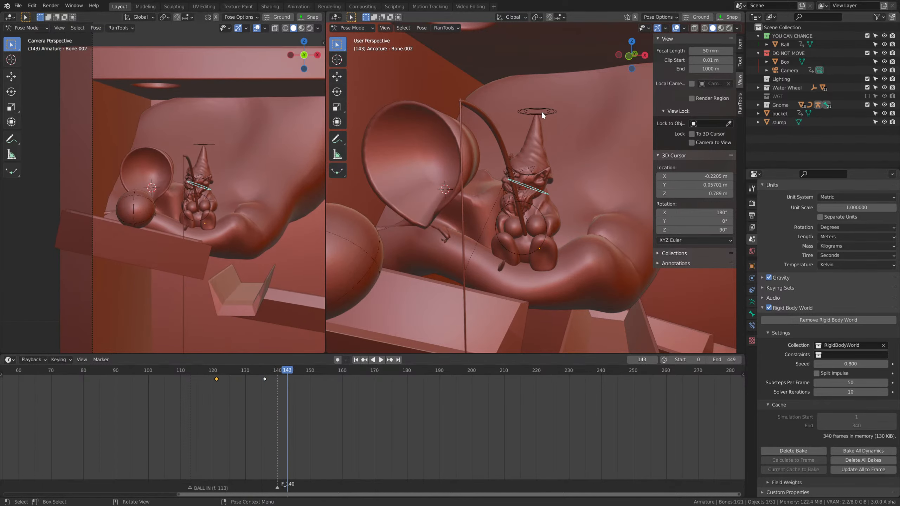
Insert a Location keyframe for the IK control above the gnome's hat on frame 129.
{"action": "left_click", "coordinate": [542, 113]}
{"action": "left_click_drag", "start_coordinate": [224, 372], "coordinate": [242, 381]}
{"action": "key", "text": "i"}
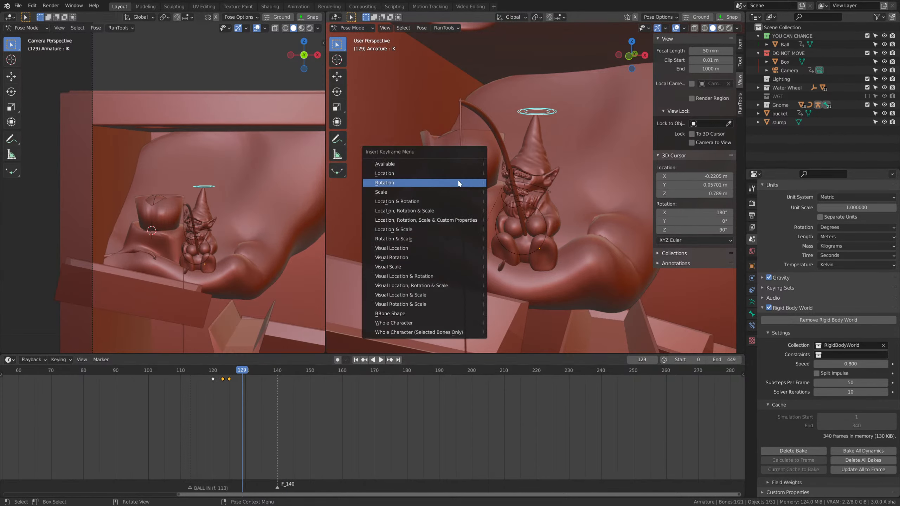
{"action": "left_click", "coordinate": [461, 179]}
At frame 140, move the IK control about 0.030 m in X, 0.006 m in Y and -0.011 m in Z, and keyframe it.
{"action": "left_click", "coordinate": [277, 370]}
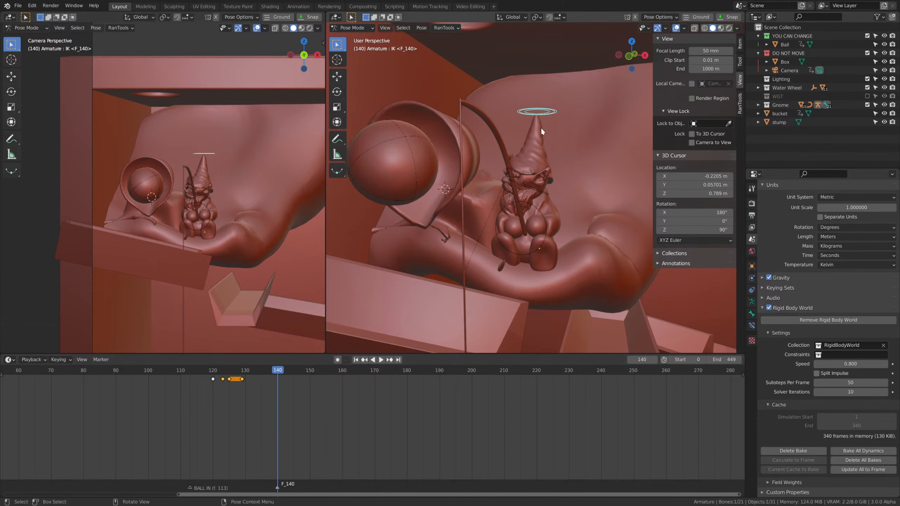
{"action": "key", "text": "g"}
{"action": "left_click", "coordinate": [596, 131]}
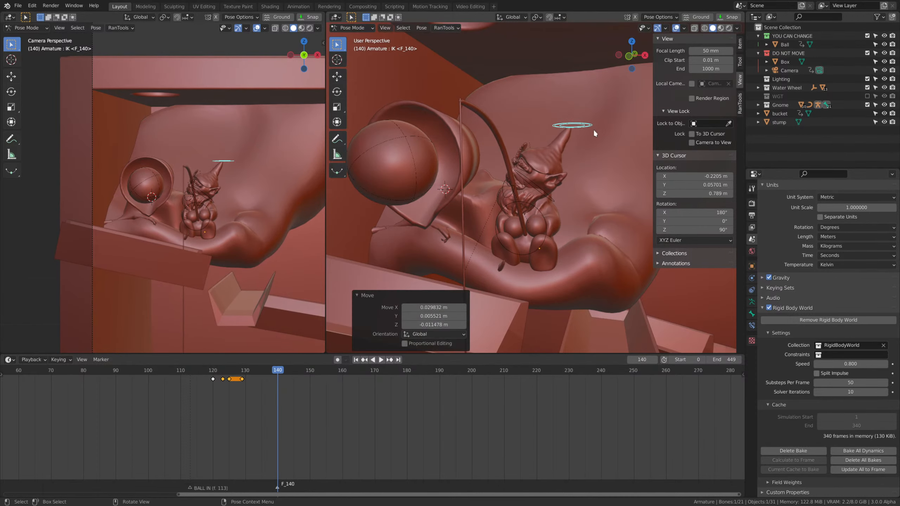
{"action": "key", "text": "i"}
{"action": "left_click", "coordinate": [594, 129]}
Replay the frames around the ball's release repeatedly through frame 147 to examine the gnome's head turn and lean.
{"action": "left_click_drag", "start_coordinate": [269, 381], "coordinate": [183, 376]}
{"action": "key", "text": "space"}
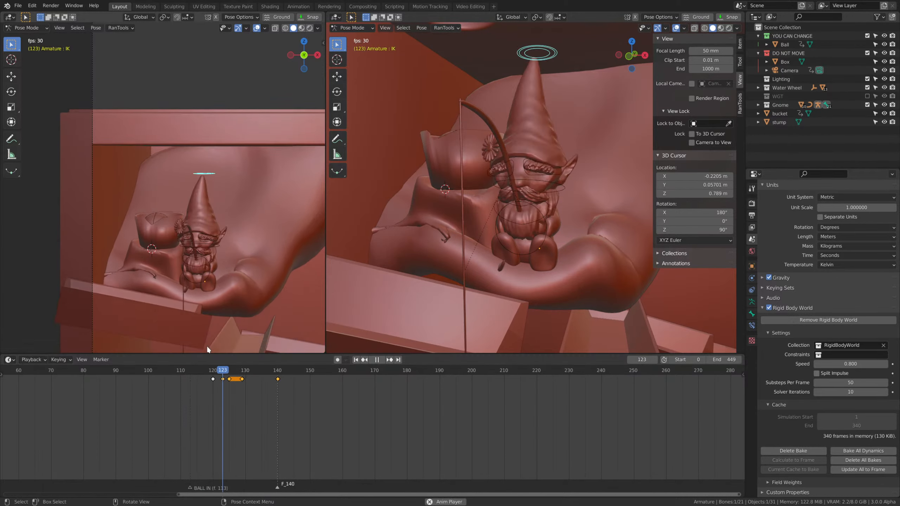
{"action": "key", "text": "space"}
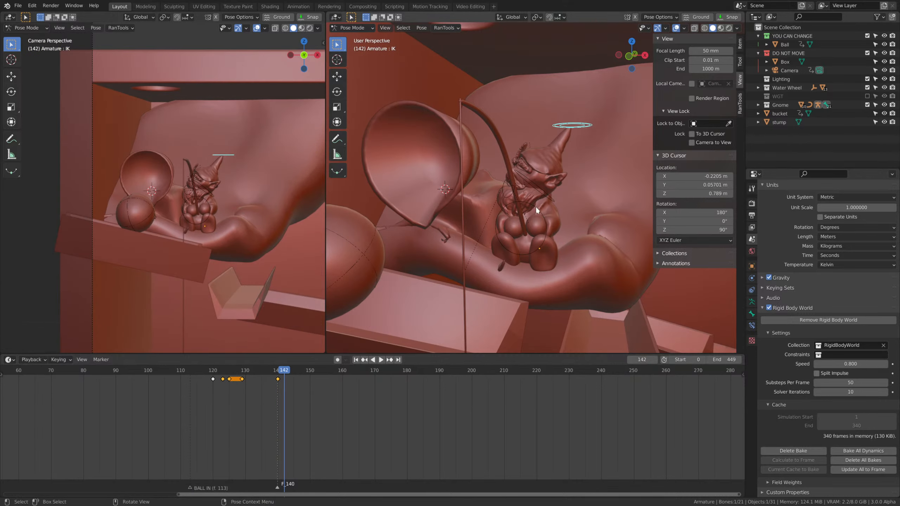
{"action": "left_click_drag", "start_coordinate": [270, 371], "coordinate": [180, 377]}
{"action": "key", "text": "space"}
{"action": "scroll", "coordinate": [276, 215], "scroll_direction": "down", "scroll_amount": 6}
{"action": "key", "text": "space"}
{"action": "key", "text": "space"}
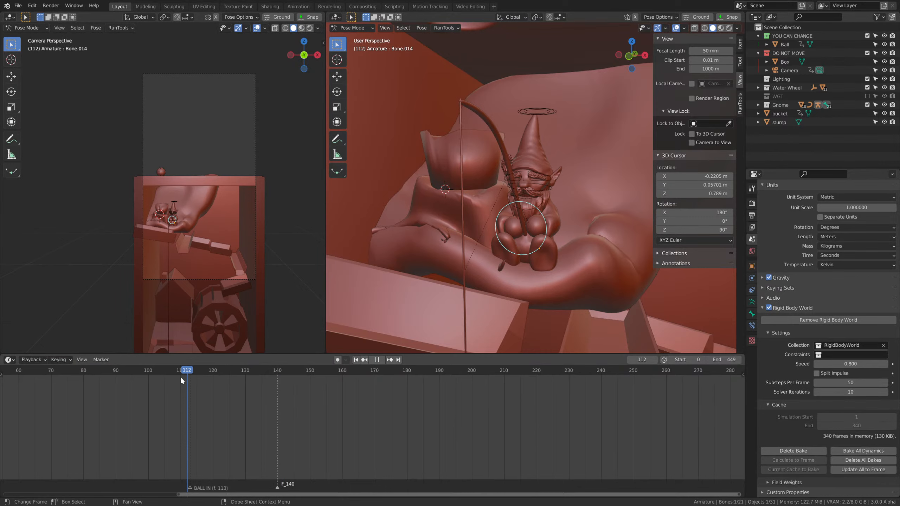
{"action": "scroll", "coordinate": [269, 258], "scroll_direction": "up", "scroll_amount": 8}
{"action": "key", "text": "space"}
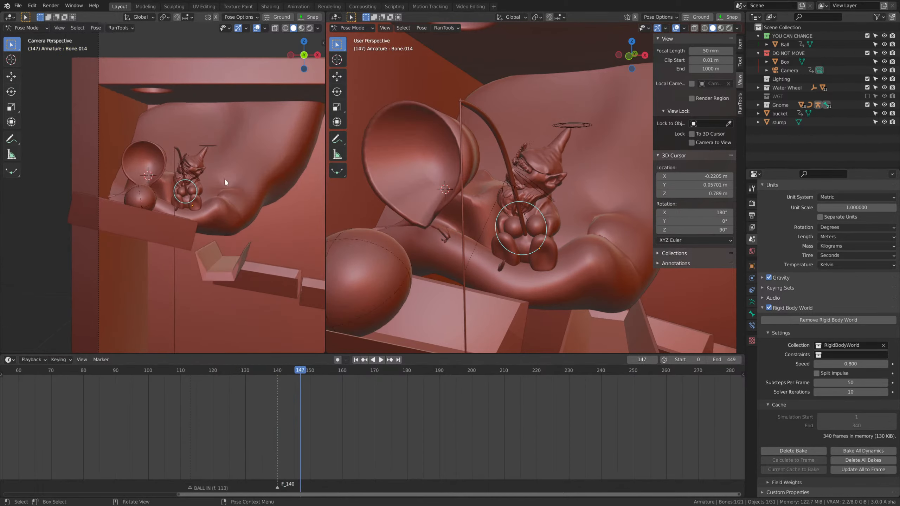
Select the gnome's IK control at frame 125 and switch the camera viewport to the Graph Editor.
{"action": "left_click", "coordinate": [209, 145]}
{"action": "scroll", "coordinate": [250, 255], "scroll_direction": "down", "scroll_amount": 6}
{"action": "left_click_drag", "start_coordinate": [257, 369], "coordinate": [229, 371]}
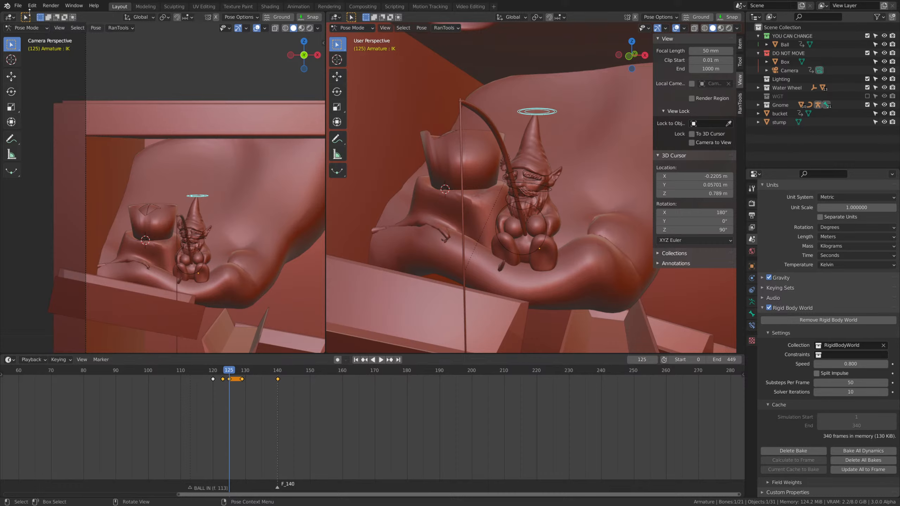
{"action": "left_click", "coordinate": [10, 16]}
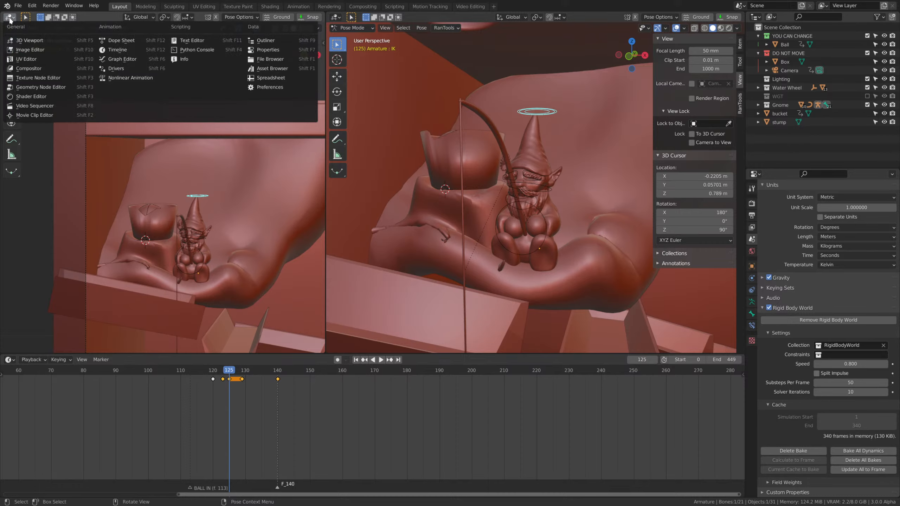
{"action": "left_click", "coordinate": [10, 16]}
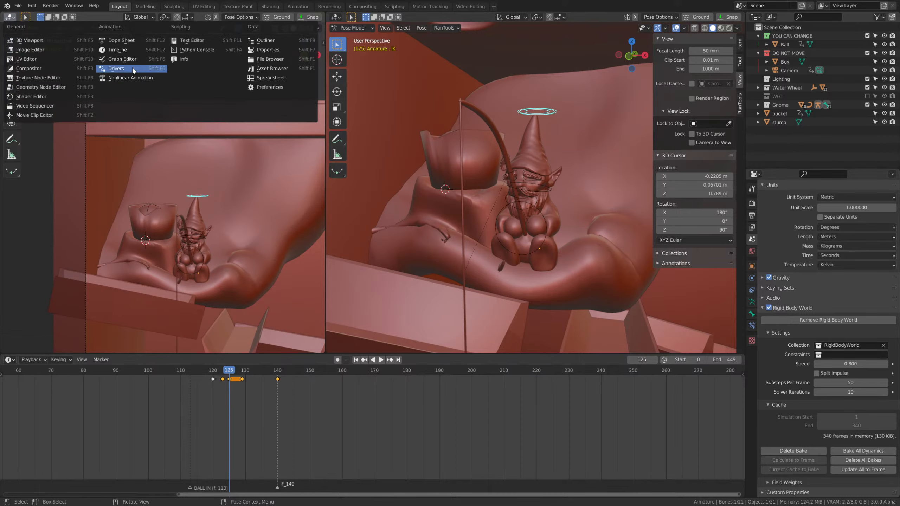
{"action": "left_click", "coordinate": [122, 59]}
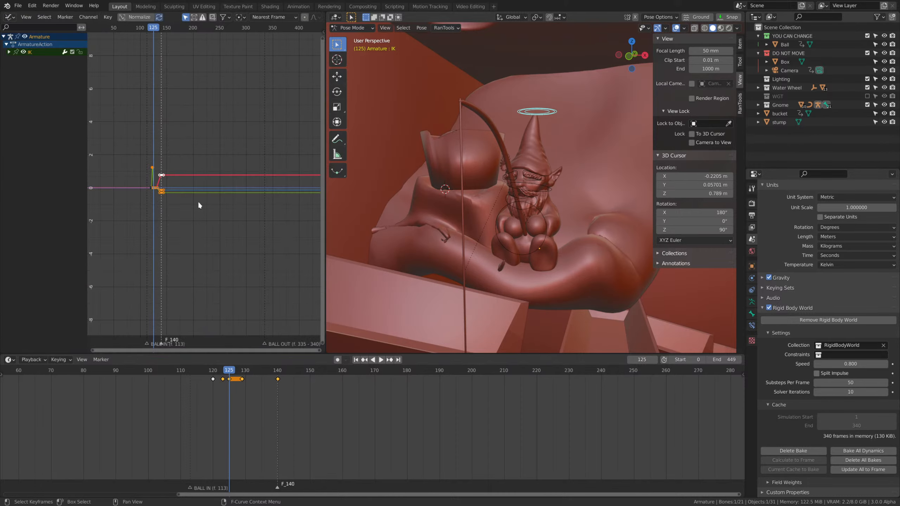
In the Graph Editor, lengthen the curve handles of the IK control's frame 140 keyframes along the time axis.
{"action": "scroll", "coordinate": [193, 197], "scroll_direction": "up", "scroll_amount": 4}
{"action": "scroll", "coordinate": [247, 221], "scroll_direction": "up", "scroll_amount": 4}
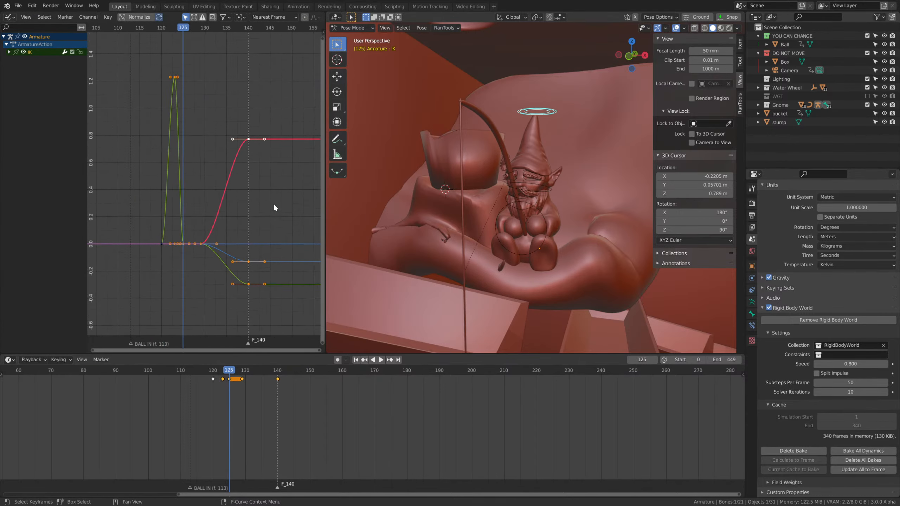
{"action": "left_click_drag", "start_coordinate": [207, 109], "coordinate": [229, 186]}
{"action": "middle_click_drag", "start_coordinate": [229, 185], "coordinate": [239, 187]}
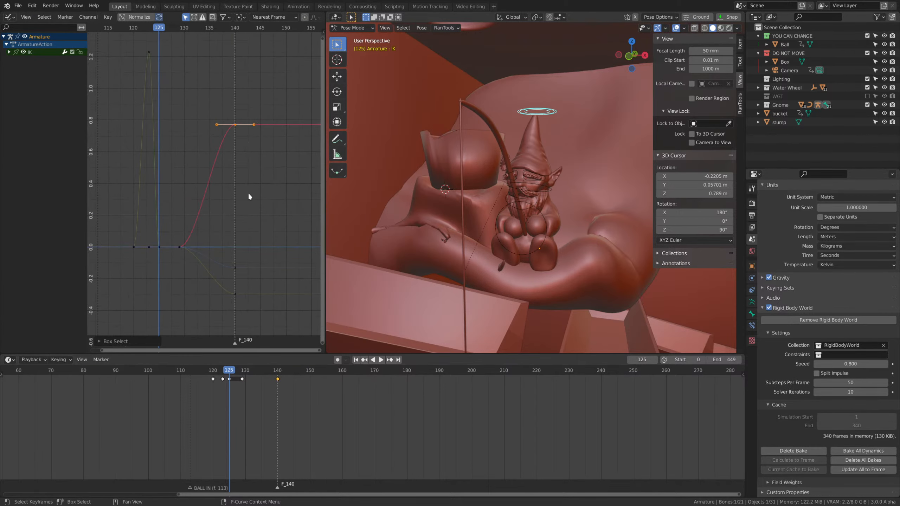
{"action": "left_click_drag", "start_coordinate": [213, 374], "coordinate": [200, 373]}
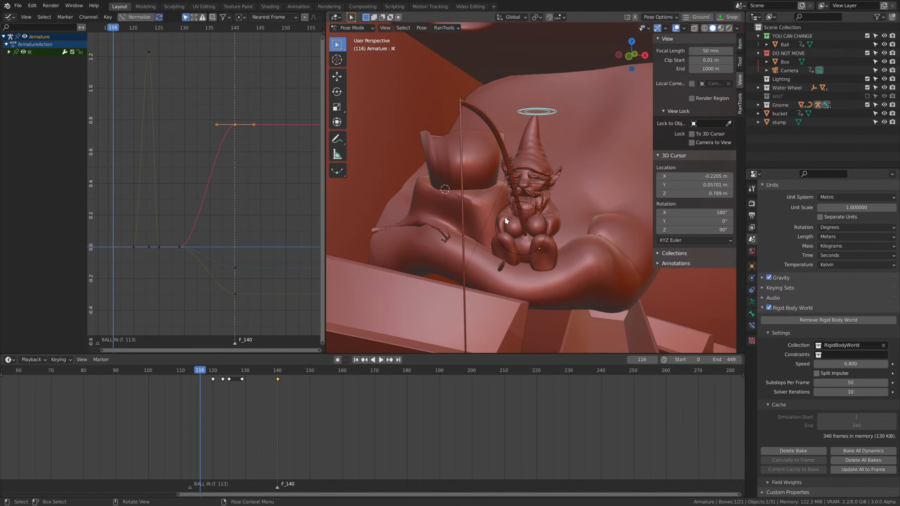
{"action": "key", "text": "KP_0"}
{"action": "scroll", "coordinate": [504, 217], "scroll_direction": "up", "scroll_amount": 8}
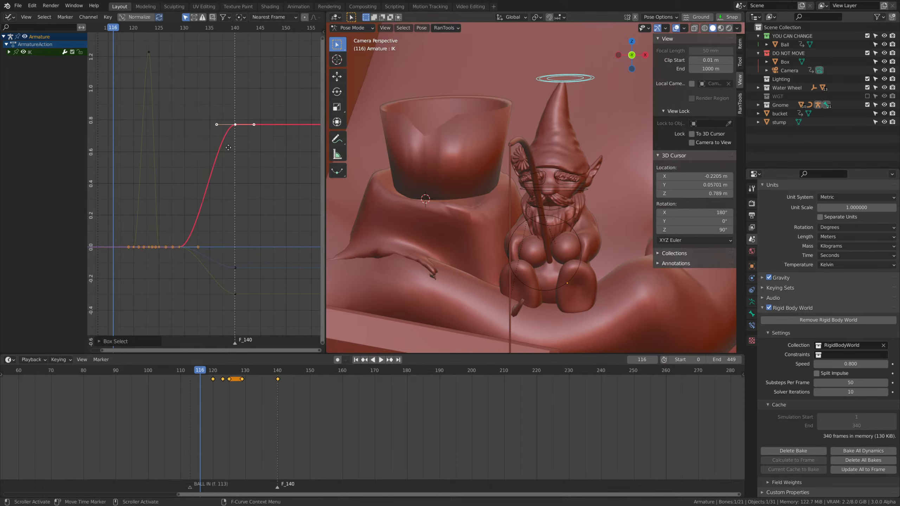
{"action": "left_click", "coordinate": [316, 154]}
Replay the ball's release through frame 149 in camera view to examine the gnome's smoothed lean, hiding the viewport's sidebar.
{"action": "key", "text": "space"}
{"action": "key", "text": "space"}
{"action": "scroll", "coordinate": [278, 211], "scroll_direction": "down", "scroll_amount": 1}
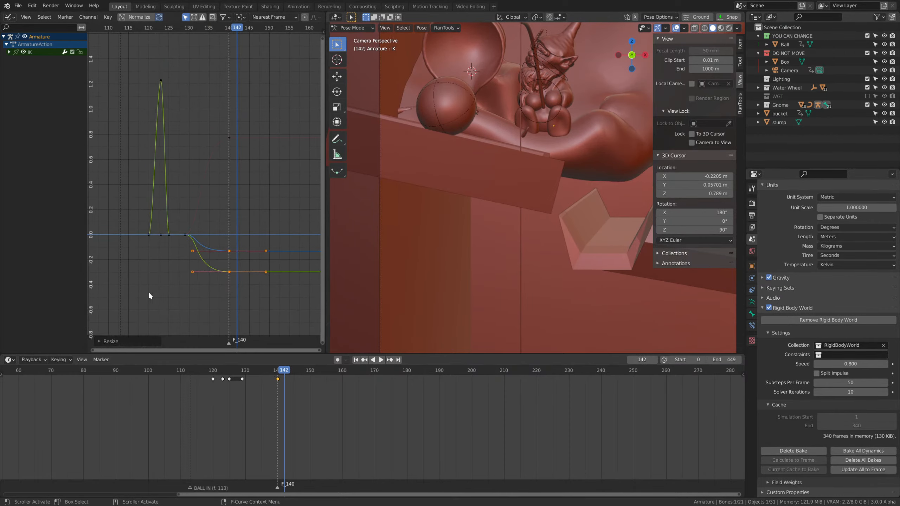
{"action": "scroll", "coordinate": [555, 206], "scroll_direction": "down", "scroll_amount": 3}
{"action": "middle_click_drag", "start_coordinate": [556, 206], "coordinate": [523, 263], "text": "shift"}
{"action": "scroll", "coordinate": [524, 263], "scroll_direction": "up", "scroll_amount": 3}
{"action": "left_click", "coordinate": [238, 372]}
{"action": "key", "text": "space"}
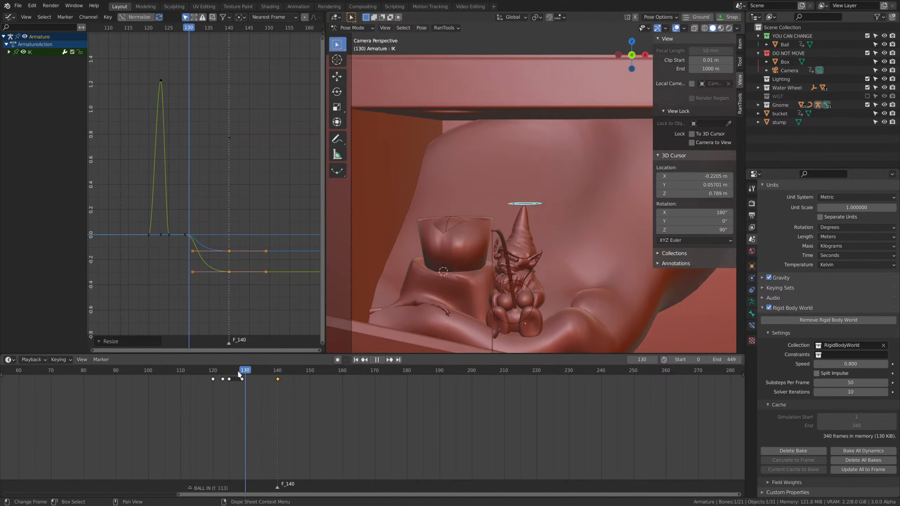
{"action": "left_click_drag", "start_coordinate": [238, 372], "coordinate": [219, 373]}
{"action": "scroll", "coordinate": [527, 276], "scroll_direction": "down", "scroll_amount": 6}
{"action": "middle_click_drag", "start_coordinate": [551, 277], "coordinate": [488, 235], "text": "shift"}
{"action": "key", "text": "n"}
{"action": "scroll", "coordinate": [578, 271], "scroll_direction": "up", "scroll_amount": 2}
{"action": "key", "text": "space"}
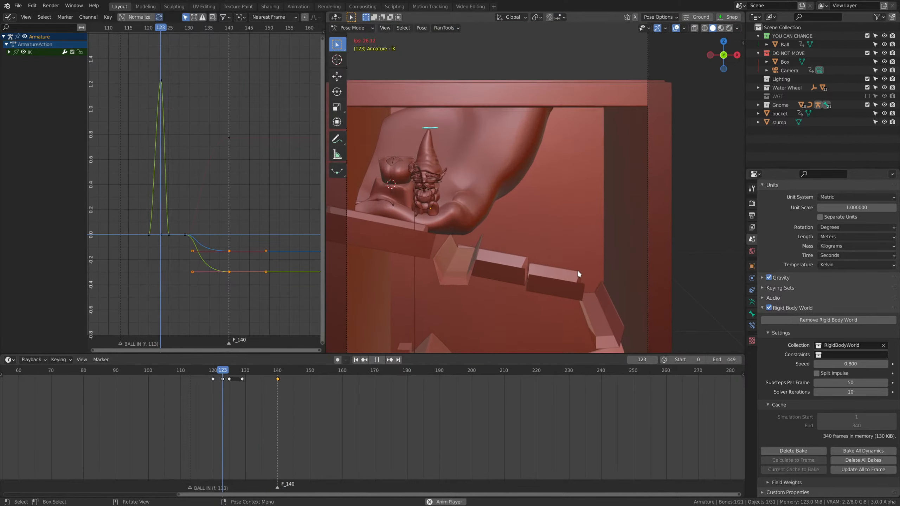
{"action": "key", "text": "KP_0"}
{"action": "key", "text": "space"}
{"action": "scroll", "coordinate": [246, 241], "scroll_direction": "down", "scroll_amount": 1}
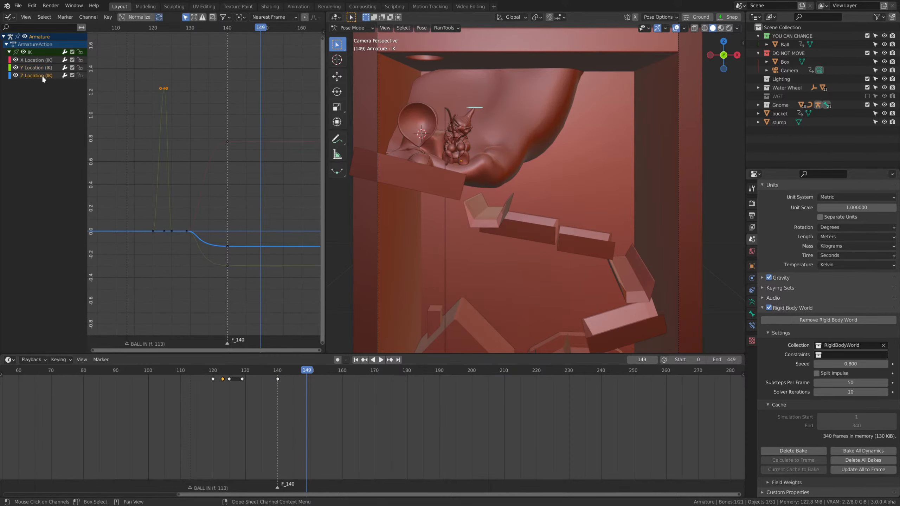
Select the gnome's head control Bone.002 and stretch the handles of its frame 136 rotation keyframes along the time axis.
{"action": "scroll", "coordinate": [534, 179], "scroll_direction": "up", "scroll_amount": 4}
{"action": "left_click", "coordinate": [461, 130]}
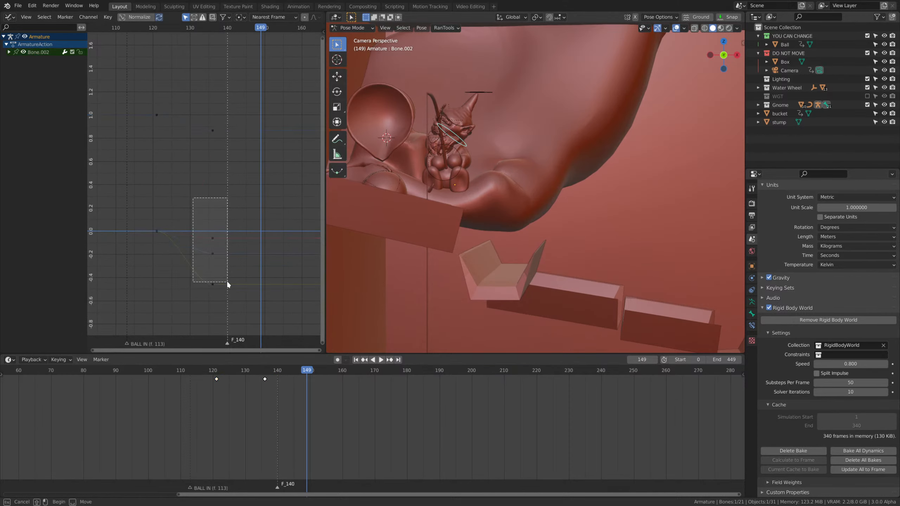
{"action": "key", "text": "s"}
{"action": "key", "text": "x"}
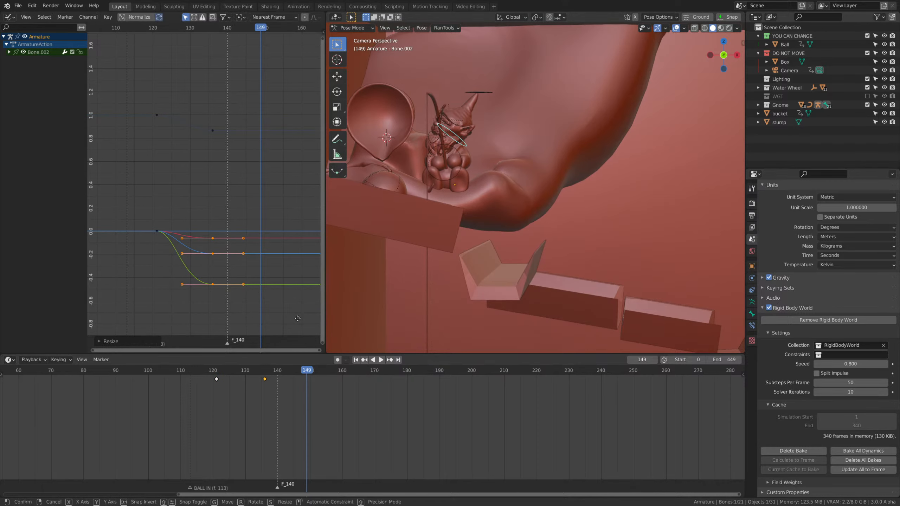
Widen the handles of Bone.002's frame 121 keyframes and move its lower rotation keyframes from frame 136 to frame 141.
{"action": "left_click_drag", "start_coordinate": [177, 208], "coordinate": [206, 300]}
{"action": "key", "text": "g"}
{"action": "right_click", "coordinate": [210, 284]}
{"action": "key", "text": "r"}
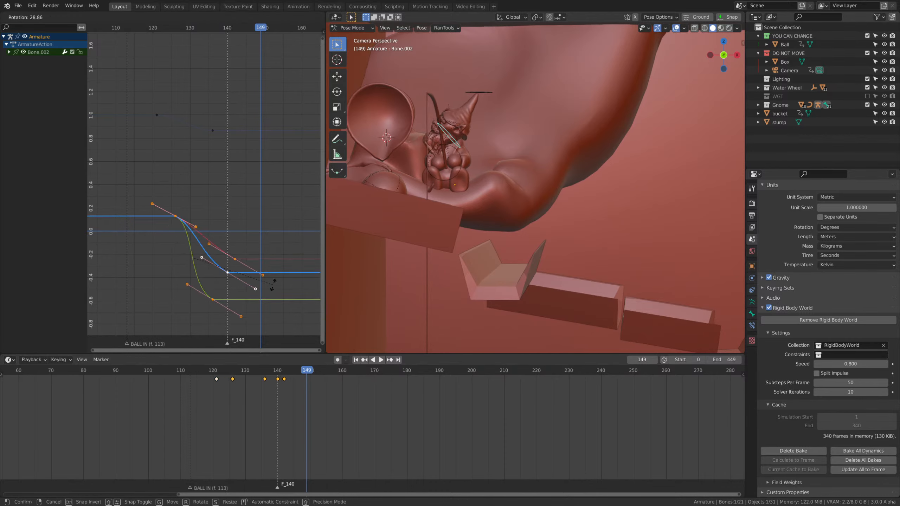
{"action": "right_click", "coordinate": [270, 298]}
Replay the head turn up to frame 142 to check its slower easing.
{"action": "left_click_drag", "start_coordinate": [204, 368], "coordinate": [215, 360]}
{"action": "key", "text": "space"}
{"action": "key", "text": "space"}
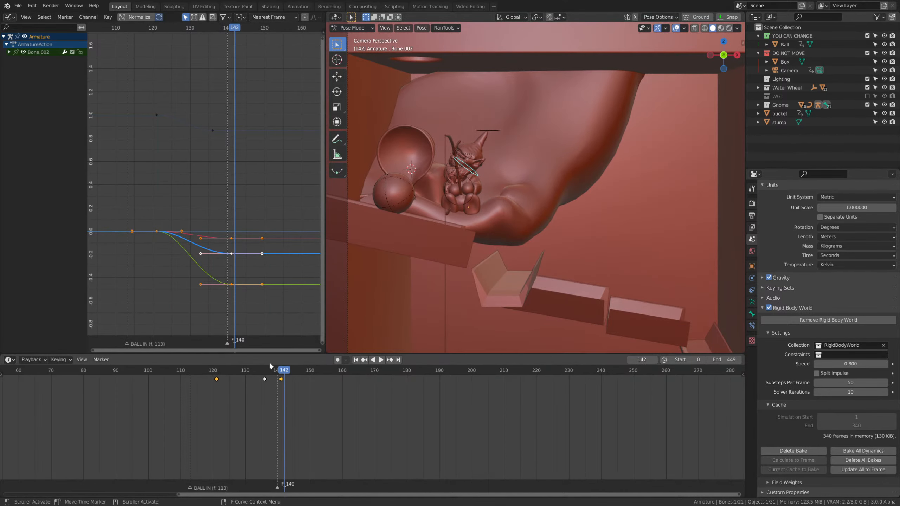
{"action": "left_click_drag", "start_coordinate": [269, 370], "coordinate": [194, 371]}
{"action": "scroll", "coordinate": [367, 304], "scroll_direction": "up", "scroll_amount": 2}
Select the round control at the gnome's hands, Bone.014, and replay the release from near and far.
{"action": "left_click", "coordinate": [528, 205]}
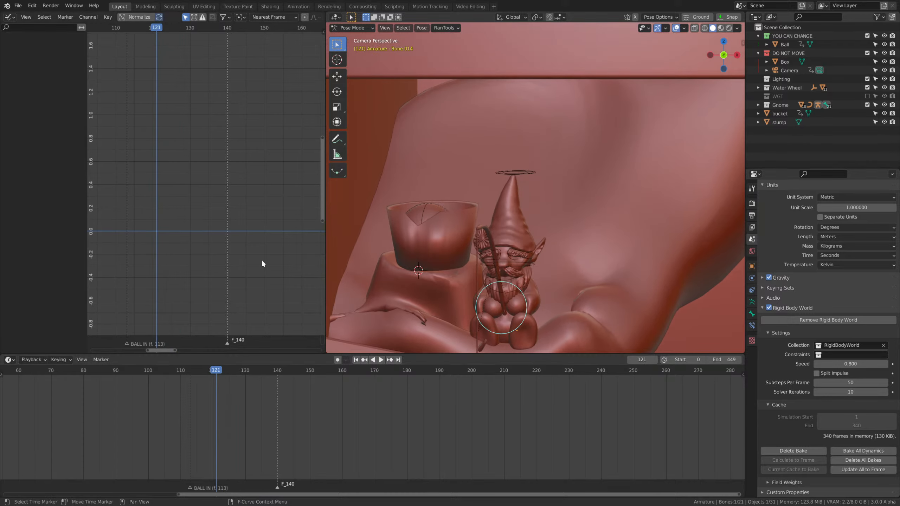
{"action": "scroll", "coordinate": [485, 285], "scroll_direction": "down", "scroll_amount": 3}
{"action": "scroll", "coordinate": [512, 261], "scroll_direction": "up", "scroll_amount": 4}
{"action": "key", "text": "space"}
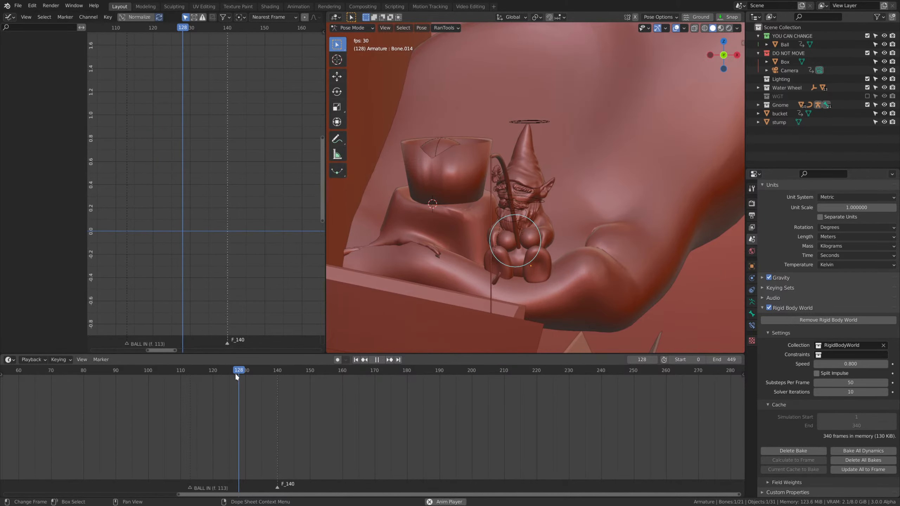
{"action": "key", "text": "Escape"}
{"action": "scroll", "coordinate": [647, 234], "scroll_direction": "down", "scroll_amount": 4}
{"action": "key", "text": "space"}
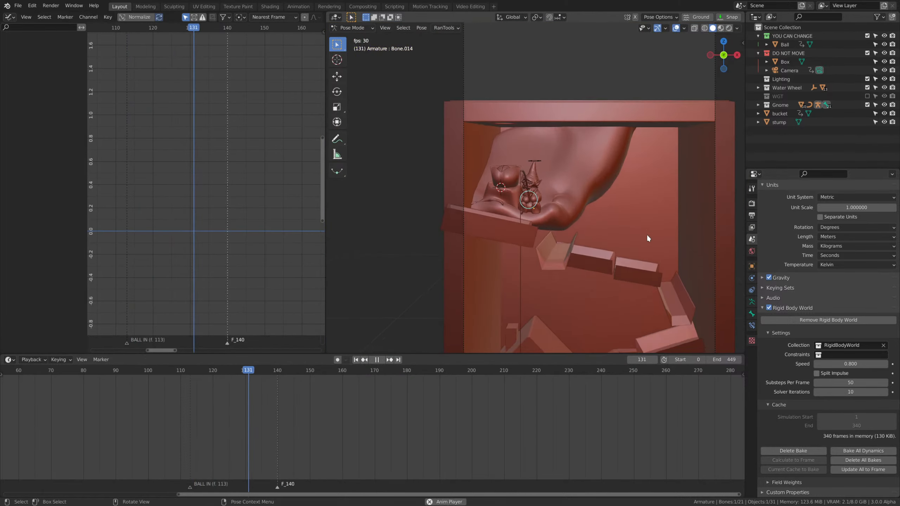
{"action": "scroll", "coordinate": [558, 231], "scroll_direction": "up", "scroll_amount": 4}
At frame 123, move Bone.014 about 0.043 m in X and 0.012 m in Z to swing the fishing rod aside.
{"action": "left_click_drag", "start_coordinate": [332, 371], "coordinate": [222, 376]}
{"action": "key", "text": "space"}
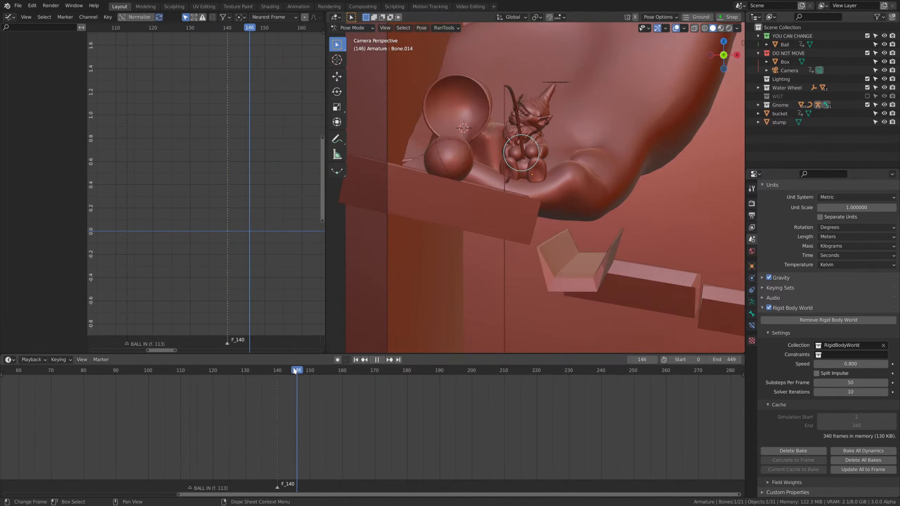
{"action": "scroll", "coordinate": [563, 236], "scroll_direction": "up", "scroll_amount": 4}
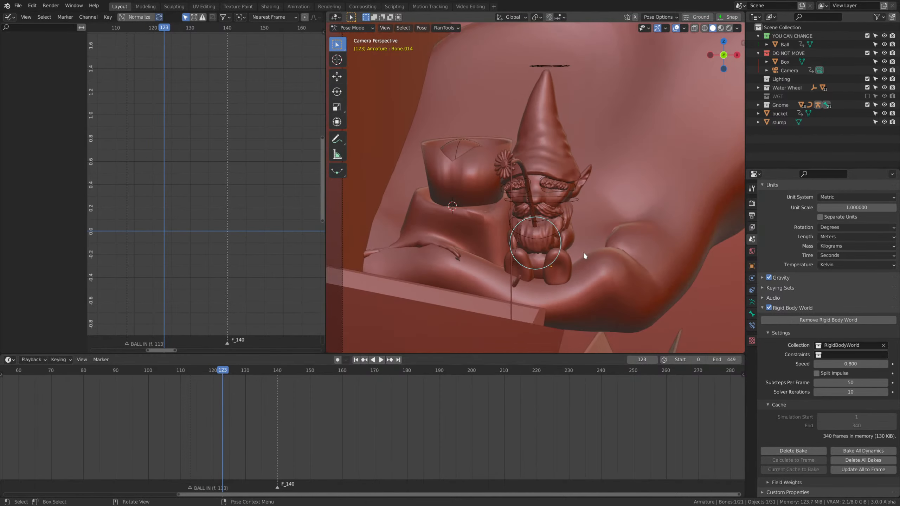
{"action": "key", "text": "g"}
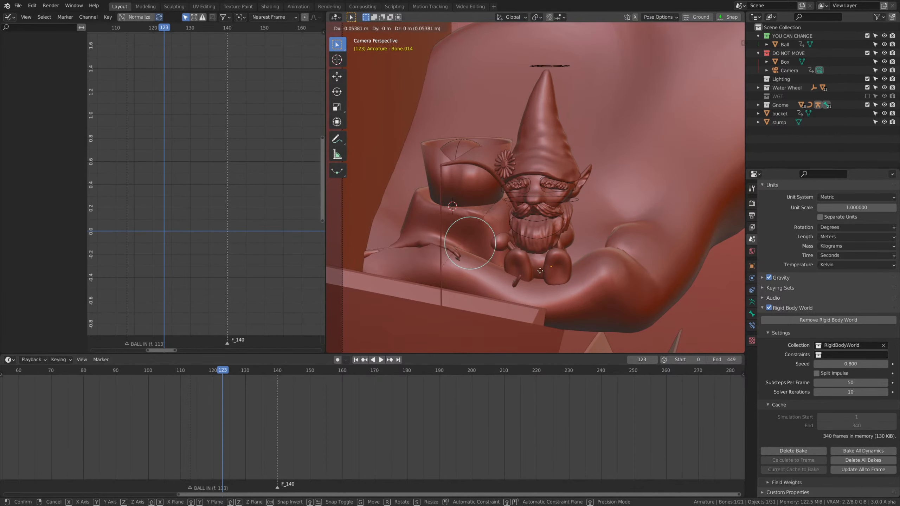
{"action": "left_click", "coordinate": [682, 289]}
Move Bone.014 a further -0.001 m in X, -0.016 m in Y and 0.004 m in Z, and insert a Location keyframe.
{"action": "middle_click_drag", "start_coordinate": [682, 289], "coordinate": [558, 282]}
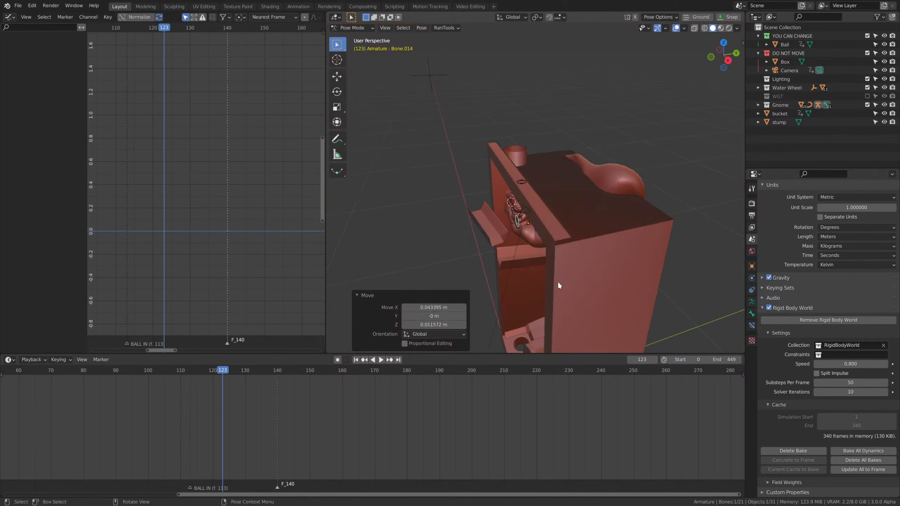
{"action": "scroll", "coordinate": [558, 285], "scroll_direction": "up", "scroll_amount": 6}
{"action": "key", "text": "g"}
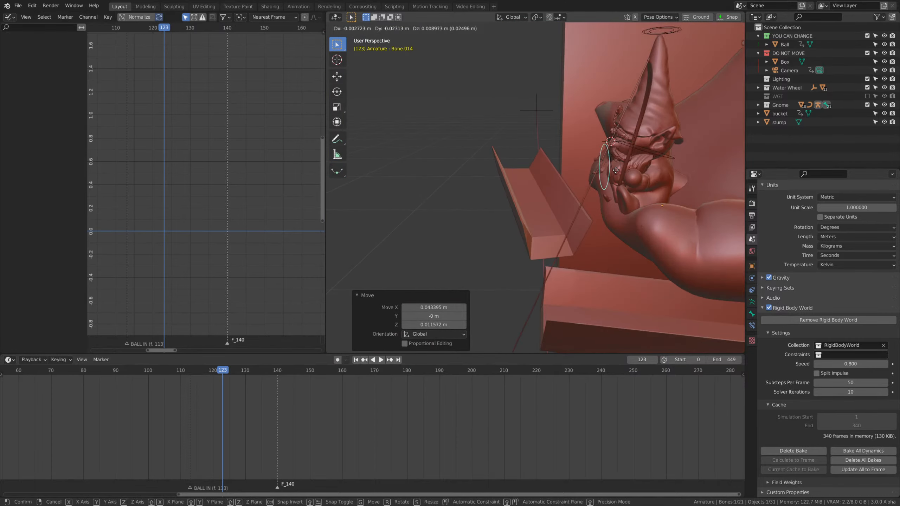
{"action": "left_click", "coordinate": [549, 187]}
{"action": "middle_click_drag", "start_coordinate": [550, 187], "coordinate": [607, 222]}
{"action": "key", "text": "i"}
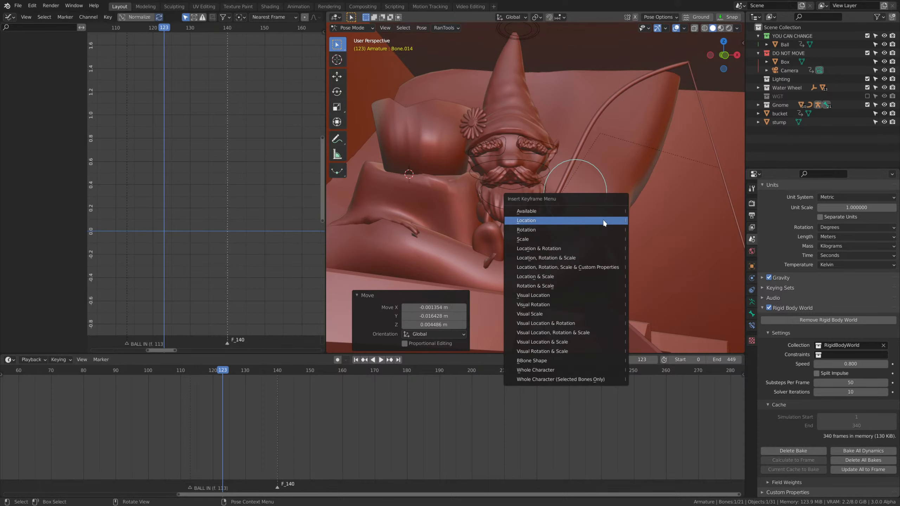
{"action": "left_click", "coordinate": [562, 222]}
At frame 116, clear Bone.014's location, insert a Location keyframe for the rest pose, and play the rod swing.
{"action": "left_click_drag", "start_coordinate": [213, 370], "coordinate": [200, 371]}
{"action": "key", "text": "alt+g"}
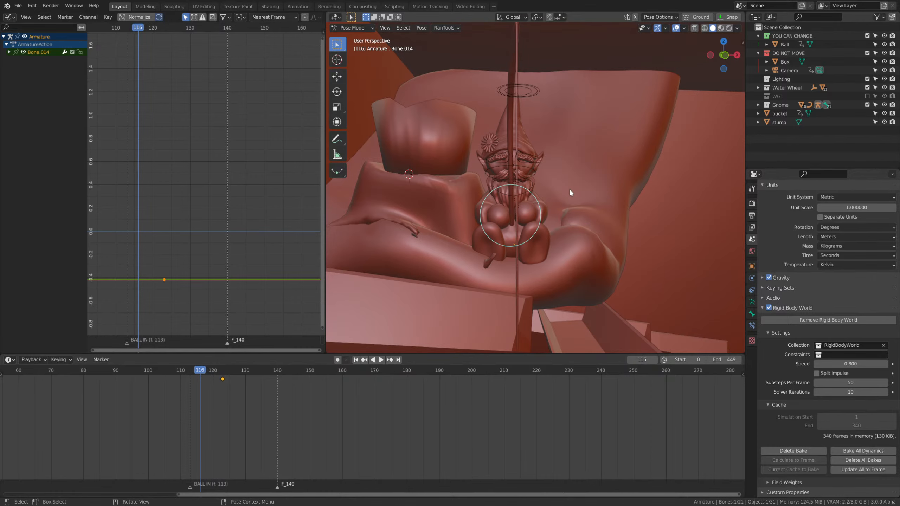
{"action": "key", "text": "i"}
{"action": "left_click", "coordinate": [568, 191]}
{"action": "key", "text": "shift+ctrl+space"}
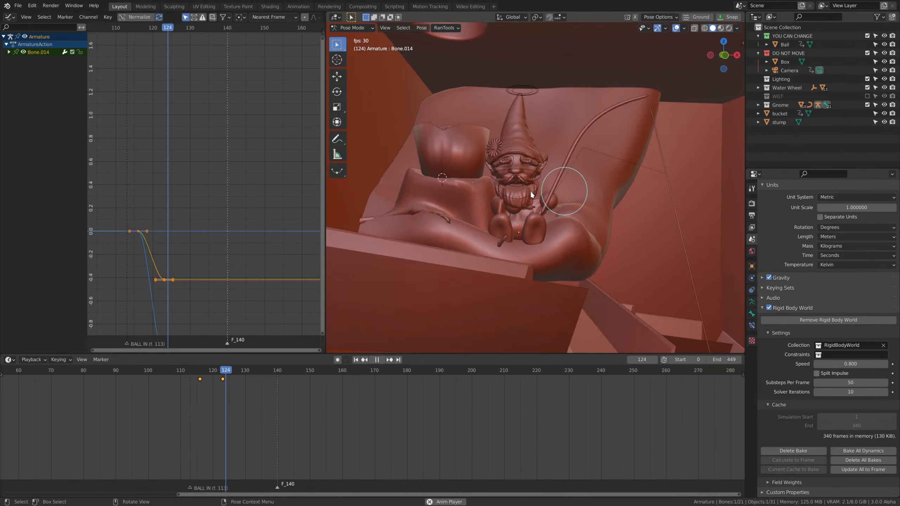
{"action": "key", "text": "space"}
Move Bone.014's swing keyframe to frame 120, duplicate the rest keyframe to frame 127, and shift the first one to frame 111.
{"action": "left_click", "coordinate": [195, 370]}
{"action": "left_click_drag", "start_coordinate": [196, 374], "coordinate": [222, 381]}
{"action": "key", "text": "b"}
{"action": "left_click", "coordinate": [218, 388]}
{"action": "key", "text": "b"}
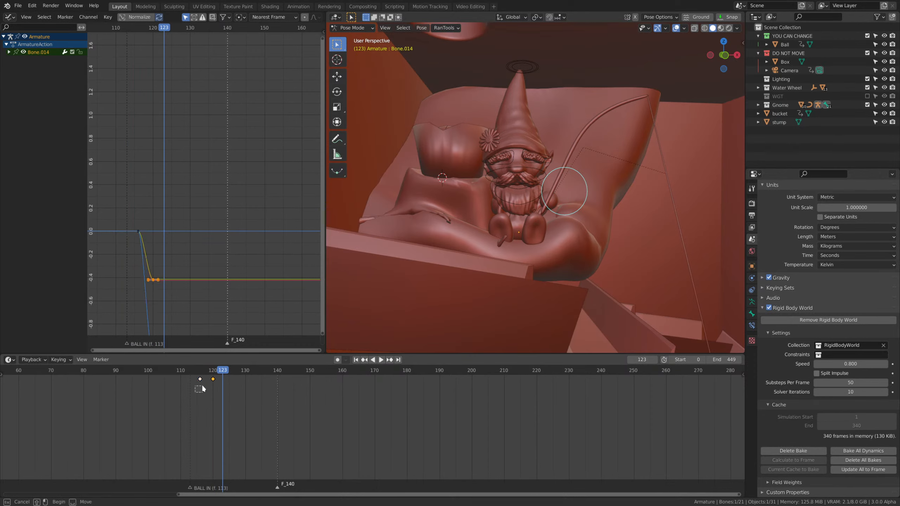
{"action": "key", "text": "shift+d"}
{"action": "left_click", "coordinate": [266, 390]}
{"action": "left_click_drag", "start_coordinate": [200, 380], "coordinate": [184, 380]}
Replay the rod swing from before frame 111 to examine its timing against the ball's arrival.
{"action": "key", "text": "space"}
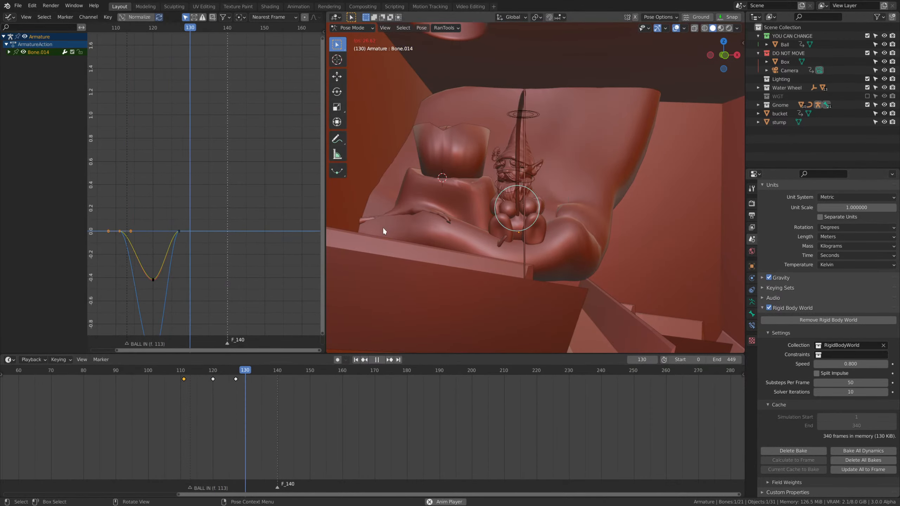
{"action": "key", "text": "space"}
{"action": "left_click", "coordinate": [168, 372]}
{"action": "key", "text": "space"}
{"action": "scroll", "coordinate": [481, 249], "scroll_direction": "down", "scroll_amount": 6}
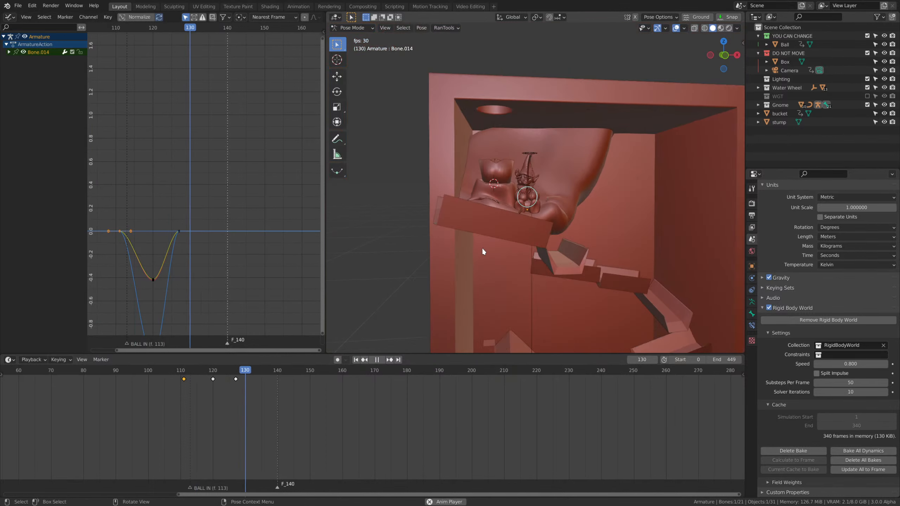
{"action": "key", "text": "space"}
Try tightening and shifting Bone.014's keyframes to frames 131, 139 and 144, and replay the swing.
{"action": "scroll", "coordinate": [411, 277], "scroll_direction": "up", "scroll_amount": 5}
{"action": "scroll", "coordinate": [411, 280], "scroll_direction": "up", "scroll_amount": 1}
{"action": "key", "text": "s"}
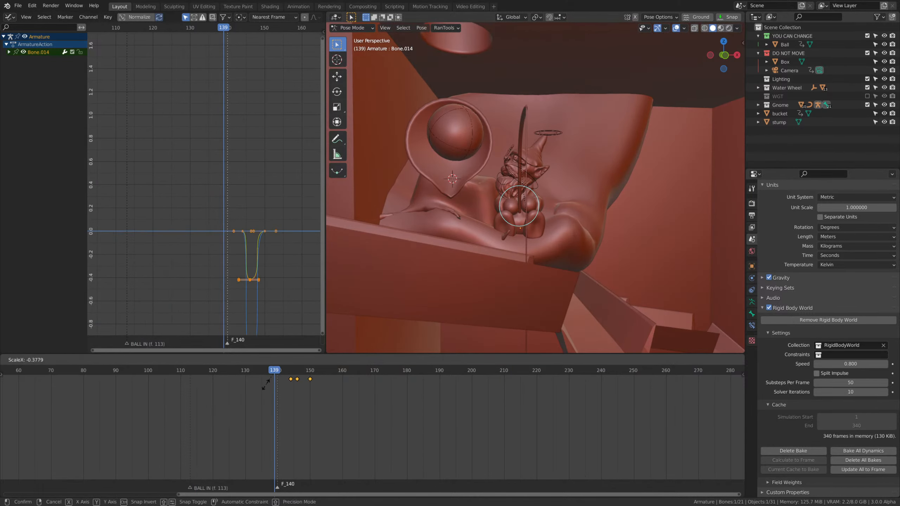
{"action": "left_click", "coordinate": [291, 389]}
{"action": "key", "text": "g"}
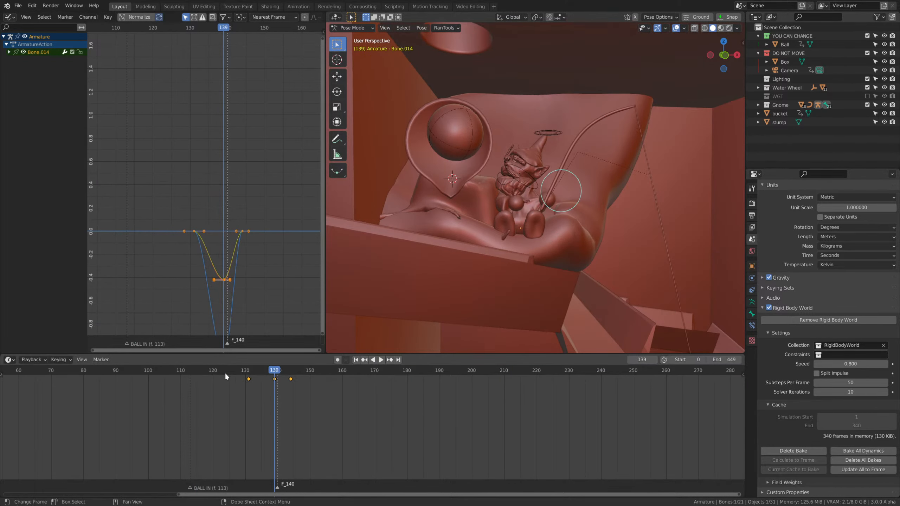
{"action": "left_click", "coordinate": [209, 374]}
{"action": "key", "text": "space"}
{"action": "key", "text": "space"}
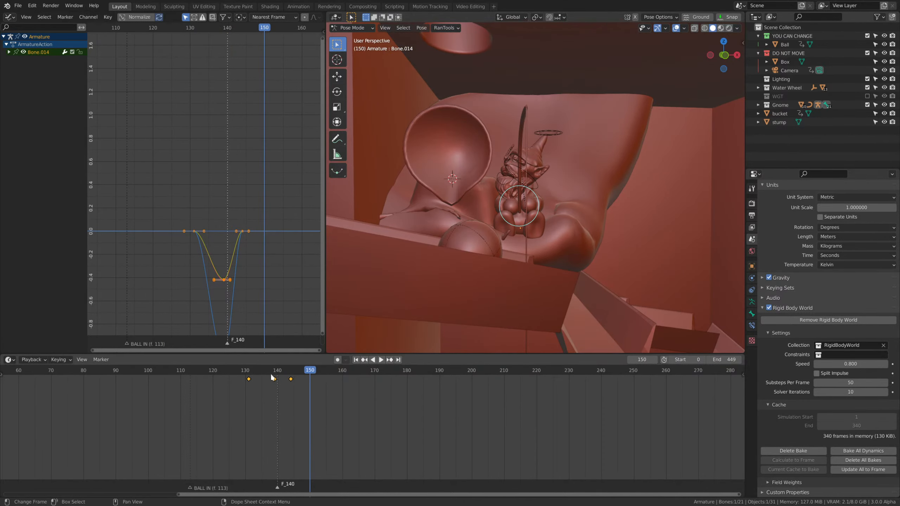
Retime Bone.014's three keyframes to frames 119, 123 and 126 so the rod swings aside quickly.
{"action": "left_click_drag", "start_coordinate": [249, 370], "coordinate": [223, 379]}
{"action": "key", "text": "g"}
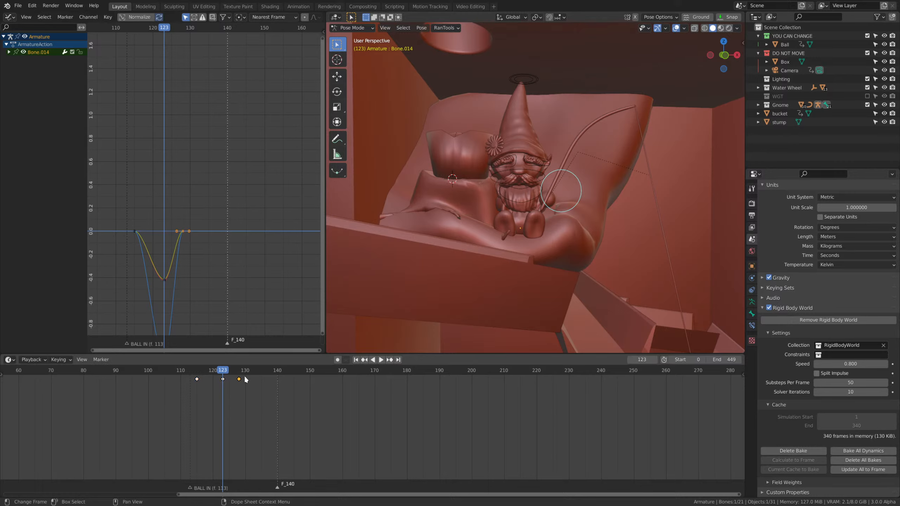
{"action": "key", "text": "g"}
{"action": "left_click", "coordinate": [238, 379]}
{"action": "key", "text": "g"}
{"action": "left_click", "coordinate": [216, 385]}
{"action": "left_click", "coordinate": [216, 385]}
Replay the quicker rod swing and scrub to frame 123 to check the swung-out pose.
{"action": "key", "text": "space"}
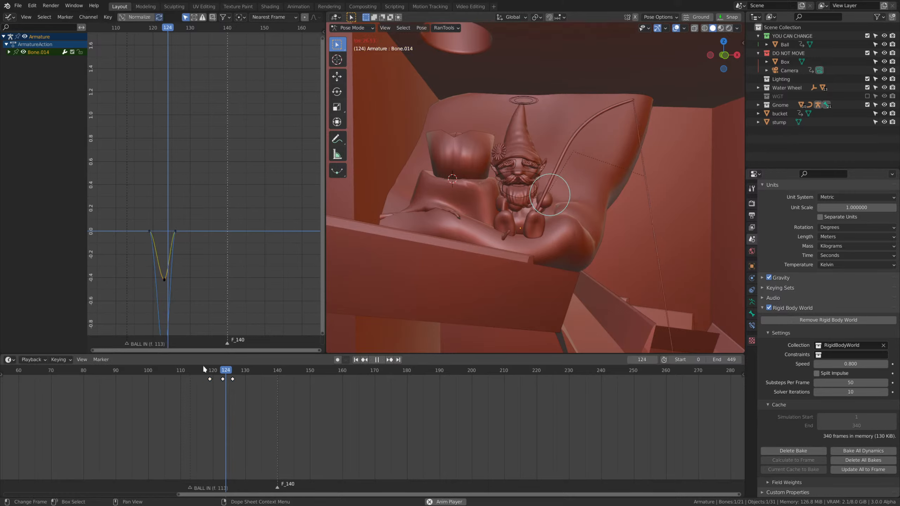
{"action": "key", "text": "space"}
{"action": "left_click", "coordinate": [177, 371]}
{"action": "key", "text": "space"}
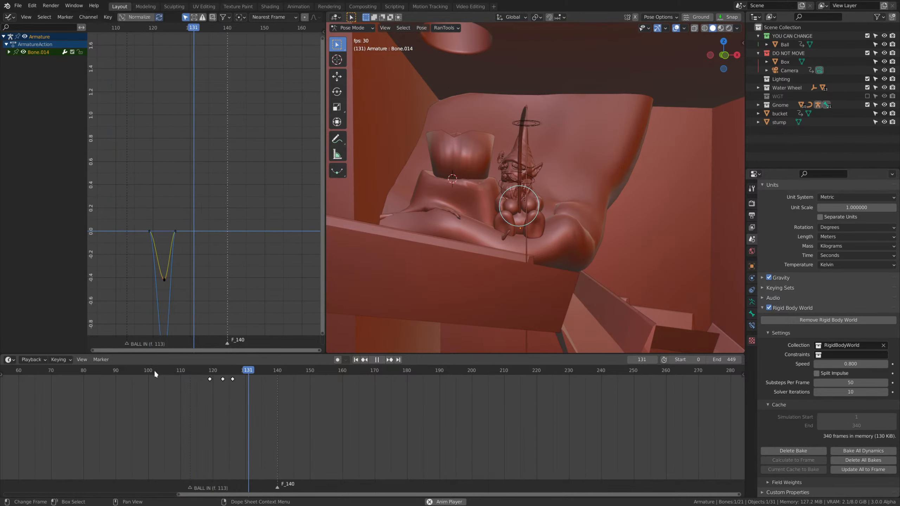
{"action": "left_click", "coordinate": [195, 371]}
{"action": "left_click_drag", "start_coordinate": [194, 373], "coordinate": [223, 378]}
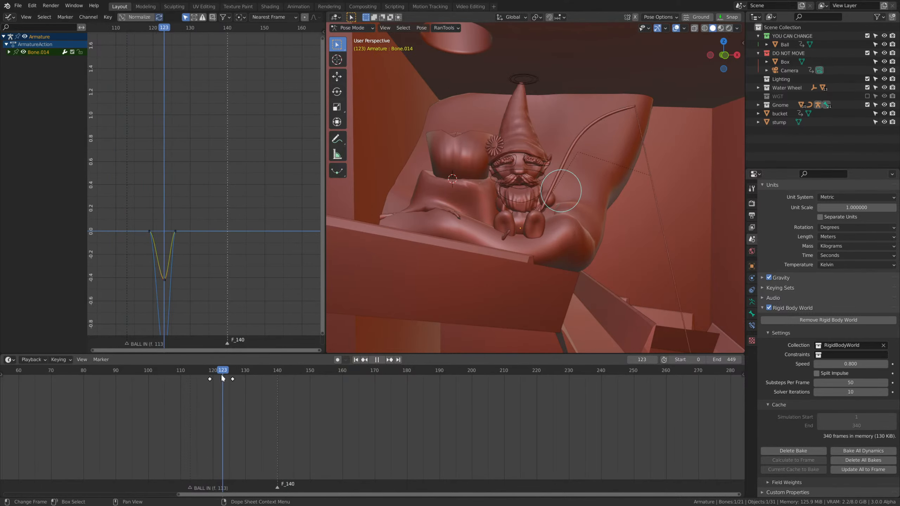
{"action": "key", "text": "space"}
Switch to Object Mode, select the fishing rod and try Clear Parent on it at frame 123.
{"action": "key", "text": "ctrl+Tab"}
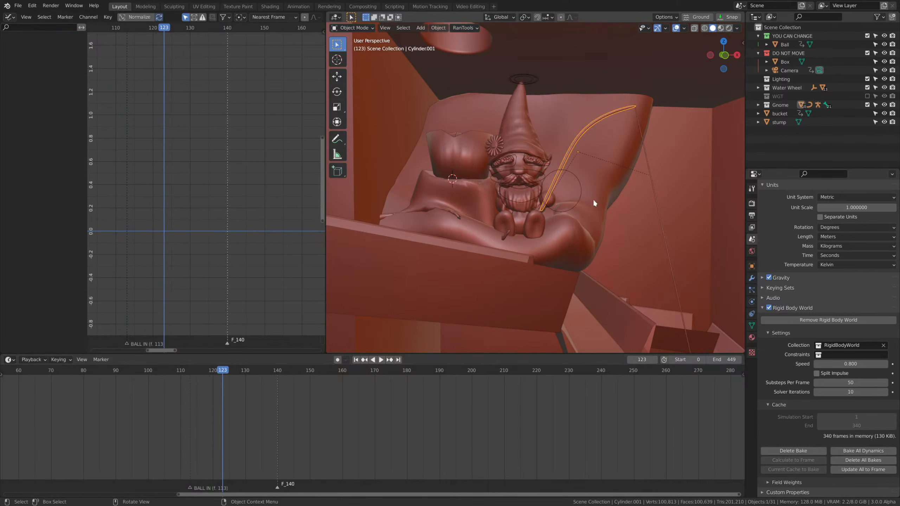
{"action": "key", "text": "alt+p"}
{"action": "left_click", "coordinate": [598, 213]}
{"action": "scroll", "coordinate": [574, 248], "scroll_direction": "down", "scroll_amount": 5}
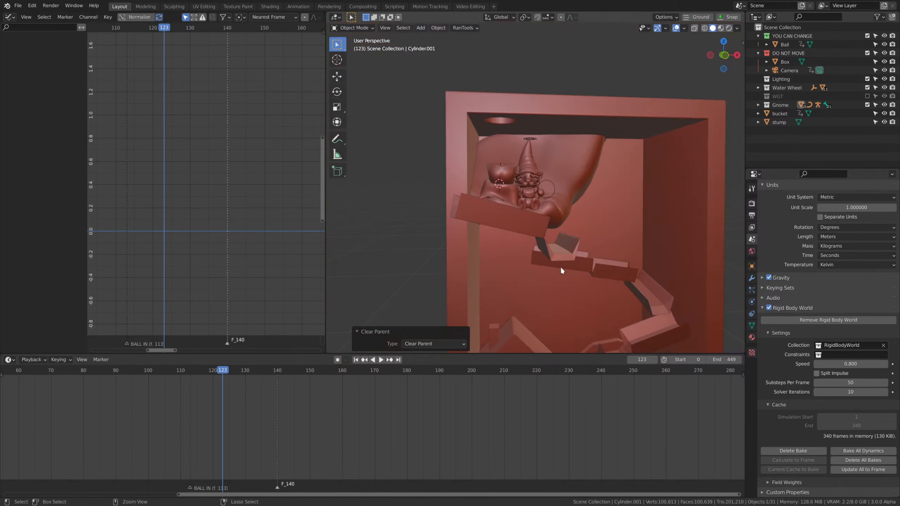
At frame 110, unparent the fishing rod using Clear and Keep Transformation.
{"action": "left_click", "coordinate": [180, 371]}
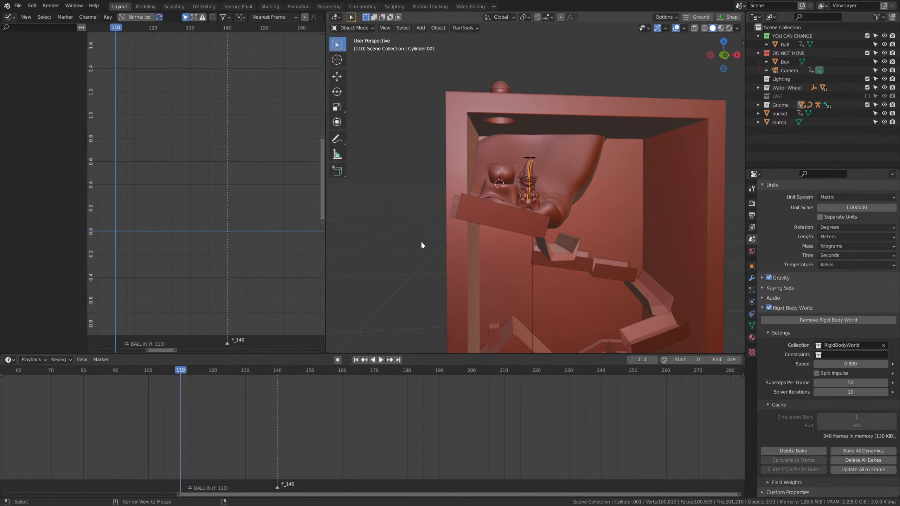
{"action": "key", "text": "alt+p"}
{"action": "left_click", "coordinate": [423, 264]}
{"action": "scroll", "coordinate": [488, 215], "scroll_direction": "up", "scroll_amount": 6}
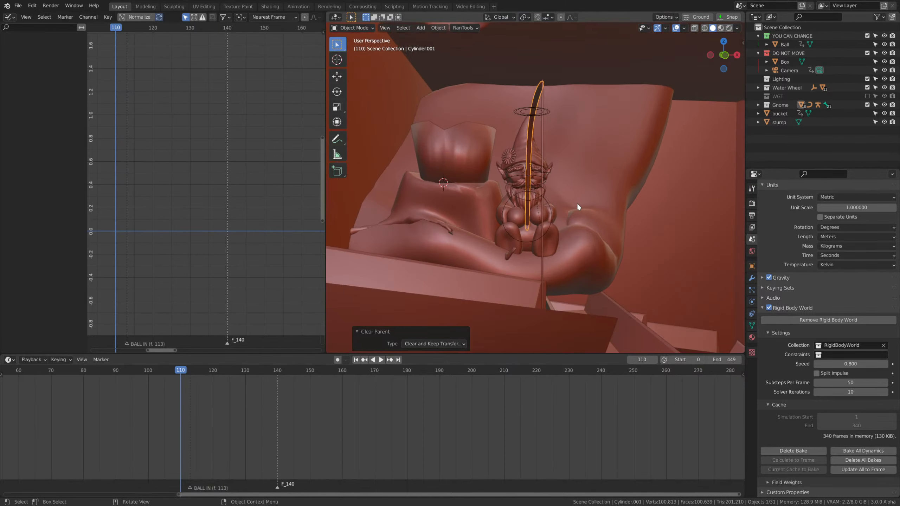
Delete the fishing line hanging from the tip of the gnome's rod.
{"action": "left_click", "coordinate": [542, 160]}
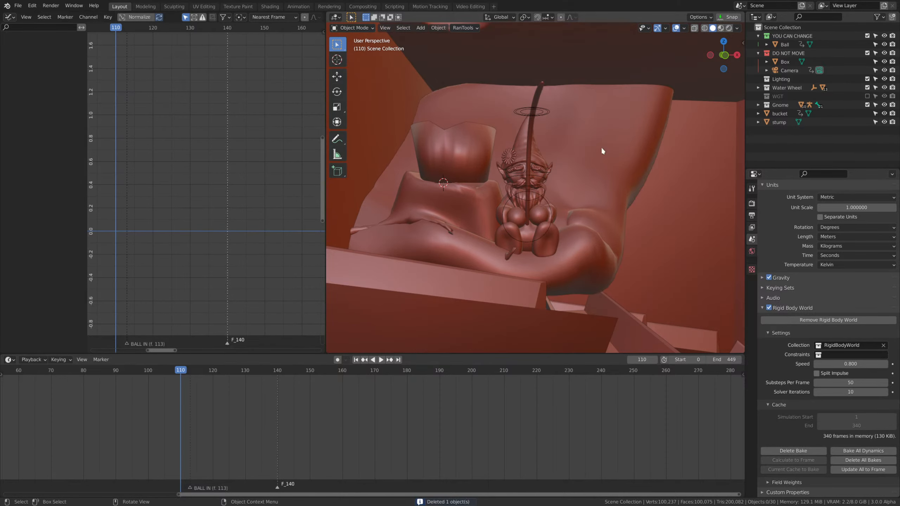
{"action": "scroll", "coordinate": [602, 148], "scroll_direction": "down", "scroll_amount": 3}
{"action": "scroll", "coordinate": [543, 174], "scroll_direction": "up", "scroll_amount": 2}
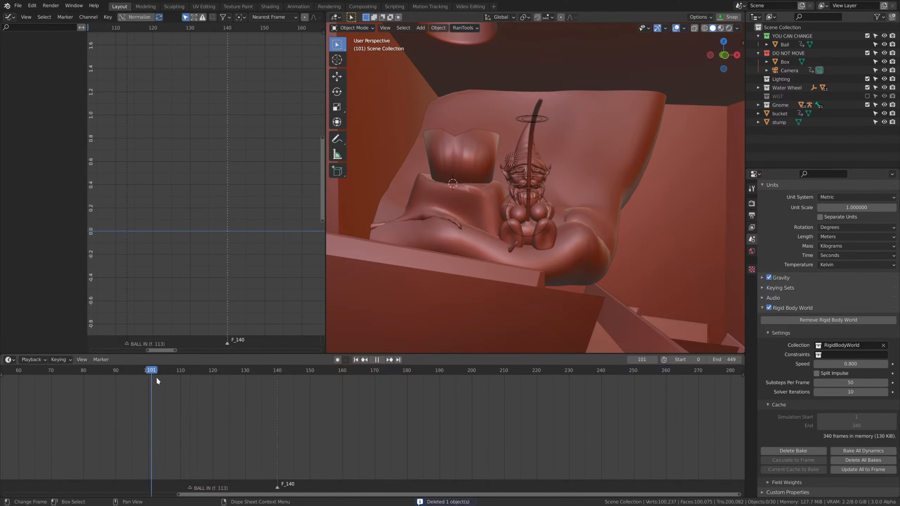
In Pose Mode, select both eyebrow bones, Bone.012 and Bone.013, and insert a Location keyframe for them at frame 120.
{"action": "left_click_drag", "start_coordinate": [194, 388], "coordinate": [222, 397]}
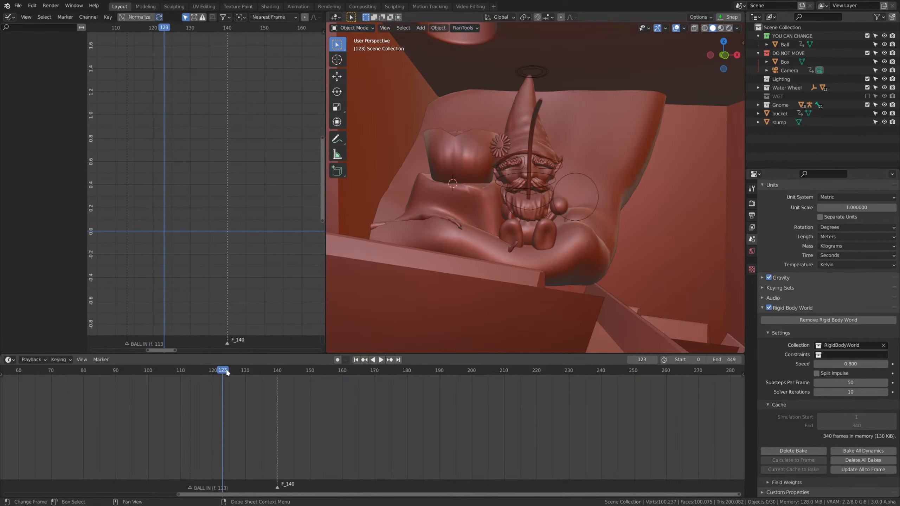
{"action": "scroll", "coordinate": [565, 215], "scroll_direction": "up", "scroll_amount": 3}
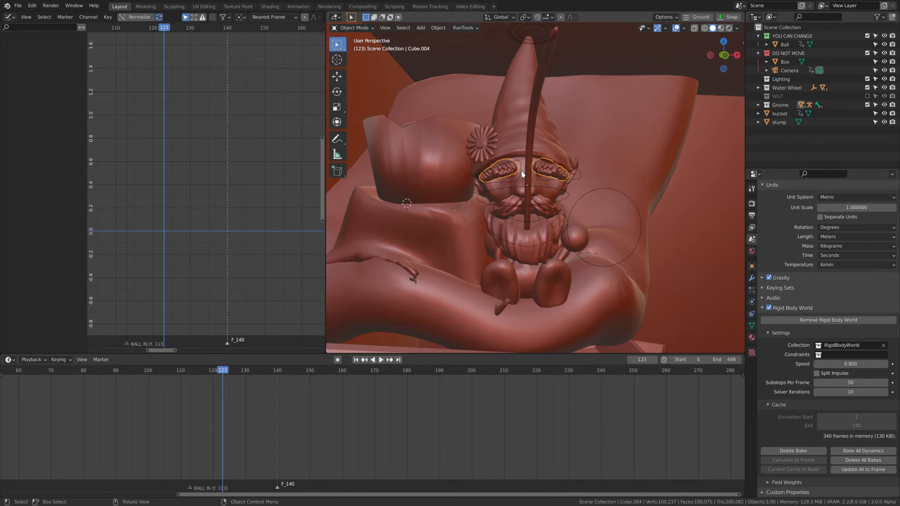
{"action": "key", "text": "ctrl+Tab"}
{"action": "left_click", "coordinate": [546, 180], "text": "shift"}
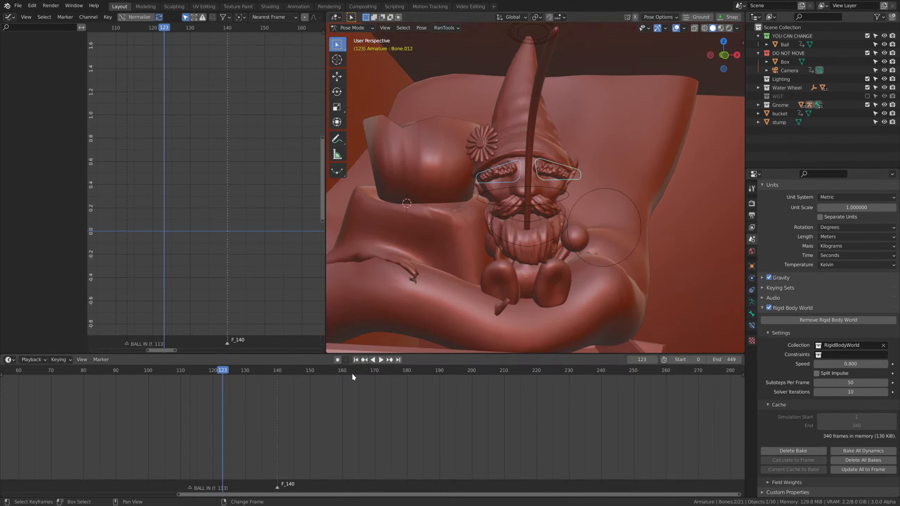
{"action": "left_click_drag", "start_coordinate": [223, 372], "coordinate": [209, 372]}
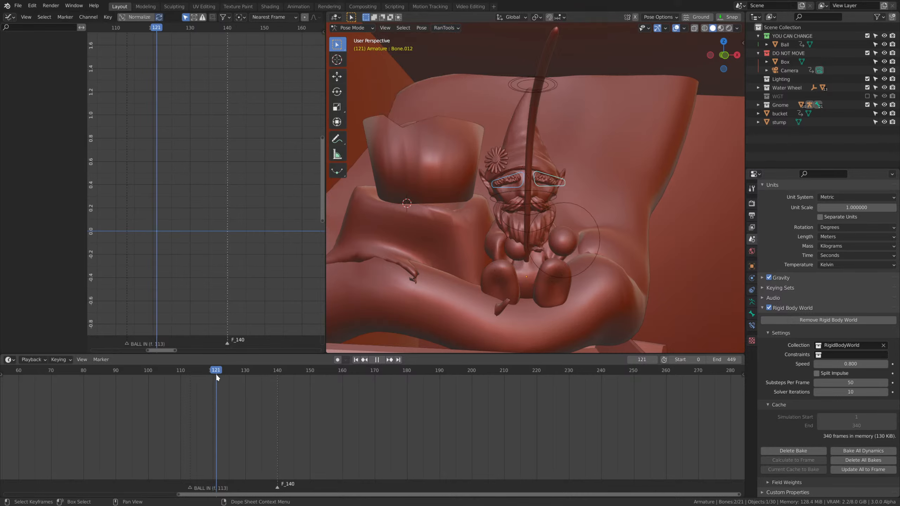
{"action": "key", "text": "Escape"}
{"action": "key", "text": "i"}
{"action": "left_click", "coordinate": [475, 216]}
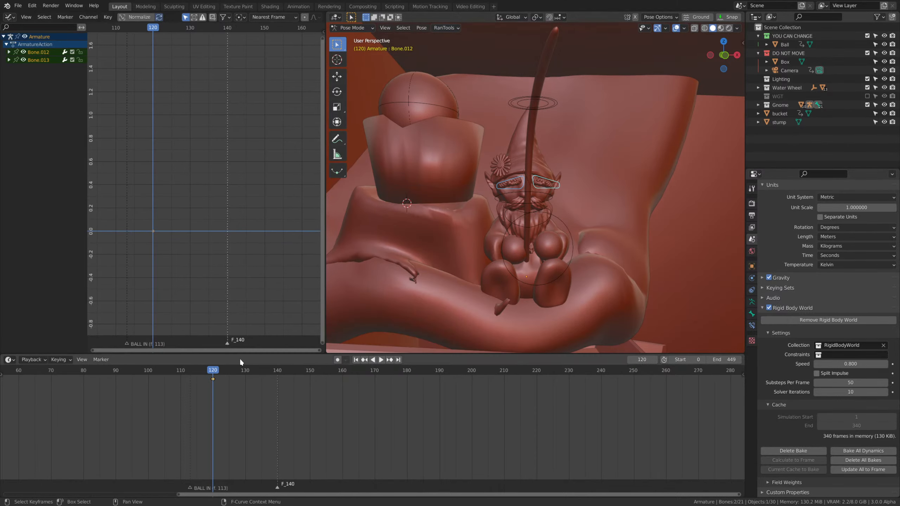
At frame 123, raise both eyebrow bones about 0.0073 m and insert a Location keyframe.
{"action": "left_click_drag", "start_coordinate": [221, 371], "coordinate": [223, 372]}
{"action": "key", "text": "g"}
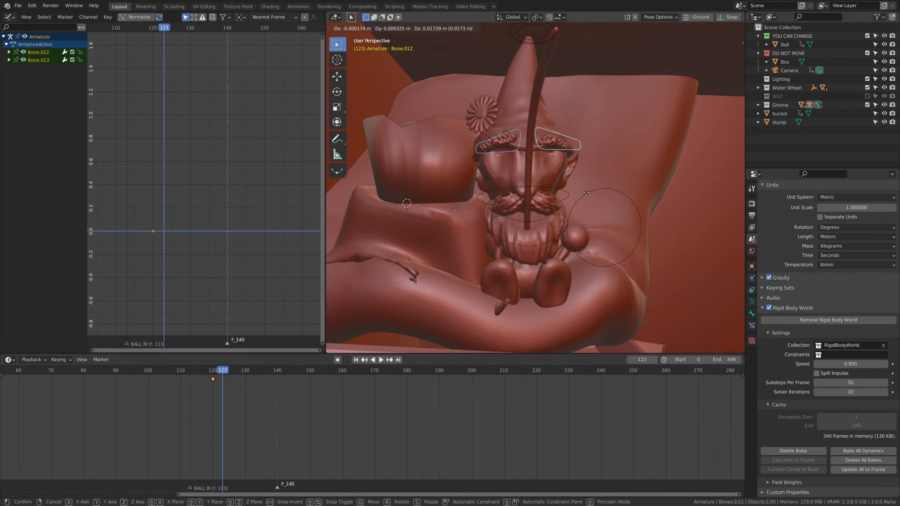
{"action": "left_click", "coordinate": [587, 209]}
{"action": "key", "text": "i"}
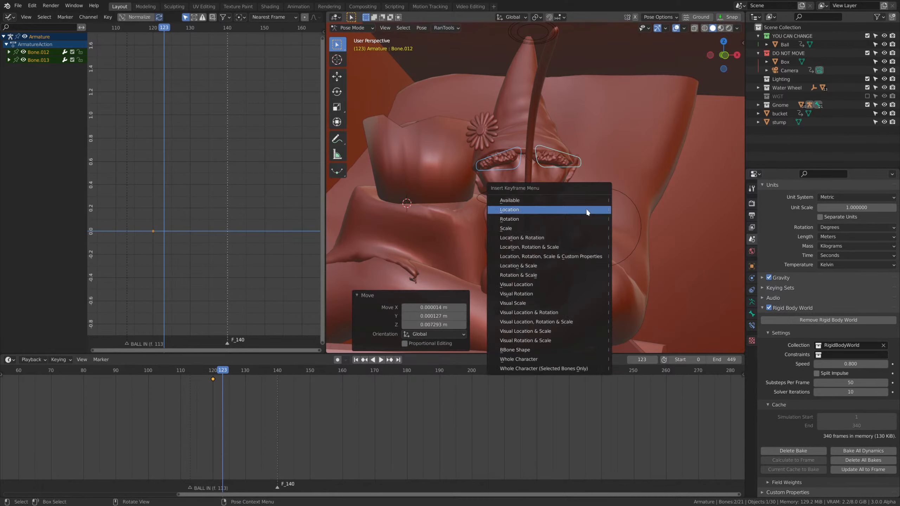
{"action": "left_click", "coordinate": [588, 205]}
At frame 126, return both eyebrow bones to their rest position and insert a Location keyframe.
{"action": "key", "text": "space"}
{"action": "key", "text": "space"}
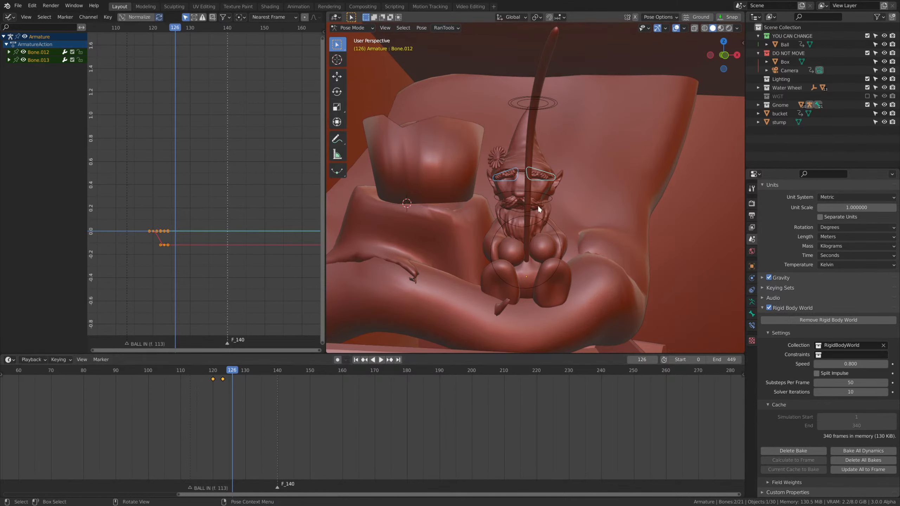
{"action": "key", "text": "i"}
{"action": "left_click", "coordinate": [568, 188]}
{"action": "scroll", "coordinate": [306, 321], "scroll_direction": "down", "scroll_amount": 3}
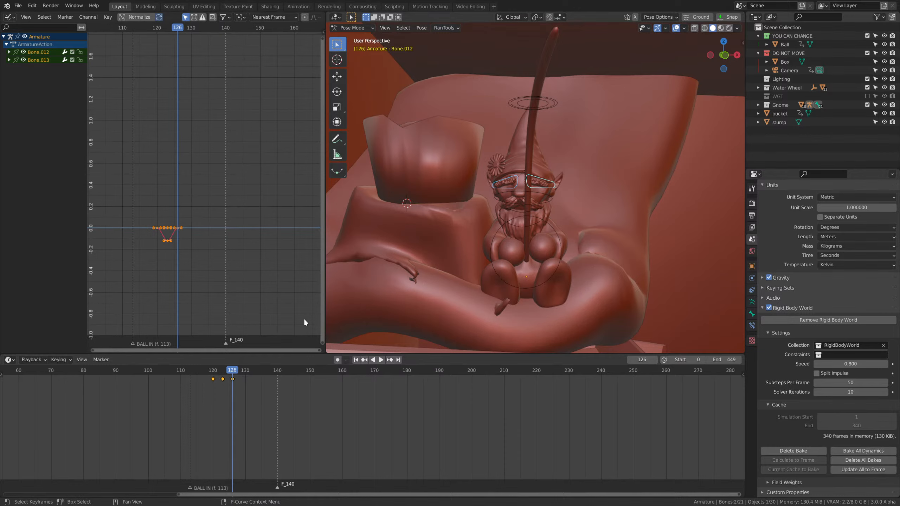
Replay the eyebrow raise from frame 110 to check how it reads with the gnome's jump.
{"action": "left_click", "coordinate": [178, 376]}
{"action": "scroll", "coordinate": [345, 328], "scroll_direction": "down", "scroll_amount": 2}
{"action": "left_click", "coordinate": [181, 371]}
{"action": "scroll", "coordinate": [569, 204], "scroll_direction": "down", "scroll_amount": 1}
{"action": "key", "text": "space"}
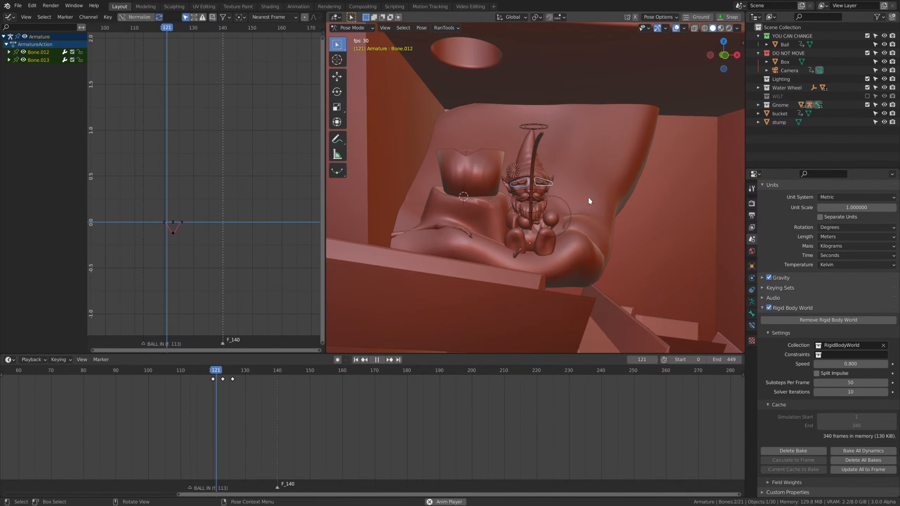
{"action": "key", "text": "space"}
At frame 123, raise the eyebrow bones about 0.0029 m more, scale them by about 1.043 and update their Location keyframe.
{"action": "left_click", "coordinate": [220, 377]}
{"action": "key", "text": "space"}
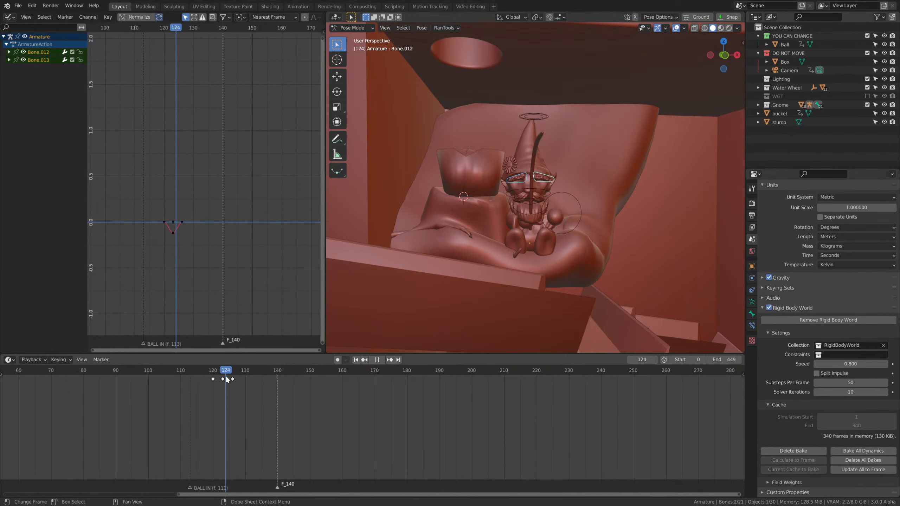
{"action": "key", "text": "Escape"}
{"action": "key", "text": "g"}
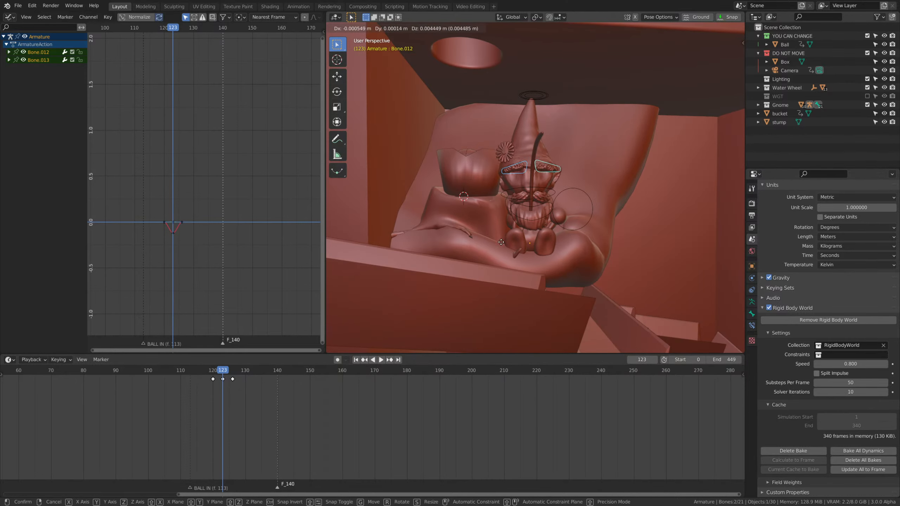
{"action": "left_click", "coordinate": [501, 242]}
{"action": "key", "text": "s"}
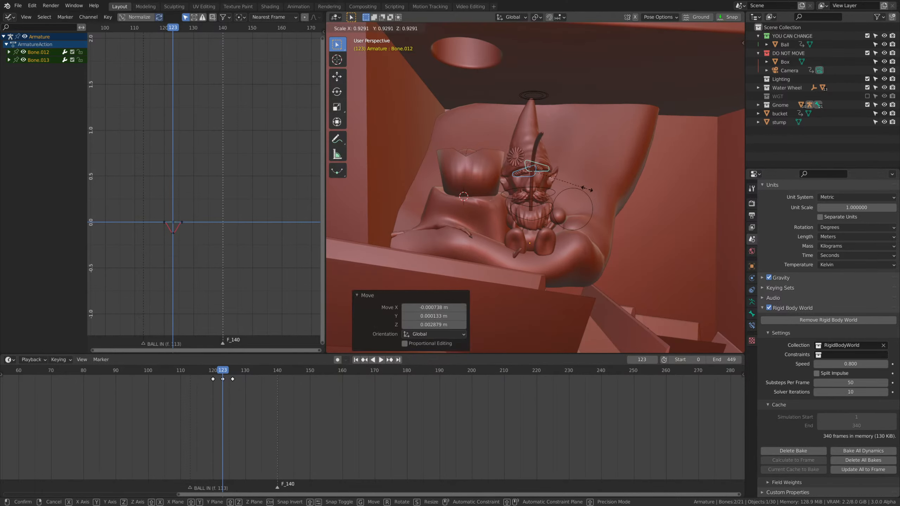
{"action": "left_click", "coordinate": [594, 194]}
{"action": "key", "text": "i"}
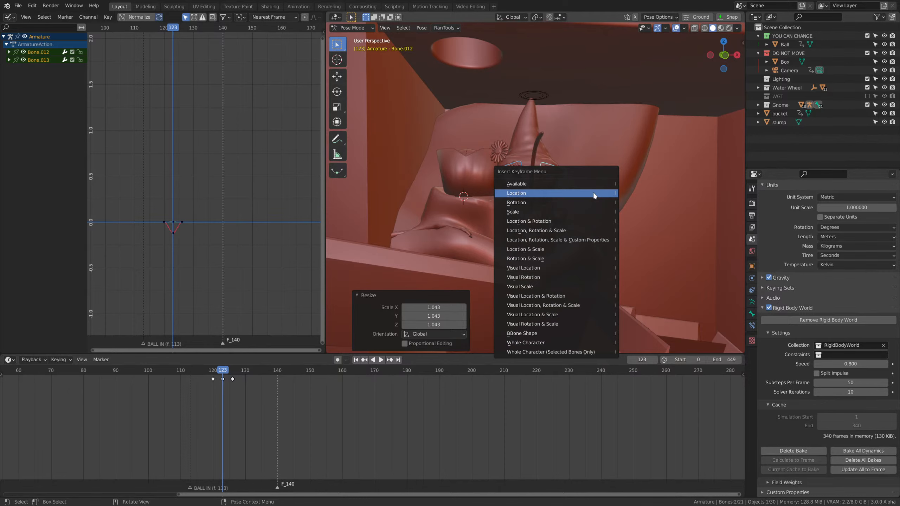
{"action": "left_click", "coordinate": [593, 192]}
Replay the exaggerated eyebrow raise from frame 110 and scrub to frame 124 to inspect the gnome's pose.
{"action": "key", "text": "space"}
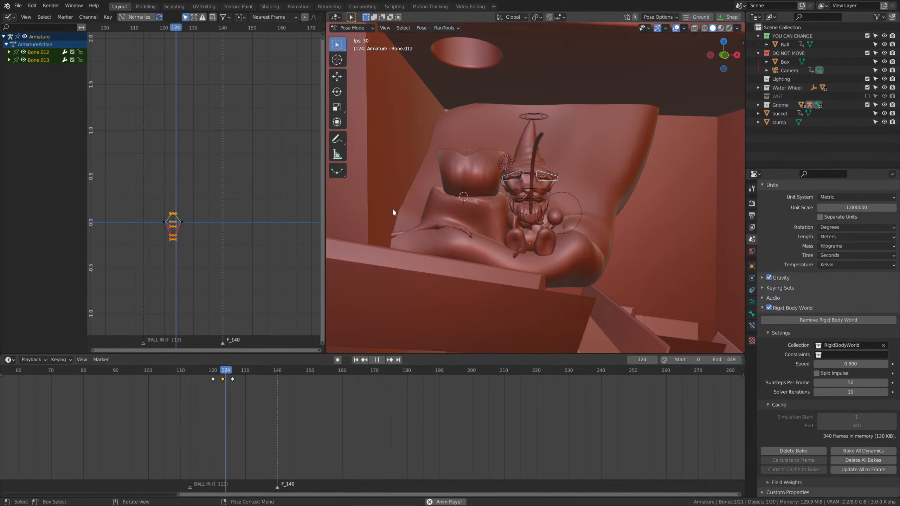
{"action": "key", "text": "space"}
{"action": "middle_click_drag", "start_coordinate": [553, 219], "coordinate": [606, 284]}
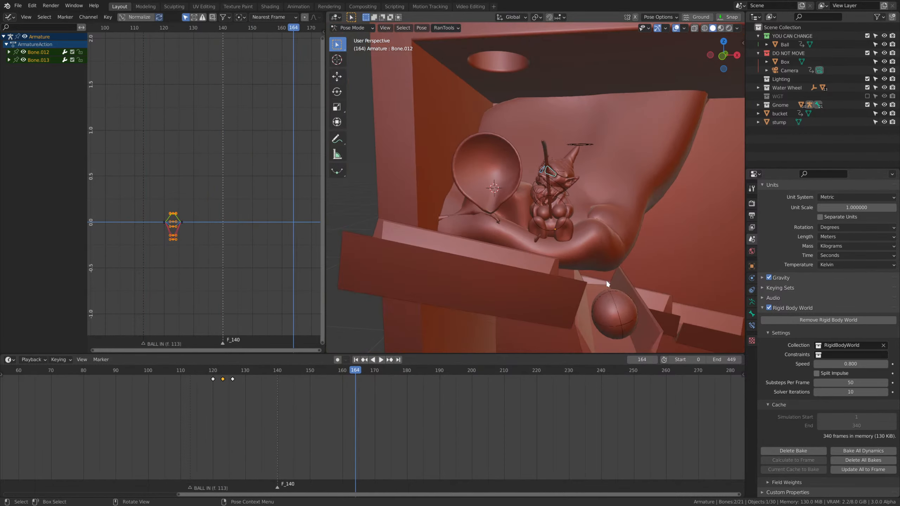
{"action": "left_click", "coordinate": [177, 371]}
{"action": "scroll", "coordinate": [595, 274], "scroll_direction": "up", "scroll_amount": 3}
{"action": "key", "text": "space"}
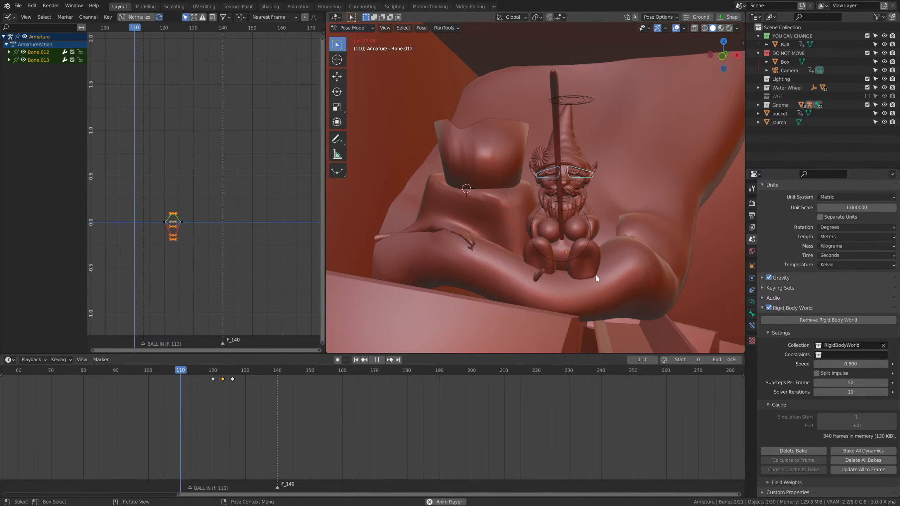
{"action": "scroll", "coordinate": [595, 273], "scroll_direction": "down", "scroll_amount": 1}
{"action": "left_click_drag", "start_coordinate": [217, 373], "coordinate": [227, 385]}
Try moving the hand bone Bone.014 at frame 124 while viewing the gnome from the side.
{"action": "scroll", "coordinate": [590, 231], "scroll_direction": "up", "scroll_amount": 2}
{"action": "middle_click_drag", "start_coordinate": [541, 240], "coordinate": [639, 255]}
{"action": "scroll", "coordinate": [640, 254], "scroll_direction": "up", "scroll_amount": 2}
{"action": "key", "text": "g"}
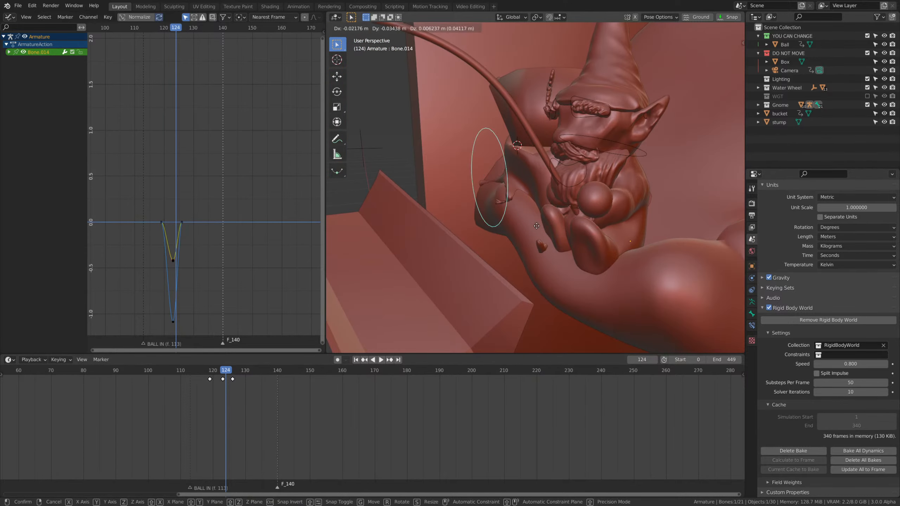
{"action": "right_click", "coordinate": [597, 182]}
Switch to Object Mode, select the fishing rod and go to frame 123.
{"action": "scroll", "coordinate": [597, 182], "scroll_direction": "down", "scroll_amount": 2}
{"action": "middle_click_drag", "start_coordinate": [597, 182], "coordinate": [524, 202]}
{"action": "key", "text": "ctrl+Tab"}
{"action": "left_click", "coordinate": [494, 140]}
{"action": "middle_click_drag", "start_coordinate": [486, 151], "coordinate": [528, 231]}
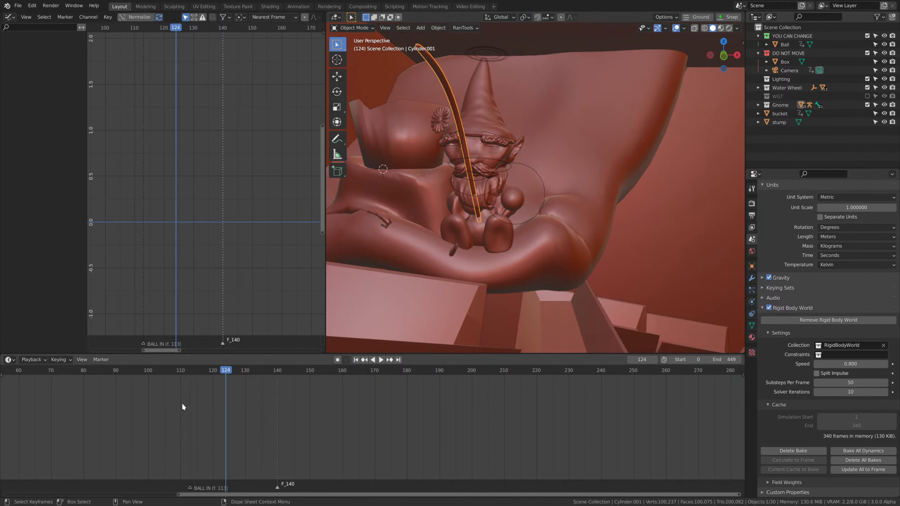
{"action": "left_click_drag", "start_coordinate": [215, 371], "coordinate": [222, 390]}
{"action": "middle_click_drag", "start_coordinate": [354, 312], "coordinate": [573, 226]}
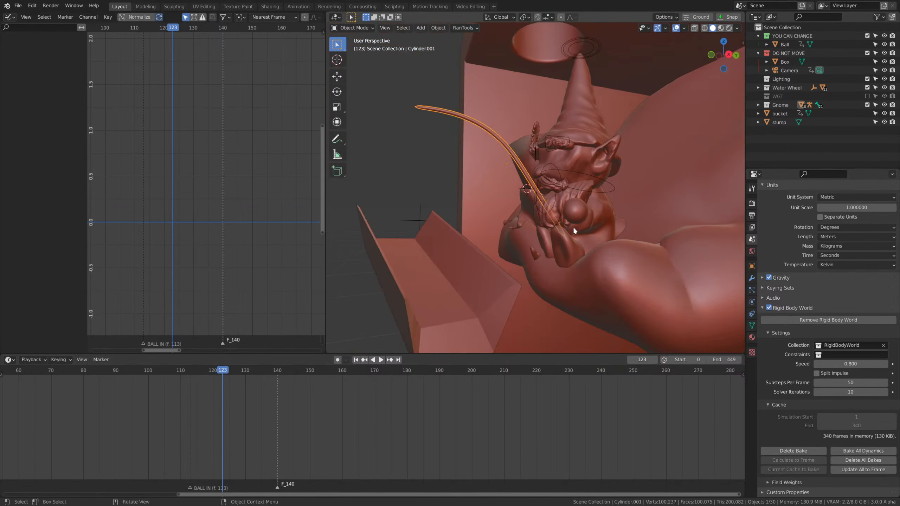
Try rotating and moving the fishing rod toward the gnome's raised hand at frame 123, and undo it.
{"action": "key", "text": "r"}
{"action": "left_click", "coordinate": [622, 183]}
{"action": "key", "text": "g"}
{"action": "left_click", "coordinate": [589, 203]}
{"action": "key", "text": "ctrl+z"}
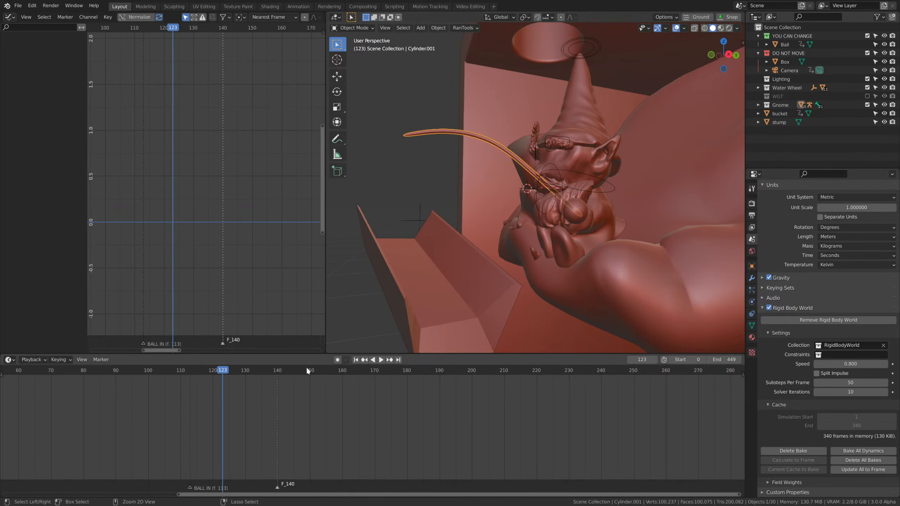
Insert a Location & Rotation keyframe for the fishing rod at frame 115.
{"action": "left_click_drag", "start_coordinate": [222, 383], "coordinate": [196, 383]}
{"action": "key", "text": "i"}
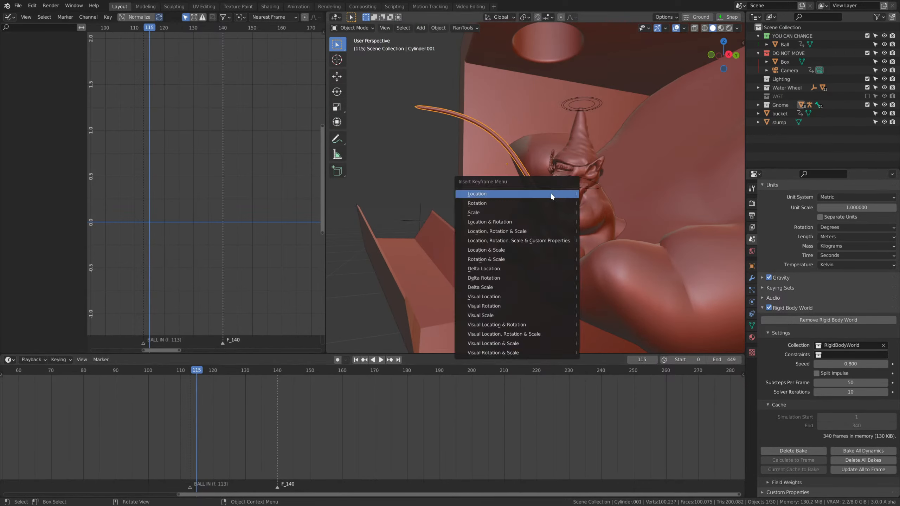
{"action": "left_click", "coordinate": [516, 221]}
Go to frame 122 and view the fishing rod from the side to line it up with the gnome's hand.
{"action": "key", "text": "space"}
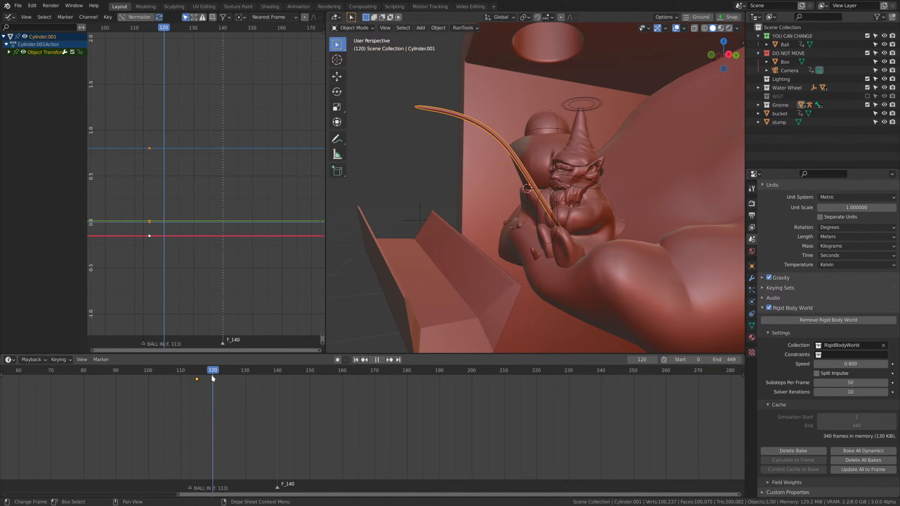
{"action": "key", "text": "space"}
{"action": "middle_click_drag", "start_coordinate": [606, 231], "coordinate": [626, 216]}
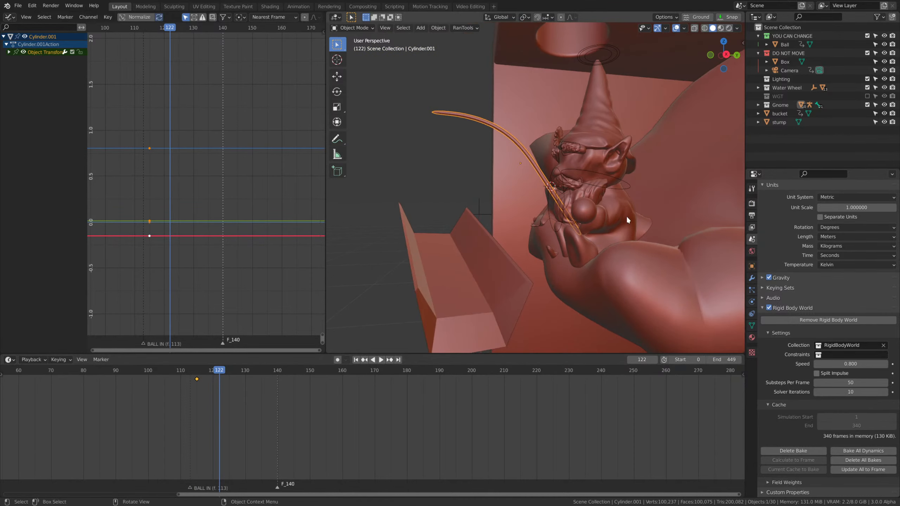
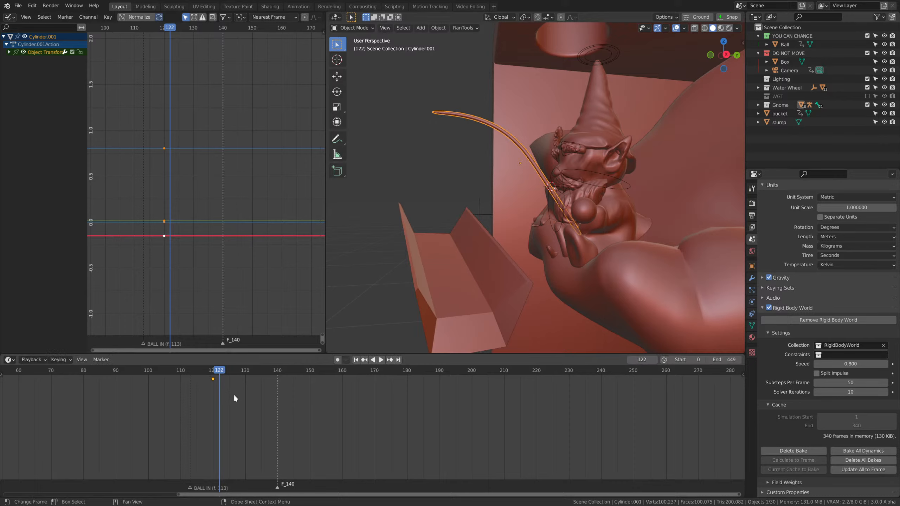
Select the gnome's armature and go to frame 123, framing the gnome's face and hands.
{"action": "scroll", "coordinate": [542, 200], "scroll_direction": "down", "scroll_amount": 4}
{"action": "middle_click_drag", "start_coordinate": [542, 201], "coordinate": [581, 203]}
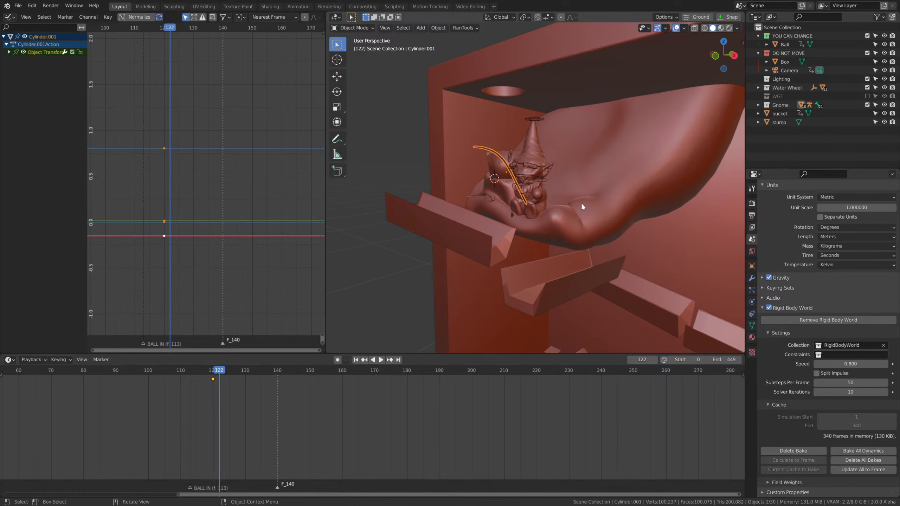
{"action": "scroll", "coordinate": [542, 203], "scroll_direction": "up", "scroll_amount": 3}
{"action": "left_click", "coordinate": [547, 188]}
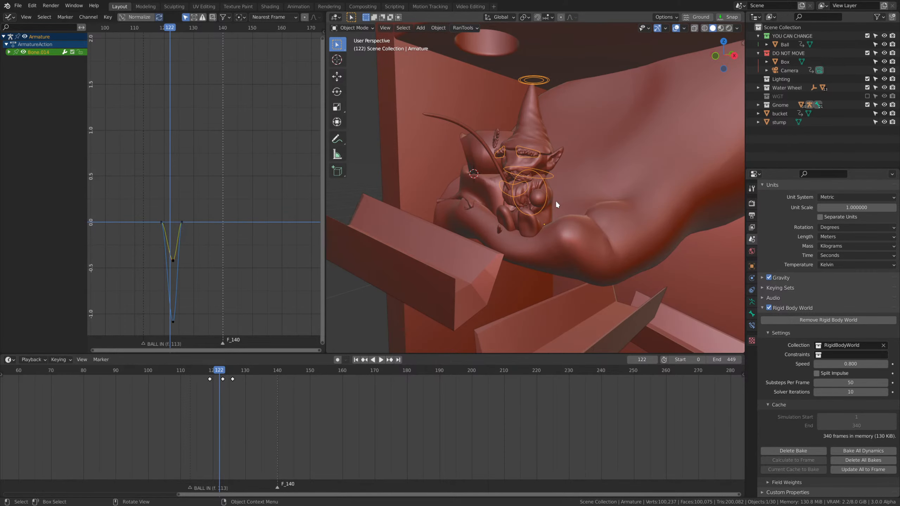
{"action": "scroll", "coordinate": [547, 207], "scroll_direction": "up", "scroll_amount": 4}
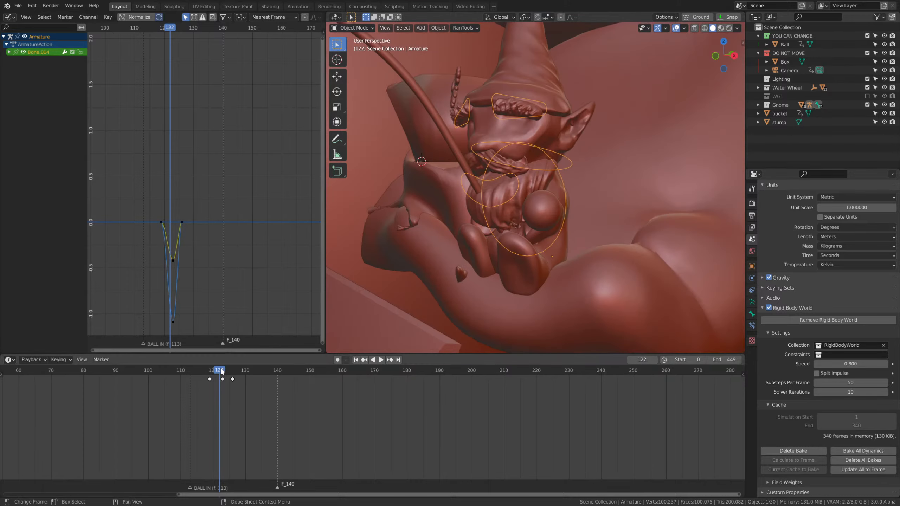
{"action": "key", "text": "space"}
{"action": "left_click_drag", "start_coordinate": [220, 371], "coordinate": [224, 394]}
{"action": "key", "text": "space"}
{"action": "middle_click_drag", "start_coordinate": [589, 278], "coordinate": [567, 266]}
Examine the gnome's face, hands and rod contact at frame 123 in rendered and solid shading.
{"action": "scroll", "coordinate": [567, 266], "scroll_direction": "up", "scroll_amount": 3}
{"action": "key", "text": "ctrl+Tab"}
{"action": "middle_click_drag", "start_coordinate": [648, 249], "coordinate": [611, 218]}
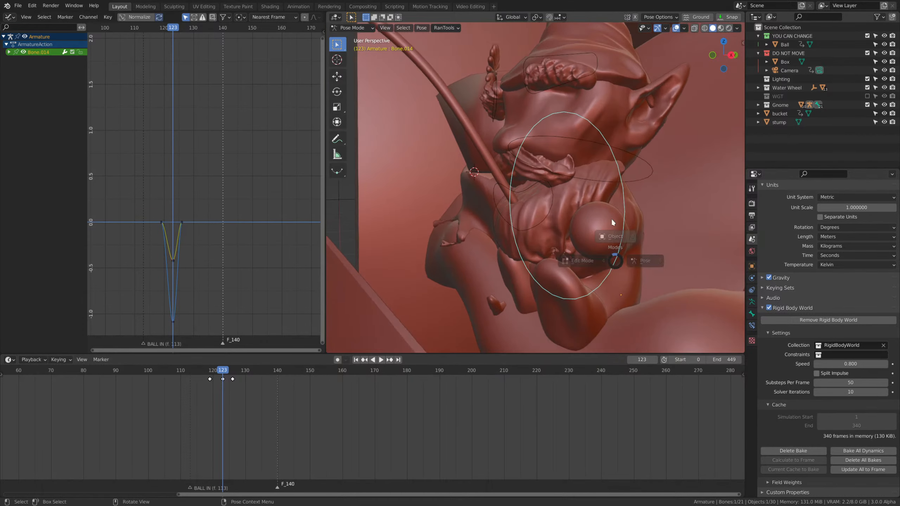
{"action": "key", "text": "ctrl+Tab"}
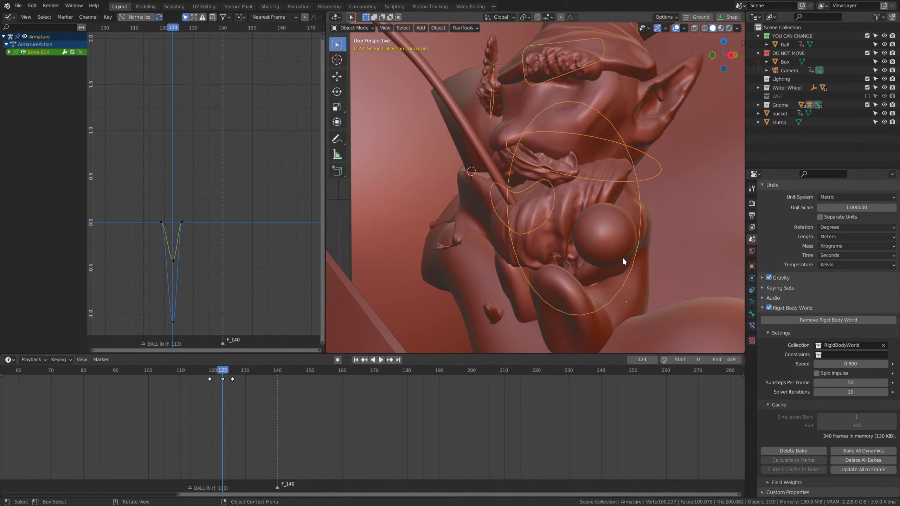
{"action": "middle_click_drag", "start_coordinate": [622, 261], "coordinate": [588, 221]}
{"action": "key", "text": "z"}
{"action": "left_click", "coordinate": [599, 184]}
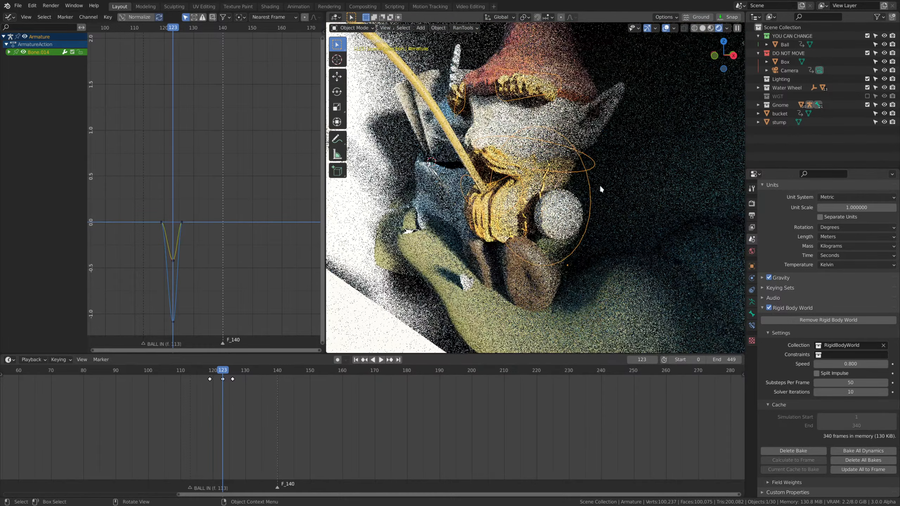
{"action": "scroll", "coordinate": [598, 119], "scroll_direction": "down", "scroll_amount": 5}
{"action": "mouse_move", "coordinate": [598, 118]}
{"action": "middle_mouse_down"}
{"action": "mouse_move", "coordinate": [546, 219]}
{"action": "mouse_move", "coordinate": [564, 217]}
{"action": "mouse_move", "coordinate": [603, 257]}
{"action": "mouse_move", "coordinate": [579, 252]}
{"action": "mouse_move", "coordinate": [592, 237]}
{"action": "mouse_move", "coordinate": [575, 239]}
{"action": "middle_mouse_up"}
{"action": "scroll", "coordinate": [565, 218], "scroll_direction": "up", "scroll_amount": 2}
{"action": "key", "text": "z"}
{"action": "left_click", "coordinate": [618, 217]}
{"action": "scroll", "coordinate": [618, 216], "scroll_direction": "up", "scroll_amount": 4}
{"action": "key", "text": "z"}
{"action": "left_click", "coordinate": [593, 229]}
{"action": "scroll", "coordinate": [580, 240], "scroll_direction": "down", "scroll_amount": 1}
{"action": "key", "text": "z"}
{"action": "left_click", "coordinate": [608, 250]}
Select the gnome's far eyebrow mesh and move it slightly in Object Mode.
{"action": "left_click", "coordinate": [536, 164]}
{"action": "middle_click_drag", "start_coordinate": [536, 165], "coordinate": [622, 256]}
{"action": "key", "text": "g"}
{"action": "left_click", "coordinate": [591, 190]}
{"action": "scroll", "coordinate": [623, 256], "scroll_direction": "up", "scroll_amount": 2}
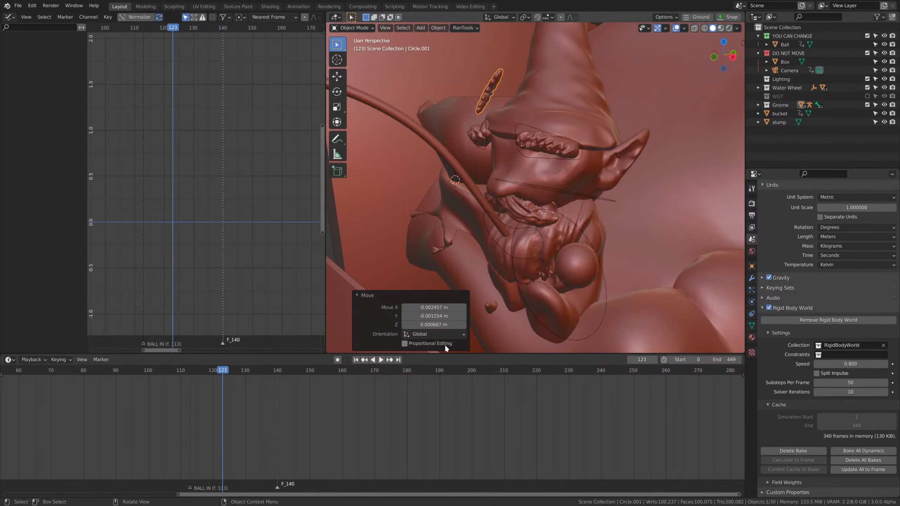
Go to frame 124 and select the fishing rod.
{"action": "left_click_drag", "start_coordinate": [201, 373], "coordinate": [226, 374]}
{"action": "left_click", "coordinate": [462, 188]}
{"action": "scroll", "coordinate": [638, 203], "scroll_direction": "up", "scroll_amount": 4}
Try rotating and moving the fishing rod against the gnome's hands at frame 124, and undo both changes.
{"action": "key", "text": "r"}
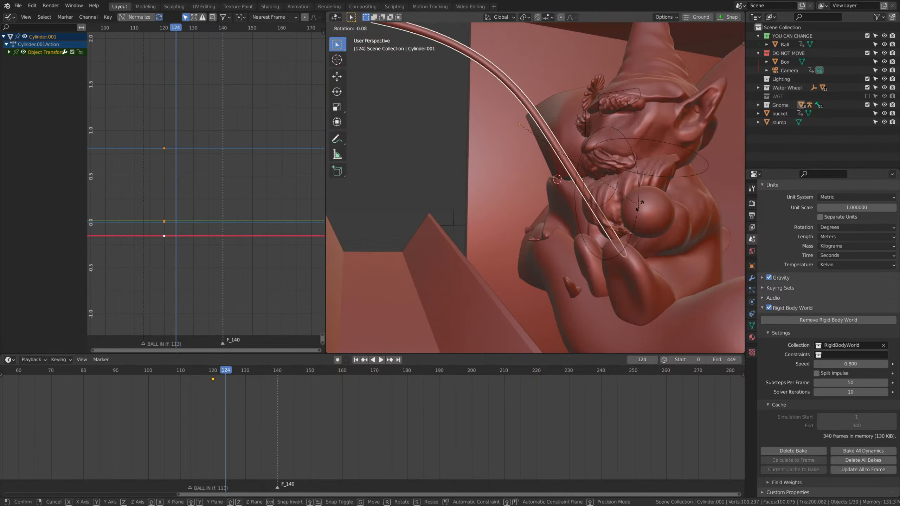
{"action": "left_click", "coordinate": [639, 176]}
{"action": "key", "text": "g"}
{"action": "left_click", "coordinate": [600, 192]}
{"action": "key", "text": "ctrl+z"}
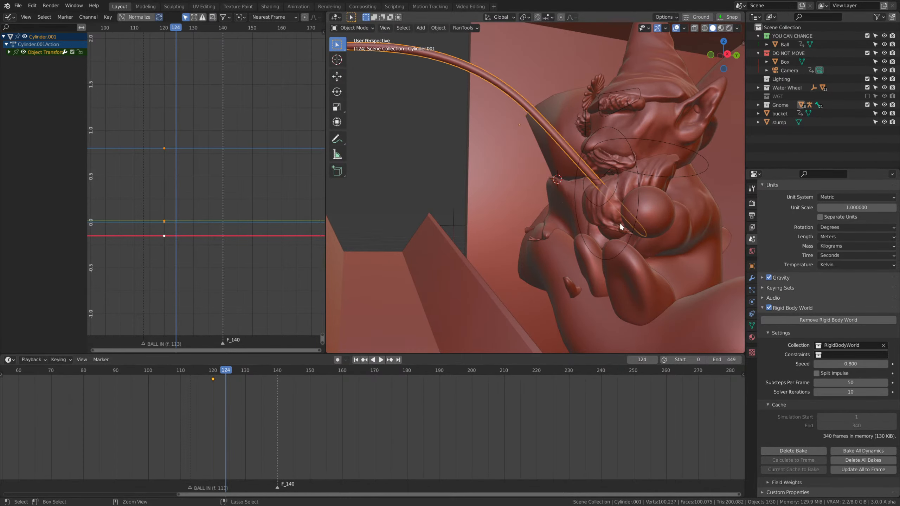
{"action": "key", "text": "ctrl+z"}
Delete the fishing rod's existing keyframes.
{"action": "key", "text": "Tab"}
Snap the 3D cursor to the vertices of the rod's handle and set the fishing rod's origin to the cursor.
{"action": "key", "text": "Tab"}
{"action": "key", "text": "Delete"}
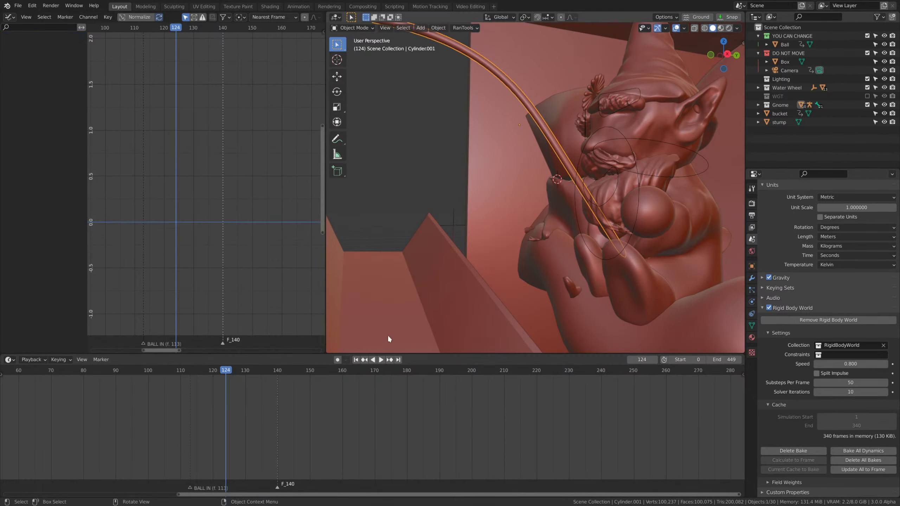
{"action": "key", "text": "Tab"}
{"action": "key", "text": "shift+z"}
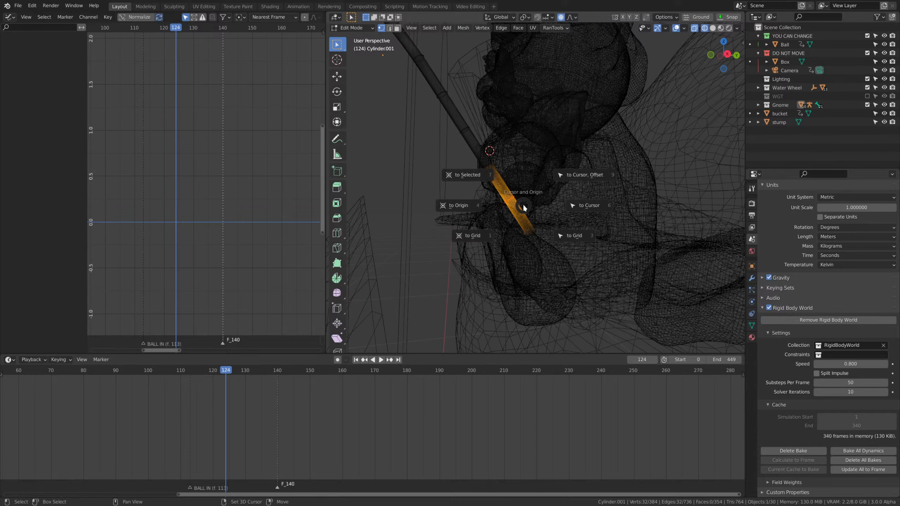
{"action": "key", "text": "Tab"}
{"action": "key", "text": "shift+s"}
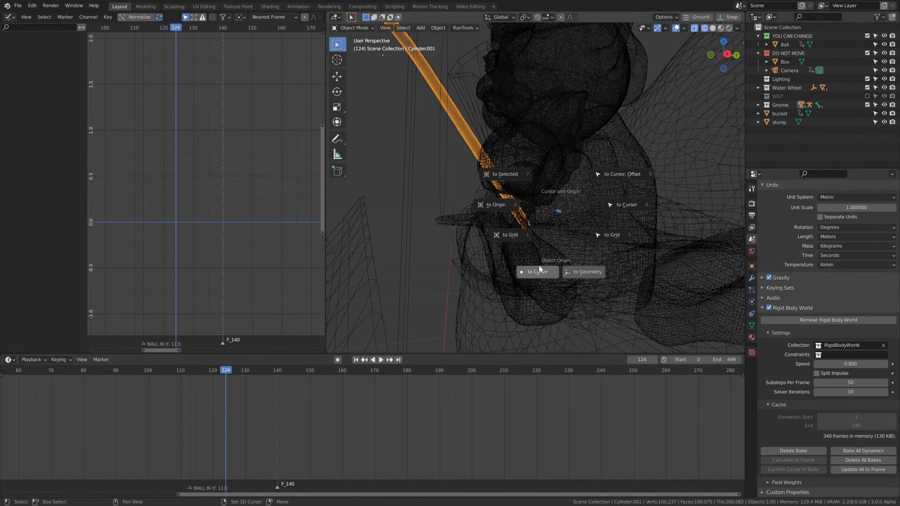
{"action": "left_click", "coordinate": [535, 272]}
{"action": "key", "text": "shift+z"}
Test rotating the fishing rod about its new origin, and undo the rotation.
{"action": "scroll", "coordinate": [553, 210], "scroll_direction": "down", "scroll_amount": 4}
{"action": "key", "text": "r"}
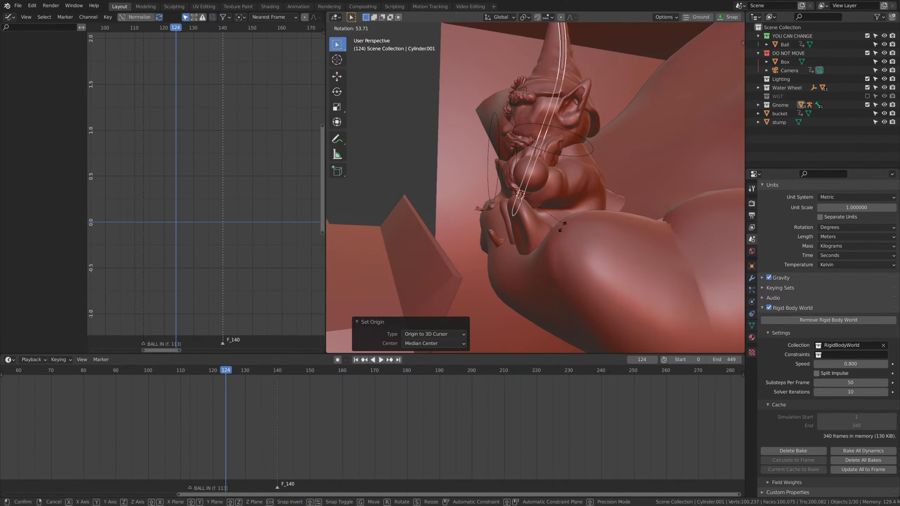
{"action": "left_click", "coordinate": [557, 126]}
{"action": "key", "text": "ctrl+z"}
Insert a Location & Rotation keyframe for the fishing rod at frame 121.
{"action": "middle_click_drag", "start_coordinate": [559, 129], "coordinate": [625, 182], "text": "shift"}
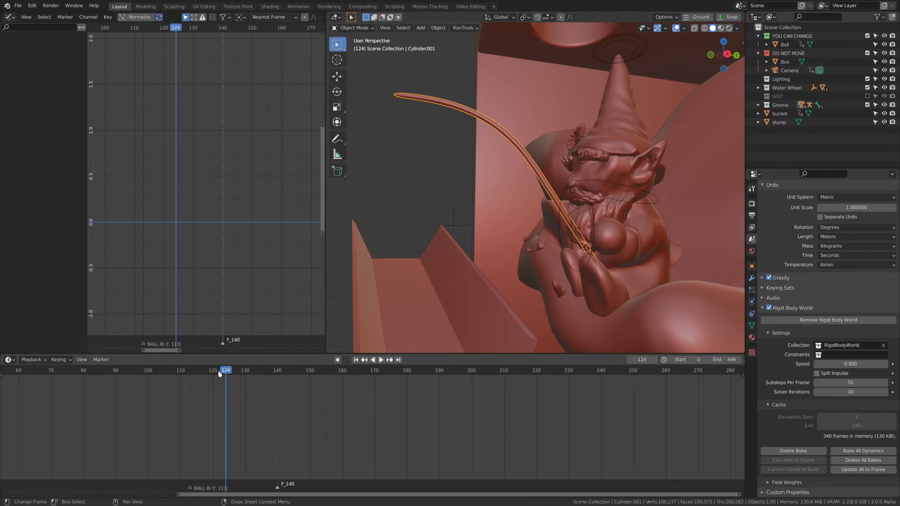
{"action": "left_click_drag", "start_coordinate": [214, 373], "coordinate": [216, 373]}
{"action": "key", "text": "i"}
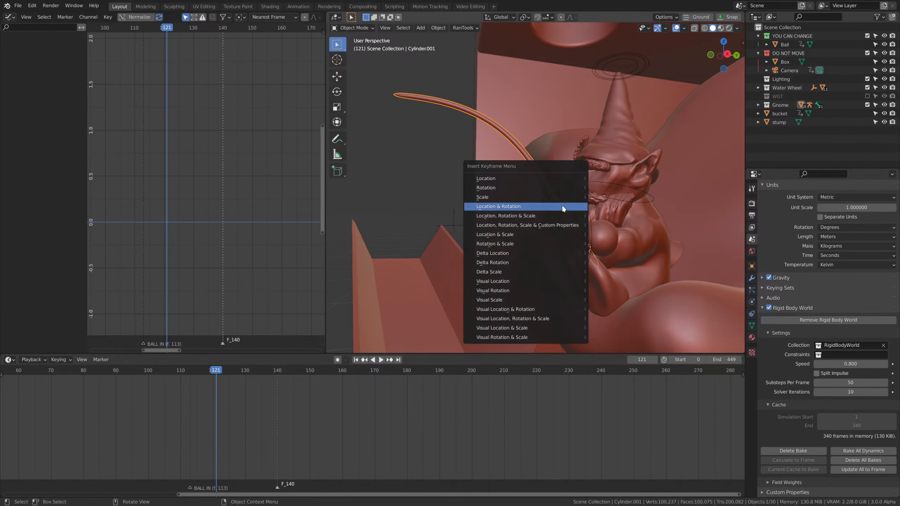
{"action": "left_click", "coordinate": [521, 203]}
At frame 124, rotate the rod's tip downward, move the handle to the gnome's hands, insert a Location & Rotation keyframe and preview it.
{"action": "left_click", "coordinate": [225, 372]}
{"action": "middle_click_drag", "start_coordinate": [442, 300], "coordinate": [506, 284]}
{"action": "key", "text": "r"}
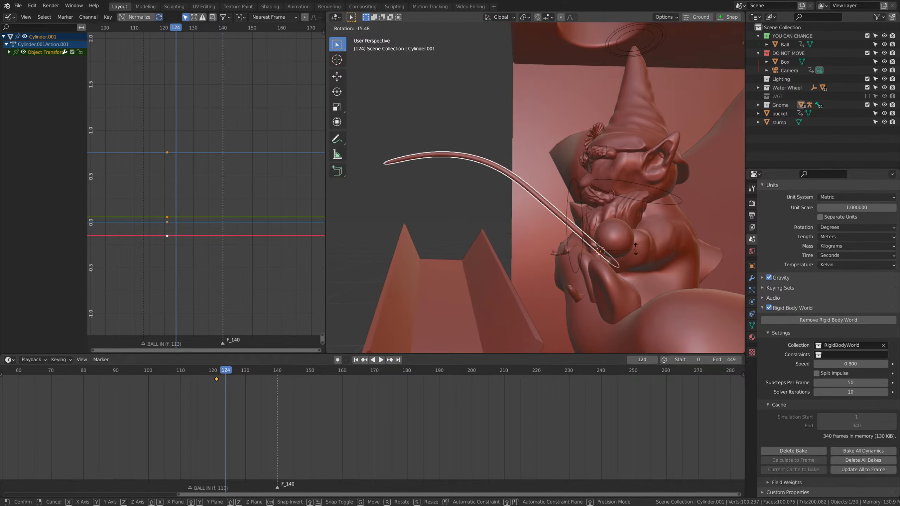
{"action": "left_click", "coordinate": [635, 242]}
{"action": "key", "text": "g"}
{"action": "left_click", "coordinate": [617, 227]}
{"action": "key", "text": "i"}
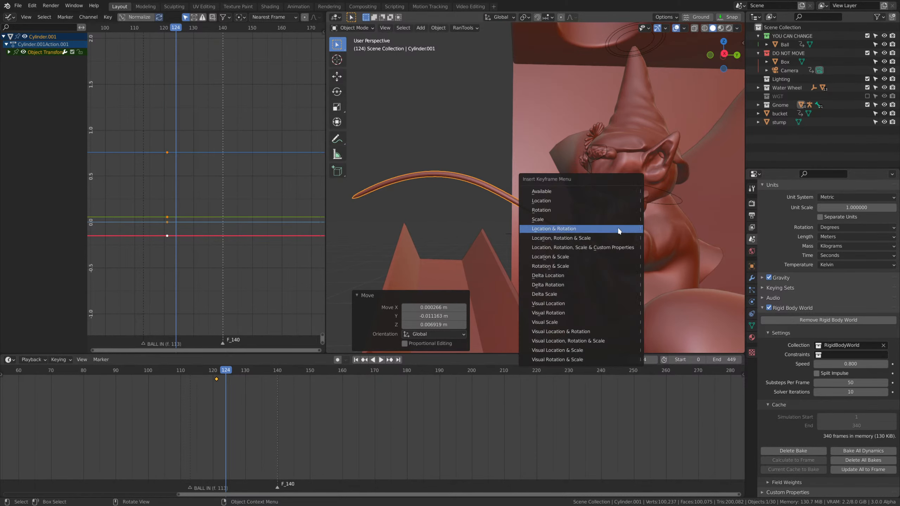
{"action": "left_click", "coordinate": [617, 226]}
{"action": "key", "text": "space"}
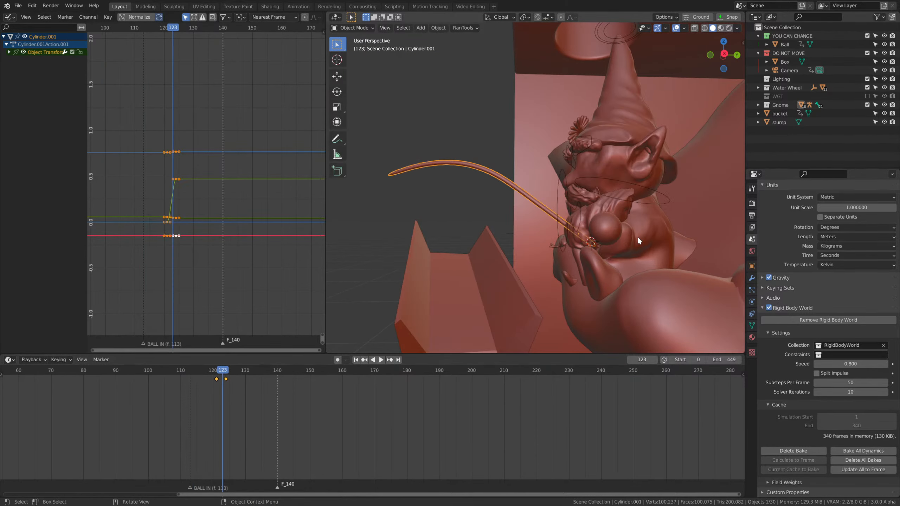
{"action": "key", "text": "space"}
At frame 128, rotate and slightly lower the fishing rod to follow the hands, and keyframe its location and rotation.
{"action": "left_click", "coordinate": [235, 378]}
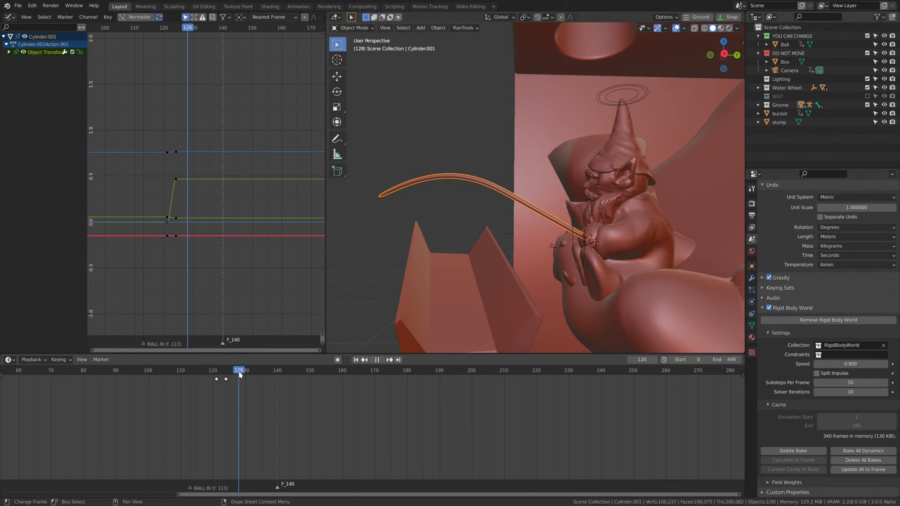
{"action": "key", "text": "r"}
{"action": "left_click", "coordinate": [673, 235]}
{"action": "key", "text": "g"}
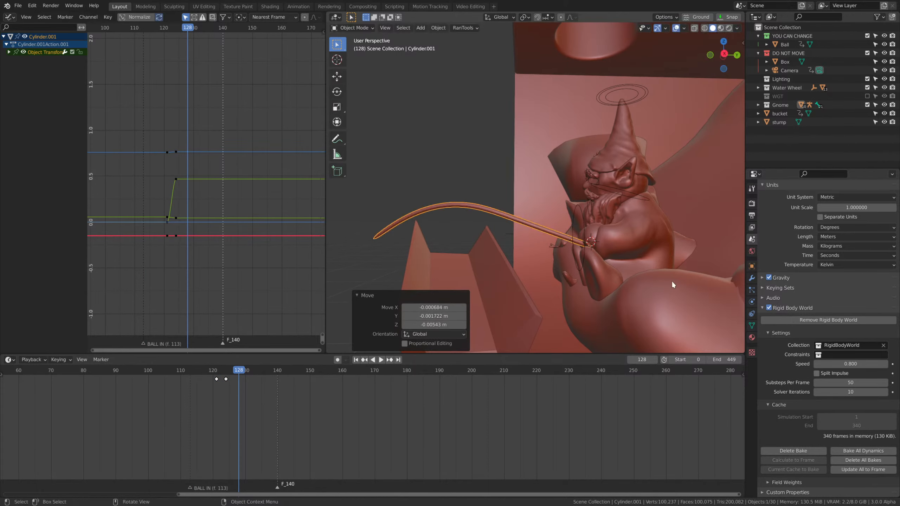
{"action": "left_click", "coordinate": [670, 266]}
{"action": "key", "text": "i"}
{"action": "left_click", "coordinate": [642, 217]}
Play the animation from frame 114 and compare the rod's timing with the keyframes of the gnome's armature.
{"action": "left_click", "coordinate": [195, 369]}
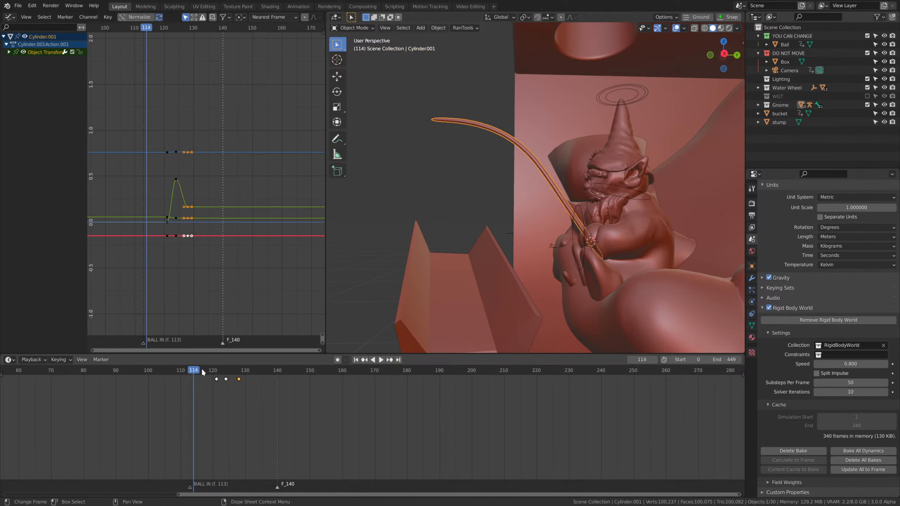
{"action": "scroll", "coordinate": [591, 245], "scroll_direction": "down", "scroll_amount": 5}
{"action": "middle_click_drag", "start_coordinate": [592, 245], "coordinate": [664, 252]}
{"action": "key", "text": "space"}
{"action": "scroll", "coordinate": [656, 251], "scroll_direction": "up", "scroll_amount": 4}
{"action": "key", "text": "space"}
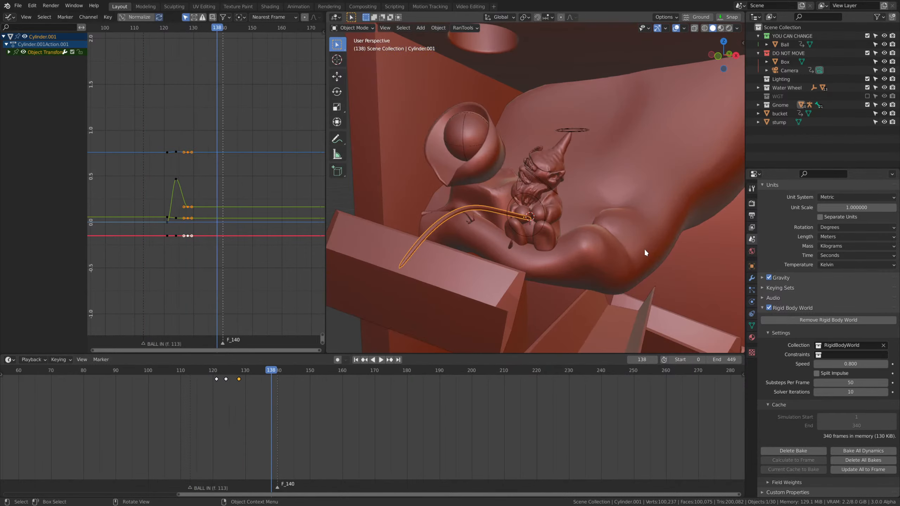
{"action": "middle_click_drag", "start_coordinate": [482, 312], "coordinate": [552, 280]}
{"action": "left_click_drag", "start_coordinate": [264, 372], "coordinate": [216, 372]}
{"action": "left_click", "coordinate": [566, 219]}
{"action": "key", "text": "space"}
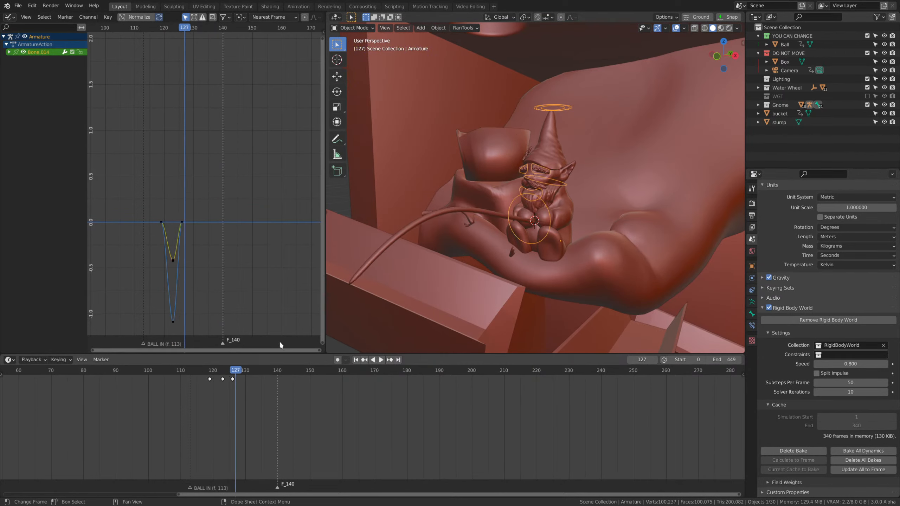
{"action": "key", "text": "space"}
Move the fishing rod's last keyframe to frame 126.
{"action": "left_click", "coordinate": [489, 211]}
{"action": "key", "text": "g"}
{"action": "mouse_move", "coordinate": [235, 376]}
{"action": "left_mouse_down"}
{"action": "mouse_move", "coordinate": [248, 384]}
{"action": "mouse_move", "coordinate": [200, 368]}
{"action": "mouse_move", "coordinate": [242, 372]}
{"action": "mouse_move", "coordinate": [234, 372]}
{"action": "left_mouse_up"}
At frame 130, raise the gnome's hand control bone slightly in Pose Mode and insert a keyframe.
{"action": "left_click", "coordinate": [242, 380]}
{"action": "key", "text": "space"}
{"action": "key", "text": "space"}
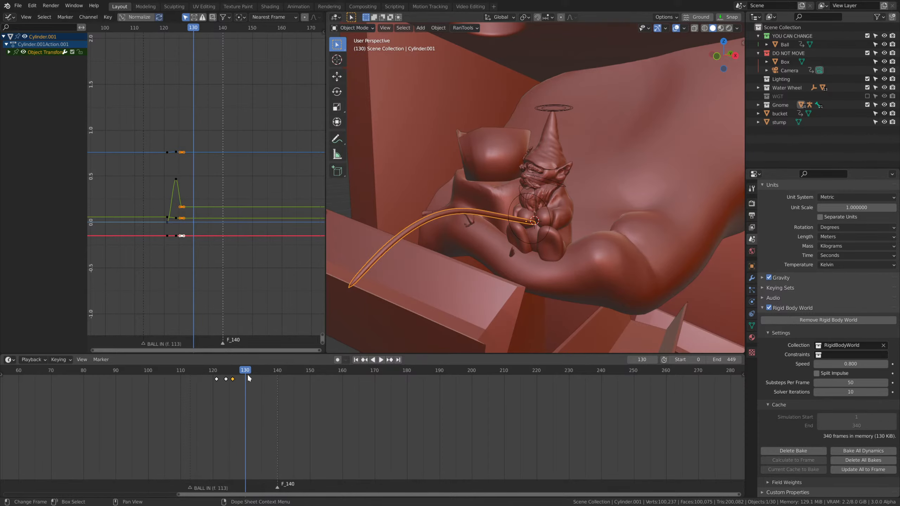
{"action": "left_click", "coordinate": [550, 217]}
{"action": "key", "text": "Tab"}
{"action": "left_click", "coordinate": [603, 209]}
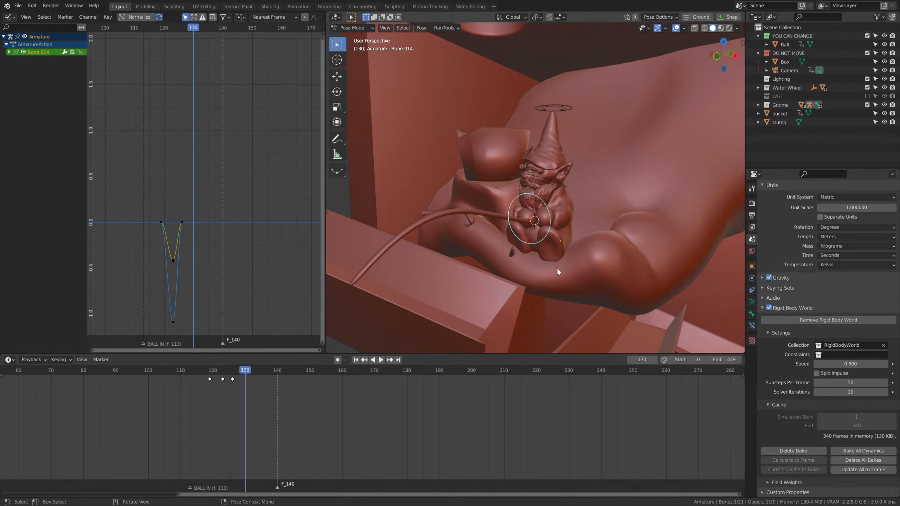
{"action": "middle_click_drag", "start_coordinate": [557, 267], "coordinate": [534, 247]}
{"action": "key", "text": "g"}
{"action": "left_click", "coordinate": [518, 189]}
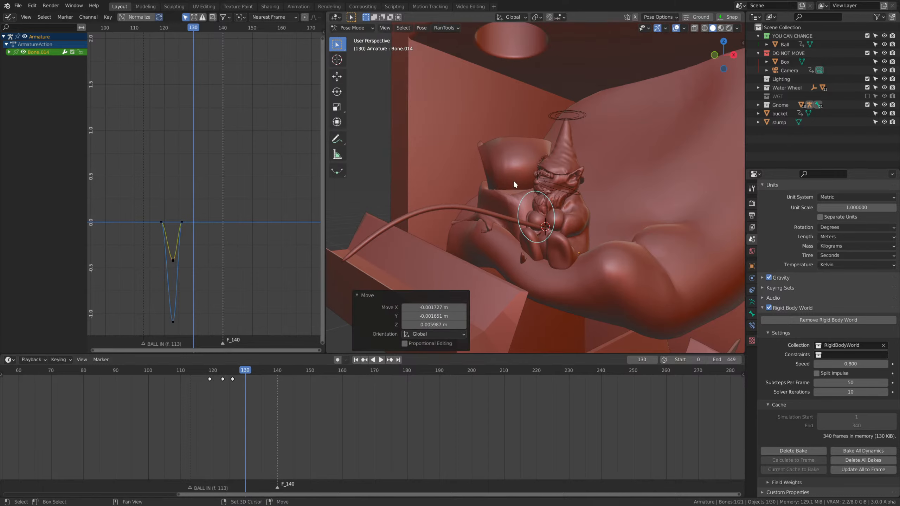
{"action": "key", "text": "i"}
{"action": "left_click", "coordinate": [570, 205]}
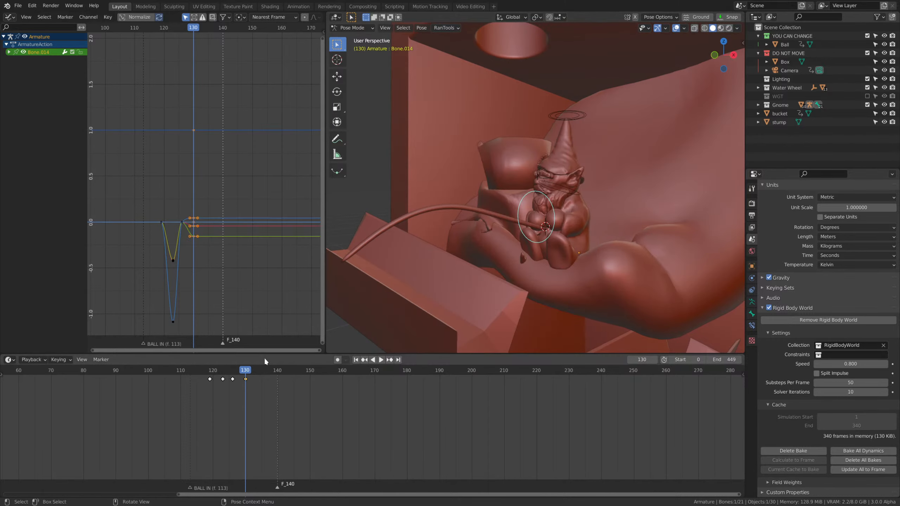
Move the hand bone's last keyframe to about frame 143 and replay the motion.
{"action": "left_click", "coordinate": [204, 371]}
{"action": "key", "text": "space"}
{"action": "key", "text": "space"}
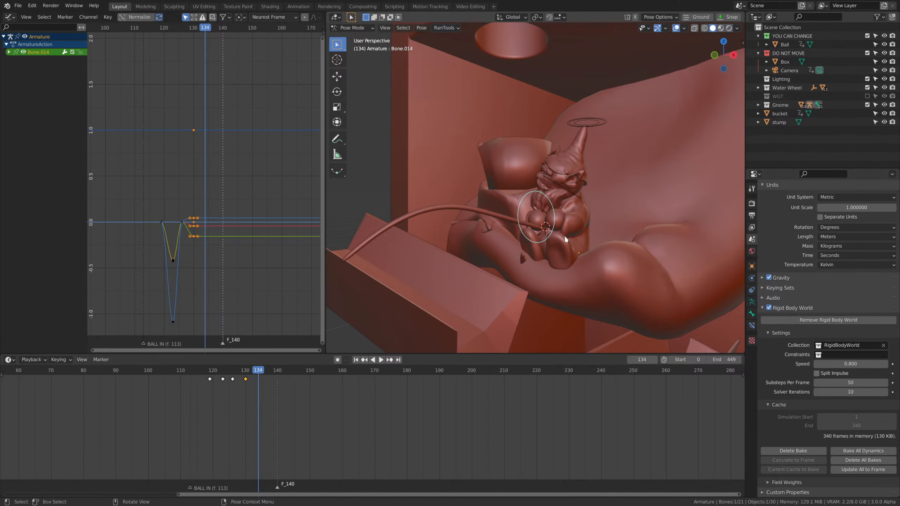
{"action": "scroll", "coordinate": [565, 237], "scroll_direction": "up", "scroll_amount": 2}
{"action": "key", "text": "g"}
{"action": "left_click", "coordinate": [304, 389]}
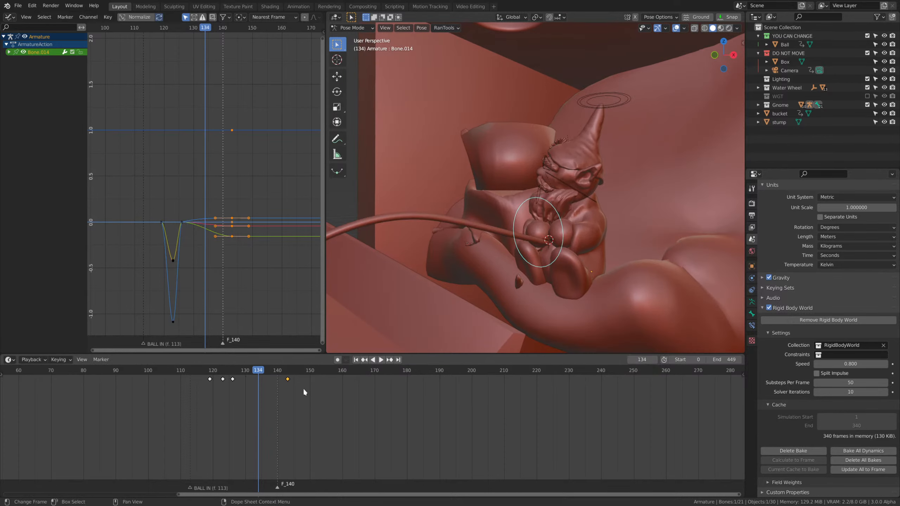
{"action": "left_click", "coordinate": [204, 371]}
{"action": "key", "text": "space"}
Switch to Object Mode, select the fishing rod and go to frame 141.
{"action": "key", "text": "space"}
{"action": "key", "text": "ctrl+Tab"}
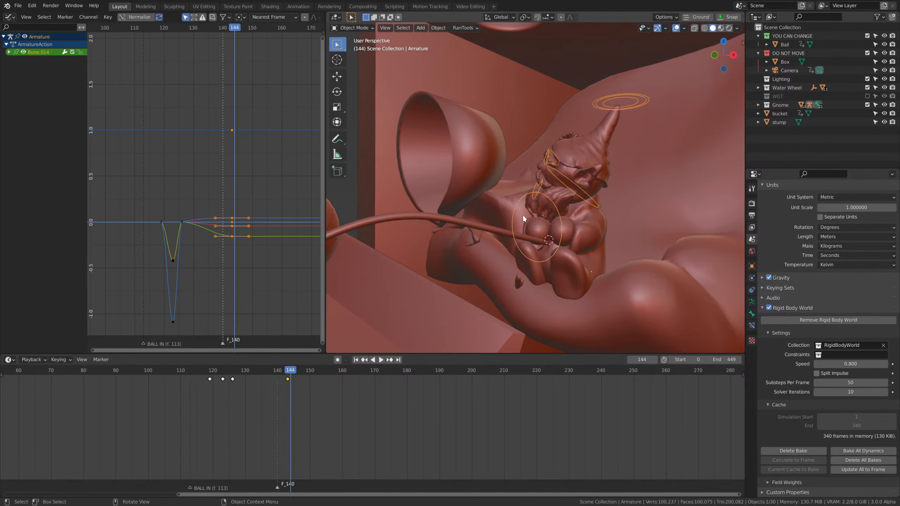
{"action": "left_click", "coordinate": [507, 238]}
{"action": "left_click", "coordinate": [230, 378]}
{"action": "key", "text": "space"}
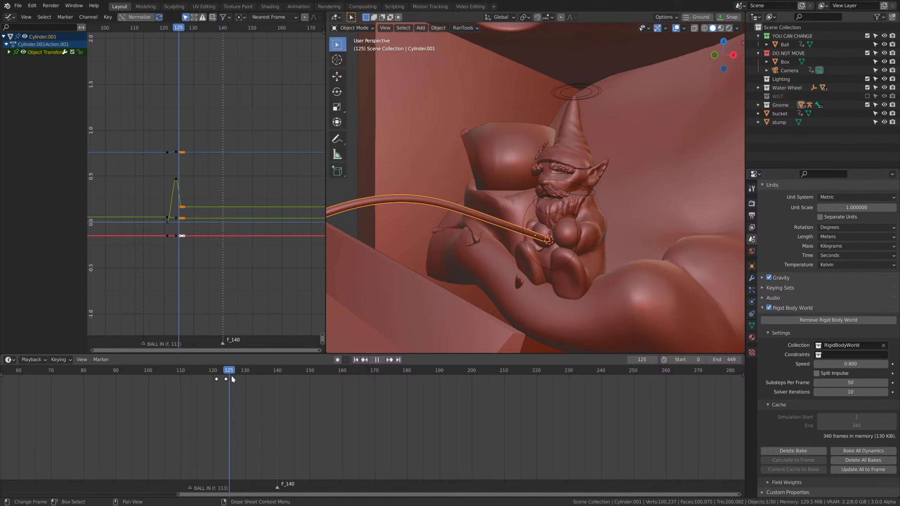
{"action": "left_click_drag", "start_coordinate": [231, 376], "coordinate": [281, 394]}
Move the fishing rod into the gnome's raised hands, rotate its tip upward and keyframe its location and rotation at frame 141.
{"action": "middle_click_drag", "start_coordinate": [629, 261], "coordinate": [603, 180]}
{"action": "scroll", "coordinate": [604, 261], "scroll_direction": "up", "scroll_amount": 2}
{"action": "key", "text": "g"}
{"action": "left_click", "coordinate": [625, 161]}
{"action": "key", "text": "r"}
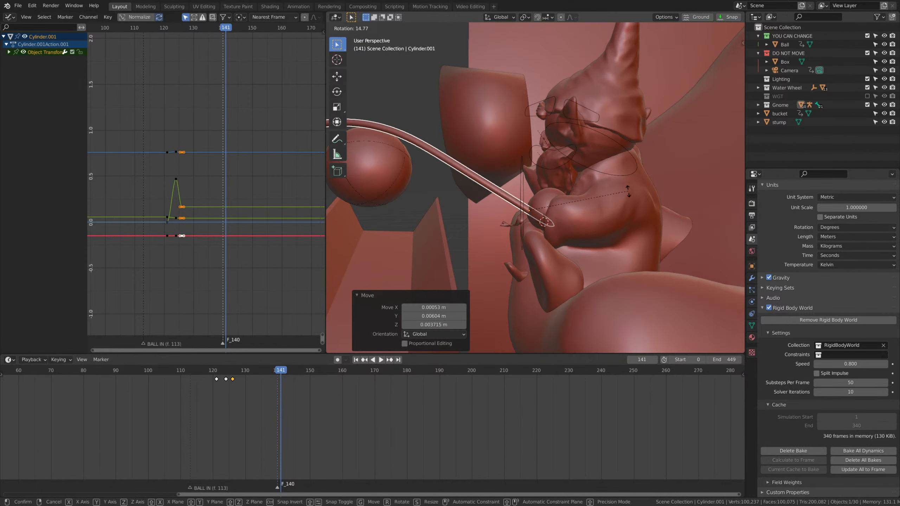
{"action": "left_click", "coordinate": [643, 169]}
{"action": "key", "text": "i"}
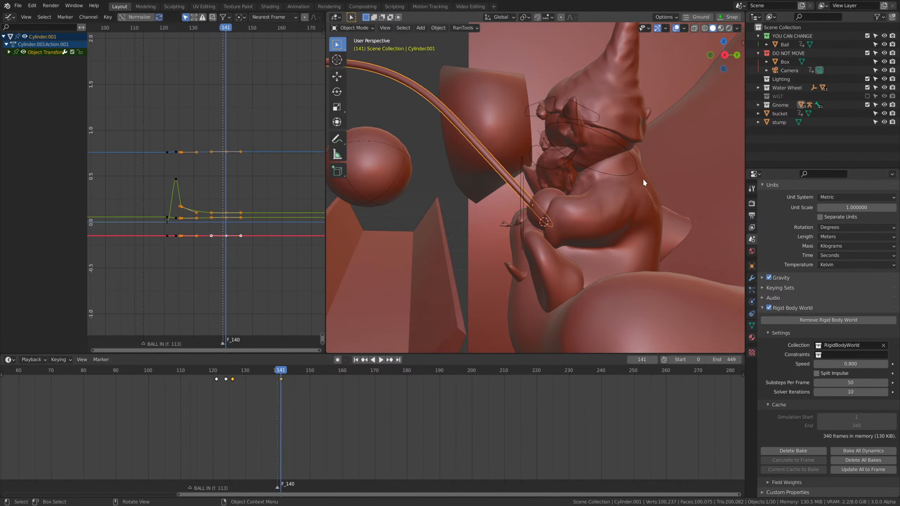
{"action": "key", "text": "i"}
{"action": "left_click", "coordinate": [605, 173]}
Replay the fishing rod and hand motion from frame 112 in a wider view of the scene.
{"action": "left_click", "coordinate": [187, 371]}
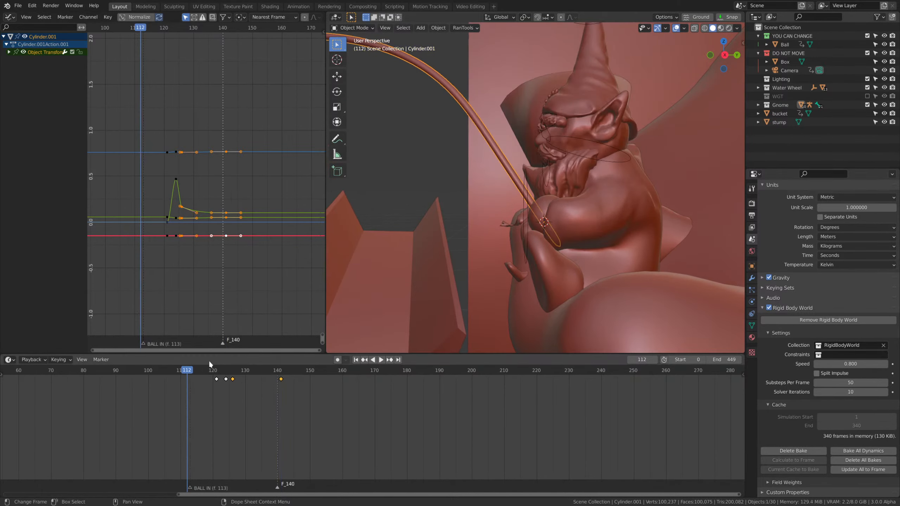
{"action": "scroll", "coordinate": [584, 250], "scroll_direction": "down", "scroll_amount": 5}
{"action": "middle_click_drag", "start_coordinate": [429, 273], "coordinate": [540, 227]}
{"action": "key", "text": "space"}
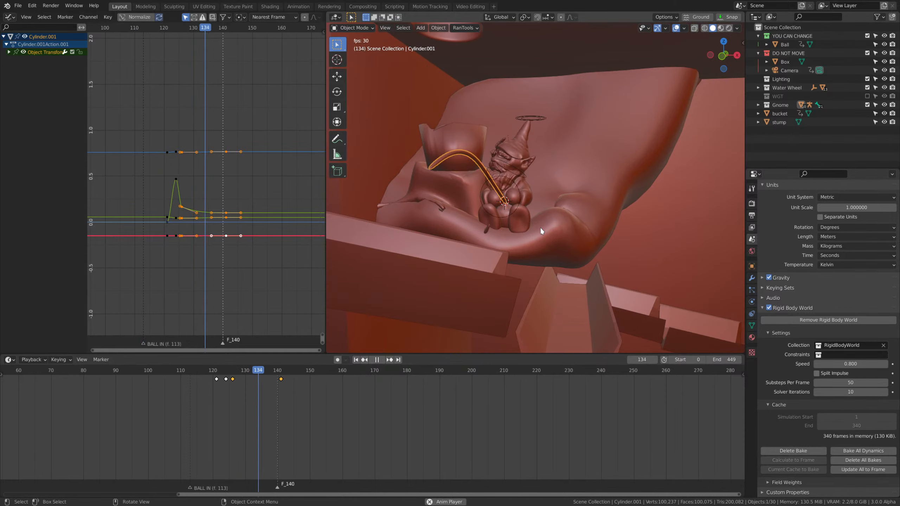
{"action": "key", "text": "space"}
Select the rod's and hand bone's last keyframes together, shift them to frames 153 and 155, and replay the motion.
{"action": "left_click", "coordinate": [281, 380]}
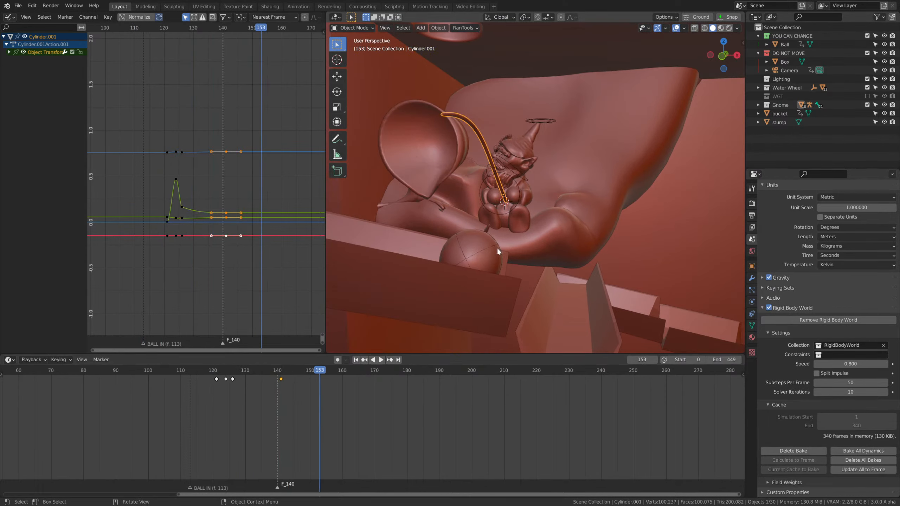
{"action": "left_click", "coordinate": [522, 195], "text": "shift"}
{"action": "left_click_drag", "start_coordinate": [253, 401], "coordinate": [295, 376]}
{"action": "key", "text": "g"}
{"action": "left_click", "coordinate": [332, 380]}
{"action": "left_click", "coordinate": [220, 371]}
{"action": "key", "text": "ctrl+Tab"}
{"action": "scroll", "coordinate": [511, 231], "scroll_direction": "down", "scroll_amount": 2}
{"action": "key", "text": "space"}
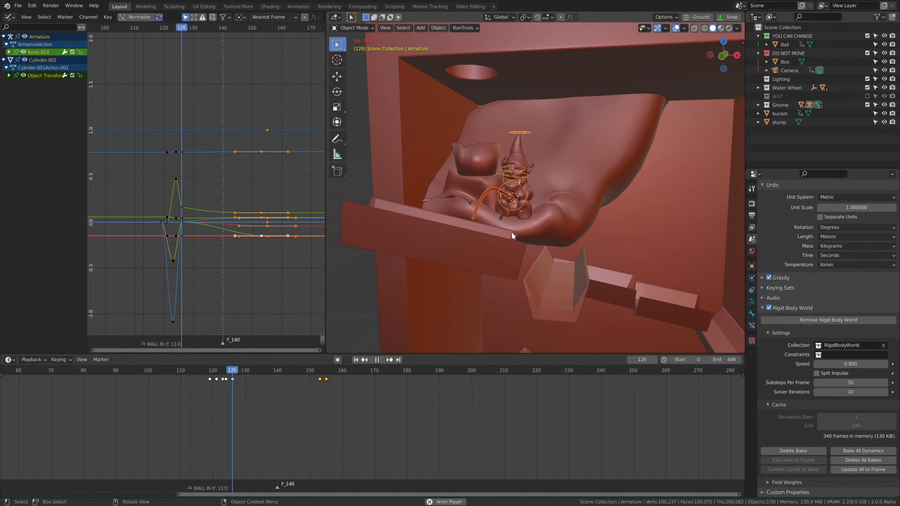
{"action": "key", "text": "space"}
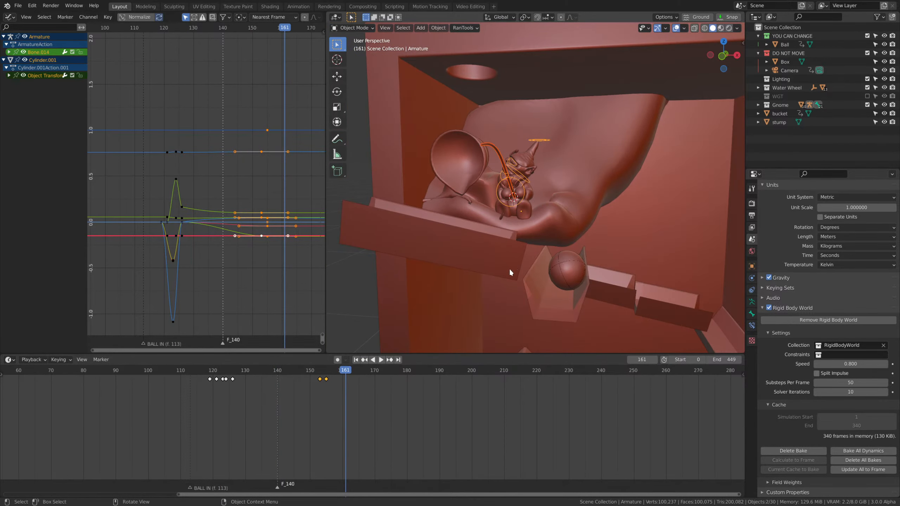
Shift the selected rod and hand keyframes earlier to frames 147 and 149 and replay from about frame 126.
{"action": "key", "text": "g"}
{"action": "left_click", "coordinate": [327, 383]}
{"action": "left_click", "coordinate": [231, 371]}
{"action": "key", "text": "space"}
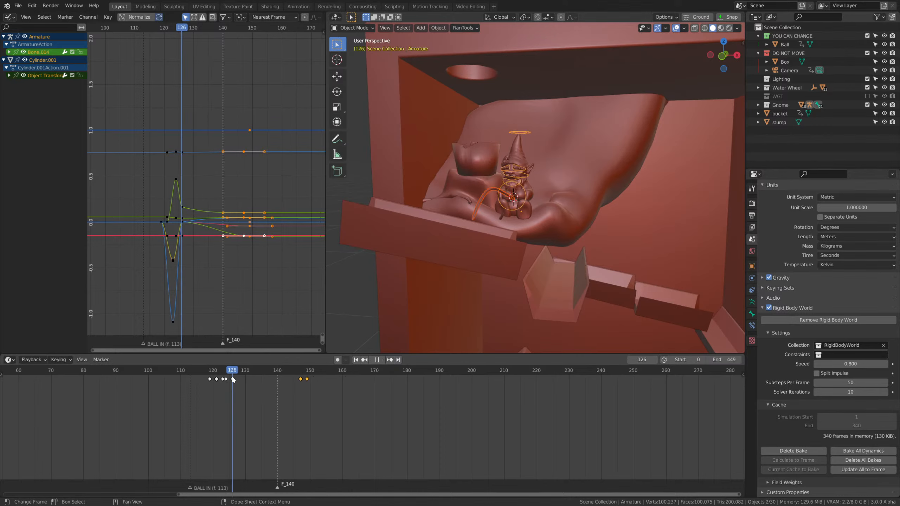
{"action": "key", "text": "space"}
Stretch the last rod and hand keyframe handles along X in the graph for a slower ease-in, and replay.
{"action": "scroll", "coordinate": [234, 289], "scroll_direction": "up", "scroll_amount": 5}
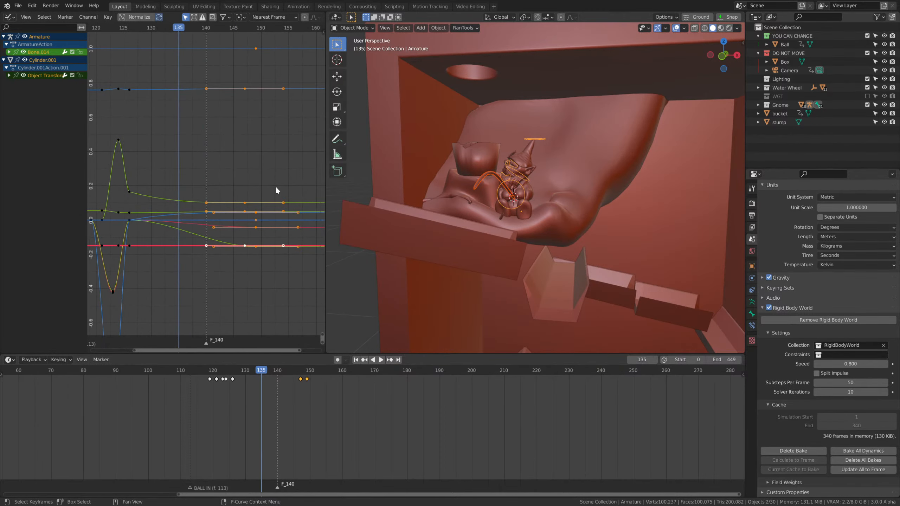
{"action": "scroll", "coordinate": [284, 270], "scroll_direction": "up", "scroll_amount": 3}
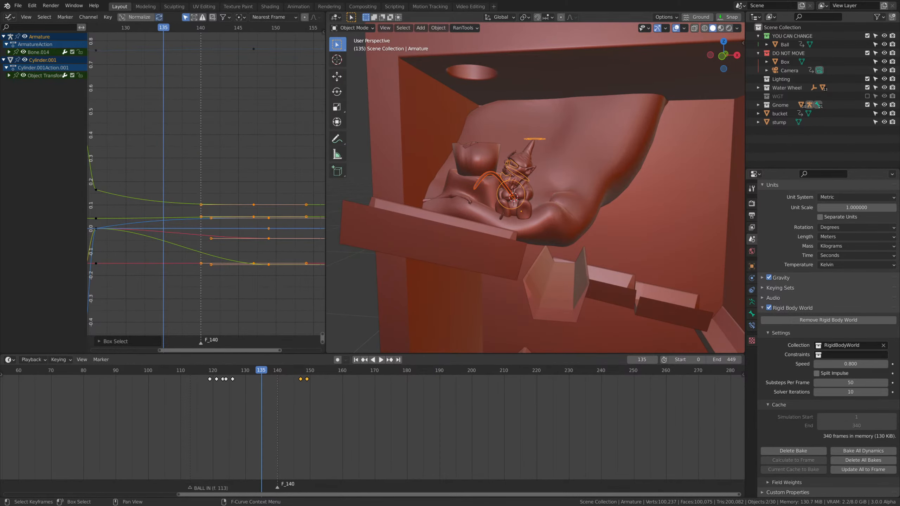
{"action": "key", "text": "s"}
{"action": "key", "text": "x"}
{"action": "key", "text": "space"}
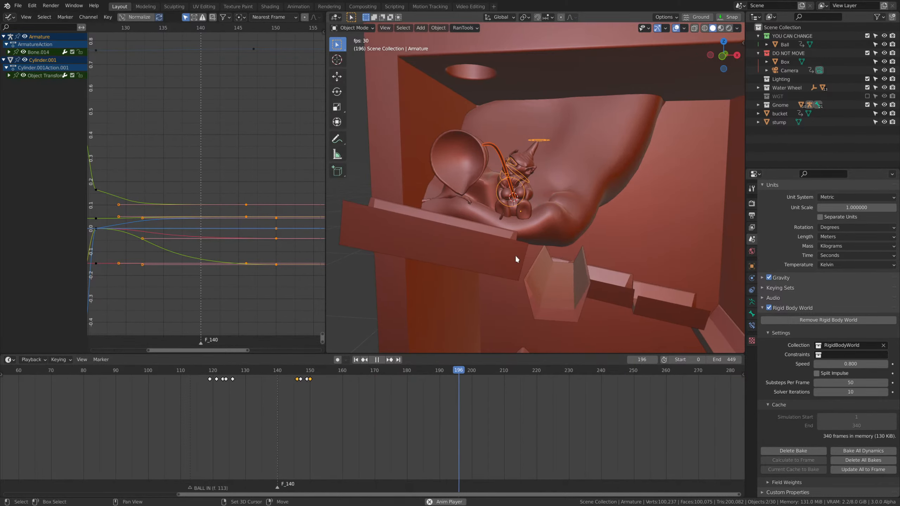
Switch the gnome's armature to Pose Mode.
{"action": "scroll", "coordinate": [516, 255], "scroll_direction": "up", "scroll_amount": 1}
{"action": "key", "text": "Tab"}
{"action": "middle_click_drag", "start_coordinate": [529, 211], "coordinate": [502, 234], "text": "shift"}
{"action": "key", "text": "Tab"}
{"action": "scroll", "coordinate": [510, 223], "scroll_direction": "up", "scroll_amount": 3}
{"action": "key", "text": "ctrl+Tab"}
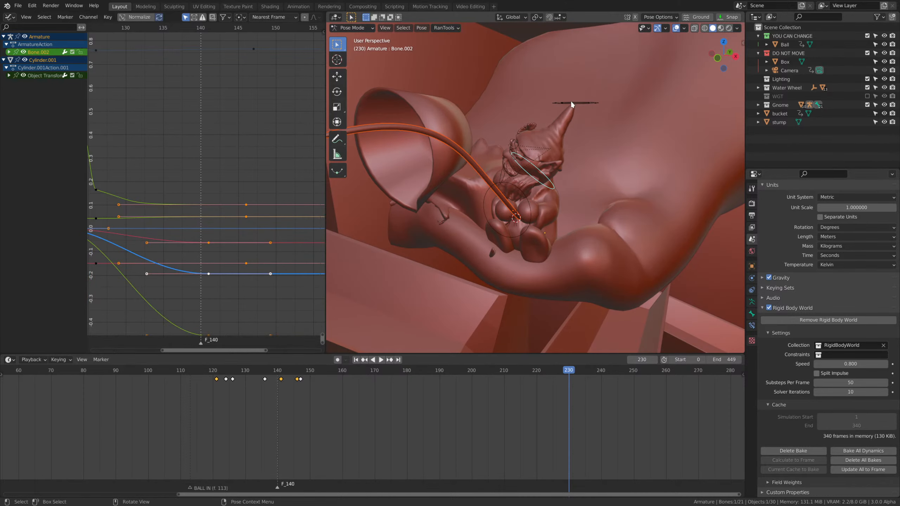
Select the gnome's head bone, go to frame 146 and try rotating it 54.9° around the global Z axis.
{"action": "left_click", "coordinate": [572, 102]}
{"action": "left_click", "coordinate": [539, 181]}
{"action": "mouse_move", "coordinate": [299, 369]}
{"action": "left_mouse_down"}
{"action": "mouse_move", "coordinate": [291, 372]}
{"action": "mouse_move", "coordinate": [303, 375]}
{"action": "left_mouse_up"}
{"action": "key", "text": "space"}
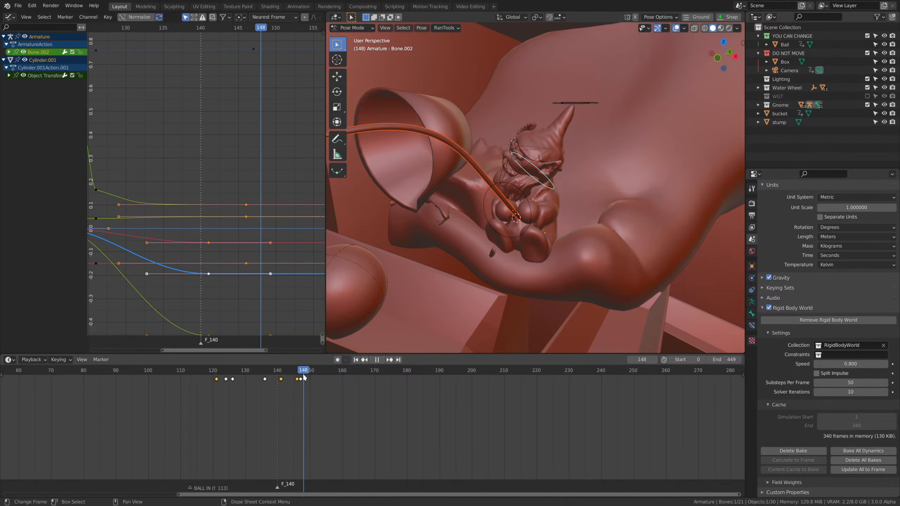
{"action": "scroll", "coordinate": [510, 249], "scroll_direction": "down", "scroll_amount": 2}
{"action": "middle_click_drag", "start_coordinate": [510, 249], "coordinate": [524, 252]}
{"action": "mouse_move", "coordinate": [305, 376]}
{"action": "left_mouse_down"}
{"action": "mouse_move", "coordinate": [213, 373]}
{"action": "mouse_move", "coordinate": [297, 384]}
{"action": "left_mouse_up"}
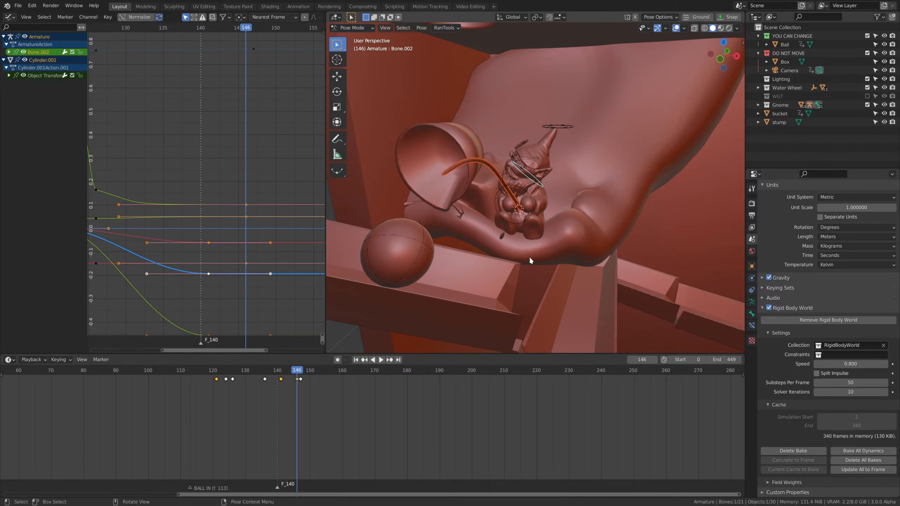
{"action": "key", "text": "r"}
{"action": "key", "text": "z"}
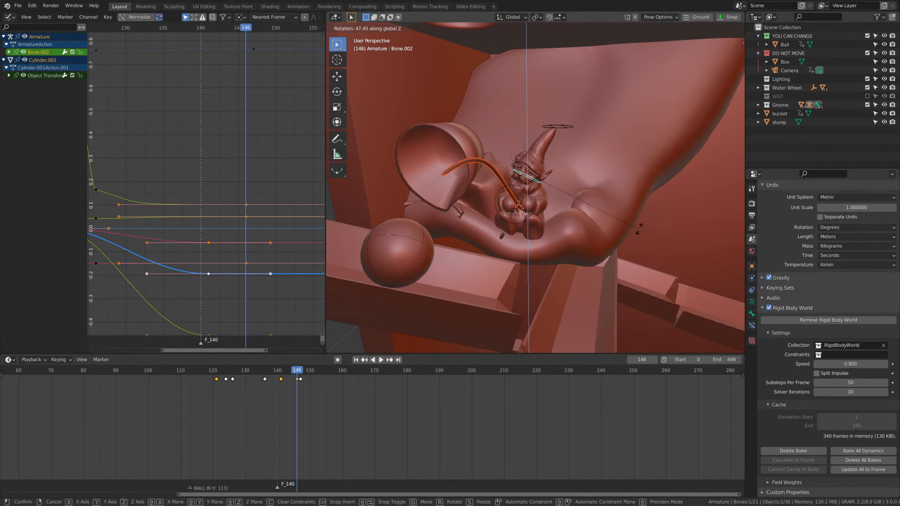
{"action": "left_click", "coordinate": [660, 220]}
Select the hat-tip IK control and show the armature's second bone layer along with the first.
{"action": "middle_click_drag", "start_coordinate": [663, 218], "coordinate": [610, 248]}
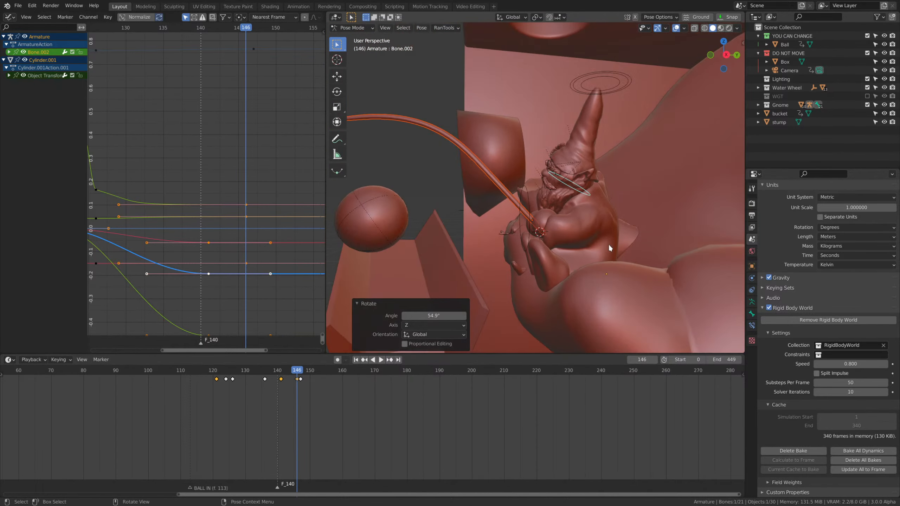
{"action": "middle_click_drag", "start_coordinate": [606, 173], "coordinate": [621, 227]}
{"action": "left_click", "coordinate": [568, 96]}
{"action": "left_click", "coordinate": [752, 302]}
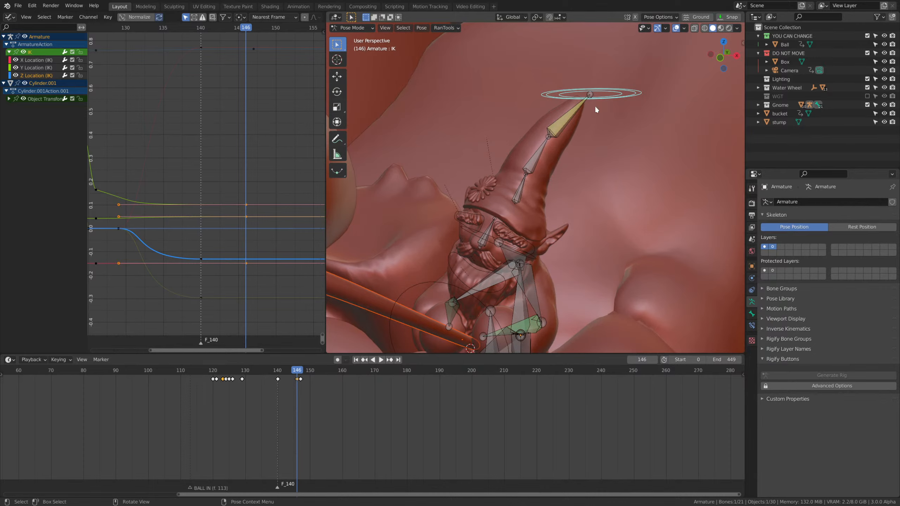
Try different positions for the hat-tip IK control at frame 146 to straighten the hat and lift the head.
{"action": "key", "text": "g"}
{"action": "left_click", "coordinate": [564, 273]}
{"action": "scroll", "coordinate": [549, 252], "scroll_direction": "down", "scroll_amount": 3}
{"action": "key", "text": "g"}
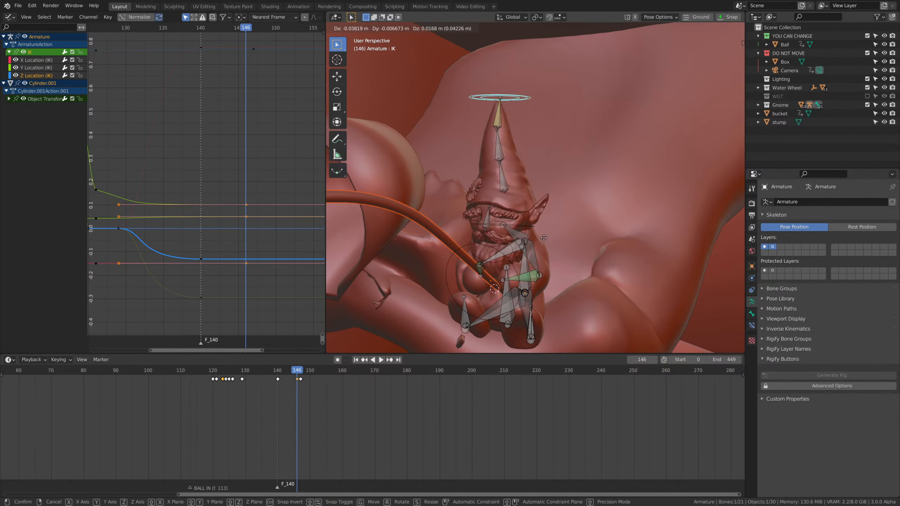
{"action": "left_click", "coordinate": [578, 241]}
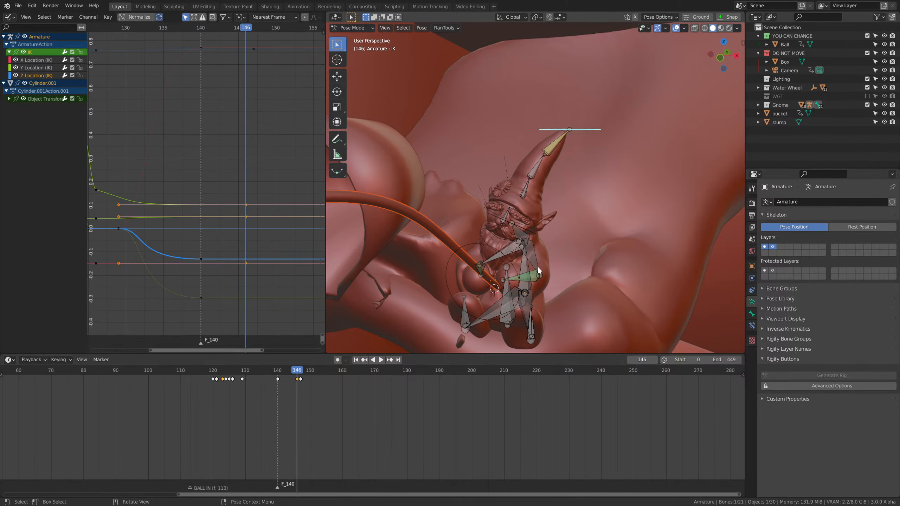
{"action": "key", "text": "g"}
{"action": "middle_click_drag", "start_coordinate": [537, 267], "coordinate": [514, 241]}
{"action": "left_click", "coordinate": [475, 222]}
{"action": "key", "text": "ctrl+z"}
{"action": "key", "text": "g"}
{"action": "left_click", "coordinate": [495, 210]}
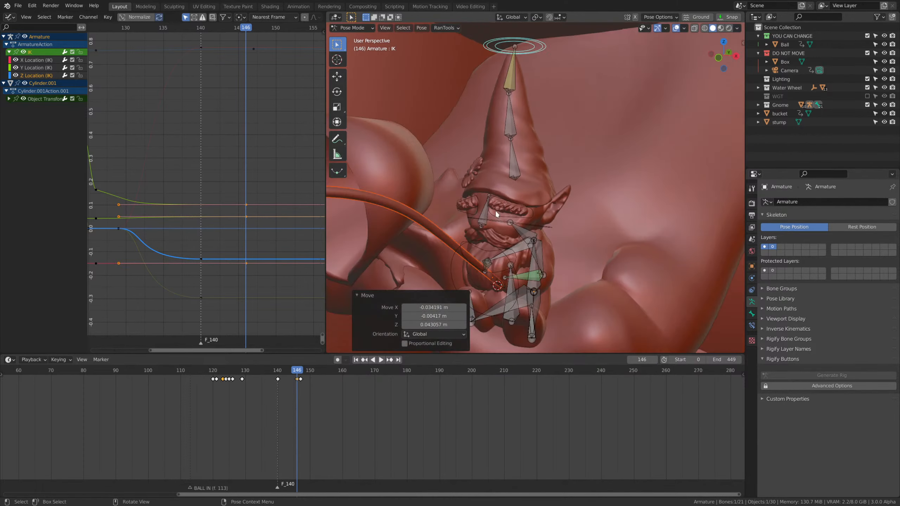
Try pulling the hat-tip IK control further upward at frame 146, and clear its location.
{"action": "middle_click_drag", "start_coordinate": [495, 210], "coordinate": [599, 198]}
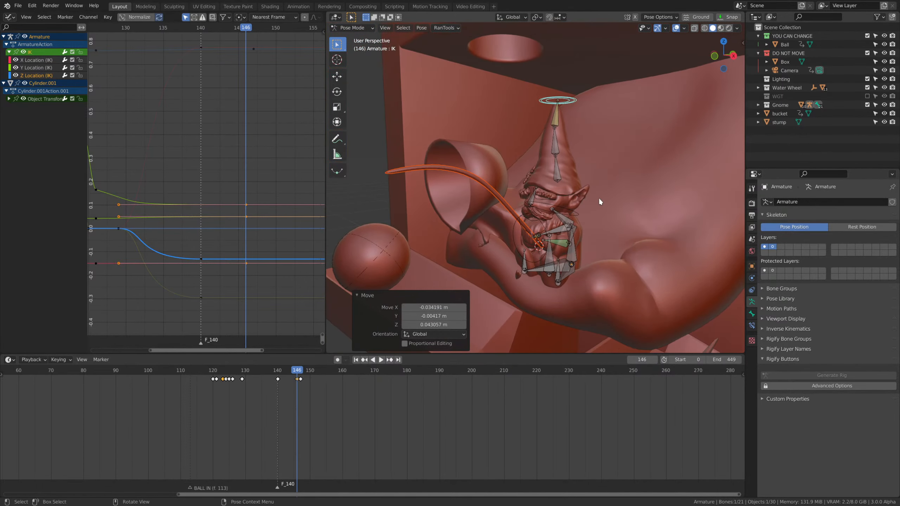
{"action": "key", "text": "g"}
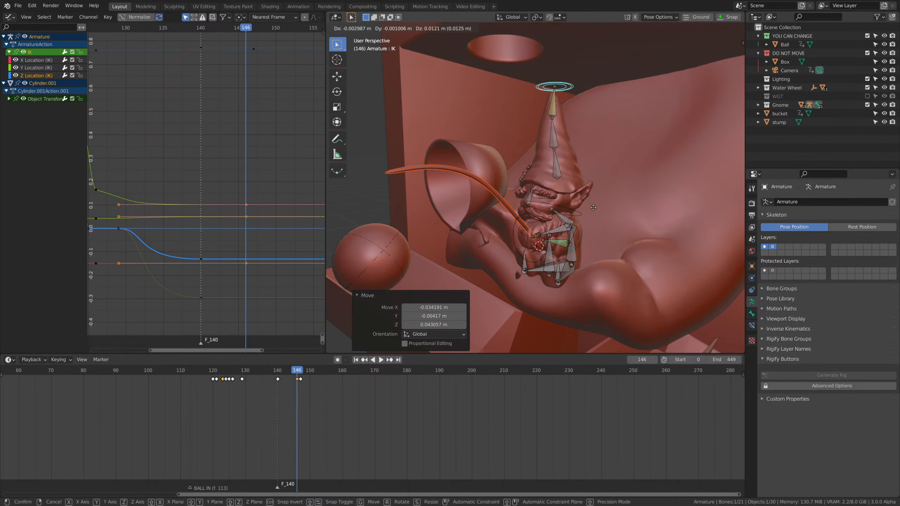
{"action": "left_click", "coordinate": [595, 263]}
{"action": "key", "text": "g"}
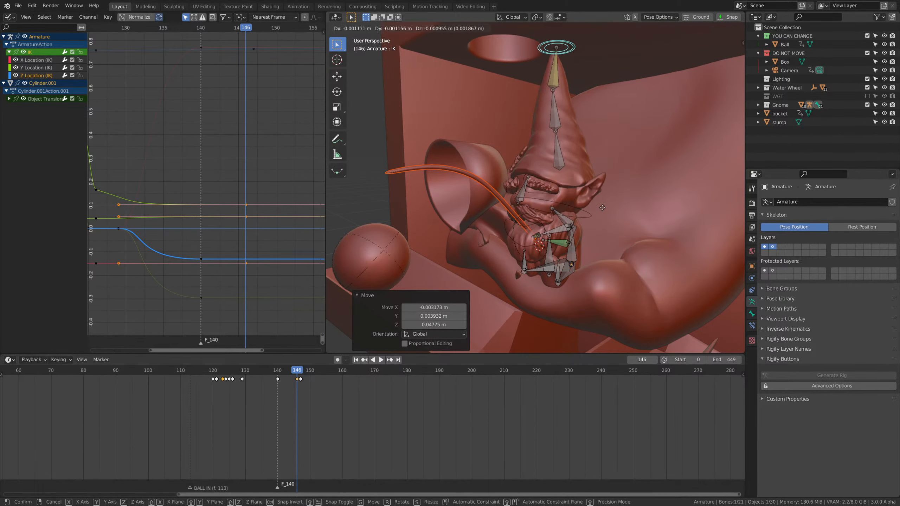
{"action": "left_click", "coordinate": [593, 266]}
{"action": "key", "text": "alt+g"}
{"action": "scroll", "coordinate": [593, 267], "scroll_direction": "down", "scroll_amount": 1}
{"action": "middle_click_drag", "start_coordinate": [593, 267], "coordinate": [592, 269]}
{"action": "scroll", "coordinate": [523, 206], "scroll_direction": "up", "scroll_amount": 4}
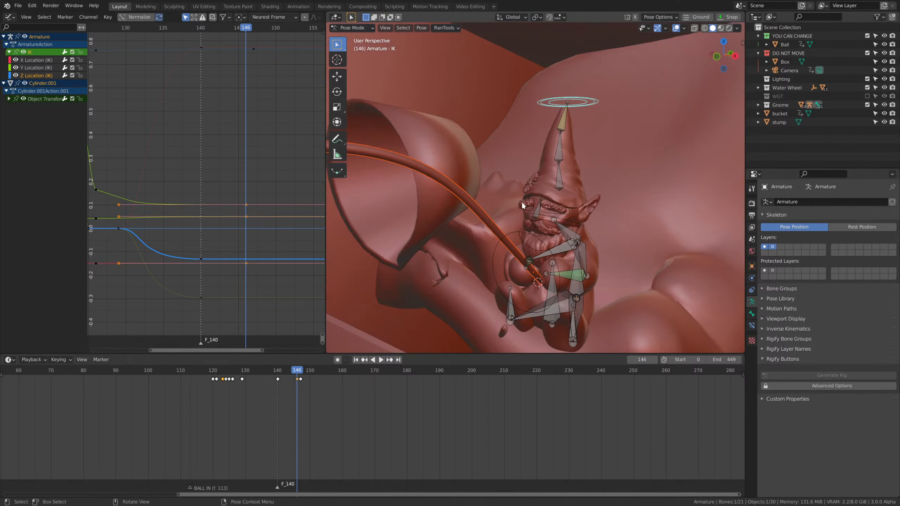
{"action": "scroll", "coordinate": [555, 207], "scroll_direction": "up", "scroll_amount": 3}
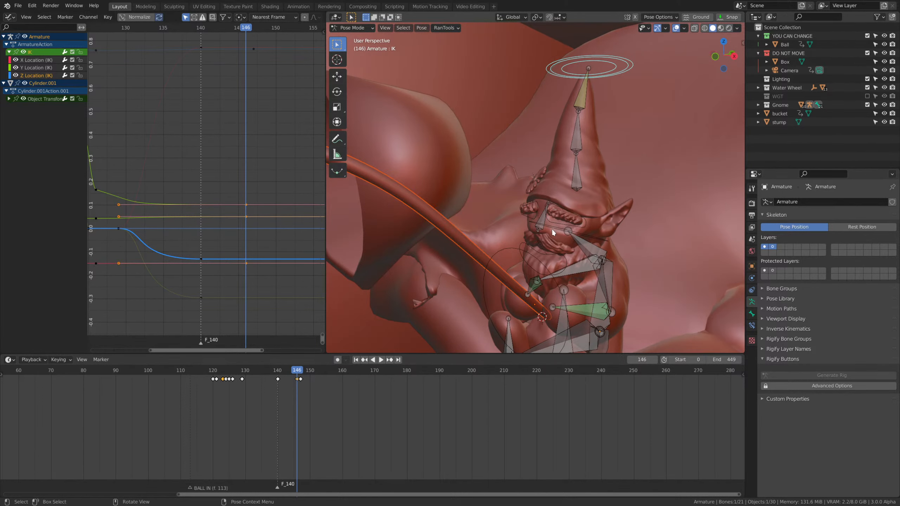
Insert a keyframe for the head bone's current pose at frame 146 and play on from there.
{"action": "left_click", "coordinate": [551, 228]}
{"action": "mouse_move", "coordinate": [310, 386]}
{"action": "left_mouse_down"}
{"action": "mouse_move", "coordinate": [281, 382]}
{"action": "mouse_move", "coordinate": [297, 380]}
{"action": "left_mouse_up"}
{"action": "scroll", "coordinate": [577, 291], "scroll_direction": "down", "scroll_amount": 8}
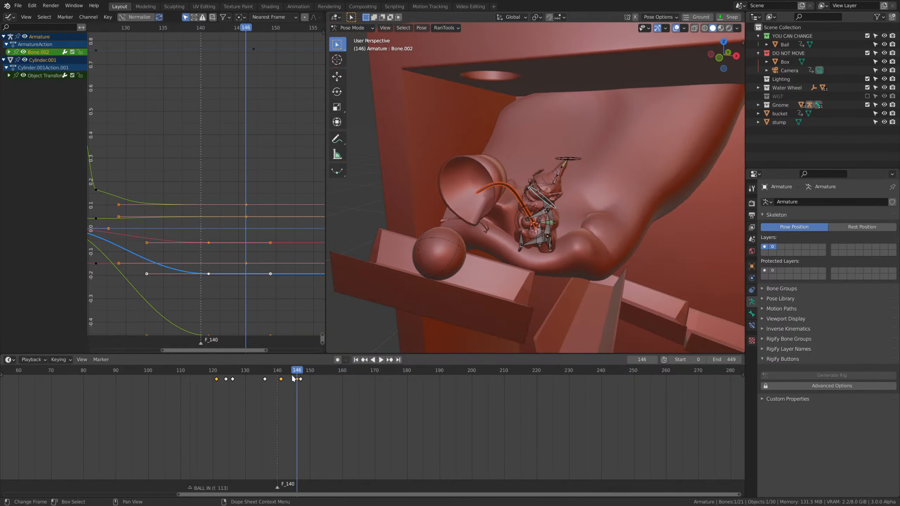
{"action": "key", "text": "i"}
{"action": "left_click", "coordinate": [542, 243]}
{"action": "key", "text": "space"}
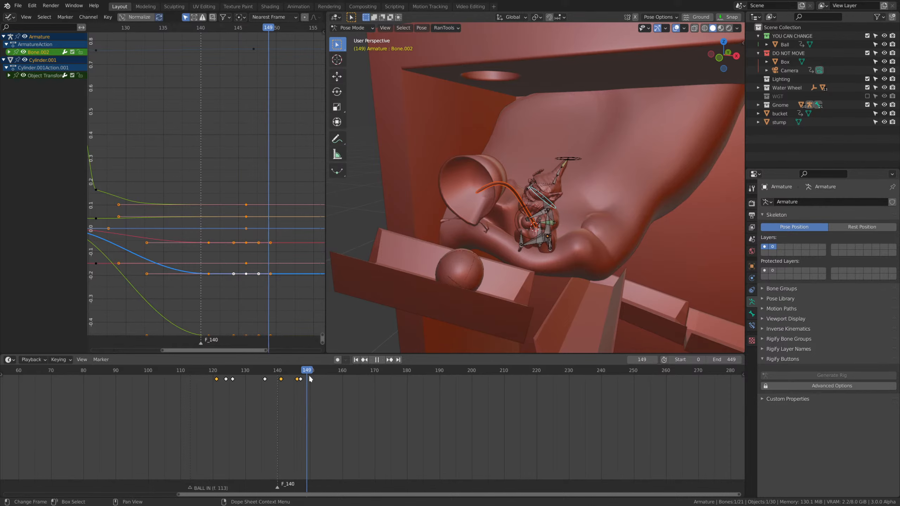
At frame 155, rotate the head bone around global Z so it follows the ball, and insert a keyframe.
{"action": "key", "text": "space"}
{"action": "key", "text": "r"}
{"action": "key", "text": "z"}
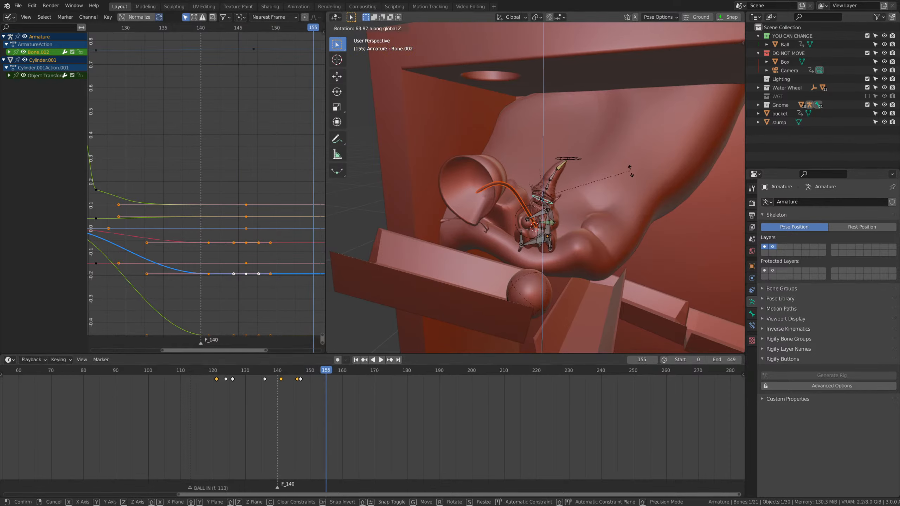
{"action": "left_click", "coordinate": [628, 156]}
{"action": "key", "text": "i"}
{"action": "left_click", "coordinate": [627, 157]}
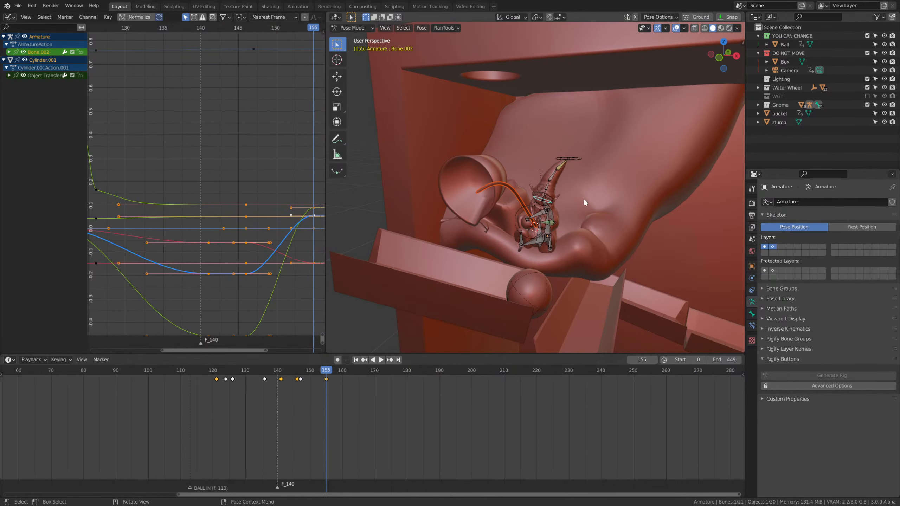
At frame 160, move the hat-tip IK control about 0.057 m to straighten the hat upright, and insert a keyframe.
{"action": "left_click", "coordinate": [577, 160]}
{"action": "key", "text": "space"}
{"action": "left_click", "coordinate": [299, 376]}
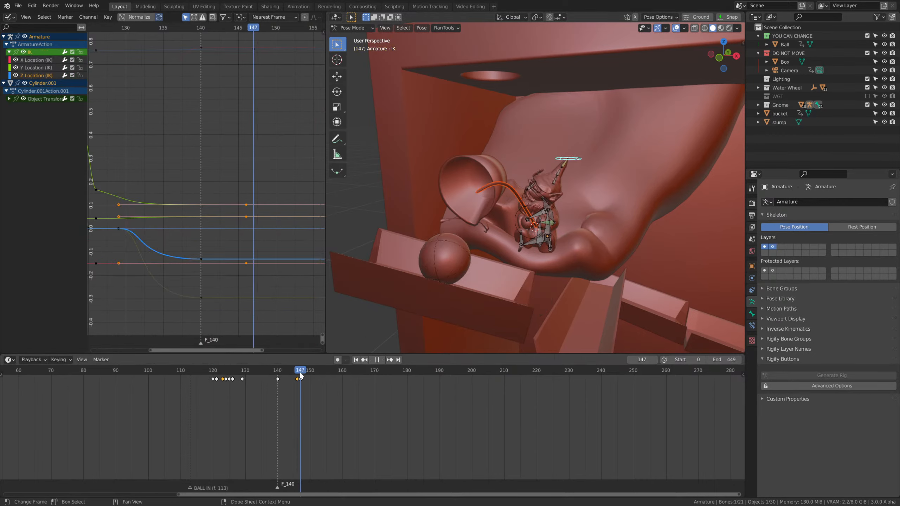
{"action": "left_click_drag", "start_coordinate": [301, 377], "coordinate": [340, 379]}
{"action": "key", "text": "space"}
{"action": "key", "text": "g"}
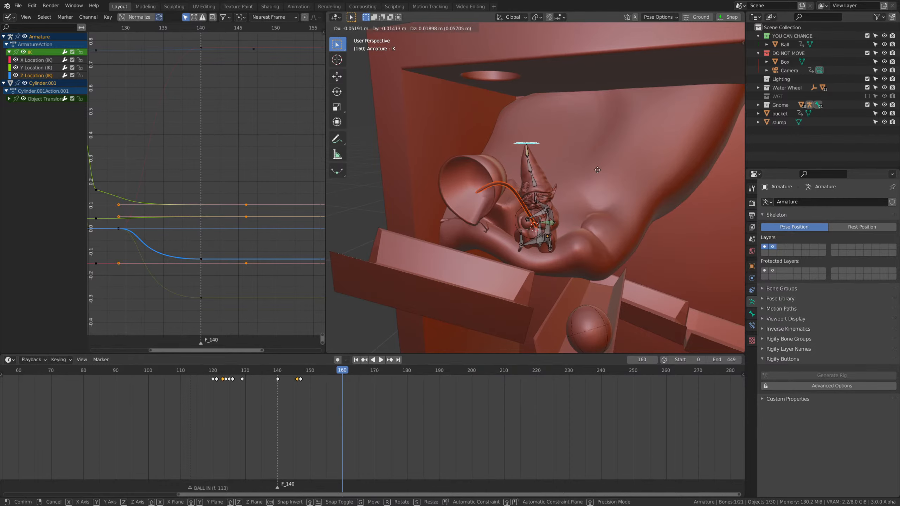
{"action": "left_click", "coordinate": [597, 169]}
{"action": "key", "text": "i"}
{"action": "left_click", "coordinate": [597, 171]}
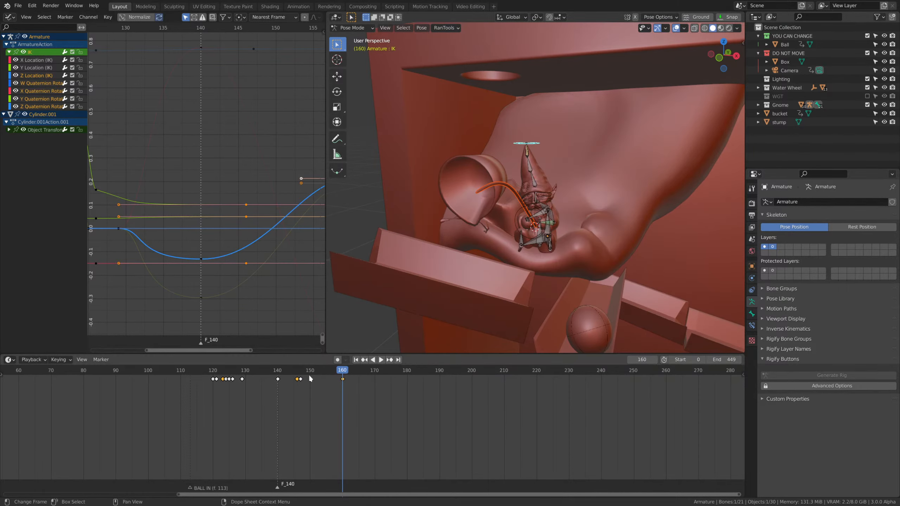
Replay the head turn and hat motion from about frame 133.
{"action": "left_click_drag", "start_coordinate": [309, 376], "coordinate": [267, 382]}
{"action": "left_click", "coordinate": [255, 372]}
{"action": "key", "text": "space"}
{"action": "key", "text": "space"}
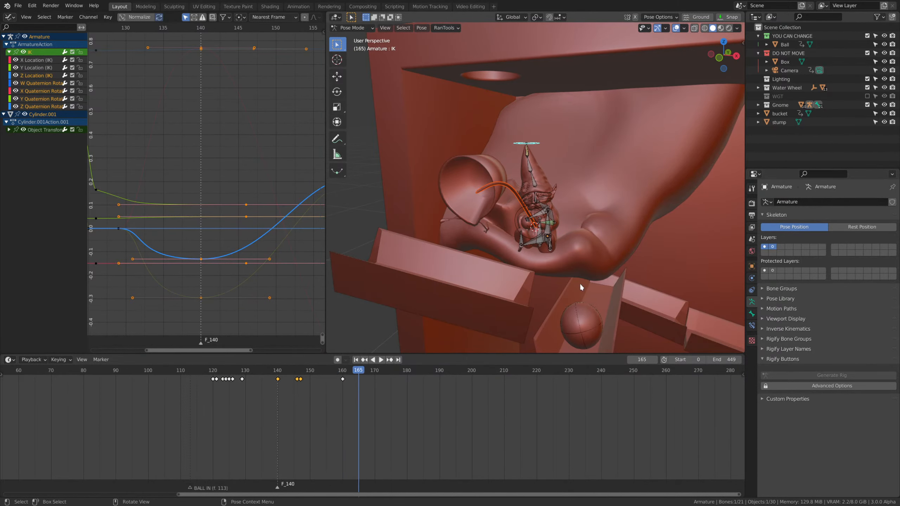
At frame 165, rotate the head bone 37.9° around global Z, insert a keyframe and replay the head turn.
{"action": "middle_click_drag", "start_coordinate": [580, 287], "coordinate": [484, 321]}
{"action": "left_click_drag", "start_coordinate": [346, 369], "coordinate": [357, 377]}
{"action": "scroll", "coordinate": [568, 243], "scroll_direction": "up", "scroll_amount": 5}
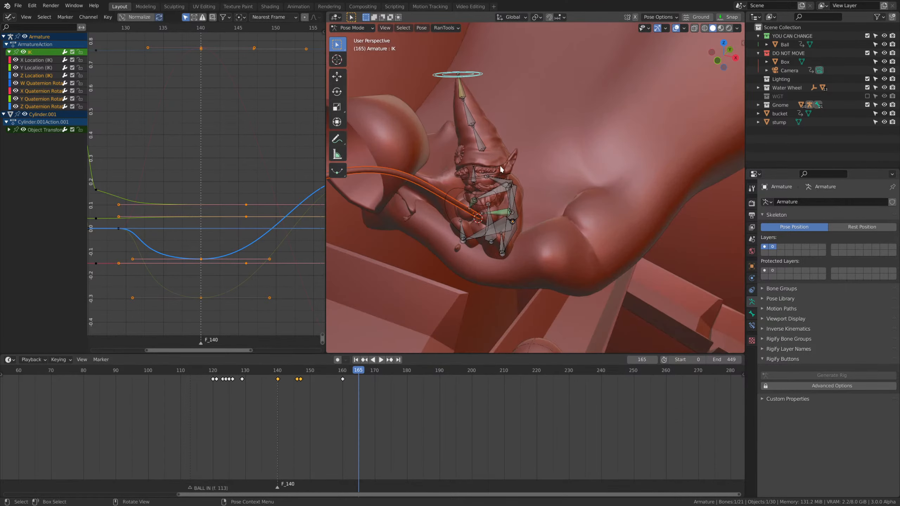
{"action": "left_click", "coordinate": [501, 169]}
{"action": "key", "text": "r"}
{"action": "key", "text": "z"}
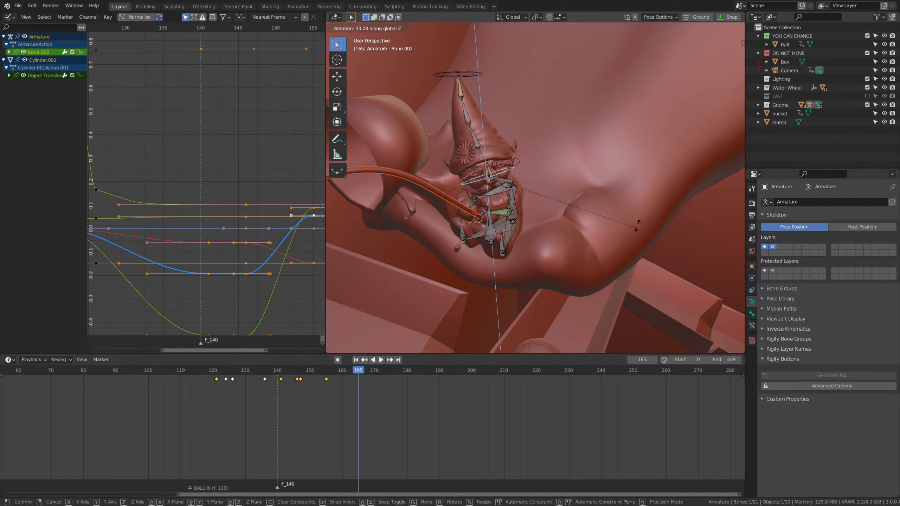
{"action": "left_click", "coordinate": [636, 227]}
{"action": "middle_click_drag", "start_coordinate": [568, 258], "coordinate": [607, 242]}
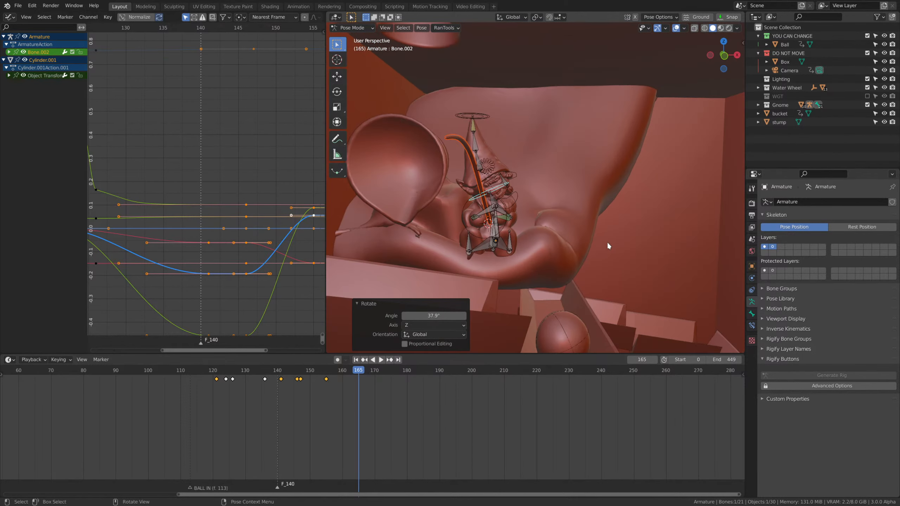
{"action": "key", "text": "i"}
{"action": "left_click", "coordinate": [605, 206]}
{"action": "key", "text": "space"}
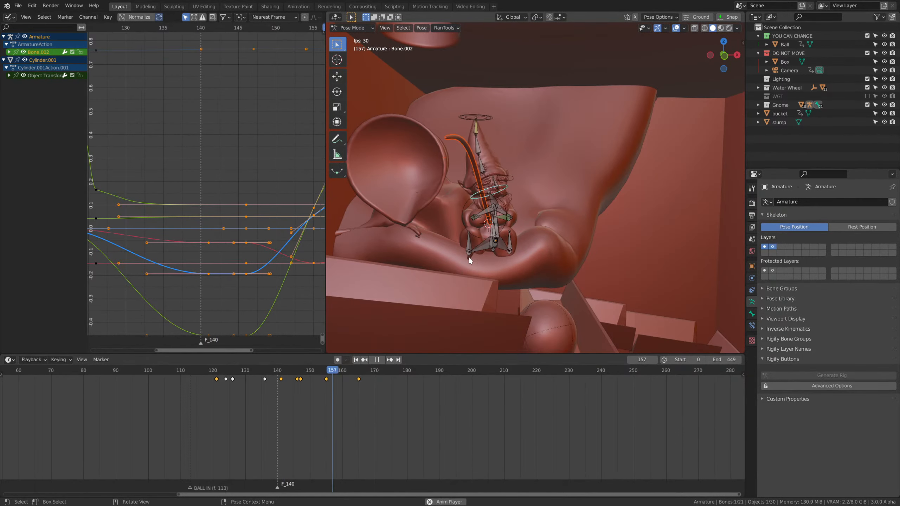
Key the hat-tip IK control at frame 170, and at frame 179 move it about 0.1 m and insert another keyframe.
{"action": "key", "text": "space"}
{"action": "left_click_drag", "start_coordinate": [333, 405], "coordinate": [371, 375]}
{"action": "left_click_drag", "start_coordinate": [310, 371], "coordinate": [404, 377]}
{"action": "left_click", "coordinate": [489, 116]}
{"action": "key", "text": "i"}
{"action": "left_click", "coordinate": [565, 155]}
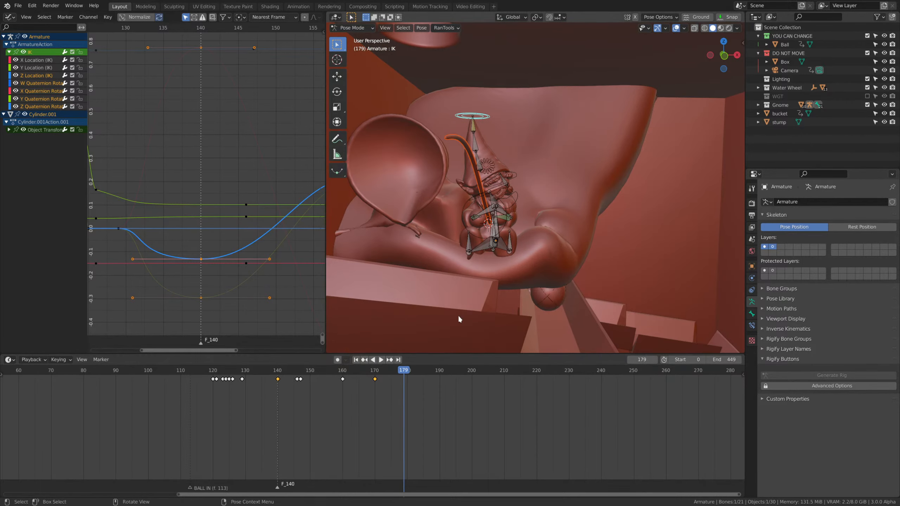
{"action": "middle_click_drag", "start_coordinate": [459, 319], "coordinate": [547, 167]}
{"action": "key", "text": "g"}
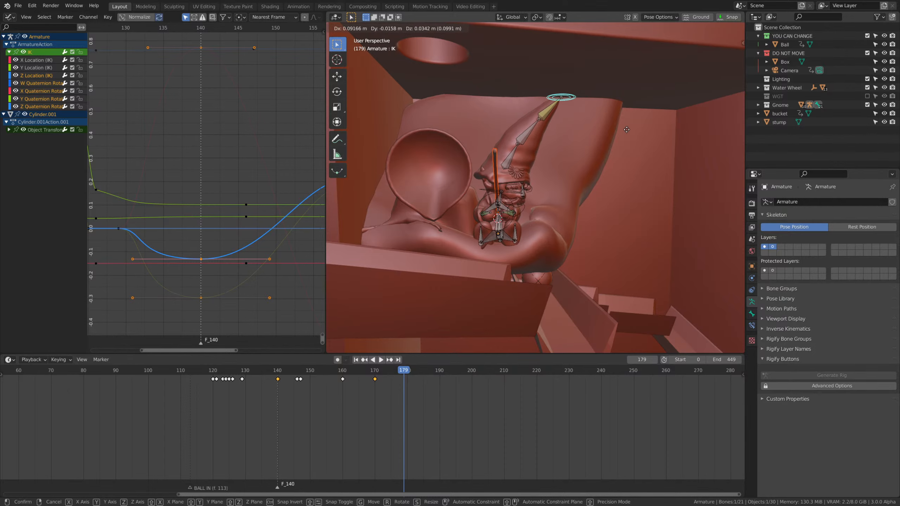
{"action": "left_click", "coordinate": [622, 137]}
{"action": "key", "text": "i"}
{"action": "left_click", "coordinate": [597, 142]}
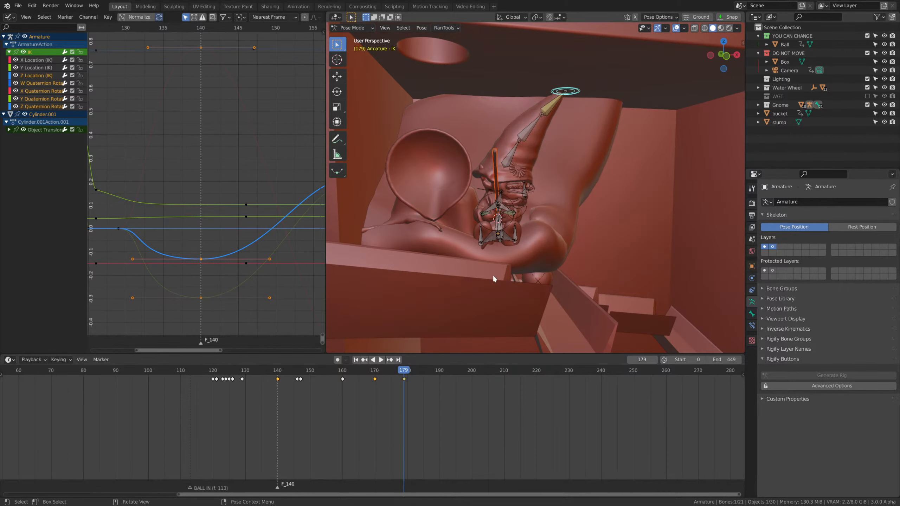
Replay the hat motion from about frame 128 and delete the hat-tip IK keyframes at frames 170 and 160.
{"action": "left_click", "coordinate": [239, 371]}
{"action": "key", "text": "space"}
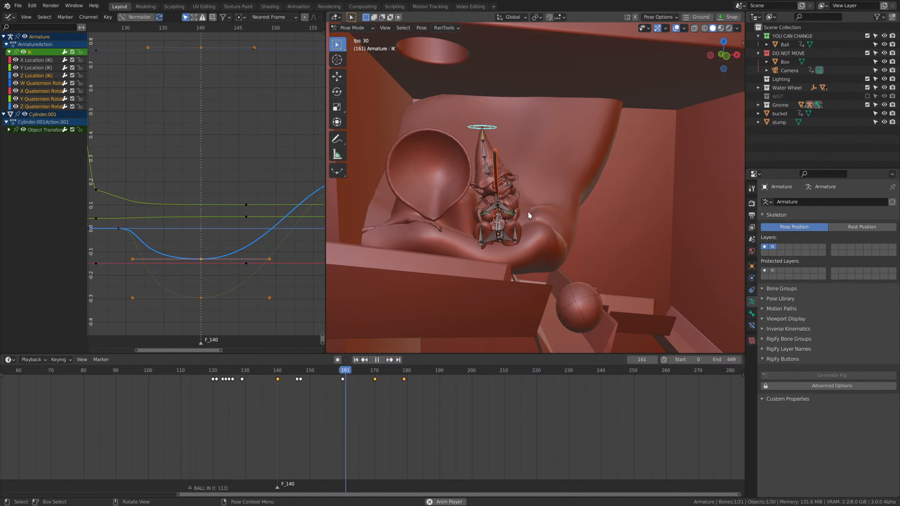
{"action": "key", "text": "space"}
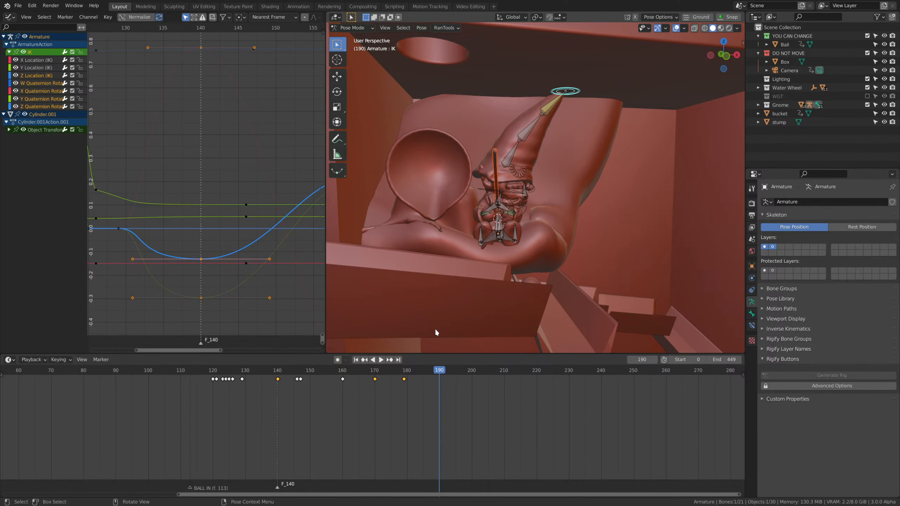
{"action": "left_click_drag", "start_coordinate": [361, 408], "coordinate": [386, 376]}
{"action": "key", "text": "Delete"}
{"action": "left_click", "coordinate": [344, 380]}
{"action": "key", "text": "Delete"}
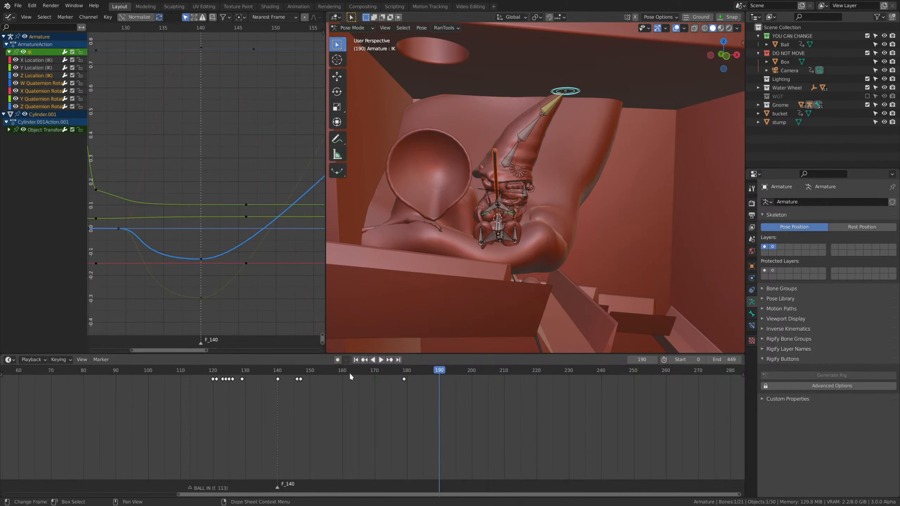
Replay the hat's tilt without the deleted keyframes and return to frame 149.
{"action": "key", "text": "space"}
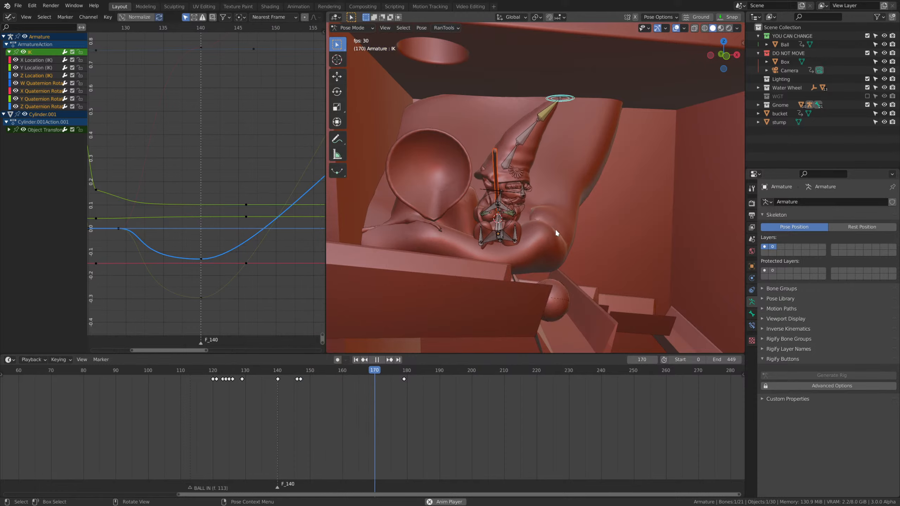
{"action": "key", "text": "space"}
{"action": "scroll", "coordinate": [509, 254], "scroll_direction": "up", "scroll_amount": 5}
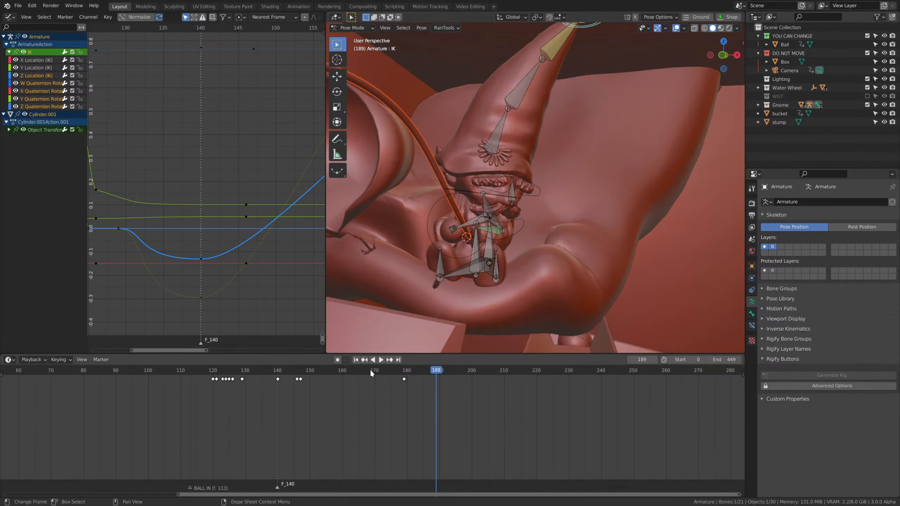
{"action": "left_click_drag", "start_coordinate": [370, 372], "coordinate": [307, 376]}
{"action": "scroll", "coordinate": [518, 244], "scroll_direction": "down", "scroll_amount": 4}
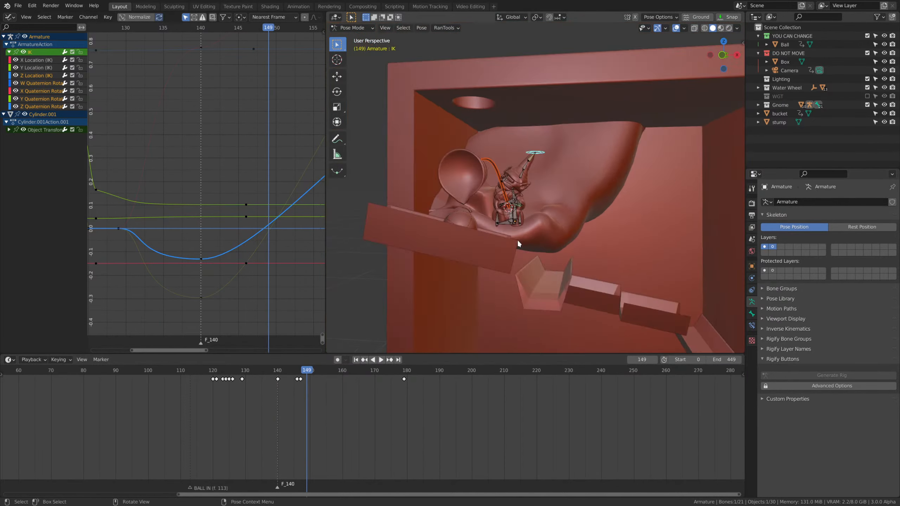
Examine the gnome's head and hat from the camera view between frames 149 and 167.
{"action": "key", "text": "KP_0"}
{"action": "scroll", "coordinate": [519, 244], "scroll_direction": "up", "scroll_amount": 5}
{"action": "middle_click_drag", "start_coordinate": [519, 243], "coordinate": [550, 260], "text": "shift"}
{"action": "scroll", "coordinate": [550, 260], "scroll_direction": "up", "scroll_amount": 4}
{"action": "scroll", "coordinate": [549, 261], "scroll_direction": "down", "scroll_amount": 3}
{"action": "scroll", "coordinate": [325, 378], "scroll_direction": "down", "scroll_amount": 1}
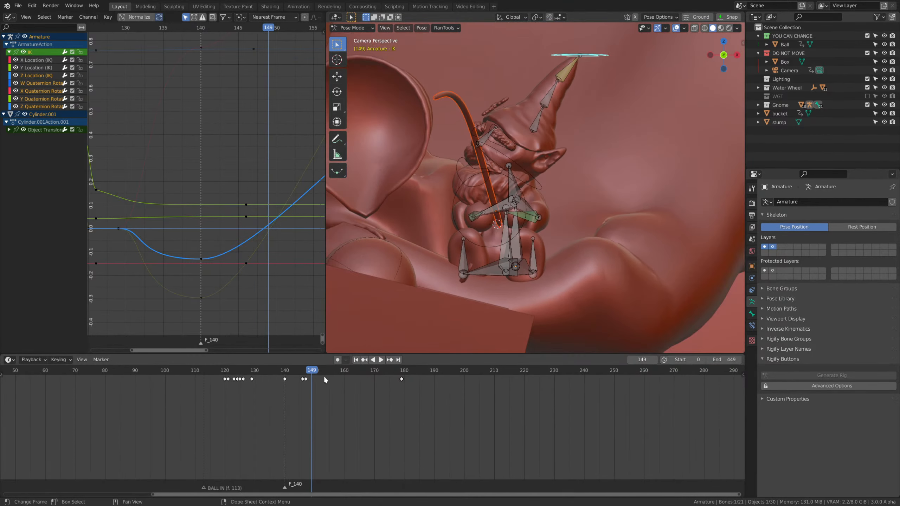
{"action": "mouse_move", "coordinate": [324, 375]}
{"action": "left_mouse_down"}
{"action": "mouse_move", "coordinate": [353, 374]}
{"action": "mouse_move", "coordinate": [330, 374]}
{"action": "left_mouse_up"}
{"action": "scroll", "coordinate": [476, 258], "scroll_direction": "down", "scroll_amount": 5}
{"action": "scroll", "coordinate": [593, 137], "scroll_direction": "up", "scroll_amount": 3}
{"action": "middle_click_drag", "start_coordinate": [496, 273], "coordinate": [449, 342], "text": "shift"}
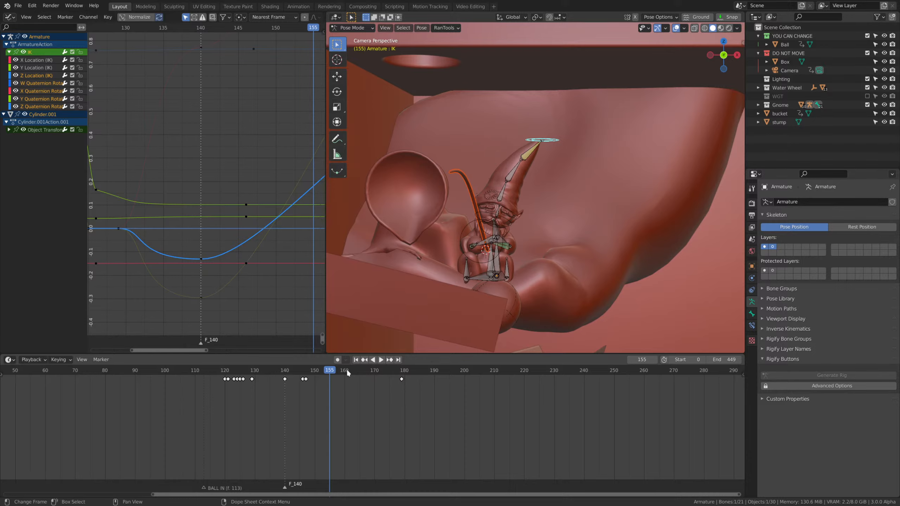
{"action": "left_click_drag", "start_coordinate": [327, 371], "coordinate": [366, 376]}
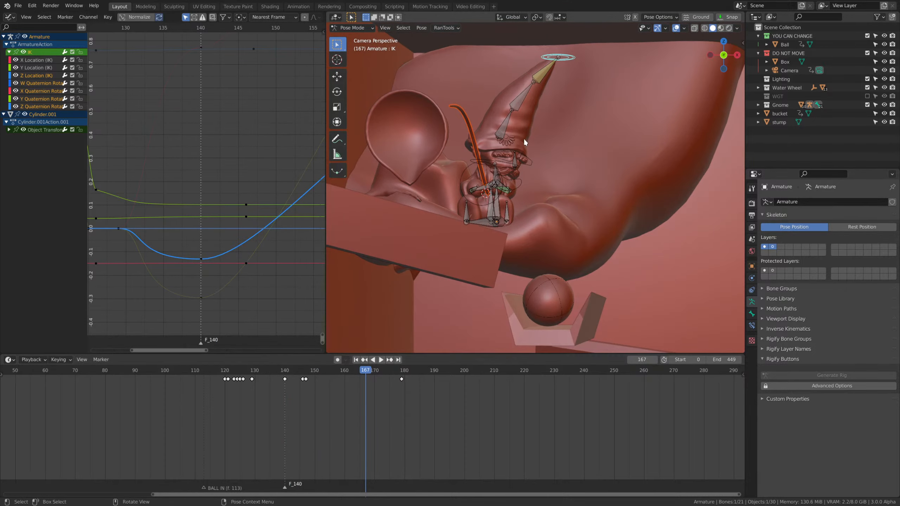
{"action": "left_click", "coordinate": [486, 161]}
{"action": "key", "text": "s"}
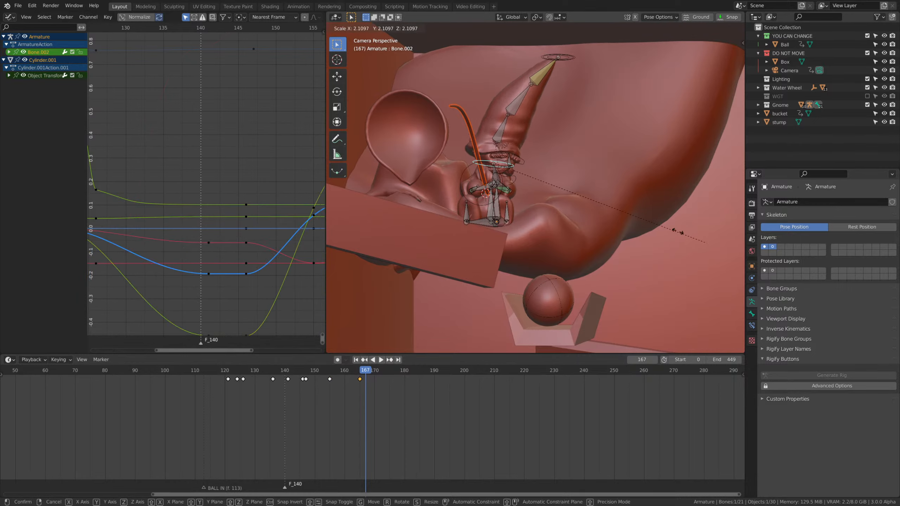
{"action": "left_click", "coordinate": [508, 172]}
Scale the hat's lowest bone to 0.523 and insert a location and rotation keyframe for it at frame 151.
{"action": "left_click", "coordinate": [500, 125]}
{"action": "key", "text": "s"}
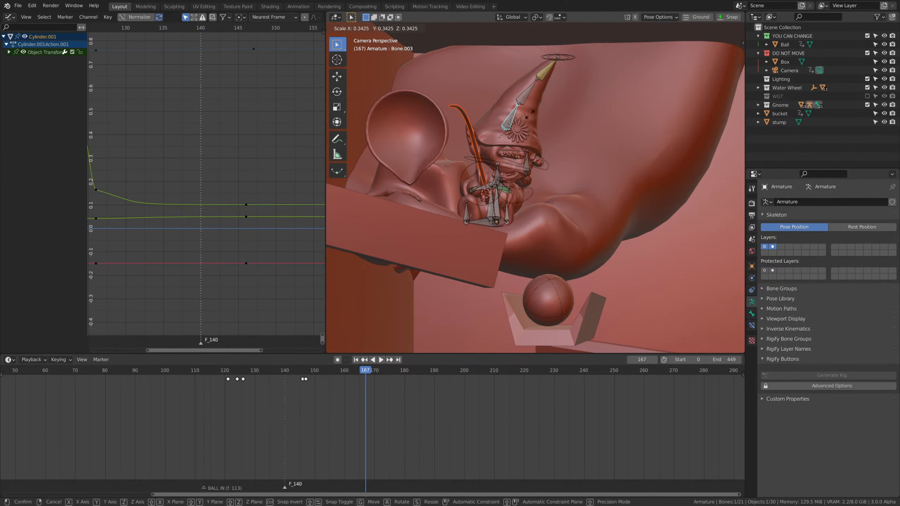
{"action": "left_click", "coordinate": [551, 119]}
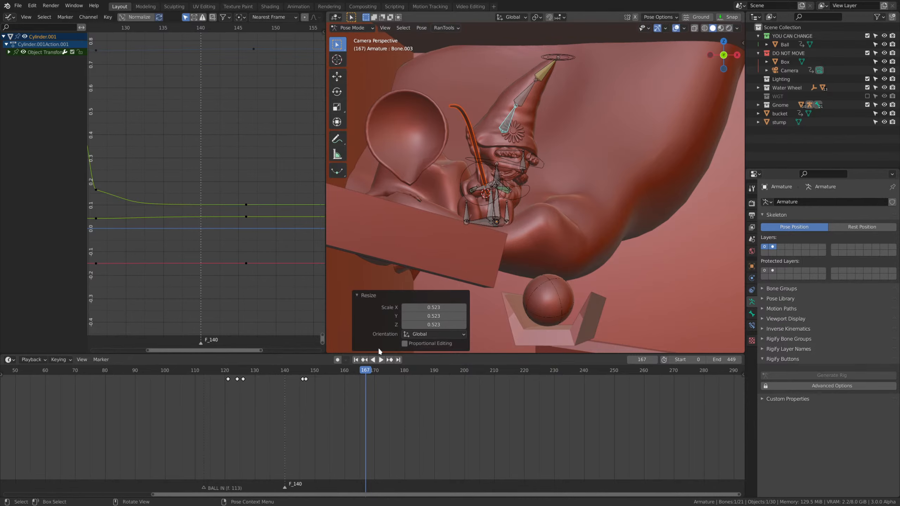
{"action": "left_click_drag", "start_coordinate": [365, 371], "coordinate": [342, 372]}
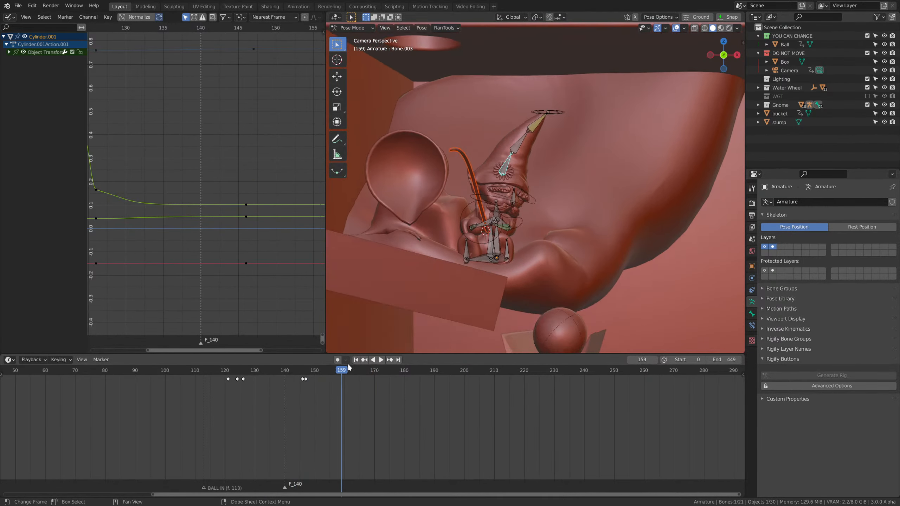
{"action": "middle_click_drag", "start_coordinate": [460, 249], "coordinate": [574, 240]}
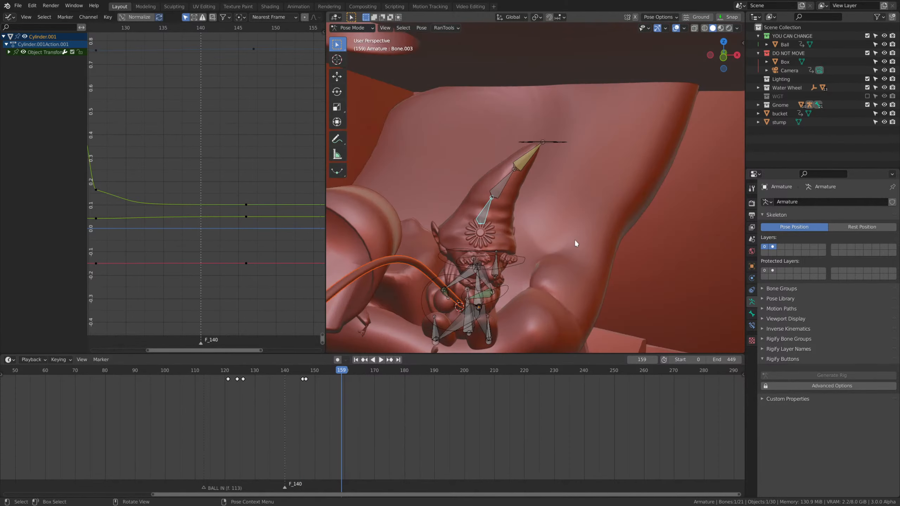
{"action": "left_click_drag", "start_coordinate": [340, 370], "coordinate": [319, 385]}
{"action": "key", "text": "i"}
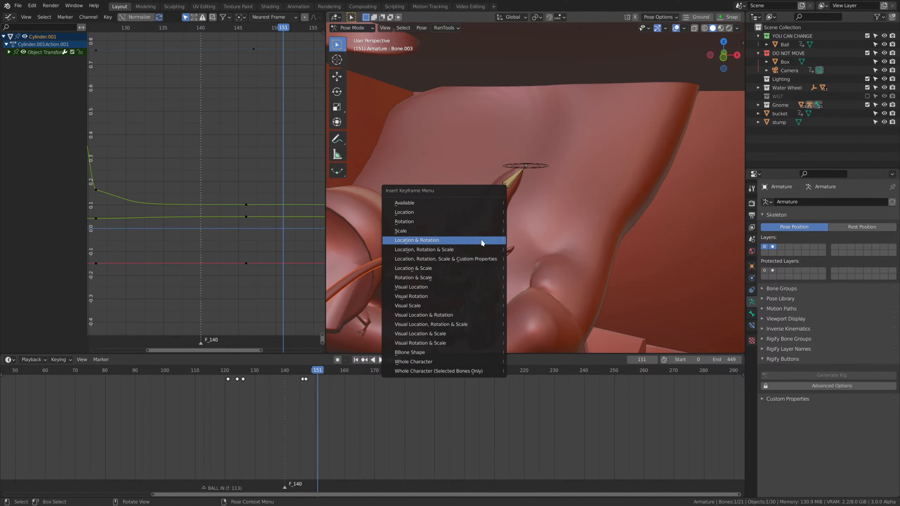
{"action": "left_click", "coordinate": [447, 239]}
At frame 165, rescale the hat's lowest bone and insert a keyframe.
{"action": "key", "text": "space"}
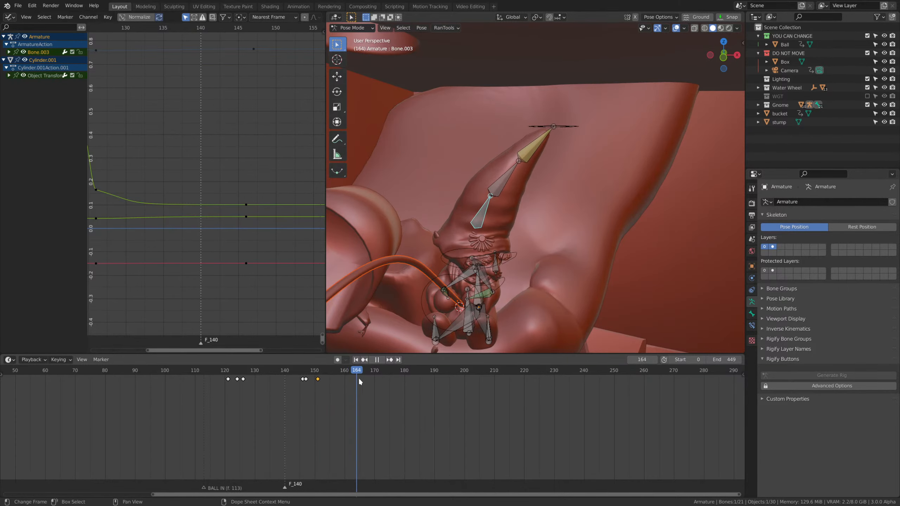
{"action": "key", "text": "space"}
{"action": "left_click", "coordinate": [359, 380]}
{"action": "middle_click_drag", "start_coordinate": [500, 288], "coordinate": [534, 254]}
{"action": "key", "text": "s"}
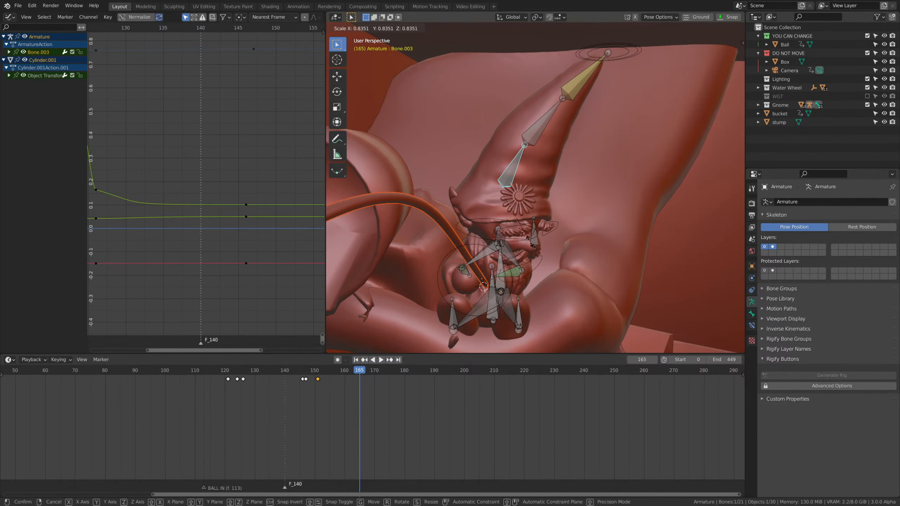
{"action": "left_click", "coordinate": [520, 224]}
{"action": "key", "text": "i"}
{"action": "left_click", "coordinate": [521, 224]}
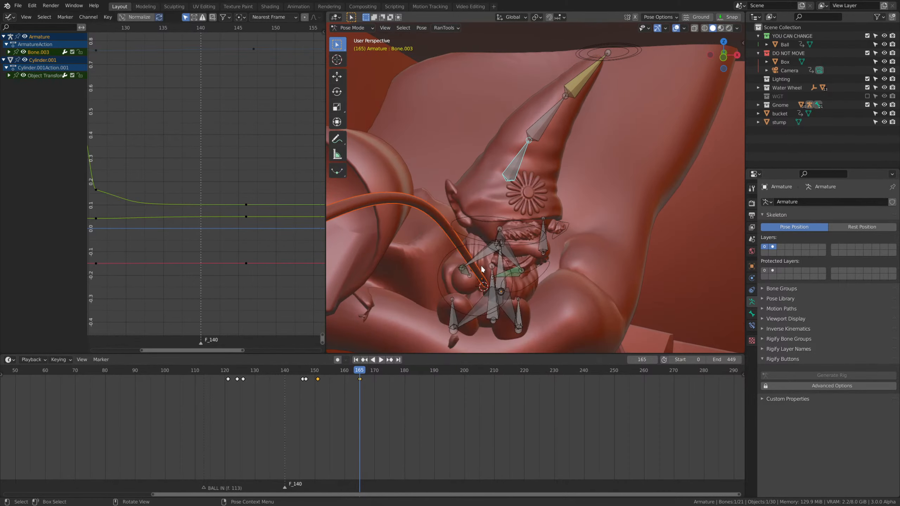
Replay the hat bone animation from about frame 139 and view the gnome from another angle.
{"action": "left_click_drag", "start_coordinate": [300, 373], "coordinate": [282, 375]}
{"action": "key", "text": "space"}
{"action": "scroll", "coordinate": [551, 241], "scroll_direction": "down", "scroll_amount": 3}
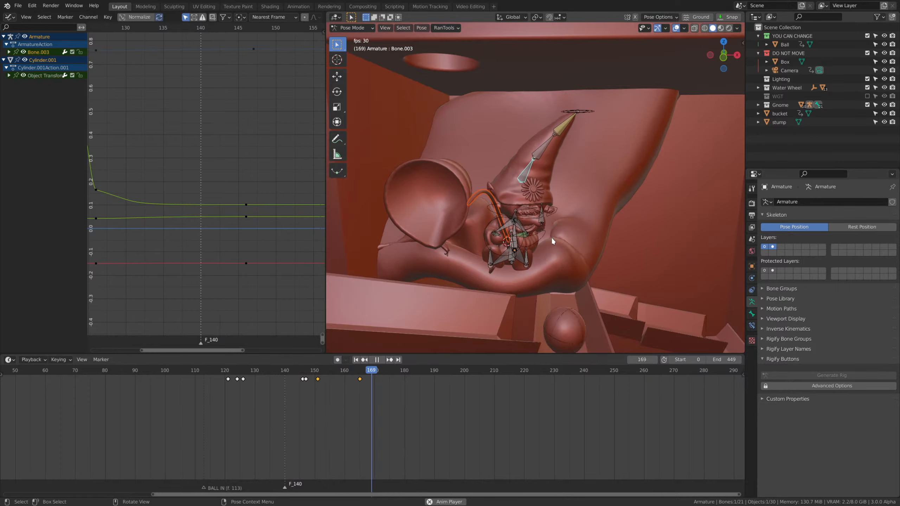
{"action": "key", "text": "space"}
{"action": "middle_click_drag", "start_coordinate": [551, 237], "coordinate": [603, 234]}
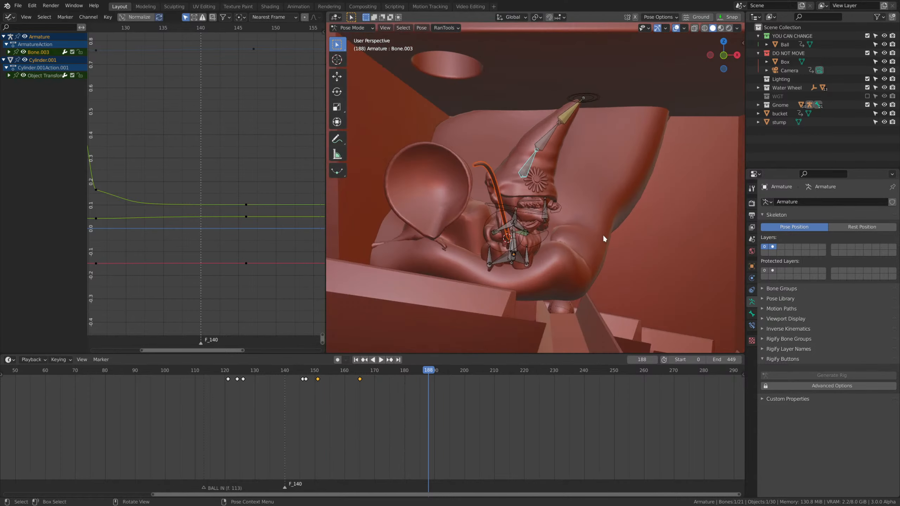
Select the hat-tip IK control and play the ball's run from about frame 178 to frame 226.
{"action": "scroll", "coordinate": [602, 234], "scroll_direction": "up", "scroll_amount": 2}
{"action": "left_click", "coordinate": [614, 49]}
{"action": "left_click", "coordinate": [633, 40]}
{"action": "scroll", "coordinate": [557, 276], "scroll_direction": "down", "scroll_amount": 3}
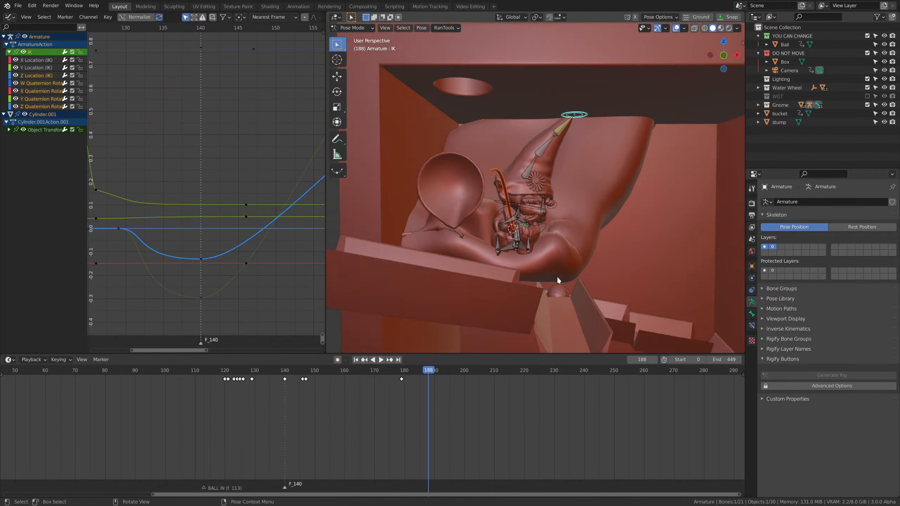
{"action": "left_click", "coordinate": [399, 373]}
{"action": "key", "text": "space"}
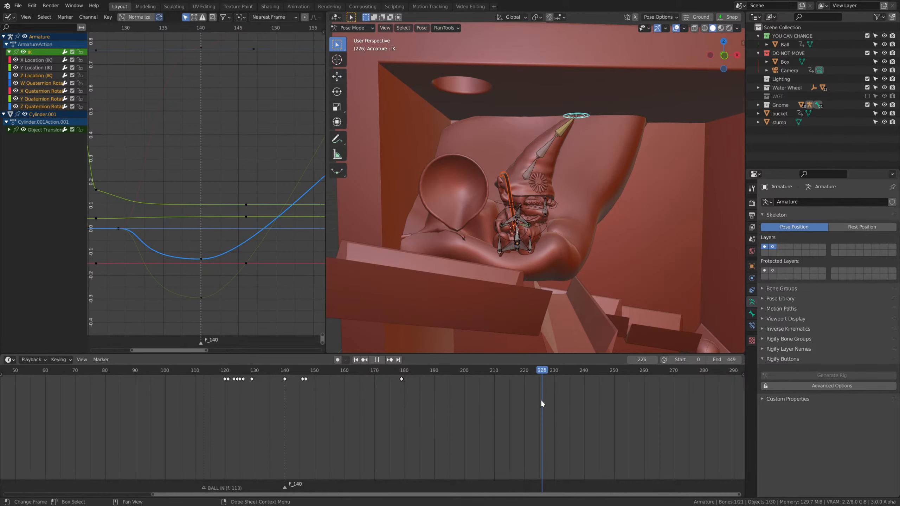
{"action": "key", "text": "space"}
At frame 226, move the hat-tip IK control about 0.024 m and insert a location and rotation keyframe.
{"action": "middle_click_drag", "start_coordinate": [560, 277], "coordinate": [580, 228]}
{"action": "key", "text": "g"}
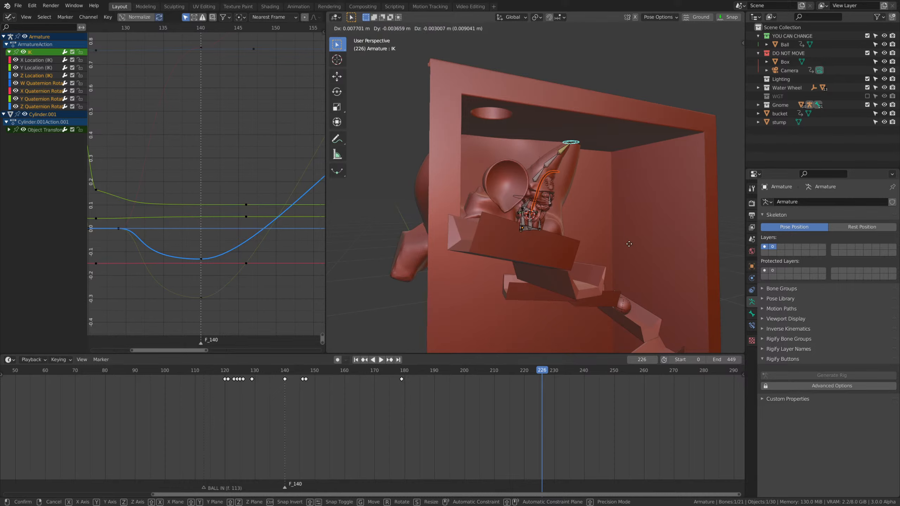
{"action": "left_click", "coordinate": [664, 204]}
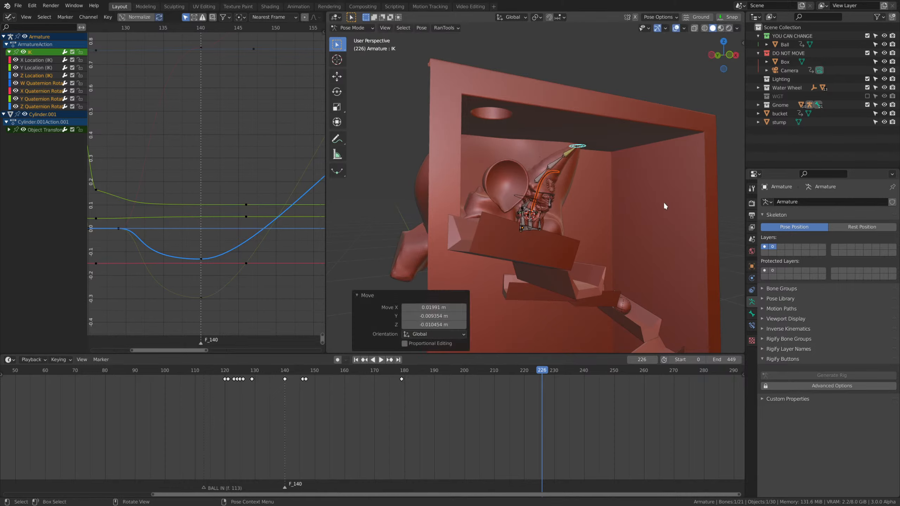
{"action": "key", "text": "i"}
{"action": "left_click", "coordinate": [663, 202]}
{"action": "key", "text": "i"}
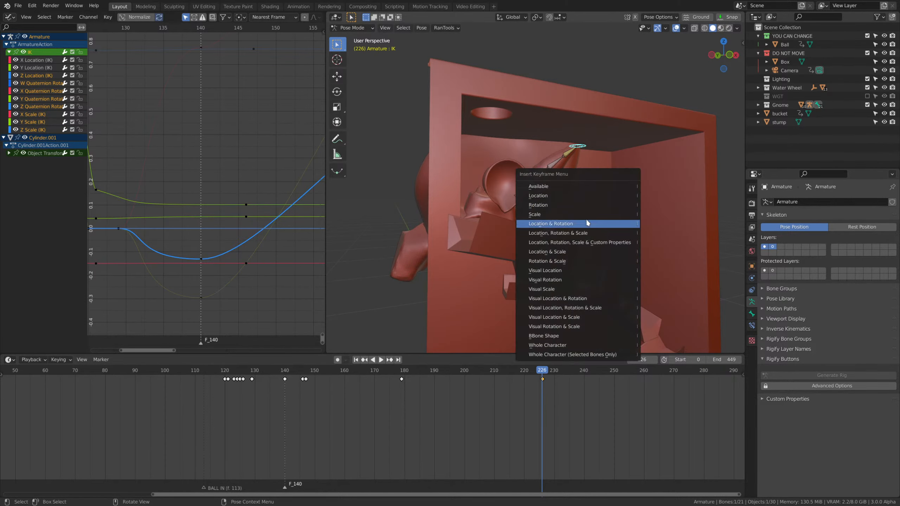
{"action": "left_click", "coordinate": [565, 224]}
Replay the hat following the ball from frame 170.
{"action": "left_click_drag", "start_coordinate": [507, 371], "coordinate": [374, 371]}
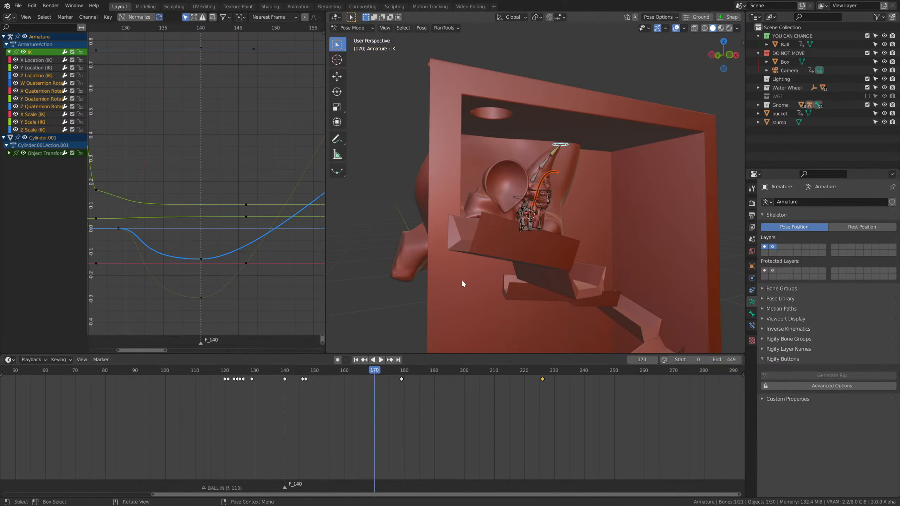
{"action": "key", "text": "space"}
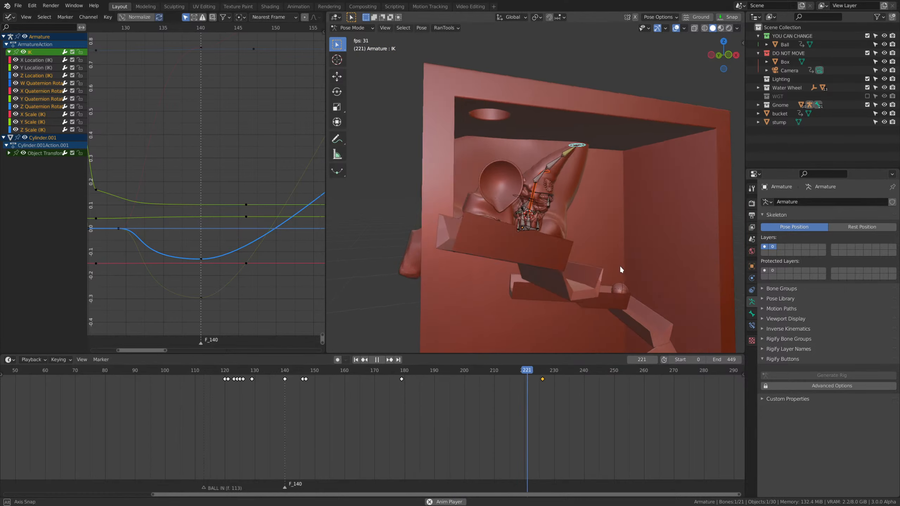
{"action": "middle_click_drag", "start_coordinate": [621, 266], "coordinate": [605, 268]}
{"action": "scroll", "coordinate": [605, 267], "scroll_direction": "up", "scroll_amount": 1}
{"action": "key", "text": "space"}
Check the ball's run through the later frames up to frame 449 and inspect the scene from the camera view.
{"action": "left_click_drag", "start_coordinate": [604, 371], "coordinate": [655, 390]}
{"action": "scroll", "coordinate": [624, 406], "scroll_direction": "down", "scroll_amount": 7}
{"action": "middle_click_drag", "start_coordinate": [609, 409], "coordinate": [511, 406]}
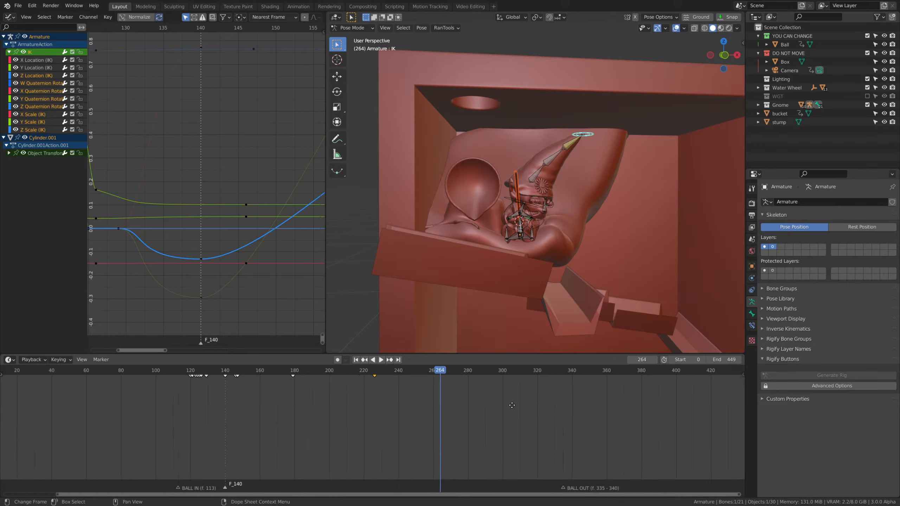
{"action": "scroll", "coordinate": [512, 405], "scroll_direction": "down", "scroll_amount": 3}
{"action": "left_click_drag", "start_coordinate": [590, 371], "coordinate": [594, 373]}
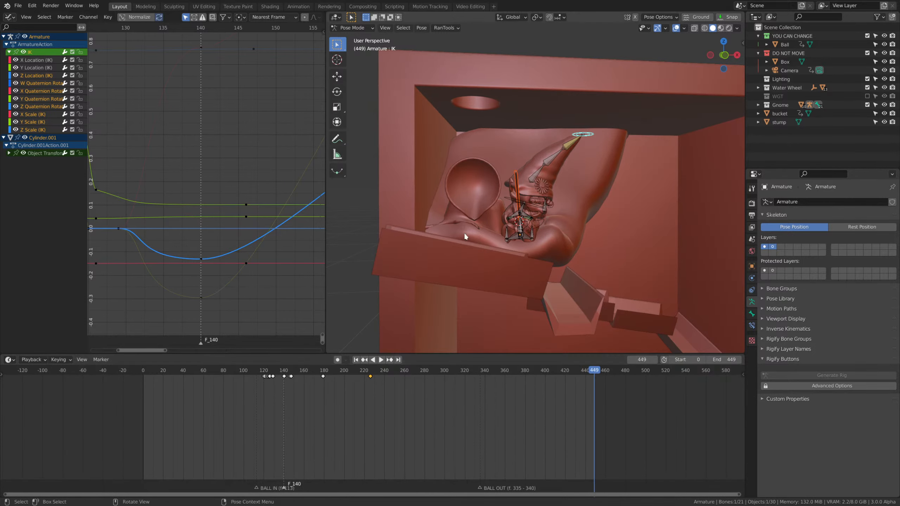
{"action": "scroll", "coordinate": [526, 211], "scroll_direction": "down", "scroll_amount": 6}
{"action": "middle_click_drag", "start_coordinate": [535, 213], "coordinate": [527, 42]}
{"action": "key", "text": "KP_0"}
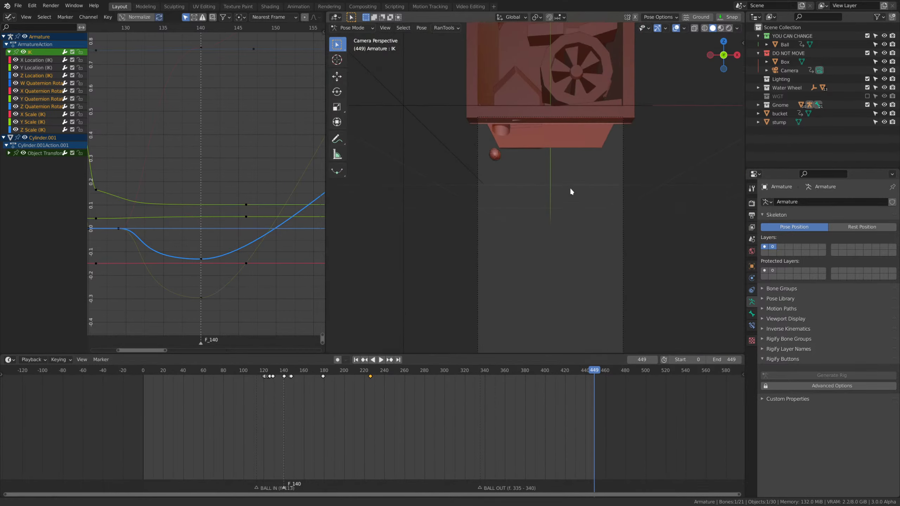
Move the hat-tip IK keyframe at frame 226 to frame 290.
{"action": "left_click", "coordinate": [506, 371]}
{"action": "key", "text": "space"}
{"action": "left_click_drag", "start_coordinate": [507, 371], "coordinate": [435, 386]}
{"action": "key", "text": "space"}
{"action": "scroll", "coordinate": [510, 307], "scroll_direction": "up", "scroll_amount": 3}
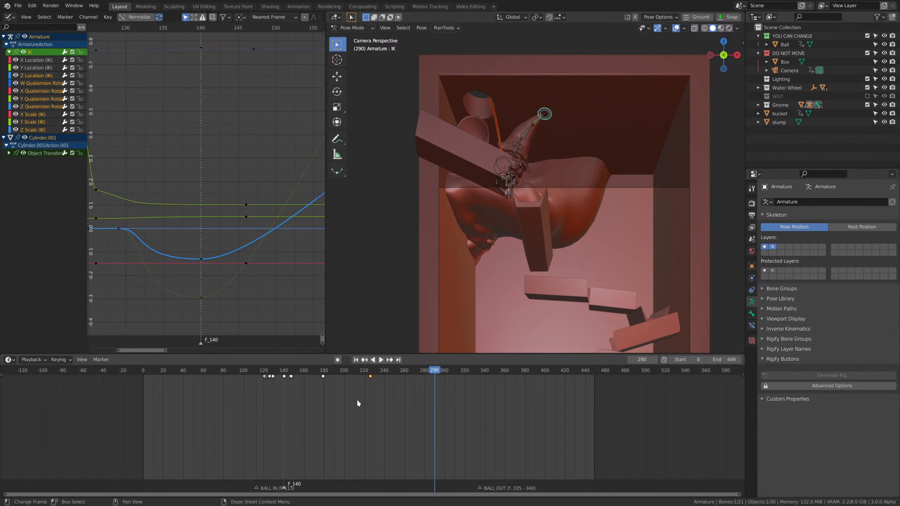
{"action": "key", "text": "g"}
{"action": "left_click", "coordinate": [468, 386]}
{"action": "scroll", "coordinate": [490, 349], "scroll_direction": "up", "scroll_amount": 2}
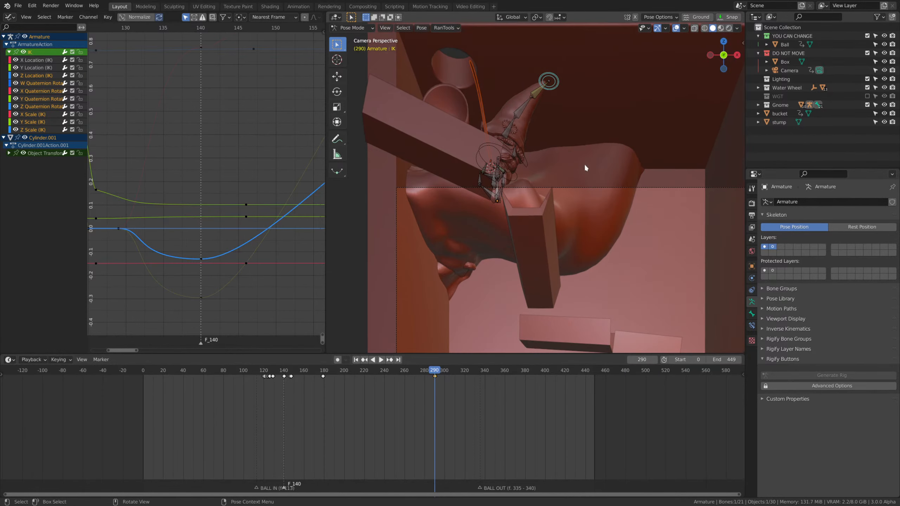
At frame 290, move the hat-tip IK control outward from the gnome's head and insert a keyframe.
{"action": "key", "text": "g"}
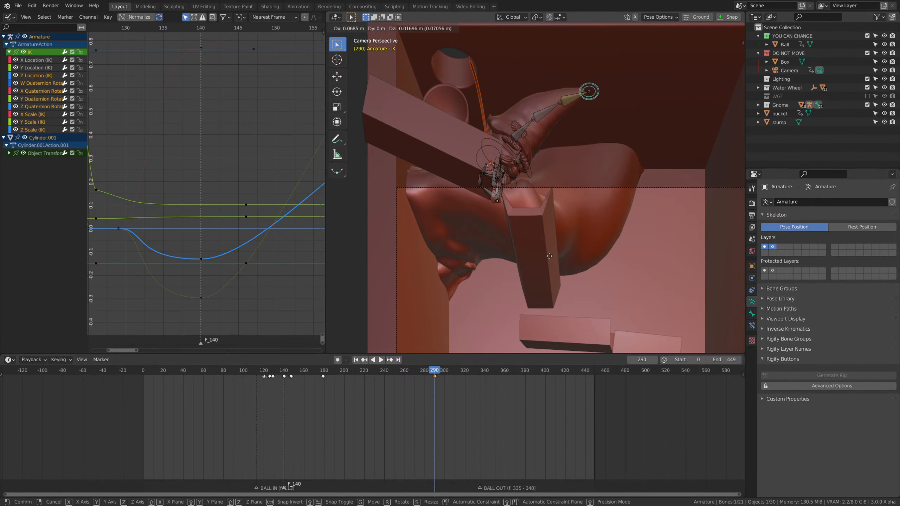
{"action": "left_click", "coordinate": [569, 233]}
{"action": "key", "text": "i"}
{"action": "left_click", "coordinate": [572, 210]}
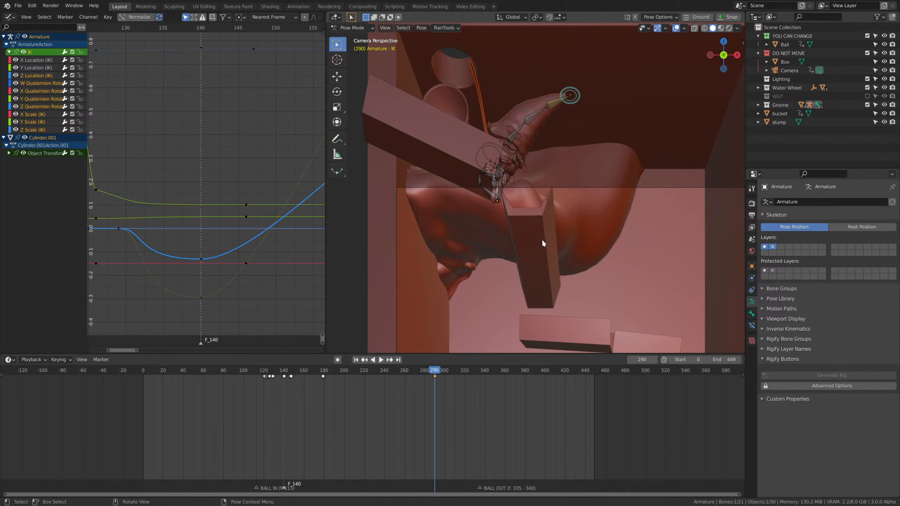
Replay the animation from frame 45 in the camera view, then go back to frame 207.
{"action": "left_click_drag", "start_coordinate": [403, 371], "coordinate": [188, 369]}
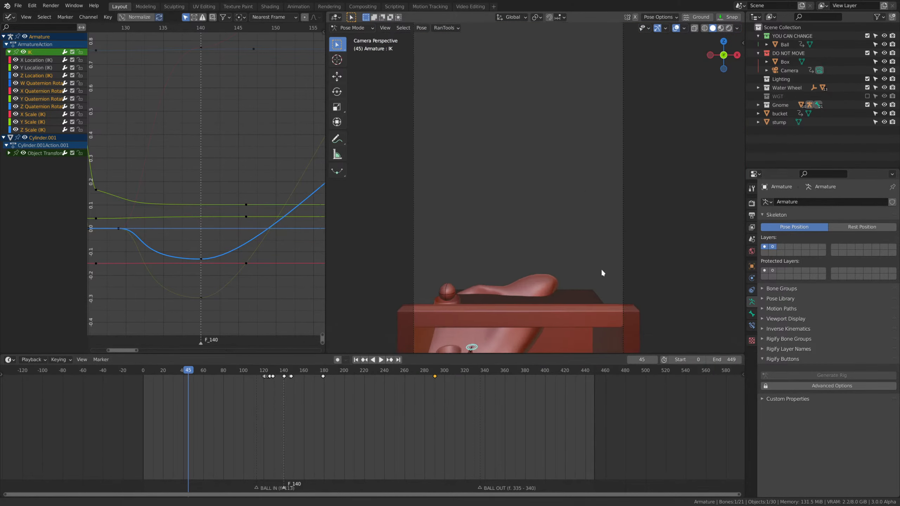
{"action": "key", "text": "space"}
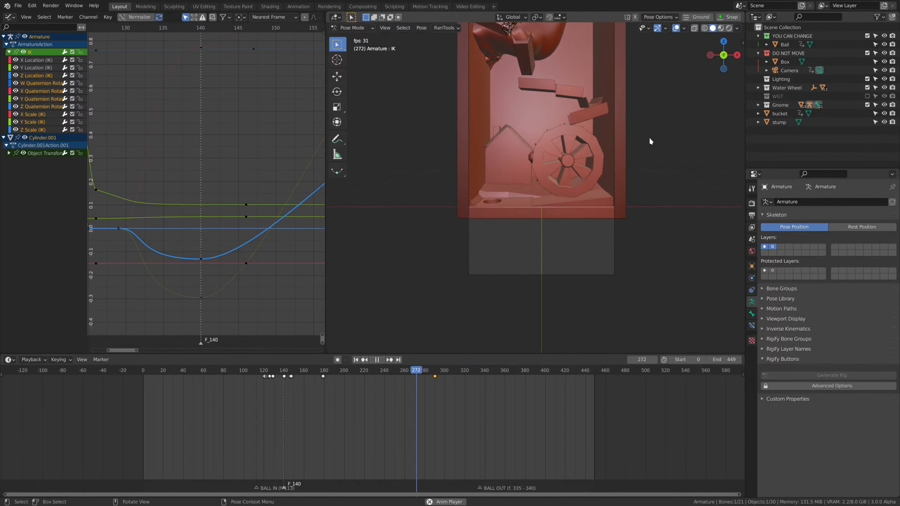
{"action": "key", "text": "space"}
{"action": "left_click_drag", "start_coordinate": [443, 371], "coordinate": [351, 411]}
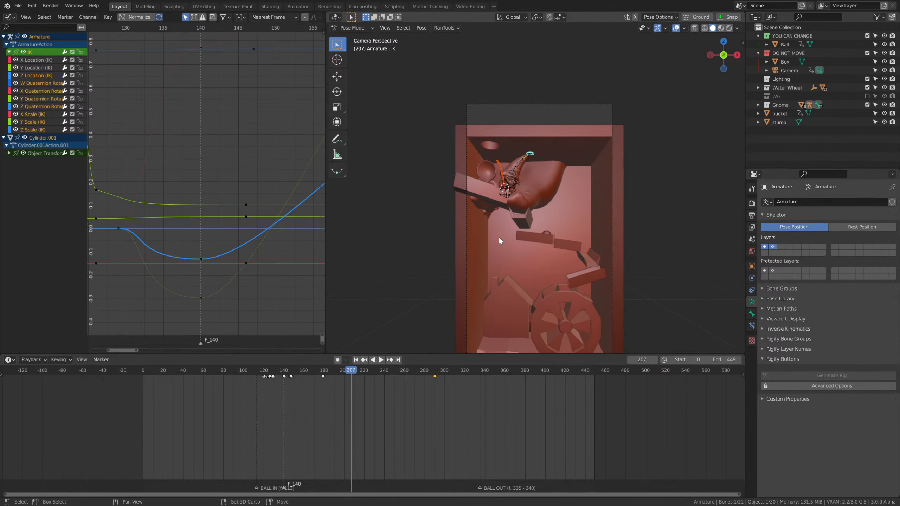
Select the gnome's head control bone (Bone.002) and go to frame 188 with the gnome and ball in view.
{"action": "scroll", "coordinate": [507, 259], "scroll_direction": "up", "scroll_amount": 2}
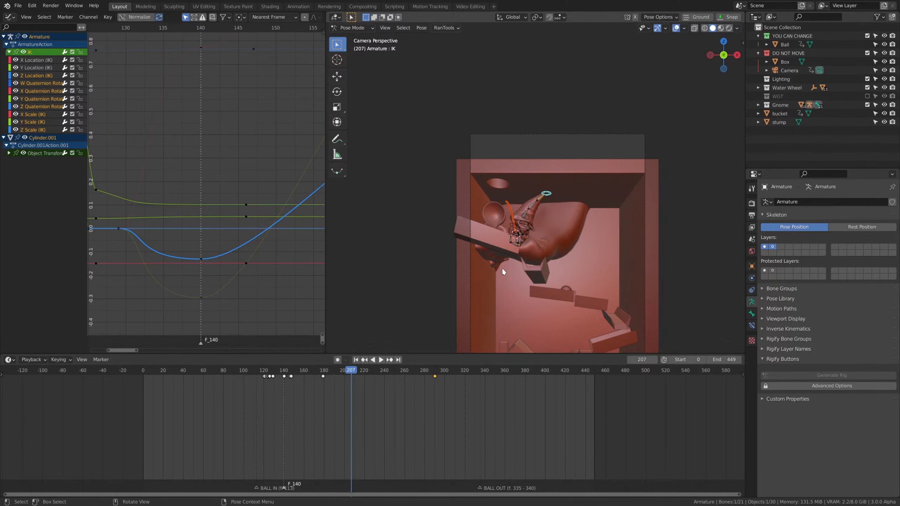
{"action": "middle_click_drag", "start_coordinate": [502, 267], "coordinate": [477, 284]}
{"action": "middle_click_drag", "start_coordinate": [507, 153], "coordinate": [548, 250], "text": "shift"}
{"action": "scroll", "coordinate": [507, 188], "scroll_direction": "up", "scroll_amount": 4}
{"action": "left_click", "coordinate": [498, 174]}
{"action": "scroll", "coordinate": [582, 209], "scroll_direction": "down", "scroll_amount": 3}
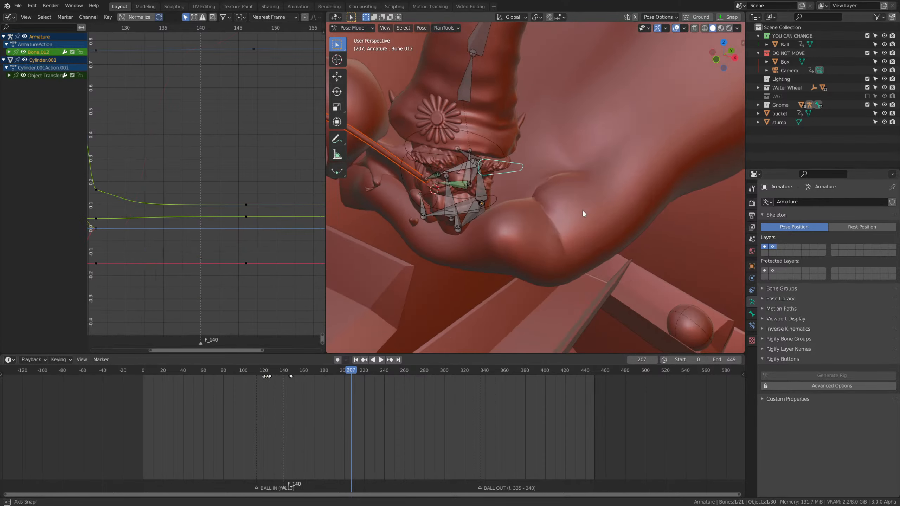
{"action": "mouse_move", "coordinate": [582, 209]}
{"action": "middle_mouse_down"}
{"action": "mouse_move", "coordinate": [564, 206]}
{"action": "mouse_move", "coordinate": [579, 210]}
{"action": "middle_mouse_up"}
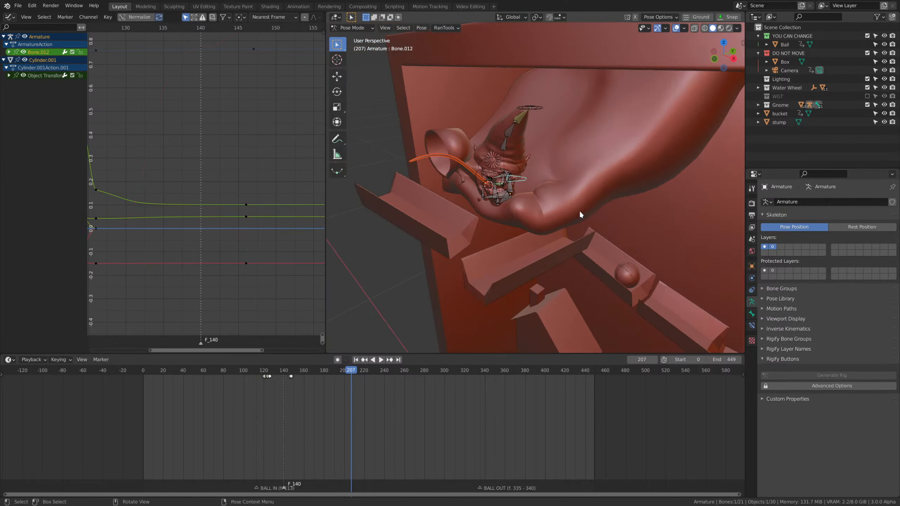
{"action": "left_click", "coordinate": [522, 171]}
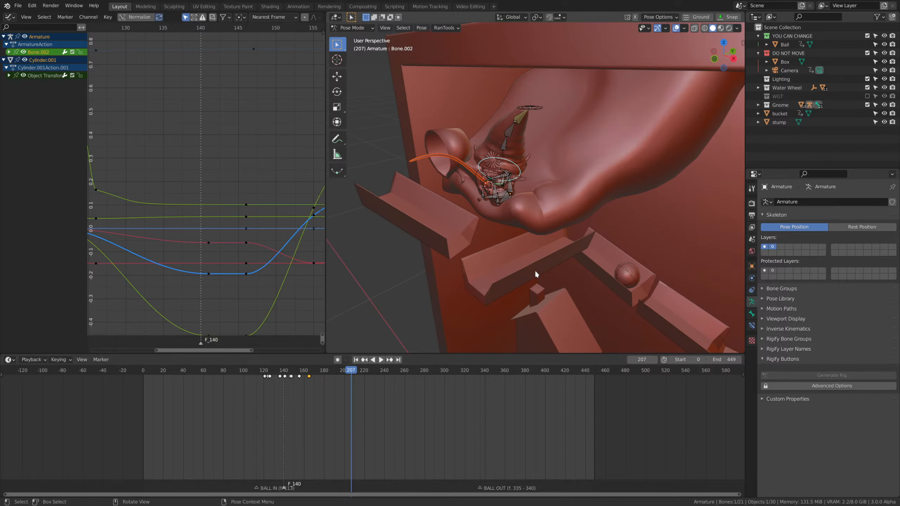
{"action": "scroll", "coordinate": [599, 250], "scroll_direction": "down", "scroll_amount": 2}
{"action": "mouse_move", "coordinate": [599, 250]}
{"action": "middle_mouse_down"}
{"action": "mouse_move", "coordinate": [573, 249]}
{"action": "mouse_move", "coordinate": [582, 249]}
{"action": "middle_mouse_up"}
{"action": "scroll", "coordinate": [582, 248], "scroll_direction": "up", "scroll_amount": 3}
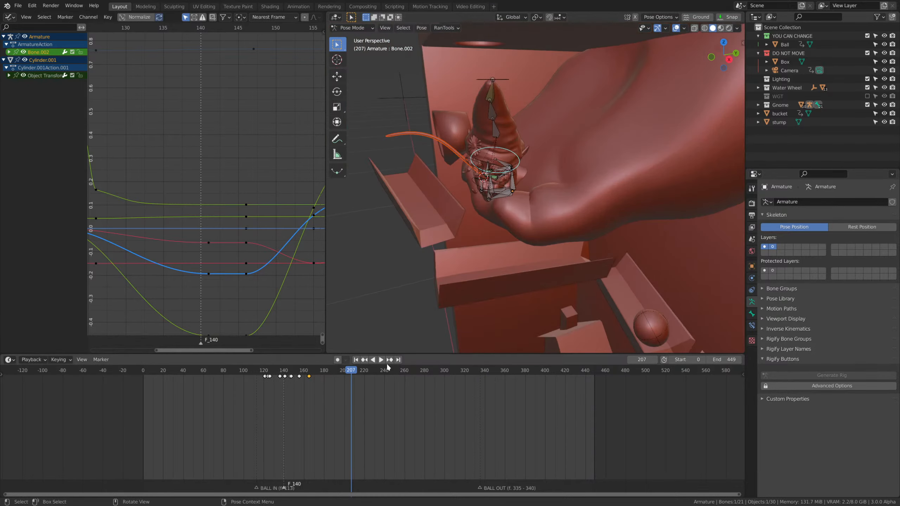
{"action": "left_click", "coordinate": [380, 360]}
{"action": "left_click_drag", "start_coordinate": [376, 373], "coordinate": [332, 386]}
{"action": "scroll", "coordinate": [648, 267], "scroll_direction": "up", "scroll_amount": 2}
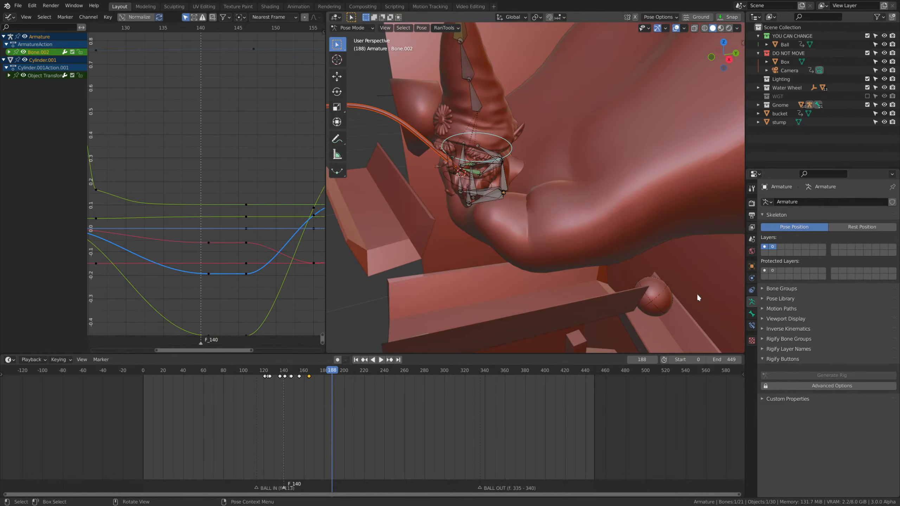
Add a Damped Track constraint to the gnome's head bone with the Ball as its target.
{"action": "left_click", "coordinate": [662, 297]}
{"action": "left_click", "coordinate": [511, 148], "text": "shift"}
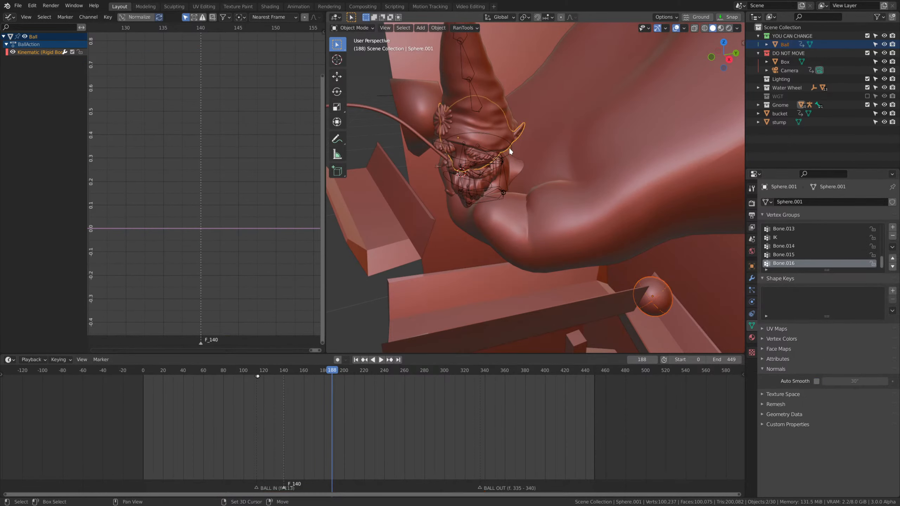
{"action": "key", "text": "ctrl+z"}
{"action": "left_click", "coordinate": [512, 150], "text": "shift"}
{"action": "key", "text": "ctrl+Tab"}
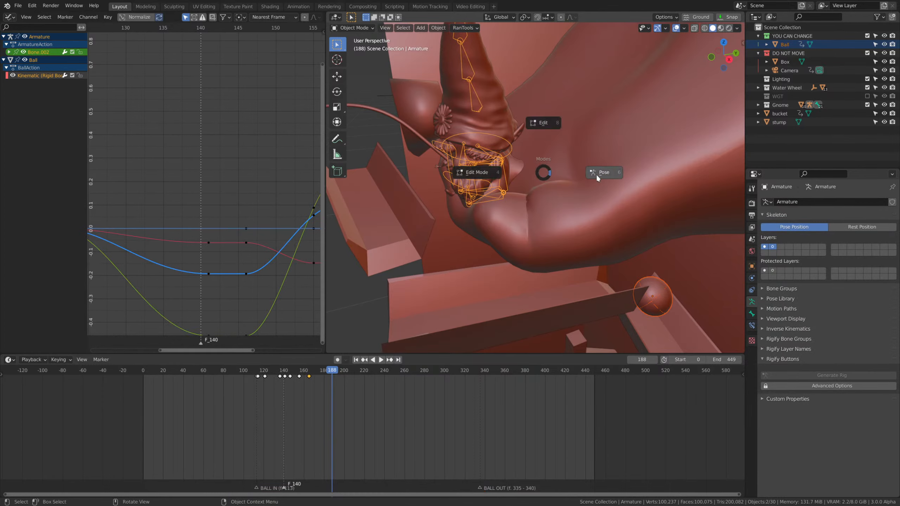
{"action": "key", "text": "shift+ctrl+c"}
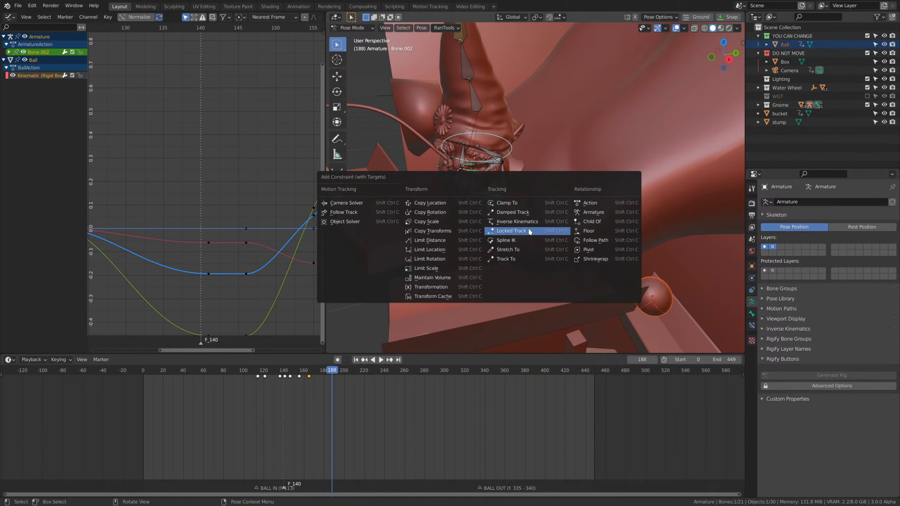
{"action": "left_click", "coordinate": [514, 213]}
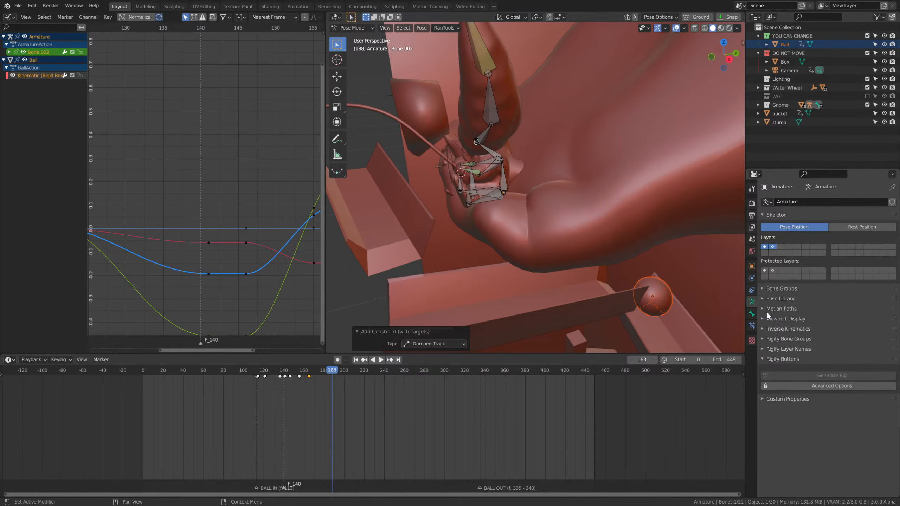
Try X as the track axis of the head bone's Damped Track constraint and check it around frame 144.
{"action": "left_click", "coordinate": [752, 326]}
{"action": "middle_click_drag", "start_coordinate": [551, 206], "coordinate": [570, 163]}
{"action": "scroll", "coordinate": [570, 163], "scroll_direction": "up", "scroll_amount": 3}
{"action": "left_click", "coordinate": [819, 249]}
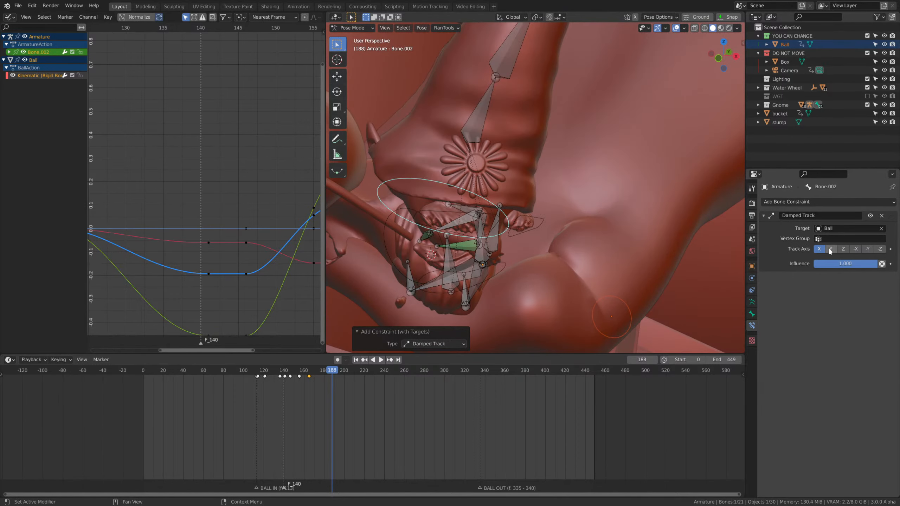
{"action": "scroll", "coordinate": [628, 283], "scroll_direction": "down", "scroll_amount": 5}
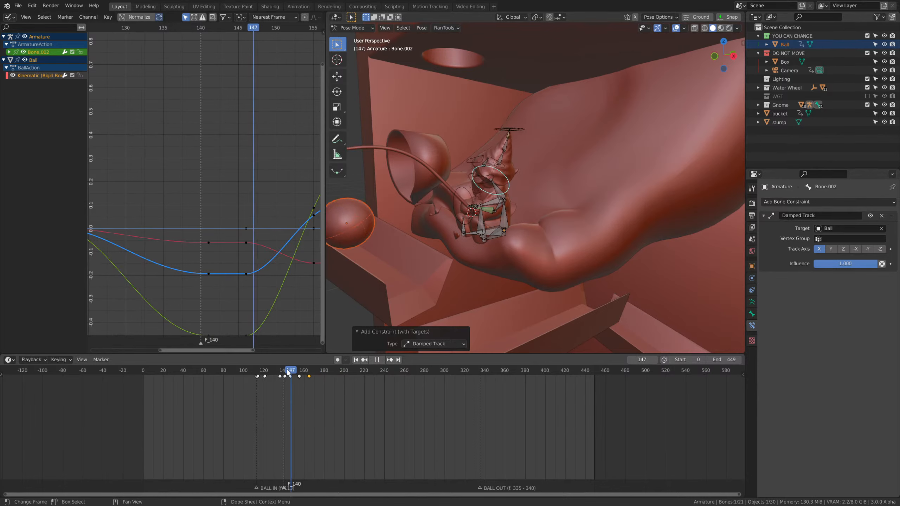
{"action": "key", "text": "space"}
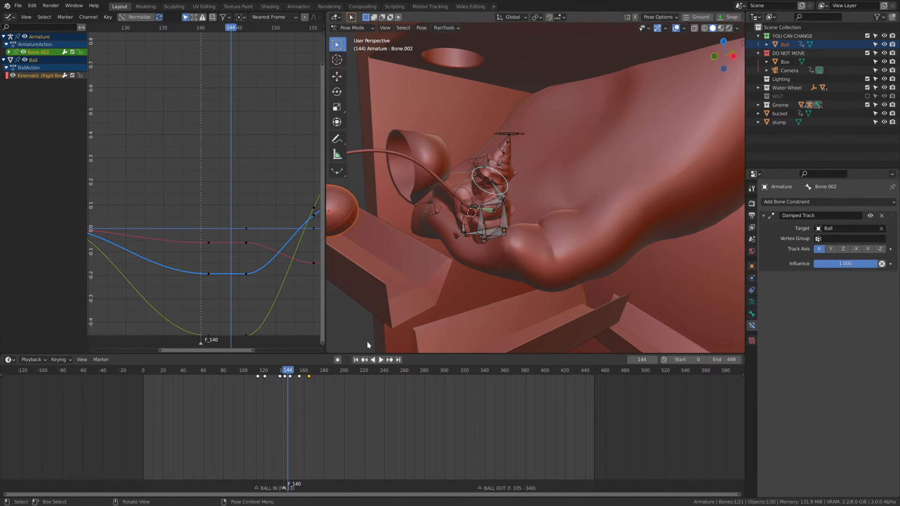
Go through the negative track axes of the head's Damped Track constraint and set the track axis to Z.
{"action": "left_click", "coordinate": [856, 248]}
{"action": "left_click", "coordinate": [869, 249]}
{"action": "left_click", "coordinate": [881, 249]}
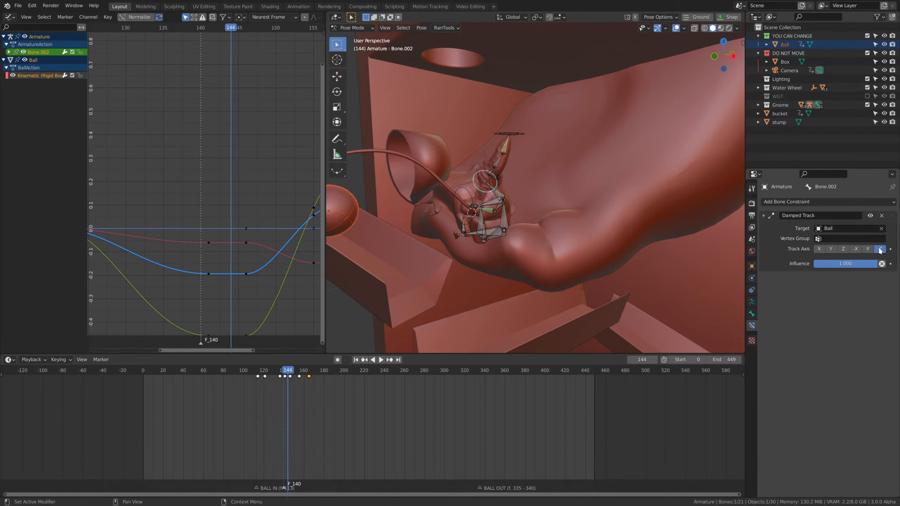
{"action": "left_click", "coordinate": [848, 249]}
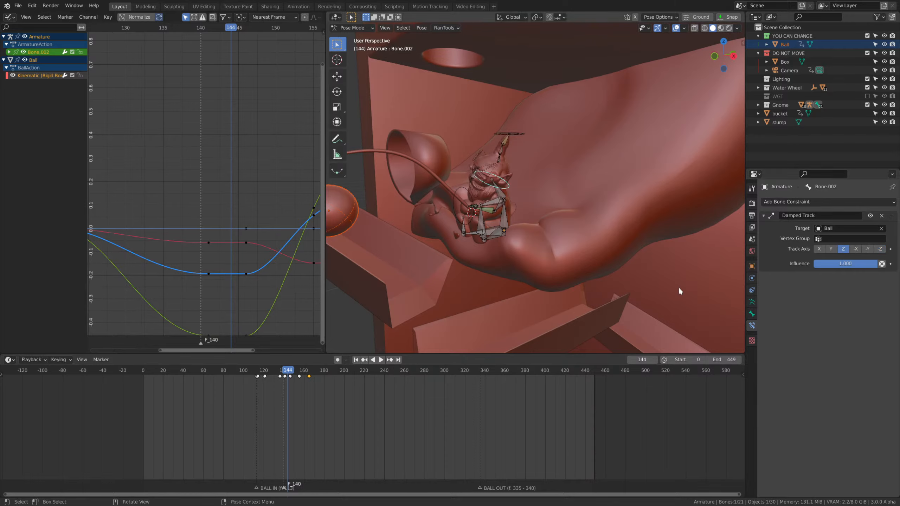
Check how the gnome's head follows the ball up to frame 367, from several angles around the gnome.
{"action": "key", "text": "space"}
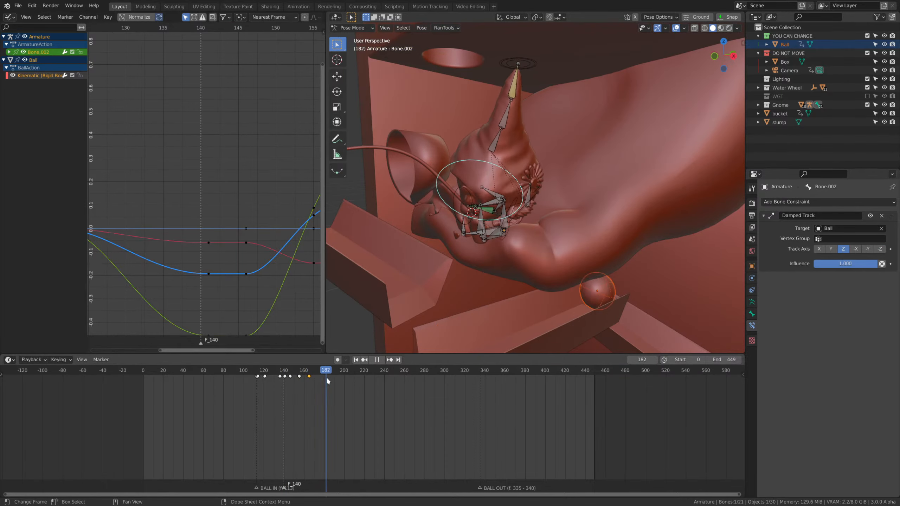
{"action": "left_click_drag", "start_coordinate": [340, 381], "coordinate": [511, 379]}
{"action": "scroll", "coordinate": [557, 260], "scroll_direction": "down", "scroll_amount": 7}
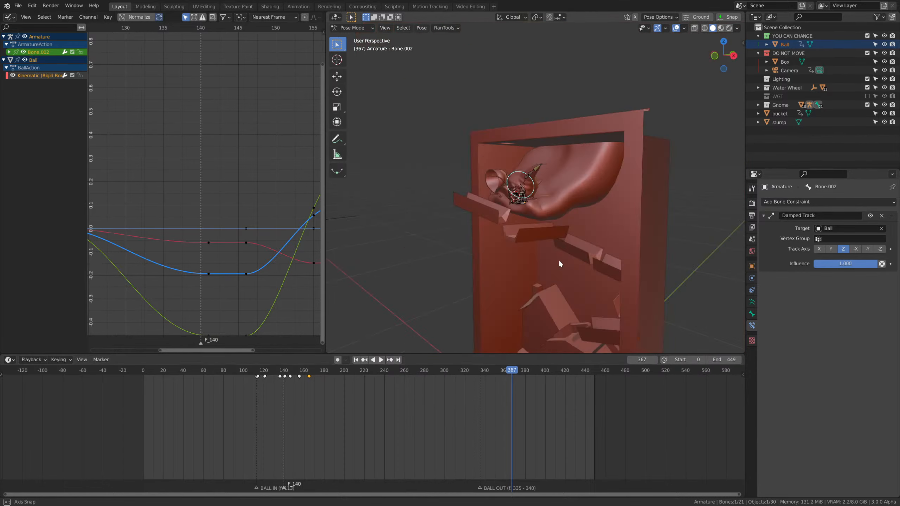
{"action": "middle_click_drag", "start_coordinate": [558, 260], "coordinate": [582, 258]}
{"action": "scroll", "coordinate": [582, 258], "scroll_direction": "up", "scroll_amount": 5}
{"action": "middle_click_drag", "start_coordinate": [582, 258], "coordinate": [572, 261]}
{"action": "scroll", "coordinate": [571, 260], "scroll_direction": "up", "scroll_amount": 2}
{"action": "scroll", "coordinate": [278, 423], "scroll_direction": "up", "scroll_amount": 1}
Save the project and delete all keyframes of the gnome's head bone.
{"action": "middle_click_drag", "start_coordinate": [261, 422], "coordinate": [266, 424]}
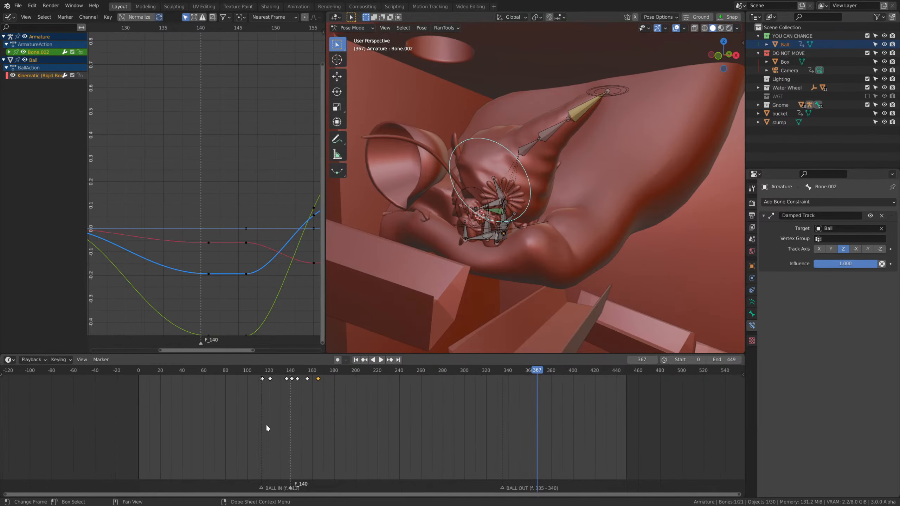
{"action": "left_click_drag", "start_coordinate": [223, 415], "coordinate": [312, 376]}
{"action": "left_click_drag", "start_coordinate": [232, 404], "coordinate": [341, 378]}
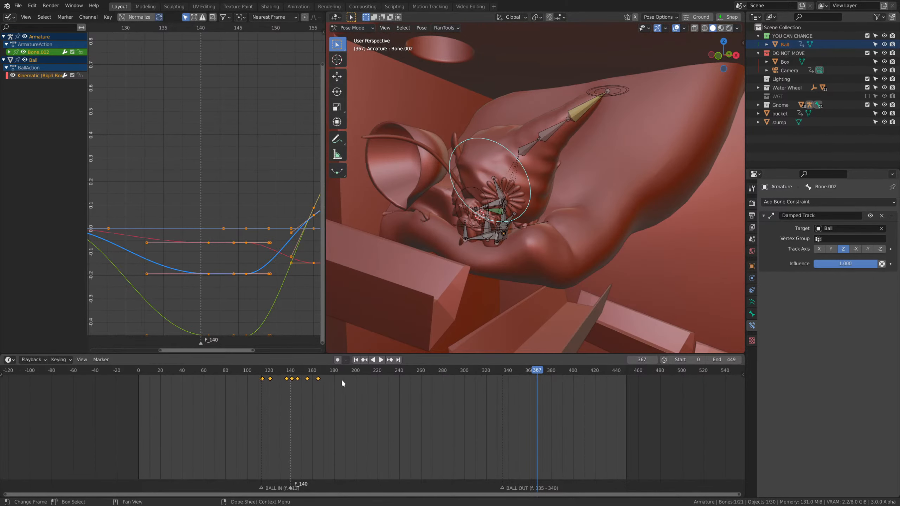
{"action": "key", "text": "ctrl+s"}
{"action": "left_click", "coordinate": [512, 213]}
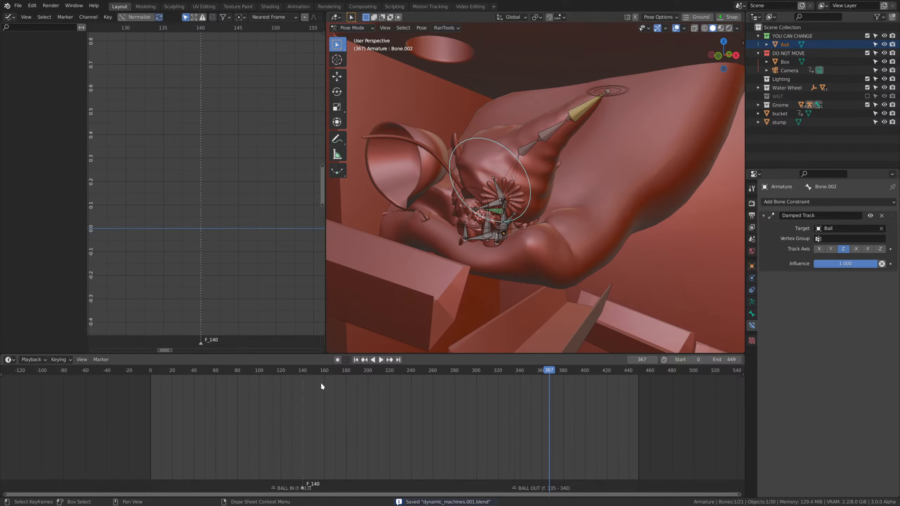
Try the X and Y track axes for the head's Damped Track during playback, and return the axis to Z.
{"action": "left_click", "coordinate": [236, 373]}
{"action": "key", "text": "space"}
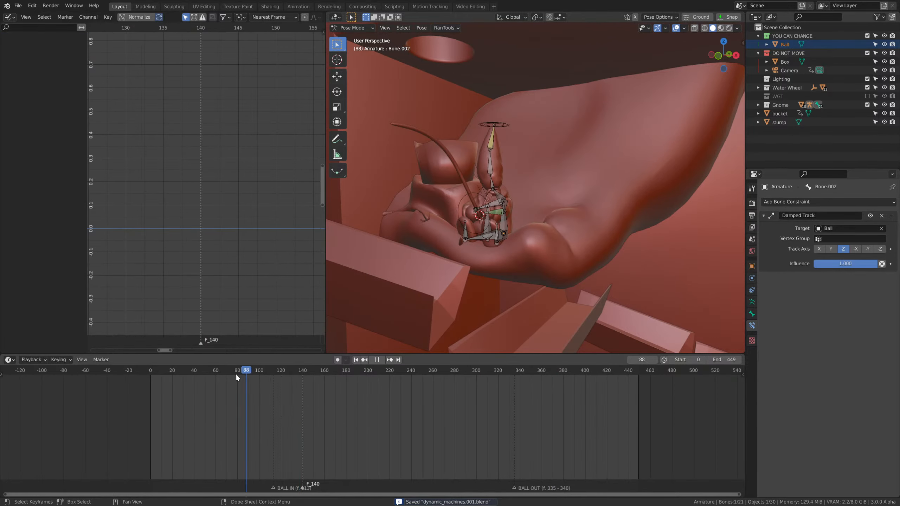
{"action": "key", "text": "space"}
{"action": "scroll", "coordinate": [550, 231], "scroll_direction": "up", "scroll_amount": 2}
{"action": "left_click", "coordinate": [831, 249]}
{"action": "left_click", "coordinate": [819, 249]}
{"action": "left_click", "coordinate": [830, 249]}
{"action": "key", "text": "space"}
{"action": "key", "text": "space"}
{"action": "left_click_drag", "start_coordinate": [239, 371], "coordinate": [245, 372]}
{"action": "key", "text": "space"}
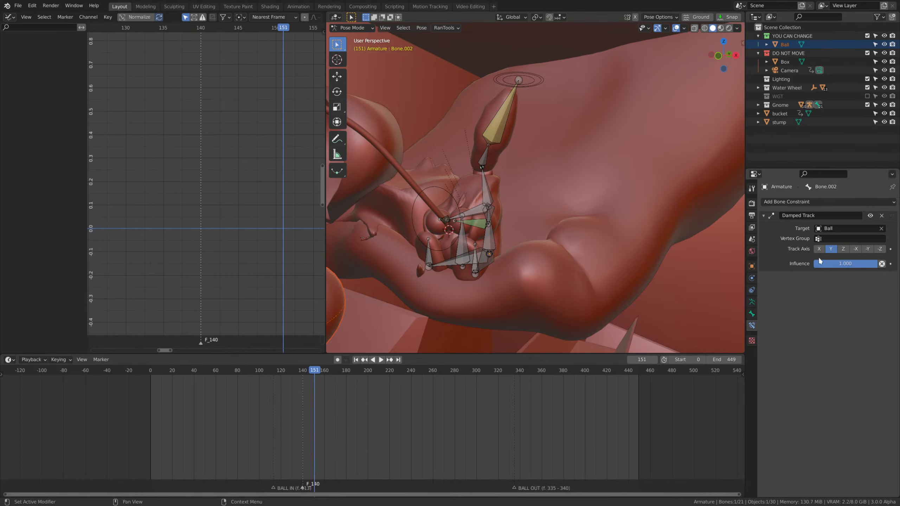
{"action": "left_click", "coordinate": [845, 249]}
At frame 121, set the head's Damped Track influence to 0 and keyframe it.
{"action": "left_click_drag", "start_coordinate": [312, 371], "coordinate": [150, 371]}
{"action": "scroll", "coordinate": [528, 222], "scroll_direction": "down", "scroll_amount": 2}
{"action": "middle_click_drag", "start_coordinate": [510, 214], "coordinate": [554, 251]}
{"action": "scroll", "coordinate": [554, 251], "scroll_direction": "up", "scroll_amount": 2}
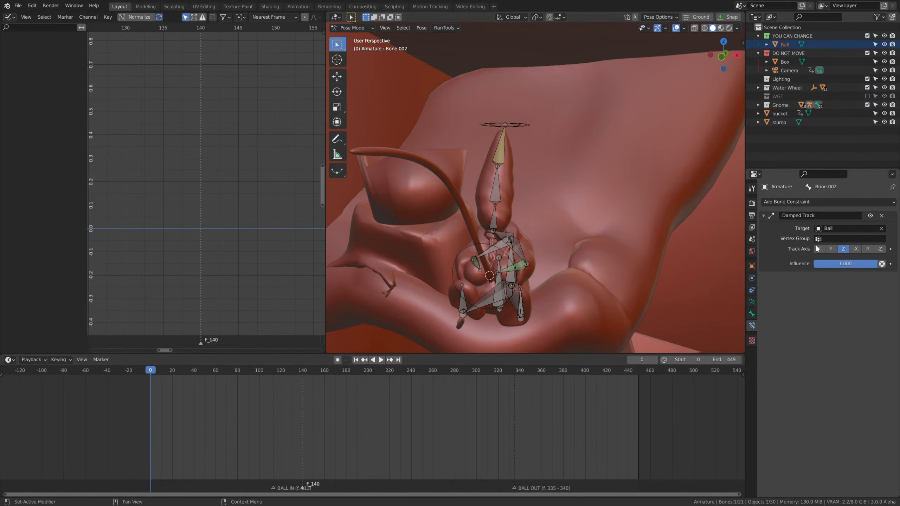
{"action": "left_click_drag", "start_coordinate": [243, 373], "coordinate": [282, 390]}
{"action": "left_click_drag", "start_coordinate": [851, 263], "coordinate": [815, 264]}
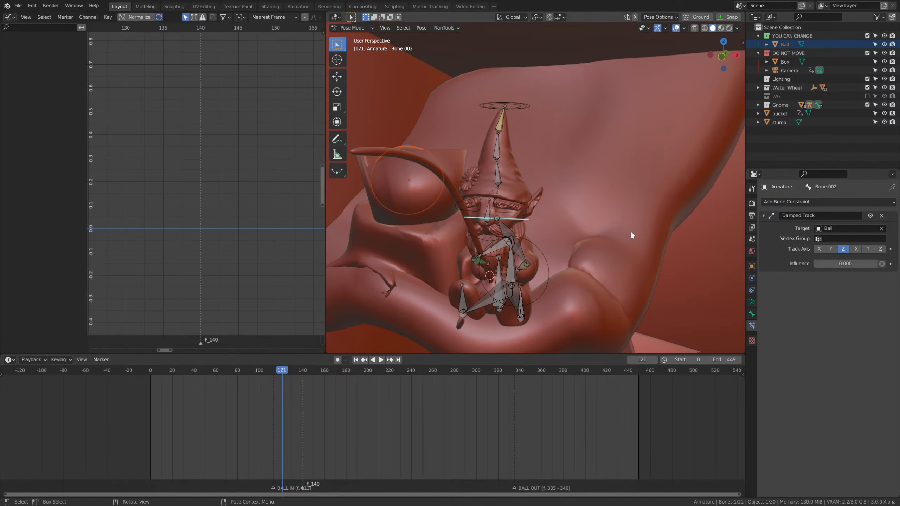
{"action": "key", "text": "i"}
At frame 135, set the head's Damped Track influence to 1 and keyframe it.
{"action": "key", "text": "space"}
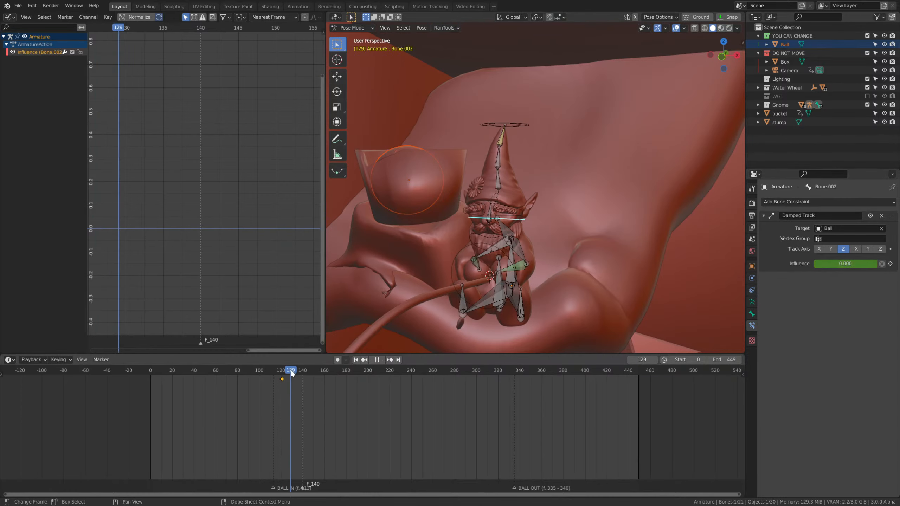
{"action": "key", "text": "space"}
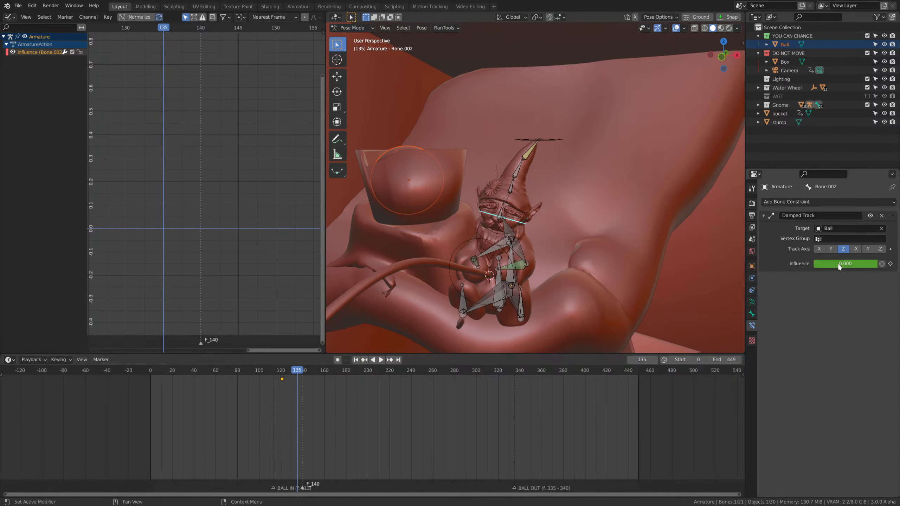
{"action": "left_click_drag", "start_coordinate": [839, 266], "coordinate": [879, 266]}
{"action": "key", "text": "i"}
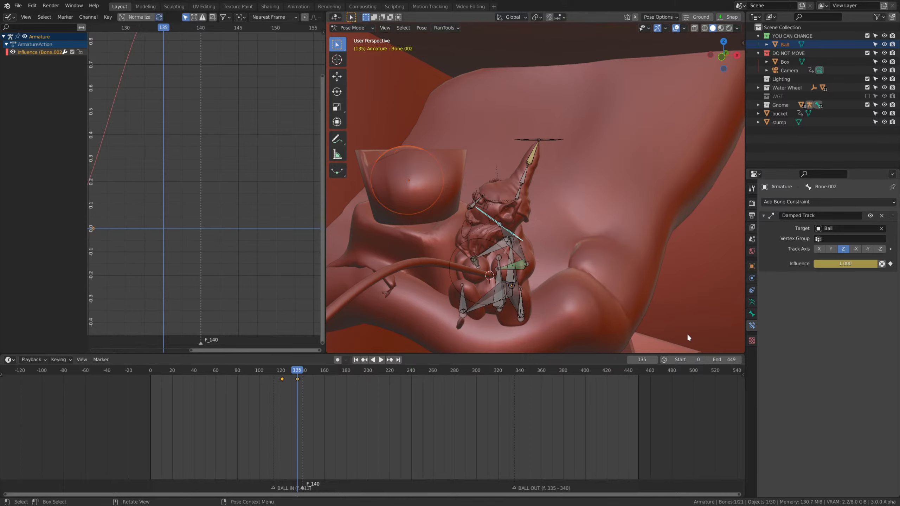
Play the animation from frame 0 and inspect the gnome's head tracking the ball up to frame 279.
{"action": "left_click_drag", "start_coordinate": [253, 375], "coordinate": [150, 374]}
{"action": "key", "text": "space"}
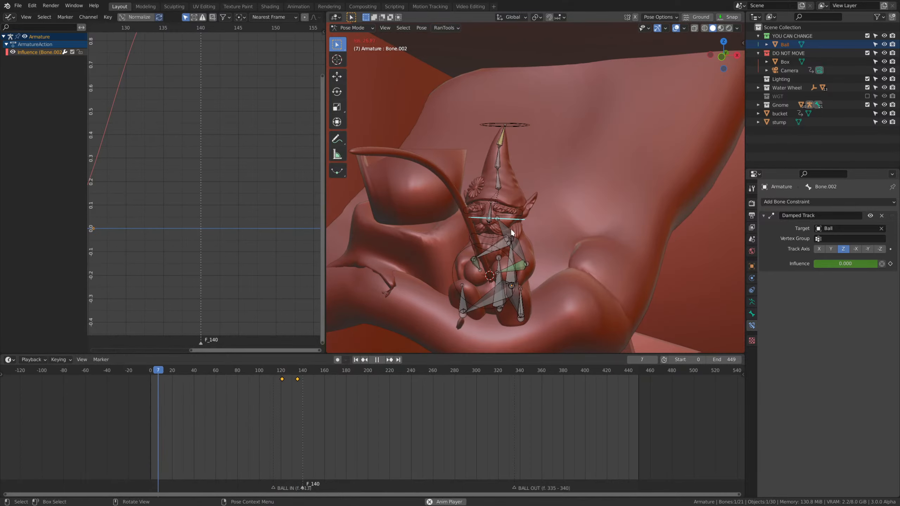
{"action": "scroll", "coordinate": [525, 233], "scroll_direction": "down", "scroll_amount": 3}
{"action": "scroll", "coordinate": [557, 244], "scroll_direction": "down", "scroll_amount": 1}
{"action": "scroll", "coordinate": [557, 244], "scroll_direction": "up", "scroll_amount": 2}
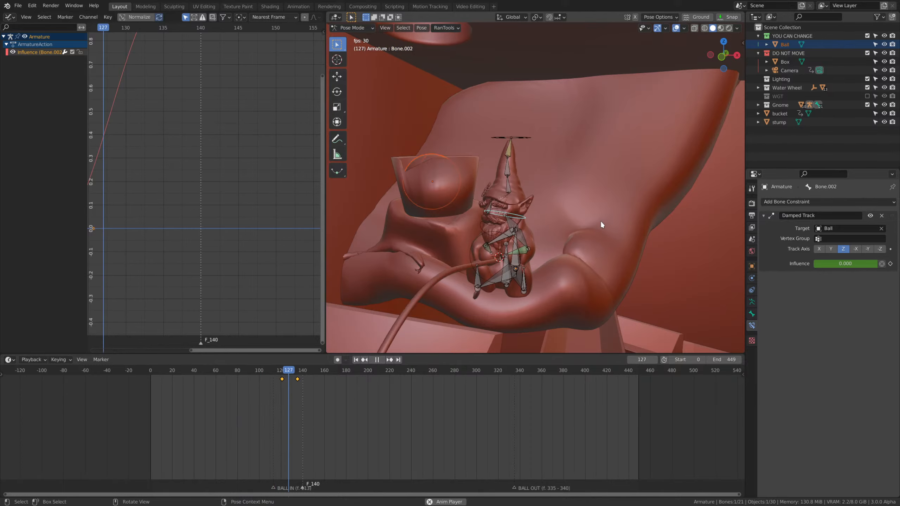
{"action": "scroll", "coordinate": [573, 250], "scroll_direction": "down", "scroll_amount": 3}
{"action": "middle_click_drag", "start_coordinate": [617, 272], "coordinate": [600, 224]}
{"action": "scroll", "coordinate": [604, 265], "scroll_direction": "down", "scroll_amount": 2}
{"action": "scroll", "coordinate": [601, 225], "scroll_direction": "down", "scroll_amount": 2}
{"action": "key", "text": "space"}
{"action": "scroll", "coordinate": [554, 142], "scroll_direction": "up", "scroll_amount": 5}
{"action": "middle_click_drag", "start_coordinate": [532, 95], "coordinate": [524, 136], "text": "shift"}
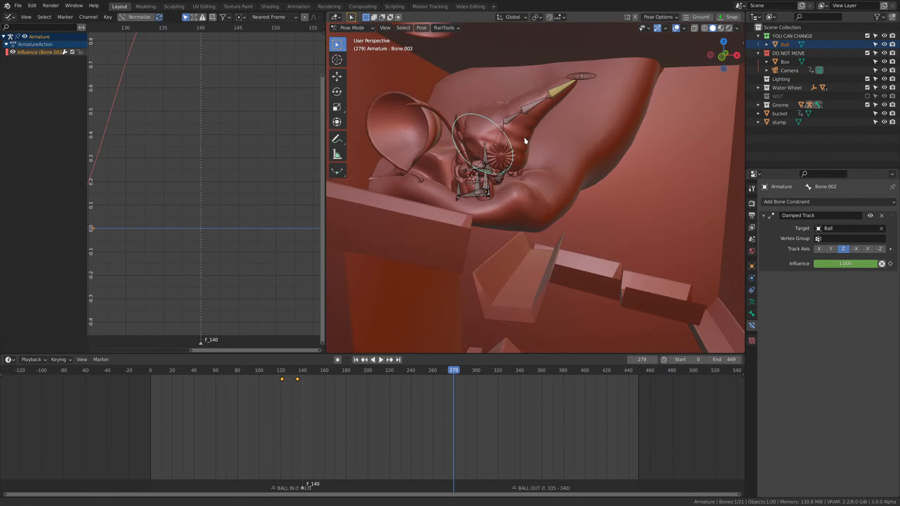
Raise the IK Stretch of the gnome's hat bones, with 0.916 on Bone.004.
{"action": "scroll", "coordinate": [524, 136], "scroll_direction": "up", "scroll_amount": 2}
{"action": "middle_click_drag", "start_coordinate": [577, 114], "coordinate": [594, 179], "text": "shift"}
{"action": "left_click", "coordinate": [595, 174]}
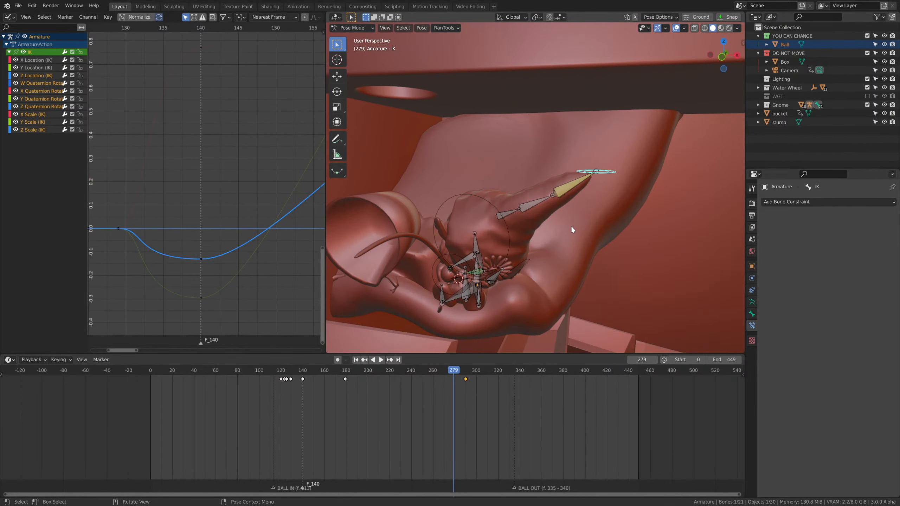
{"action": "left_click", "coordinate": [505, 215]}
{"action": "left_click", "coordinate": [751, 313]}
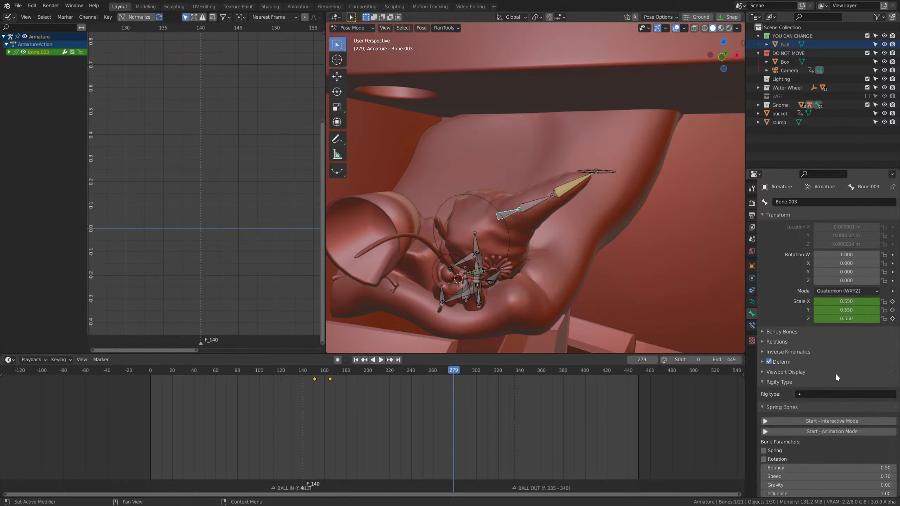
{"action": "left_click", "coordinate": [814, 352]}
{"action": "mouse_move", "coordinate": [864, 363]}
{"action": "left_mouse_down"}
{"action": "mouse_move", "coordinate": [847, 364]}
{"action": "mouse_move", "coordinate": [886, 364]}
{"action": "mouse_move", "coordinate": [838, 364]}
{"action": "mouse_move", "coordinate": [882, 364]}
{"action": "left_mouse_up"}
{"action": "left_click", "coordinate": [573, 187]}
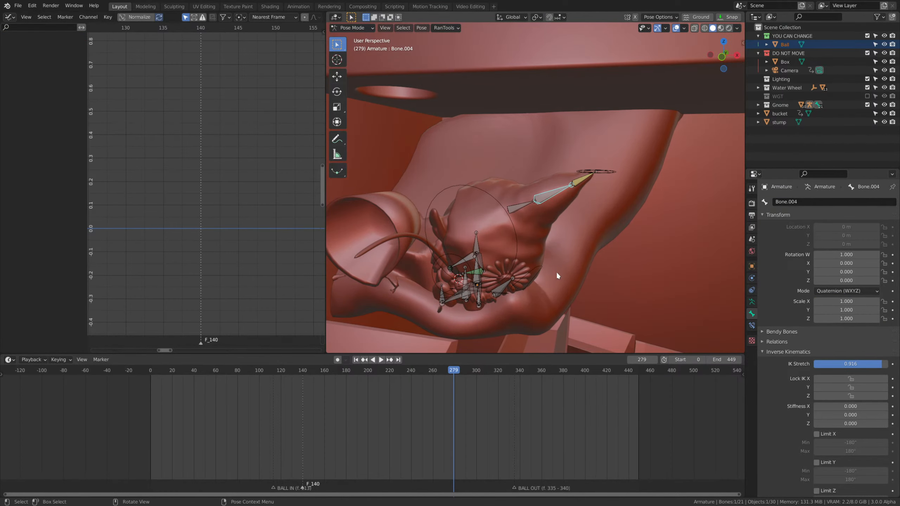
Raise the IK Stretch of the gnome's head bone, Bone.002, and check the hat bones' settings.
{"action": "middle_click_drag", "start_coordinate": [557, 272], "coordinate": [508, 251]}
{"action": "scroll", "coordinate": [508, 252], "scroll_direction": "up", "scroll_amount": 2}
{"action": "left_click", "coordinate": [471, 256]}
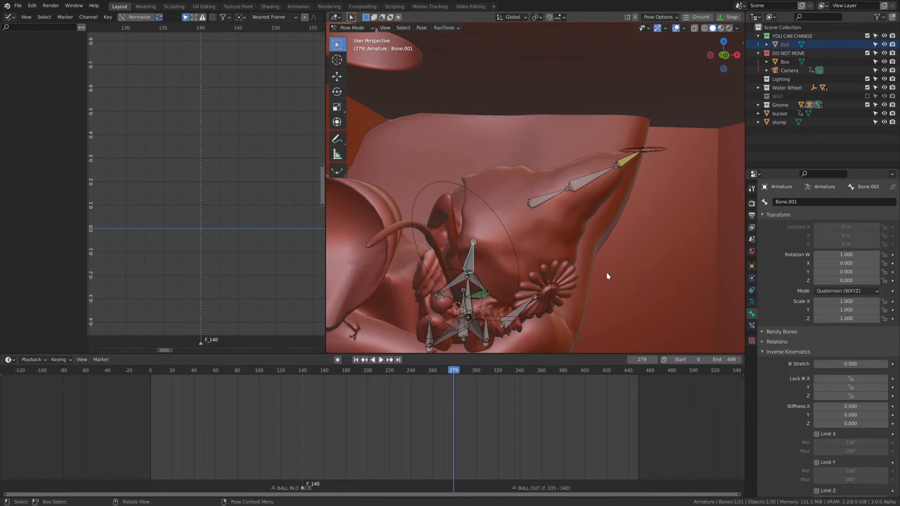
{"action": "left_click", "coordinate": [512, 237]}
{"action": "mouse_move", "coordinate": [863, 364]}
{"action": "left_mouse_down"}
{"action": "mouse_move", "coordinate": [848, 364]}
{"action": "mouse_move", "coordinate": [877, 364]}
{"action": "left_mouse_up"}
{"action": "left_click", "coordinate": [539, 208]}
{"action": "left_click", "coordinate": [591, 186]}
Play the animation through the camera and scrub to frame 196, inspecting how the gnome's head and hat follow the ball.
{"action": "scroll", "coordinate": [560, 234], "scroll_direction": "down", "scroll_amount": 4}
{"action": "middle_click_drag", "start_coordinate": [546, 305], "coordinate": [520, 297]}
{"action": "scroll", "coordinate": [521, 297], "scroll_direction": "up", "scroll_amount": 3}
{"action": "scroll", "coordinate": [458, 379], "scroll_direction": "up", "scroll_amount": 1}
{"action": "left_click_drag", "start_coordinate": [433, 369], "coordinate": [177, 370]}
{"action": "scroll", "coordinate": [580, 266], "scroll_direction": "down", "scroll_amount": 1}
{"action": "key", "text": "space"}
{"action": "middle_click_drag", "start_coordinate": [580, 267], "coordinate": [595, 280]}
{"action": "scroll", "coordinate": [595, 279], "scroll_direction": "up", "scroll_amount": 2}
{"action": "key", "text": "KP_0"}
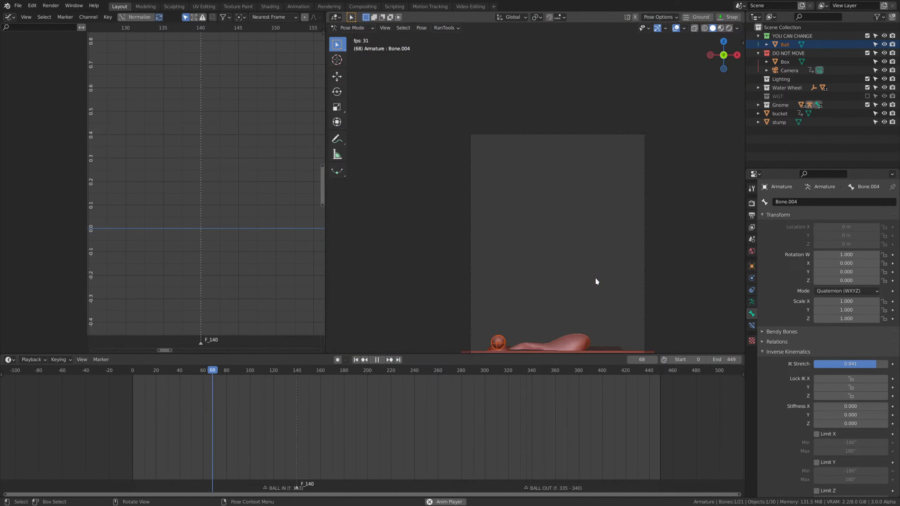
{"action": "scroll", "coordinate": [596, 284], "scroll_direction": "down", "scroll_amount": 2}
{"action": "middle_click_drag", "start_coordinate": [600, 314], "coordinate": [610, 209], "text": "shift"}
{"action": "scroll", "coordinate": [610, 209], "scroll_direction": "up", "scroll_amount": 3}
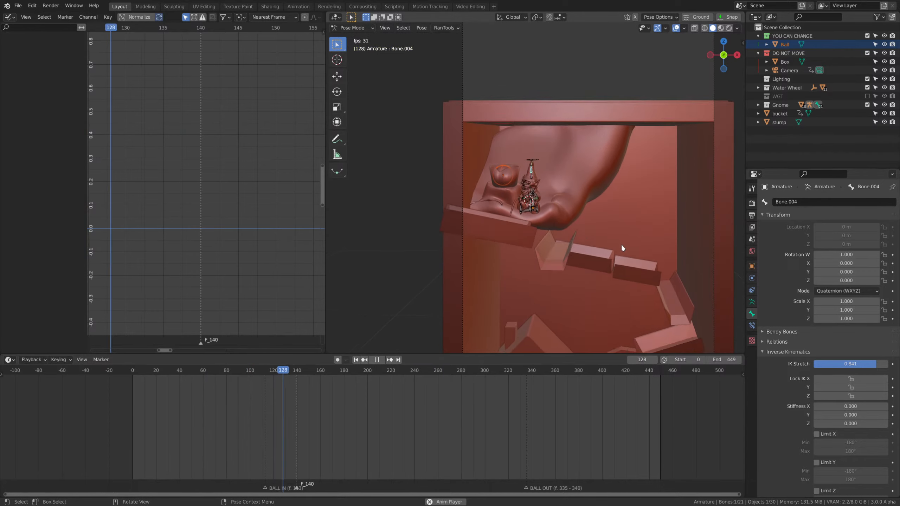
{"action": "key", "text": "space"}
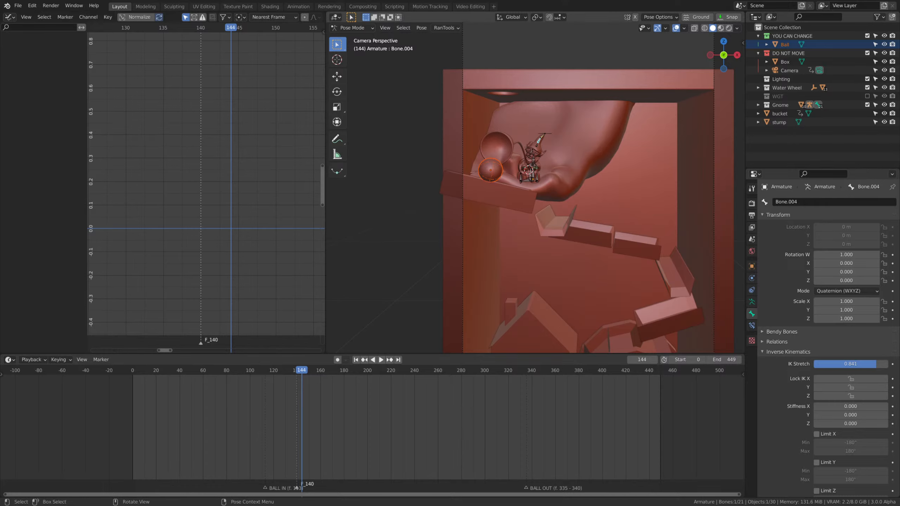
{"action": "left_click_drag", "start_coordinate": [300, 371], "coordinate": [362, 408]}
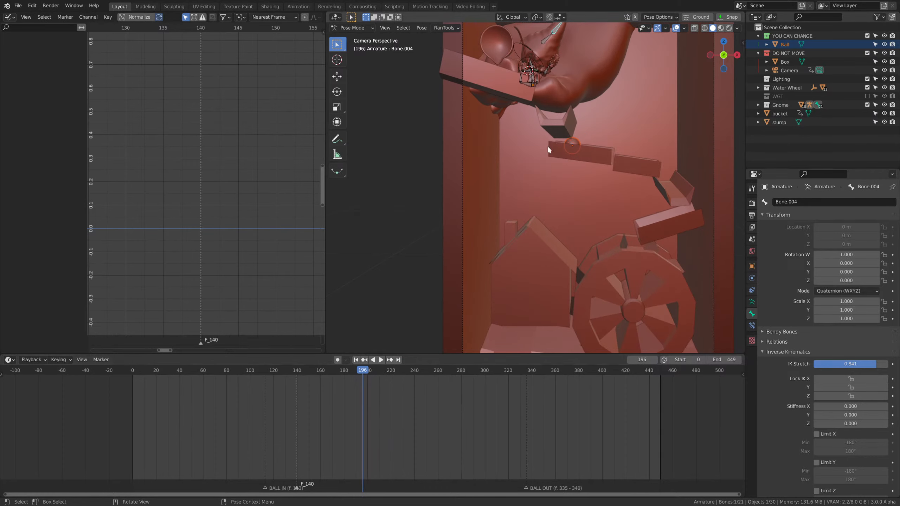
At frame 135, set the head's Damped Track influence to 0.5 and keyframe it.
{"action": "left_click", "coordinate": [542, 65]}
{"action": "key", "text": "Down"}
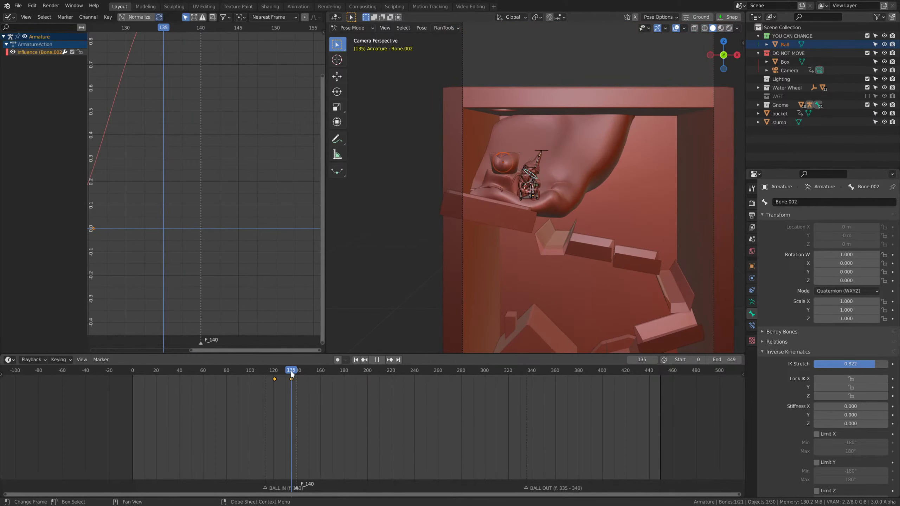
{"action": "left_click", "coordinate": [752, 325]}
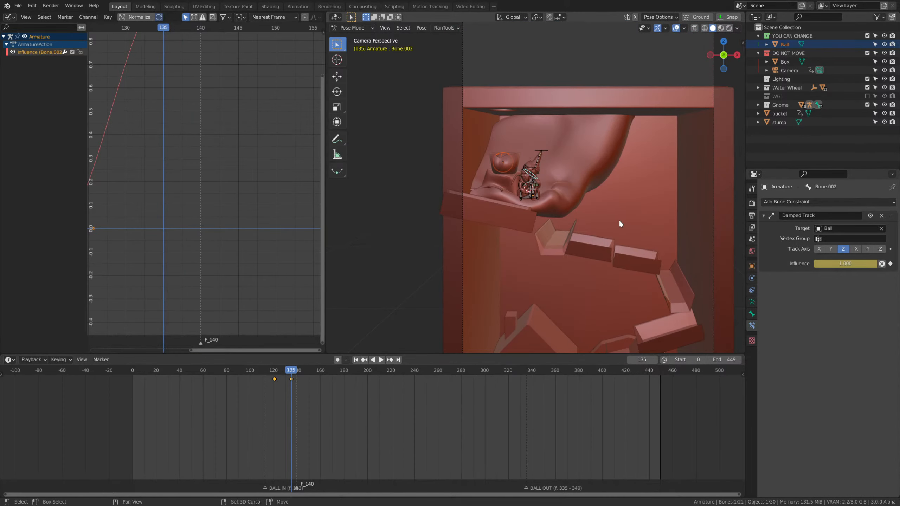
{"action": "key", "text": "KP_Decimal"}
{"action": "left_click", "coordinate": [856, 261]}
{"action": "type", "text": "0.5"}
{"action": "key", "text": "Return"}
{"action": "key", "text": "i"}
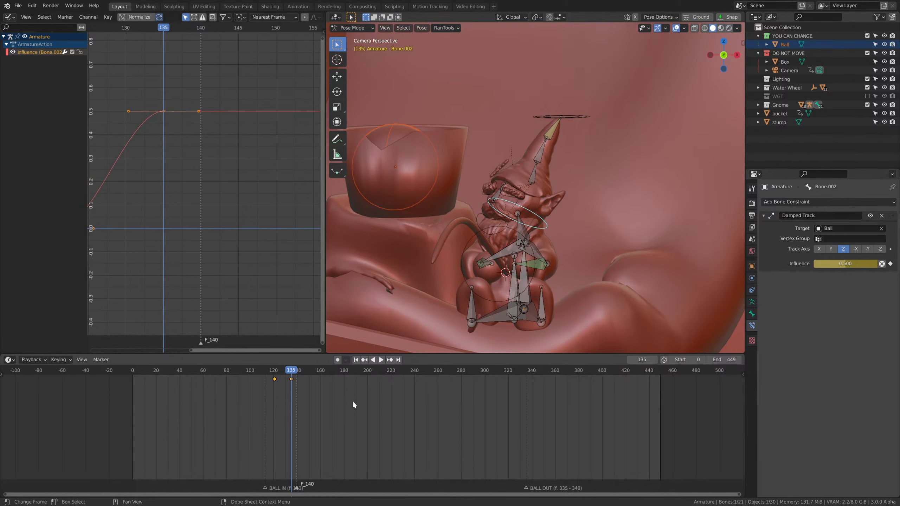
Play the animation up to frame 255 to check the gnome's head tracking.
{"action": "left_click", "coordinate": [222, 374]}
{"action": "key", "text": "space"}
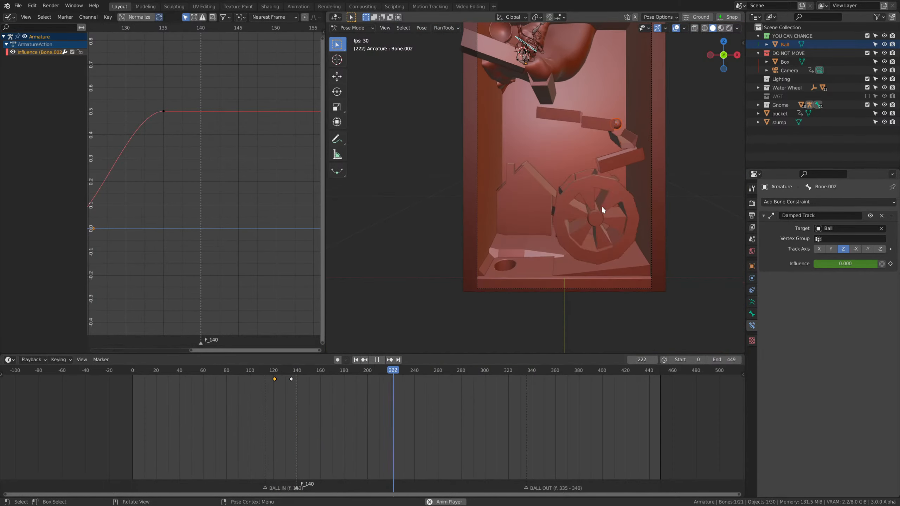
{"action": "key", "text": "space"}
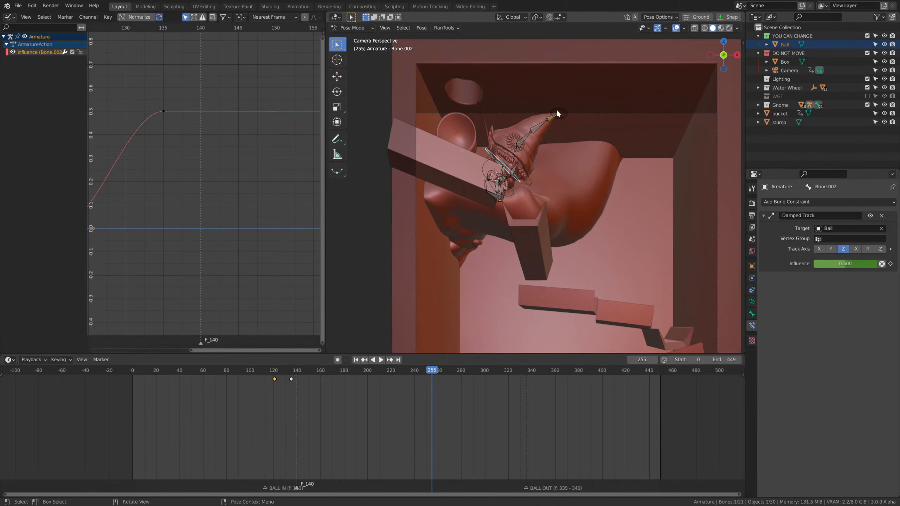
At frame 180, move the hat tip's IK control about 0.05 m down toward the bucket side and keyframe it.
{"action": "left_click", "coordinate": [557, 113]}
{"action": "left_click", "coordinate": [343, 372]}
{"action": "key", "text": "space"}
{"action": "key", "text": "space"}
{"action": "scroll", "coordinate": [594, 237], "scroll_direction": "up", "scroll_amount": 5}
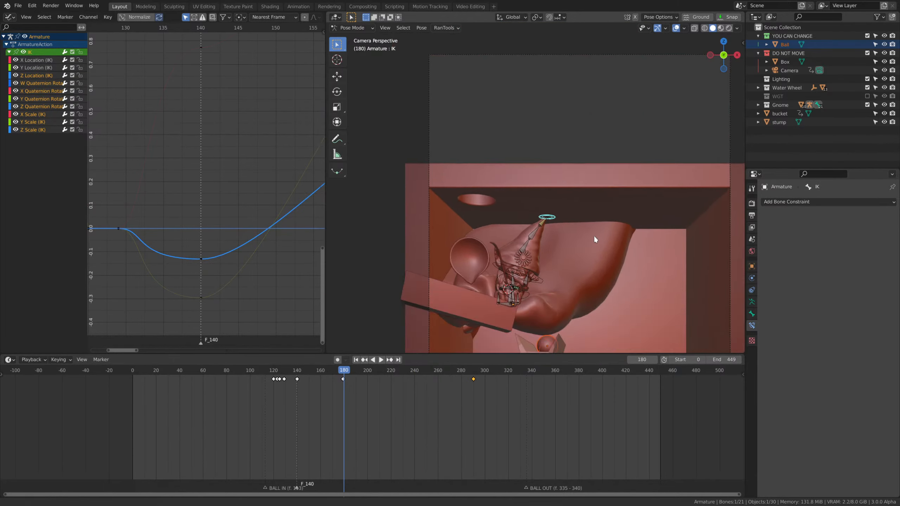
{"action": "key", "text": "g"}
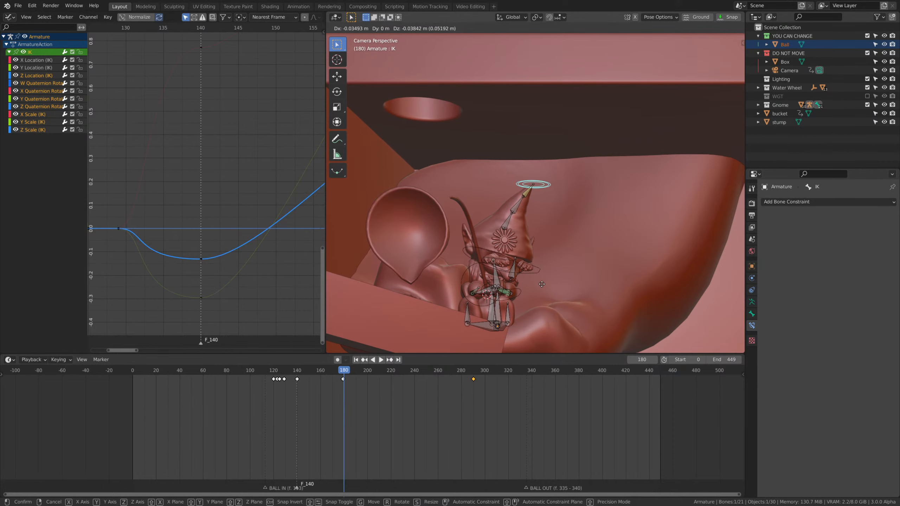
{"action": "left_click", "coordinate": [540, 288]}
{"action": "left_click_drag", "start_coordinate": [332, 386], "coordinate": [354, 374]}
{"action": "key", "text": "i"}
{"action": "left_click", "coordinate": [583, 232]}
Delete the hat IK control's old keyframe just before frame 180.
{"action": "scroll", "coordinate": [349, 411], "scroll_direction": "up", "scroll_amount": 3}
{"action": "scroll", "coordinate": [349, 411], "scroll_direction": "up", "scroll_amount": 1}
{"action": "left_click", "coordinate": [321, 381]}
{"action": "key", "text": "Delete"}
At frame 290, move the hat tip's IK control down and closer to the gnome's head, and keyframe it.
{"action": "left_click", "coordinate": [543, 372]}
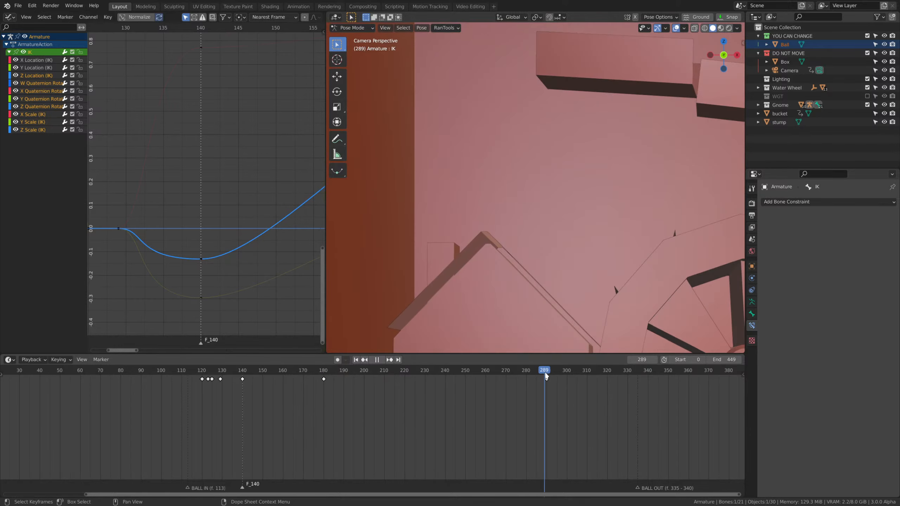
{"action": "key", "text": "g"}
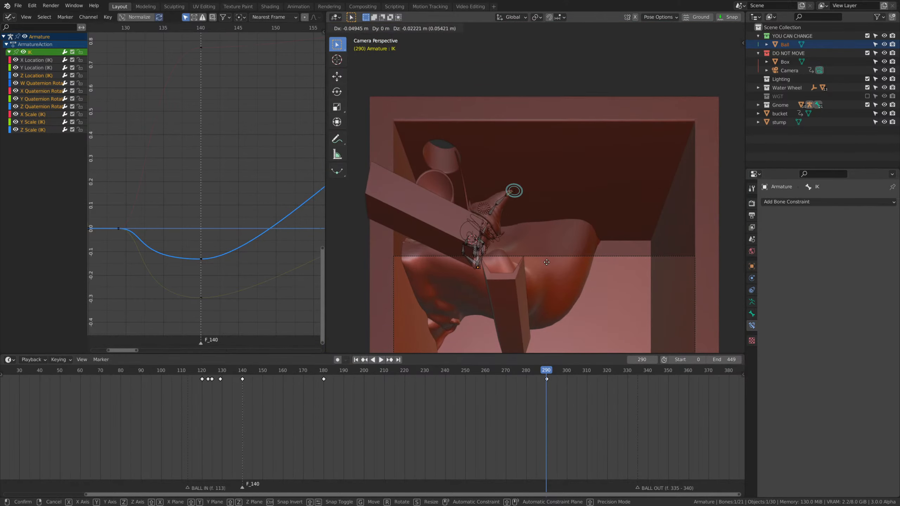
{"action": "left_click", "coordinate": [538, 268]}
{"action": "key", "text": "i"}
{"action": "left_click", "coordinate": [538, 268]}
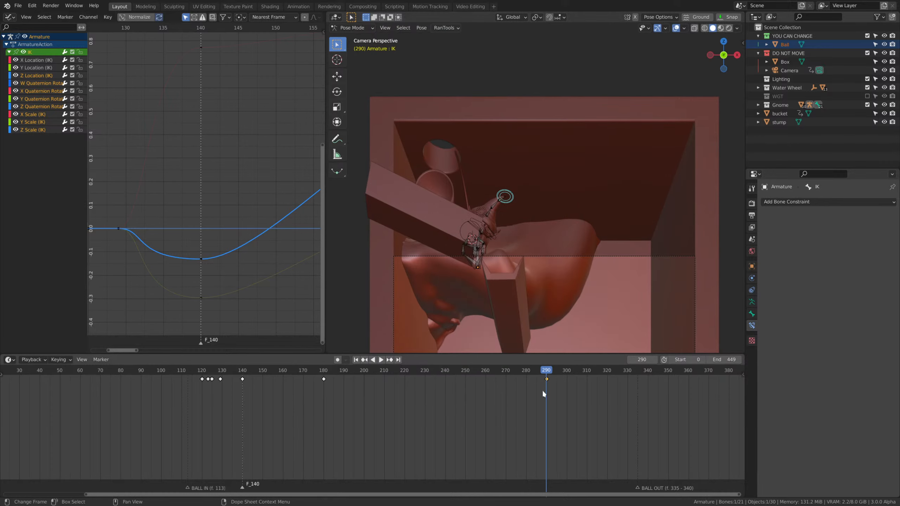
Play the animation and inspect the gnome's reaction from an angled view and the camera, stopping at frame 300.
{"action": "left_click_drag", "start_coordinate": [539, 372], "coordinate": [411, 379]}
{"action": "key", "text": "space"}
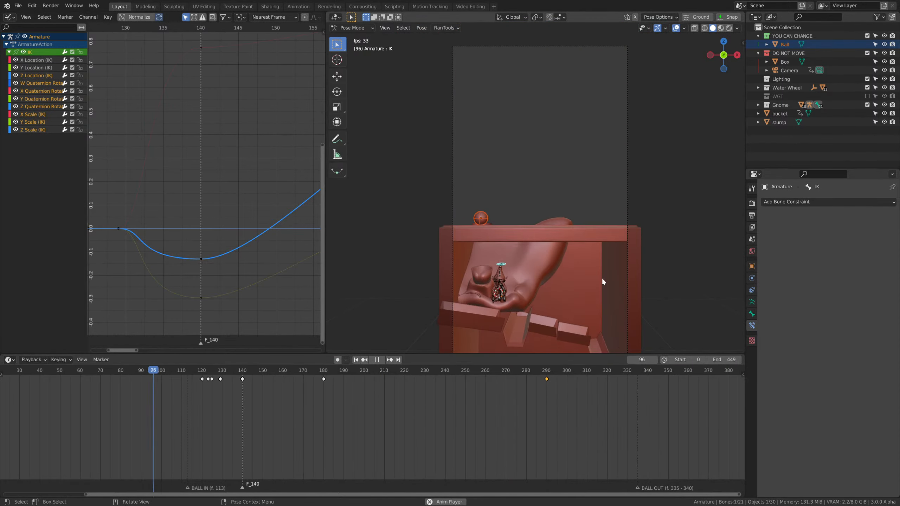
{"action": "middle_click_drag", "start_coordinate": [602, 277], "coordinate": [631, 259]}
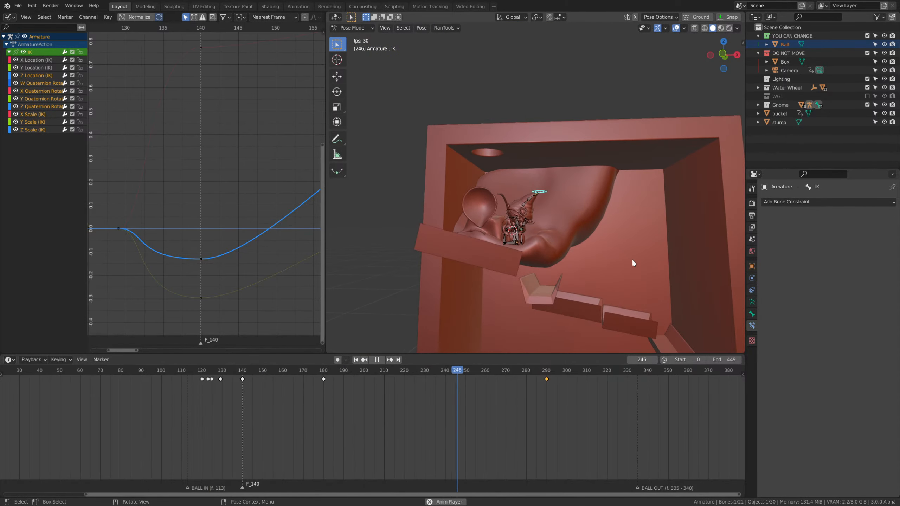
{"action": "key", "text": "KP_0"}
{"action": "key", "text": "space"}
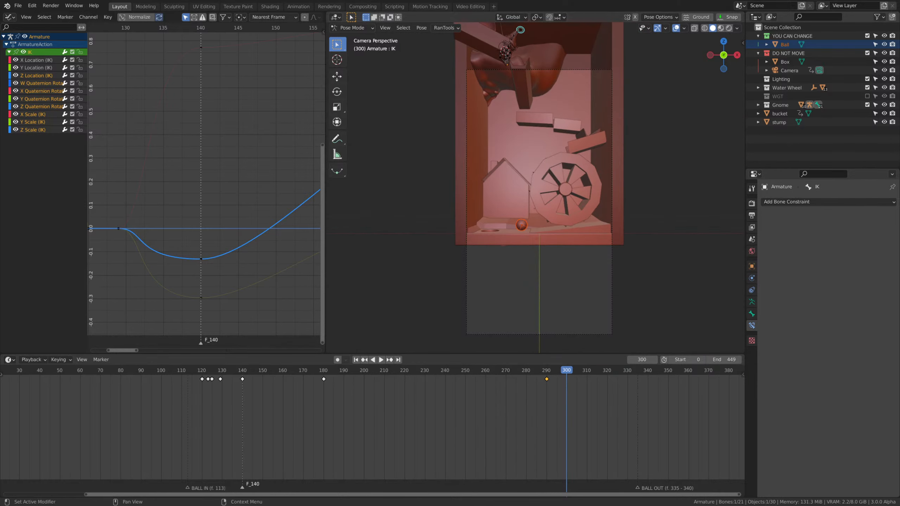
Merge the graph editor area into the 3D viewport and inspect the ball and gnome at frame 171.
{"action": "left_click_drag", "start_coordinate": [328, 346], "coordinate": [272, 330]}
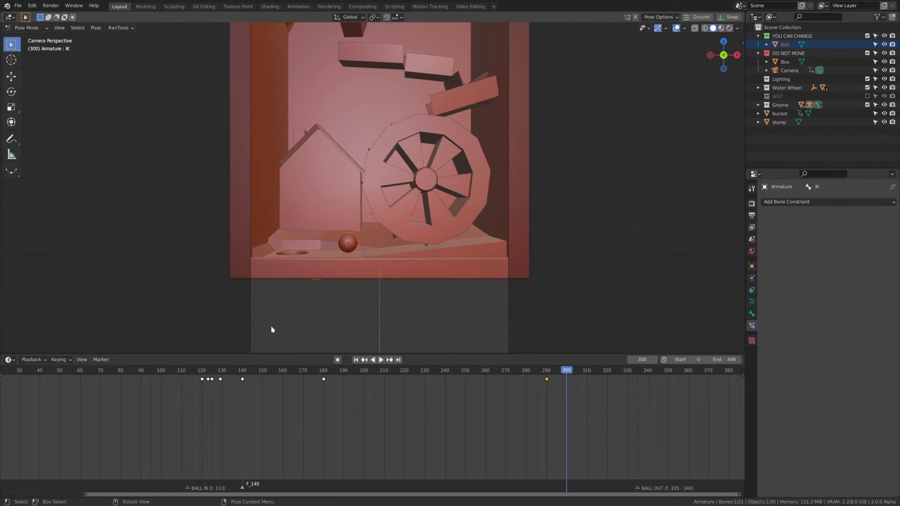
{"action": "key", "text": "space"}
{"action": "left_click_drag", "start_coordinate": [553, 385], "coordinate": [306, 389]}
{"action": "middle_click_drag", "start_coordinate": [466, 285], "coordinate": [433, 278]}
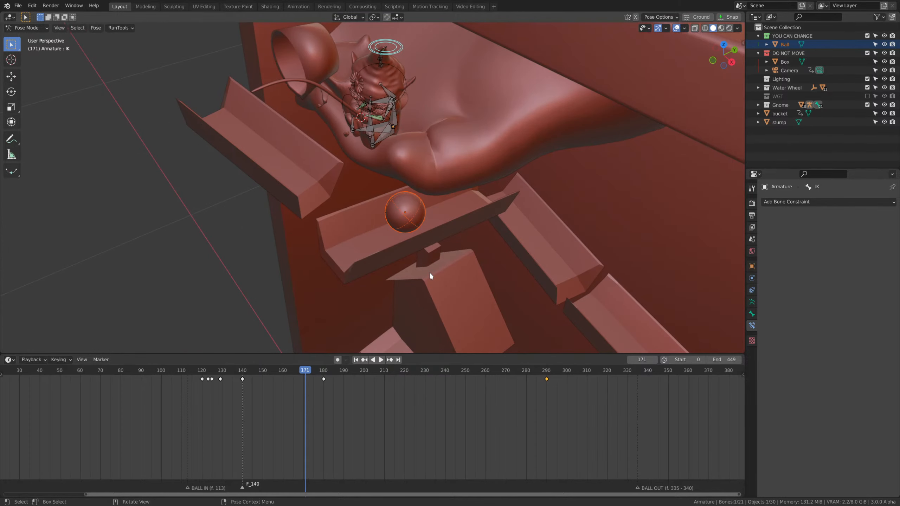
{"action": "middle_click_drag", "start_coordinate": [388, 260], "coordinate": [429, 196]}
{"action": "scroll", "coordinate": [400, 229], "scroll_direction": "down", "scroll_amount": 5}
{"action": "scroll", "coordinate": [443, 217], "scroll_direction": "up", "scroll_amount": 4}
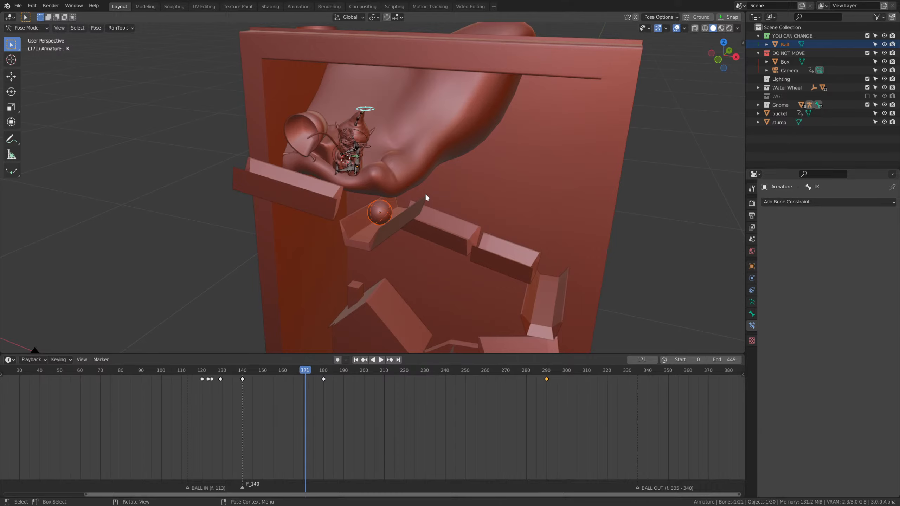
{"action": "scroll", "coordinate": [426, 196], "scroll_direction": "up", "scroll_amount": 2}
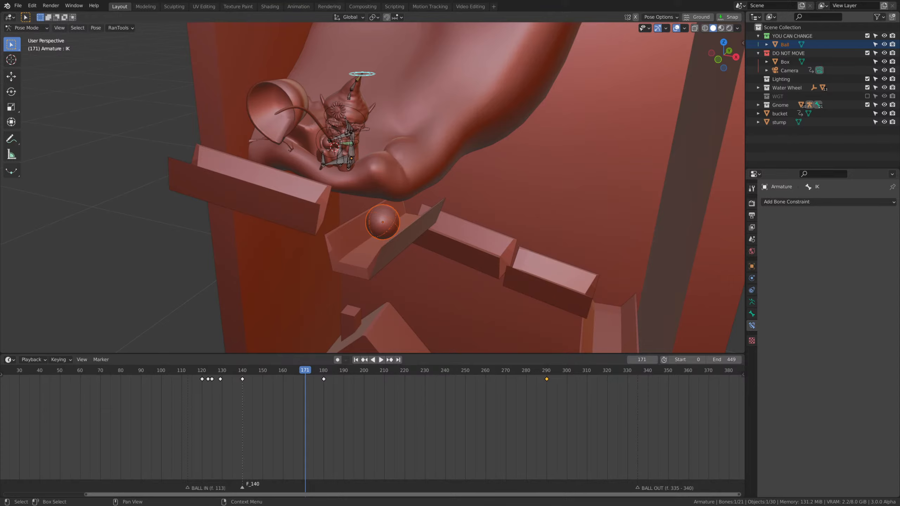
{"action": "mouse_move", "coordinate": [449, 245]}
{"action": "middle_mouse_down"}
{"action": "mouse_move", "coordinate": [466, 242]}
{"action": "mouse_move", "coordinate": [445, 233]}
{"action": "middle_mouse_up"}
{"action": "left_click", "coordinate": [414, 165]}
{"action": "middle_click_drag", "start_coordinate": [467, 166], "coordinate": [497, 162]}
{"action": "middle_click_drag", "start_coordinate": [409, 113], "coordinate": [438, 160], "text": "shift"}
Leave Pose Mode for the gnome's armature and open the stump in Sculpt Mode at frame 121.
{"action": "key", "text": "ctrl+Tab"}
{"action": "scroll", "coordinate": [496, 163], "scroll_direction": "down", "scroll_amount": 1}
{"action": "middle_click_drag", "start_coordinate": [499, 163], "coordinate": [495, 160]}
{"action": "scroll", "coordinate": [372, 178], "scroll_direction": "up", "scroll_amount": 2}
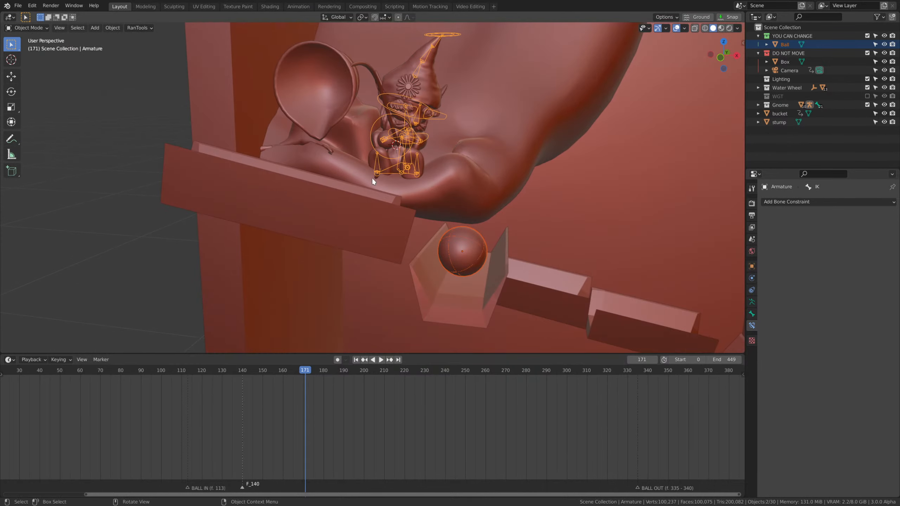
{"action": "left_click", "coordinate": [414, 186]}
{"action": "scroll", "coordinate": [445, 202], "scroll_direction": "up", "scroll_amount": 2}
{"action": "scroll", "coordinate": [445, 200], "scroll_direction": "down", "scroll_amount": 3}
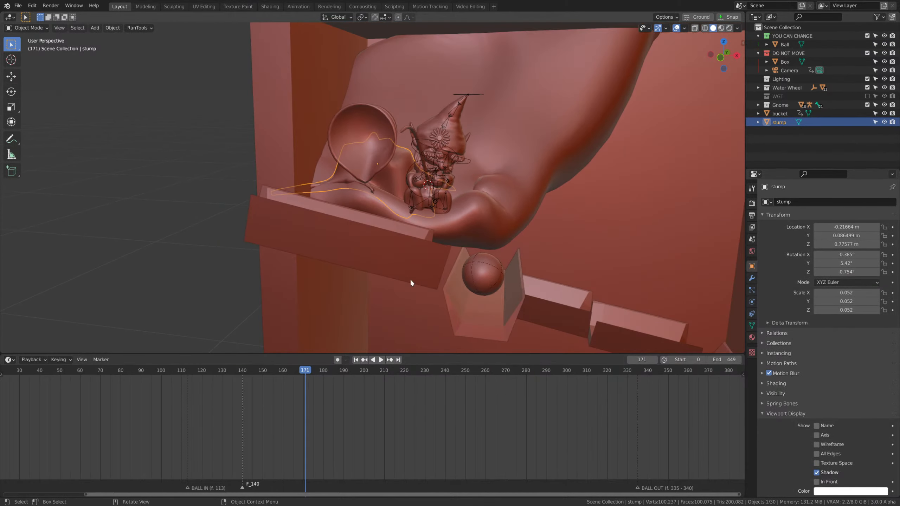
{"action": "left_click_drag", "start_coordinate": [293, 373], "coordinate": [206, 374]}
{"action": "middle_click_drag", "start_coordinate": [542, 209], "coordinate": [511, 213]}
{"action": "scroll", "coordinate": [512, 213], "scroll_direction": "up", "scroll_amount": 2}
{"action": "scroll", "coordinate": [512, 213], "scroll_direction": "up", "scroll_amount": 3}
{"action": "mouse_move", "coordinate": [461, 194]}
{"action": "middle_mouse_down"}
{"action": "mouse_move", "coordinate": [416, 170]}
{"action": "mouse_move", "coordinate": [457, 220]}
{"action": "mouse_move", "coordinate": [432, 231]}
{"action": "middle_mouse_up"}
{"action": "scroll", "coordinate": [415, 171], "scroll_direction": "up", "scroll_amount": 2}
{"action": "key", "text": "Tab"}
{"action": "left_click", "coordinate": [373, 202]}
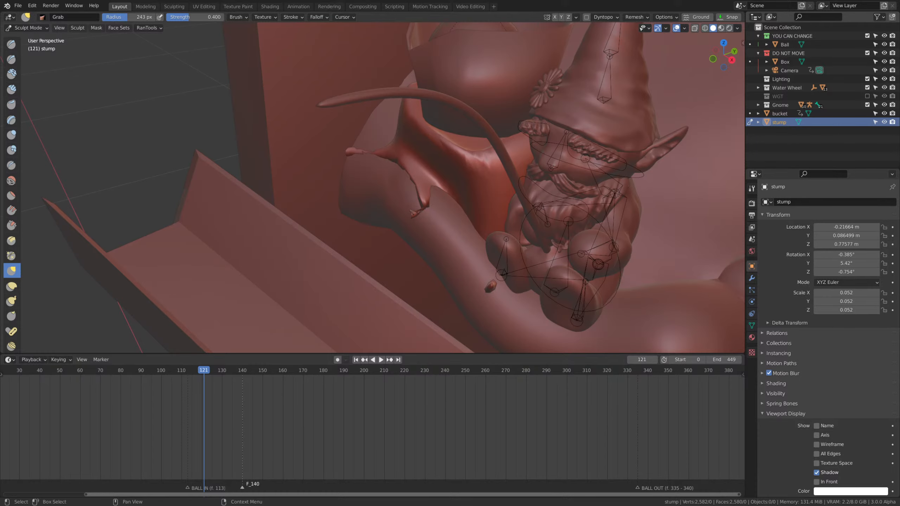
Thicken the stump's thin, broken root with the Inflate brush at strength 0.5 and voxel-remesh the mesh.
{"action": "middle_click_drag", "start_coordinate": [648, 201], "coordinate": [632, 206]}
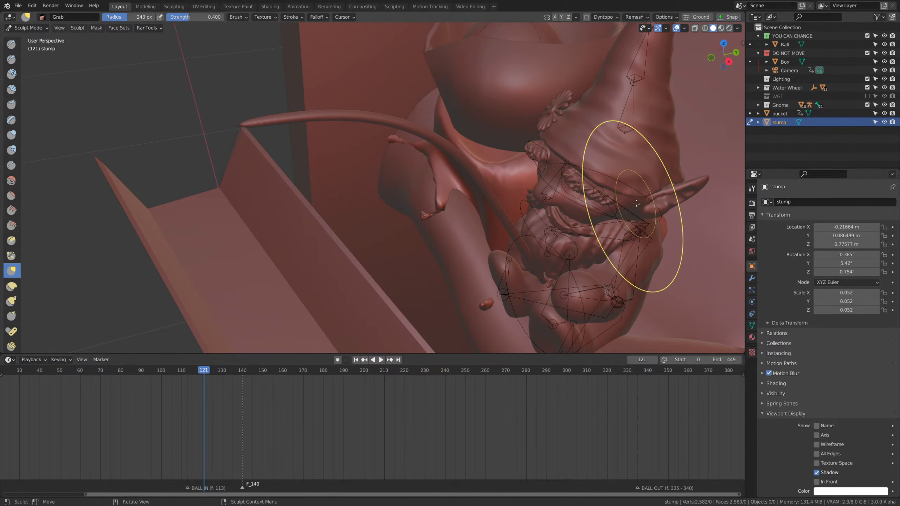
{"action": "key", "text": "i"}
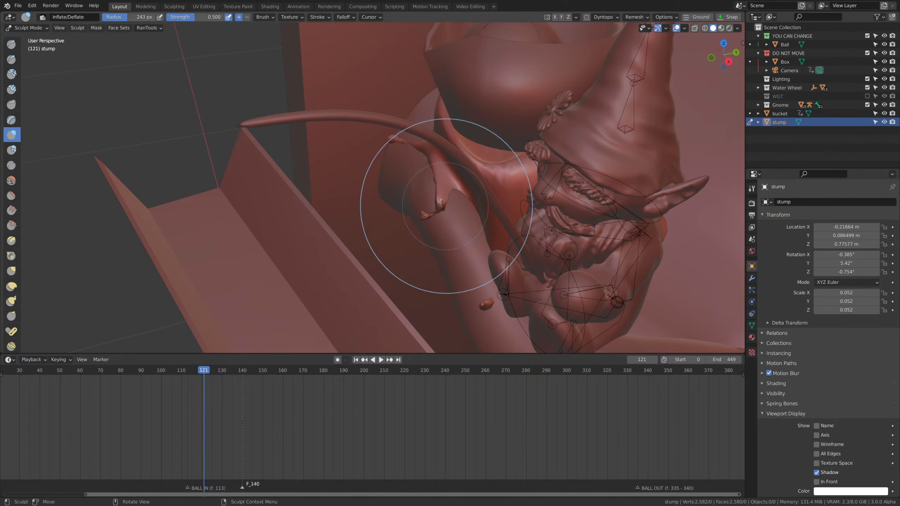
{"action": "left_click_drag", "start_coordinate": [445, 203], "coordinate": [459, 191]}
{"action": "left_click_drag", "start_coordinate": [460, 191], "coordinate": [436, 198]}
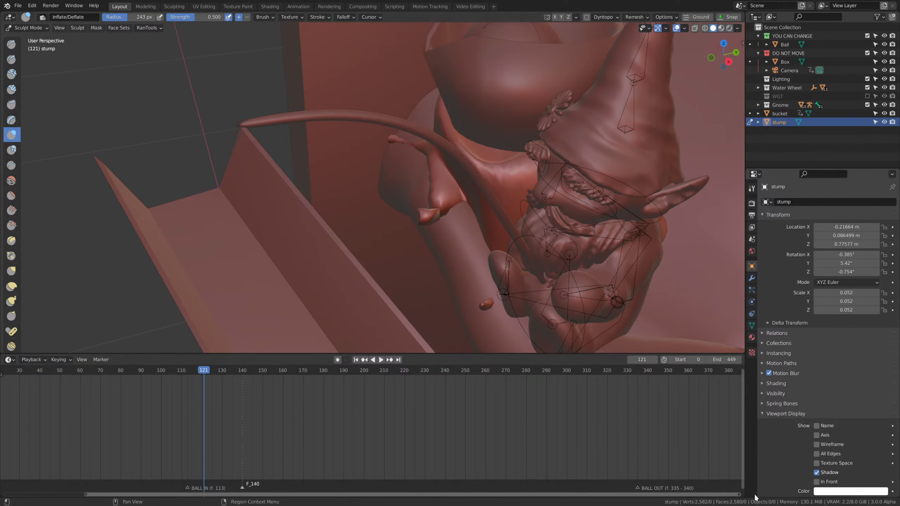
{"action": "middle_click_drag", "start_coordinate": [436, 199], "coordinate": [475, 193]}
{"action": "key", "text": "ctrl+r"}
Reshape the stump's roots around the ledge with the Grab brush and leave Sculpt Mode.
{"action": "key", "text": "g"}
{"action": "left_click_drag", "start_coordinate": [474, 213], "coordinate": [479, 231]}
{"action": "left_click_drag", "start_coordinate": [471, 212], "coordinate": [490, 262]}
{"action": "mouse_move", "coordinate": [490, 263]}
{"action": "middle_mouse_down"}
{"action": "mouse_move", "coordinate": [496, 251]}
{"action": "mouse_move", "coordinate": [552, 244]}
{"action": "mouse_move", "coordinate": [461, 226]}
{"action": "middle_mouse_up"}
{"action": "mouse_move", "coordinate": [467, 223]}
{"action": "left_mouse_down"}
{"action": "mouse_move", "coordinate": [512, 248]}
{"action": "mouse_move", "coordinate": [538, 249]}
{"action": "left_mouse_up"}
{"action": "mouse_move", "coordinate": [538, 248]}
{"action": "middle_mouse_down"}
{"action": "mouse_move", "coordinate": [511, 260]}
{"action": "mouse_move", "coordinate": [507, 281]}
{"action": "middle_mouse_up"}
{"action": "left_click_drag", "start_coordinate": [542, 305], "coordinate": [545, 339]}
{"action": "mouse_move", "coordinate": [545, 339]}
{"action": "middle_mouse_down"}
{"action": "mouse_move", "coordinate": [553, 328]}
{"action": "mouse_move", "coordinate": [513, 215]}
{"action": "middle_mouse_up"}
{"action": "left_click_drag", "start_coordinate": [499, 220], "coordinate": [480, 209]}
{"action": "middle_click_drag", "start_coordinate": [483, 223], "coordinate": [483, 142]}
{"action": "left_click_drag", "start_coordinate": [497, 216], "coordinate": [477, 238]}
{"action": "middle_click_drag", "start_coordinate": [478, 227], "coordinate": [454, 253]}
{"action": "left_click_drag", "start_coordinate": [410, 240], "coordinate": [440, 277]}
{"action": "middle_click_drag", "start_coordinate": [440, 278], "coordinate": [525, 214]}
{"action": "key", "text": "Tab"}
{"action": "key", "text": "Escape"}
{"action": "key", "text": "Tab"}
{"action": "left_click", "coordinate": [482, 182]}
{"action": "left_click", "coordinate": [531, 222]}
{"action": "left_click", "coordinate": [525, 153], "text": "shift"}
{"action": "middle_click_drag", "start_coordinate": [539, 173], "coordinate": [573, 211], "text": "shift"}
{"action": "key", "text": "shift+h"}
{"action": "left_click", "coordinate": [511, 194]}
{"action": "left_click", "coordinate": [560, 235], "text": "shift"}
{"action": "key", "text": "alt+h"}
{"action": "scroll", "coordinate": [567, 209], "scroll_direction": "down", "scroll_amount": 5}
Isolate the stump, the gnome and the large ledge beneath them by hiding the box, ball, camera and bucket.
{"action": "key", "text": "a"}
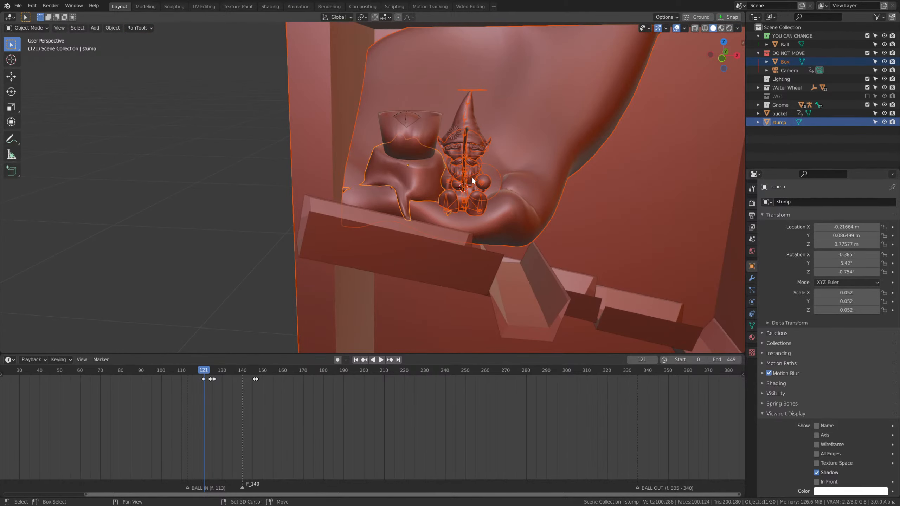
{"action": "left_click_drag", "start_coordinate": [289, 126], "coordinate": [315, 161], "text": "ctrl"}
{"action": "key", "text": "shift+h"}
{"action": "middle_click_drag", "start_coordinate": [458, 263], "coordinate": [416, 193]}
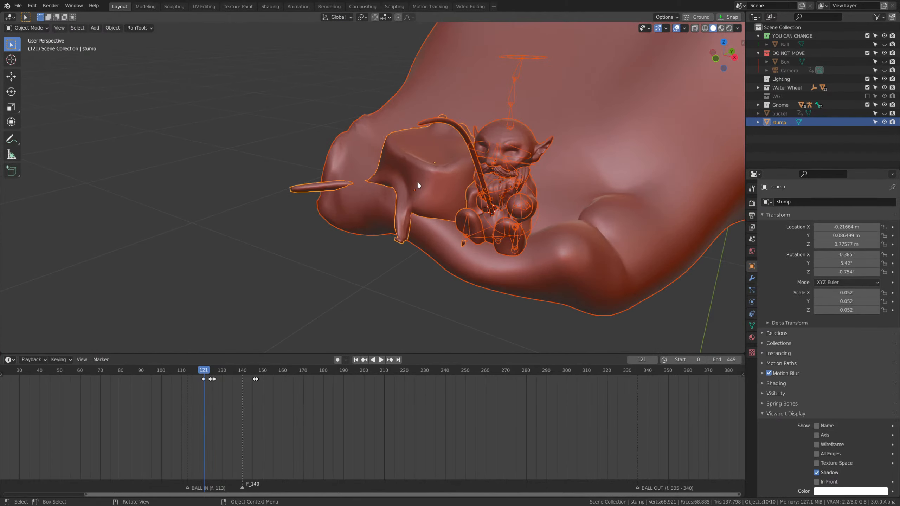
Open the stump in Sculpt Mode and pull its front root down over the ledge with the Grab brush at strength 0.4.
{"action": "left_click", "coordinate": [397, 185]}
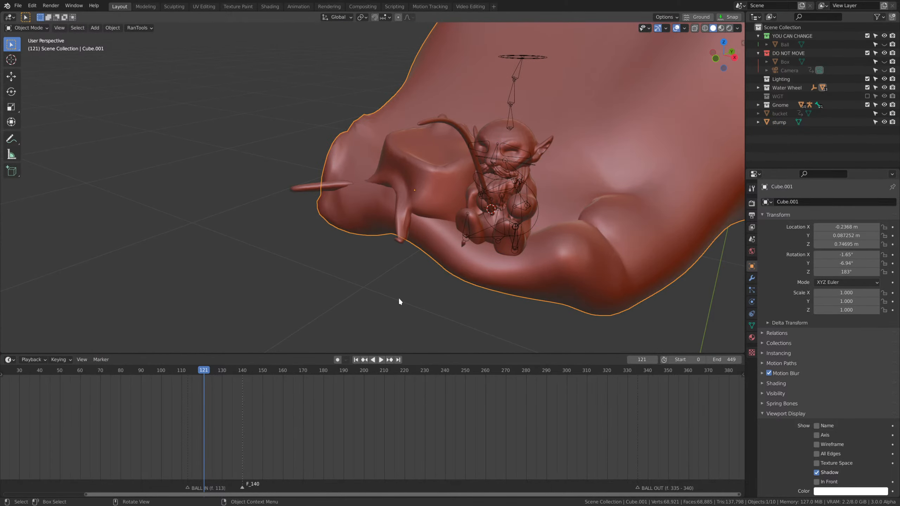
{"action": "middle_click_drag", "start_coordinate": [398, 301], "coordinate": [377, 204]}
{"action": "left_click", "coordinate": [417, 193]}
{"action": "key", "text": "ctrl+Tab"}
{"action": "left_click", "coordinate": [357, 165]}
{"action": "mouse_move", "coordinate": [358, 166]}
{"action": "middle_mouse_down"}
{"action": "mouse_move", "coordinate": [371, 211]}
{"action": "mouse_move", "coordinate": [314, 273]}
{"action": "mouse_move", "coordinate": [412, 261]}
{"action": "mouse_move", "coordinate": [397, 281]}
{"action": "mouse_move", "coordinate": [402, 291]}
{"action": "mouse_move", "coordinate": [383, 298]}
{"action": "mouse_move", "coordinate": [393, 313]}
{"action": "mouse_move", "coordinate": [398, 231]}
{"action": "mouse_move", "coordinate": [402, 261]}
{"action": "mouse_move", "coordinate": [358, 271]}
{"action": "mouse_move", "coordinate": [434, 278]}
{"action": "middle_mouse_up"}
{"action": "middle_click_drag", "start_coordinate": [429, 318], "coordinate": [482, 302]}
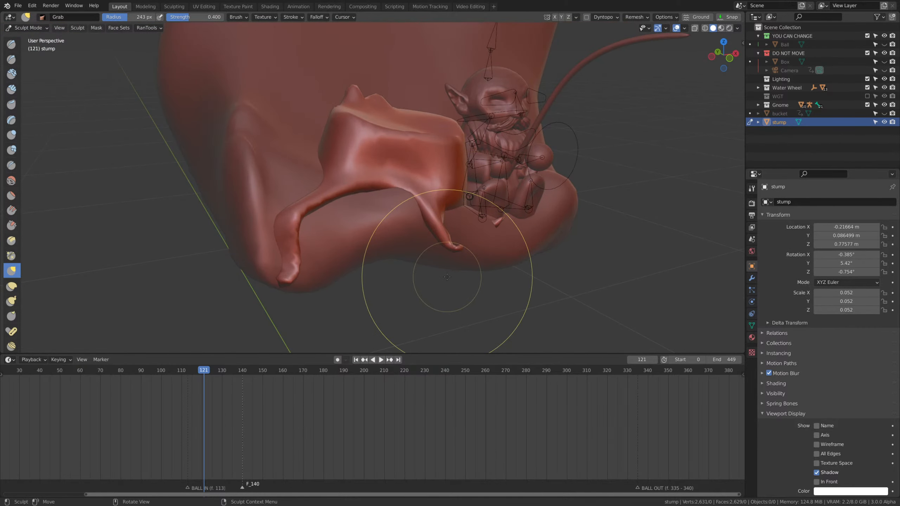
{"action": "middle_click_drag", "start_coordinate": [447, 277], "coordinate": [365, 260]}
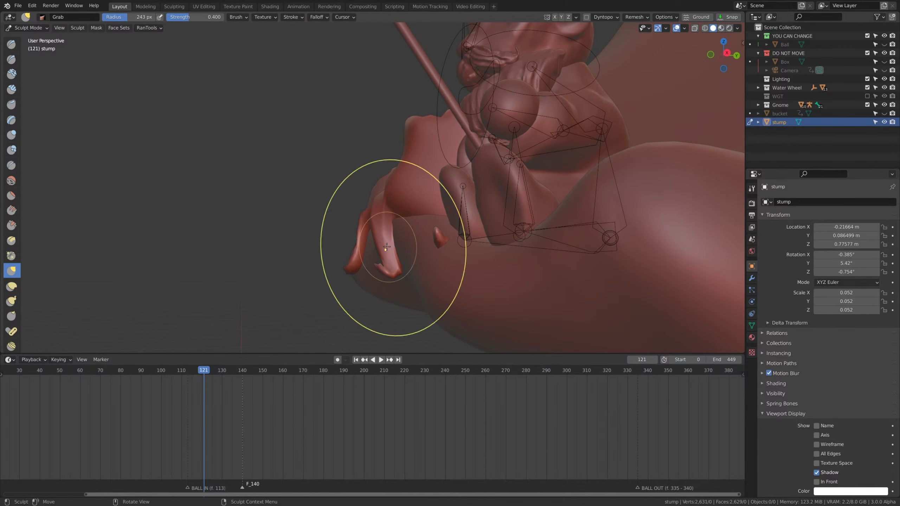
{"action": "middle_click_drag", "start_coordinate": [386, 247], "coordinate": [492, 331]}
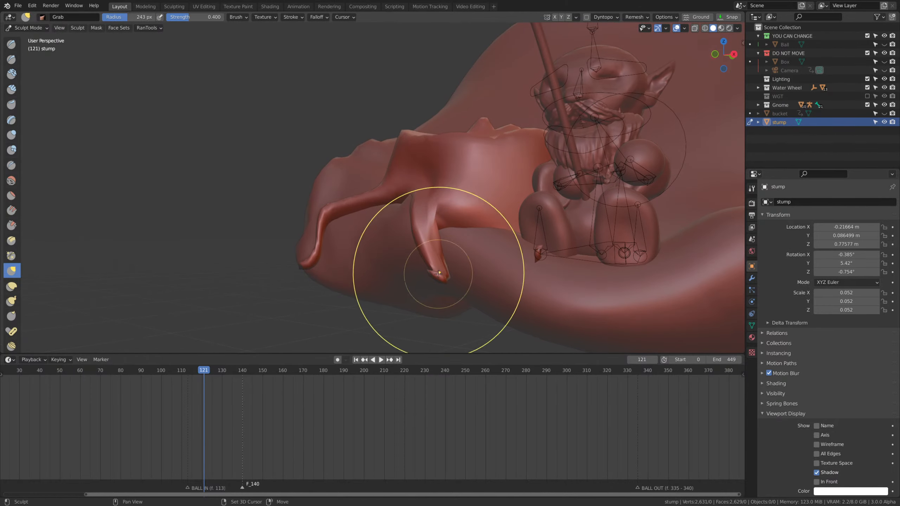
{"action": "middle_click_drag", "start_coordinate": [462, 235], "coordinate": [458, 272]}
Thicken the stump's front root and its join with the trunk using the Inflate brush at strength 0.5, reducing the radius to 98 px.
{"action": "key", "text": "i"}
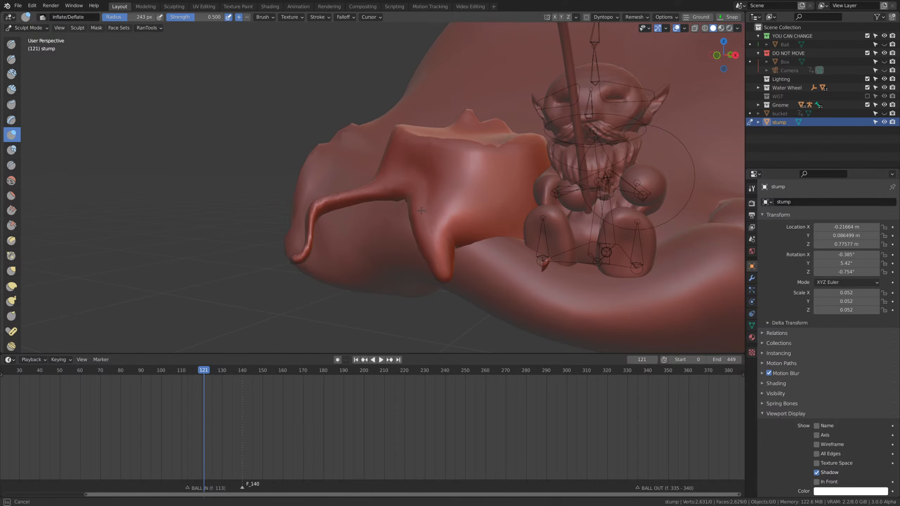
{"action": "middle_click_drag", "start_coordinate": [419, 227], "coordinate": [462, 261]}
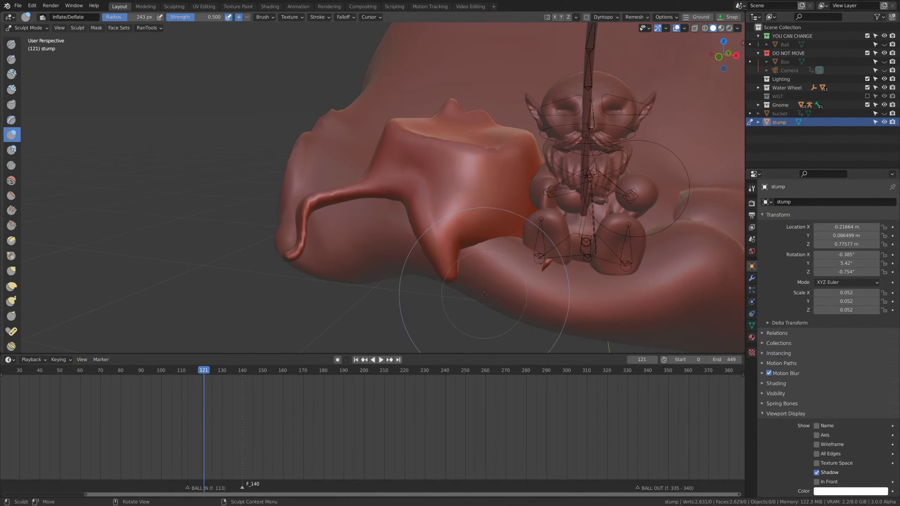
{"action": "mouse_move", "coordinate": [486, 279]}
{"action": "middle_mouse_down"}
{"action": "mouse_move", "coordinate": [502, 281]}
{"action": "mouse_move", "coordinate": [475, 238]}
{"action": "middle_mouse_up"}
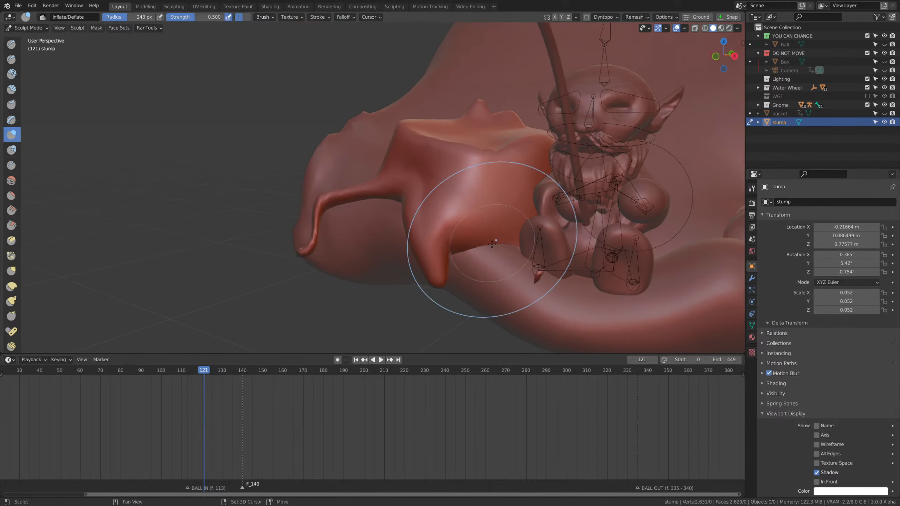
{"action": "middle_click_drag", "start_coordinate": [536, 277], "coordinate": [547, 275]}
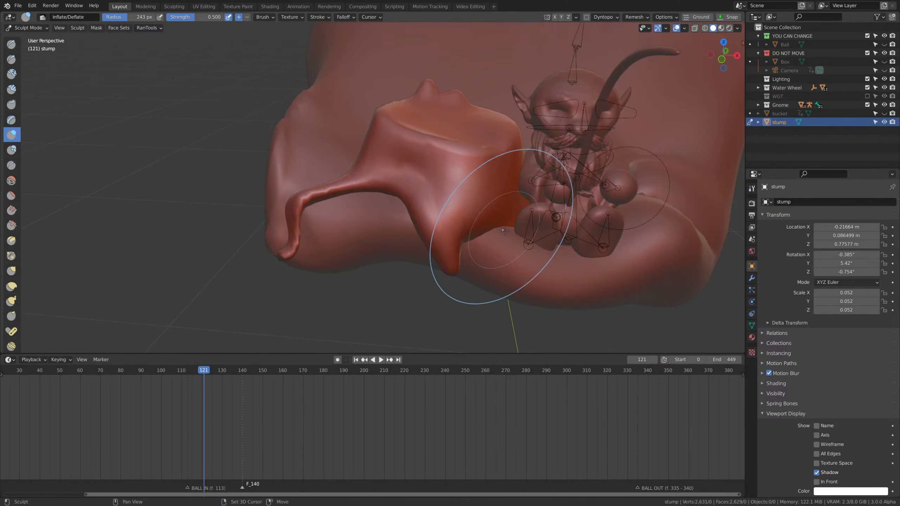
{"action": "middle_click_drag", "start_coordinate": [498, 242], "coordinate": [504, 265], "text": "shift"}
{"action": "key", "text": "f"}
{"action": "left_click", "coordinate": [452, 261]}
{"action": "mouse_move", "coordinate": [446, 217]}
{"action": "left_mouse_down"}
{"action": "mouse_move", "coordinate": [398, 188]}
{"action": "mouse_move", "coordinate": [390, 202]}
{"action": "left_mouse_up"}
{"action": "scroll", "coordinate": [486, 258], "scroll_direction": "up", "scroll_amount": 1}
{"action": "middle_click_drag", "start_coordinate": [465, 248], "coordinate": [430, 273]}
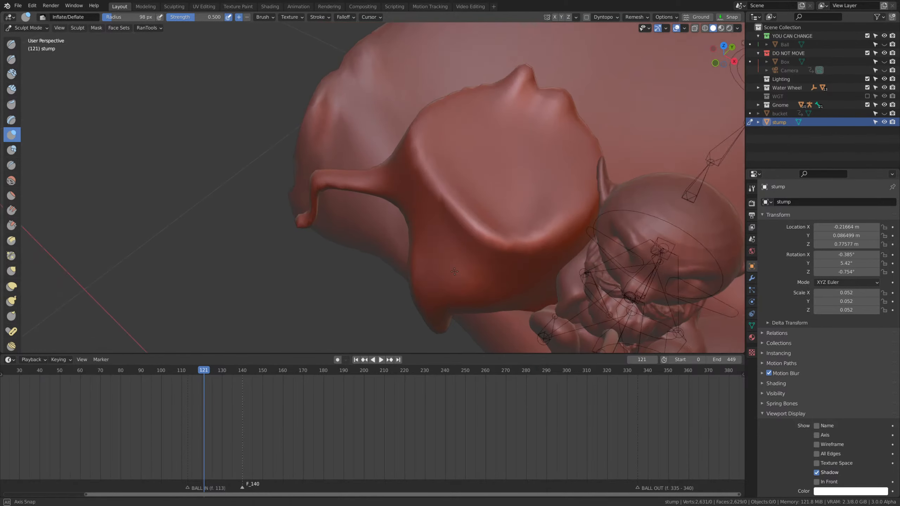
Carve along the rim of the stump's top face with the Draw Sharp brush at an 80 px radius and strength 0.5.
{"action": "left_click", "coordinate": [11, 58]}
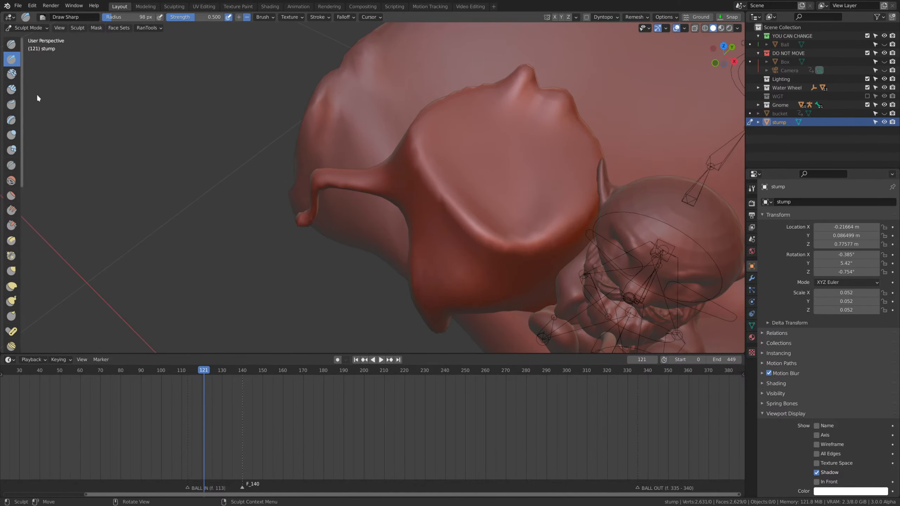
{"action": "scroll", "coordinate": [483, 209], "scroll_direction": "up", "scroll_amount": 2}
{"action": "key", "text": "f"}
{"action": "left_click", "coordinate": [501, 199]}
{"action": "left_click_drag", "start_coordinate": [484, 195], "coordinate": [455, 149]}
{"action": "mouse_move", "coordinate": [478, 206]}
{"action": "left_mouse_down"}
{"action": "mouse_move", "coordinate": [589, 248]}
{"action": "mouse_move", "coordinate": [696, 154]}
{"action": "left_mouse_up"}
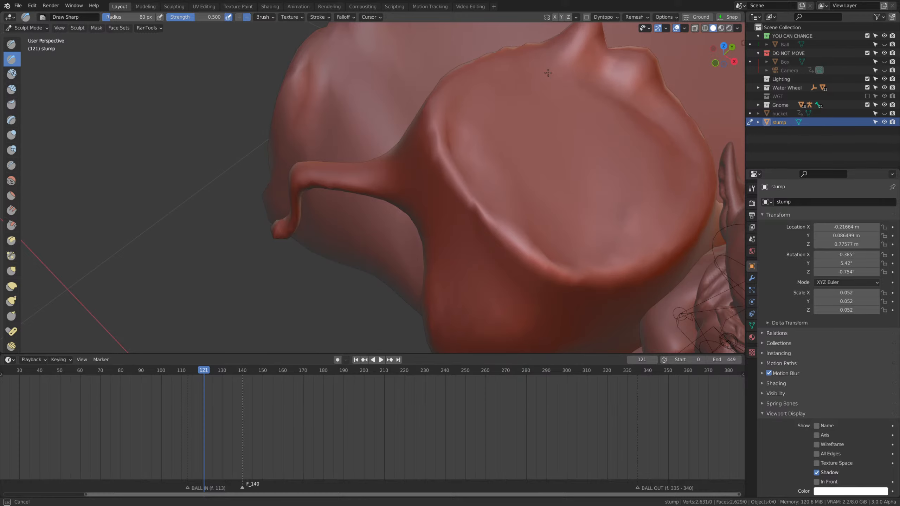
{"action": "mouse_move", "coordinate": [590, 93]}
{"action": "left_mouse_down"}
{"action": "mouse_move", "coordinate": [670, 114]}
{"action": "mouse_move", "coordinate": [680, 177]}
{"action": "left_mouse_up"}
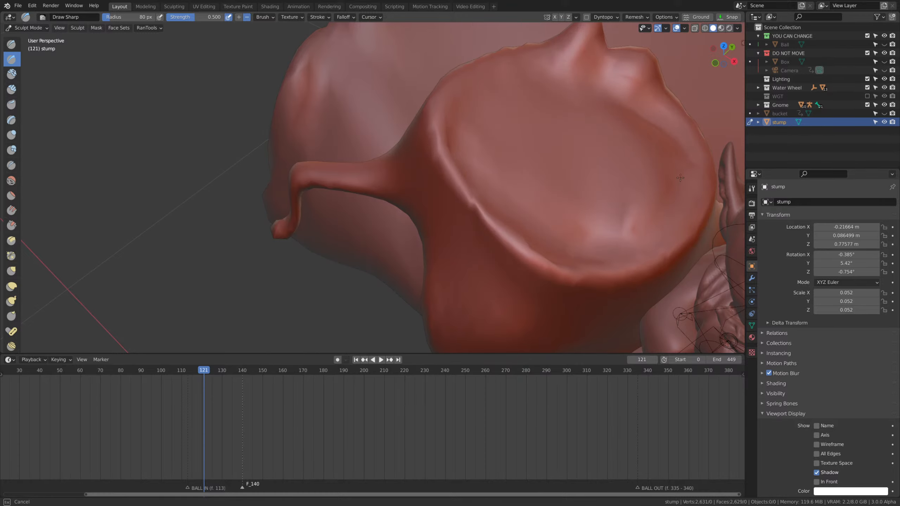
{"action": "left_click_drag", "start_coordinate": [516, 210], "coordinate": [555, 135]}
{"action": "middle_click_drag", "start_coordinate": [558, 129], "coordinate": [585, 94]}
{"action": "mouse_move", "coordinate": [482, 199]}
{"action": "left_mouse_down"}
{"action": "mouse_move", "coordinate": [512, 302]}
{"action": "mouse_move", "coordinate": [476, 213]}
{"action": "left_mouse_up"}
Carve vertical bark grooves down the front and side of the trunk with the Draw Sharp brush.
{"action": "mouse_move", "coordinate": [541, 237]}
{"action": "middle_mouse_down"}
{"action": "mouse_move", "coordinate": [510, 242]}
{"action": "mouse_move", "coordinate": [505, 257]}
{"action": "middle_mouse_up"}
{"action": "left_click_drag", "start_coordinate": [523, 223], "coordinate": [509, 311]}
{"action": "left_click_drag", "start_coordinate": [497, 254], "coordinate": [507, 302]}
{"action": "middle_click_drag", "start_coordinate": [553, 235], "coordinate": [537, 297]}
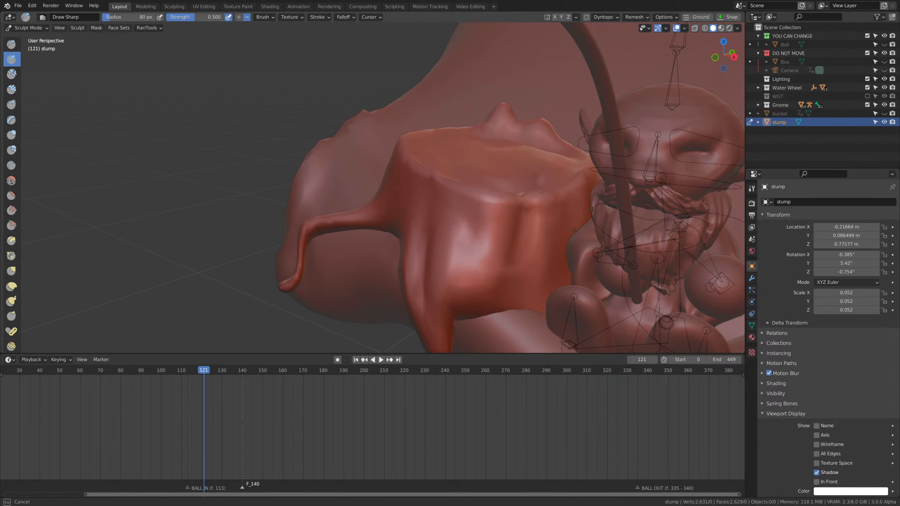
{"action": "middle_click_drag", "start_coordinate": [575, 230], "coordinate": [438, 165]}
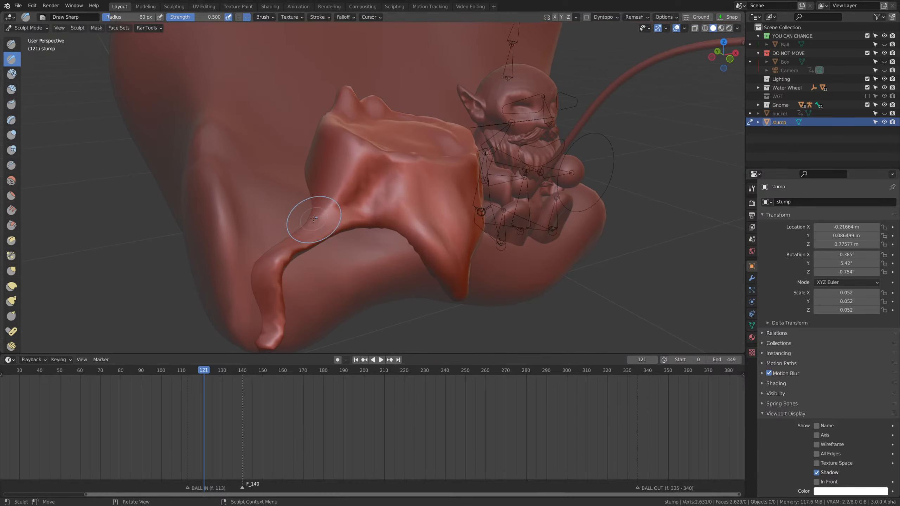
Thicken the stump's long outer root with the Inflate brush at a 211 px radius and strength 0.5.
{"action": "key", "text": "i"}
{"action": "key", "text": "f"}
{"action": "left_click", "coordinate": [381, 216]}
{"action": "mouse_move", "coordinate": [333, 216]}
{"action": "left_mouse_down"}
{"action": "mouse_move", "coordinate": [319, 214]}
{"action": "mouse_move", "coordinate": [330, 219]}
{"action": "left_mouse_up"}
{"action": "key", "text": "KP_0"}
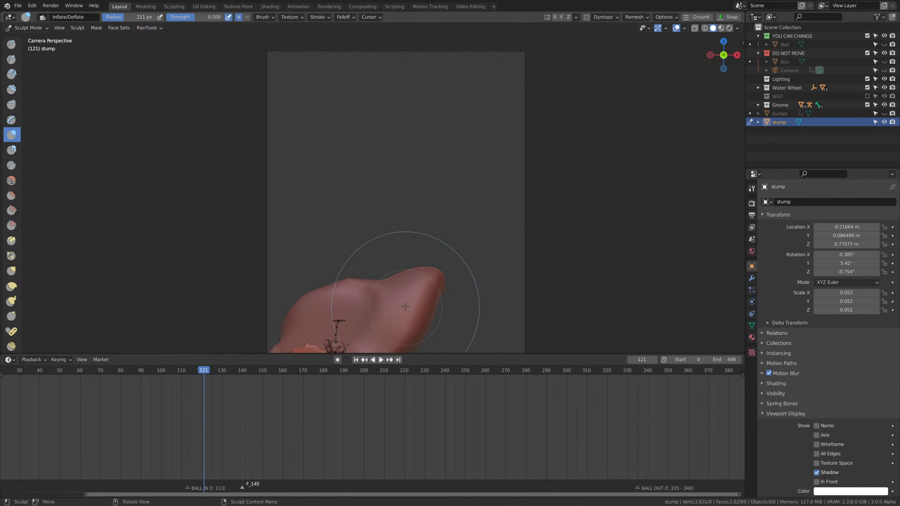
{"action": "middle_click_drag", "start_coordinate": [406, 307], "coordinate": [463, 207], "text": "shift"}
{"action": "key", "text": "KP_0"}
{"action": "middle_click_drag", "start_coordinate": [430, 247], "coordinate": [416, 261]}
Carve the trunk area above the arch between the two roots with the Draw Sharp brush at an adjusted radius.
{"action": "left_click", "coordinate": [11, 58]}
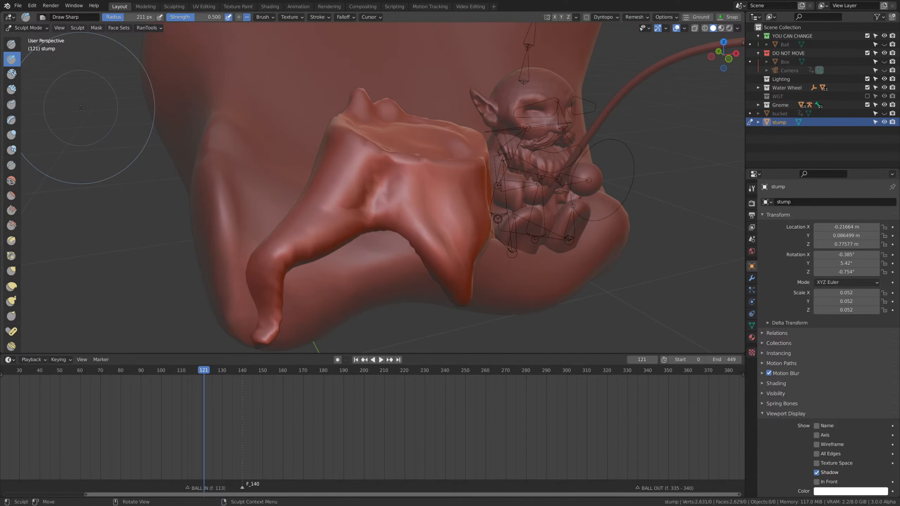
{"action": "mouse_move", "coordinate": [405, 236]}
{"action": "middle_mouse_down"}
{"action": "mouse_move", "coordinate": [392, 227]}
{"action": "mouse_move", "coordinate": [390, 257]}
{"action": "middle_mouse_up"}
{"action": "key", "text": "f"}
{"action": "left_click", "coordinate": [396, 240]}
{"action": "left_click_drag", "start_coordinate": [402, 248], "coordinate": [388, 270]}
Reshape the arch between the stump's two roots with the Grab brush at a 196 px radius.
{"action": "key", "text": "g"}
{"action": "key", "text": "f"}
{"action": "left_click", "coordinate": [454, 276]}
{"action": "mouse_move", "coordinate": [429, 279]}
{"action": "middle_mouse_down"}
{"action": "mouse_move", "coordinate": [414, 270]}
{"action": "mouse_move", "coordinate": [414, 256]}
{"action": "middle_mouse_up"}
{"action": "left_click_drag", "start_coordinate": [412, 264], "coordinate": [402, 283]}
{"action": "left_click_drag", "start_coordinate": [401, 285], "coordinate": [426, 283]}
{"action": "middle_click_drag", "start_coordinate": [426, 283], "coordinate": [458, 293]}
Switch back to the Draw Sharp brush and voxel-remesh the stump at a voxel size of 0.05 m.
{"action": "key", "text": "shift+space"}
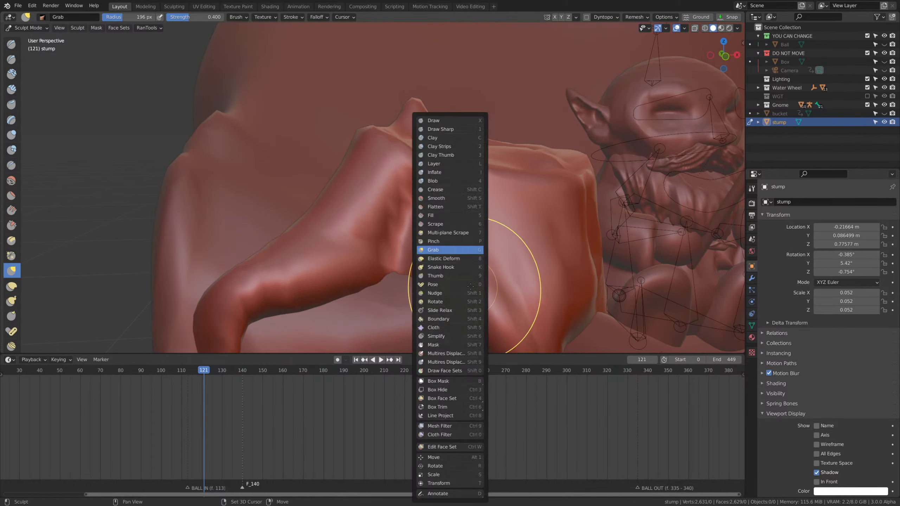
{"action": "key", "text": "1"}
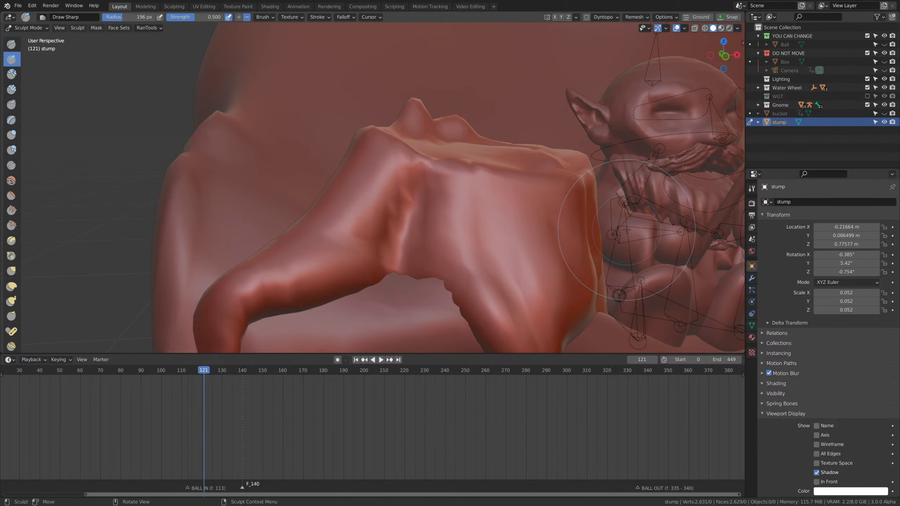
{"action": "scroll", "coordinate": [333, 225], "scroll_direction": "down", "scroll_amount": 4}
{"action": "middle_click_drag", "start_coordinate": [333, 226], "coordinate": [425, 227]}
{"action": "scroll", "coordinate": [460, 195], "scroll_direction": "up", "scroll_amount": 2}
{"action": "left_click", "coordinate": [643, 16]}
{"action": "right_click", "coordinate": [655, 64]}
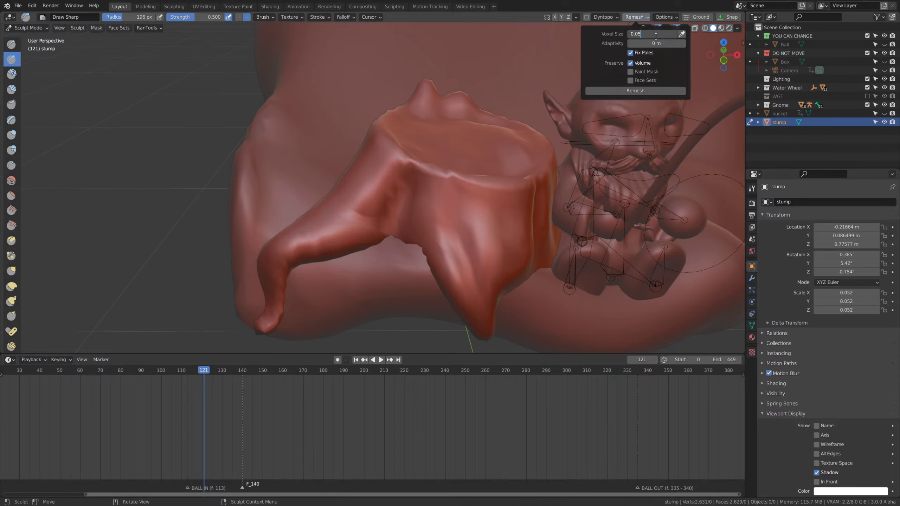
{"action": "left_click", "coordinate": [620, 90]}
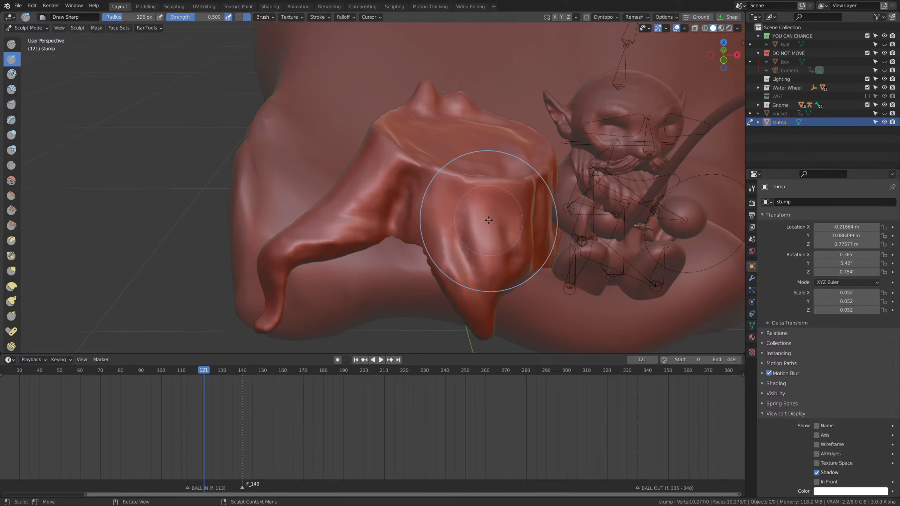
Brush over the stump's long outer root with the Simplify brush at a 149 px radius.
{"action": "key", "text": "shift+space"}
{"action": "left_click", "coordinate": [319, 252]}
{"action": "scroll", "coordinate": [319, 248], "scroll_direction": "up", "scroll_amount": 1}
{"action": "middle_click_drag", "start_coordinate": [345, 238], "coordinate": [393, 236], "text": "shift"}
{"action": "key", "text": "f"}
{"action": "left_click", "coordinate": [353, 240]}
{"action": "key", "text": "f"}
{"action": "left_click", "coordinate": [372, 263]}
{"action": "left_click_drag", "start_coordinate": [320, 265], "coordinate": [349, 256]}
{"action": "mouse_move", "coordinate": [351, 255]}
{"action": "left_mouse_down"}
{"action": "mouse_move", "coordinate": [376, 243]}
{"action": "mouse_move", "coordinate": [351, 261]}
{"action": "left_mouse_up"}
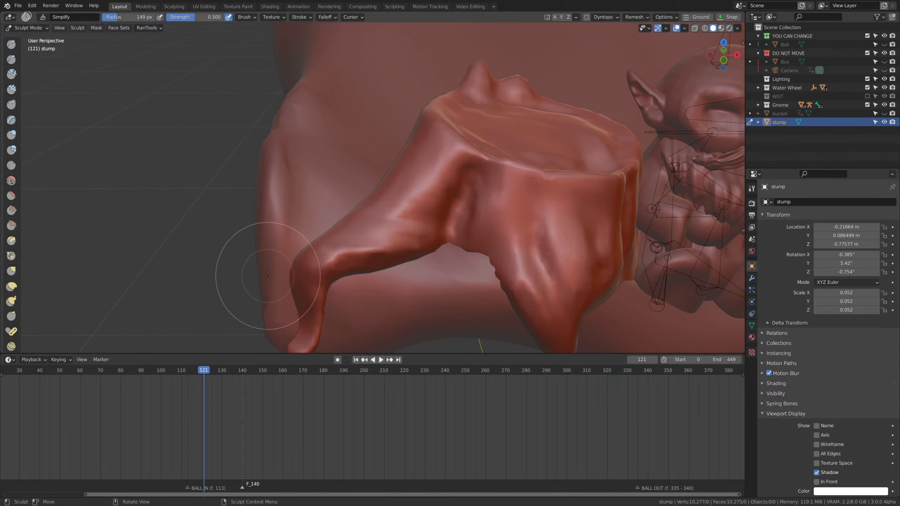
Even out the surface of the long outer root, using the Flatten brush at strength 0.5.
{"action": "key", "text": "shift+space"}
{"action": "mouse_move", "coordinate": [387, 244]}
{"action": "left_mouse_down"}
{"action": "mouse_move", "coordinate": [335, 259]}
{"action": "mouse_move", "coordinate": [390, 245]}
{"action": "mouse_move", "coordinate": [368, 234]}
{"action": "mouse_move", "coordinate": [379, 219]}
{"action": "left_mouse_up"}
{"action": "left_click", "coordinate": [11, 196]}
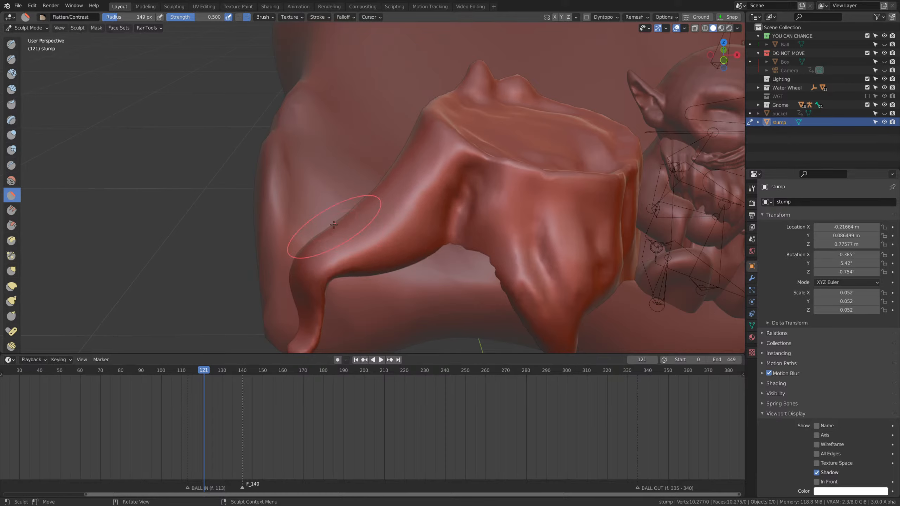
{"action": "middle_click_drag", "start_coordinate": [385, 233], "coordinate": [383, 229]}
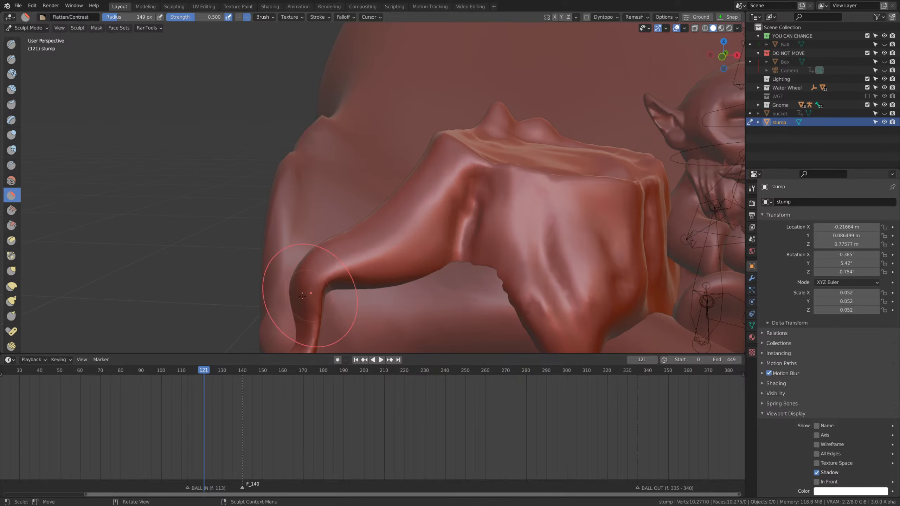
Inflate the bend of the long outer root and reshape it with the Grab brush at a 263 px radius.
{"action": "key", "text": "i"}
{"action": "left_click_drag", "start_coordinate": [321, 286], "coordinate": [338, 273]}
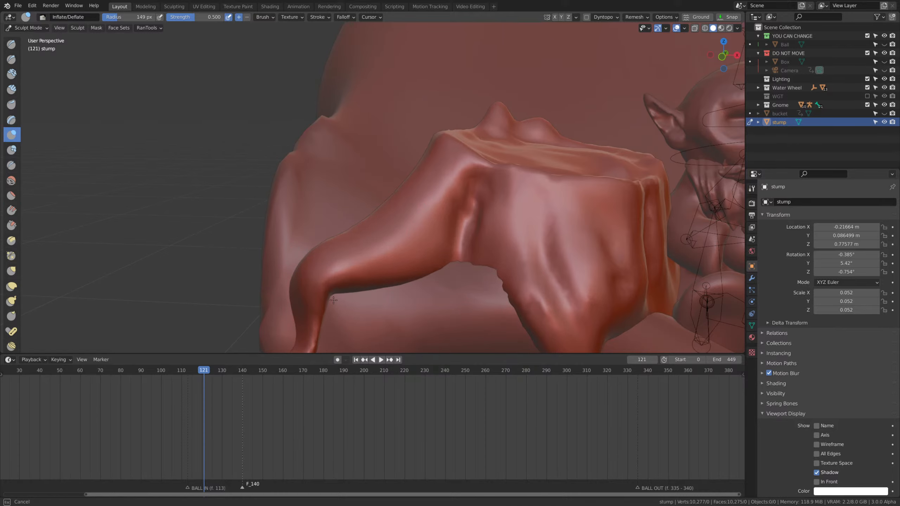
{"action": "left_click_drag", "start_coordinate": [302, 296], "coordinate": [312, 292]}
{"action": "middle_click_drag", "start_coordinate": [348, 279], "coordinate": [335, 263]}
{"action": "key", "text": "g"}
{"action": "left_click_drag", "start_coordinate": [338, 272], "coordinate": [324, 283]}
{"action": "middle_click_drag", "start_coordinate": [309, 289], "coordinate": [324, 299]}
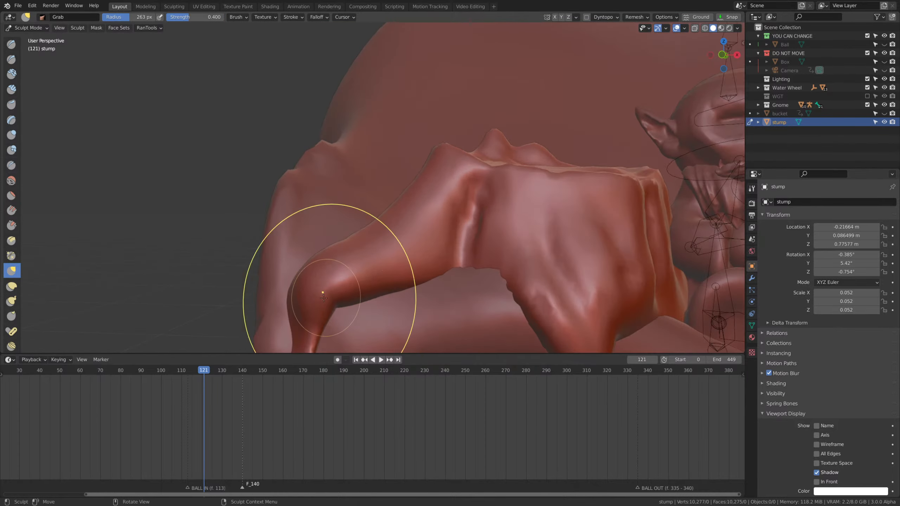
Carve lengthwise bark grooves along the long outer root up to the trunk with the Draw Sharp brush at a 65 px radius.
{"action": "left_click", "coordinate": [13, 61]}
{"action": "middle_click_drag", "start_coordinate": [388, 265], "coordinate": [356, 289]}
{"action": "left_click_drag", "start_coordinate": [410, 226], "coordinate": [447, 162]}
{"action": "mouse_move", "coordinate": [334, 298]}
{"action": "left_mouse_down"}
{"action": "mouse_move", "coordinate": [439, 177]}
{"action": "mouse_move", "coordinate": [350, 282]}
{"action": "mouse_move", "coordinate": [444, 157]}
{"action": "left_mouse_up"}
{"action": "middle_click_drag", "start_coordinate": [444, 158], "coordinate": [469, 177]}
{"action": "left_click_drag", "start_coordinate": [387, 120], "coordinate": [305, 324]}
{"action": "mouse_move", "coordinate": [304, 323]}
{"action": "middle_mouse_down"}
{"action": "mouse_move", "coordinate": [426, 245]}
{"action": "mouse_move", "coordinate": [486, 284]}
{"action": "mouse_move", "coordinate": [445, 222]}
{"action": "middle_mouse_up"}
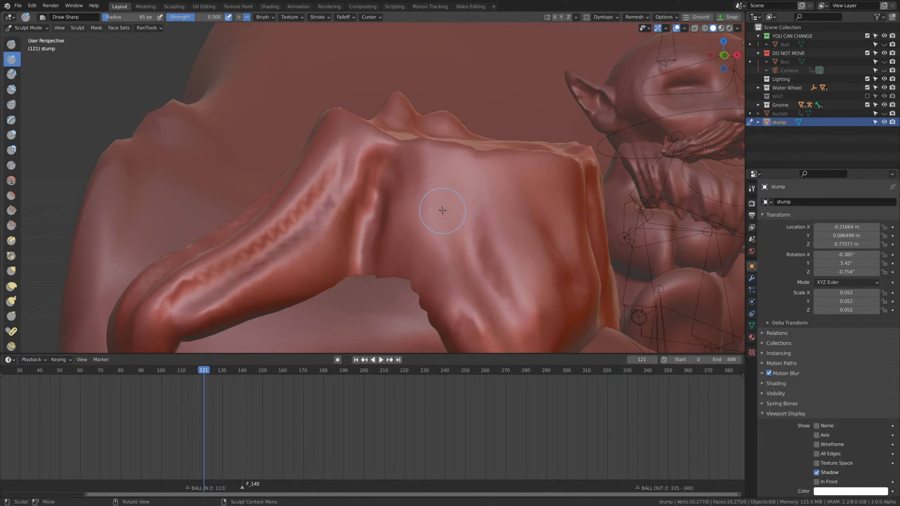
Carve bark grooves down the trunk's front and into the front root with the Draw Sharp brush.
{"action": "scroll", "coordinate": [458, 255], "scroll_direction": "down", "scroll_amount": 1}
{"action": "left_click_drag", "start_coordinate": [436, 195], "coordinate": [494, 323]}
{"action": "mouse_move", "coordinate": [495, 322]}
{"action": "left_mouse_down"}
{"action": "mouse_move", "coordinate": [449, 179]}
{"action": "mouse_move", "coordinate": [494, 319]}
{"action": "mouse_move", "coordinate": [498, 305]}
{"action": "left_mouse_up"}
{"action": "mouse_move", "coordinate": [520, 268]}
{"action": "middle_mouse_down"}
{"action": "mouse_move", "coordinate": [513, 276]}
{"action": "mouse_move", "coordinate": [514, 259]}
{"action": "middle_mouse_up"}
{"action": "scroll", "coordinate": [446, 253], "scroll_direction": "down", "scroll_amount": 4}
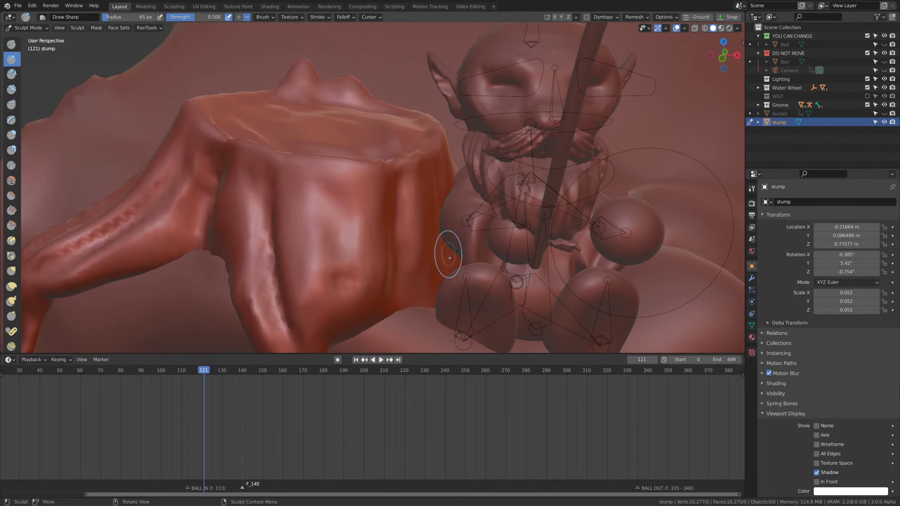
{"action": "middle_click_drag", "start_coordinate": [446, 262], "coordinate": [460, 266]}
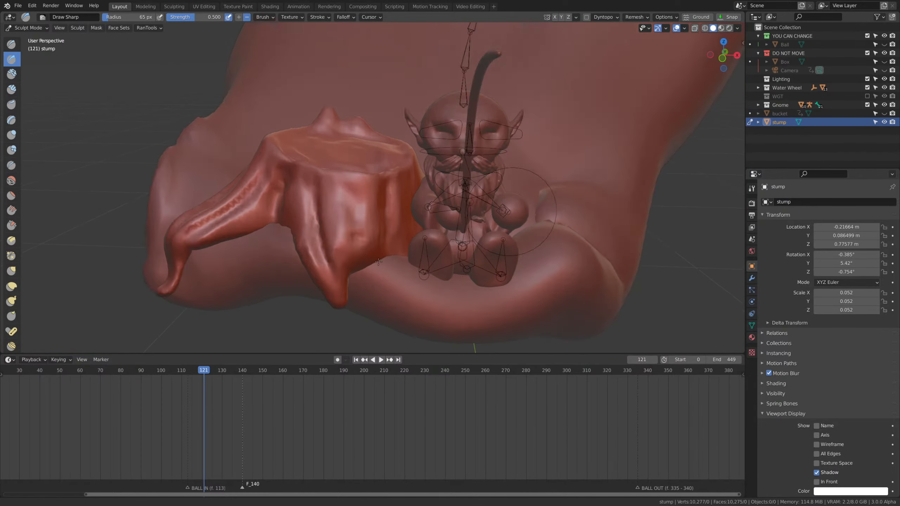
Add more vertical grooves and rim notches to the trunk side facing the gnome with the Draw Sharp brush.
{"action": "scroll", "coordinate": [433, 263], "scroll_direction": "up", "scroll_amount": 3}
{"action": "mouse_move", "coordinate": [324, 180]}
{"action": "left_mouse_down"}
{"action": "mouse_move", "coordinate": [335, 225]}
{"action": "mouse_move", "coordinate": [318, 158]}
{"action": "mouse_move", "coordinate": [331, 169]}
{"action": "left_mouse_up"}
{"action": "mouse_move", "coordinate": [357, 285]}
{"action": "middle_mouse_down"}
{"action": "mouse_move", "coordinate": [405, 257]}
{"action": "mouse_move", "coordinate": [486, 280]}
{"action": "middle_mouse_up"}
{"action": "middle_click_drag", "start_coordinate": [518, 320], "coordinate": [510, 313]}
{"action": "left_click_drag", "start_coordinate": [512, 313], "coordinate": [477, 182]}
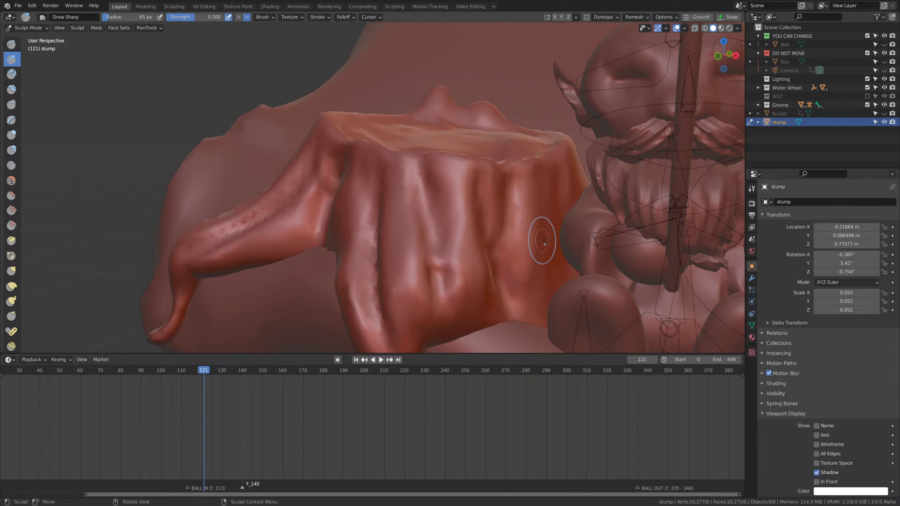
{"action": "middle_click_drag", "start_coordinate": [559, 243], "coordinate": [508, 221], "text": "shift"}
{"action": "mouse_move", "coordinate": [470, 143]}
{"action": "left_mouse_down"}
{"action": "mouse_move", "coordinate": [486, 236]}
{"action": "mouse_move", "coordinate": [494, 146]}
{"action": "left_mouse_up"}
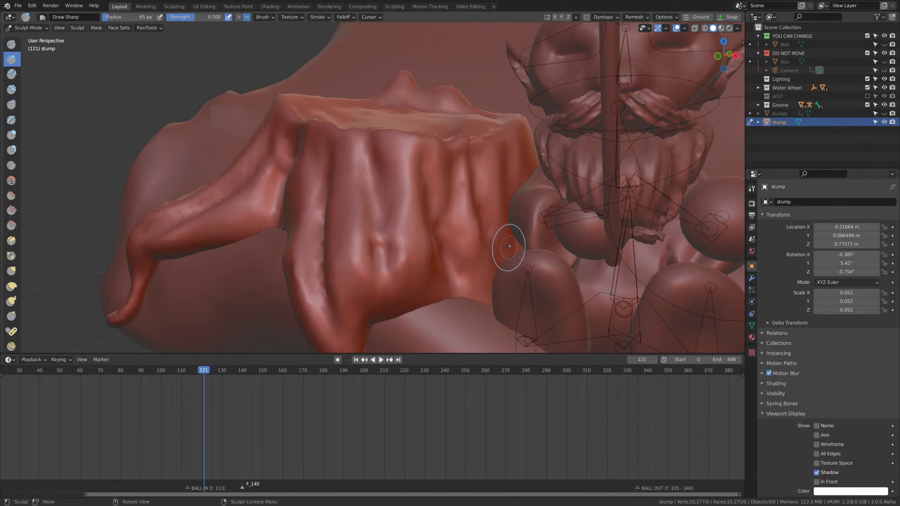
{"action": "middle_click_drag", "start_coordinate": [508, 247], "coordinate": [536, 271]}
Deepen the bark grooves below the rim and where the long outer root meets the trunk.
{"action": "mouse_move", "coordinate": [392, 279]}
{"action": "left_mouse_down"}
{"action": "mouse_move", "coordinate": [355, 174]}
{"action": "mouse_move", "coordinate": [376, 249]}
{"action": "left_mouse_up"}
{"action": "middle_click_drag", "start_coordinate": [384, 236], "coordinate": [414, 214]}
{"action": "mouse_move", "coordinate": [339, 273]}
{"action": "left_mouse_down"}
{"action": "mouse_move", "coordinate": [315, 153]}
{"action": "mouse_move", "coordinate": [287, 133]}
{"action": "left_mouse_up"}
{"action": "middle_click_drag", "start_coordinate": [312, 184], "coordinate": [331, 231]}
{"action": "left_click_drag", "start_coordinate": [260, 262], "coordinate": [271, 220]}
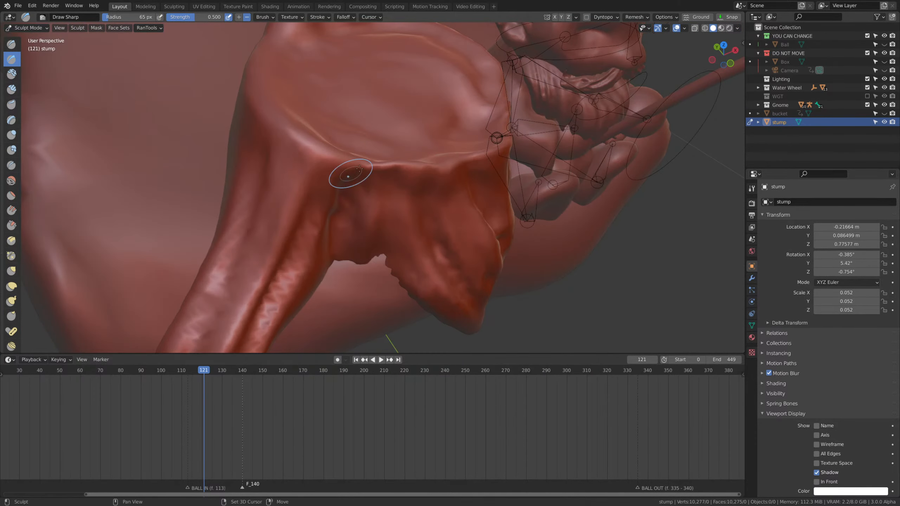
Resize the Draw Sharp brush and carve curved growth rings into the stump's top face.
{"action": "middle_click_drag", "start_coordinate": [352, 176], "coordinate": [366, 248]}
{"action": "key", "text": "f"}
{"action": "left_click", "coordinate": [379, 250]}
{"action": "mouse_move", "coordinate": [332, 248]}
{"action": "left_mouse_down"}
{"action": "mouse_move", "coordinate": [306, 213]}
{"action": "mouse_move", "coordinate": [375, 106]}
{"action": "mouse_move", "coordinate": [496, 170]}
{"action": "mouse_move", "coordinate": [467, 244]}
{"action": "left_mouse_up"}
{"action": "mouse_move", "coordinate": [484, 213]}
{"action": "left_mouse_down"}
{"action": "mouse_move", "coordinate": [360, 185]}
{"action": "mouse_move", "coordinate": [396, 157]}
{"action": "mouse_move", "coordinate": [404, 210]}
{"action": "left_mouse_up"}
{"action": "mouse_move", "coordinate": [418, 228]}
{"action": "middle_mouse_down", "text": "shift"}
{"action": "mouse_move", "coordinate": [456, 296]}
{"action": "mouse_move", "coordinate": [462, 261]}
{"action": "mouse_move", "coordinate": [470, 306]}
{"action": "middle_mouse_up", "text": "shift"}
{"action": "mouse_move", "coordinate": [469, 258]}
{"action": "left_mouse_down"}
{"action": "mouse_move", "coordinate": [443, 254]}
{"action": "mouse_move", "coordinate": [469, 226]}
{"action": "mouse_move", "coordinate": [527, 248]}
{"action": "mouse_move", "coordinate": [396, 177]}
{"action": "mouse_move", "coordinate": [454, 256]}
{"action": "left_mouse_up"}
{"action": "middle_click_drag", "start_coordinate": [454, 255], "coordinate": [437, 224]}
Pull the tall splinter at the back of the stump's rim higher with the Grab brush at a 170 px radius.
{"action": "scroll", "coordinate": [397, 185], "scroll_direction": "up", "scroll_amount": 2}
{"action": "middle_click_drag", "start_coordinate": [394, 165], "coordinate": [396, 134]}
{"action": "key", "text": "g"}
{"action": "key", "text": "f"}
{"action": "left_click", "coordinate": [421, 134]}
{"action": "left_click_drag", "start_coordinate": [403, 123], "coordinate": [404, 101]}
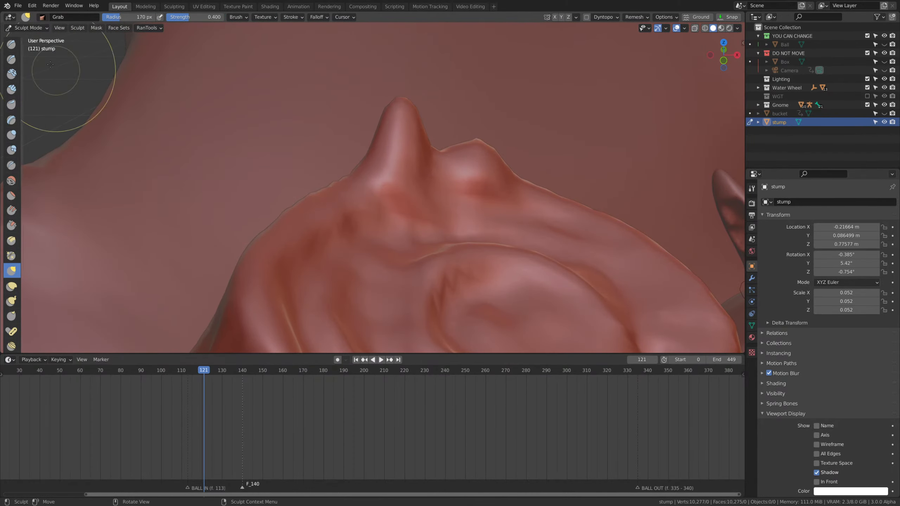
Carve grooves into the rim's back splinters and along the top edge with the Draw Sharp brush at a 108 px radius.
{"action": "left_click", "coordinate": [12, 59]}
{"action": "mouse_move", "coordinate": [398, 177]}
{"action": "left_mouse_down"}
{"action": "mouse_move", "coordinate": [397, 149]}
{"action": "mouse_move", "coordinate": [412, 181]}
{"action": "mouse_move", "coordinate": [394, 170]}
{"action": "mouse_move", "coordinate": [349, 236]}
{"action": "mouse_move", "coordinate": [436, 177]}
{"action": "mouse_move", "coordinate": [508, 179]}
{"action": "mouse_move", "coordinate": [450, 169]}
{"action": "mouse_move", "coordinate": [384, 197]}
{"action": "mouse_move", "coordinate": [278, 265]}
{"action": "left_mouse_up"}
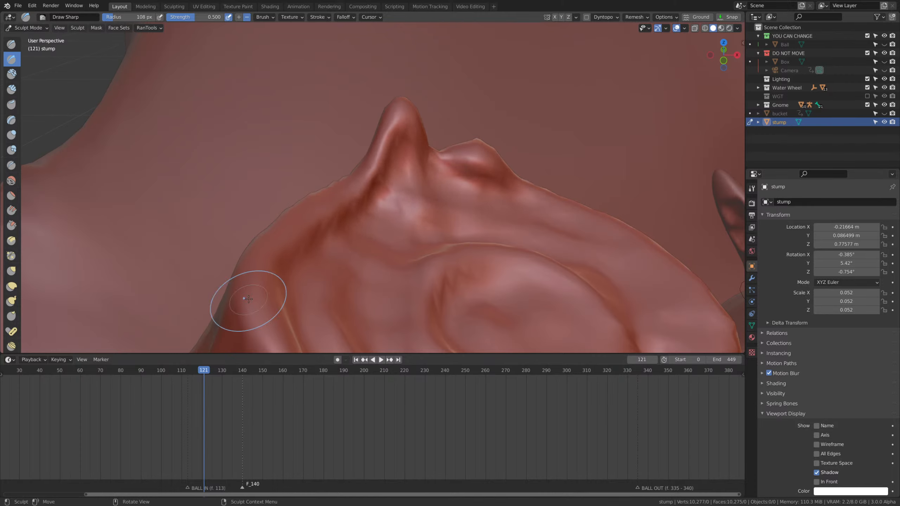
{"action": "scroll", "coordinate": [311, 189], "scroll_direction": "down", "scroll_amount": 5}
{"action": "middle_click_drag", "start_coordinate": [422, 184], "coordinate": [444, 171]}
{"action": "scroll", "coordinate": [444, 172], "scroll_direction": "up", "scroll_amount": 1}
{"action": "middle_click_drag", "start_coordinate": [312, 325], "coordinate": [316, 342]}
{"action": "scroll", "coordinate": [336, 243], "scroll_direction": "up", "scroll_amount": 2}
{"action": "middle_click_drag", "start_coordinate": [335, 243], "coordinate": [321, 266]}
Sharpen the stump's top rim with the Crease brush at strength 0.25 and return the stump to Object Mode.
{"action": "key", "text": "shift+c"}
{"action": "left_click_drag", "start_coordinate": [321, 280], "coordinate": [313, 271]}
{"action": "middle_click_drag", "start_coordinate": [313, 271], "coordinate": [311, 239]}
{"action": "key", "text": "Tab"}
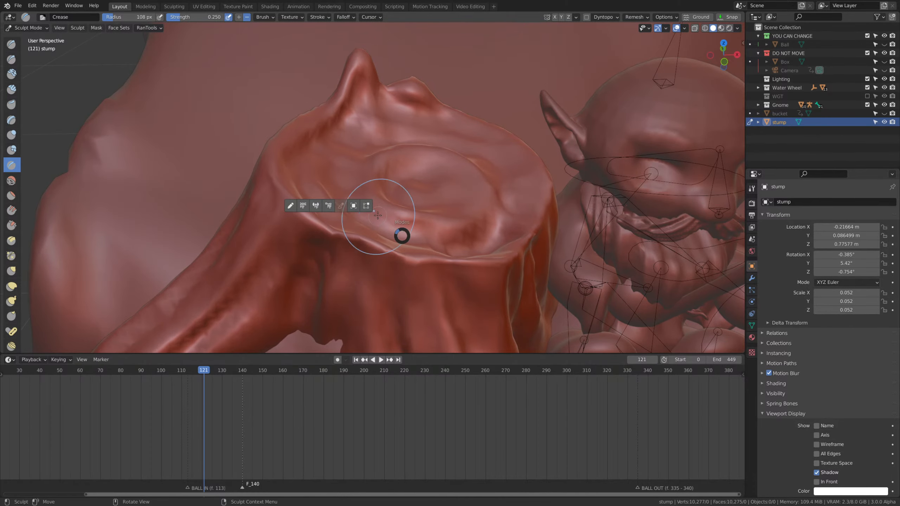
{"action": "left_click", "coordinate": [366, 201]}
{"action": "scroll", "coordinate": [366, 199], "scroll_direction": "down", "scroll_amount": 5}
{"action": "middle_click_drag", "start_coordinate": [434, 229], "coordinate": [443, 201]}
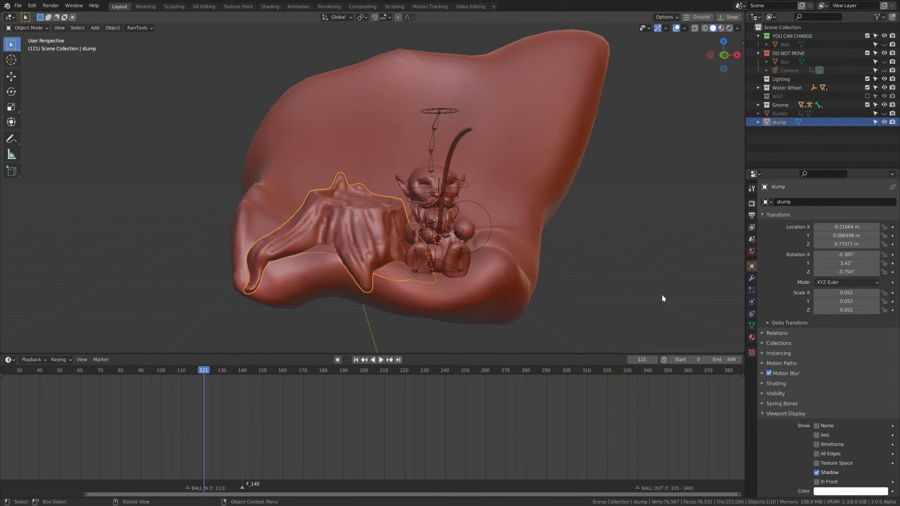
Reveal all hidden objects and frame the bucket, stump and gnome through the scene camera.
{"action": "key", "text": "KP_0"}
{"action": "left_click", "coordinate": [494, 277]}
{"action": "middle_click_drag", "start_coordinate": [495, 279], "coordinate": [508, 249], "text": "shift"}
{"action": "scroll", "coordinate": [510, 249], "scroll_direction": "up", "scroll_amount": 3}
{"action": "key", "text": "alt+h"}
{"action": "left_click_drag", "start_coordinate": [566, 276], "coordinate": [573, 289]}
{"action": "scroll", "coordinate": [466, 256], "scroll_direction": "up", "scroll_amount": 1}
{"action": "middle_click_drag", "start_coordinate": [466, 257], "coordinate": [478, 219], "text": "shift"}
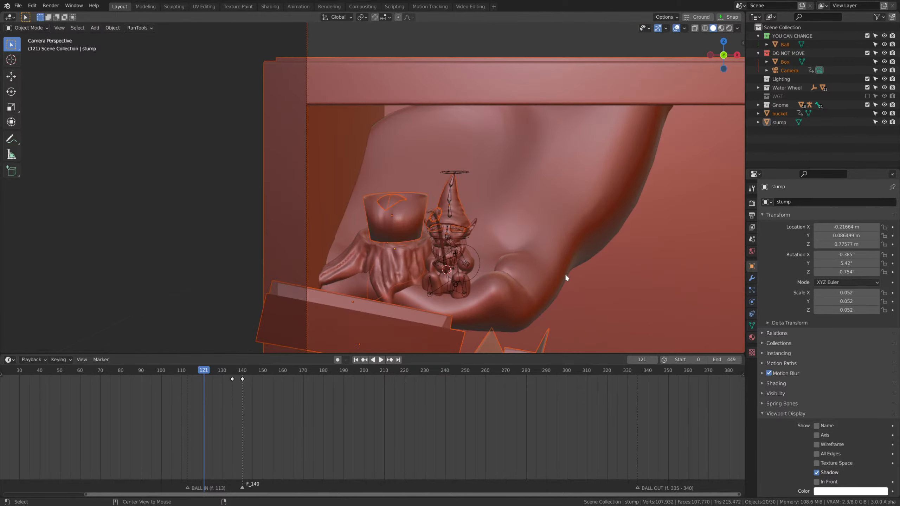
Preview the camera view in rendered shading and return to solid shading.
{"action": "key", "text": "z"}
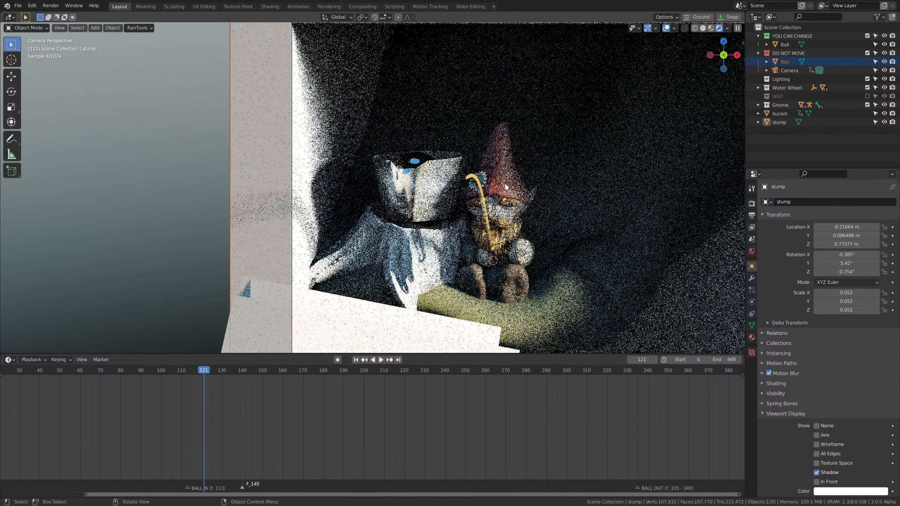
{"action": "key", "text": "z"}
{"action": "left_click", "coordinate": [526, 195]}
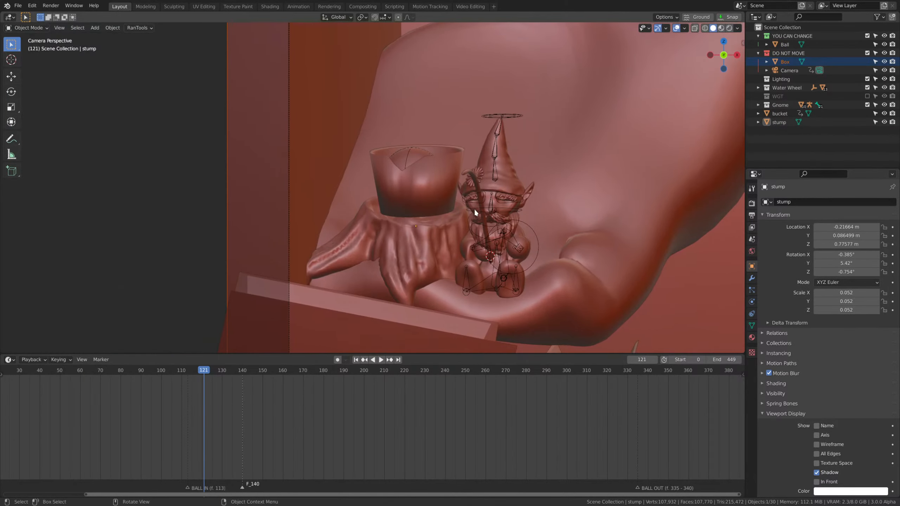
Put the stump into Sculpt Mode and set the Grab brush radius to 347 px.
{"action": "scroll", "coordinate": [475, 208], "scroll_direction": "up", "scroll_amount": 2}
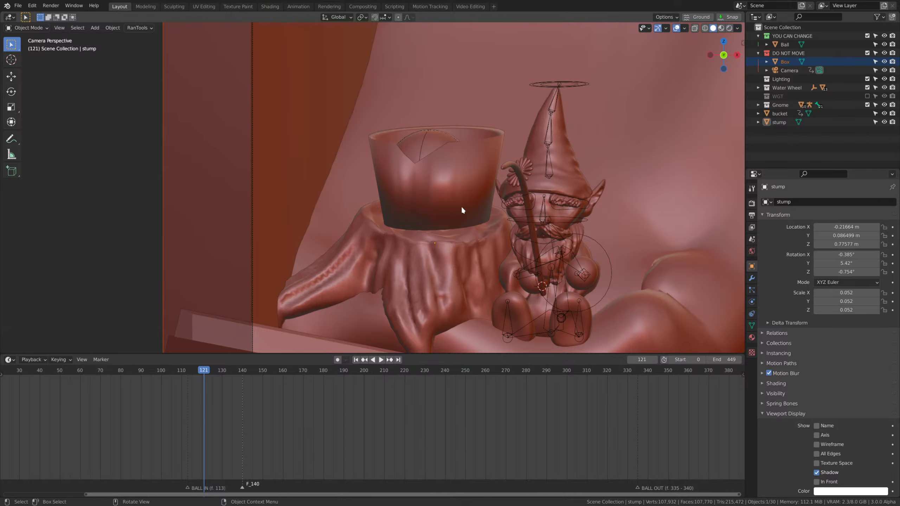
{"action": "left_click", "coordinate": [456, 249]}
{"action": "left_click", "coordinate": [461, 253]}
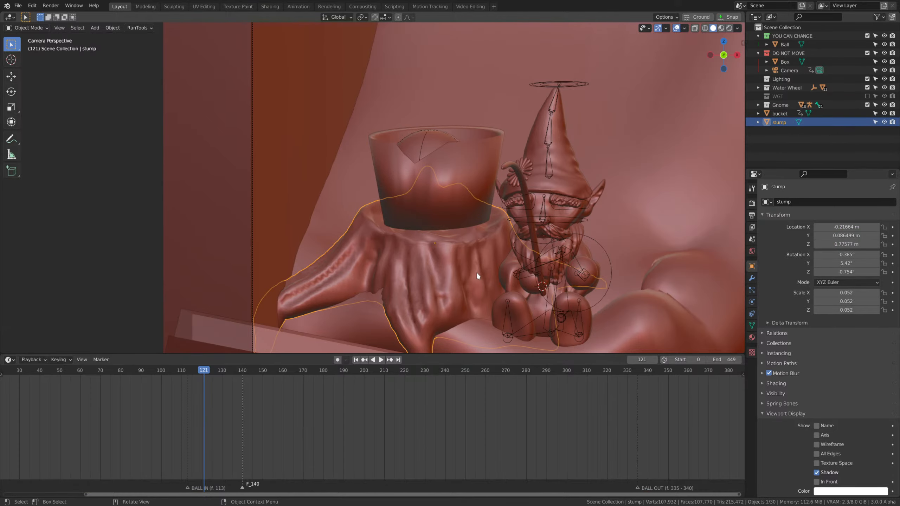
{"action": "middle_click_drag", "start_coordinate": [466, 267], "coordinate": [487, 240], "text": "shift"}
{"action": "scroll", "coordinate": [488, 240], "scroll_direction": "up", "scroll_amount": 2}
{"action": "key", "text": "Tab"}
{"action": "left_click", "coordinate": [403, 214]}
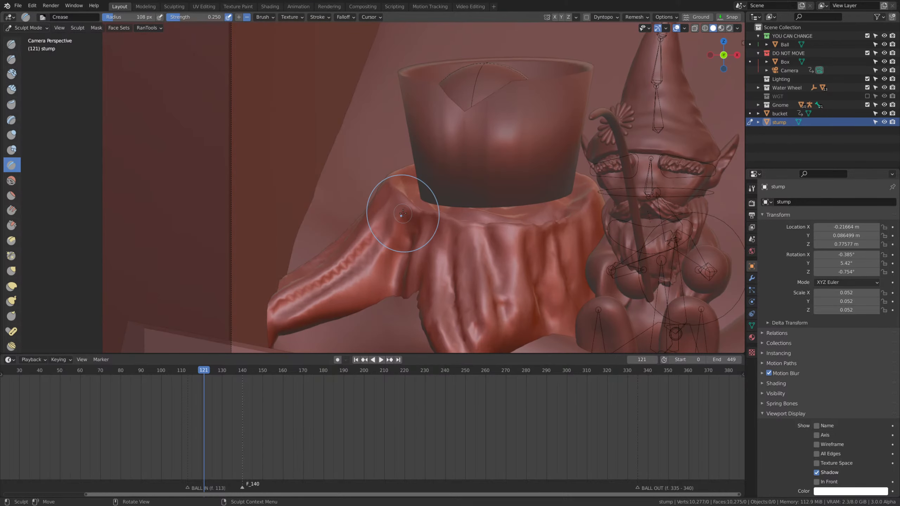
{"action": "key", "text": "g"}
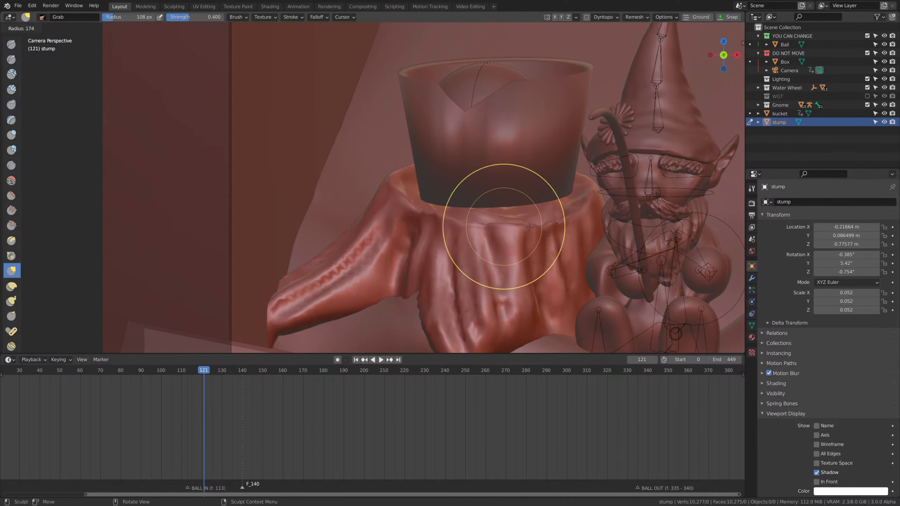
{"action": "key", "text": "f"}
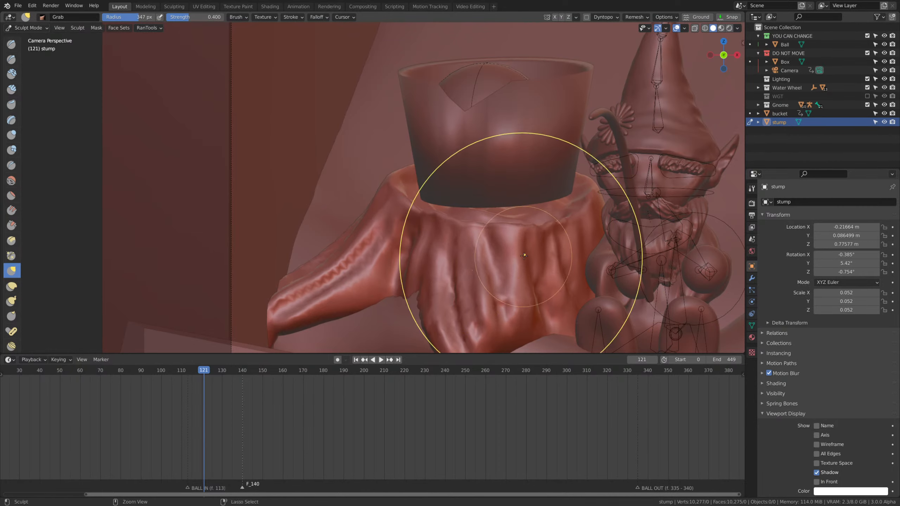
{"action": "left_click", "coordinate": [545, 231]}
Raise the stump's front rim to meet the bucket's base with the Grab brush, and return to Object Mode.
{"action": "scroll", "coordinate": [545, 230], "scroll_direction": "up", "scroll_amount": 1}
{"action": "left_click_drag", "start_coordinate": [545, 231], "coordinate": [560, 208]}
{"action": "left_click_drag", "start_coordinate": [551, 233], "coordinate": [526, 206]}
{"action": "mouse_move", "coordinate": [431, 225]}
{"action": "left_mouse_down"}
{"action": "mouse_move", "coordinate": [417, 212]}
{"action": "mouse_move", "coordinate": [489, 218]}
{"action": "left_mouse_up"}
{"action": "key", "text": "f"}
{"action": "left_click", "coordinate": [484, 211]}
{"action": "key", "text": "ctrl+Tab"}
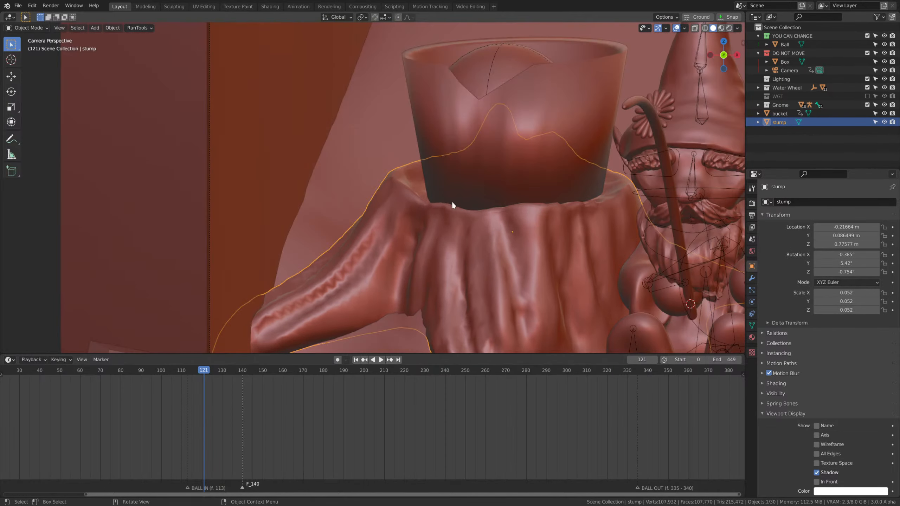
Switch to the Shading workspace and look through the scene camera with the stump still selected.
{"action": "scroll", "coordinate": [532, 261], "scroll_direction": "down", "scroll_amount": 7}
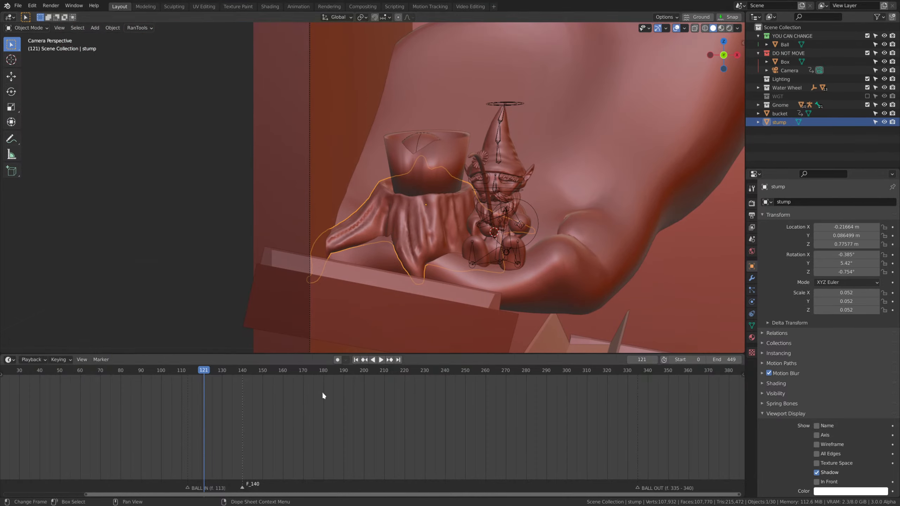
{"action": "scroll", "coordinate": [479, 218], "scroll_direction": "down", "scroll_amount": 2}
{"action": "scroll", "coordinate": [578, 242], "scroll_direction": "up", "scroll_amount": 6}
{"action": "left_click", "coordinate": [516, 255]}
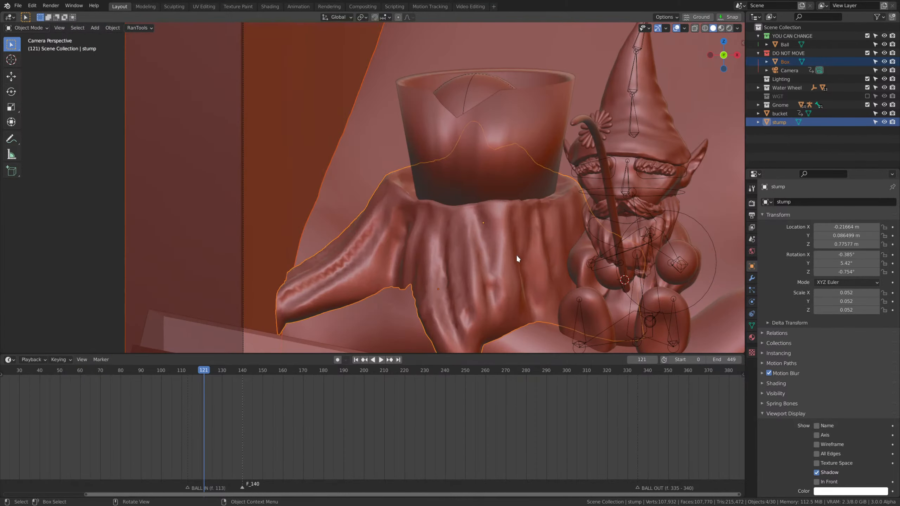
{"action": "left_click", "coordinate": [492, 111]}
{"action": "left_click", "coordinate": [270, 7]}
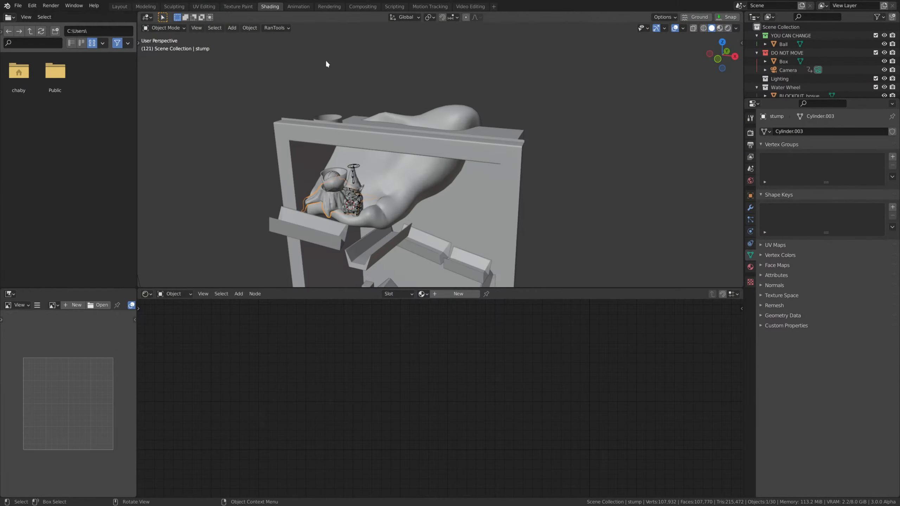
{"action": "middle_click_drag", "start_coordinate": [407, 204], "coordinate": [414, 203]}
{"action": "scroll", "coordinate": [505, 198], "scroll_direction": "up", "scroll_amount": 4}
{"action": "key", "text": "KP_0"}
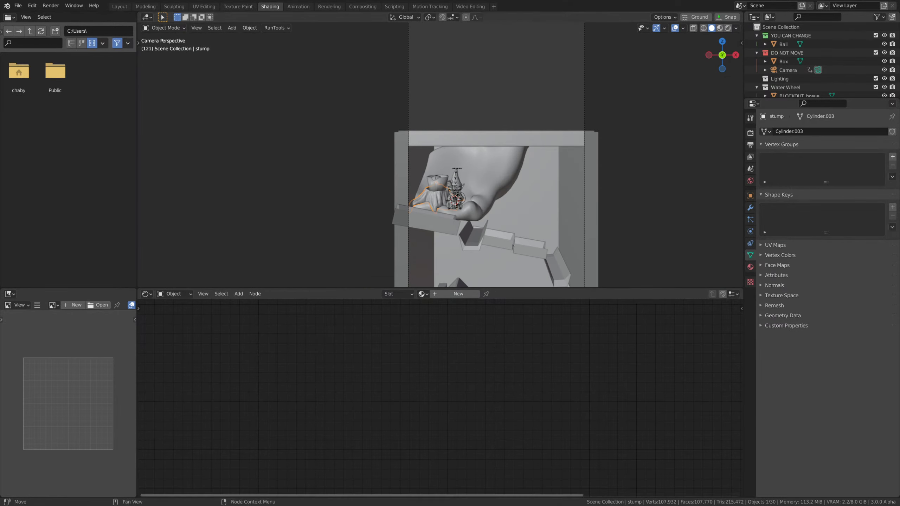